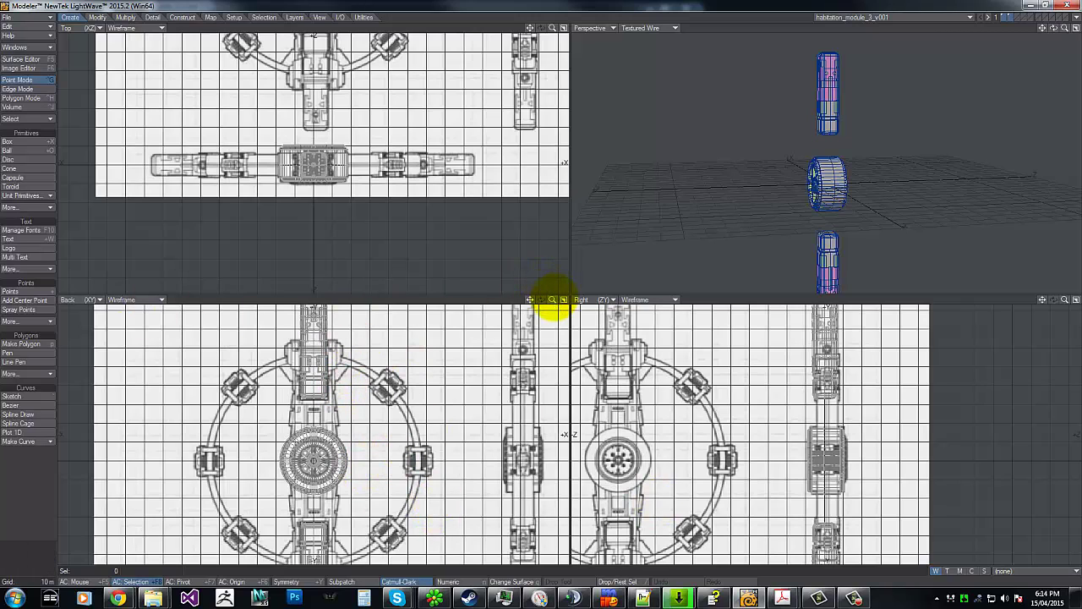
Switch to Adobe Acrobat and bring up the Vol2 Ships of the Fleet PDF at the Heavy Habitat drawings.
mouse_move(552, 300)
mouse_down()
mouse_move(527, 293)
mouse_move(543, 285)
mouse_up()
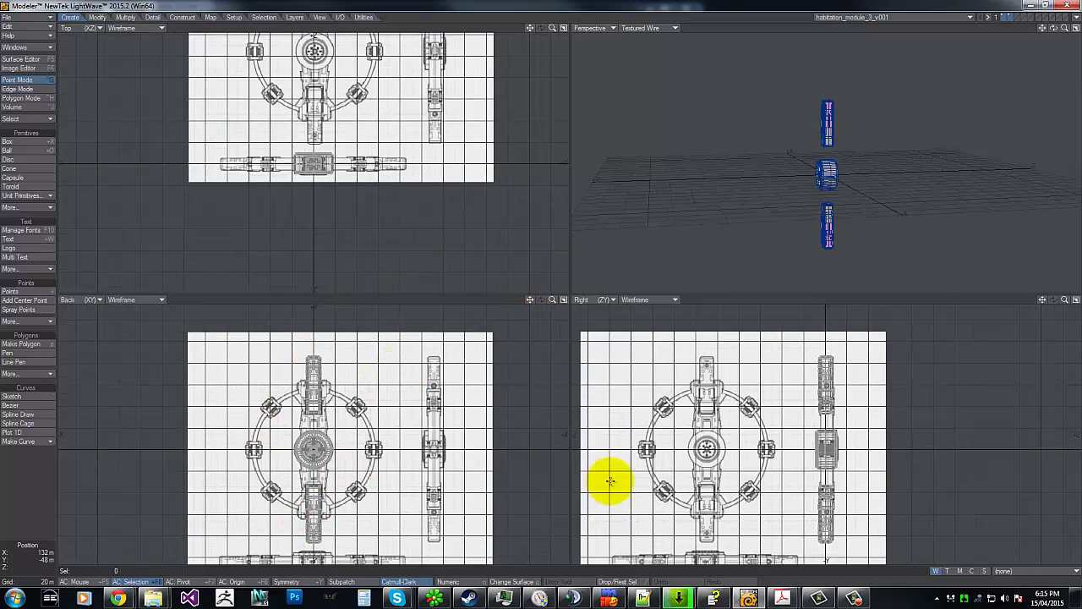
mouse_move(791, 599)
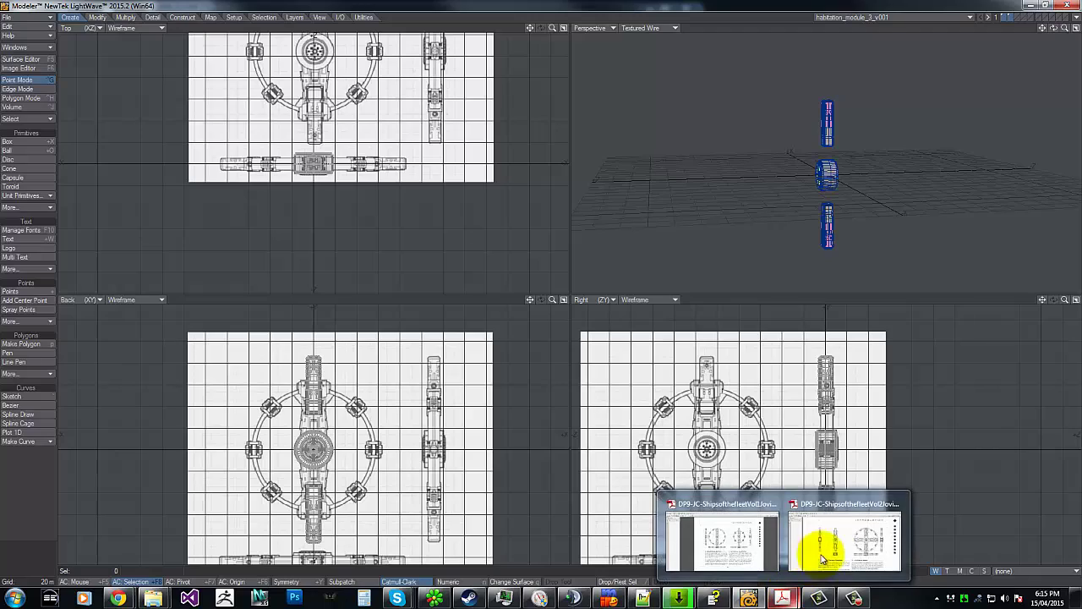
mouse_move(821, 544)
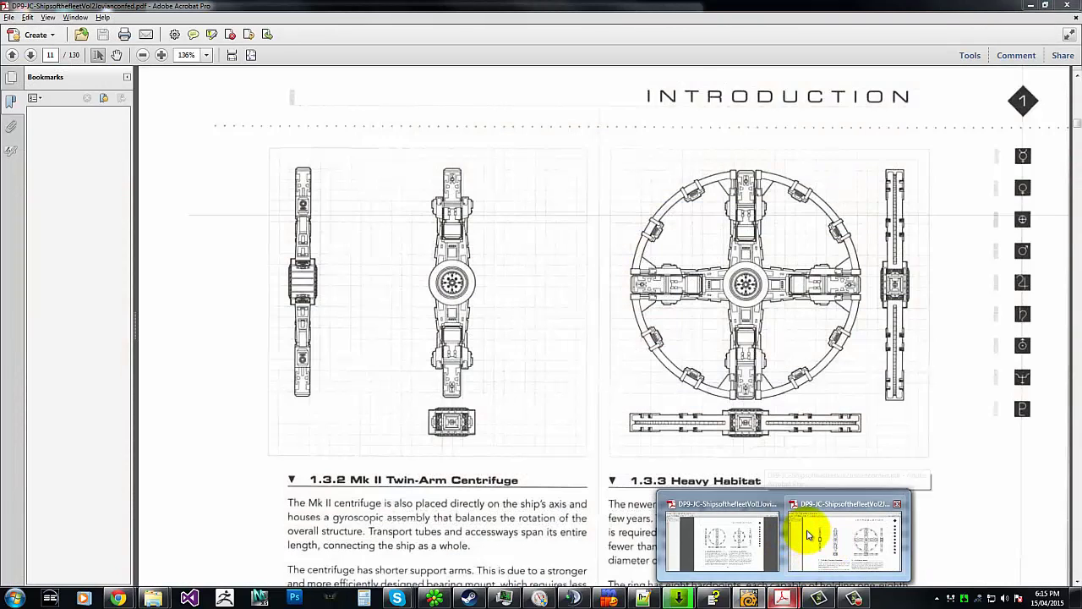
click(810, 533)
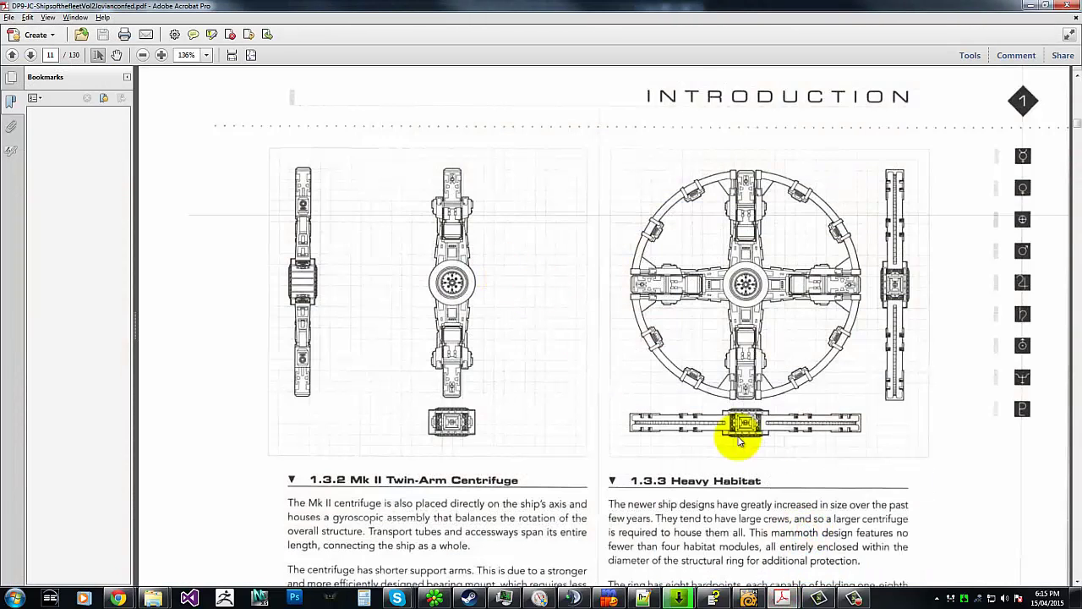
Examine the tender-type, carrier-type and destroyer-type centrifuge drawings on pages 10 and 11 of the Vol1 Ships of the Fleet PDF.
mouse_move(782, 599)
click(737, 538)
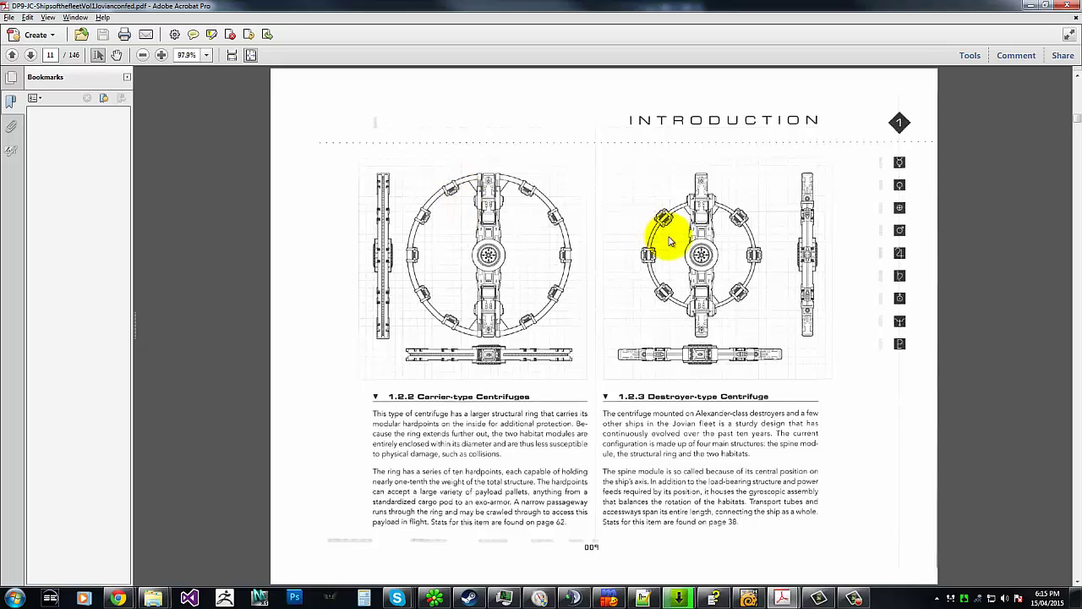
scroll(723, 275, up, 1)
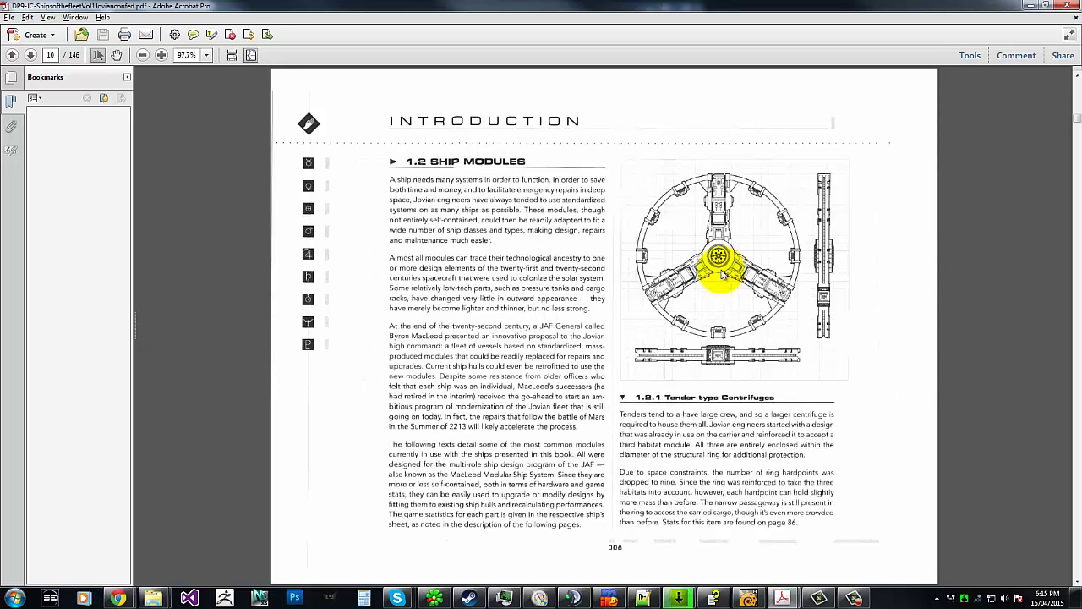
scroll(723, 274, down, 1)
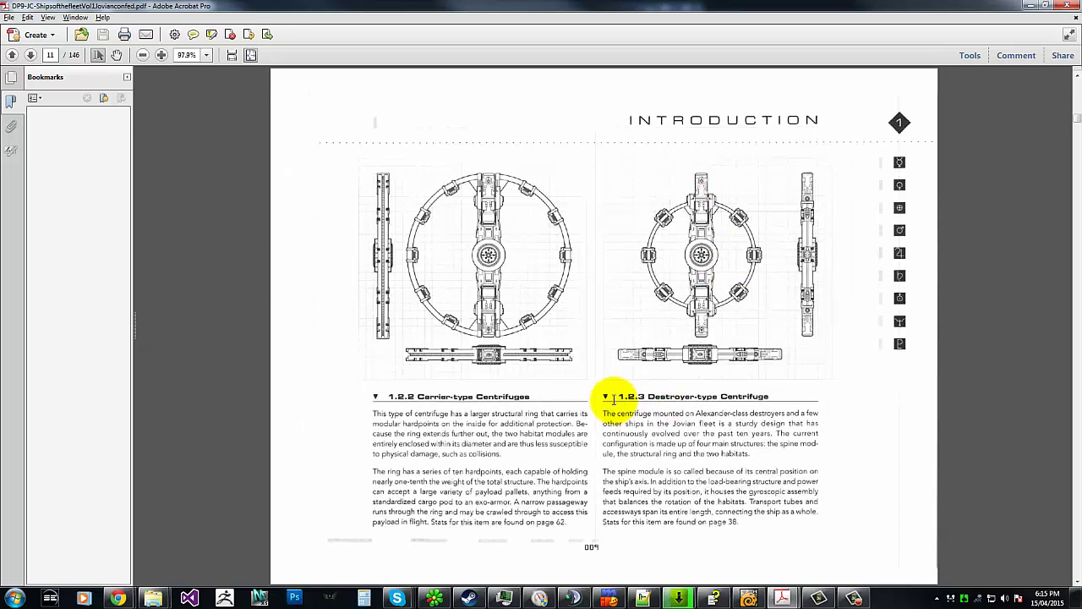
mouse_move(613, 399)
mouse_down()
mouse_move(816, 411)
mouse_move(786, 392)
mouse_move(604, 387)
mouse_up()
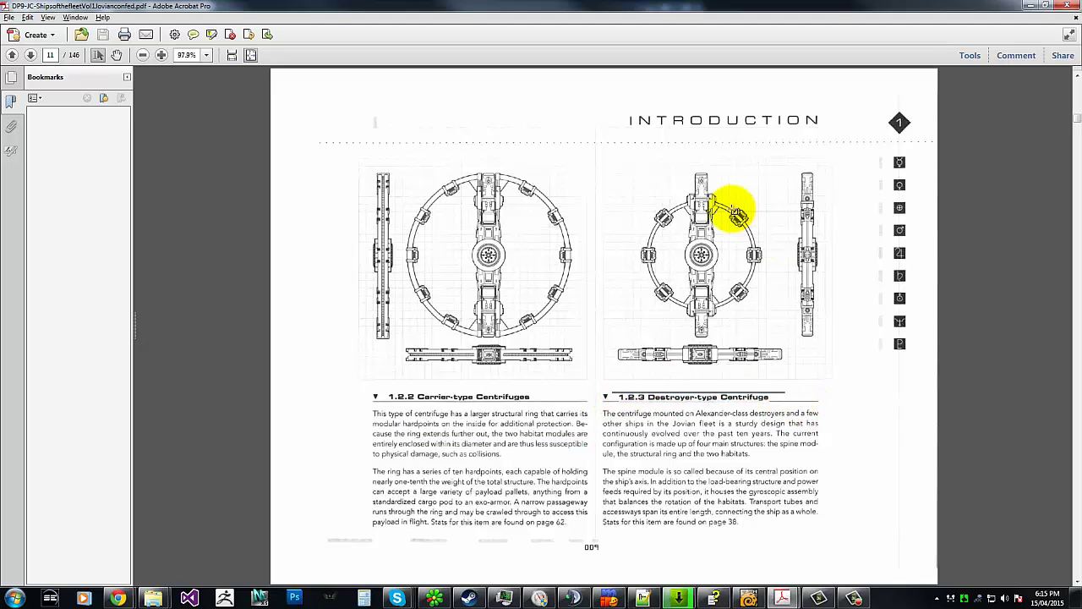
click(732, 209)
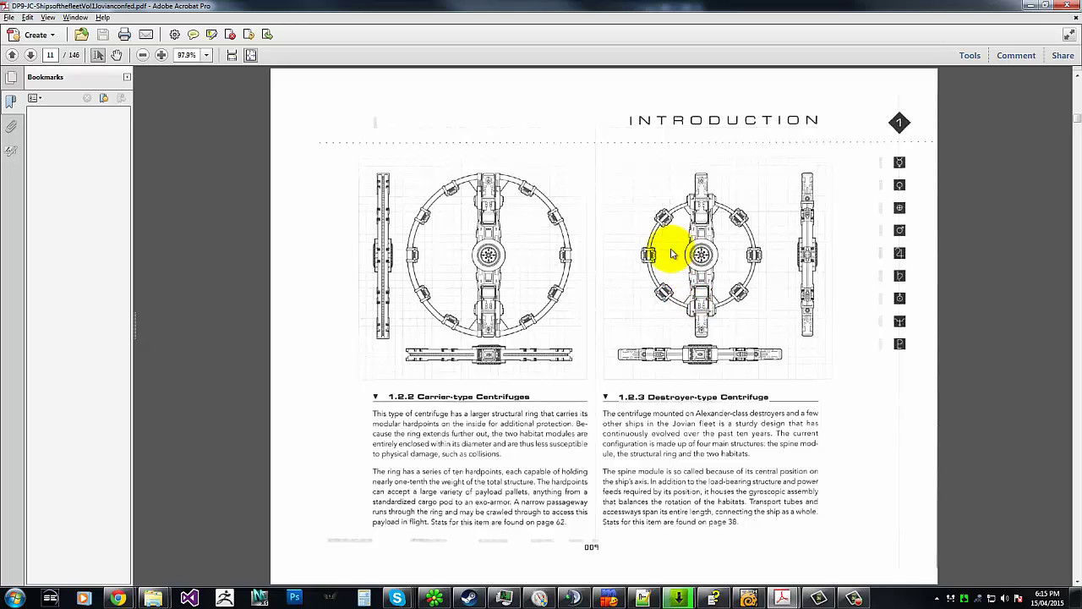
Compare the Twin-Arm Centrifuge, Mk II Twin-Arm Centrifuge and Heavy Habitat drawings on pages 10 and 11 of the Vol2 PDF.
mouse_move(780, 598)
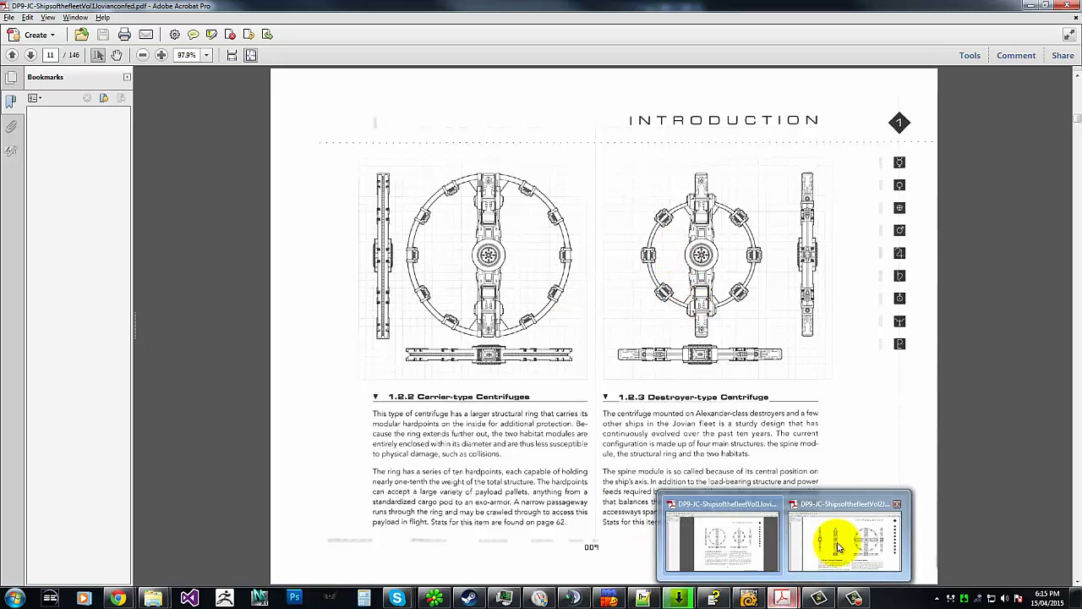
click(836, 543)
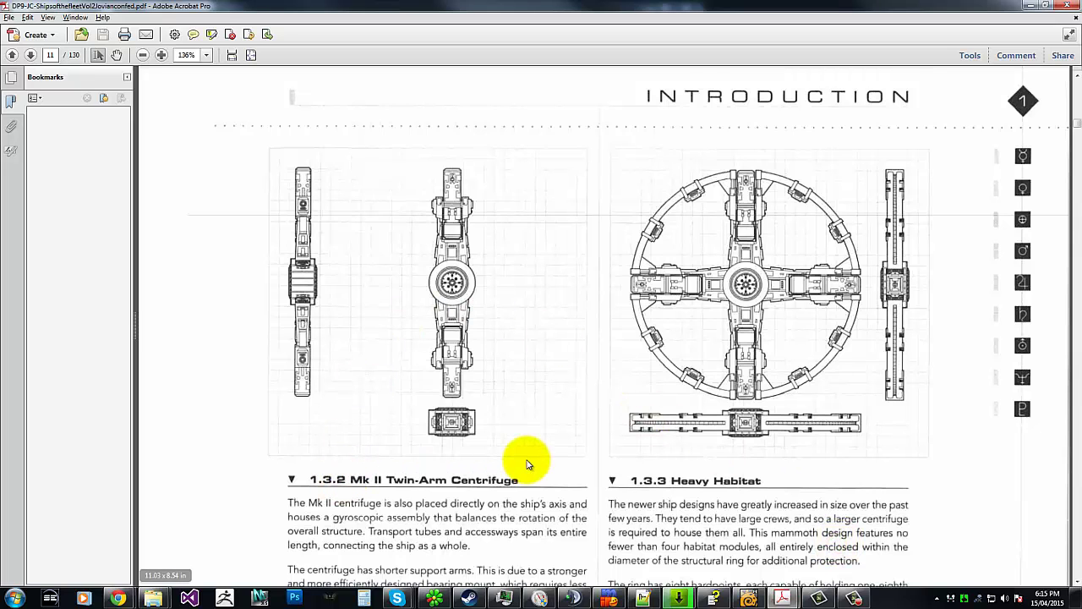
scroll(534, 452, up, 4)
scroll(534, 452, down, 3)
drag(309, 489, 541, 492)
scroll(648, 396, up, 4)
scroll(651, 389, up, 15)
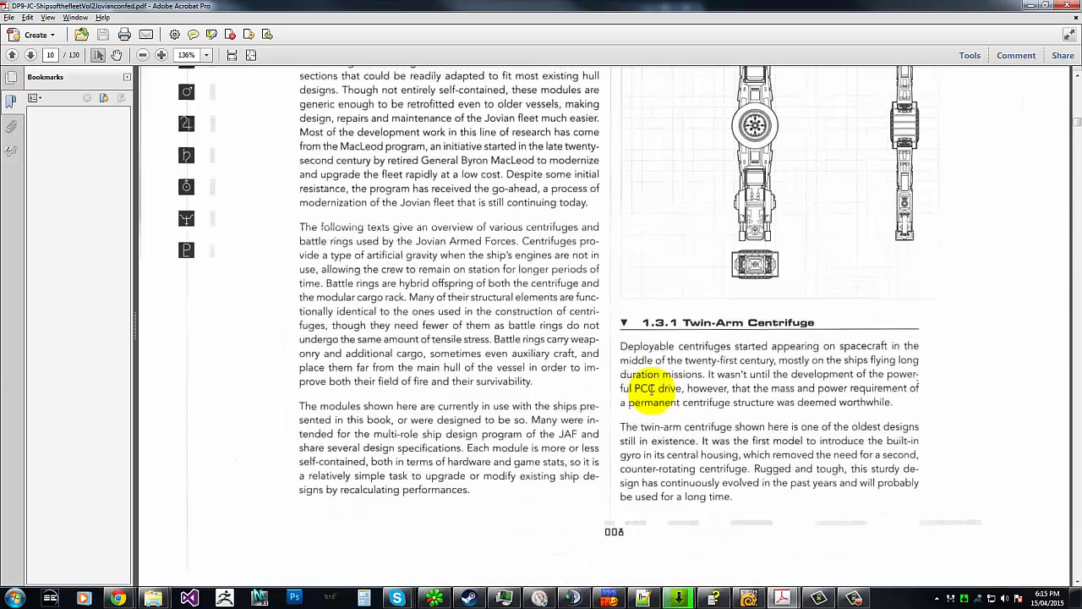
mouse_move(692, 406)
mouse_down()
mouse_move(788, 402)
mouse_move(732, 455)
mouse_up()
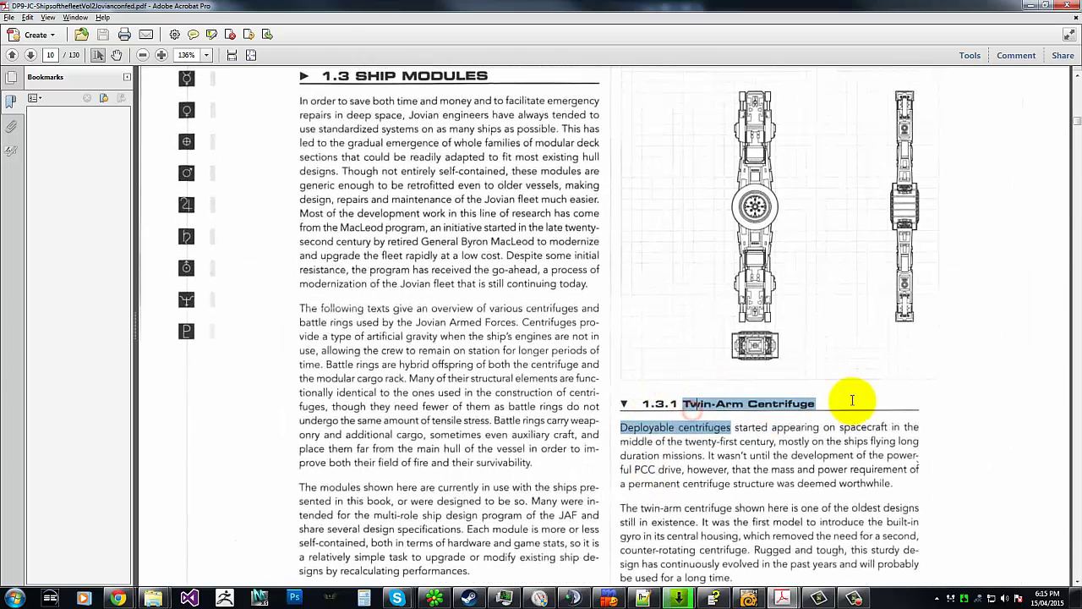
scroll(788, 342, up, 1)
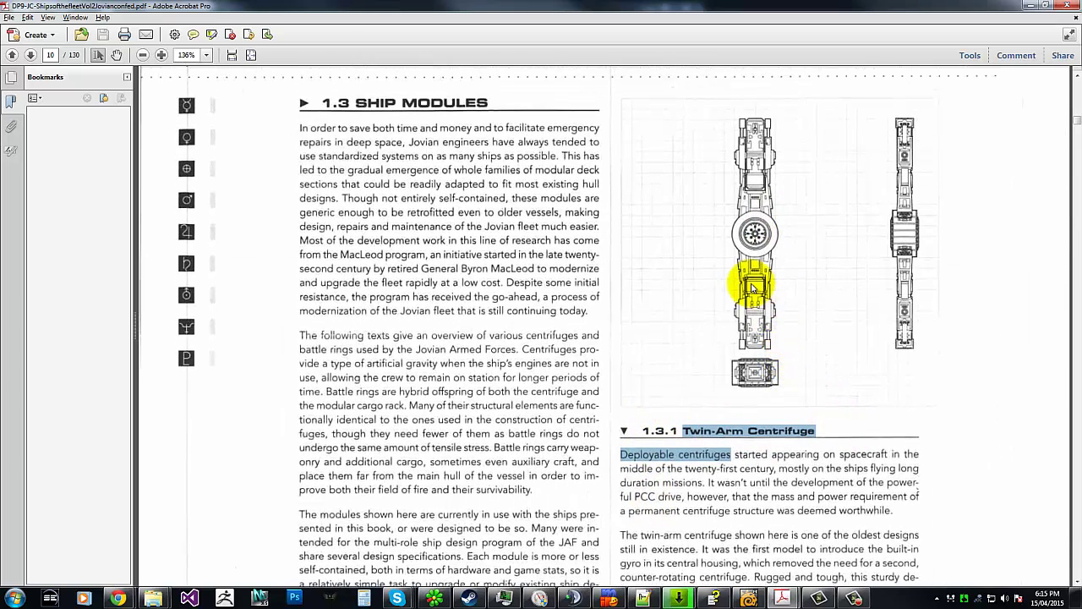
scroll(752, 286, down, 2)
scroll(752, 286, down, 5)
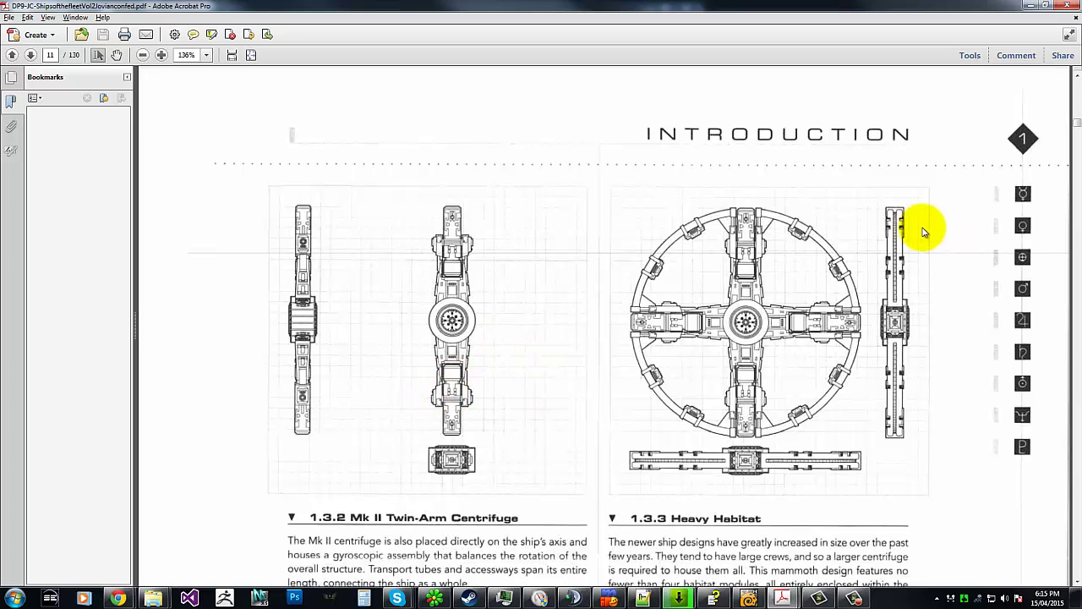
scroll(774, 275, up, 1)
scroll(775, 275, up, 10)
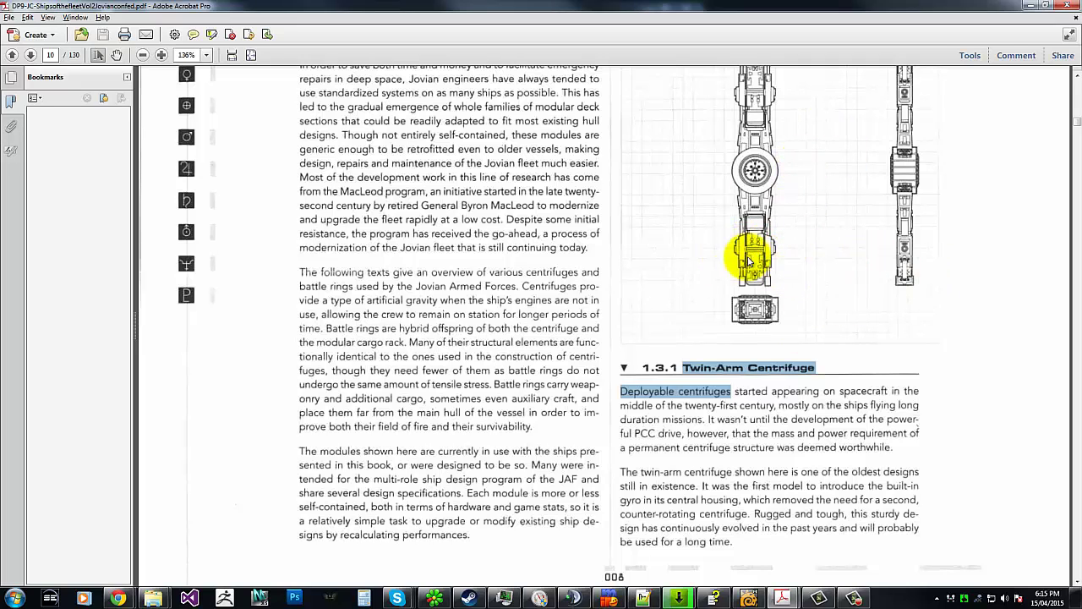
scroll(768, 245, down, 5)
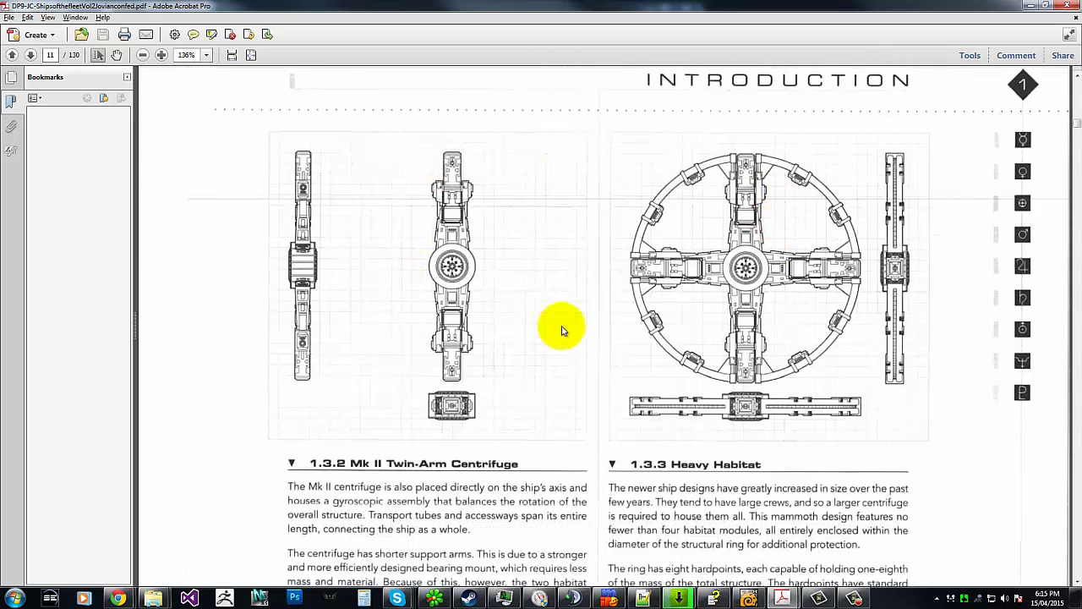
scroll(588, 227, down, 1)
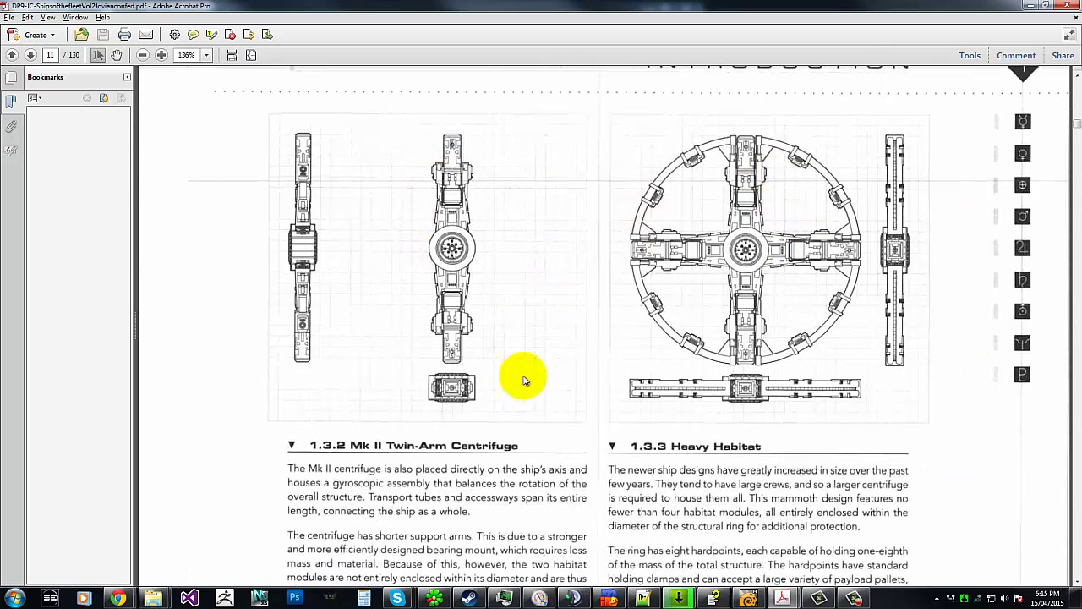
scroll(465, 376, down, 1)
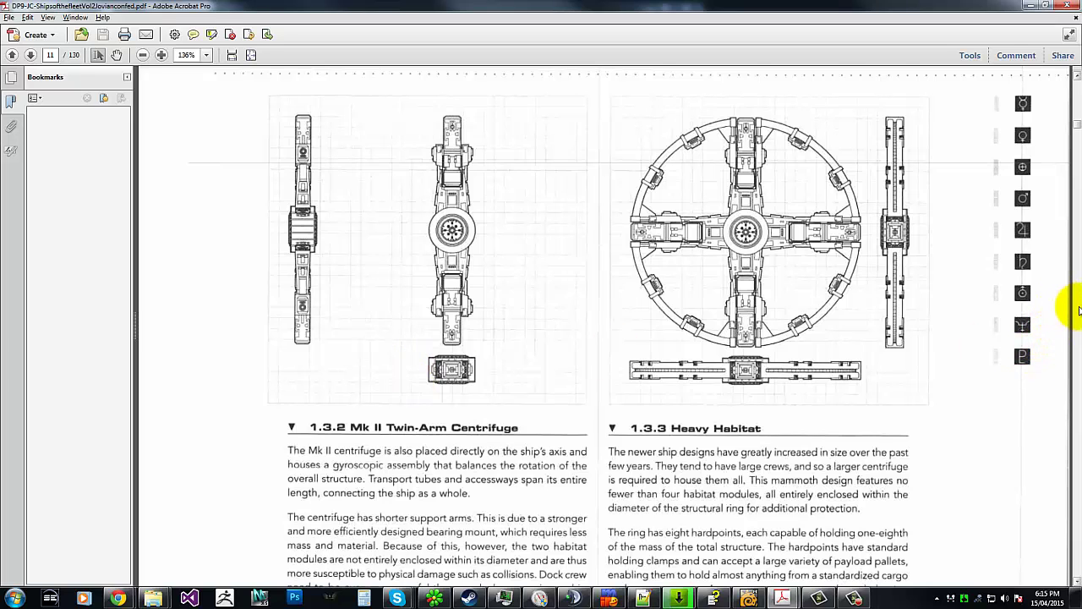
Look through the battle ring and drive section drawings on pages 12 to 14, and return to the Twin-Arm Centrifuge page.
scroll(1070, 304, down, 10)
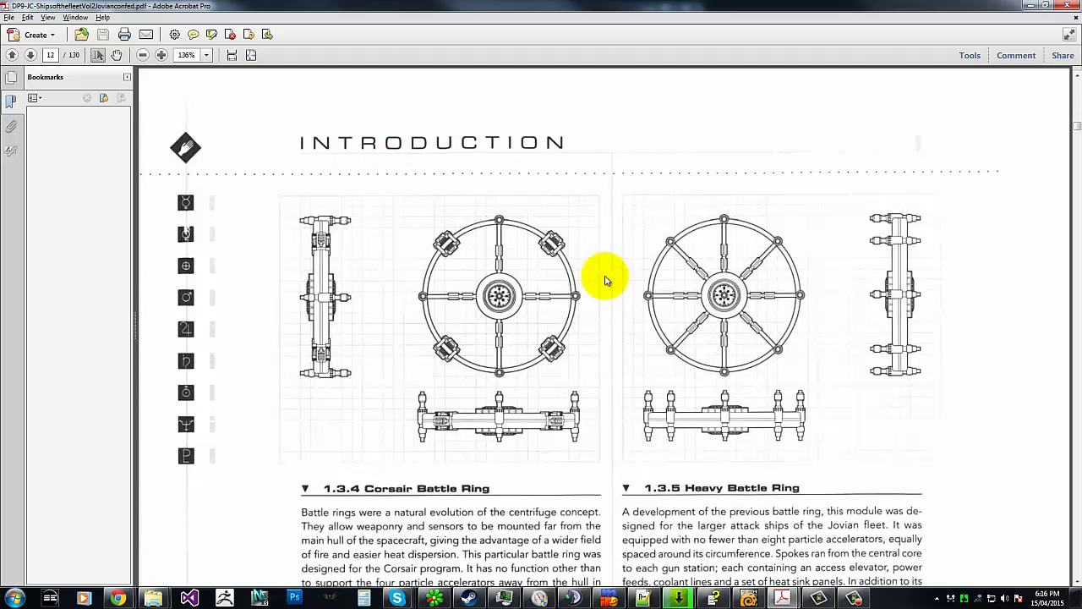
scroll(604, 355, down, 2)
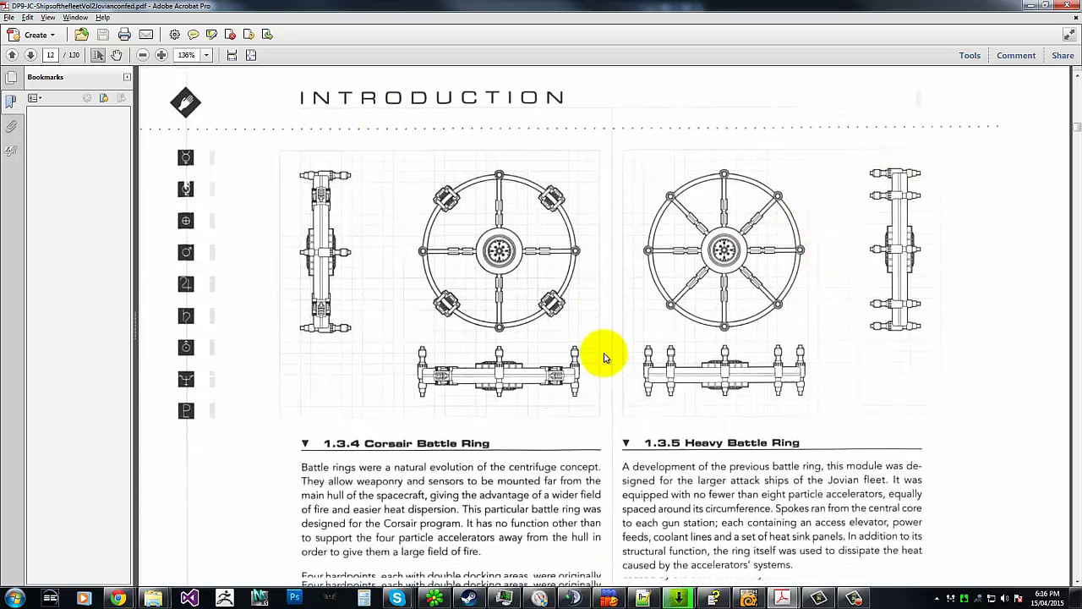
scroll(580, 302, down, 1)
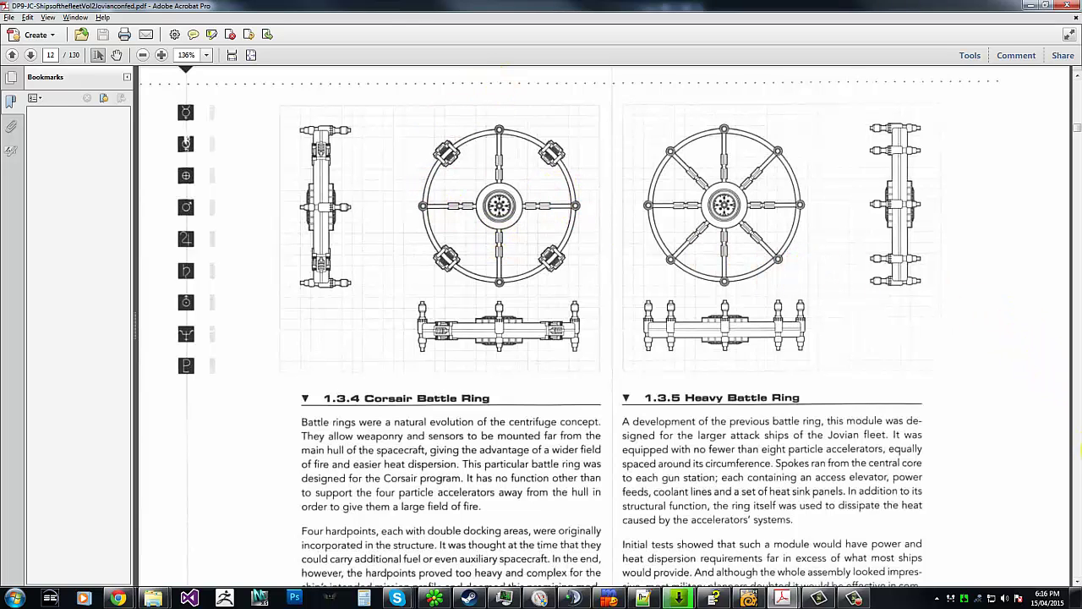
click(1078, 454)
click(1077, 454)
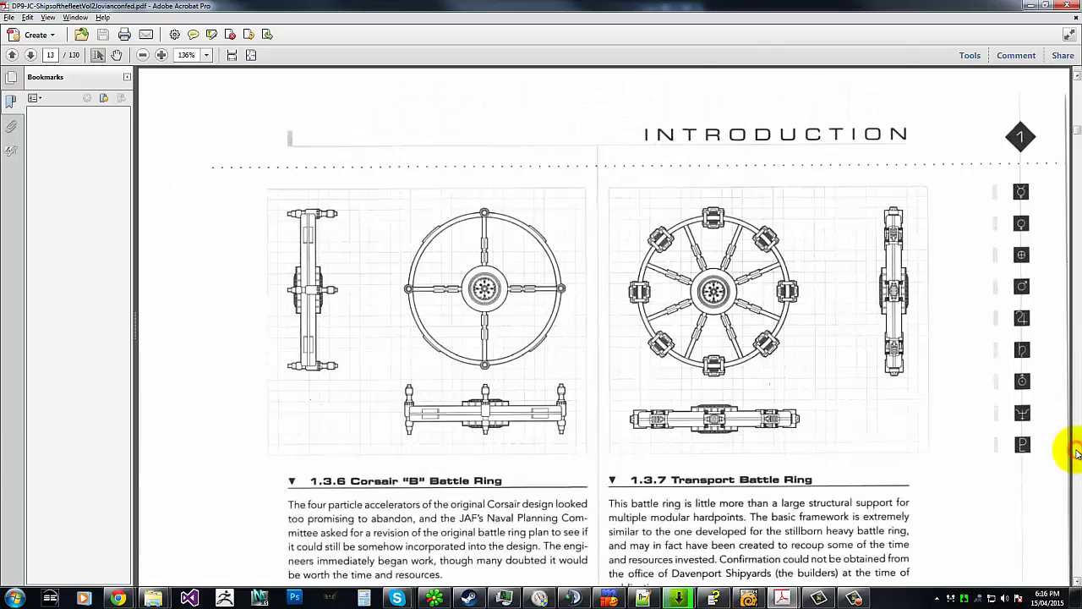
click(1077, 455)
click(1078, 455)
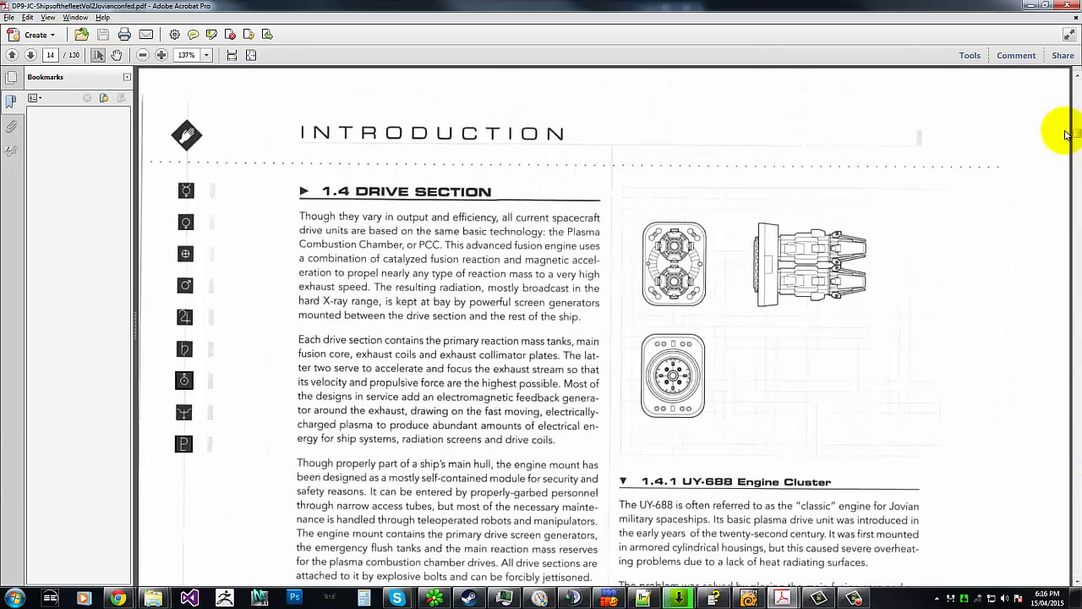
click(1078, 102)
click(1077, 101)
click(1078, 101)
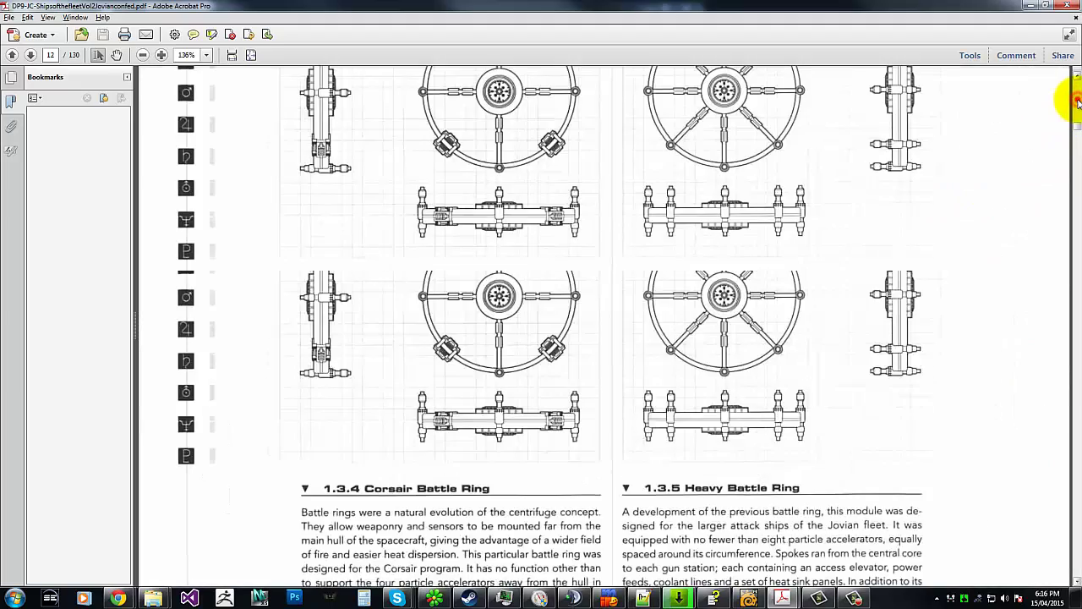
click(1077, 101)
click(1077, 101)
click(1077, 101)
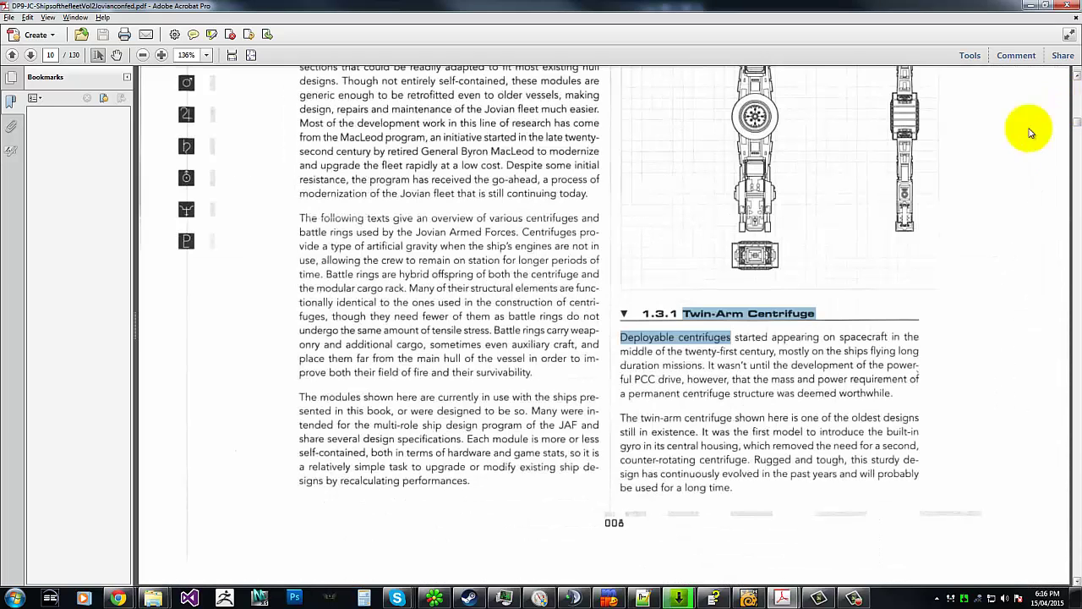
Switch back to LightWave Modeler, make an empty layer active and show the existing habitation module geometry as background.
key(alt+Tab)
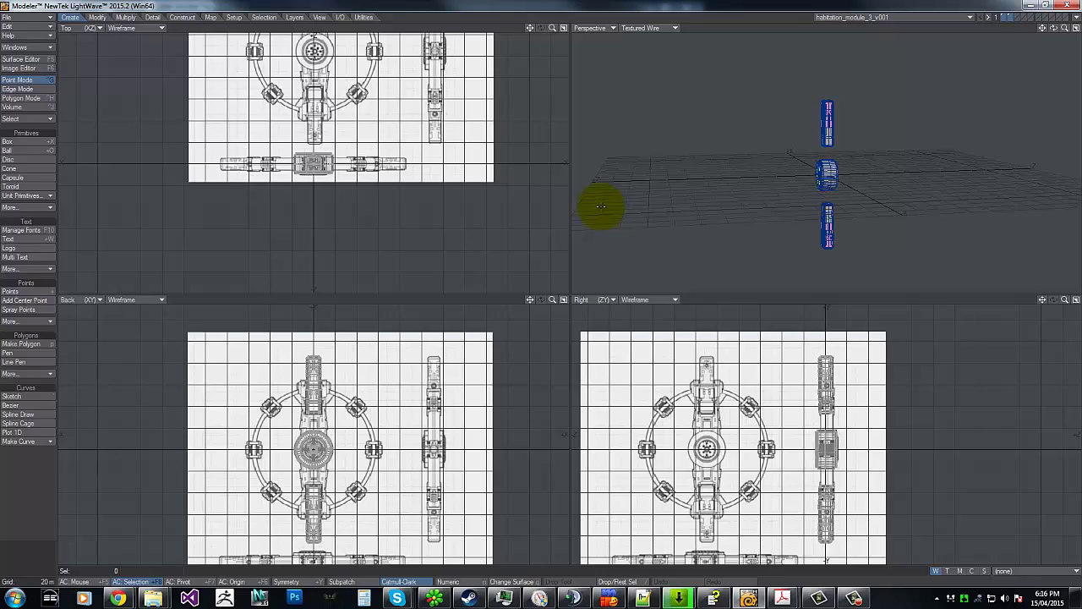
drag(555, 307, 576, 280)
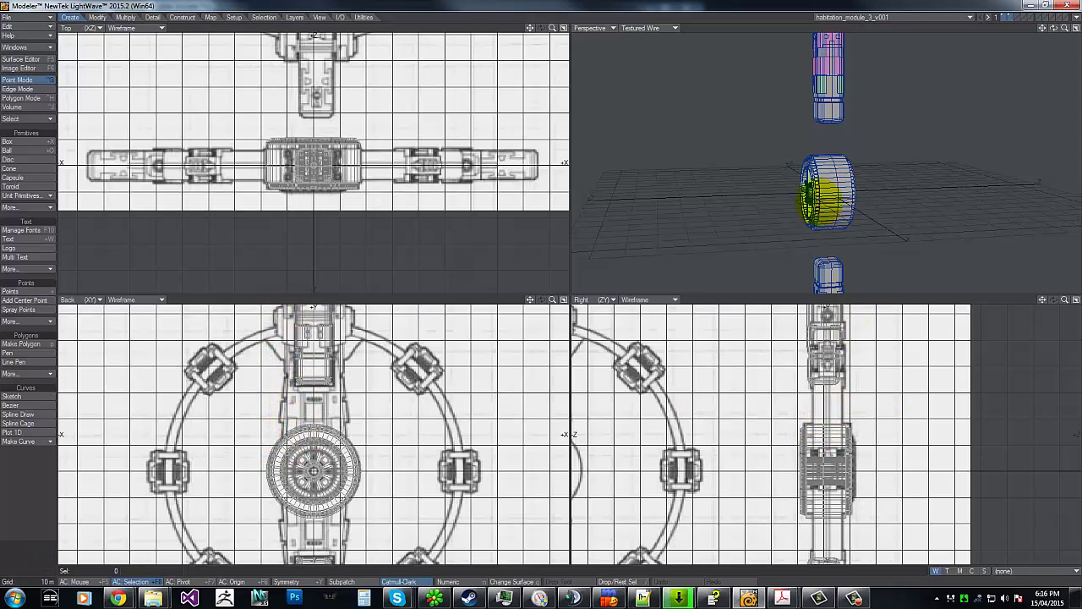
click(1018, 16)
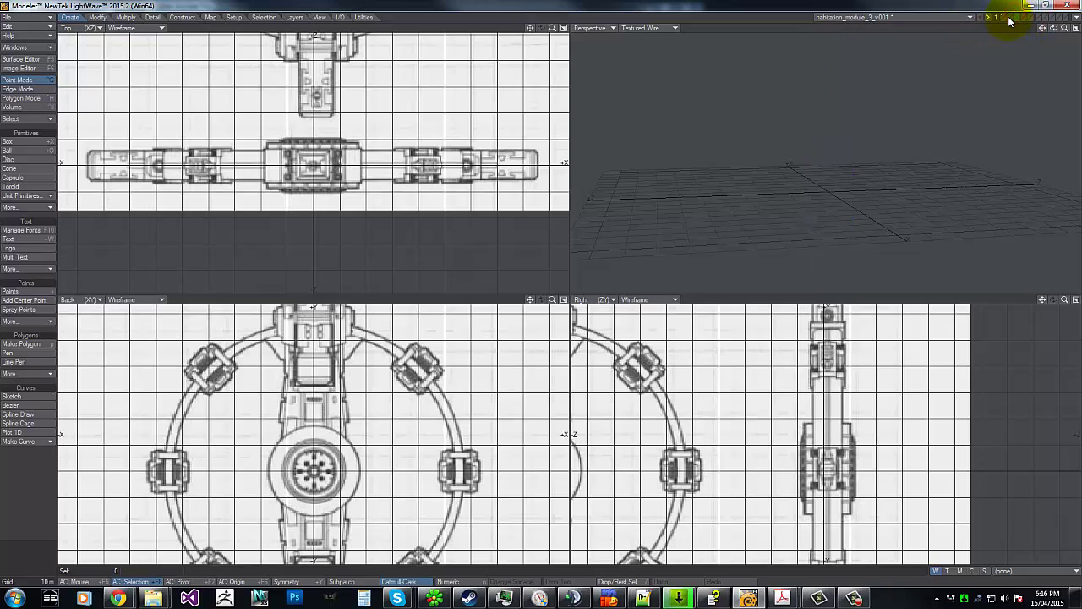
click(1004, 20)
shift+click(1011, 20)
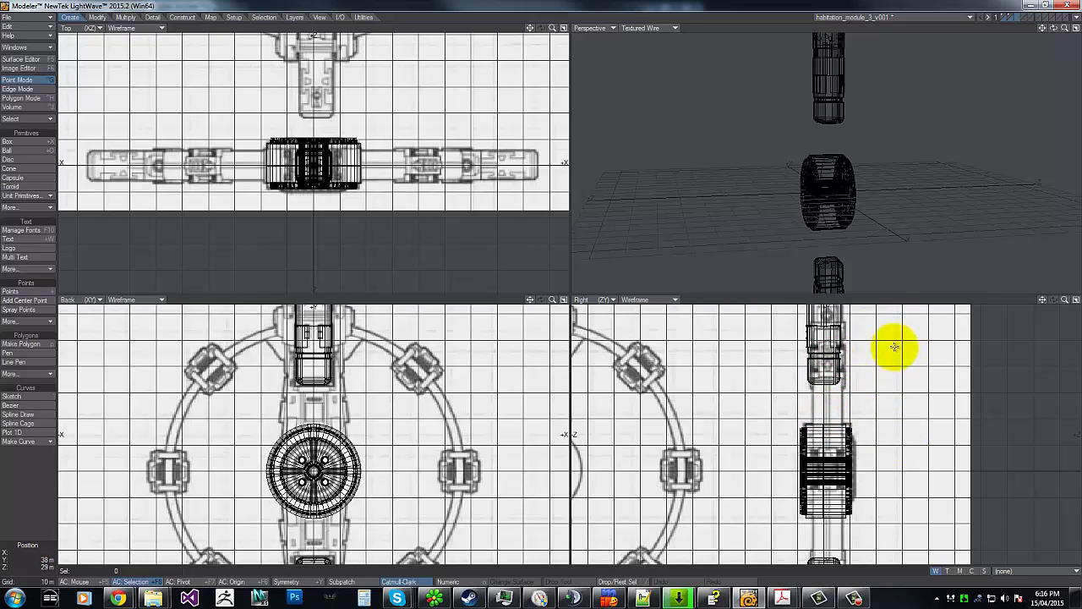
Set the BottR viewport backdrop's horizontal center to -86.8 m and save the backdrop preset, overwriting hab-background-setup.cfg.
key(d)
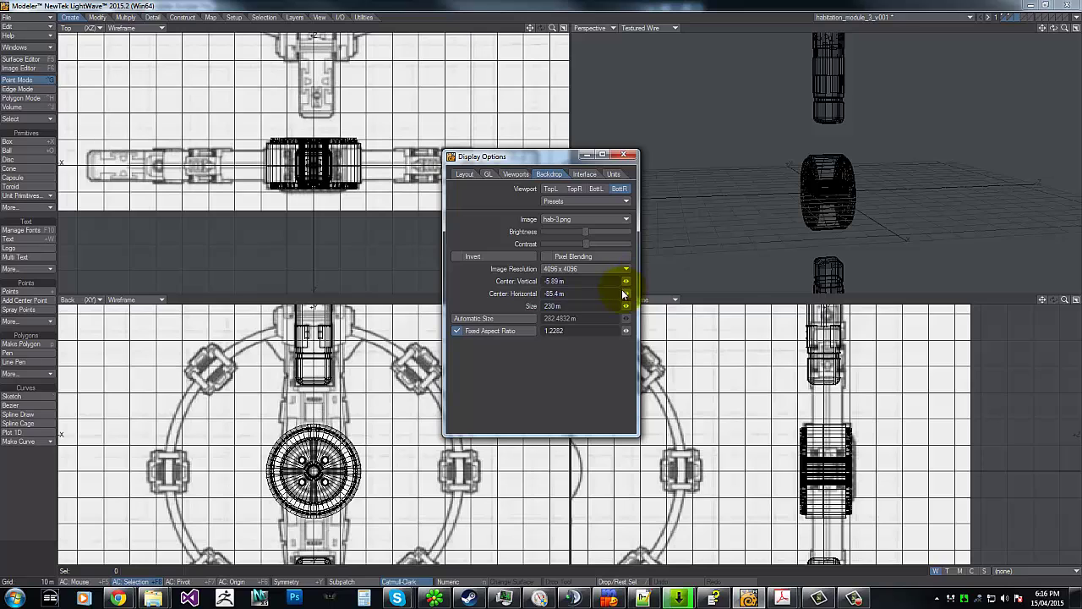
drag(626, 293, 94, 134)
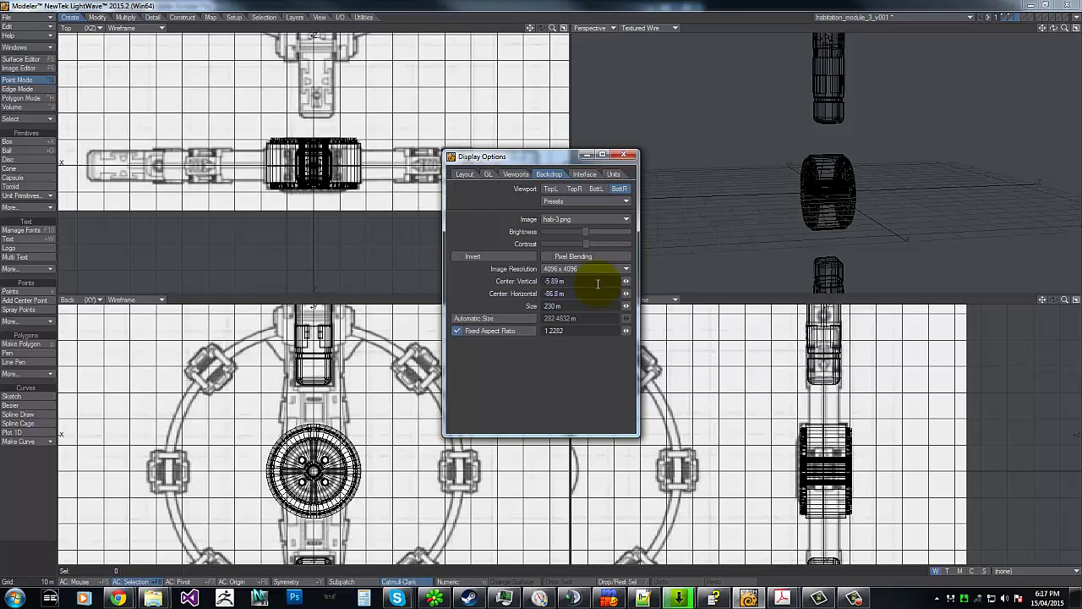
click(572, 201)
click(566, 225)
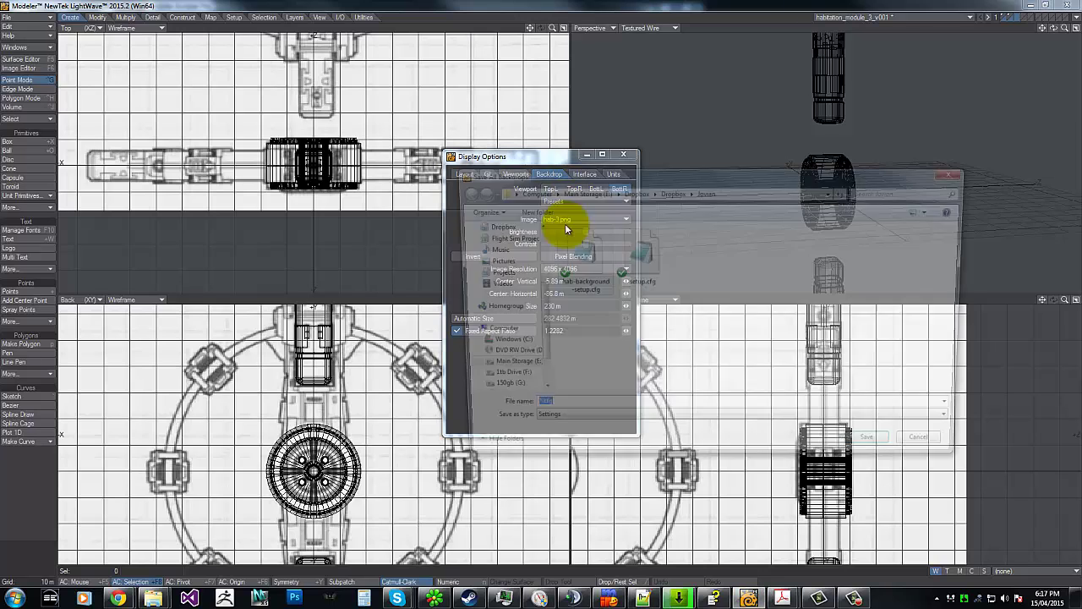
double_click(565, 242)
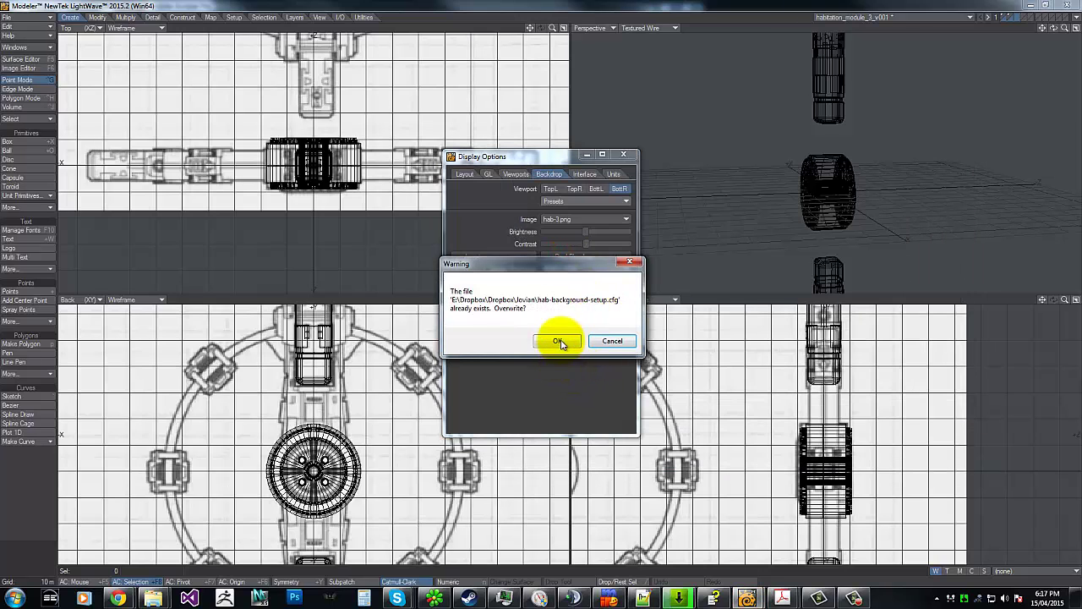
click(559, 341)
click(627, 156)
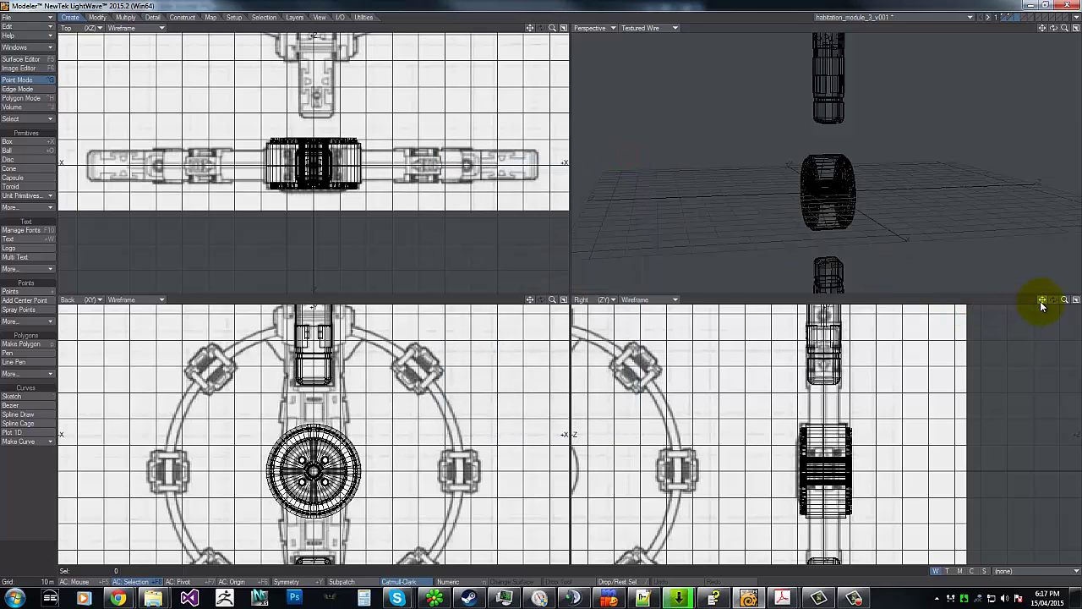
Draw a box over the centrifuge's upper arm in the Back view and give it a 12 m depth in the Right view.
drag(1041, 303, 542, 290)
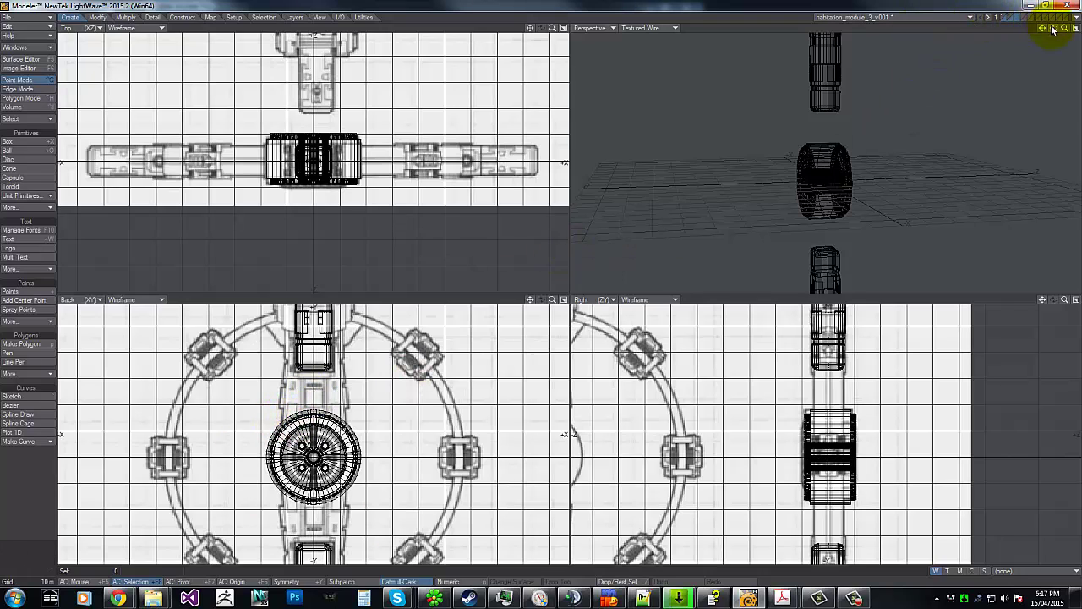
drag(1053, 29, 542, 283)
key(shift+x)
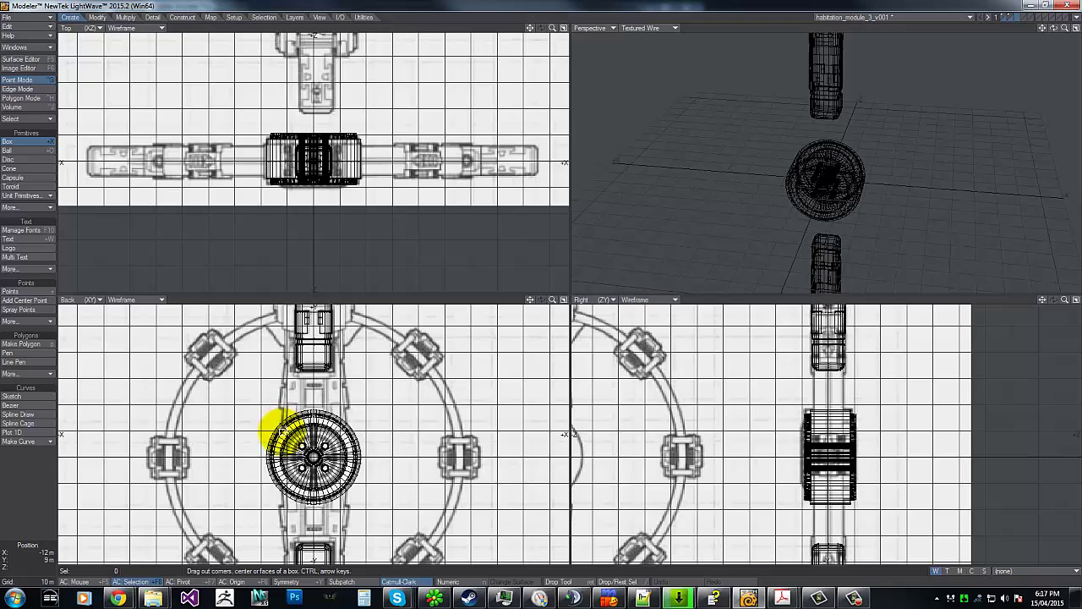
drag(283, 433, 346, 314)
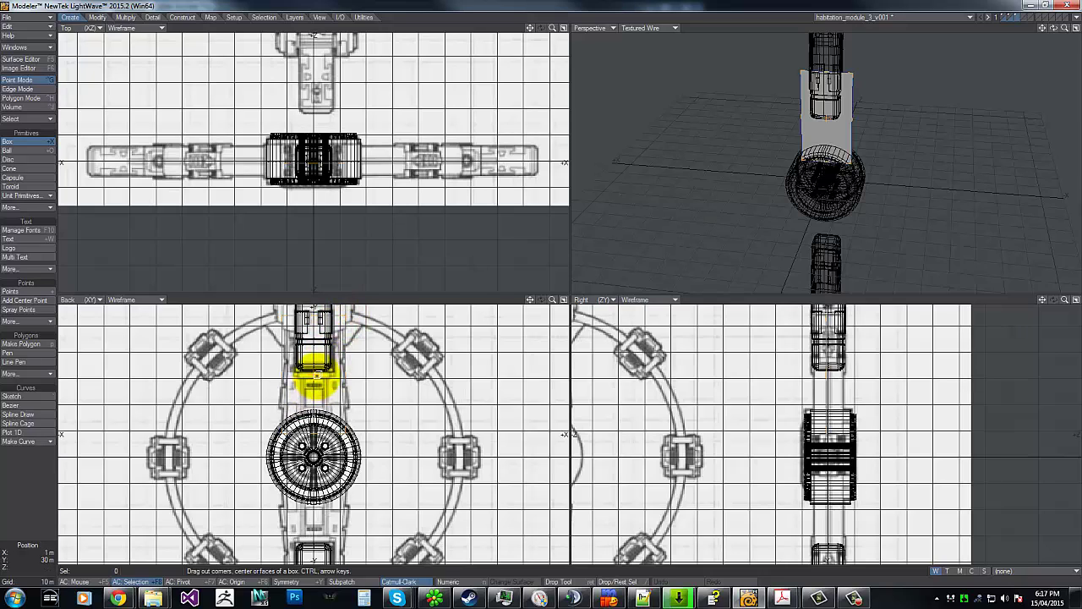
key(g)
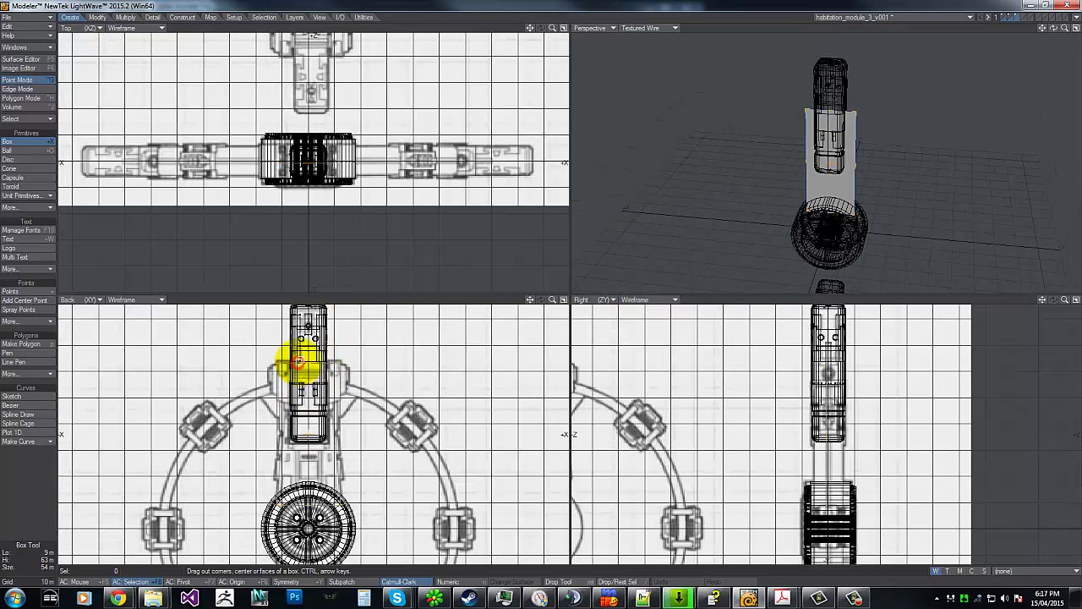
mouse_move(309, 351)
mouse_down()
mouse_move(305, 444)
mouse_move(318, 355)
mouse_up()
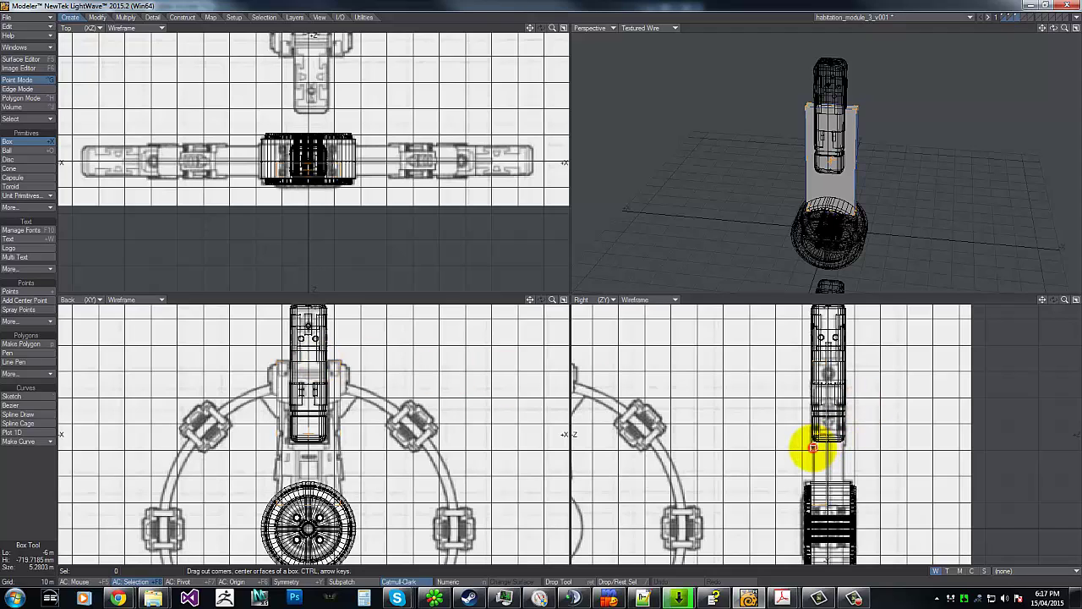
drag(813, 448, 840, 452)
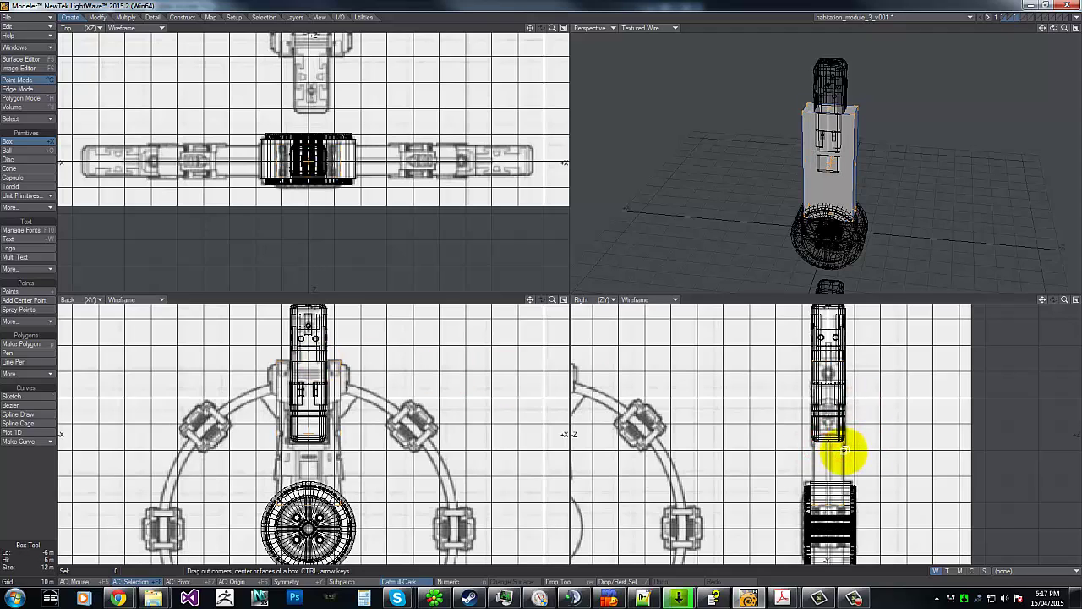
Set the Right, Back and Top viewports to Color Wireframe display and finish the box.
click(634, 299)
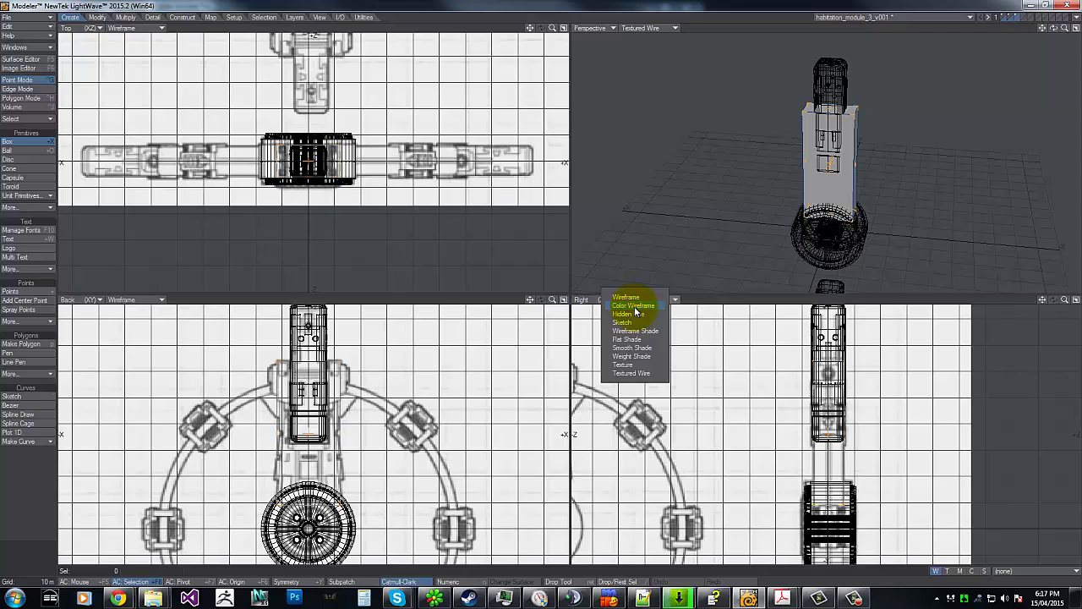
click(635, 308)
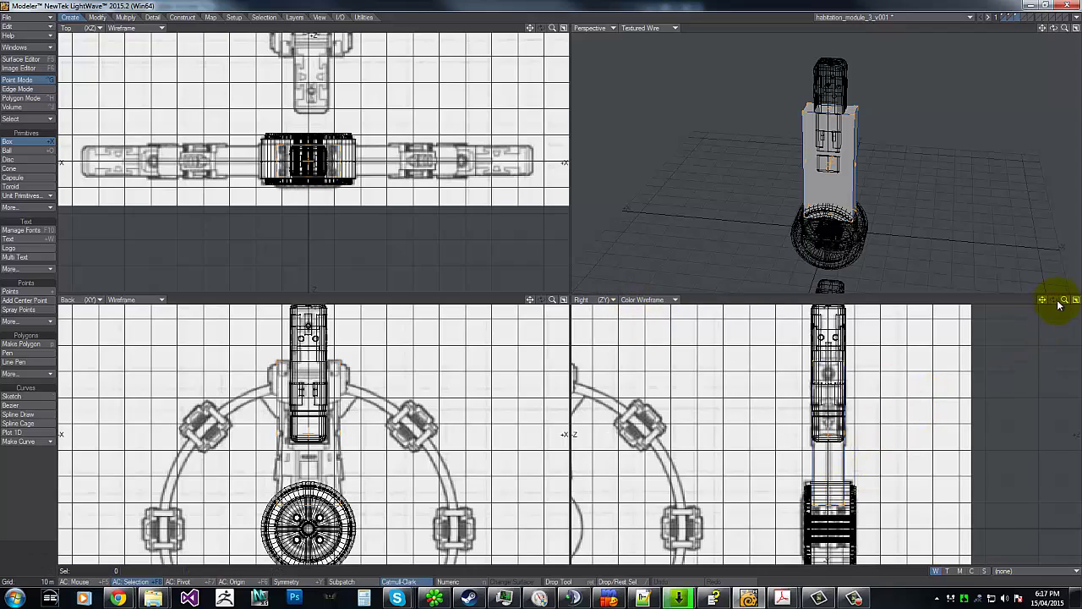
drag(1064, 300, 535, 294)
click(119, 300)
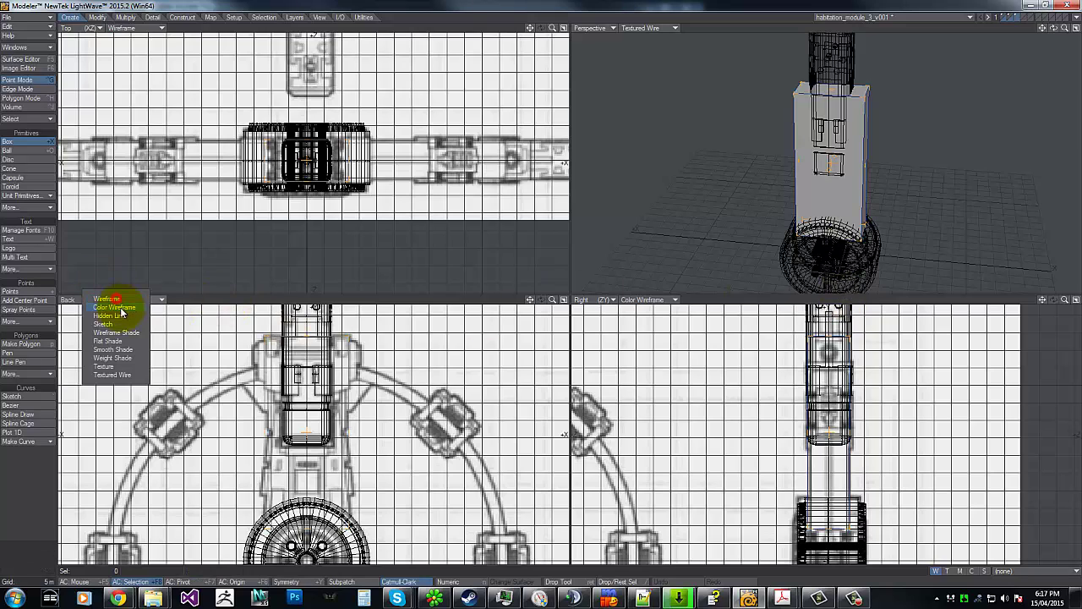
click(120, 308)
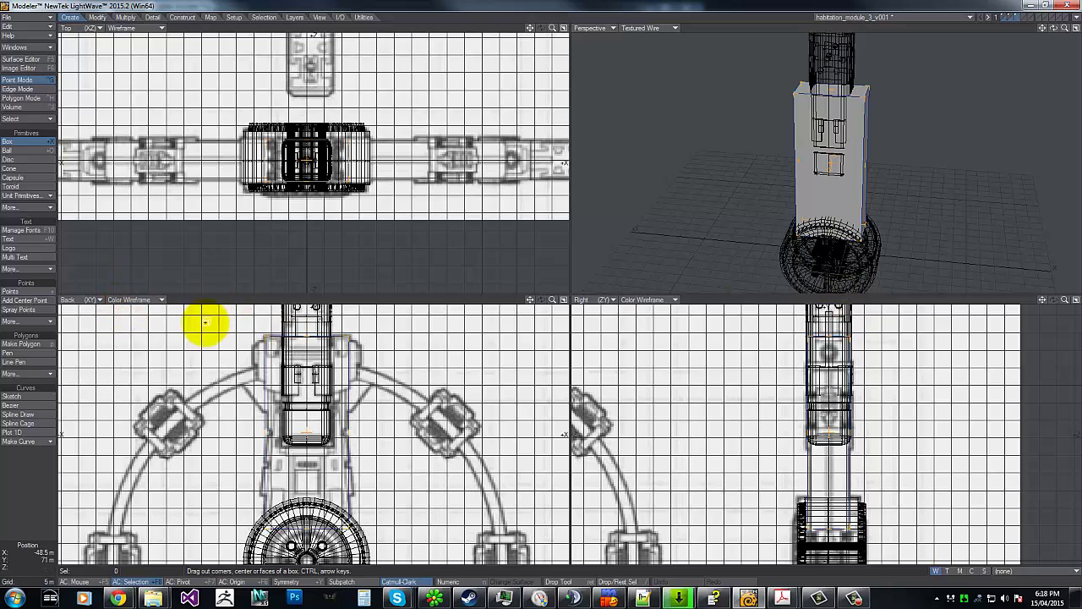
click(119, 28)
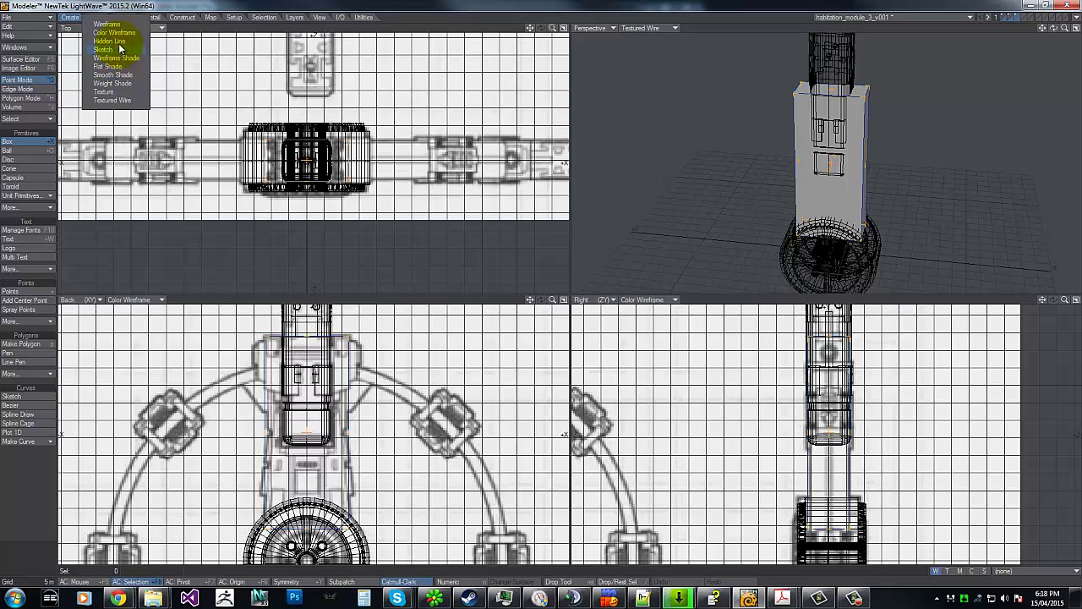
click(120, 33)
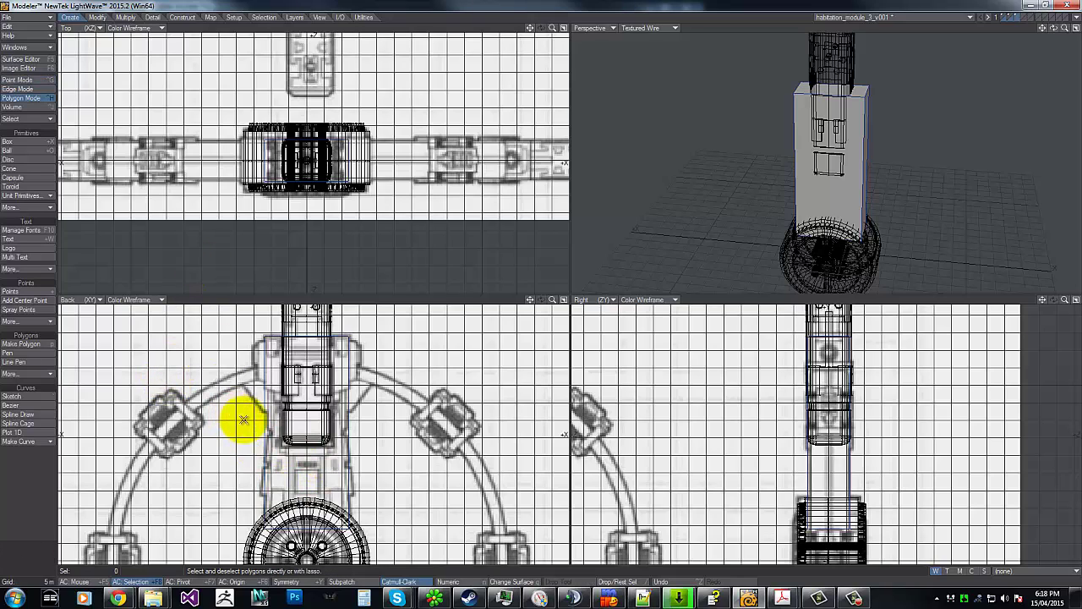
key(space)
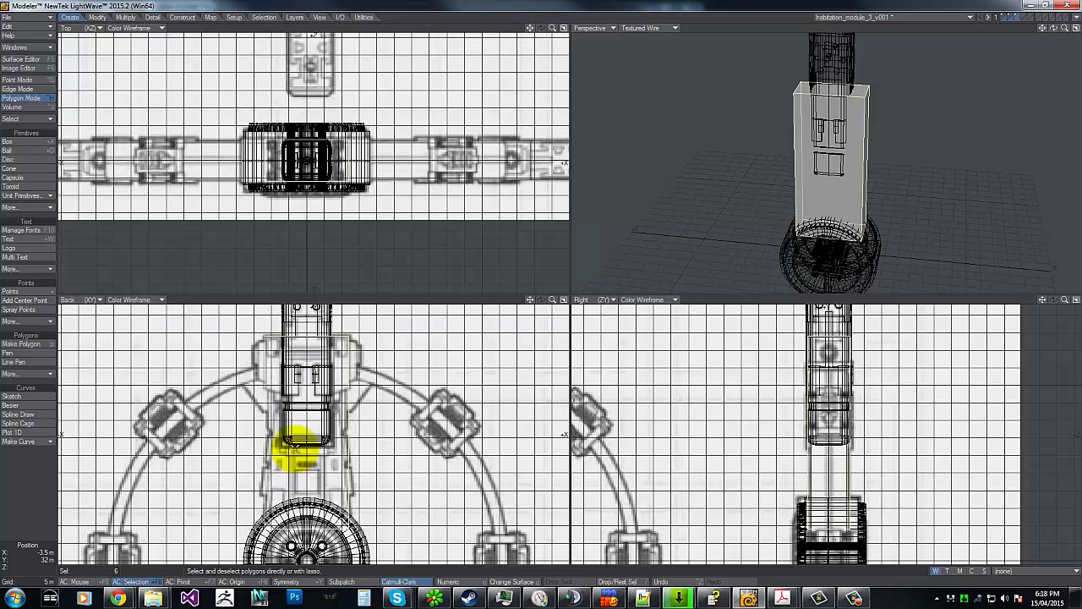
right_click(294, 446)
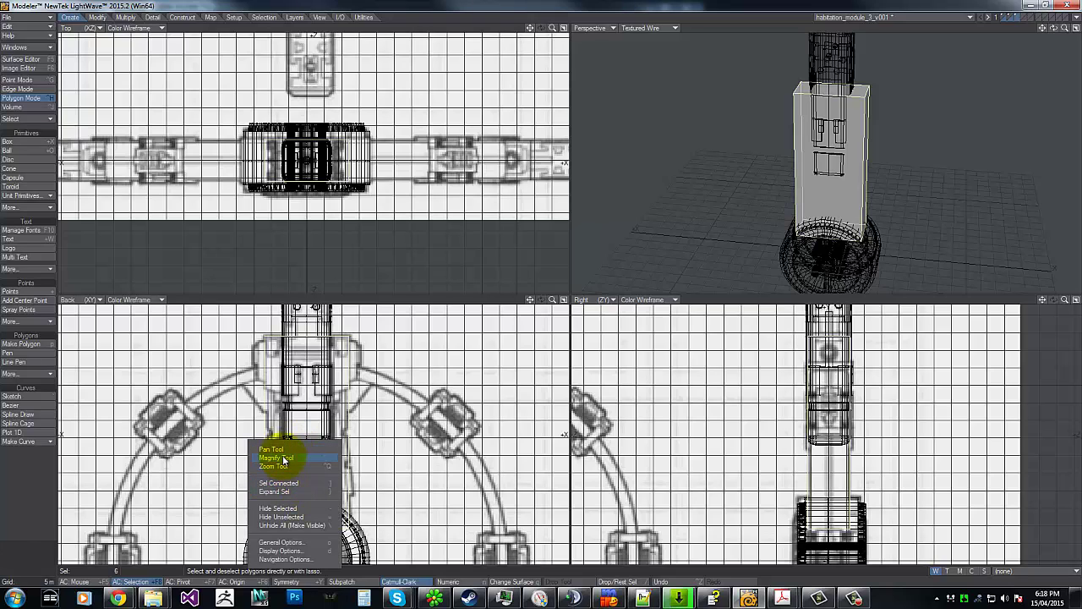
click(238, 390)
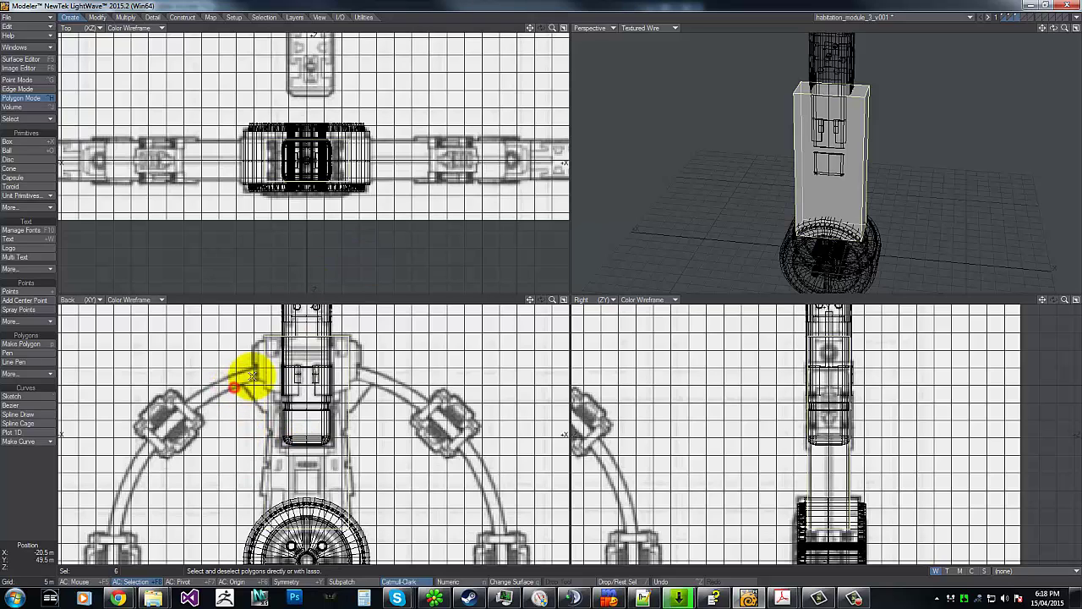
ctrl+shift+middle_click(291, 410)
mouse_move(285, 495)
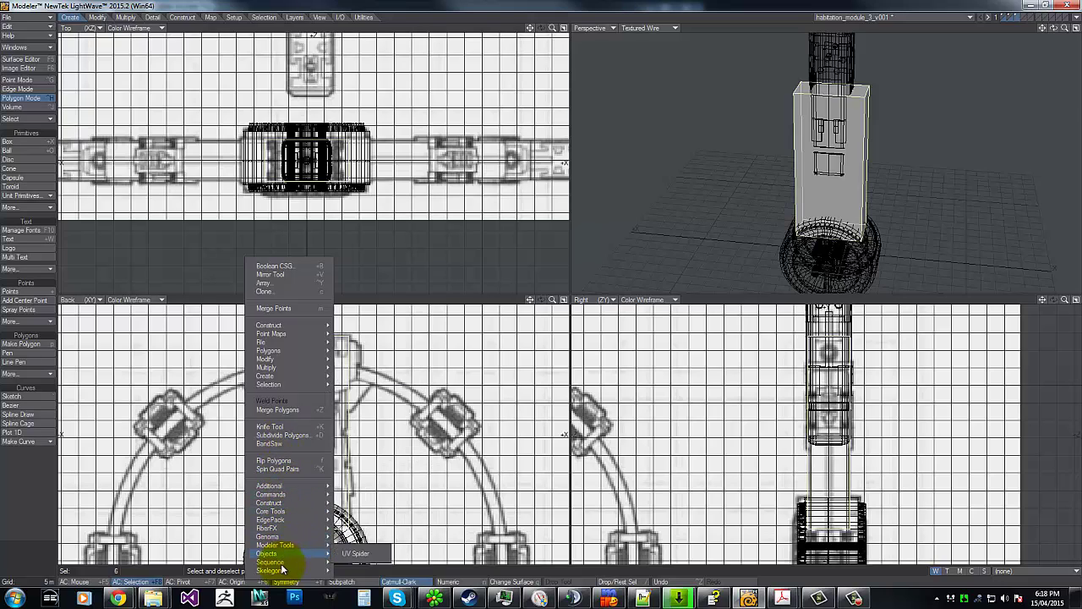
mouse_move(282, 563)
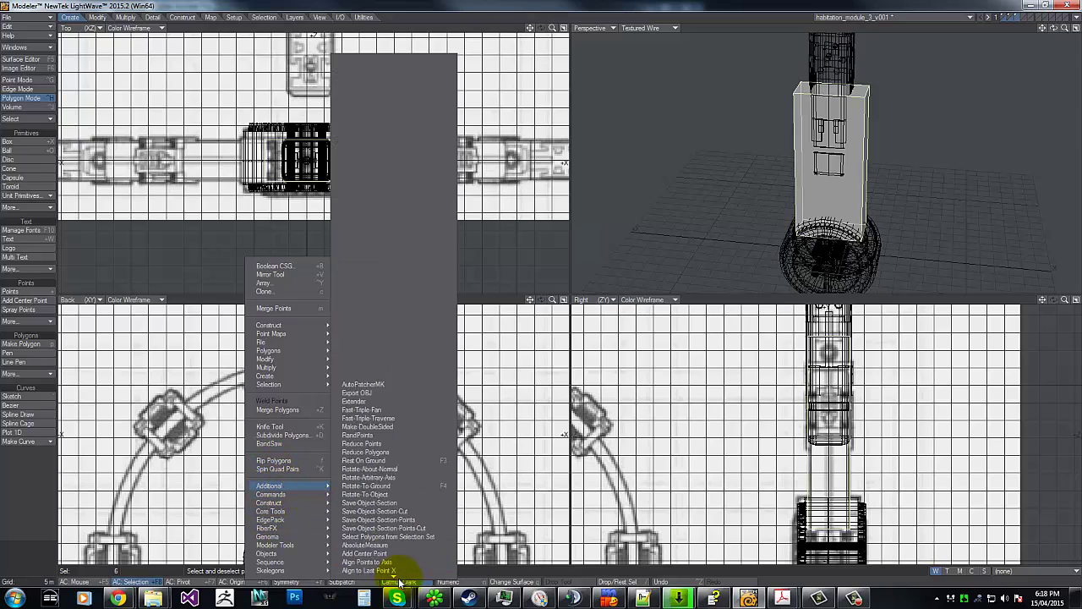
mouse_move(397, 578)
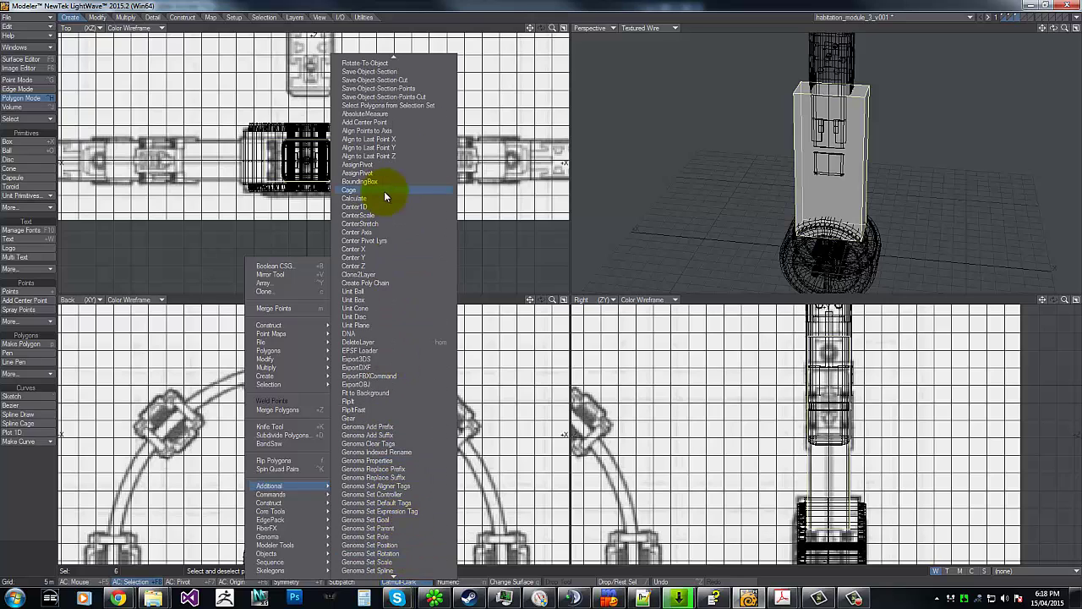
Change the sketch color of the box's polygons to Green and deselect them.
click(155, 17)
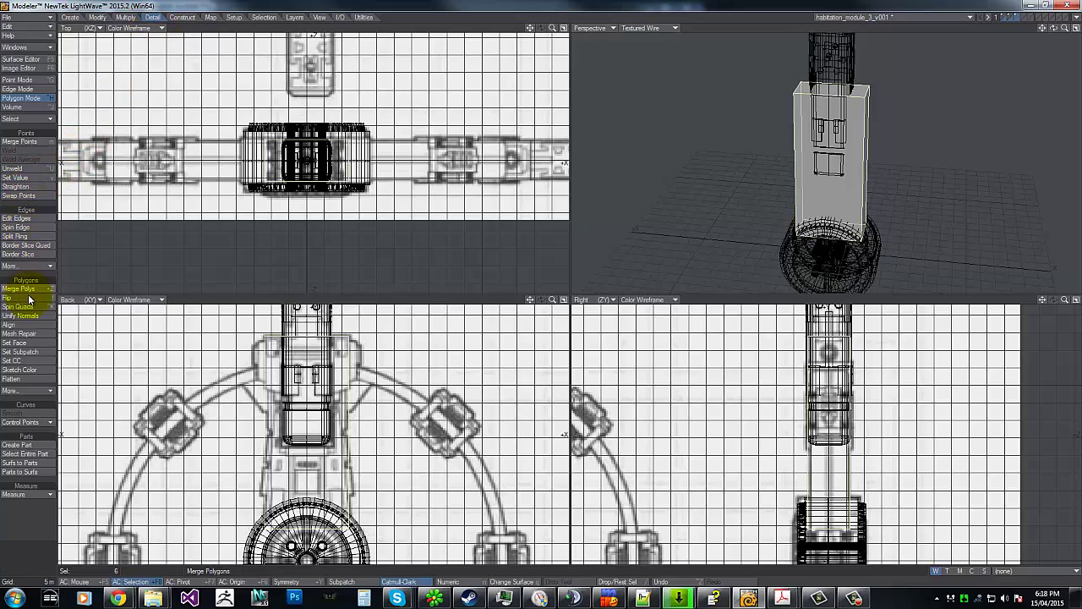
click(28, 369)
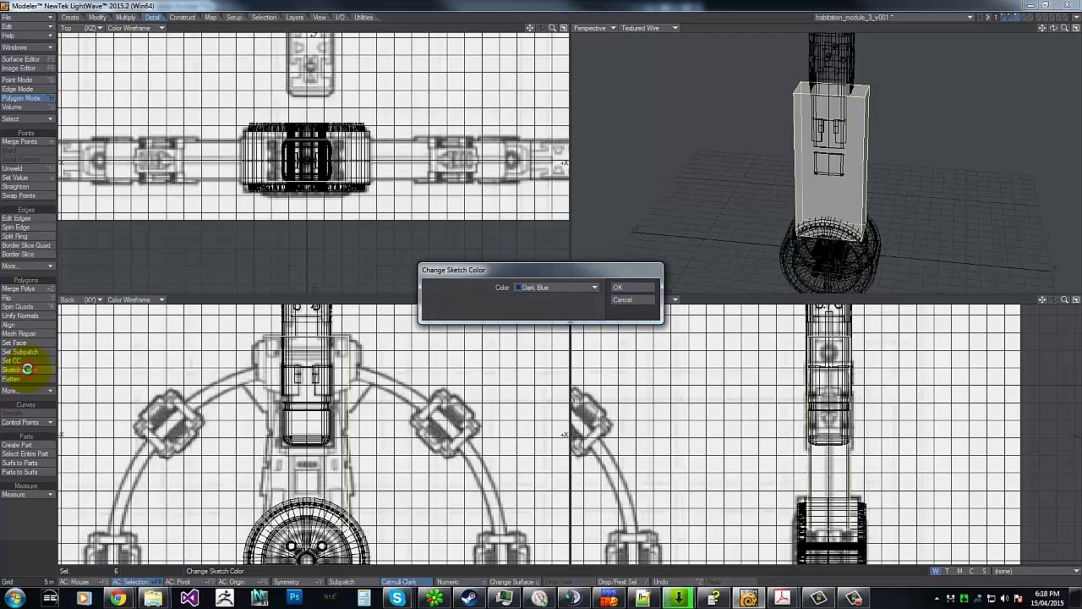
click(555, 286)
click(549, 343)
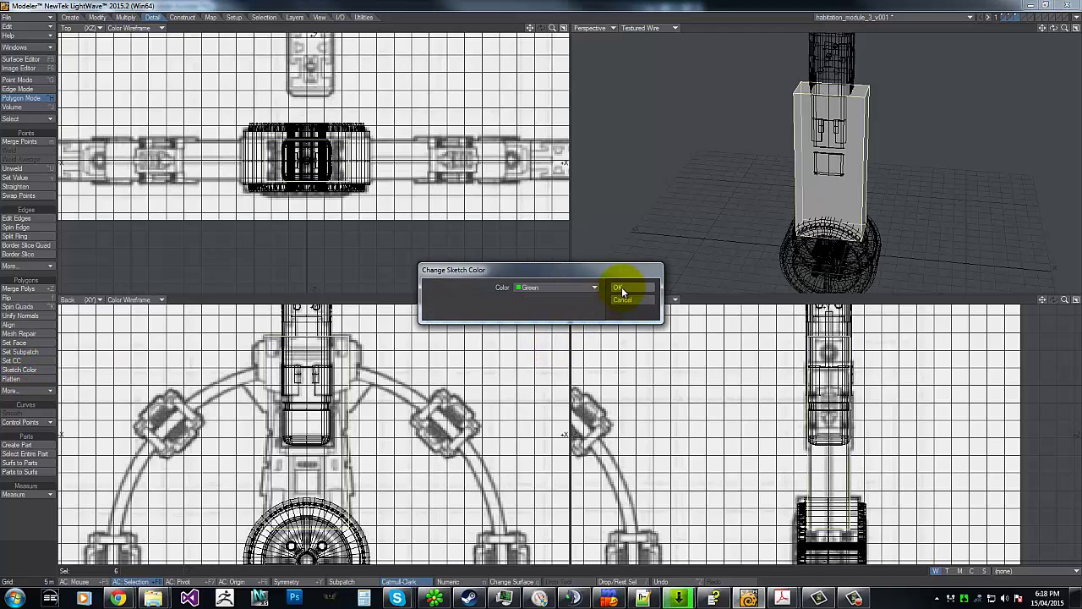
click(624, 289)
click(212, 366)
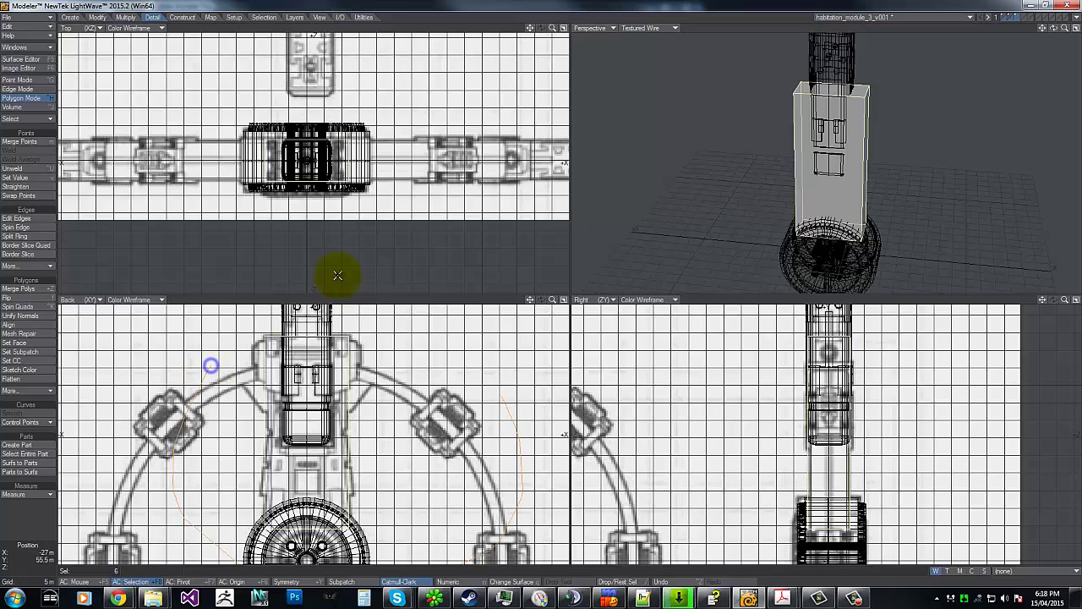
click(27, 517)
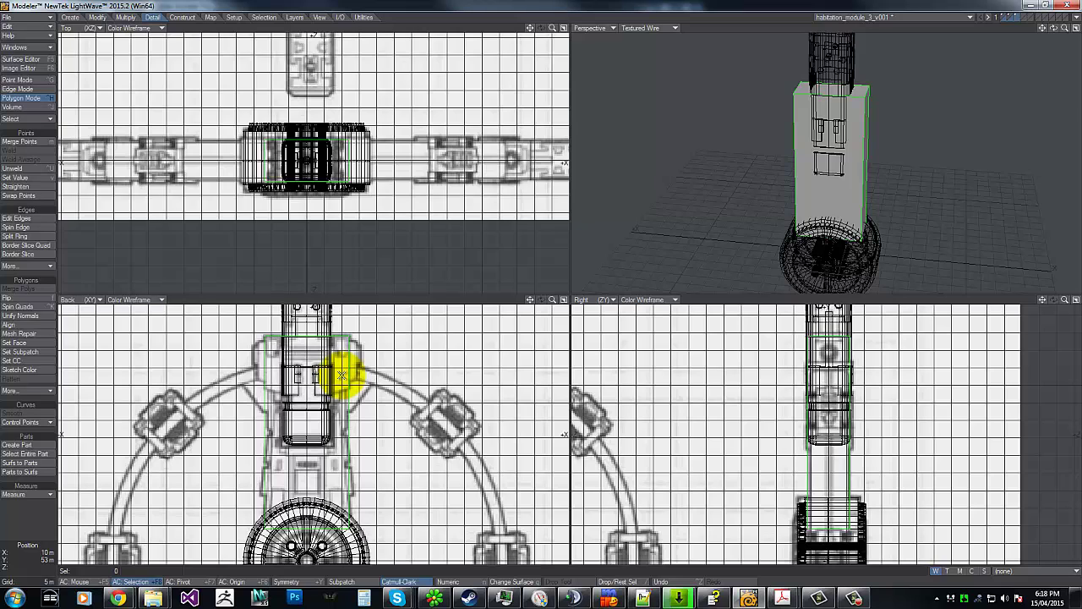
ctrl+shift+right_click(383, 427)
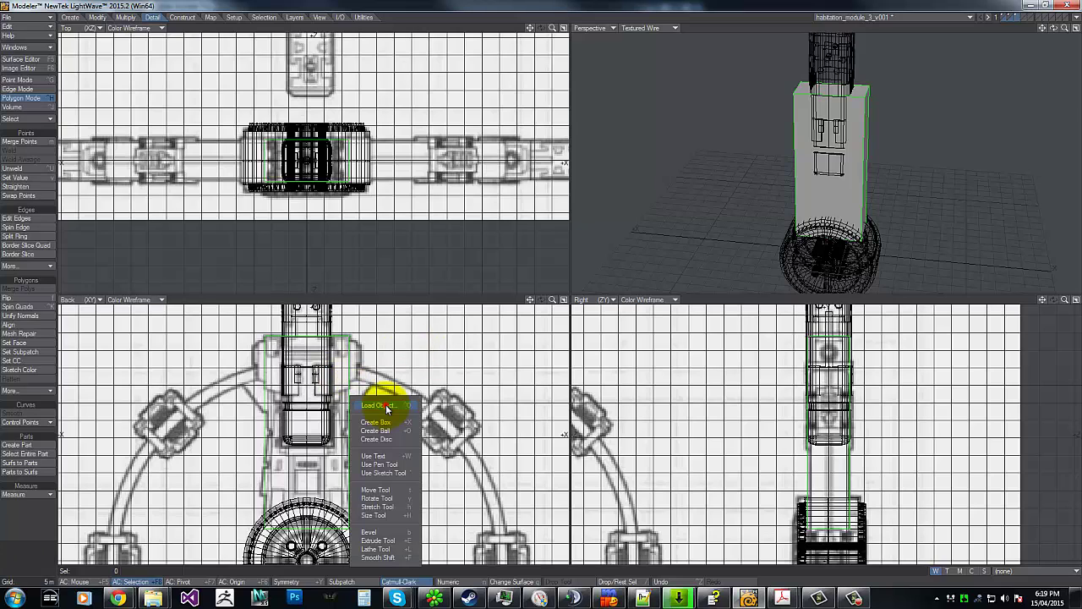
ctrl+shift+right_click(484, 334)
click(379, 389)
ctrl+shift+right_click(418, 363)
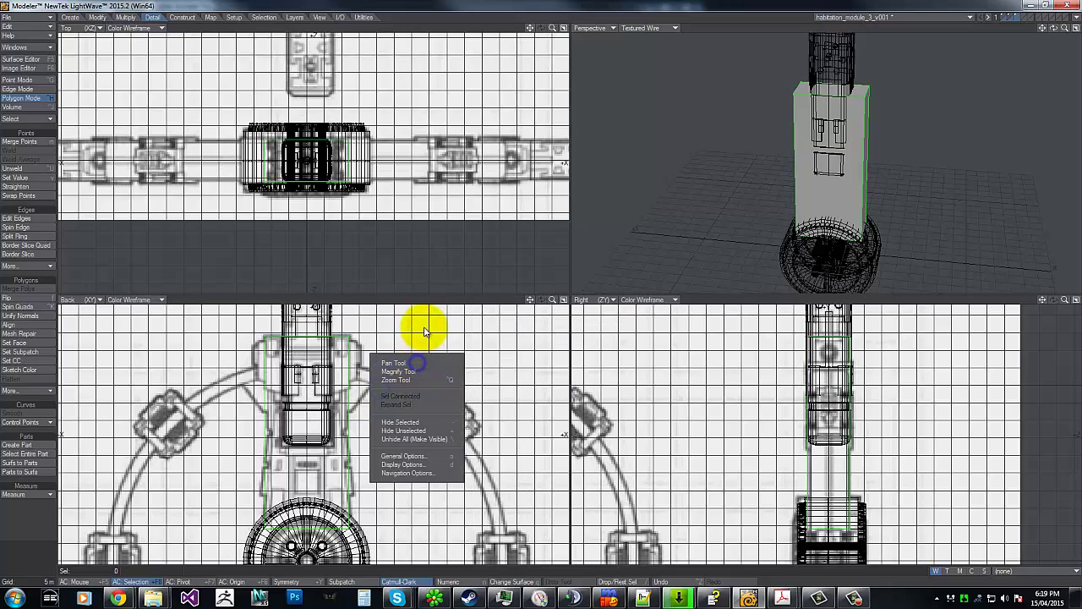
click(424, 331)
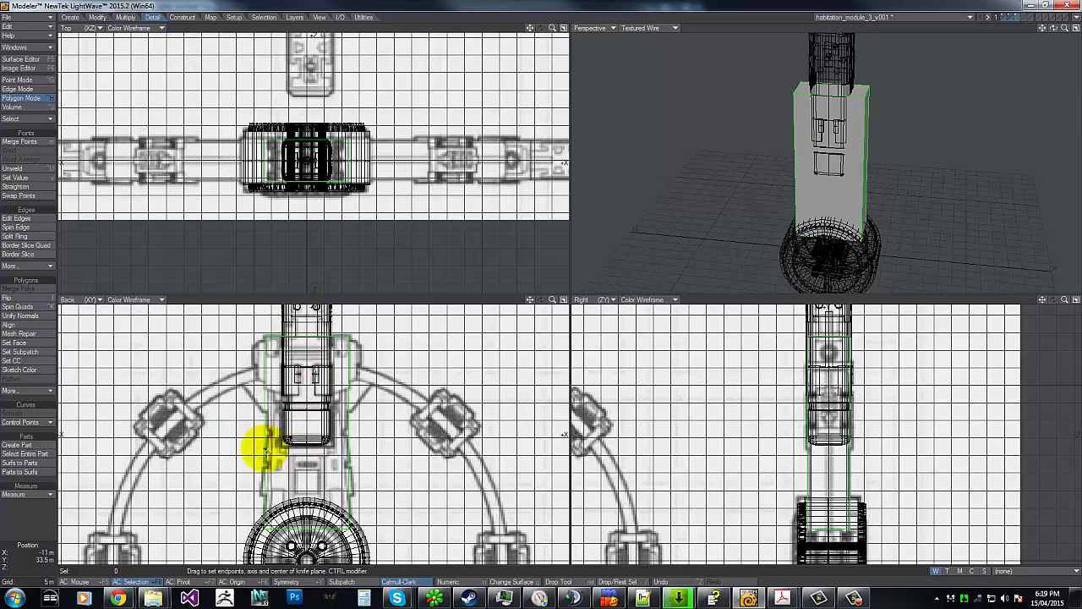
Try a horizontal Knife cut across the box just below the lower end of the upper habitation module.
key(shift+k)
drag(253, 447, 433, 441)
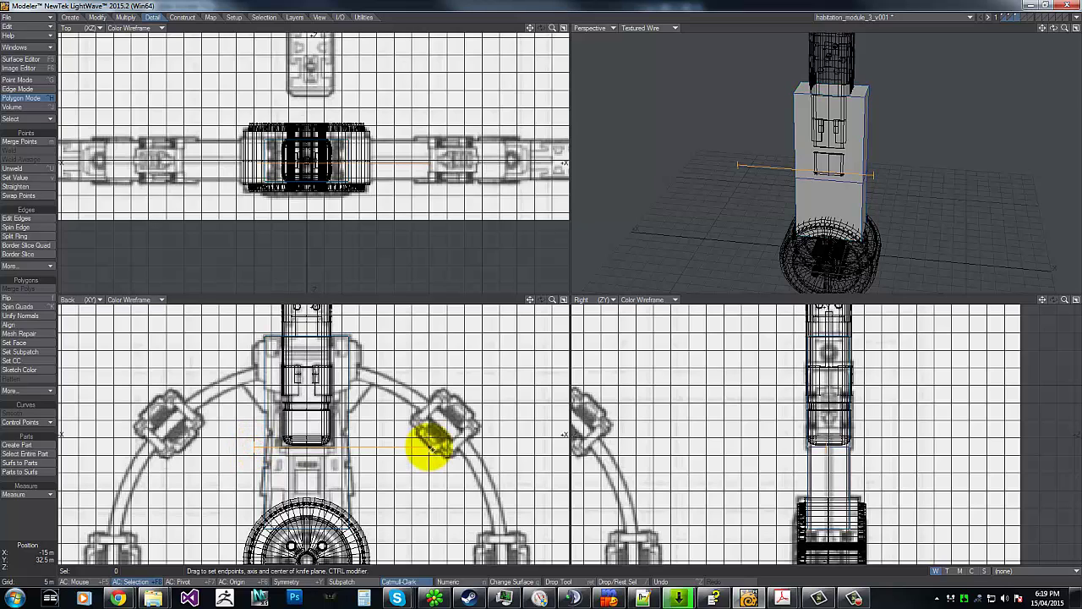
drag(304, 449, 308, 448)
key(space)
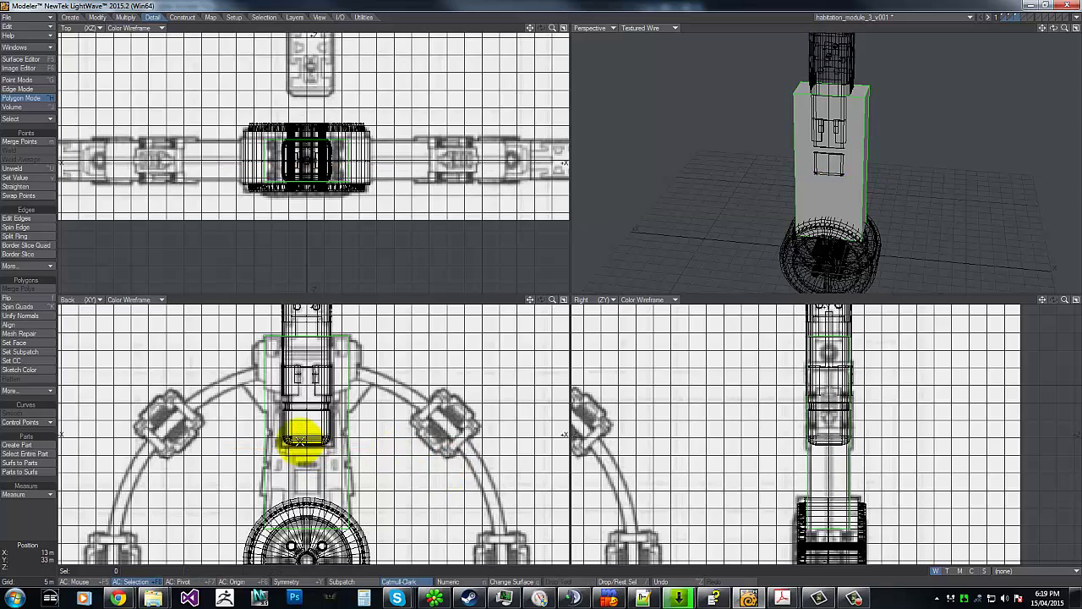
key(shift+k)
drag(206, 346, 43, 381)
key(space)
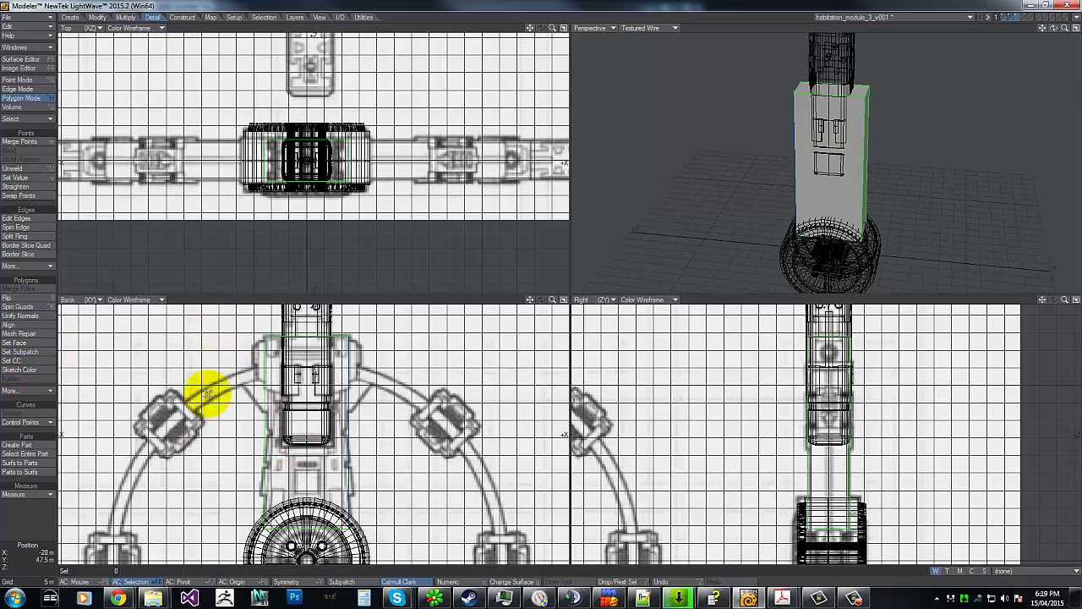
Slice the box horizontally with the Knife in the Back view at a height of about 32 m.
key(shift+k)
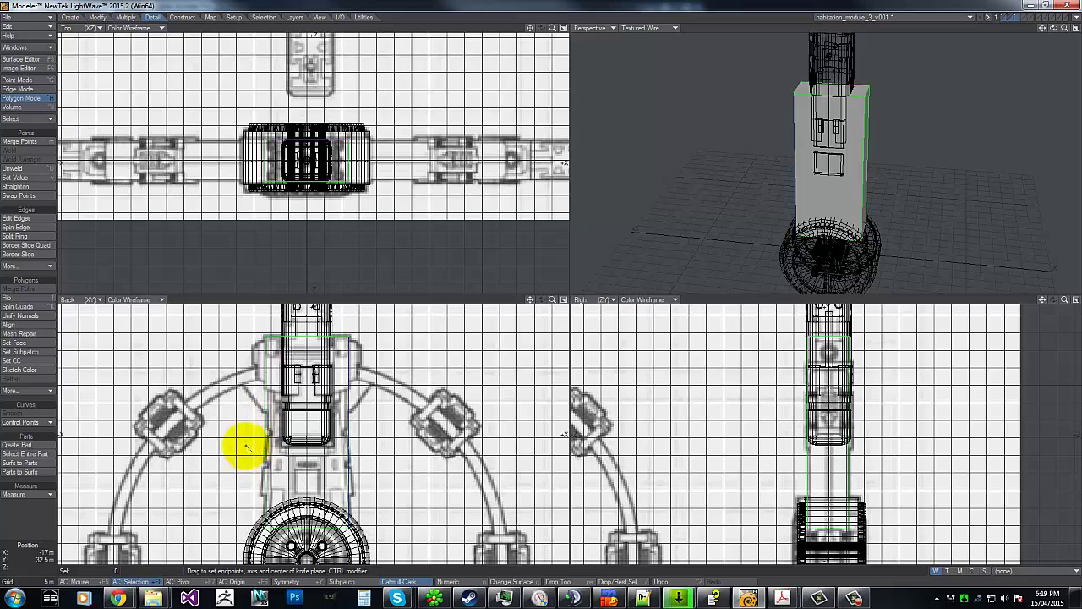
drag(244, 443, 400, 445)
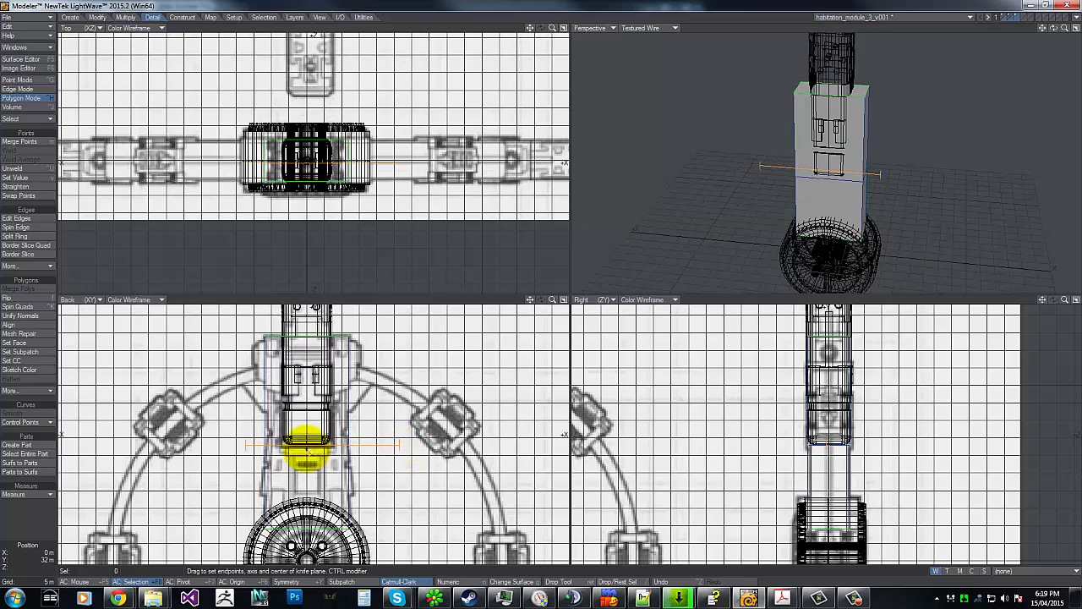
drag(308, 452, 306, 449)
key(space)
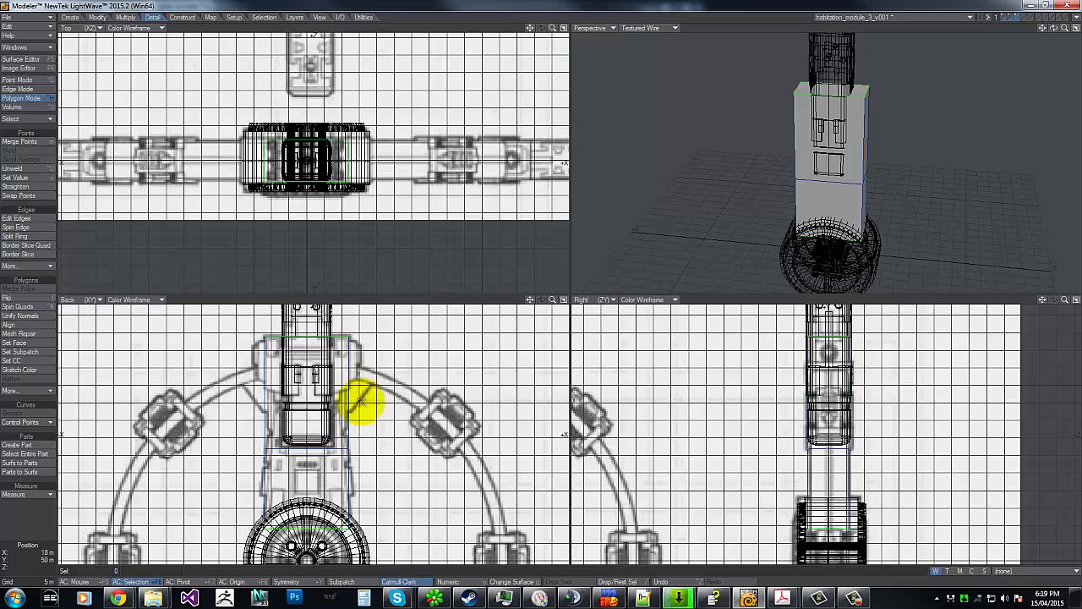
key(shift+k)
key(space)
mouse_move(236, 422)
right_down()
mouse_move(420, 592)
mouse_move(76, 367)
right_up()
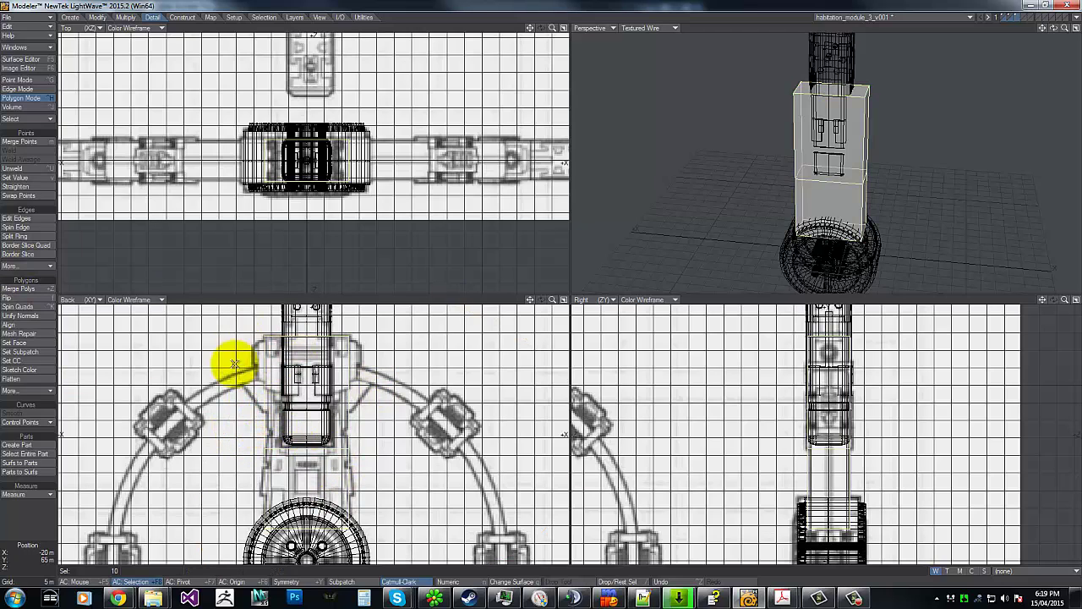
mouse_move(816, 157)
mouse_down()
mouse_move(812, 194)
mouse_move(831, 161)
mouse_up()
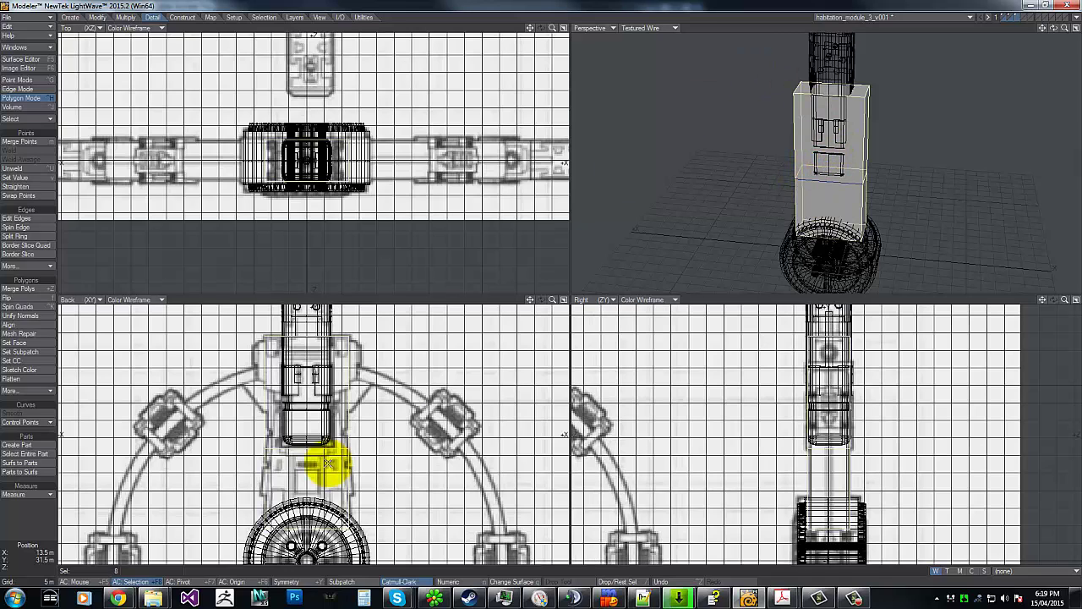
mouse_move(198, 335)
right_down()
mouse_move(167, 454)
mouse_move(203, 237)
right_up()
Divide the box from its two front polygons into four equal columns using BandSaw with three uniform cuts, and clear the selection.
click(840, 157)
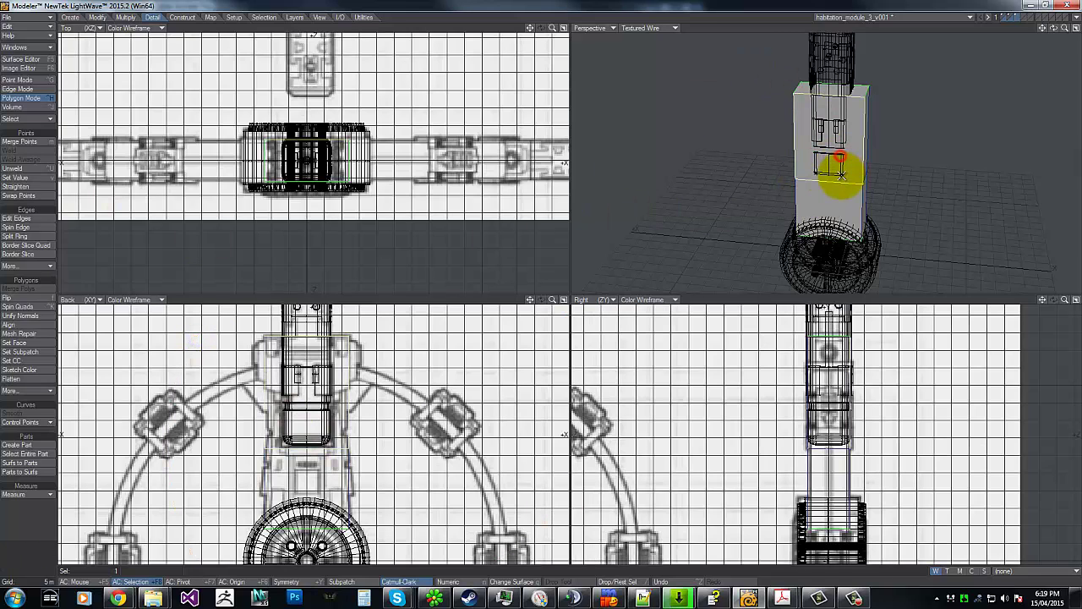
shift+click(836, 193)
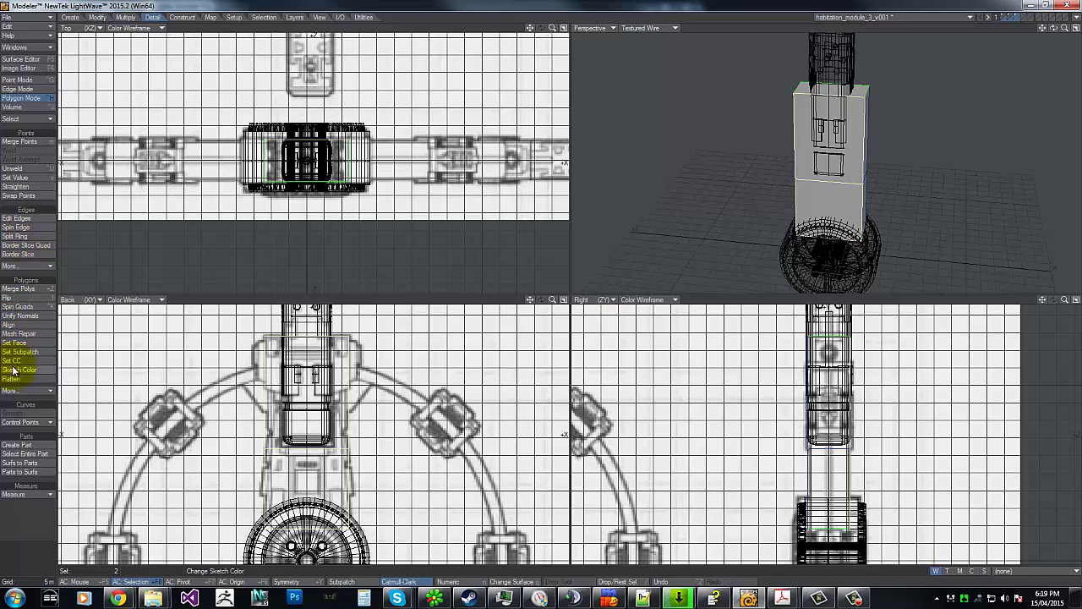
ctrl+shift+right_click(306, 433)
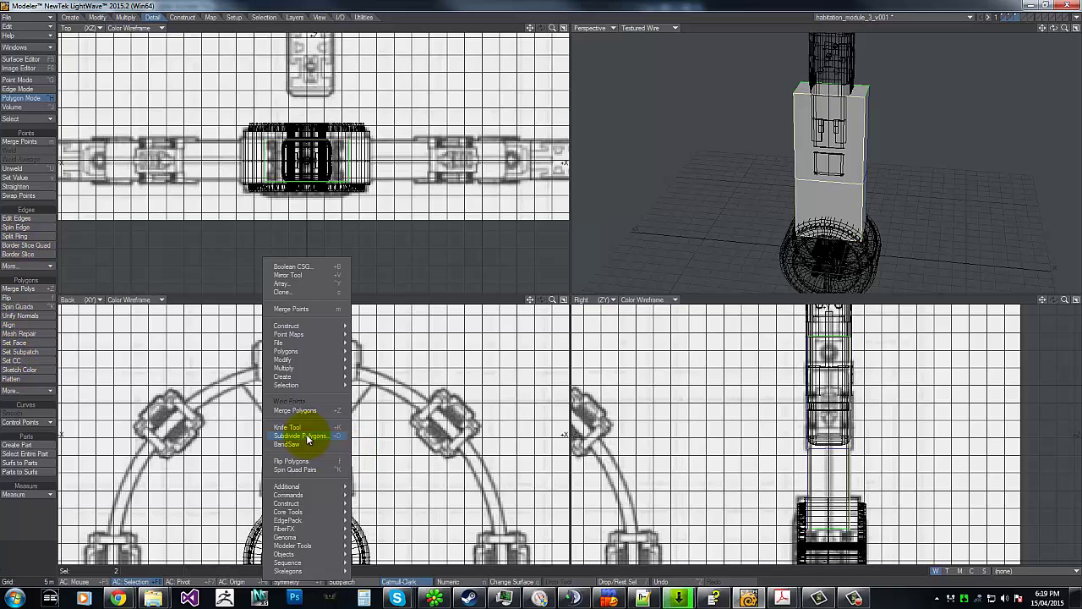
click(302, 443)
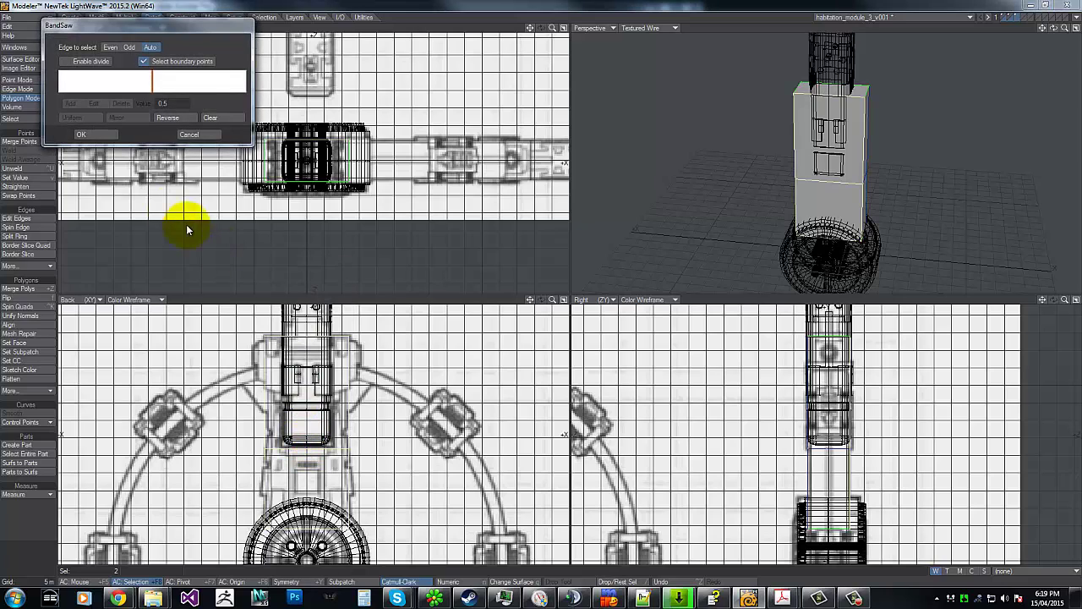
click(93, 62)
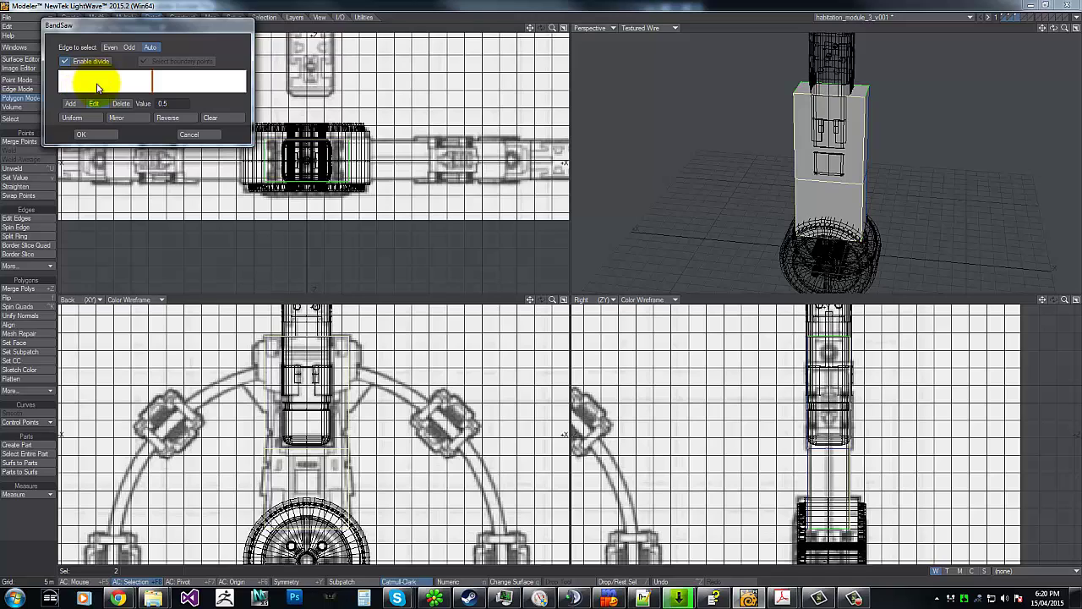
click(99, 78)
click(88, 120)
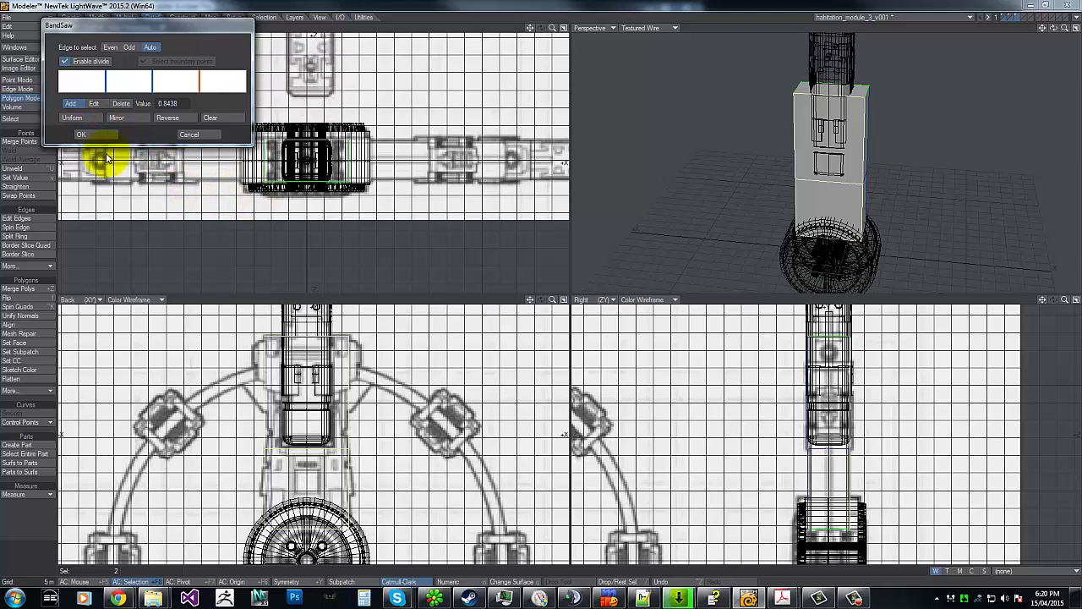
click(83, 135)
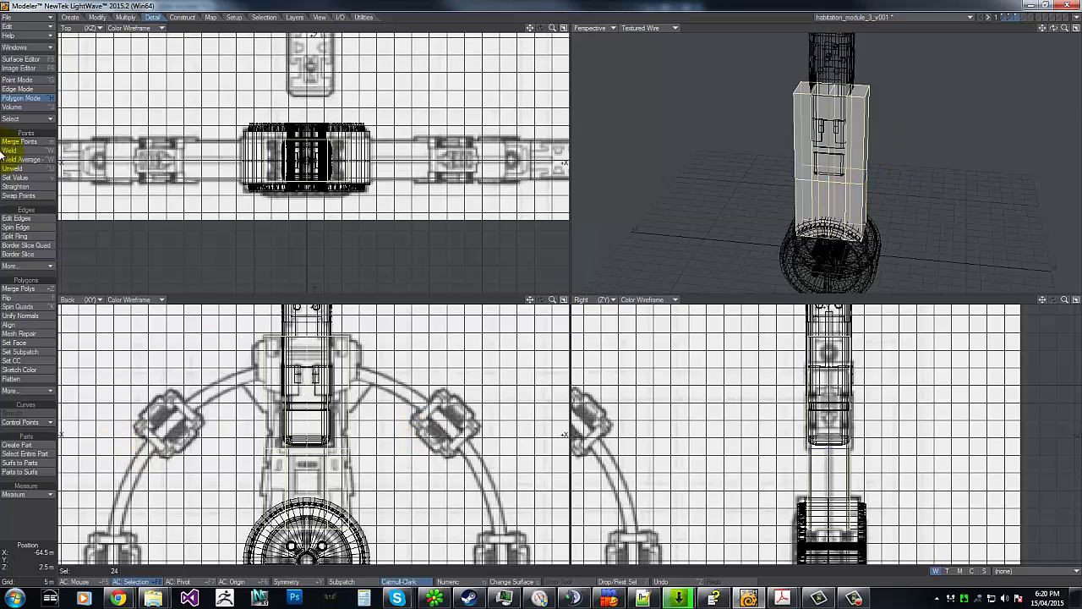
click(128, 19)
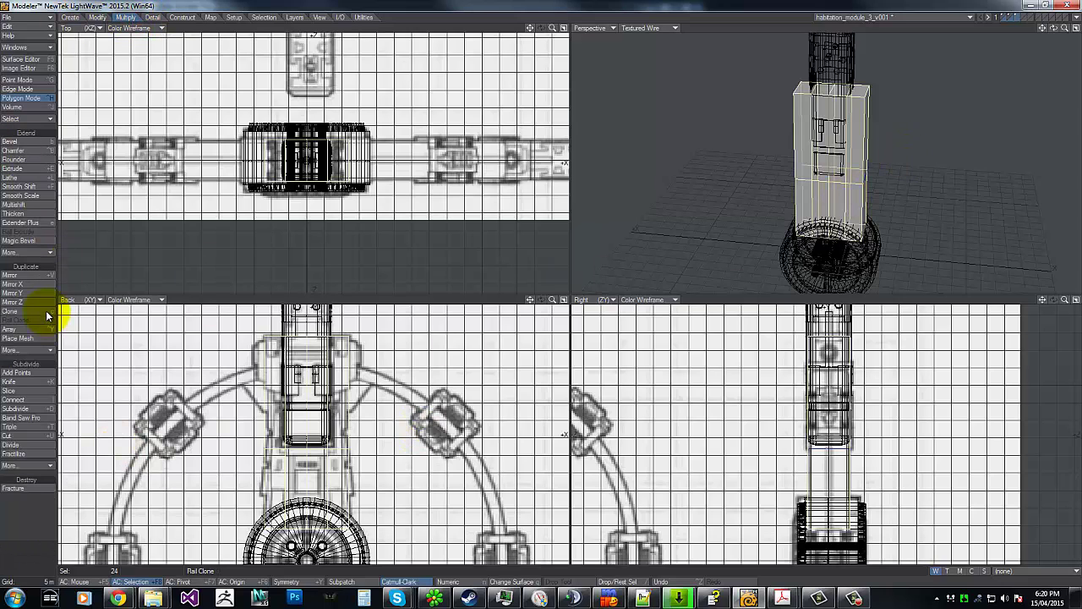
click(222, 437)
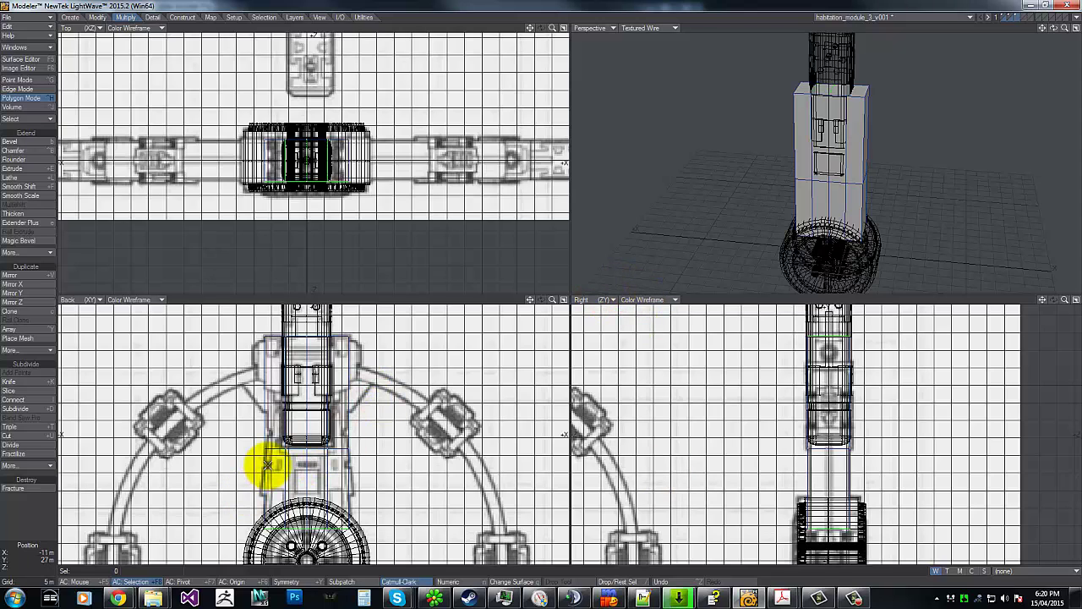
Switch to Point Mode, turn on Symmetry and clear the point selection.
click(303, 421)
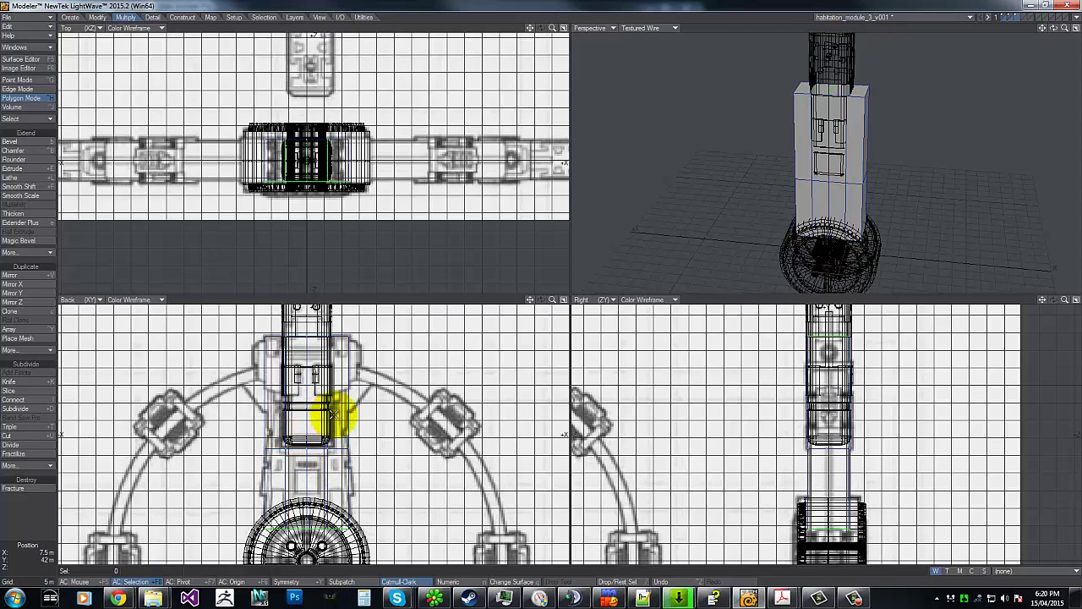
key(ctrl+g)
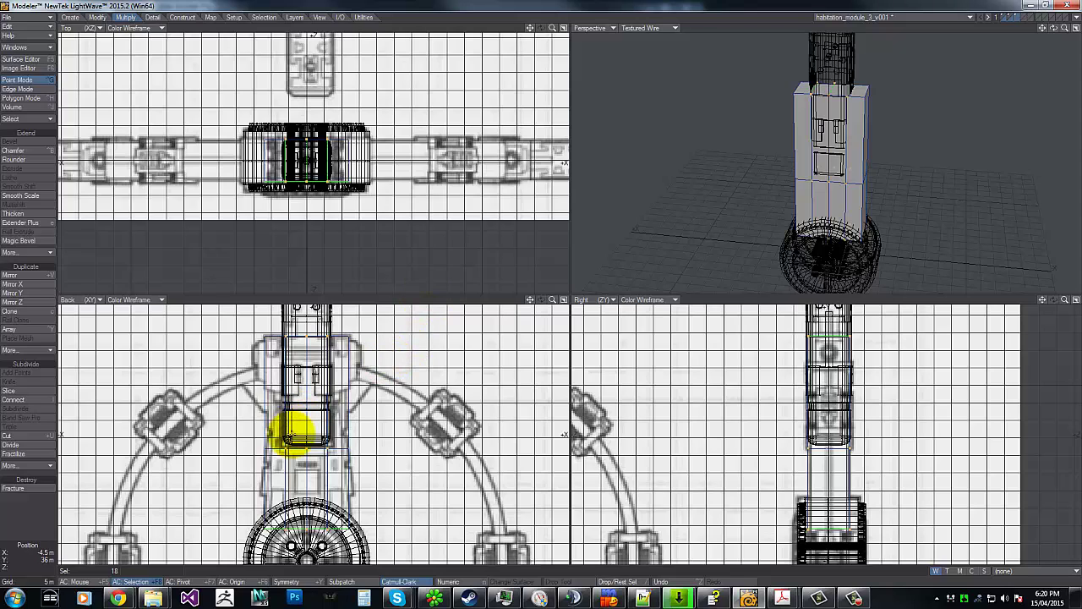
mouse_move(245, 425)
right_down()
mouse_move(237, 452)
mouse_move(193, 389)
right_up()
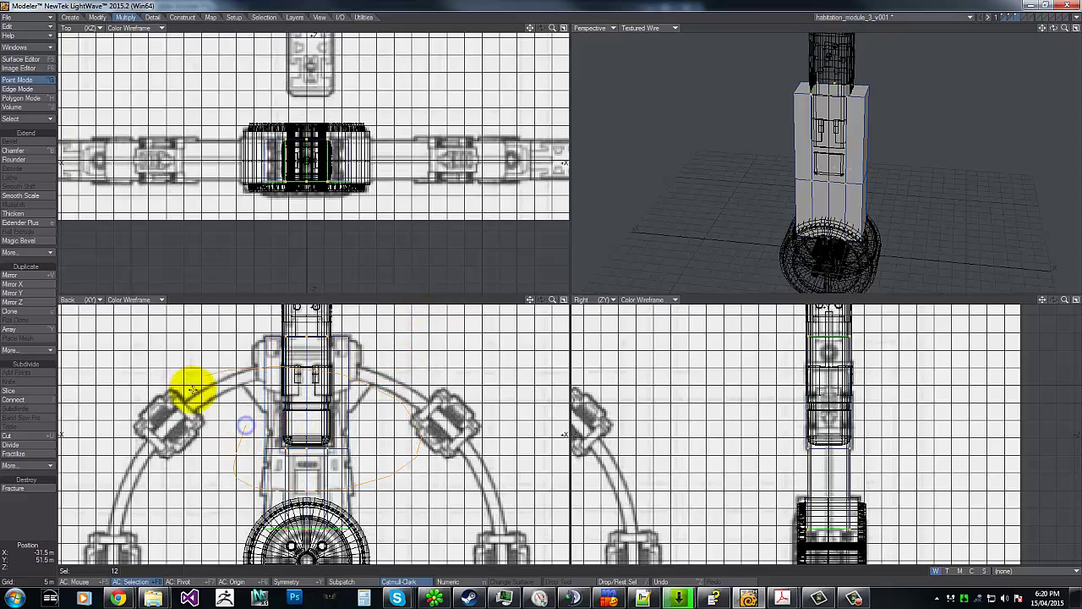
mouse_move(236, 497)
right_down()
mouse_move(305, 578)
mouse_move(258, 430)
right_up()
key(shift+y)
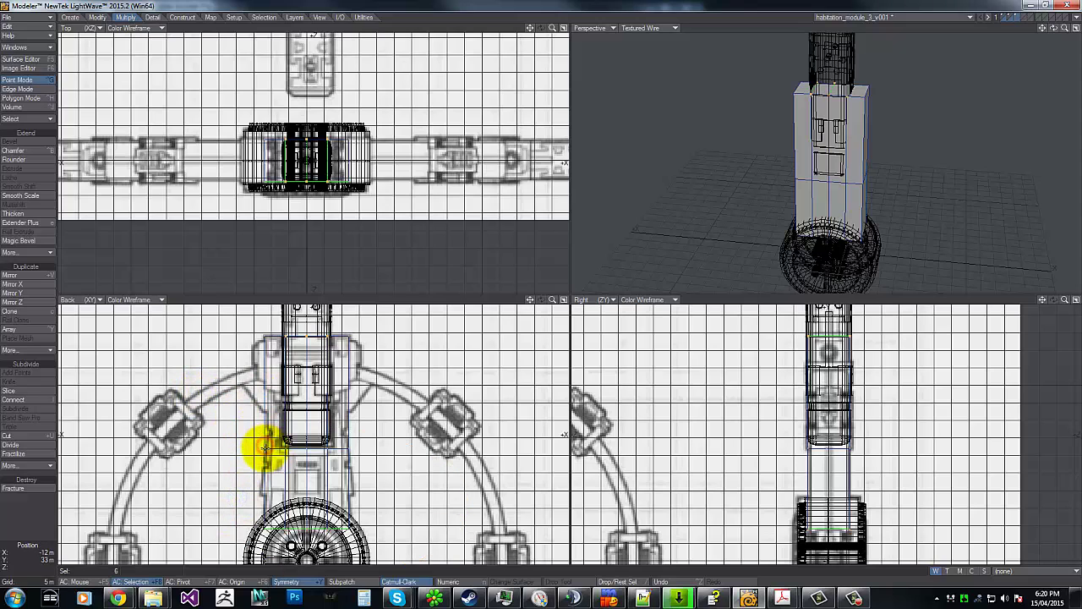
mouse_move(234, 328)
right_down()
mouse_move(370, 445)
mouse_move(245, 350)
right_up()
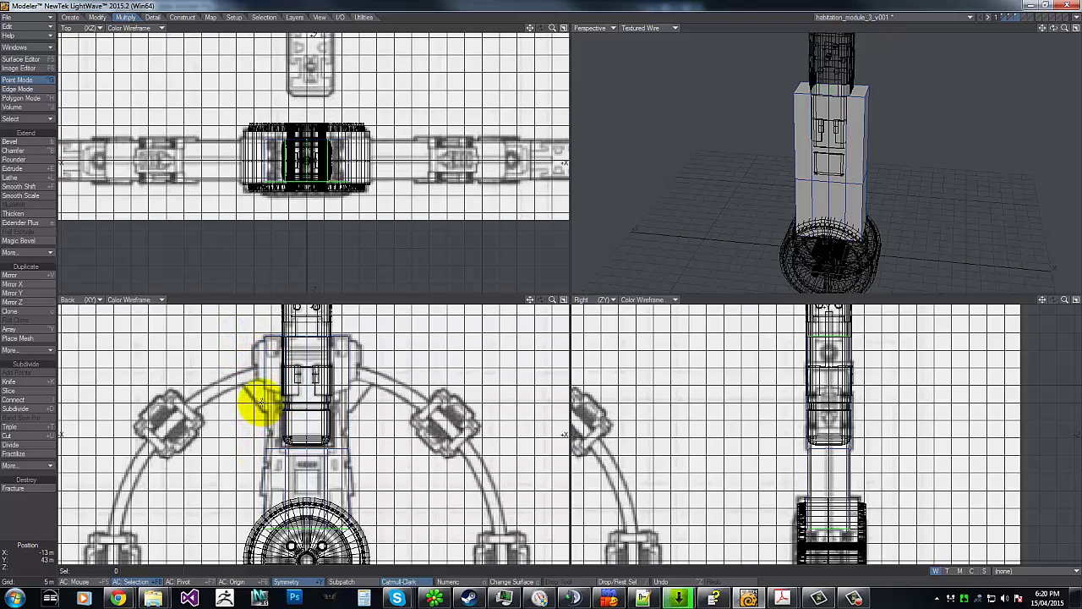
Move the outer points of the box's middle row inward to the arm outline in the Back view, and deselect them.
mouse_move(254, 444)
mouse_down()
mouse_move(320, 444)
mouse_move(262, 453)
mouse_up()
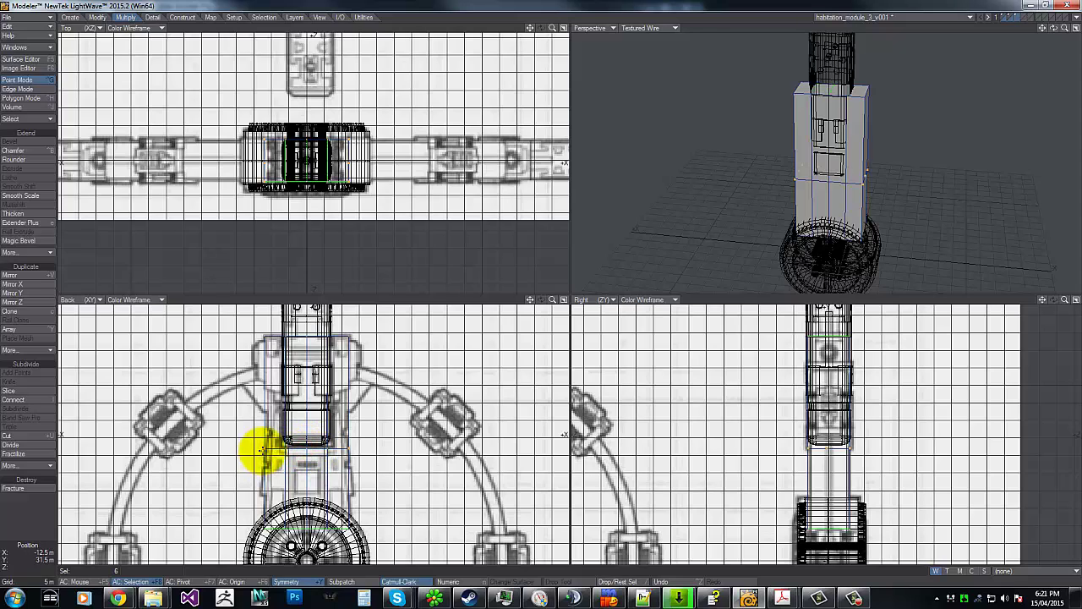
key(t)
drag(544, 284, 535, 287)
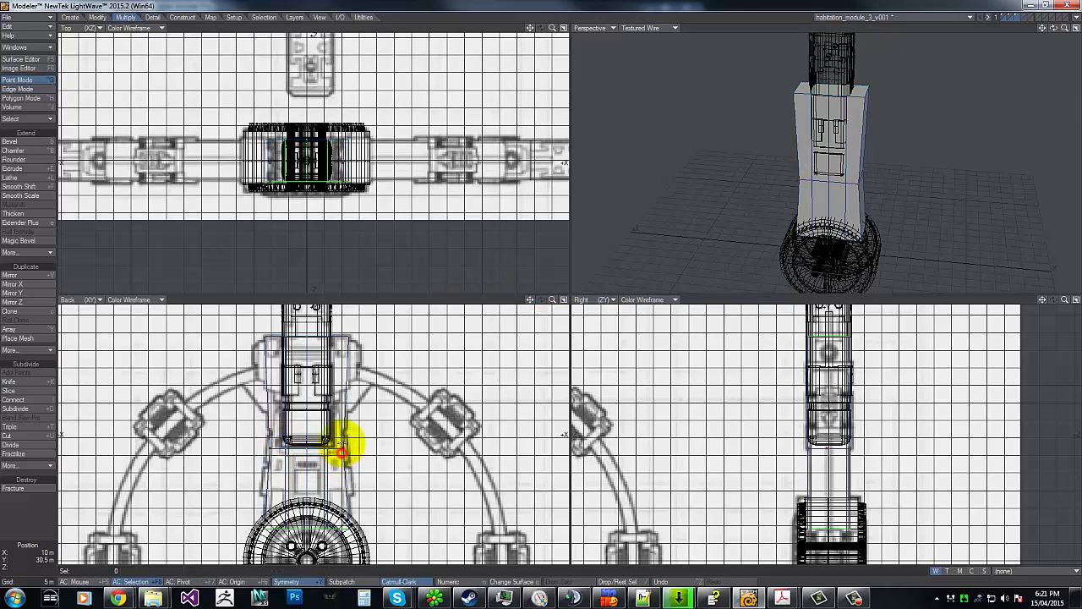
key(slash)
Move the box's top outer corner points 3 m inward in the Back view so the arm tapers upward, and deselect them.
click(344, 345)
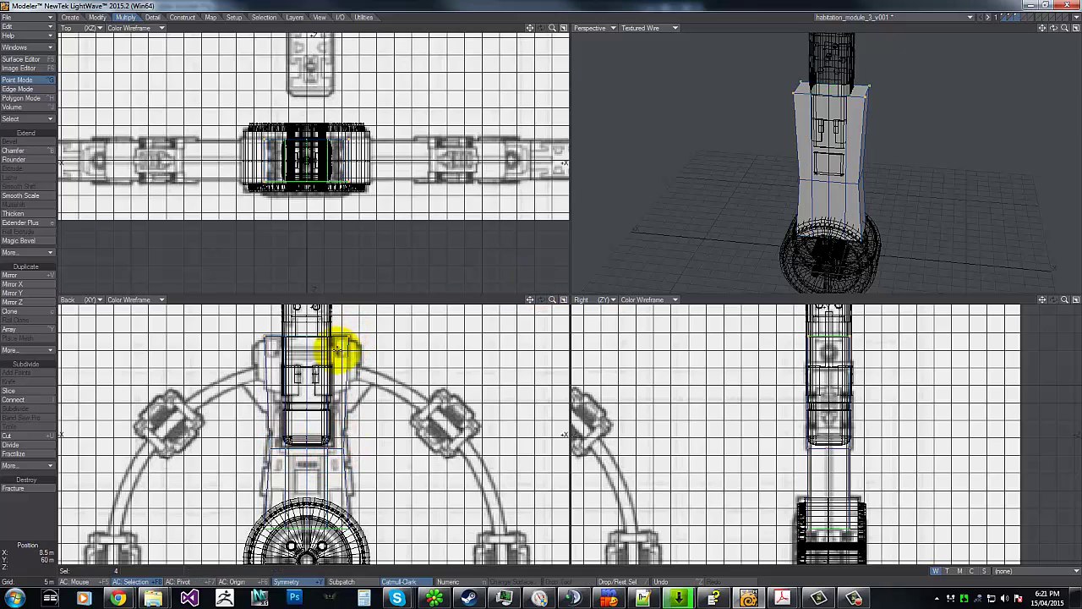
key(t)
drag(353, 351, 341, 351)
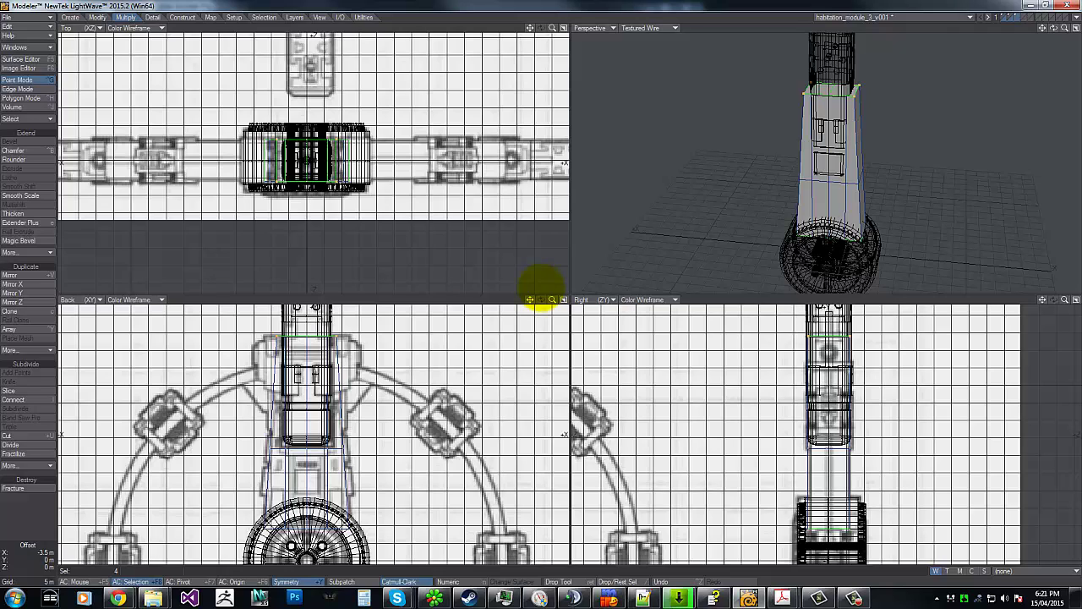
drag(341, 351, 342, 351)
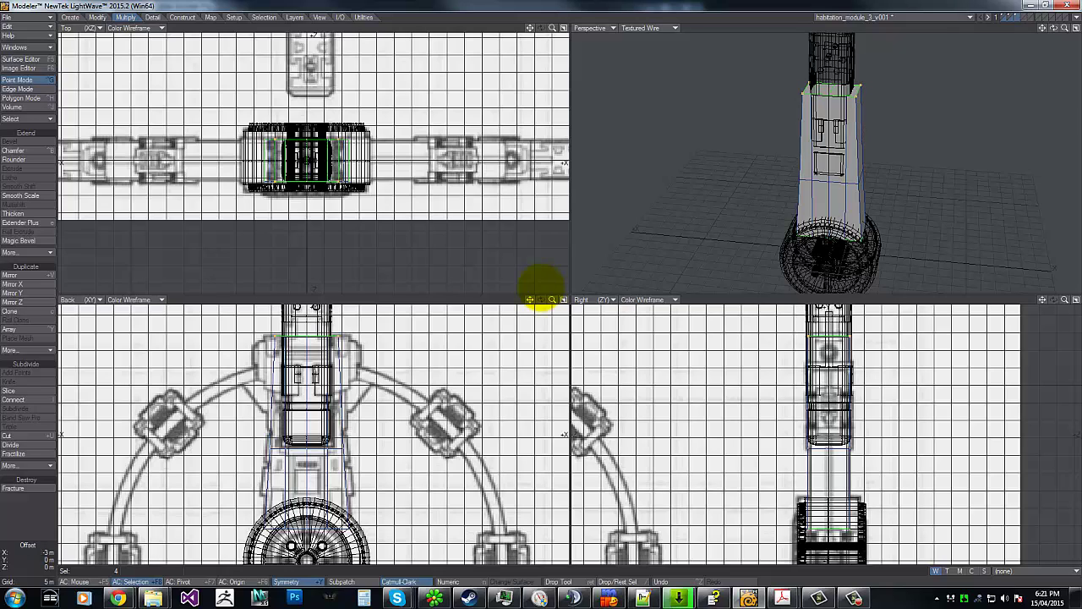
key(slash)
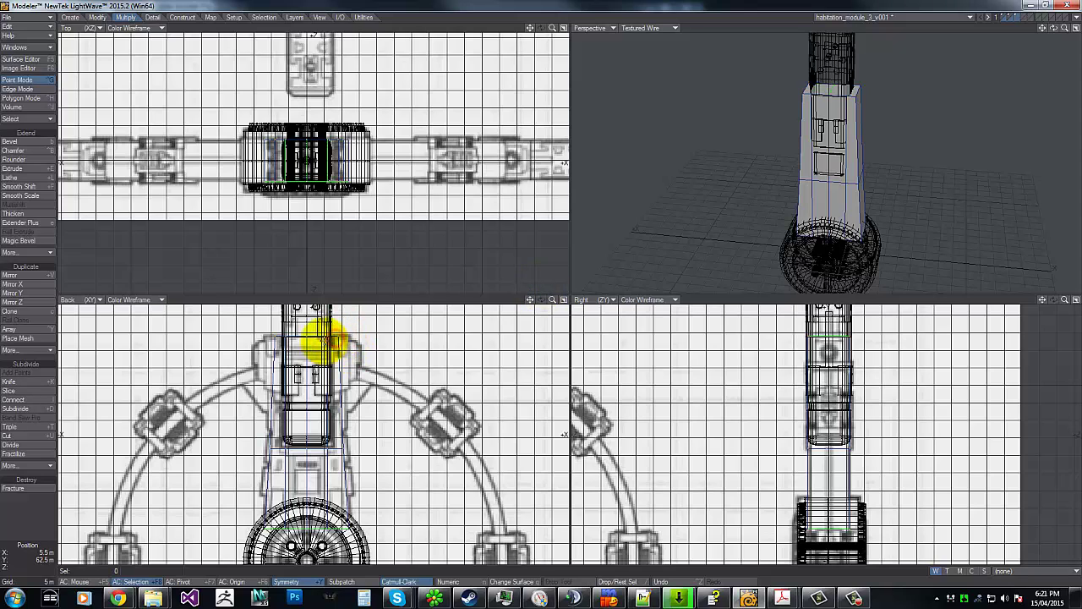
Move the inner column points of the top and middle rows 1.5 m outward in the Back view.
mouse_move(324, 340)
mouse_down()
mouse_move(327, 447)
mouse_move(333, 424)
mouse_up()
key(t)
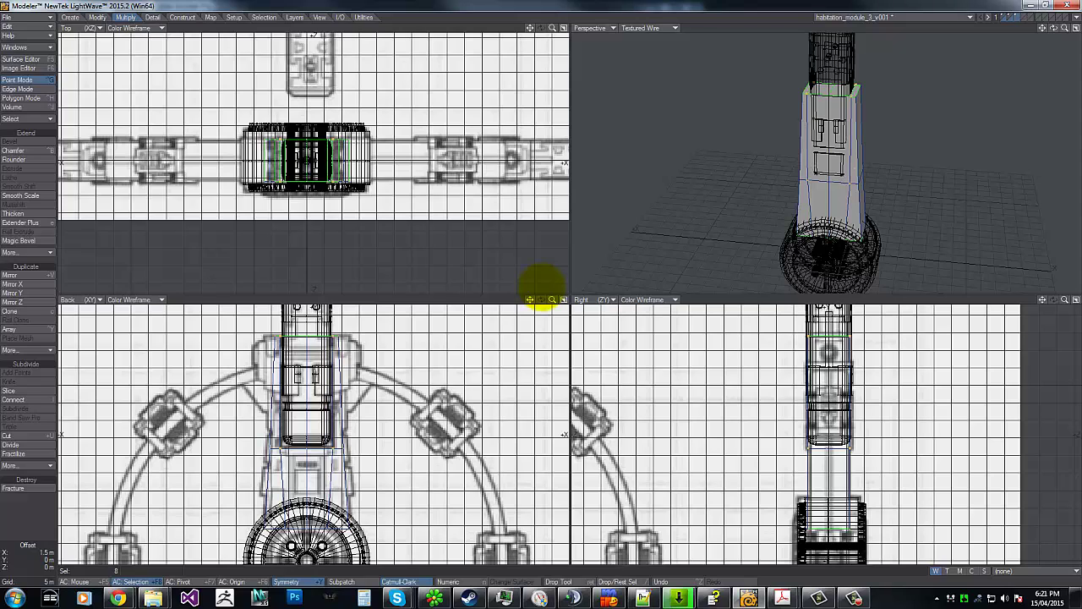
click(258, 442)
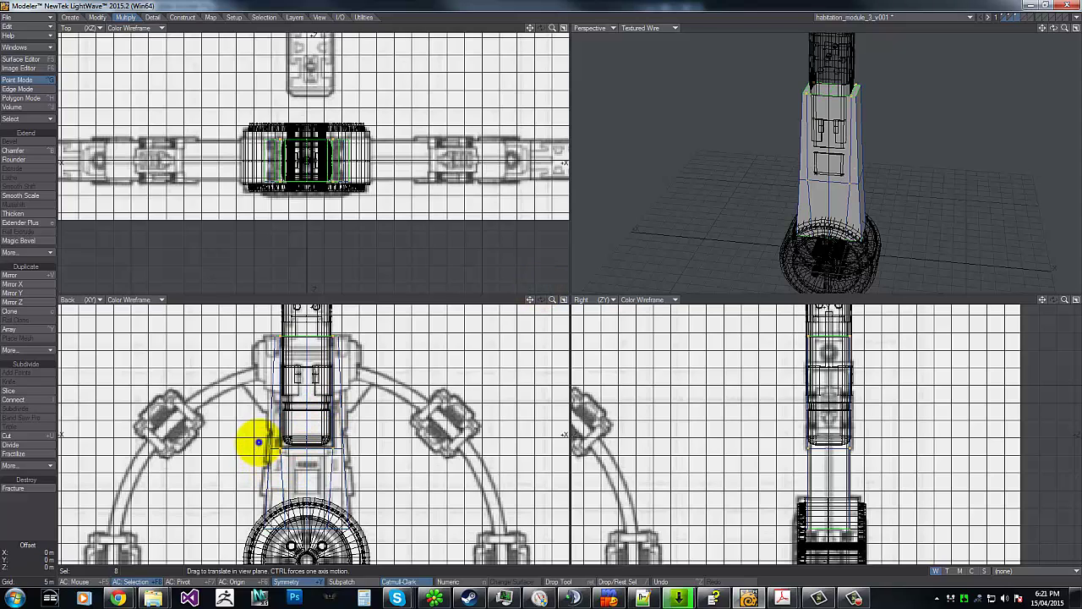
drag(259, 441, 196, 479)
key(ctrl+z)
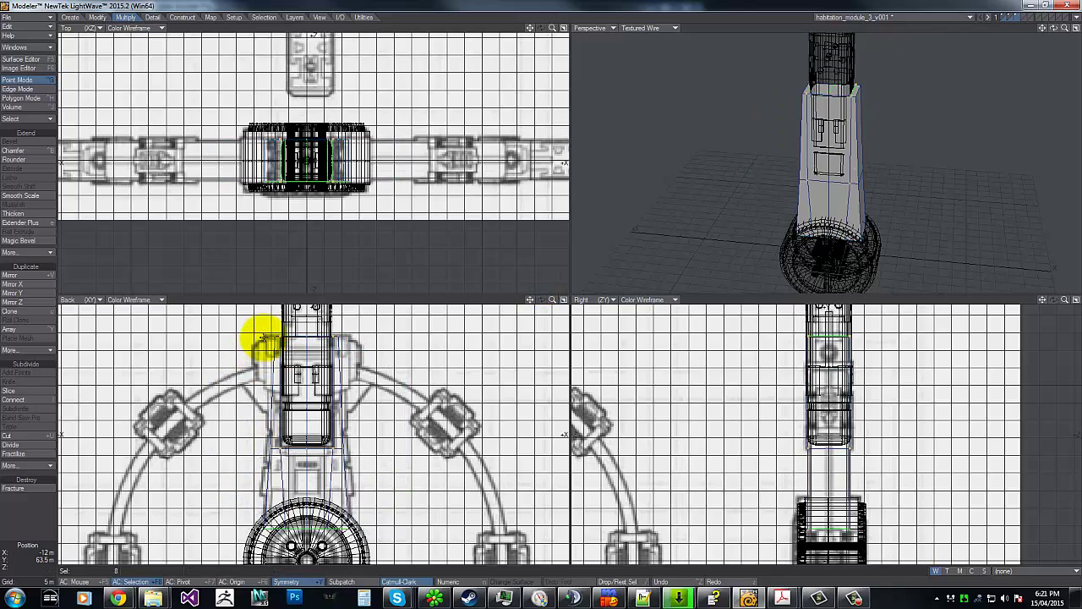
right_drag(264, 338, 411, 462)
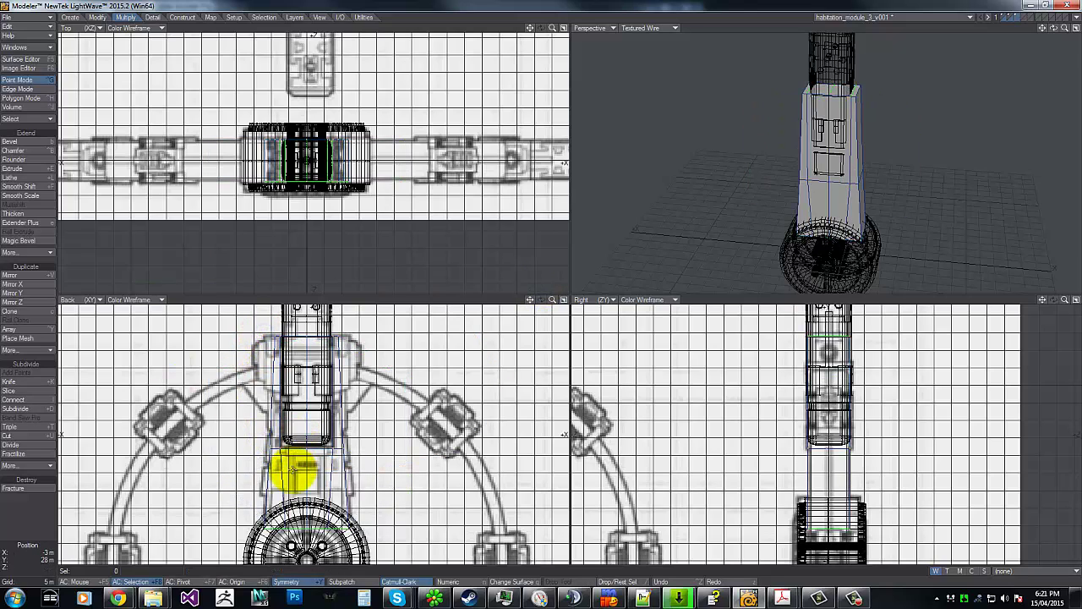
Move the inner column points of the bottom row outward to line up with the points above, and deselect them.
click(285, 531)
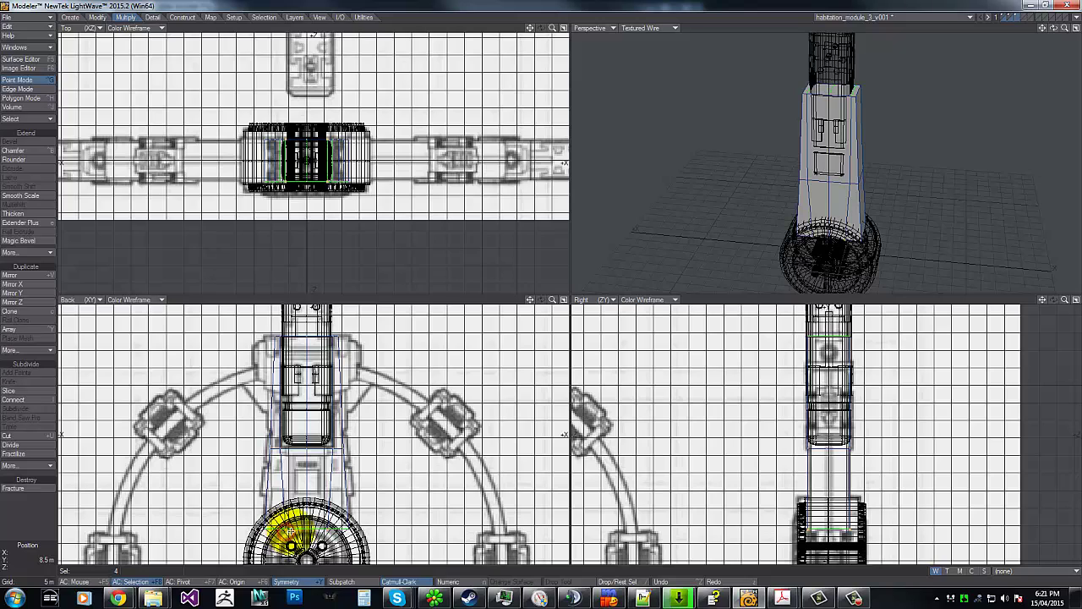
click(329, 534)
key(t)
key(ctrl+h)
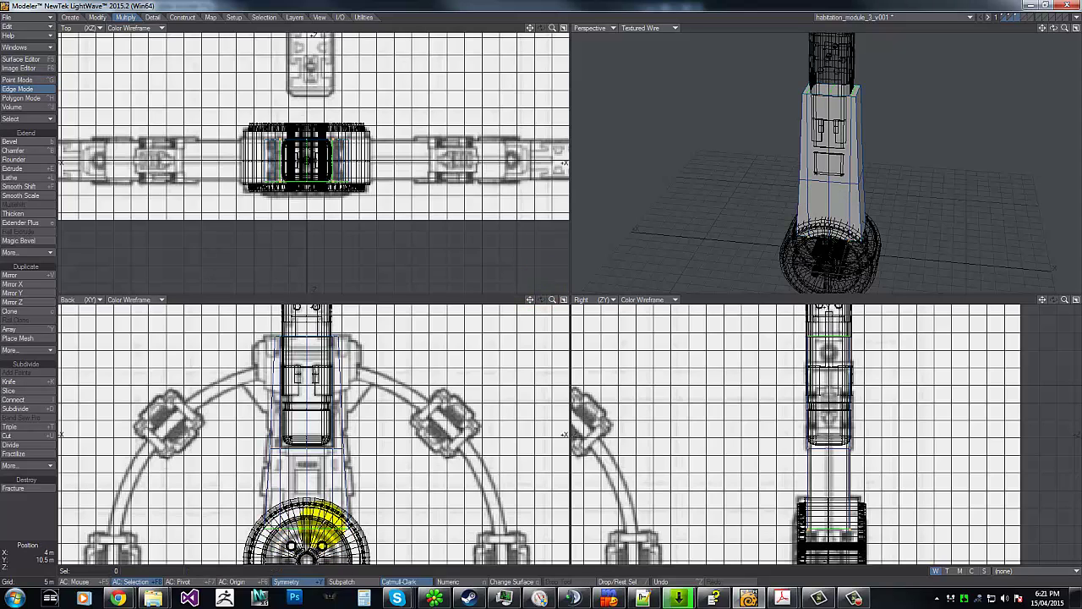
key(ctrl+g)
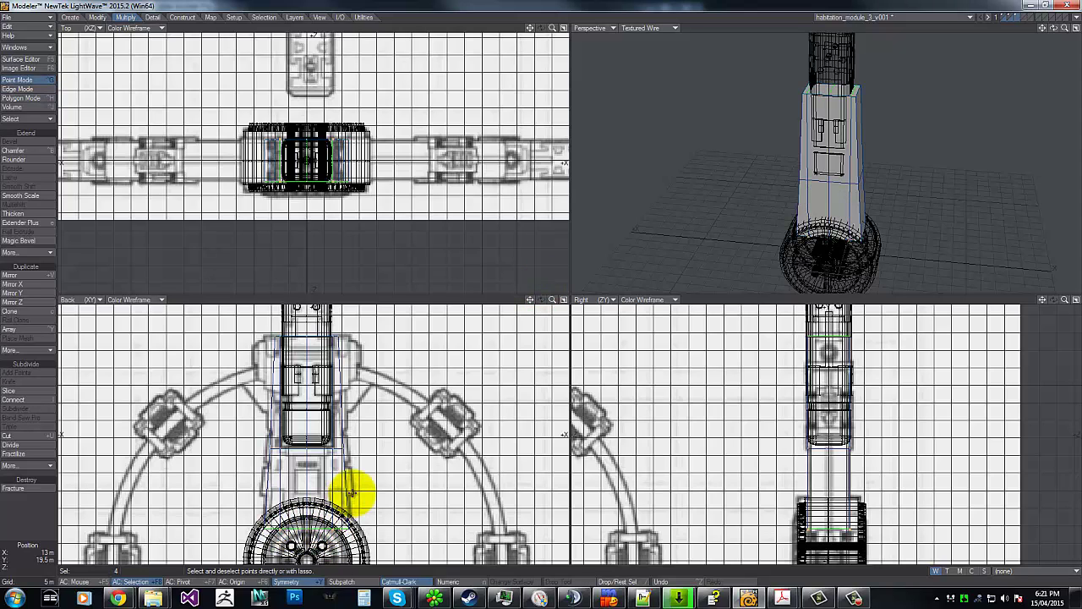
right_drag(251, 503, 221, 410)
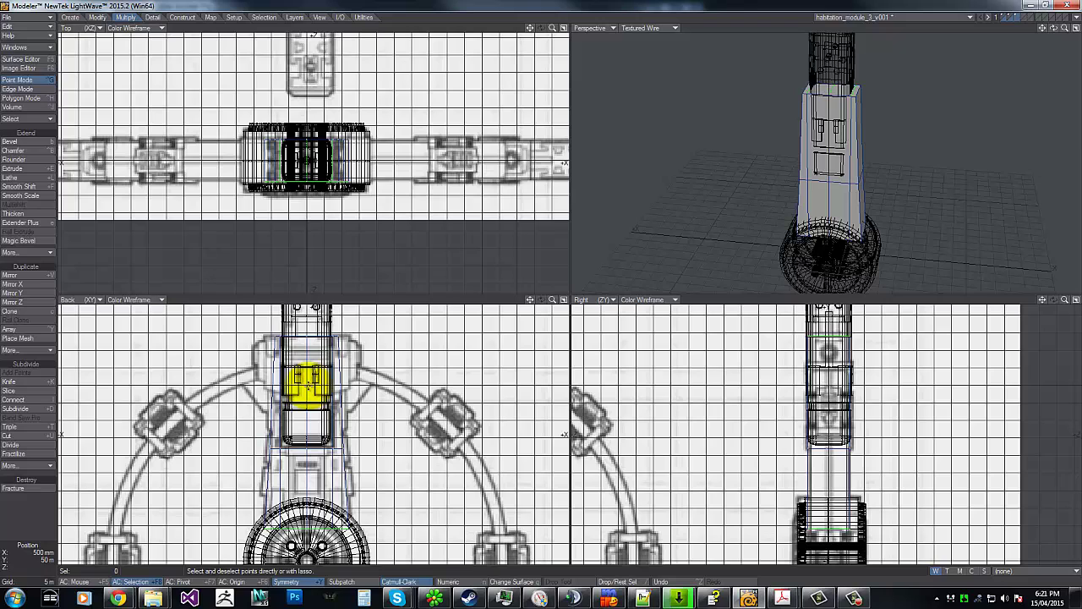
Select the central polygons on the front and back of the arm box's upper section.
key(ctrl+h)
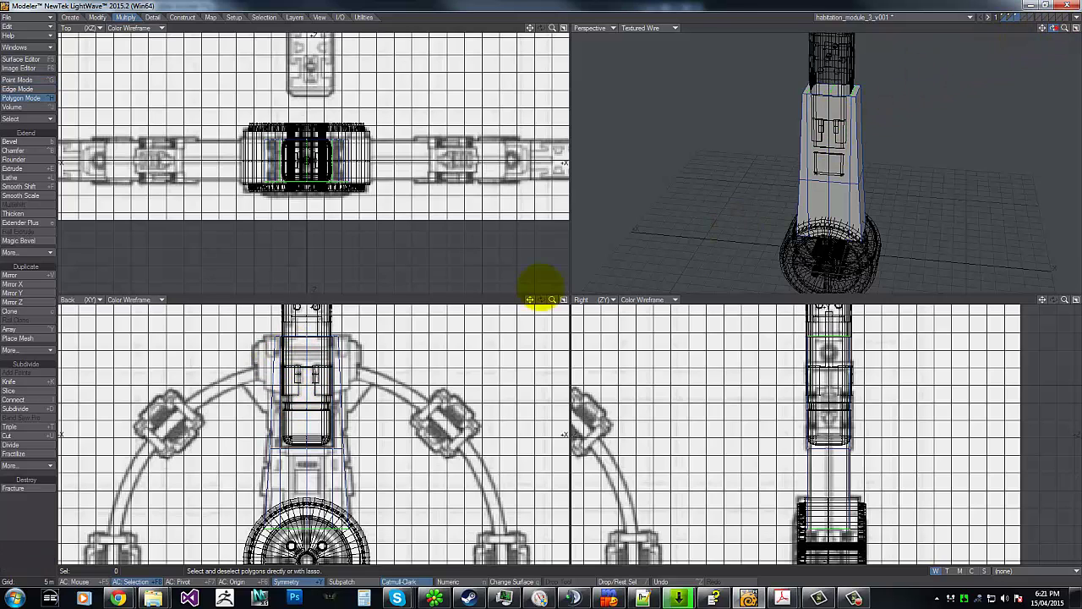
drag(541, 288, 542, 289)
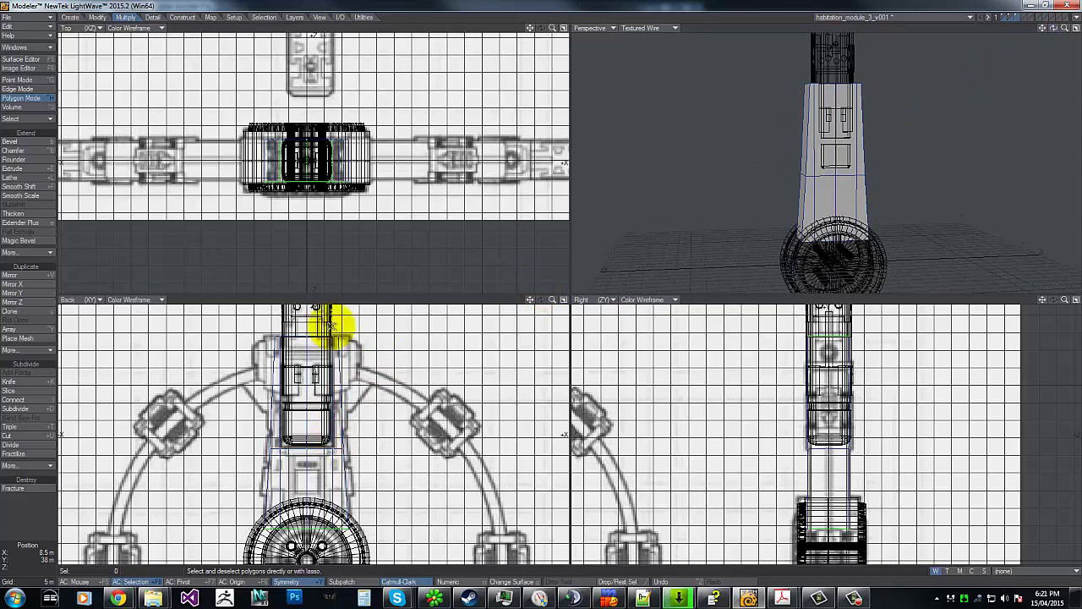
click(842, 116)
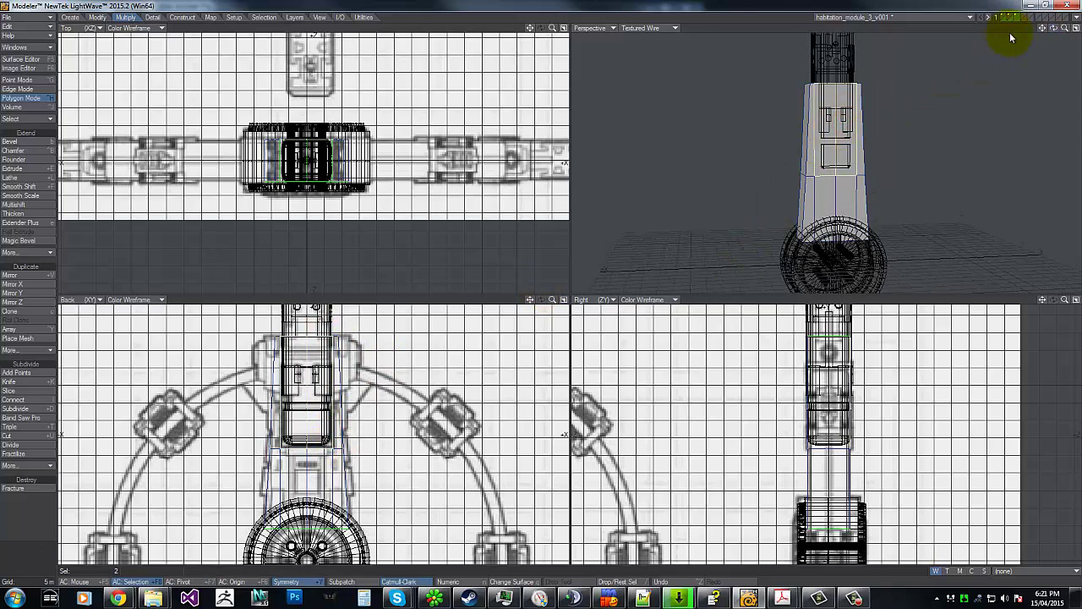
drag(1054, 28, 541, 288)
shift+click(818, 116)
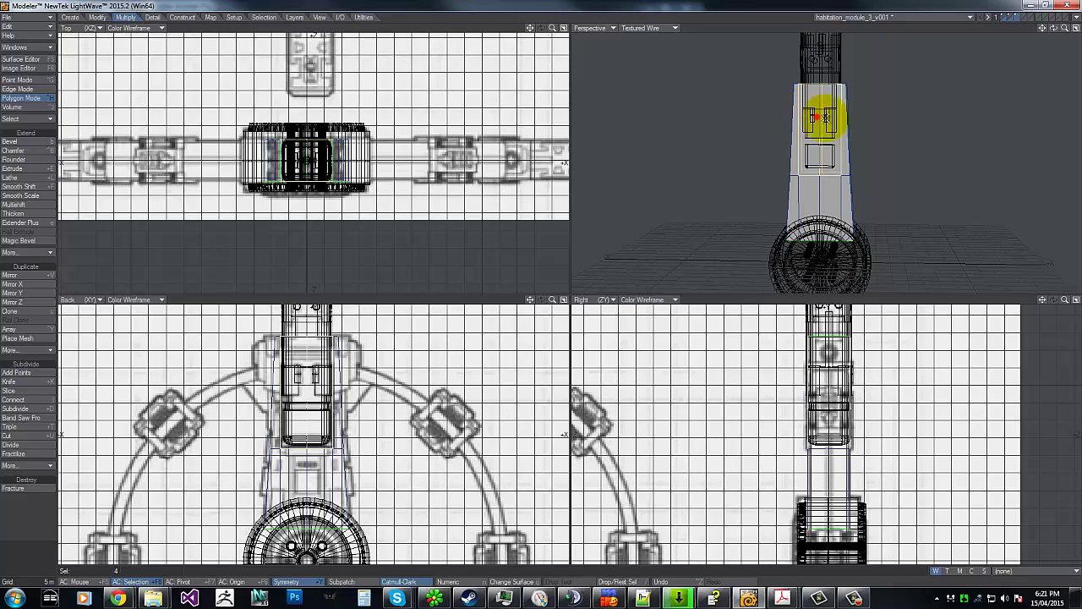
ctrl+shift+right_click(811, 137)
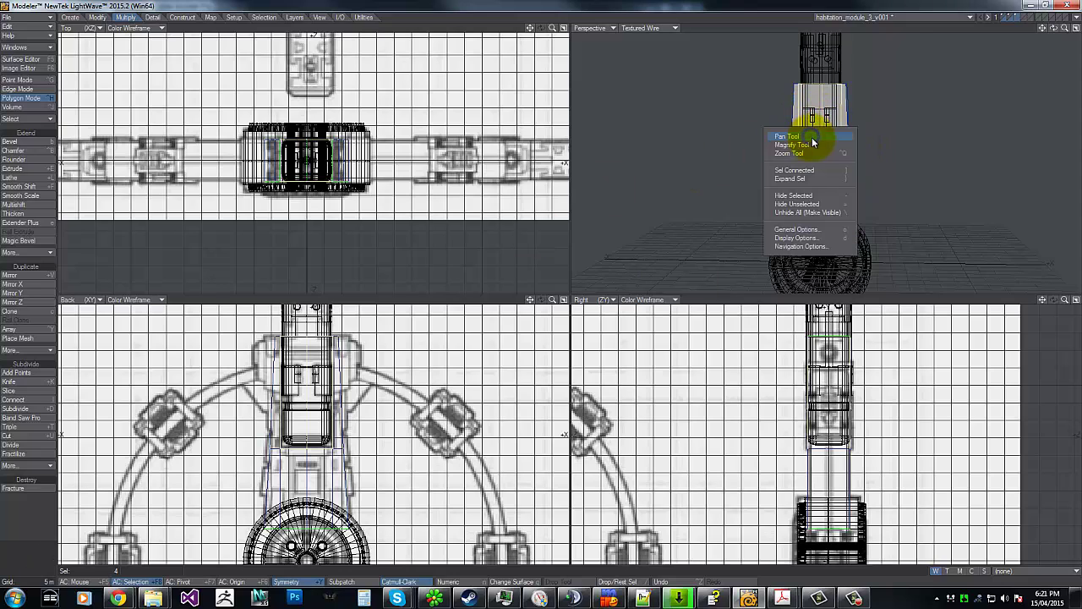
click(818, 4)
ctrl+shift+middle_click(824, 131)
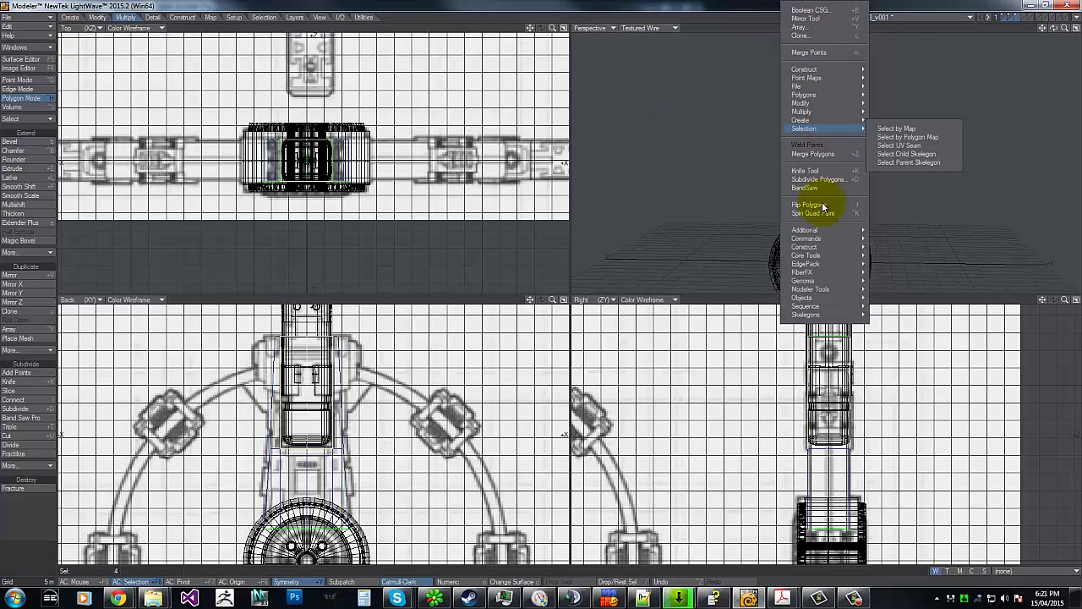
mouse_move(814, 252)
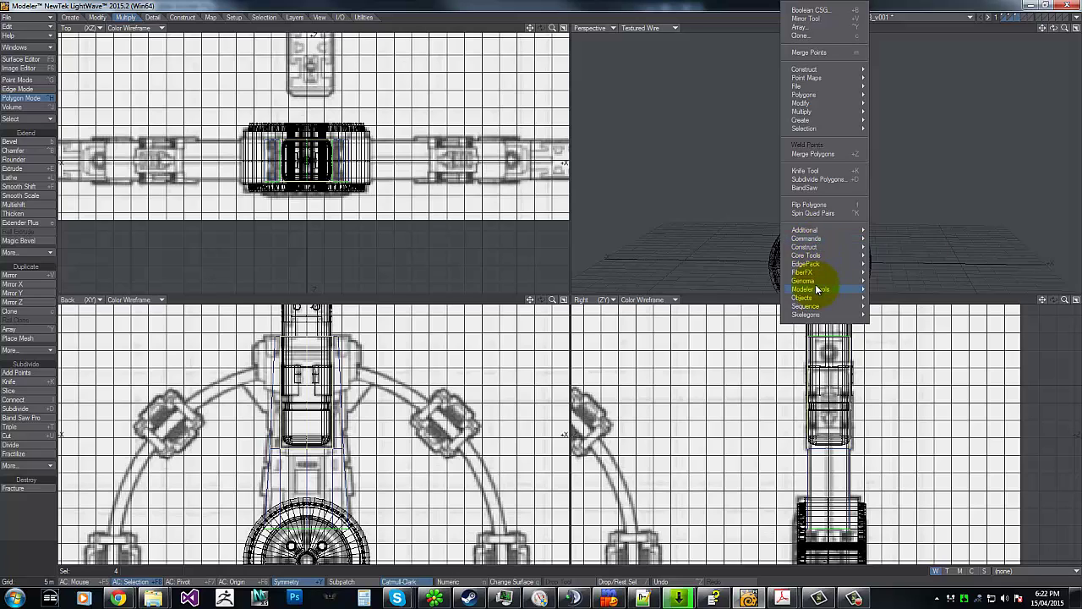
mouse_move(814, 280)
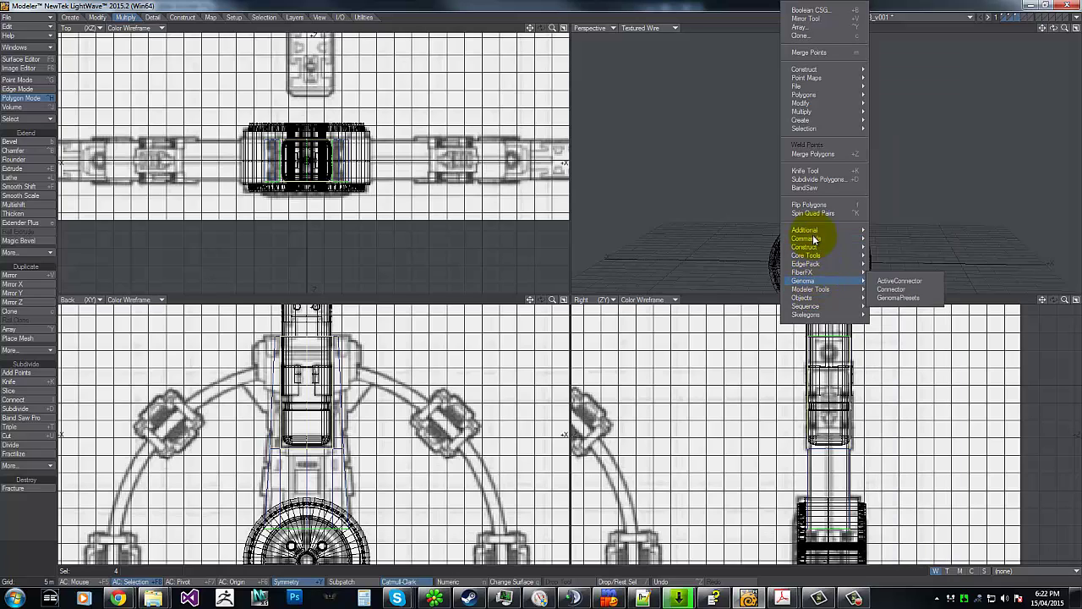
mouse_move(814, 113)
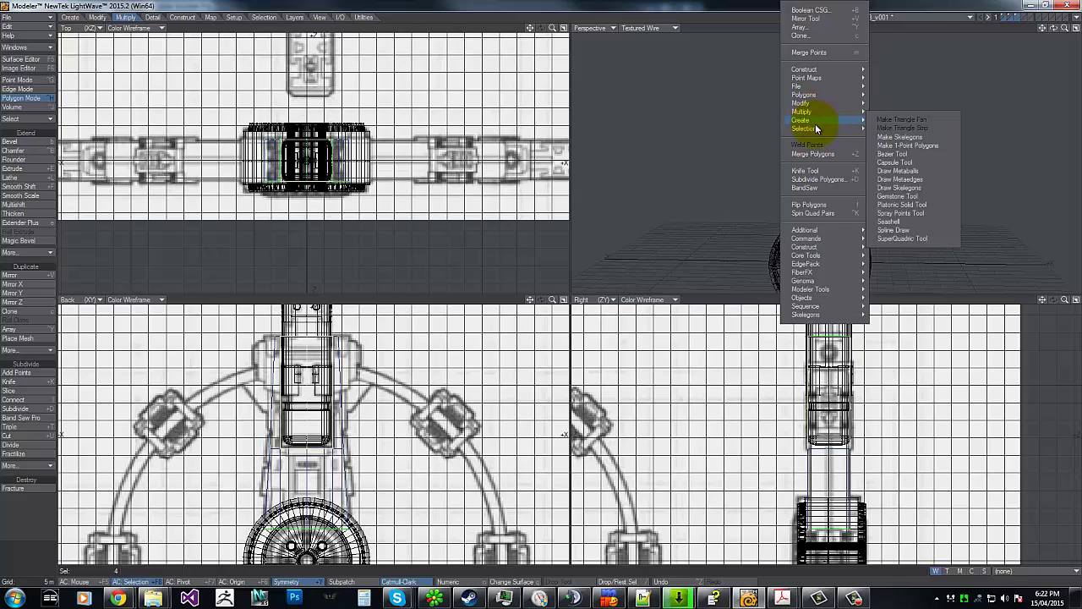
mouse_move(810, 77)
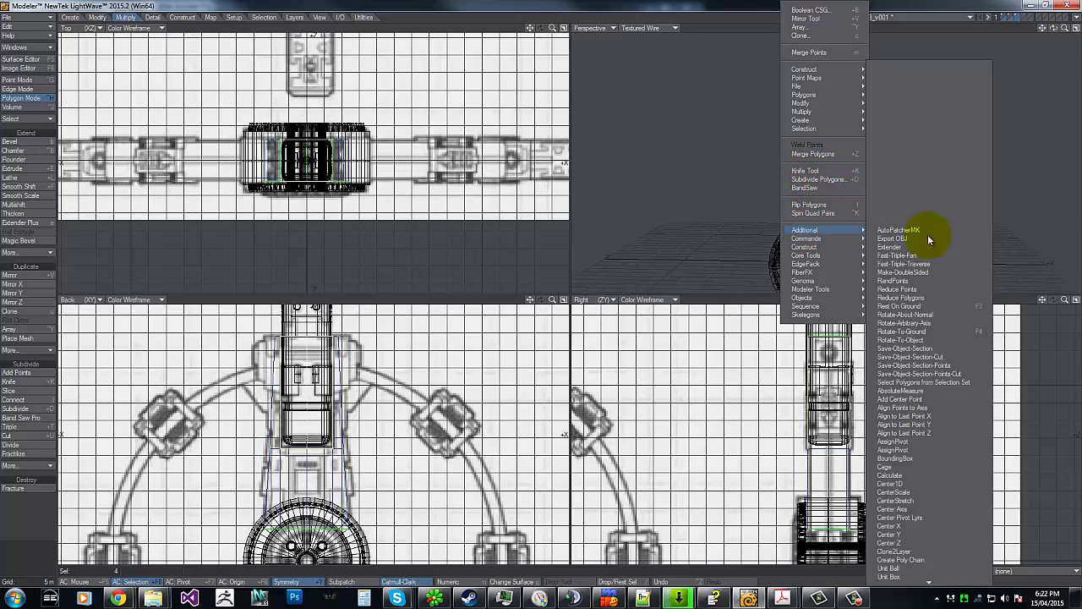
scroll(955, 578, down, 4)
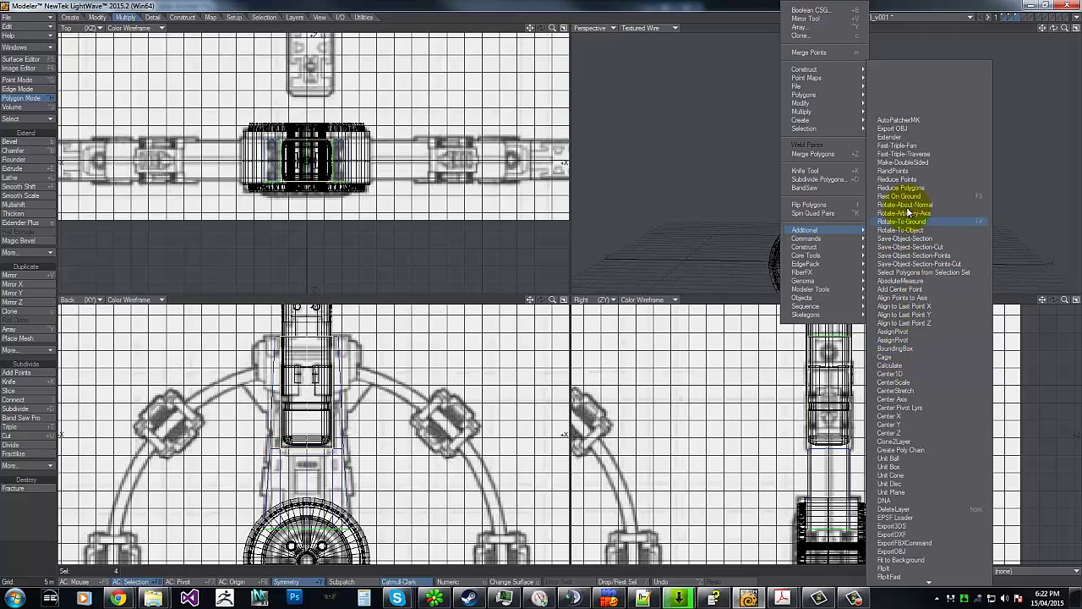
scroll(913, 558, down, 8)
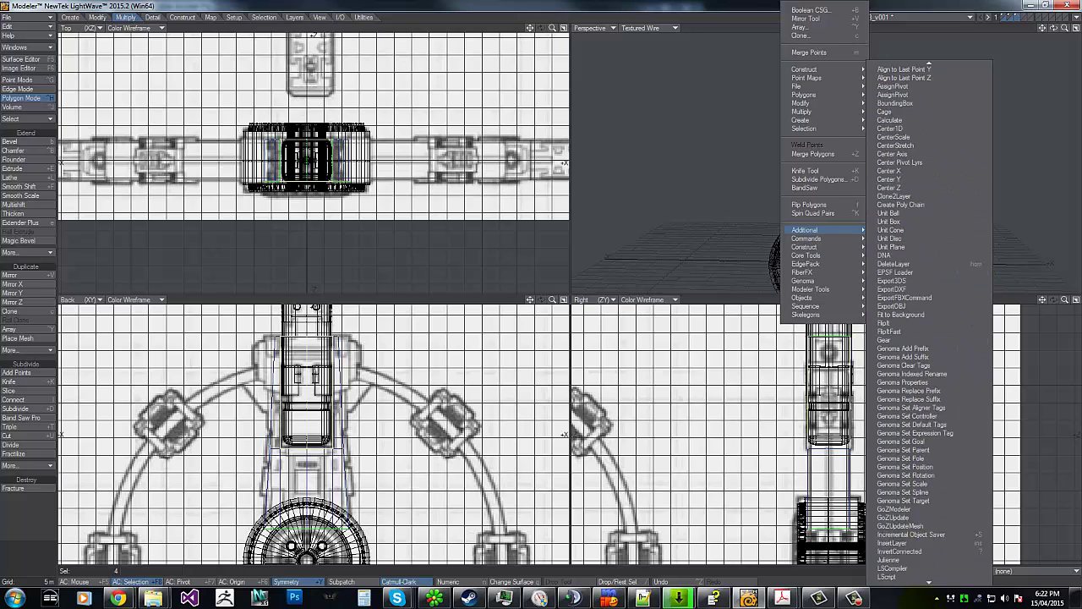
scroll(913, 507, down, 15)
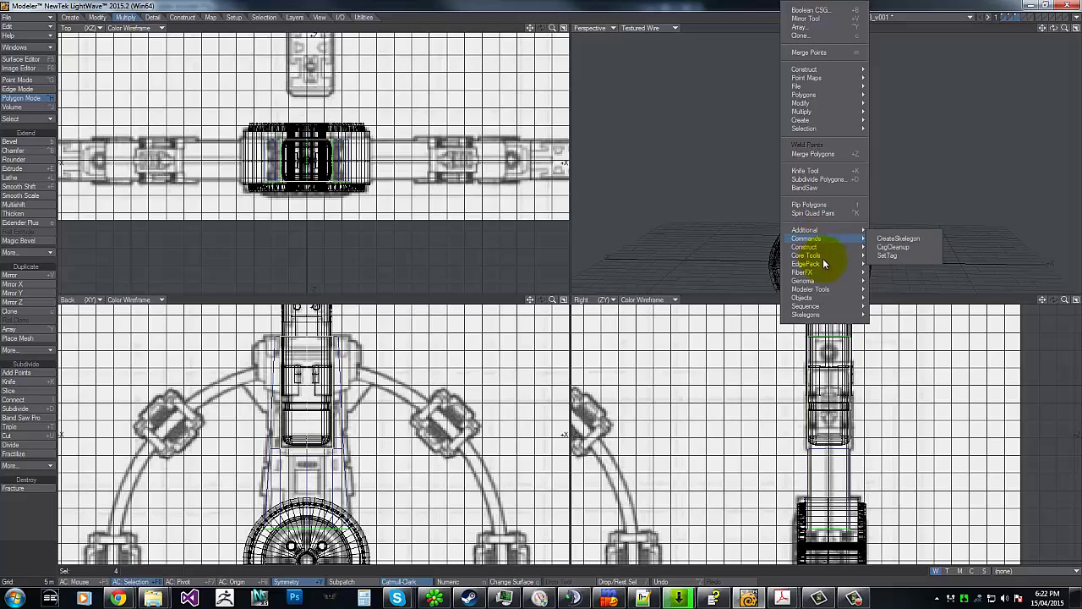
Bridge the selected polygons to open a gap through the upper arm, and delete the polygons capping the gap's top.
click(186, 17)
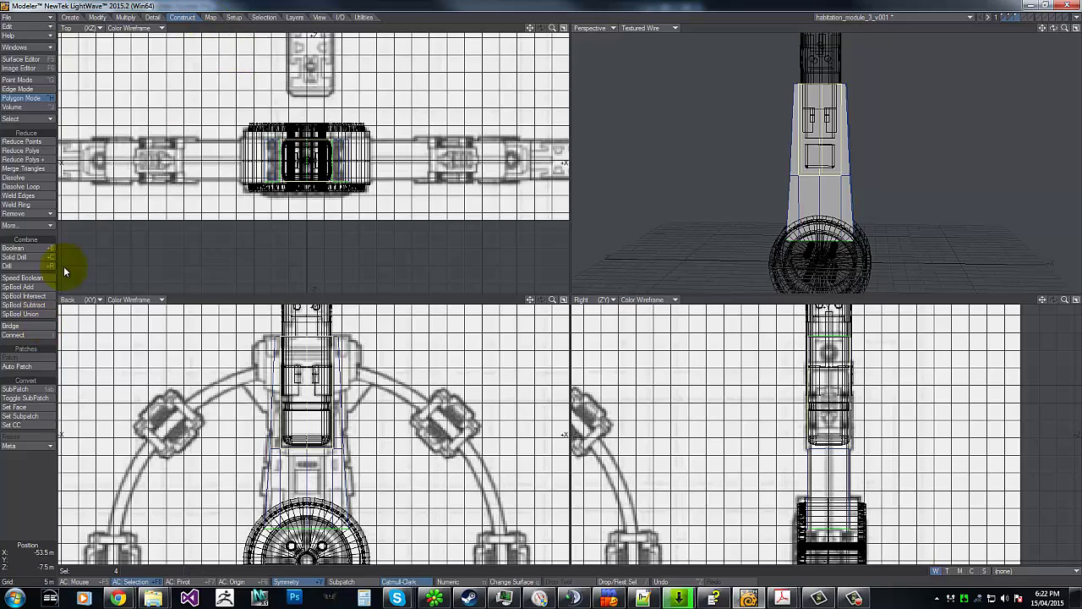
click(11, 327)
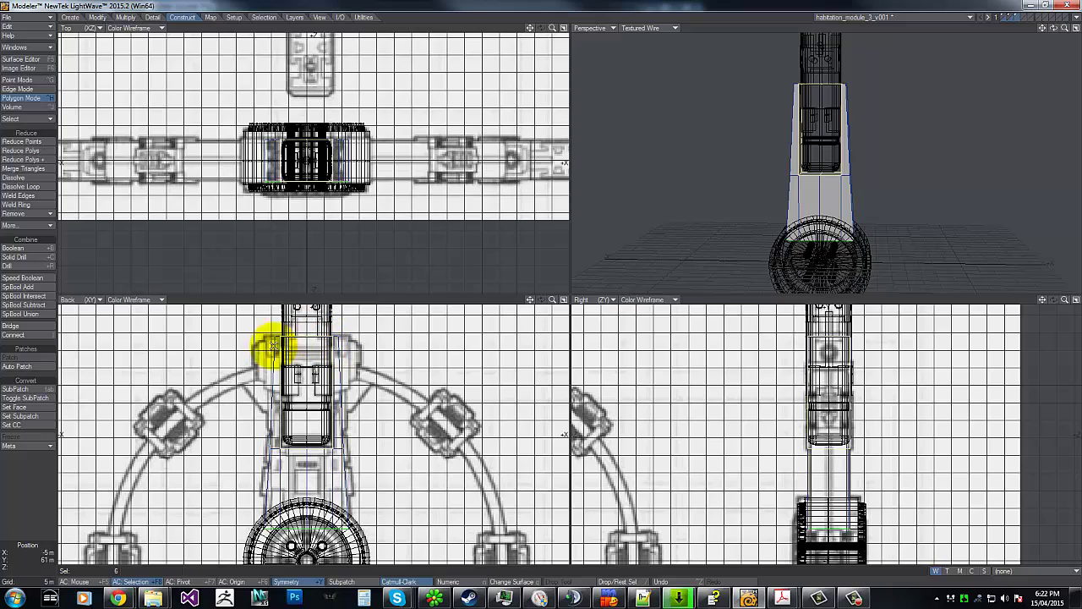
mouse_move(212, 384)
right_down()
mouse_move(212, 451)
mouse_move(248, 280)
right_up()
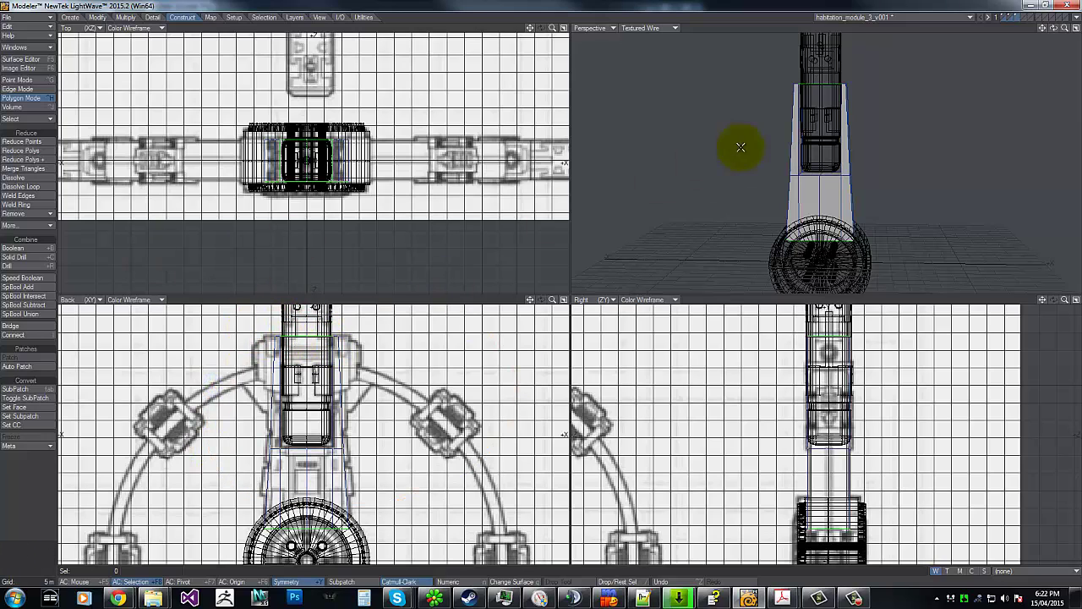
click(303, 338)
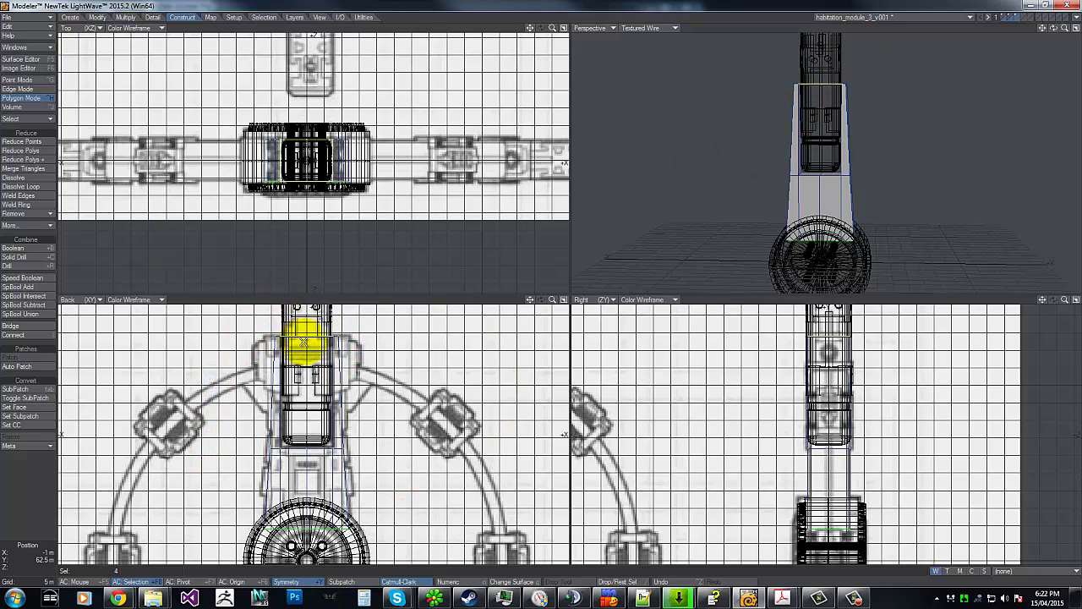
key(Delete)
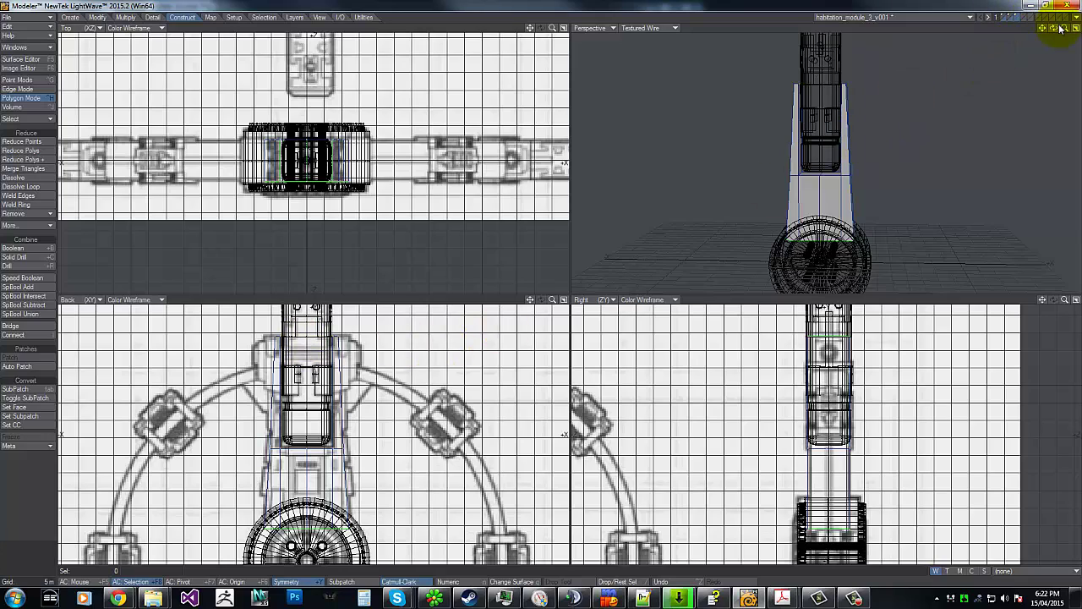
Move the top polygons of the two prongs straight down about 21.5 m in the Back view, and deselect them.
drag(1054, 29, 541, 281)
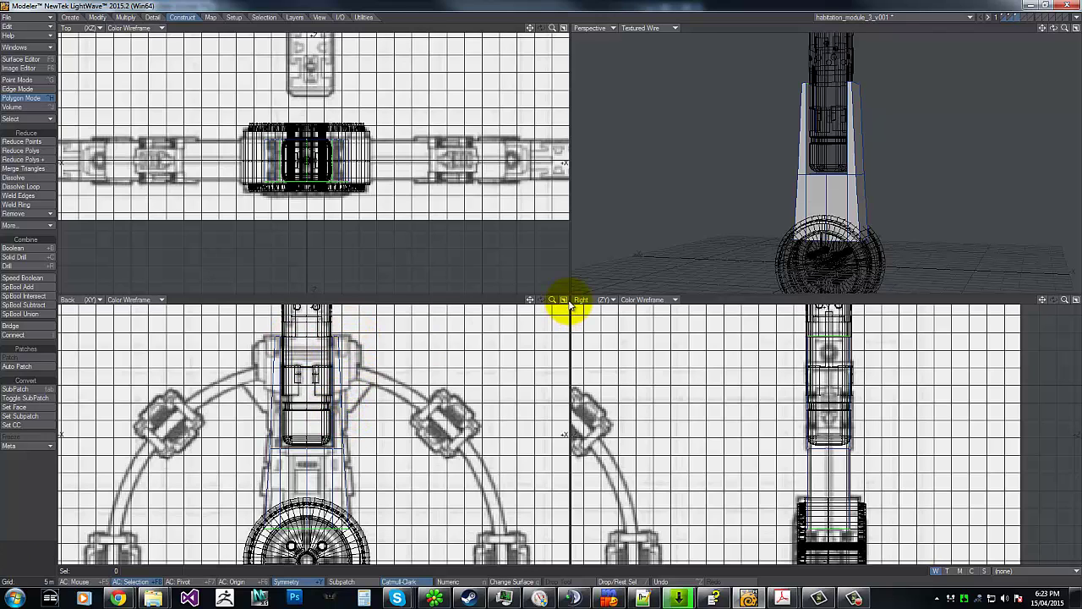
mouse_move(552, 300)
mouse_down()
mouse_move(584, 299)
mouse_move(535, 287)
mouse_up()
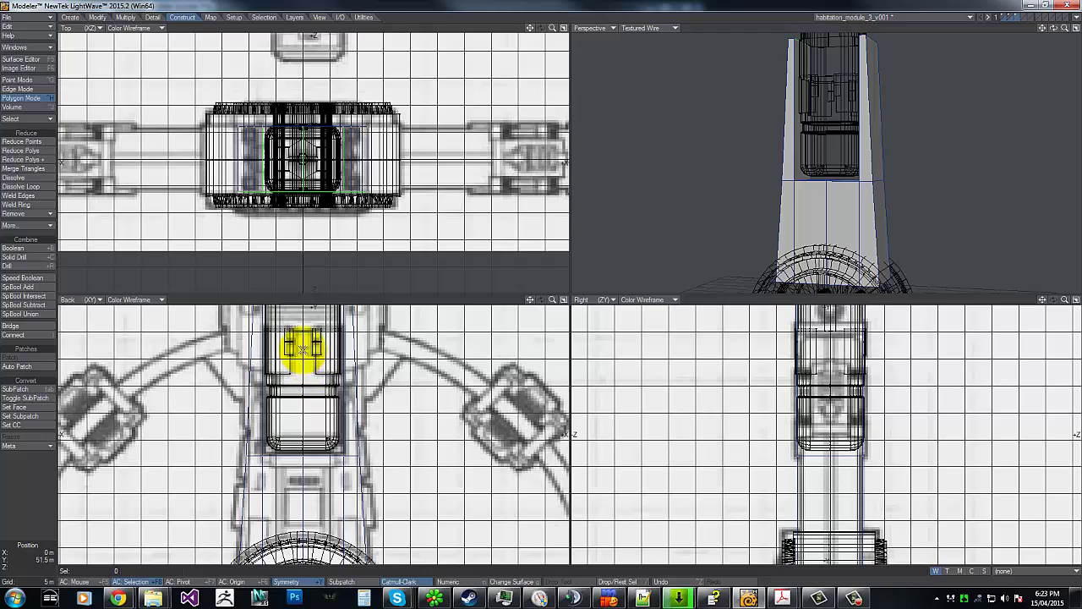
key(g)
right_drag(241, 397, 203, 338)
key(t)
ctrl+drag(342, 367, 342, 481)
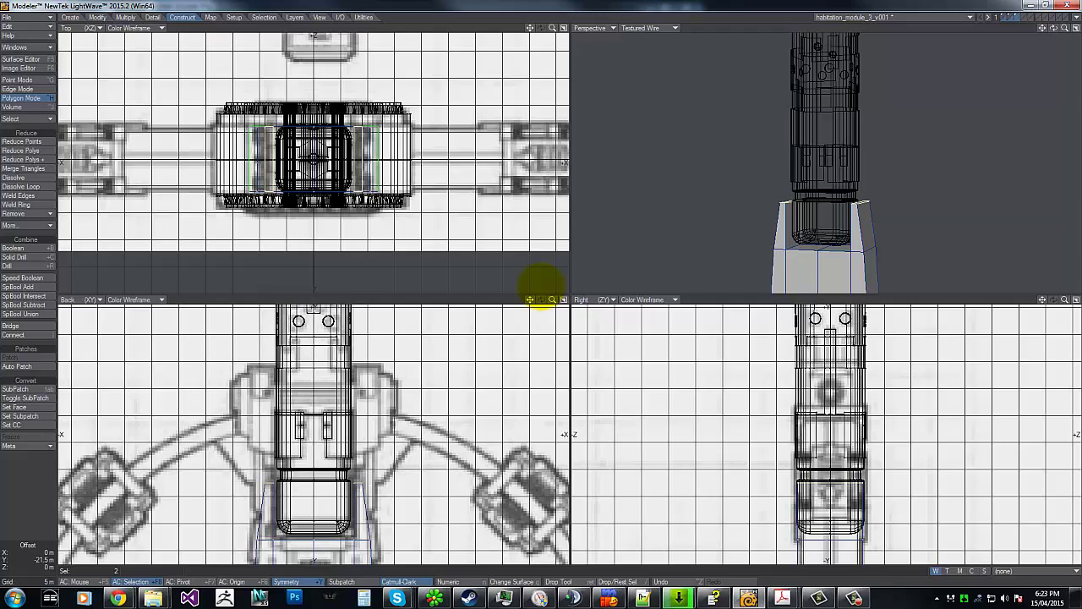
mouse_move(541, 288)
ctrl+mouse_down()
mouse_move(541, 306)
mouse_move(541, 284)
ctrl+mouse_up()
key(g)
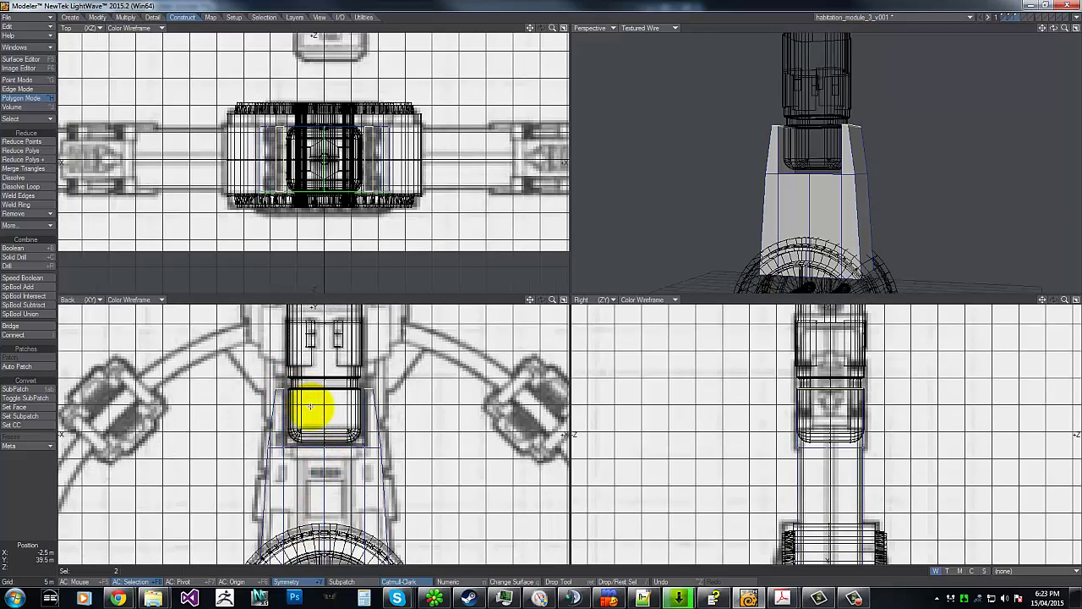
ctrl+drag(311, 407, 310, 423)
ctrl+drag(541, 285, 541, 286)
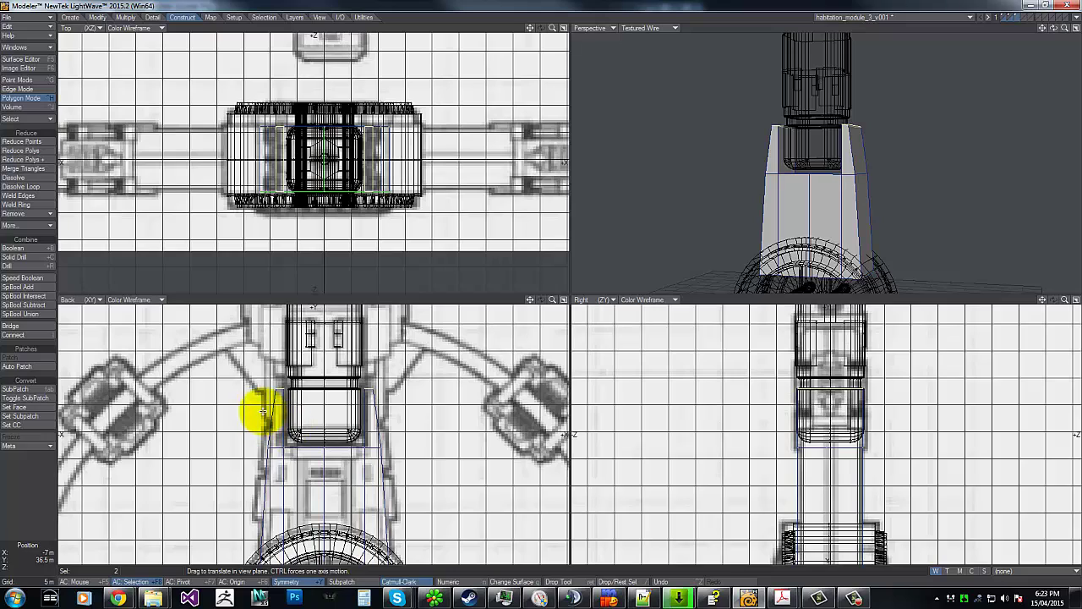
key(slash)
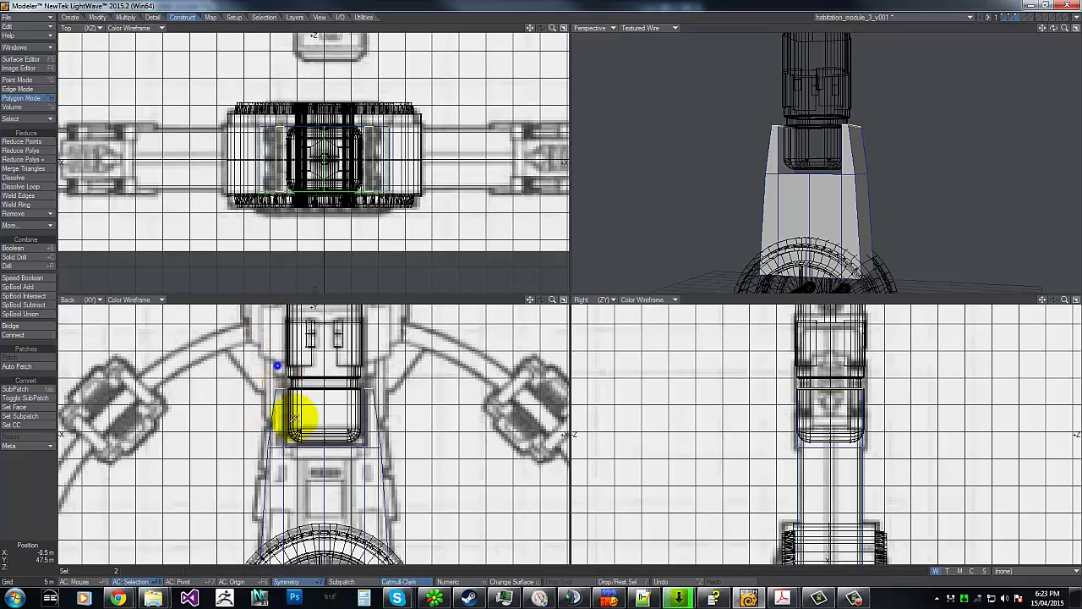
Move the outer top corner points of the prongs 500 mm outward in the Back view, and deselect them.
key(space)
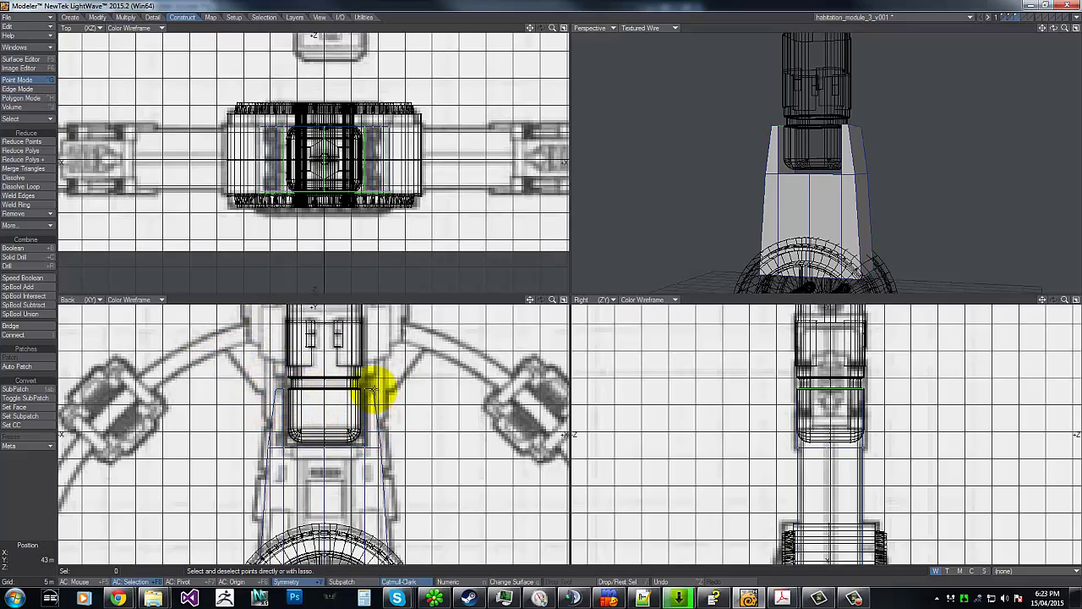
click(376, 390)
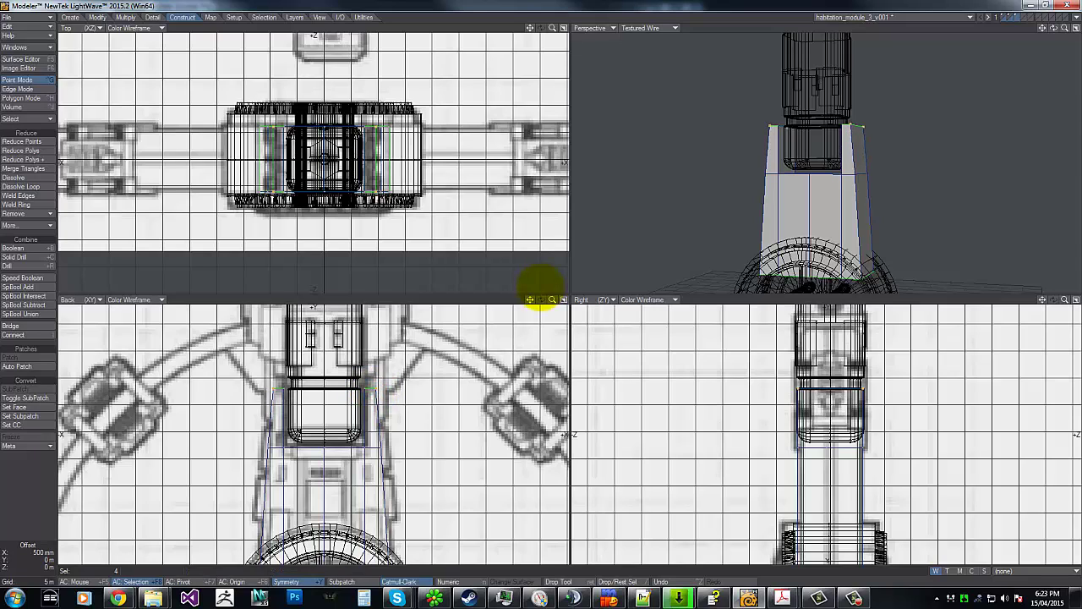
click(540, 287)
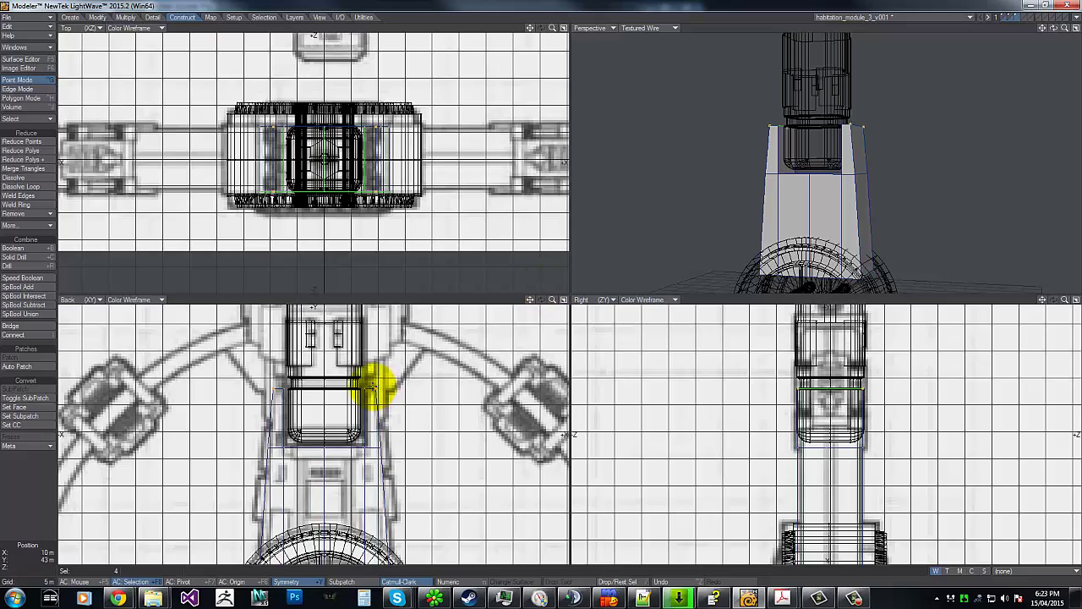
click(264, 378)
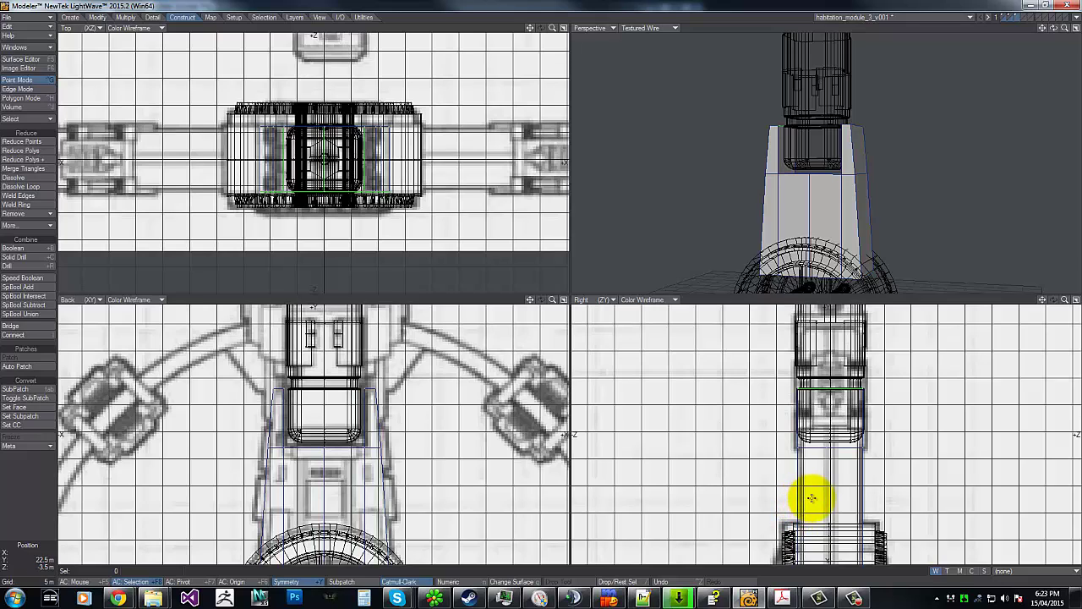
Move all points on the arm's negative Z side 500 mm inward along Z in the Right view, and deselect them.
key(g)
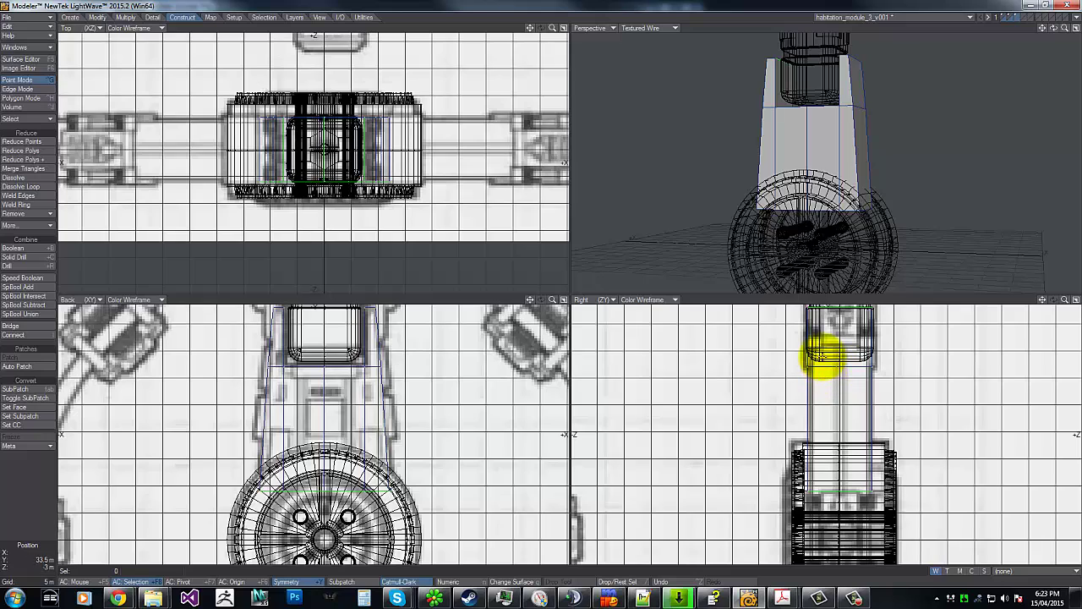
key(g)
mouse_move(815, 362)
right_down()
mouse_move(850, 604)
mouse_move(699, 279)
mouse_move(791, 364)
right_up()
key(t)
mouse_move(837, 477)
mouse_down()
mouse_move(542, 286)
mouse_move(836, 477)
mouse_up()
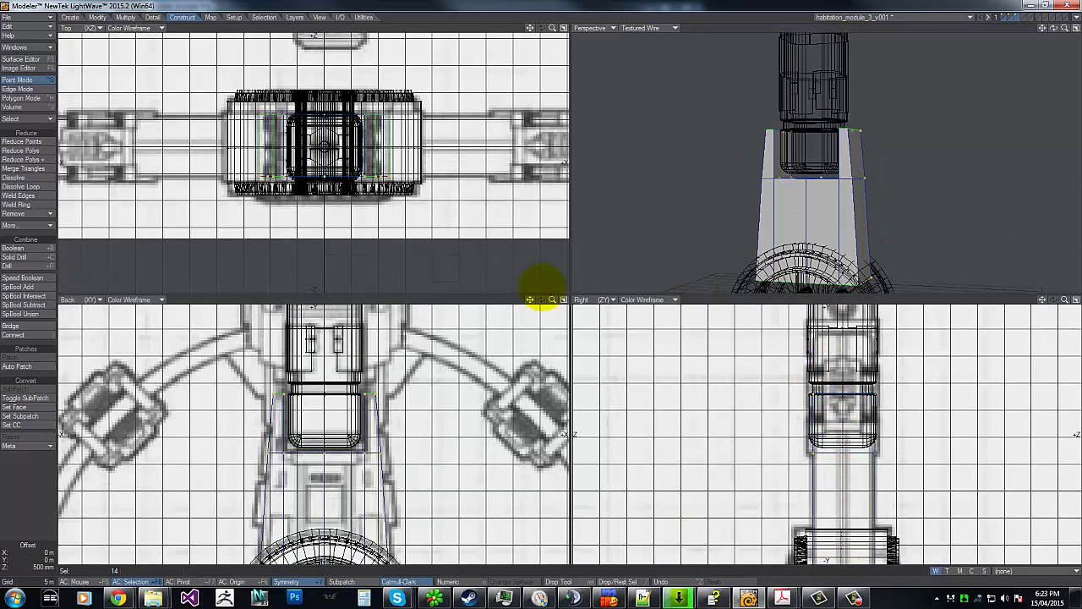
key(space)
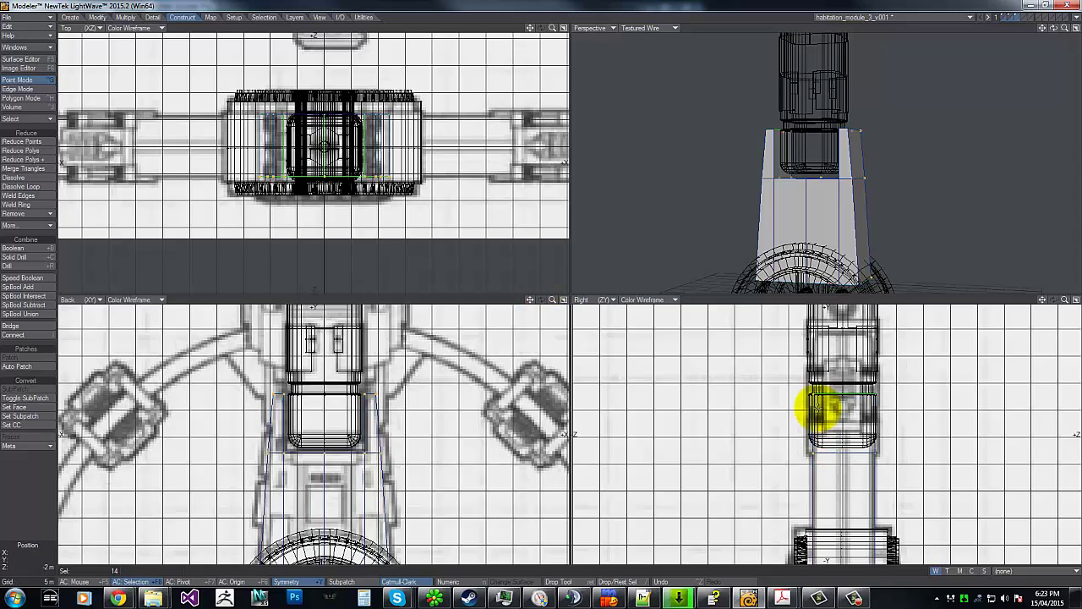
click(179, 121)
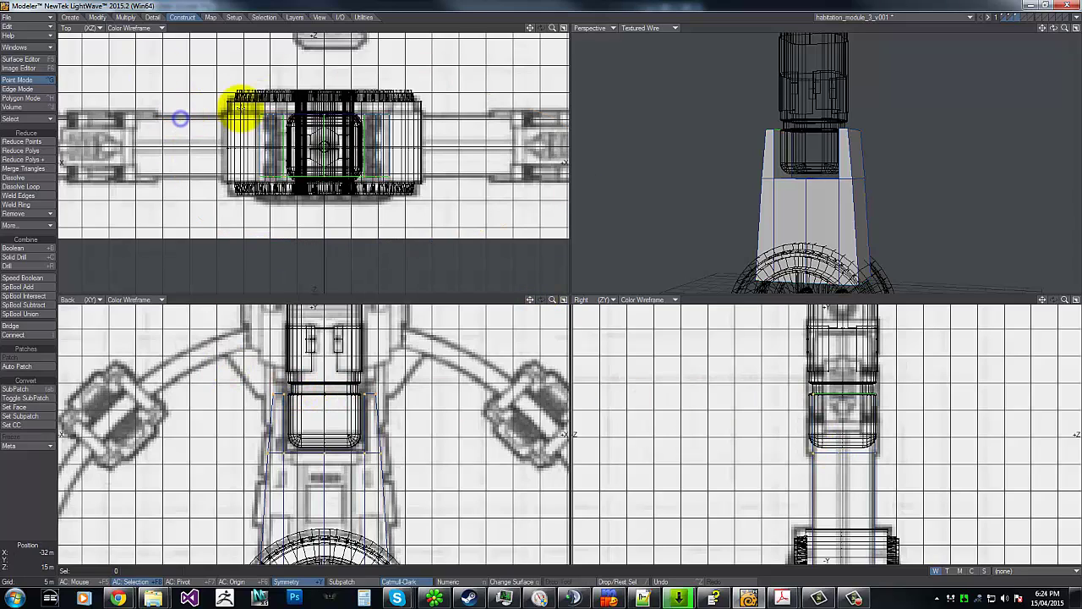
Switch to the next empty layer and show only the arm's layer in the background.
drag(1054, 30, 541, 284)
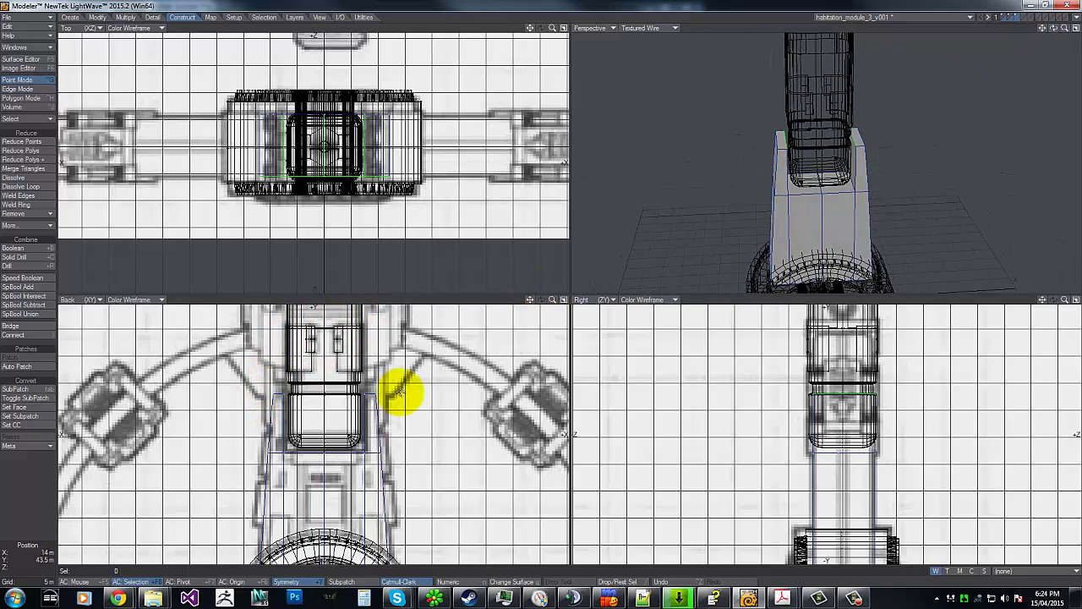
key(g)
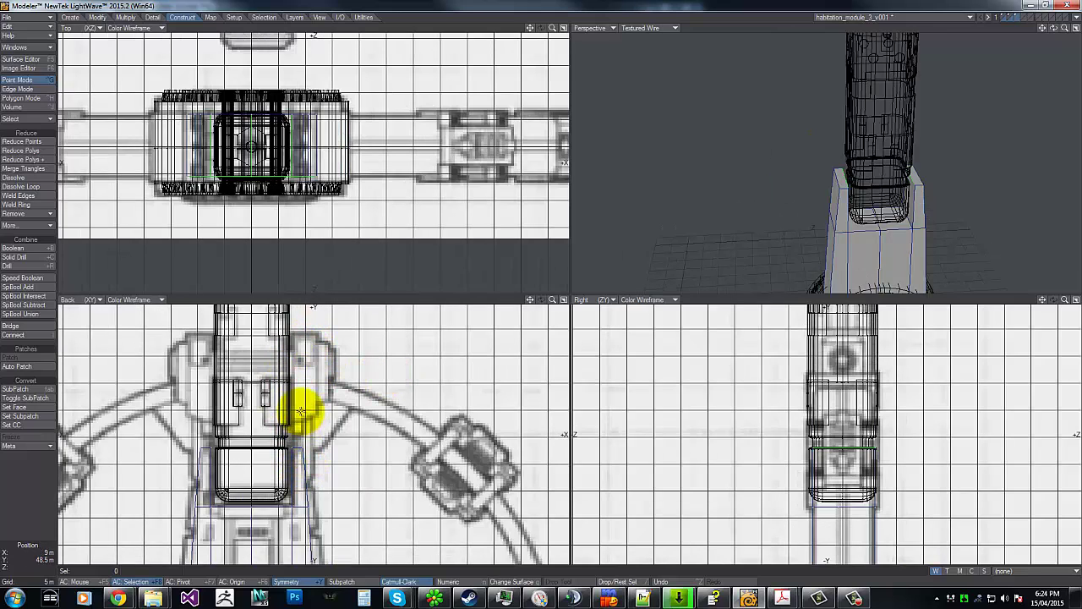
click(1025, 18)
click(1019, 19)
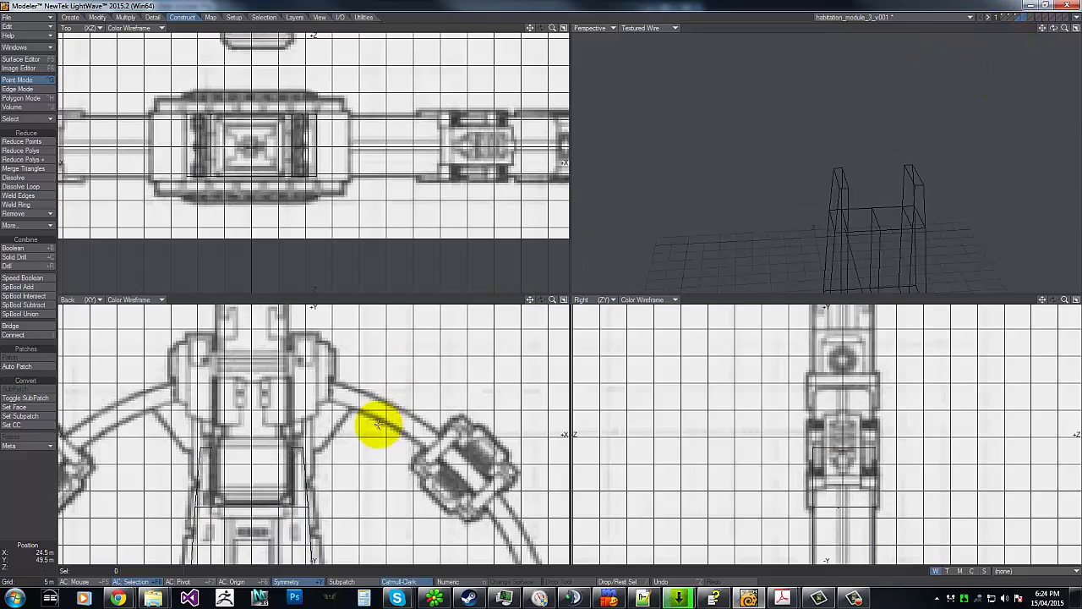
Create a narrow upright box over the positive X prong in the Back view, centred on the arm's depth in the Right view.
key(shift+x)
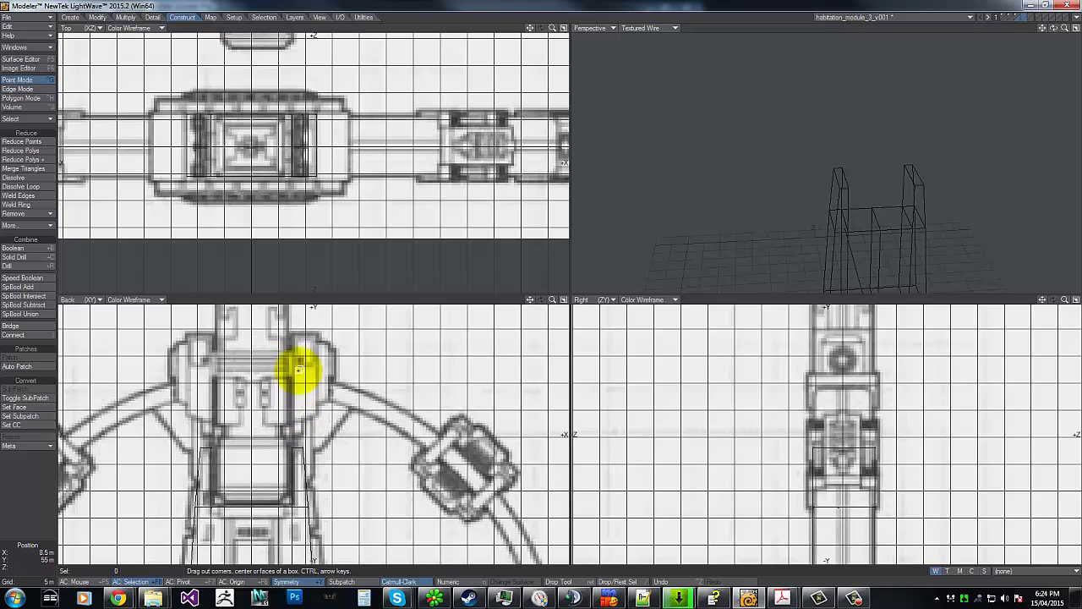
drag(300, 342, 313, 477)
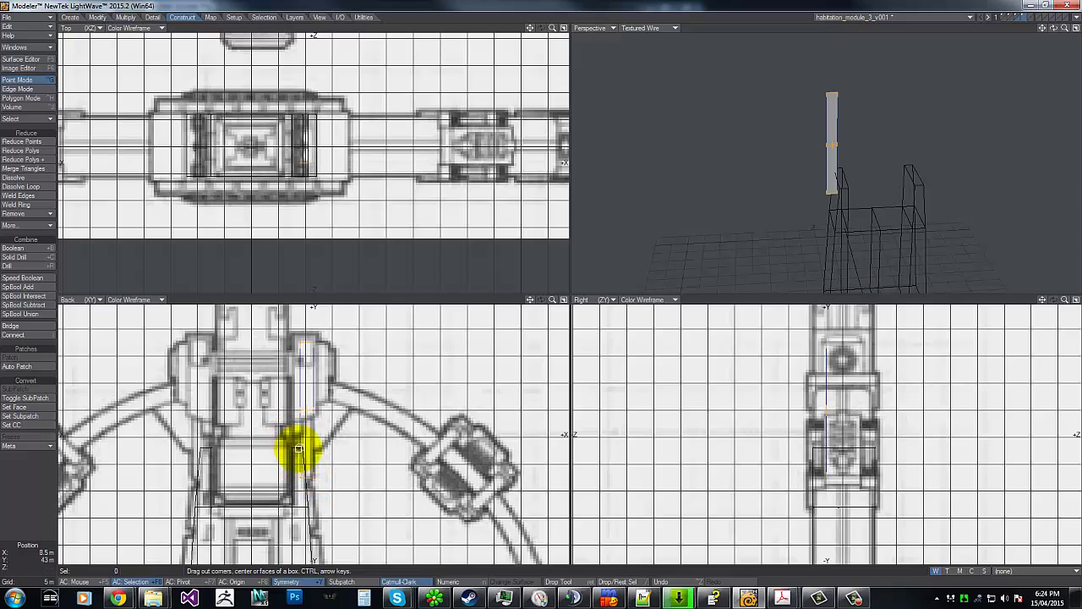
drag(304, 428, 303, 417)
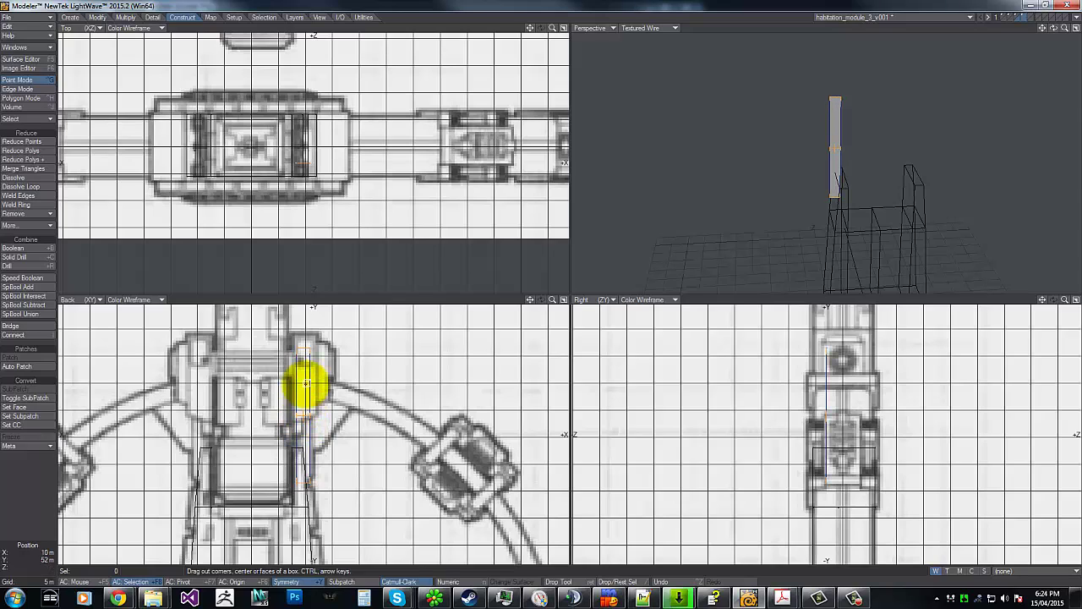
drag(301, 337, 297, 357)
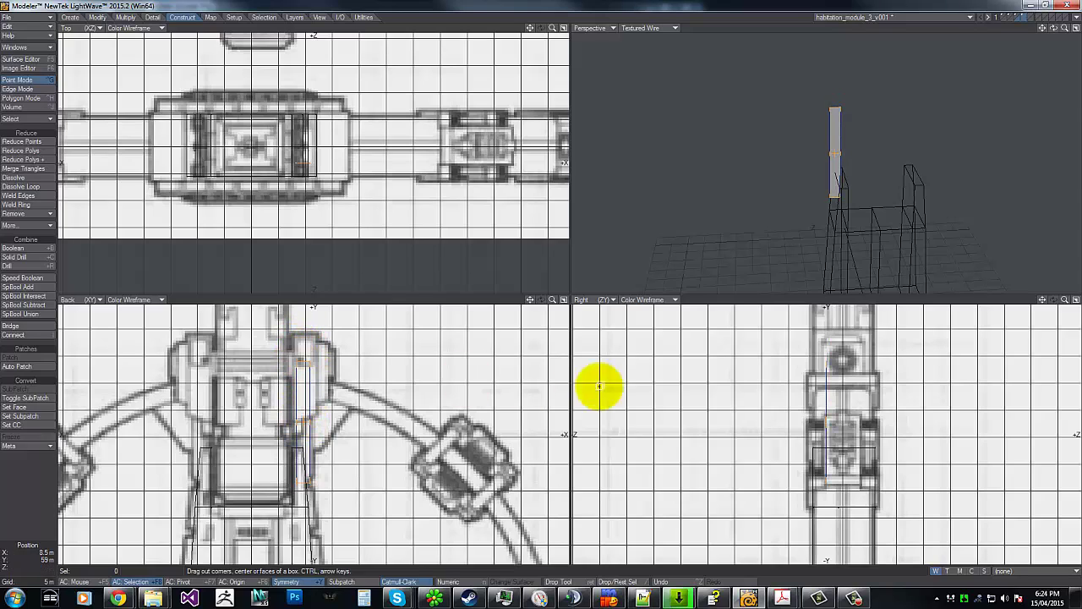
drag(854, 436, 857, 441)
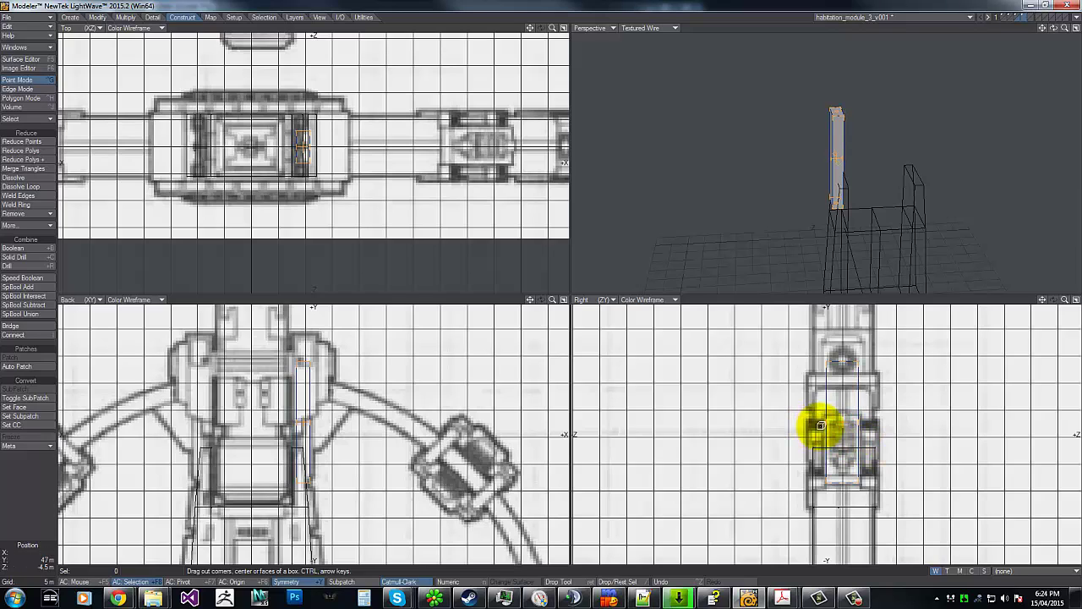
drag(829, 425, 820, 427)
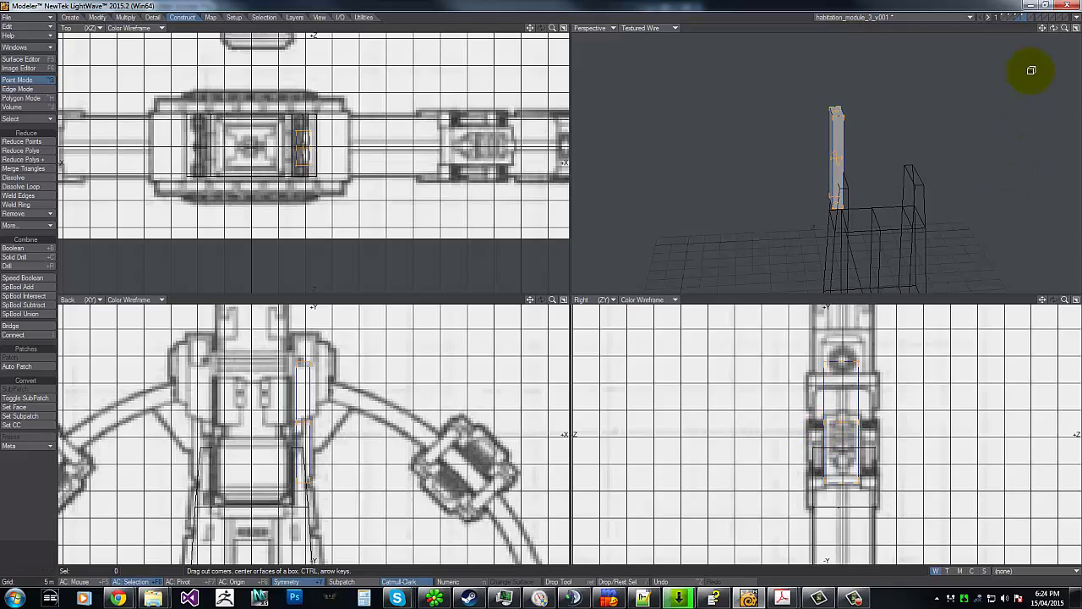
drag(1053, 32, 541, 285)
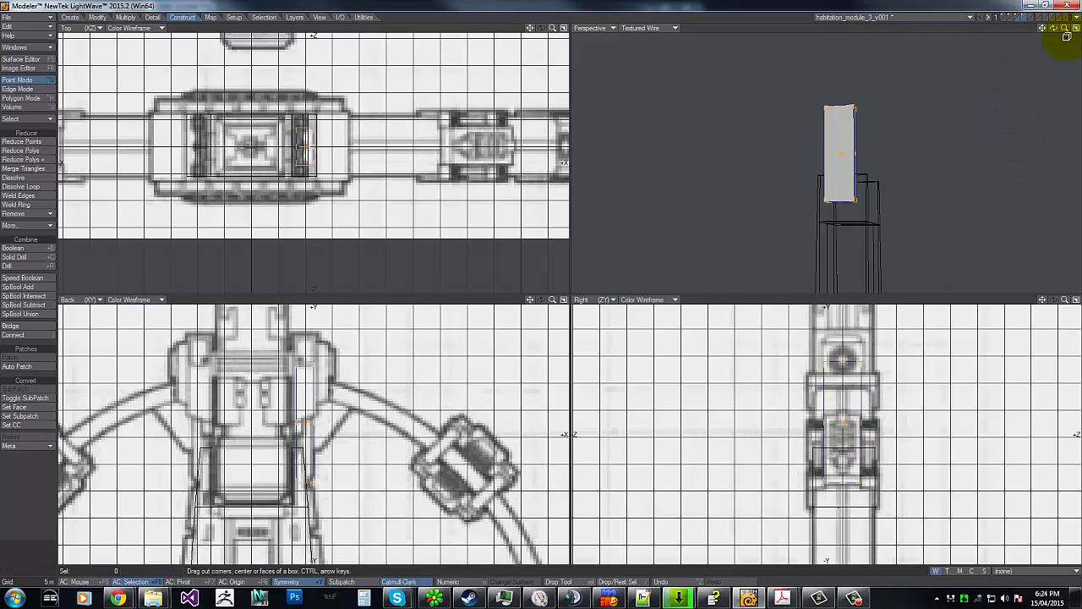
drag(1060, 30, 541, 282)
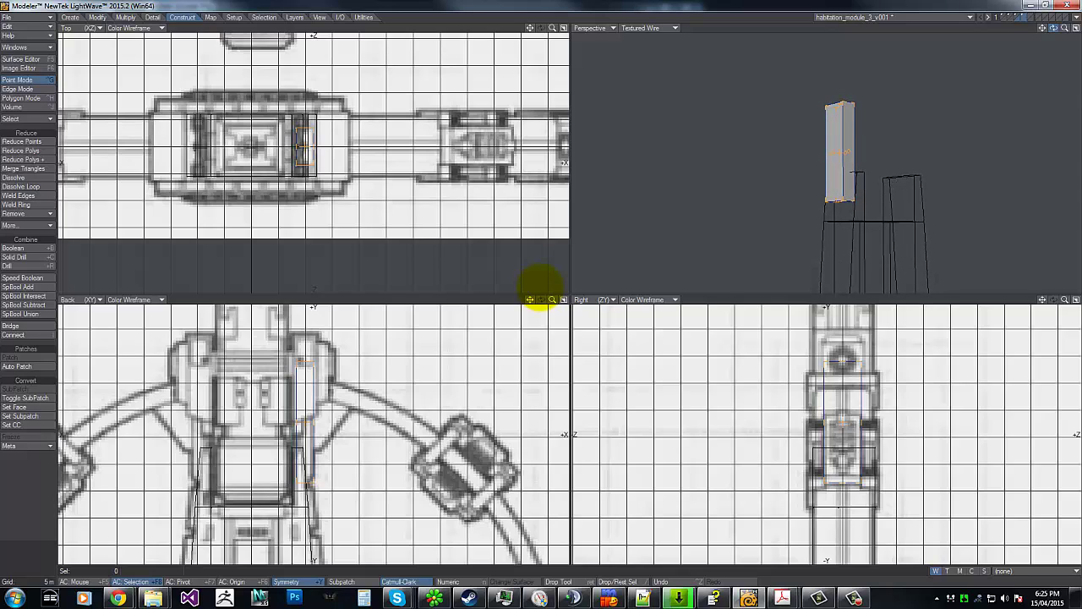
drag(540, 282, 1057, 32)
key(shift+x)
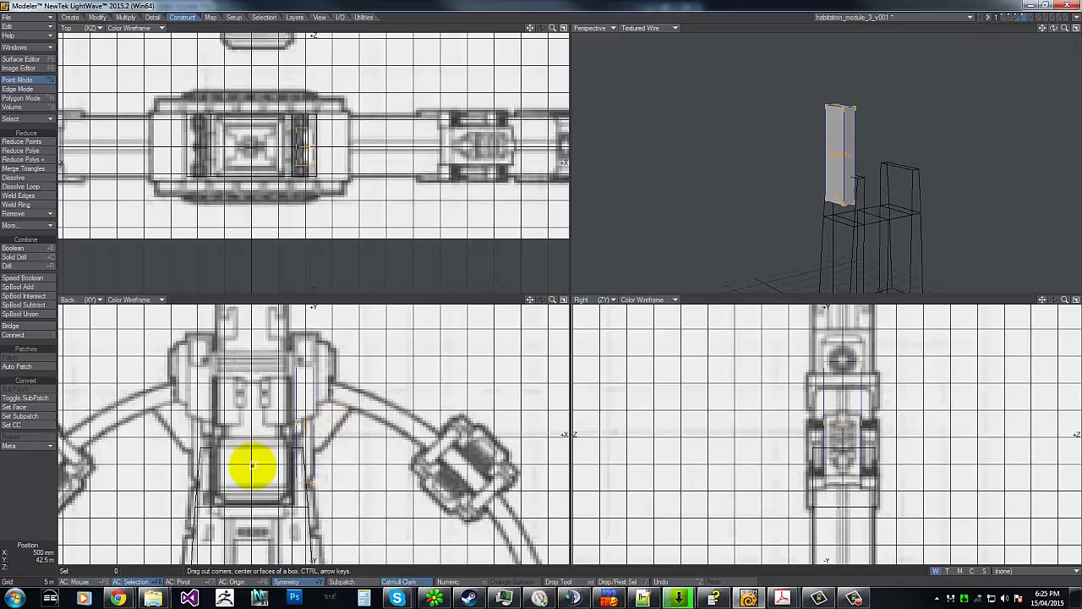
Mirror the box across the arm's vertical centre line in the Back view to cover the opposite prong.
key(shift+v)
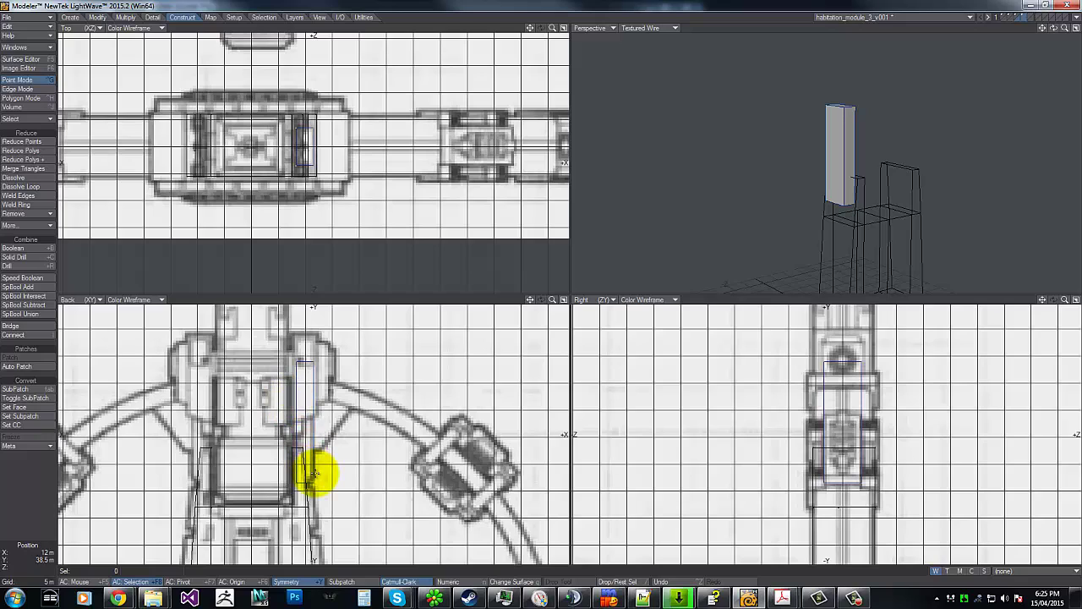
drag(251, 333, 251, 512)
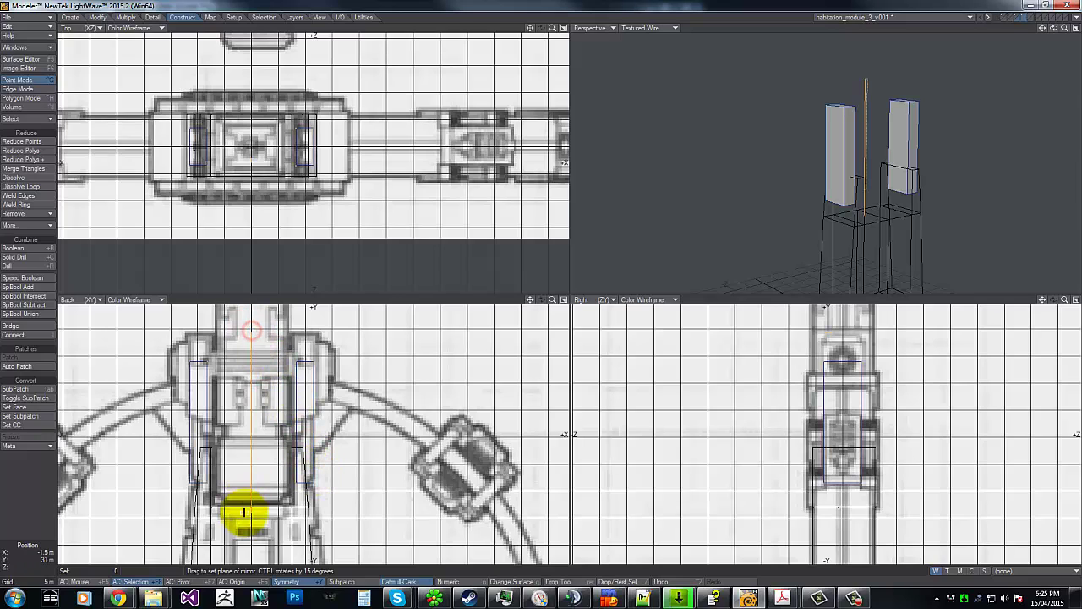
key(space)
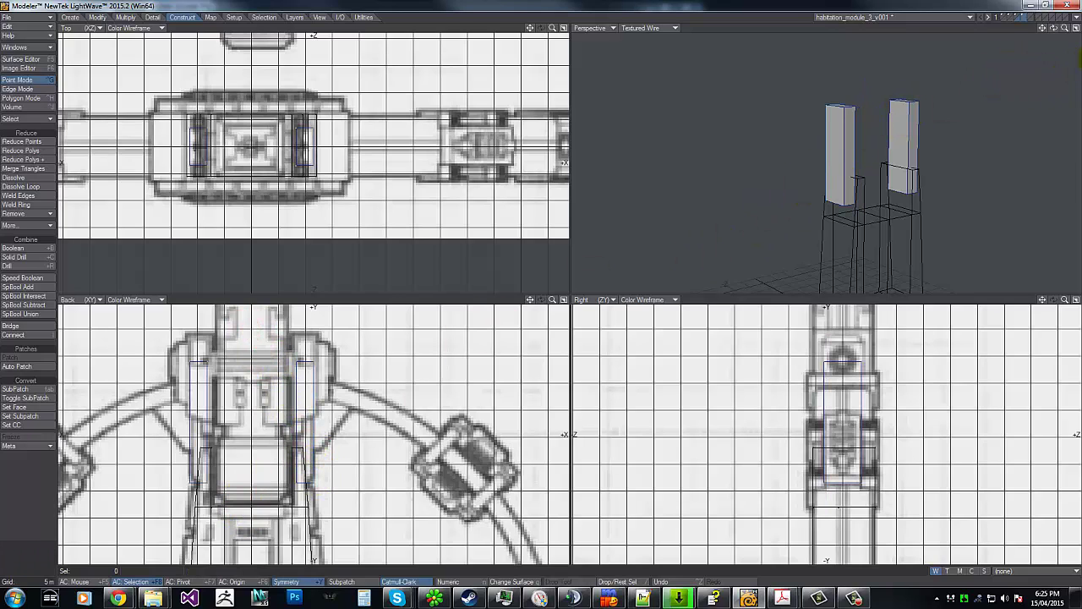
drag(539, 287, 540, 291)
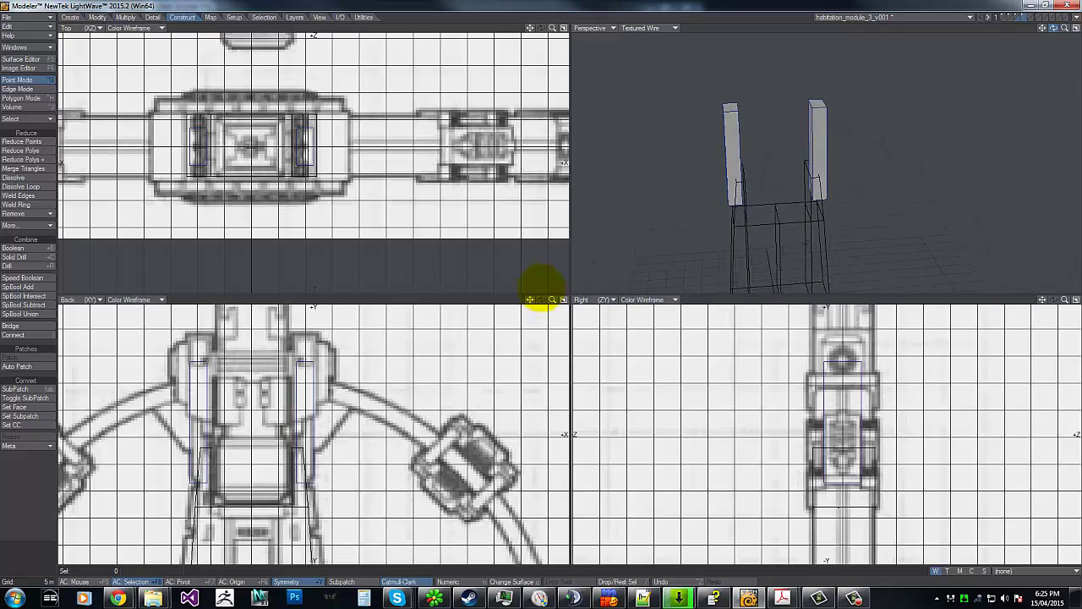
Bring the arm's layer to the foreground, move the prongs' inner top points slightly outward in the Back view, and deselect them.
key(apostrophe)
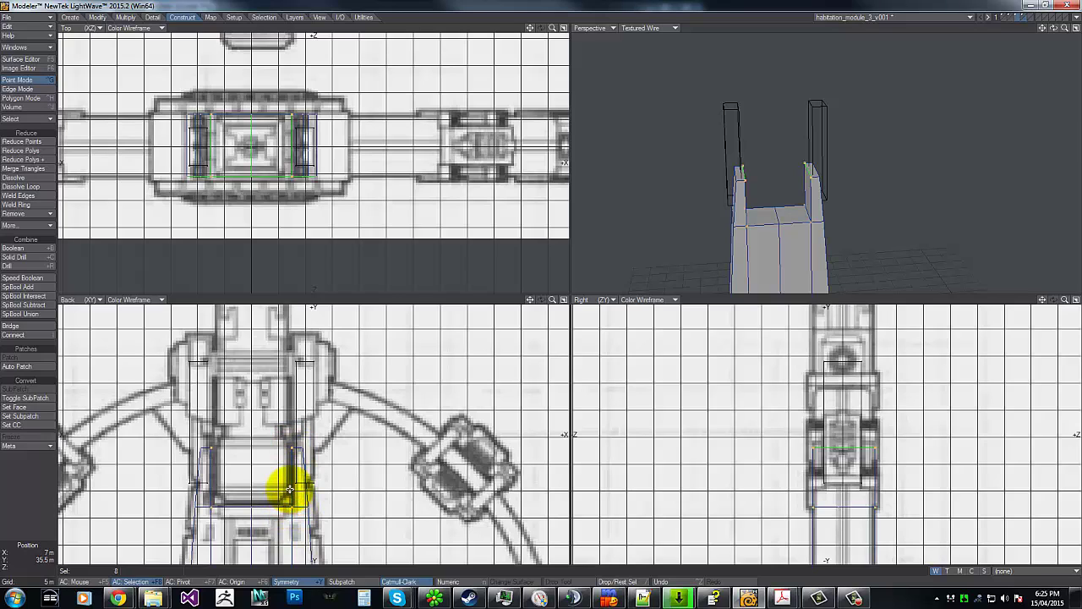
drag(292, 489, 296, 489)
key(slash)
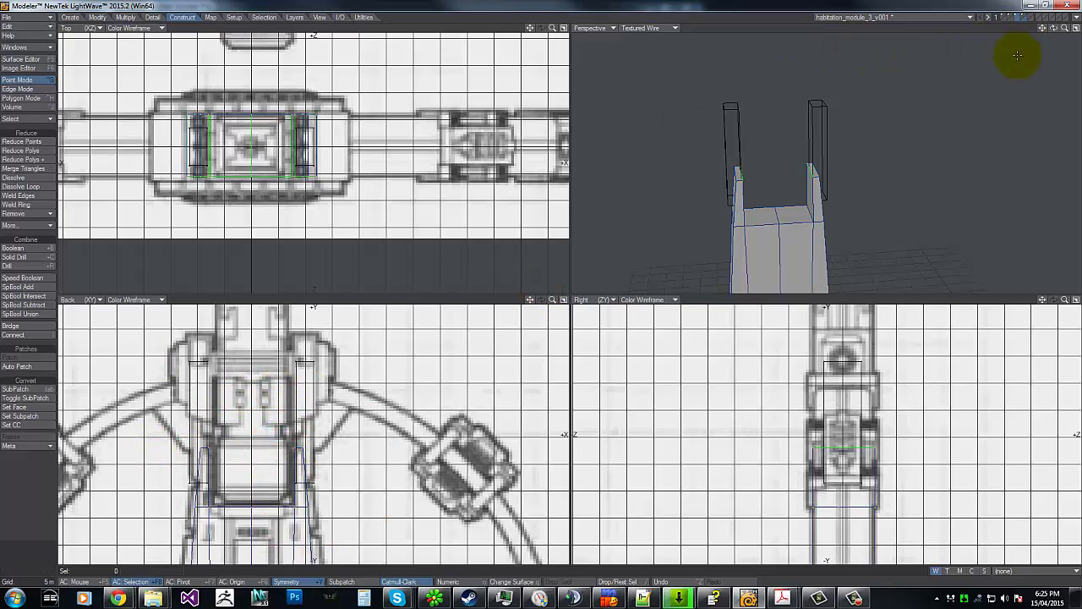
Try to stencil the background boxes onto the arm's prongs with Solid Drill.
drag(1053, 30, 541, 285)
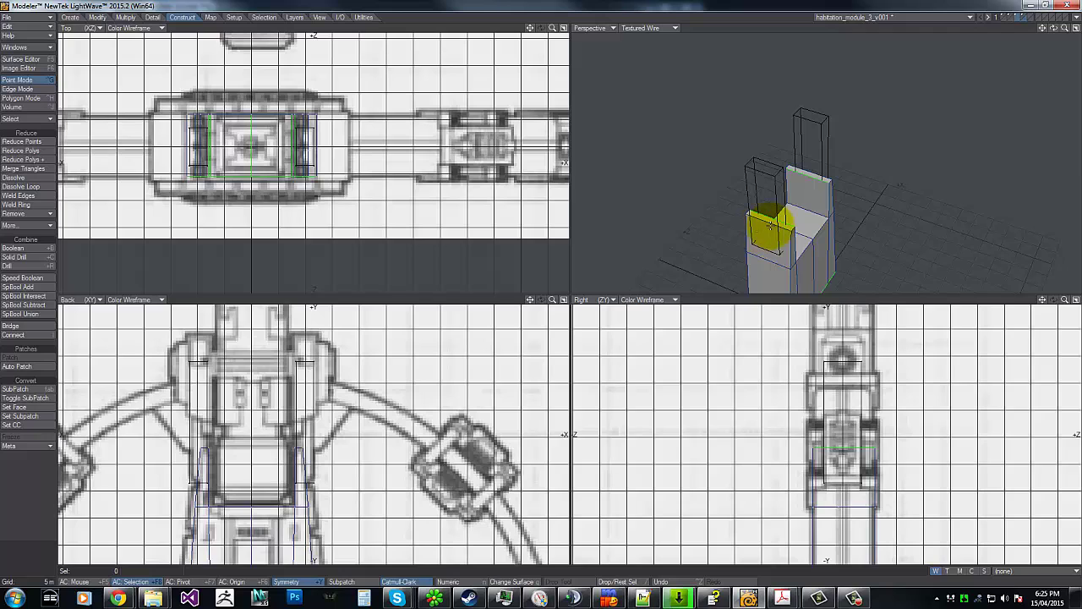
mouse_move(545, 288)
mouse_down()
mouse_move(521, 285)
mouse_move(547, 290)
mouse_up()
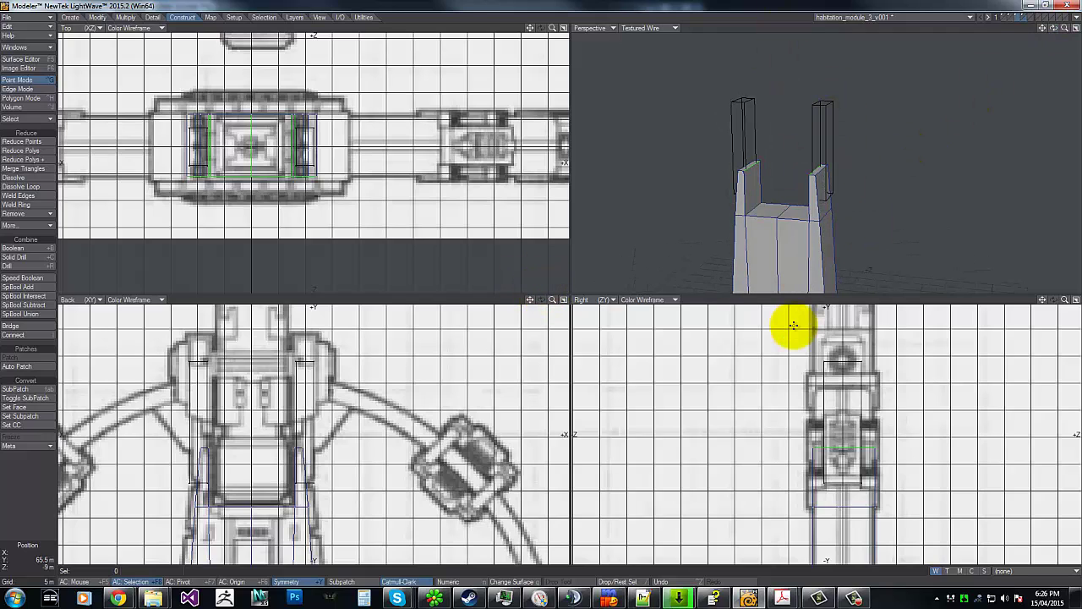
key(shift+r)
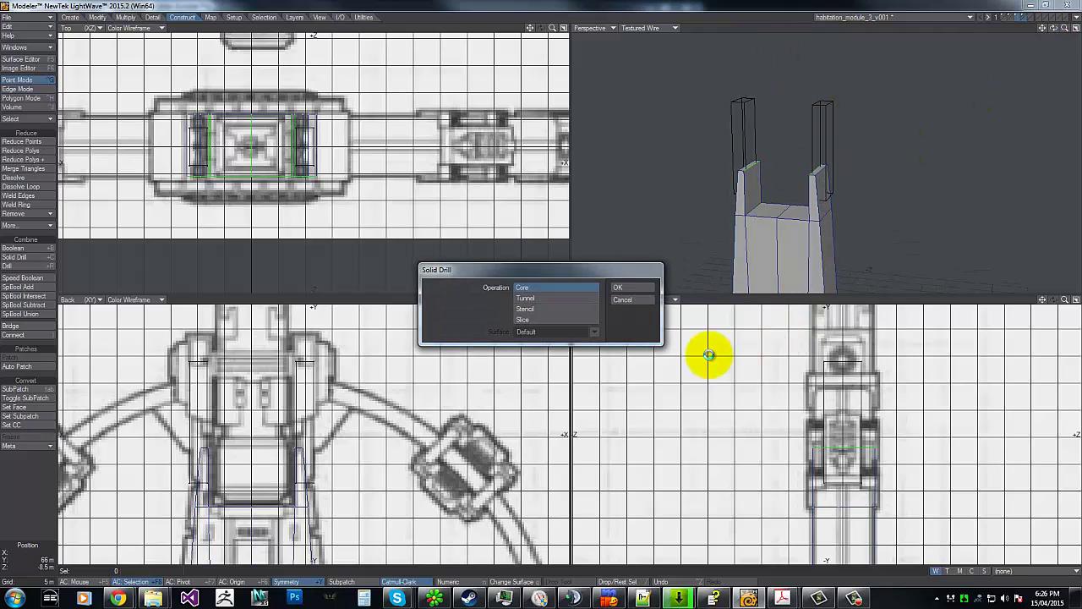
click(634, 287)
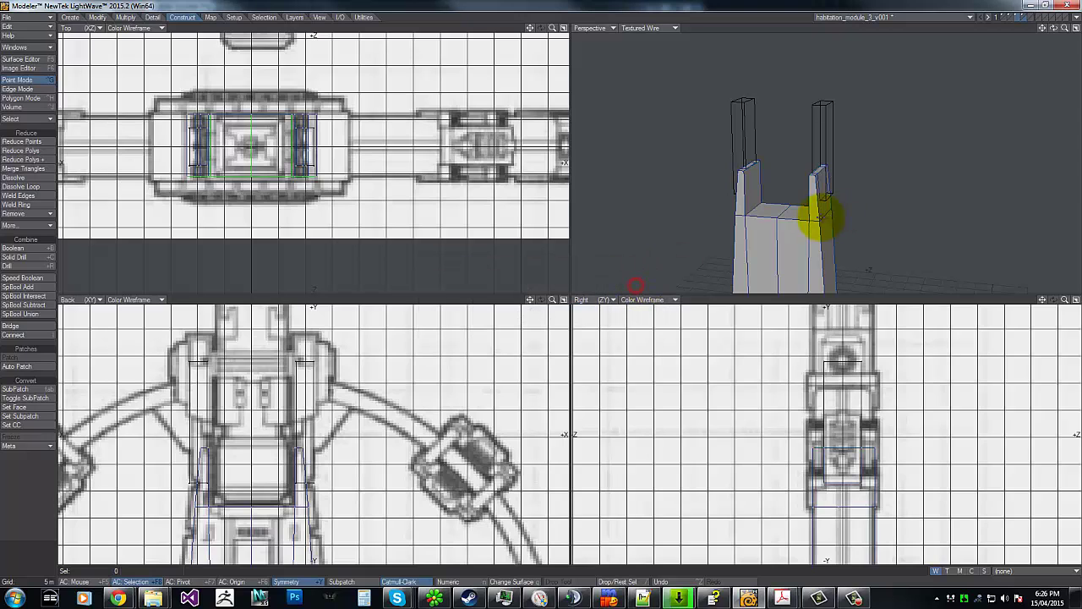
drag(1055, 29, 541, 279)
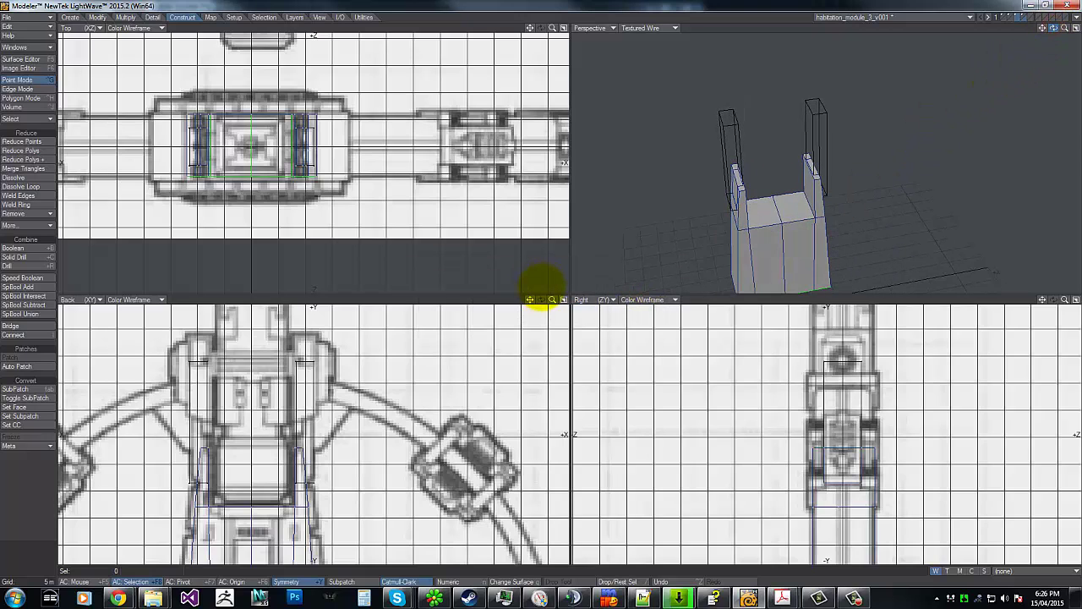
Undo the stencil, bring the boxes to the foreground, move their inner side polygons slightly inward in the Back view, and deselect them.
key(apostrophe)
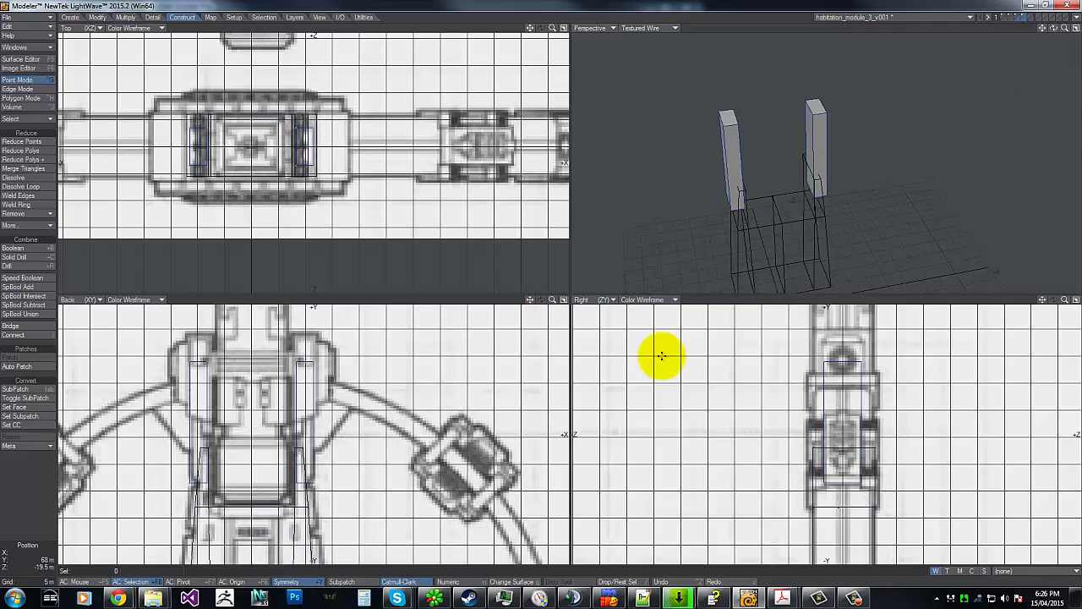
key(ctrl+h)
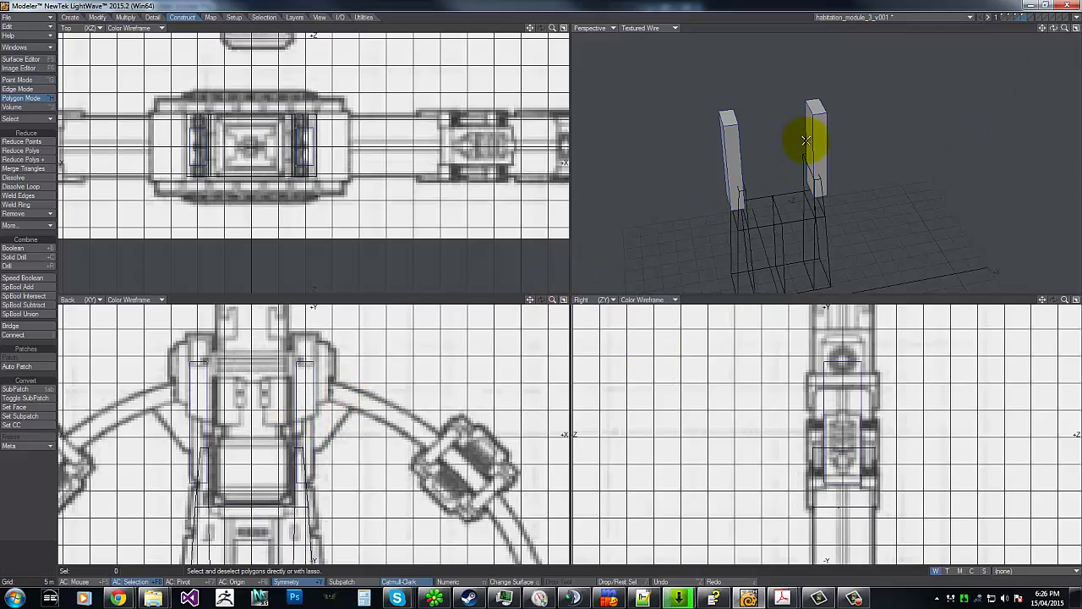
click(805, 154)
key(t)
drag(310, 418, 306, 419)
key(space)
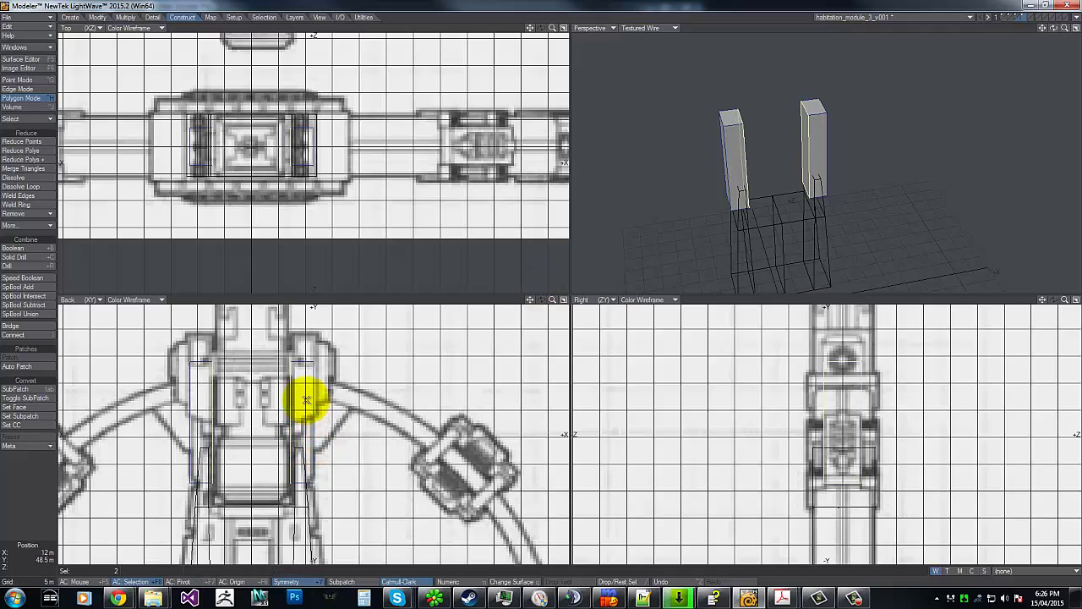
mouse_move(274, 361)
right_down()
mouse_move(212, 328)
mouse_move(334, 383)
right_up()
Bring the arm back to the foreground and cut the boxes' outline into its prongs using Solid Drill with the Stencil operation.
key(apostrophe)
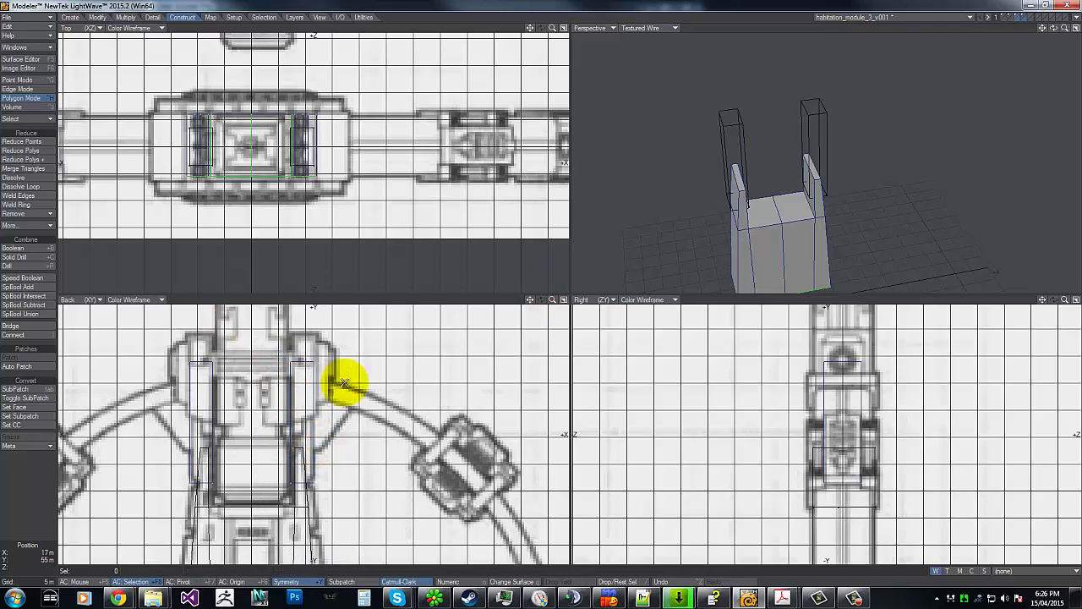
key(ctrl+r)
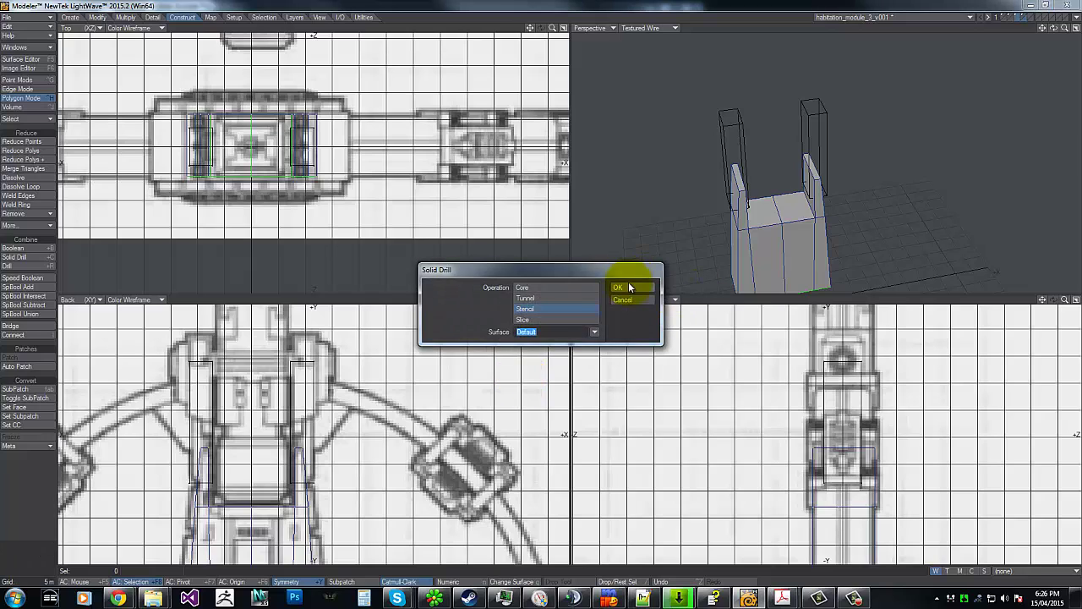
click(629, 287)
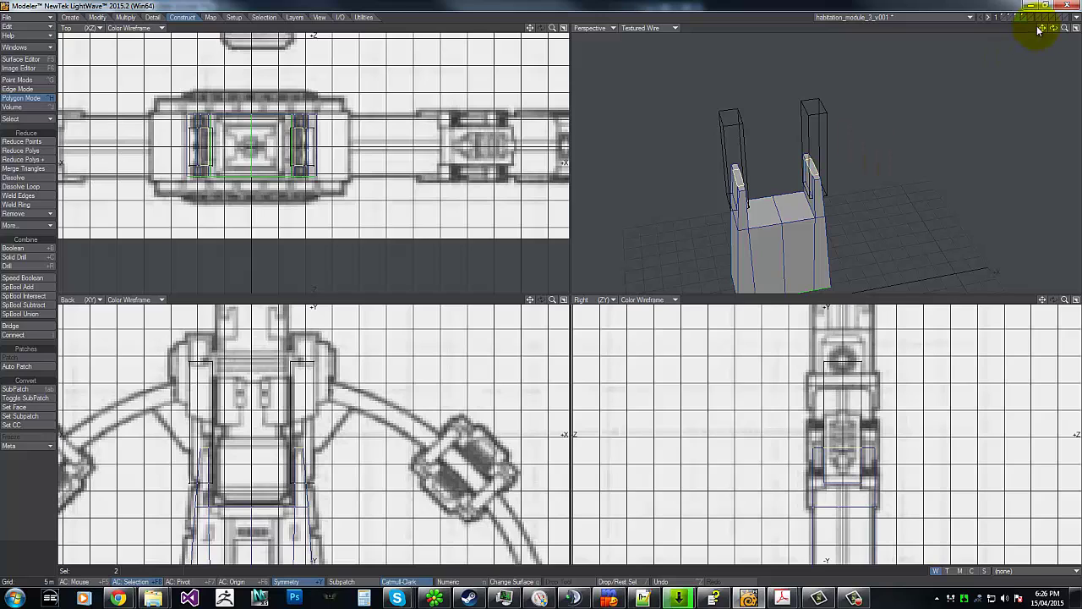
Select only the stencilled polygons on the prongs' outer faces and extend them 1.5 m outward along X.
drag(1052, 29, 798, 181)
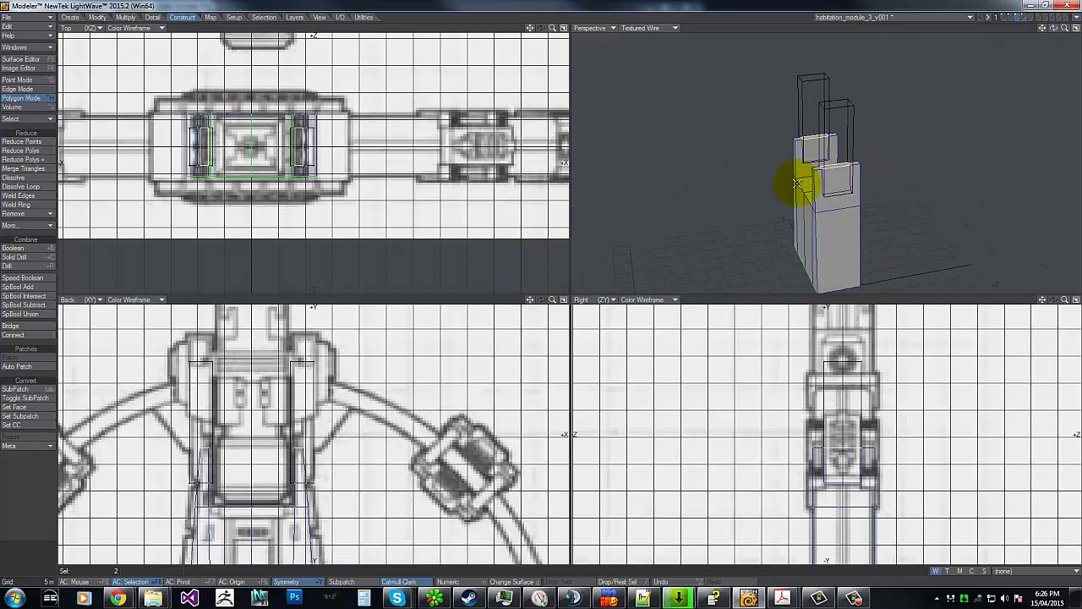
click(840, 173)
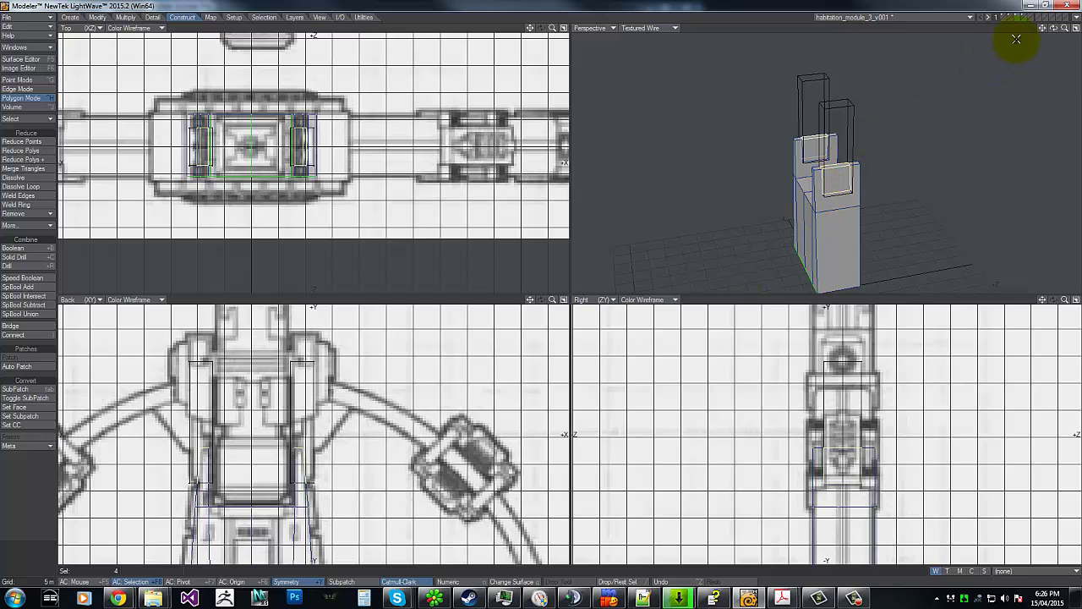
drag(1057, 31, 1035, 32)
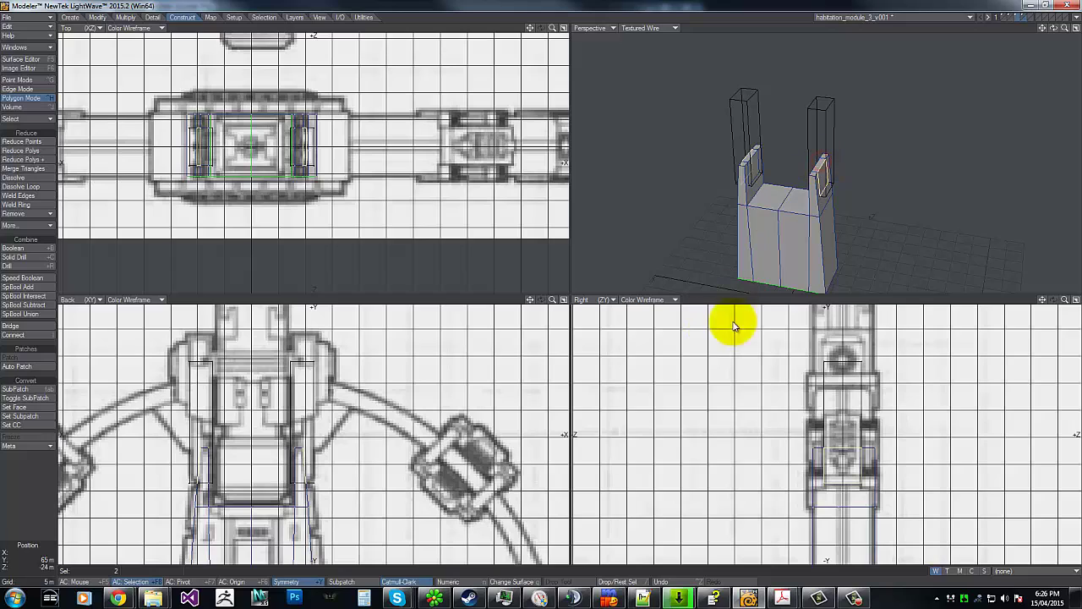
key(shift+f)
click(315, 472)
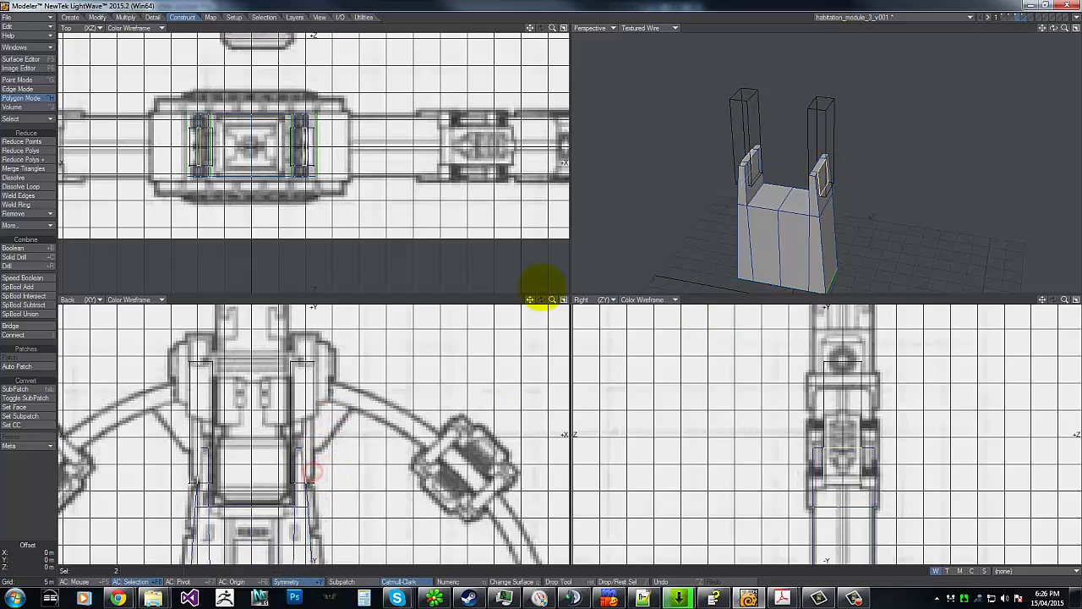
drag(541, 281, 542, 283)
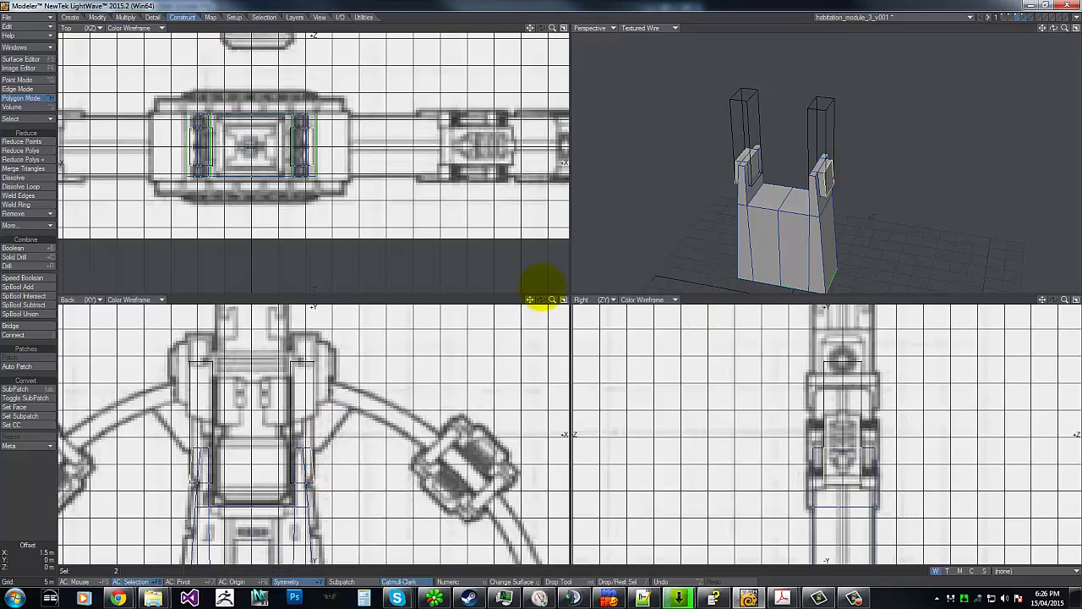
Flatten the extended outer polygons along X with Stretch so they stand vertically in the Back view.
key(h)
click(324, 464)
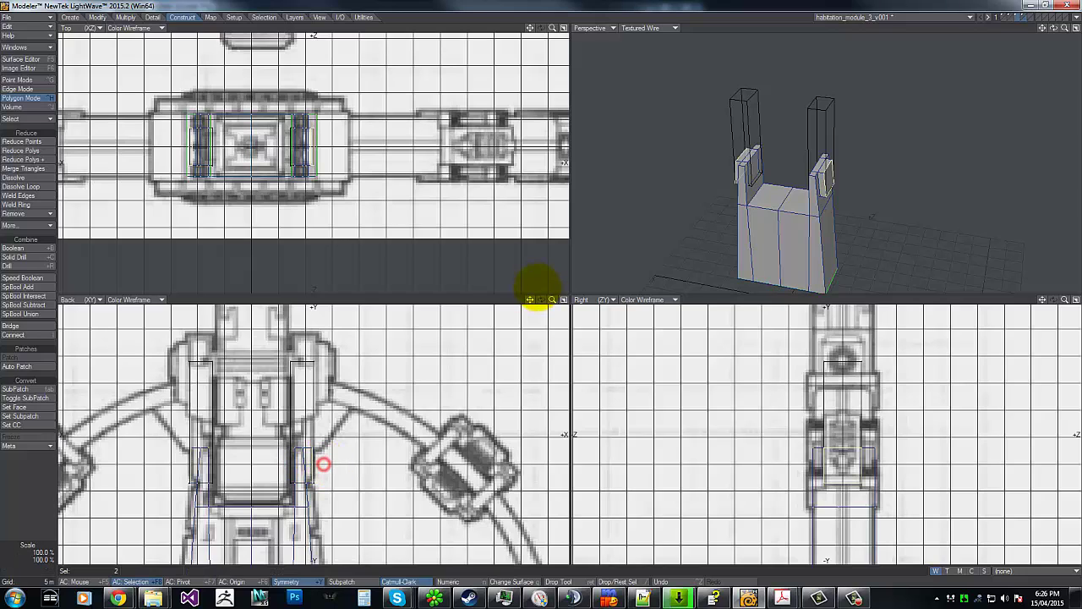
click(328, 458)
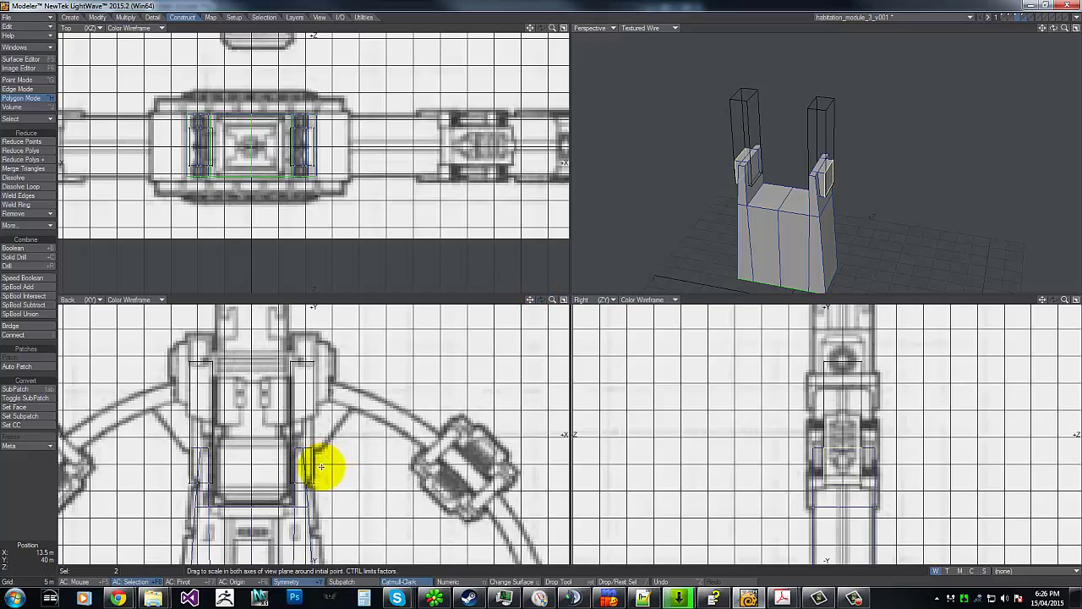
key(t)
key(space)
Select the top polygons of the prongs' stencilled extensions, move them straight up along Y to the background boxes' tops, and deselect them.
mouse_move(290, 429)
right_down()
mouse_move(269, 461)
mouse_move(278, 419)
mouse_move(286, 427)
right_up()
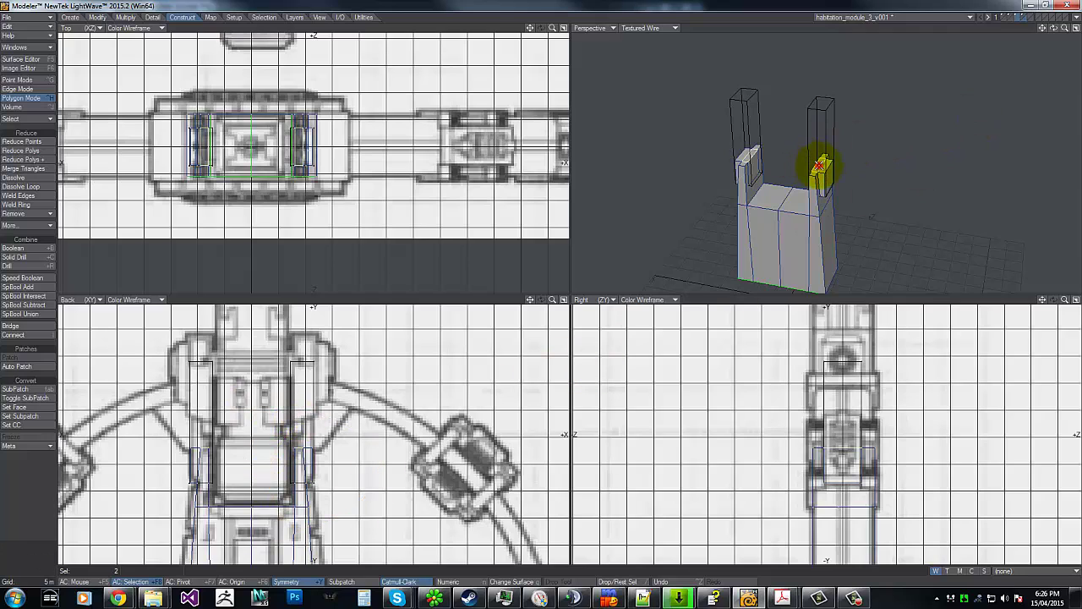
key(t)
click(309, 443)
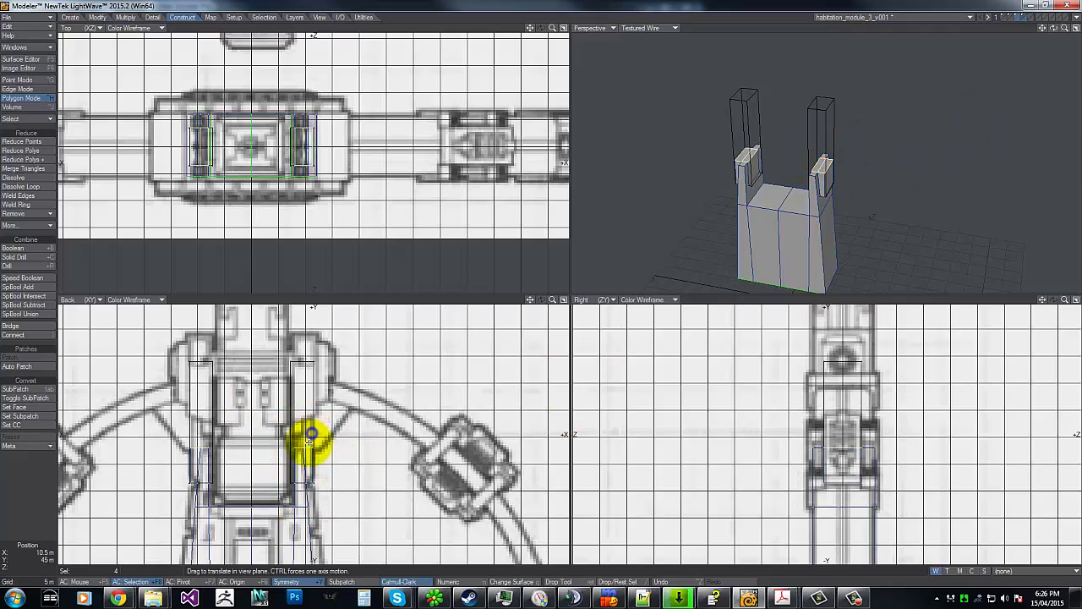
drag(308, 443, 309, 433)
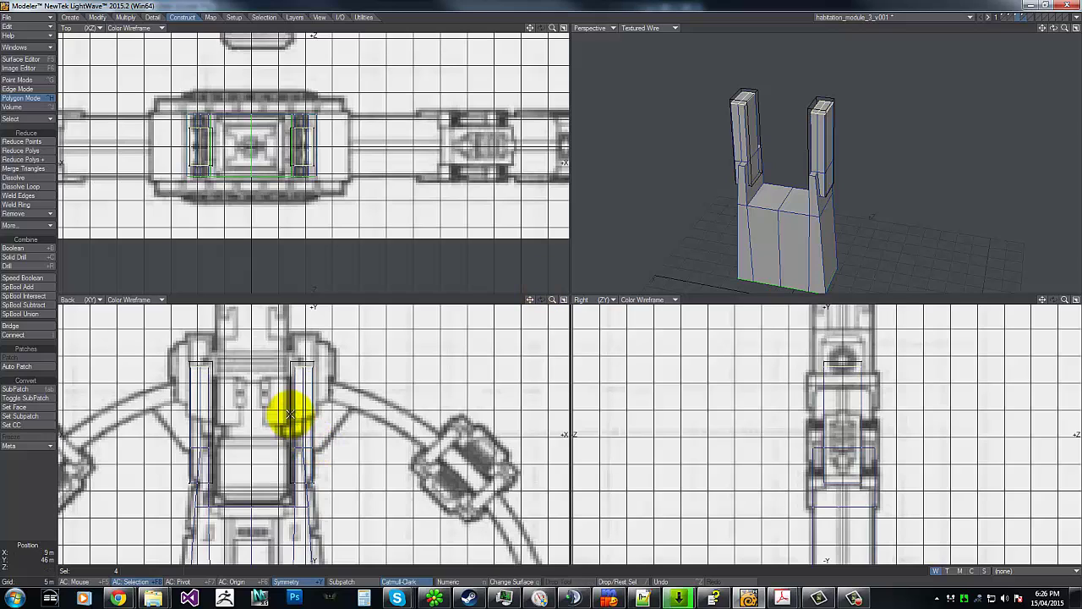
key(space)
key(slash)
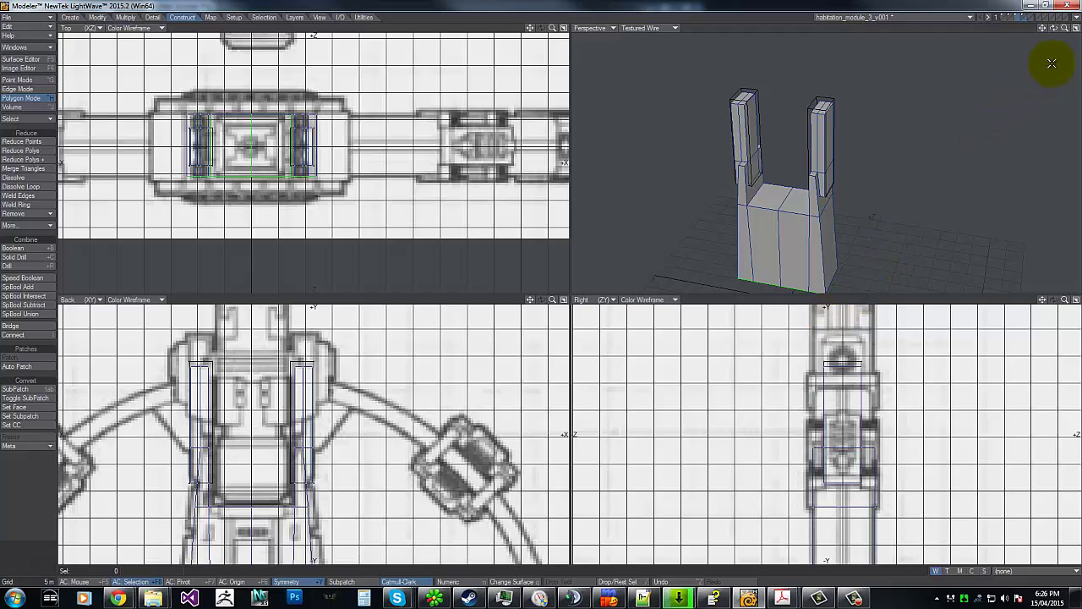
Examine the prongs' inner side polygons and the points around the lower ends of the extended uprights from several angles.
drag(1054, 28, 542, 287)
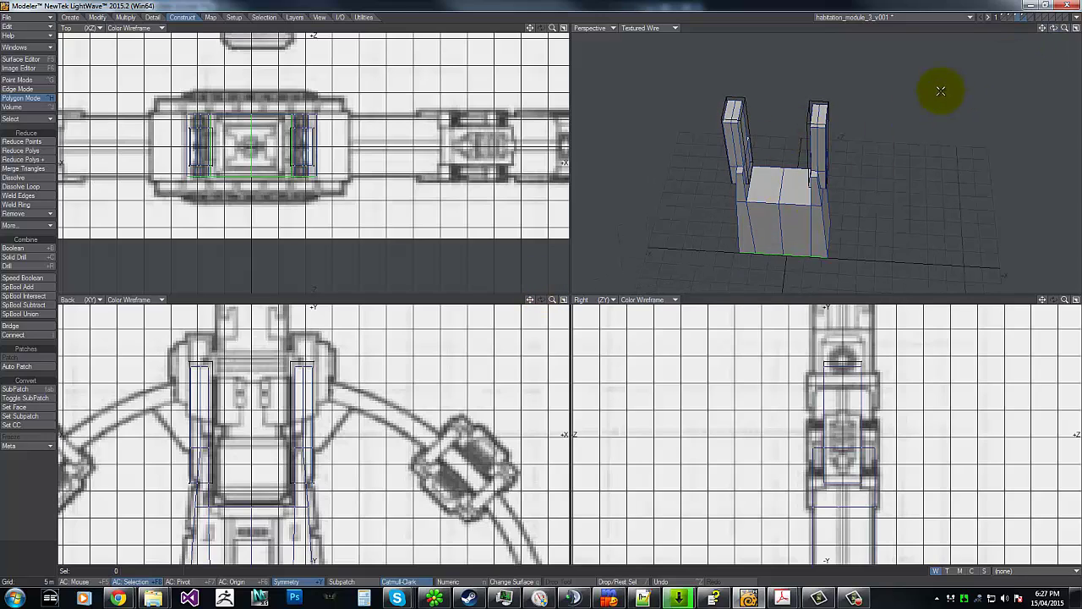
mouse_move(1053, 30)
mouse_down()
mouse_move(542, 285)
mouse_move(1049, 31)
mouse_up()
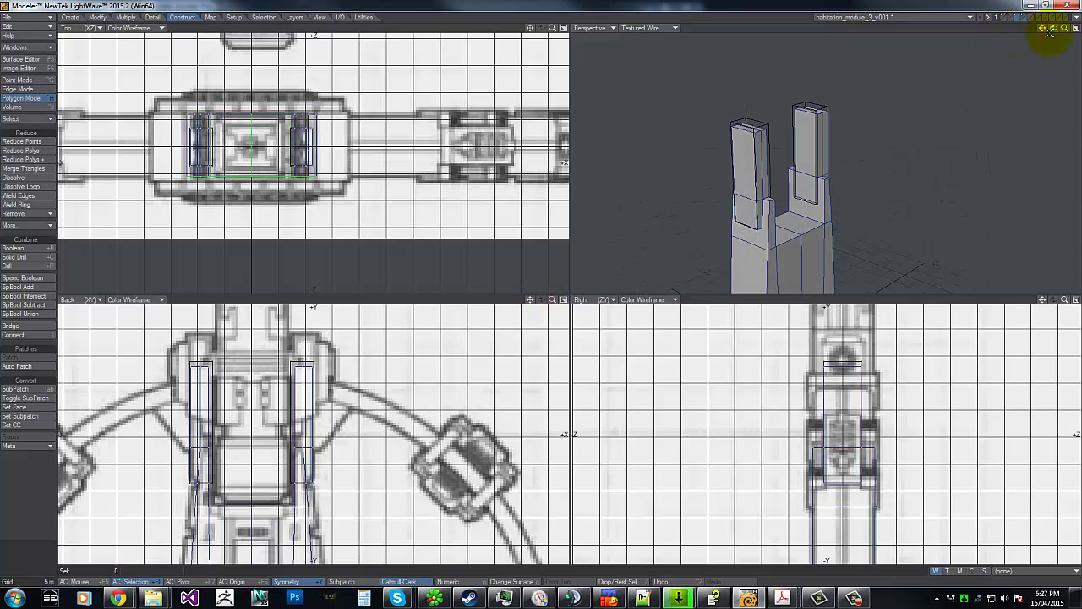
drag(809, 196, 820, 198)
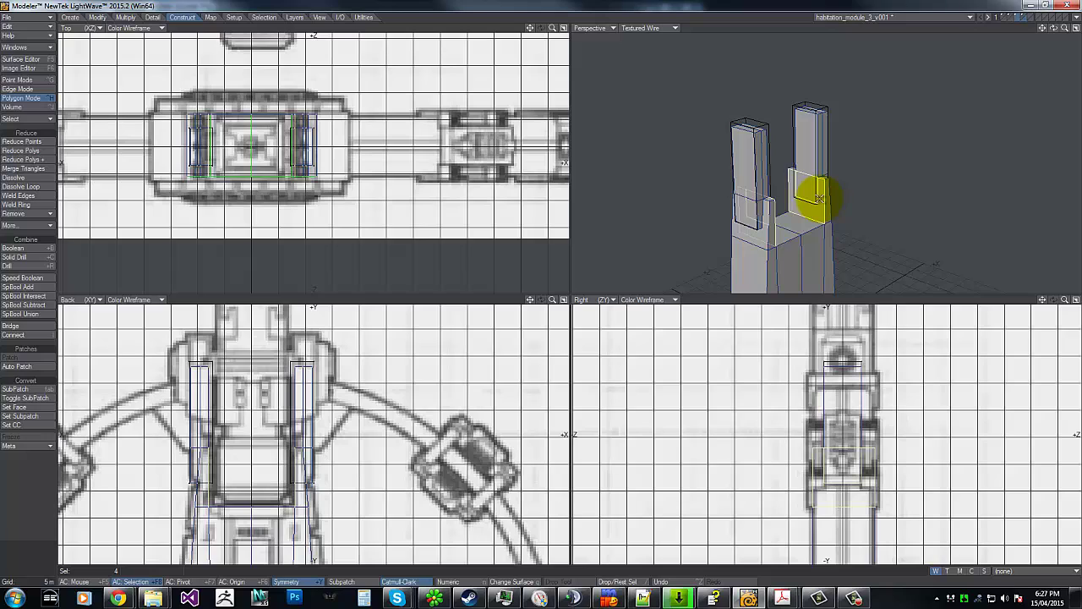
click(809, 193)
click(809, 195)
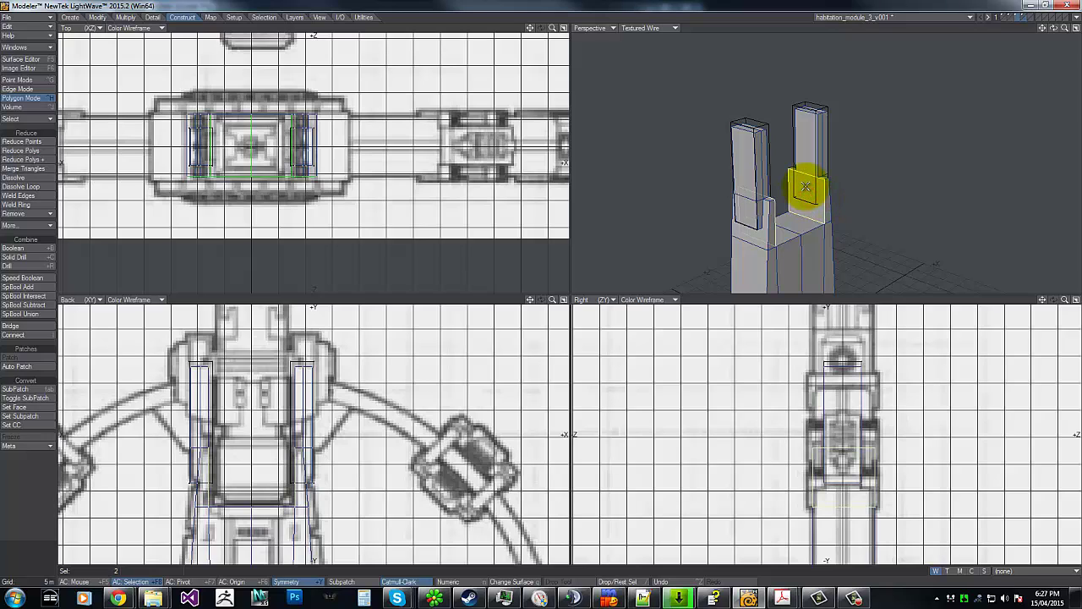
key(ctrl+g)
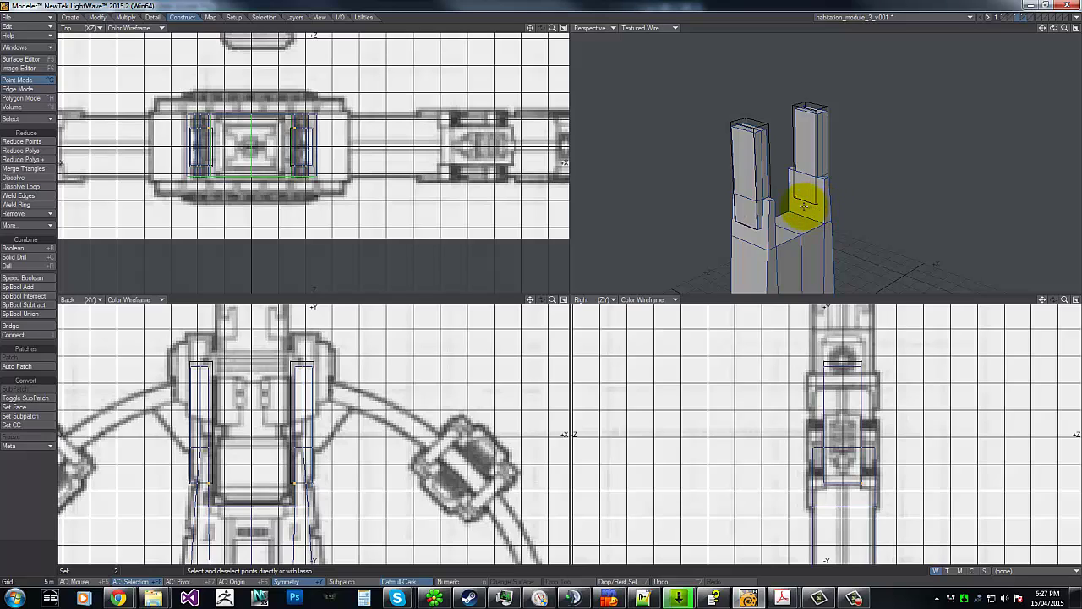
key(/)
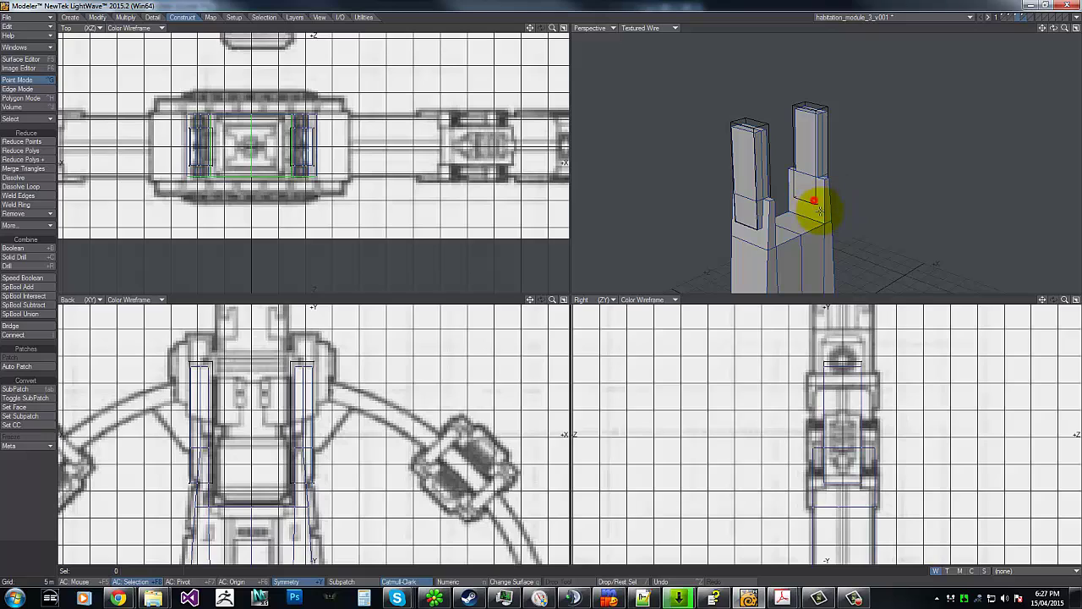
click(640, 28)
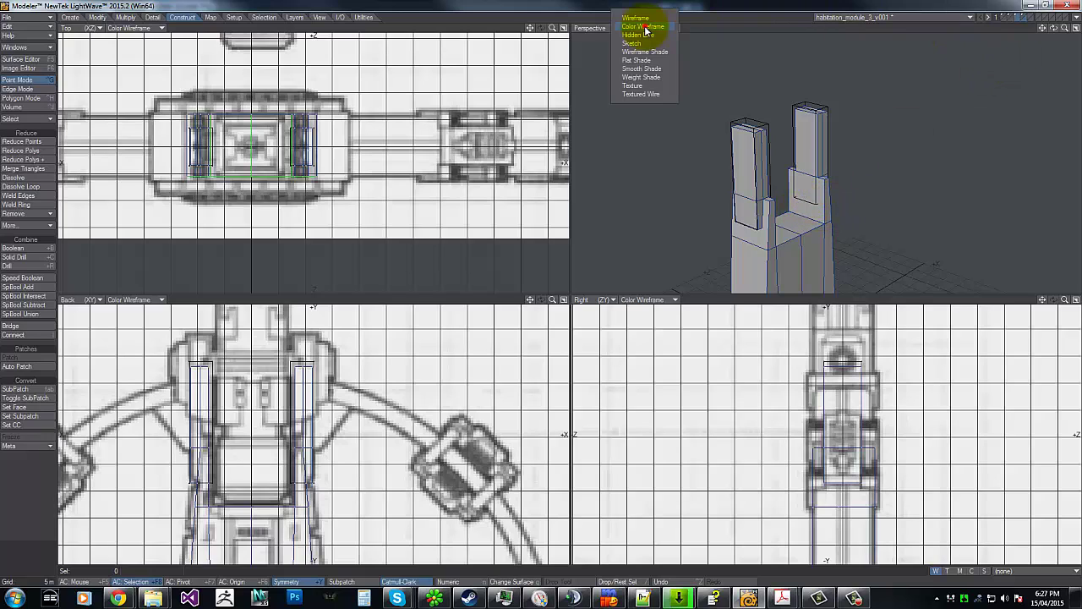
click(807, 42)
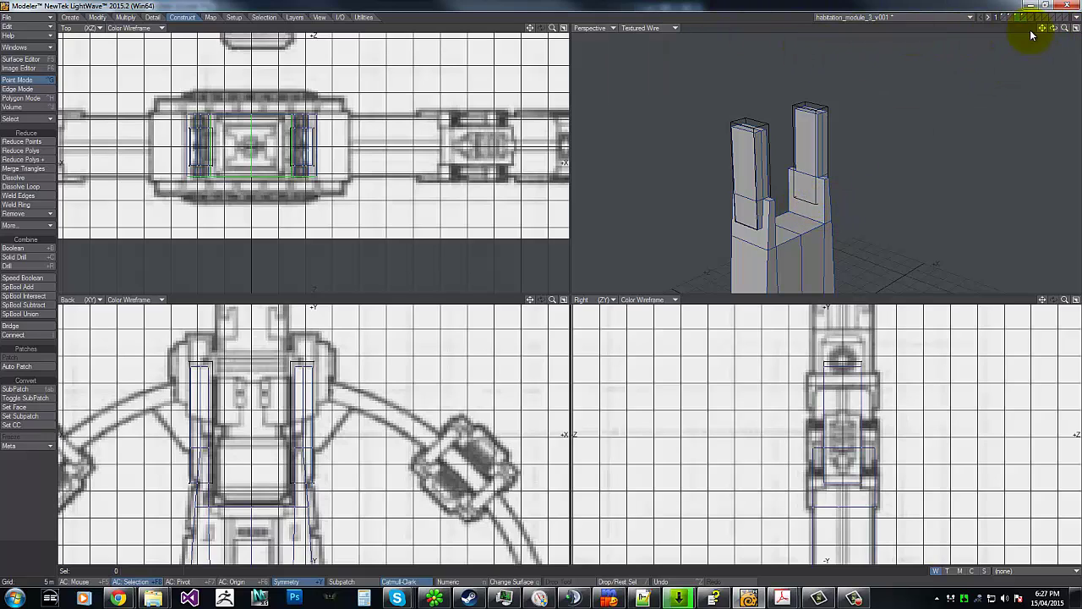
drag(1054, 30, 543, 285)
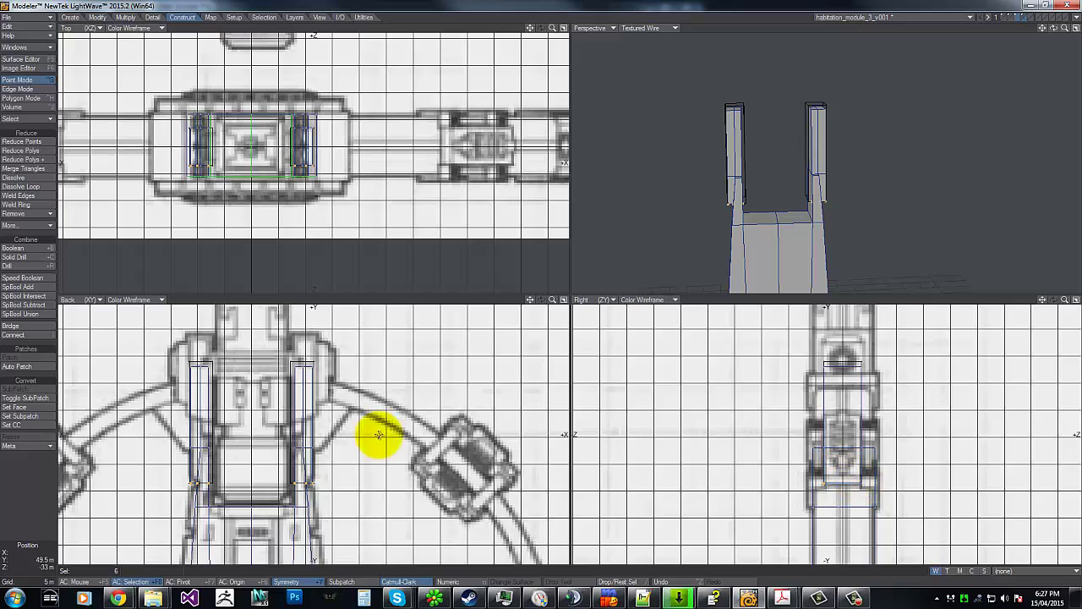
mouse_move(207, 457)
right_down()
mouse_move(200, 497)
mouse_move(200, 436)
right_up()
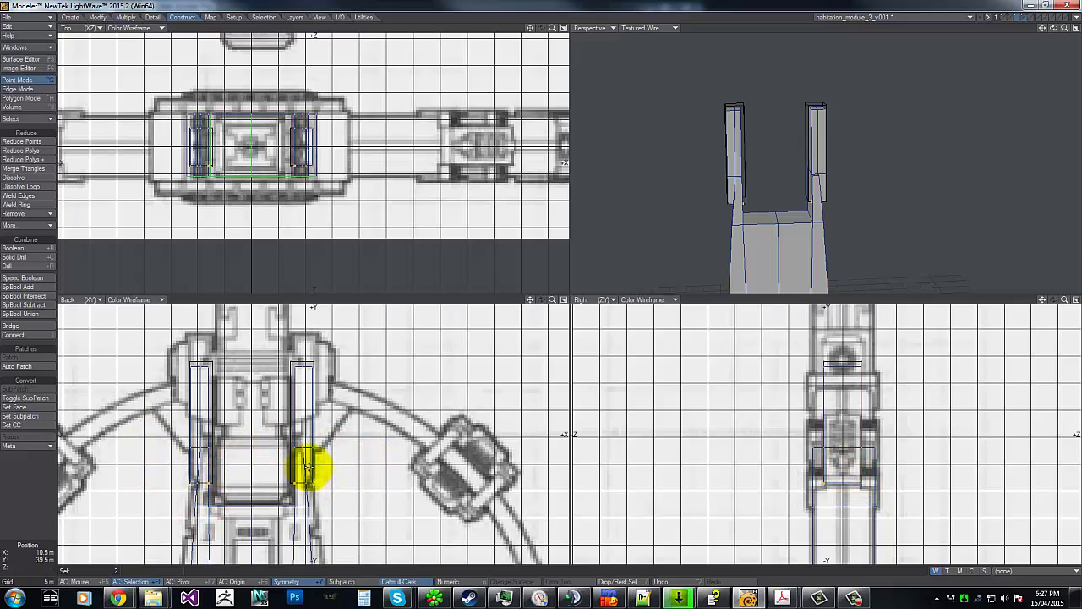
key(slash)
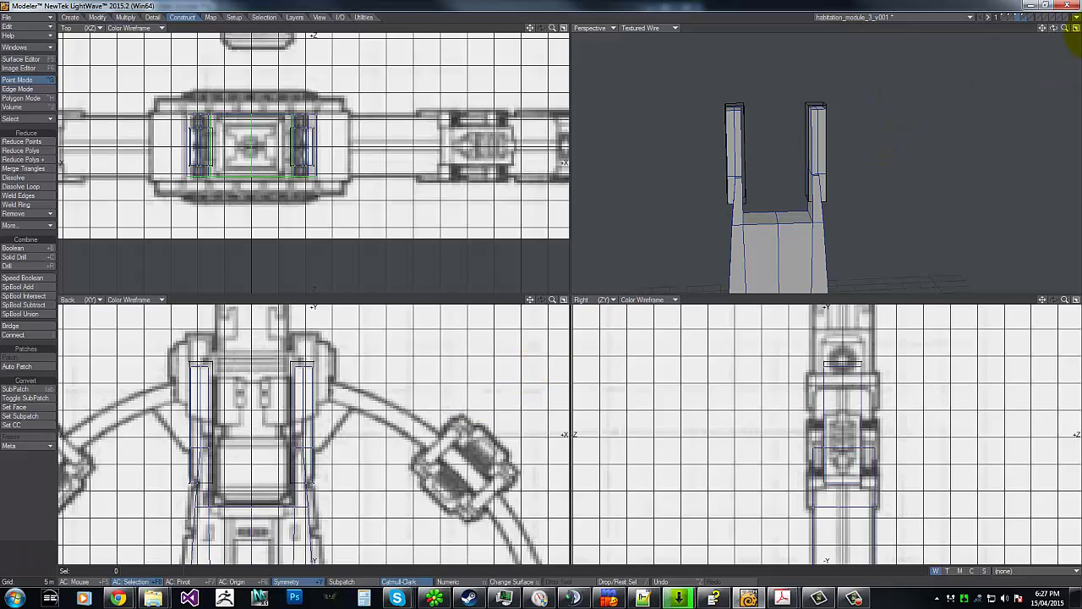
drag(1054, 30, 542, 291)
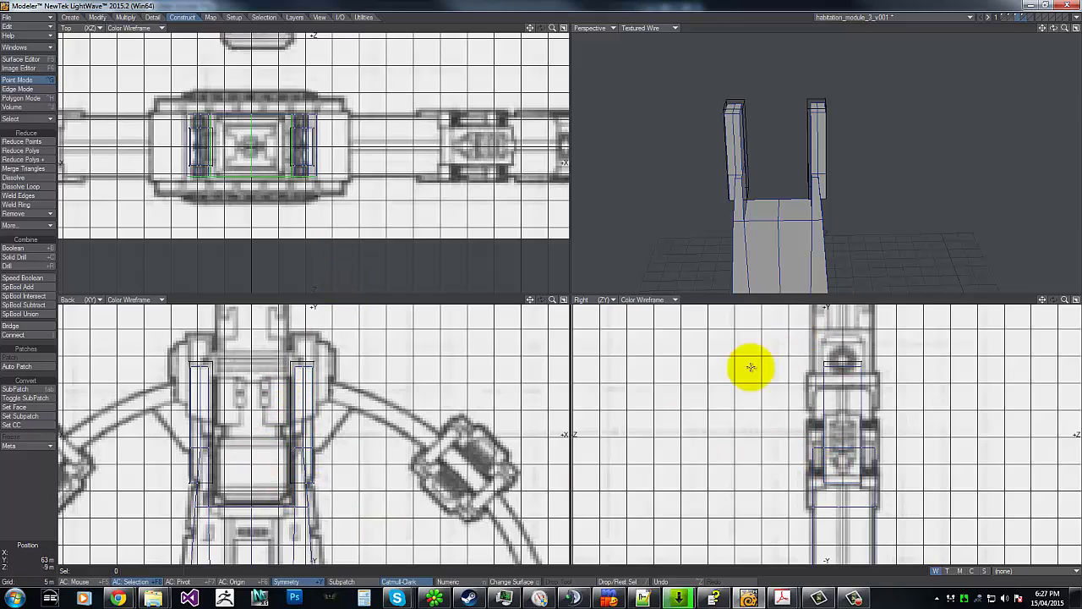
mouse_move(287, 344)
right_down()
mouse_move(269, 436)
mouse_move(358, 363)
mouse_move(251, 363)
mouse_move(353, 379)
mouse_move(324, 457)
right_up()
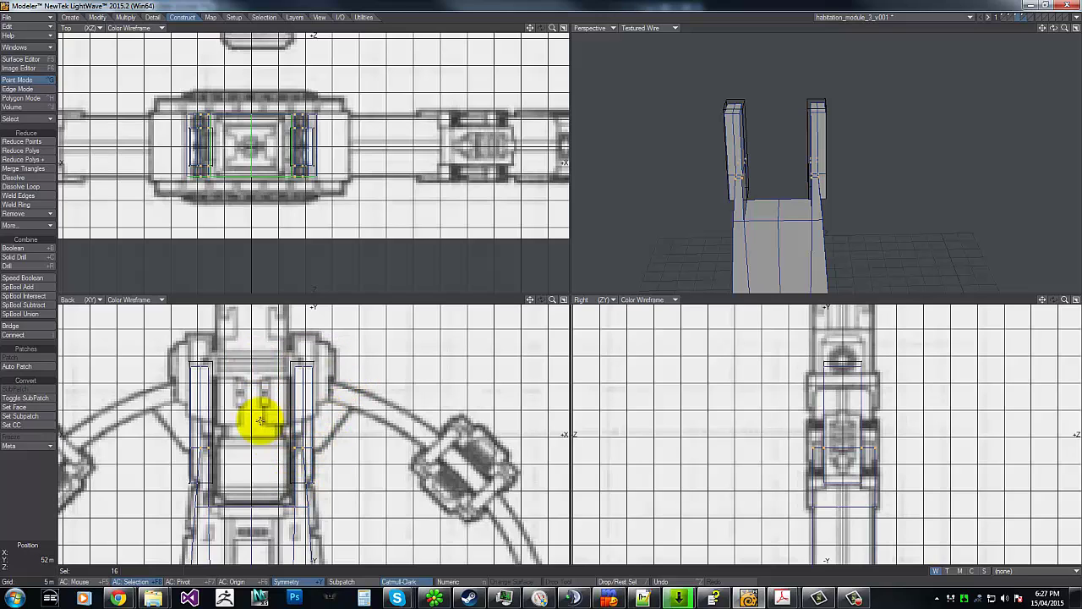
key(slash)
With the arm in the background, draw a box about 12 m wide and 4.5 m high below the fork, spanning beyond the arm's full depth.
key(g)
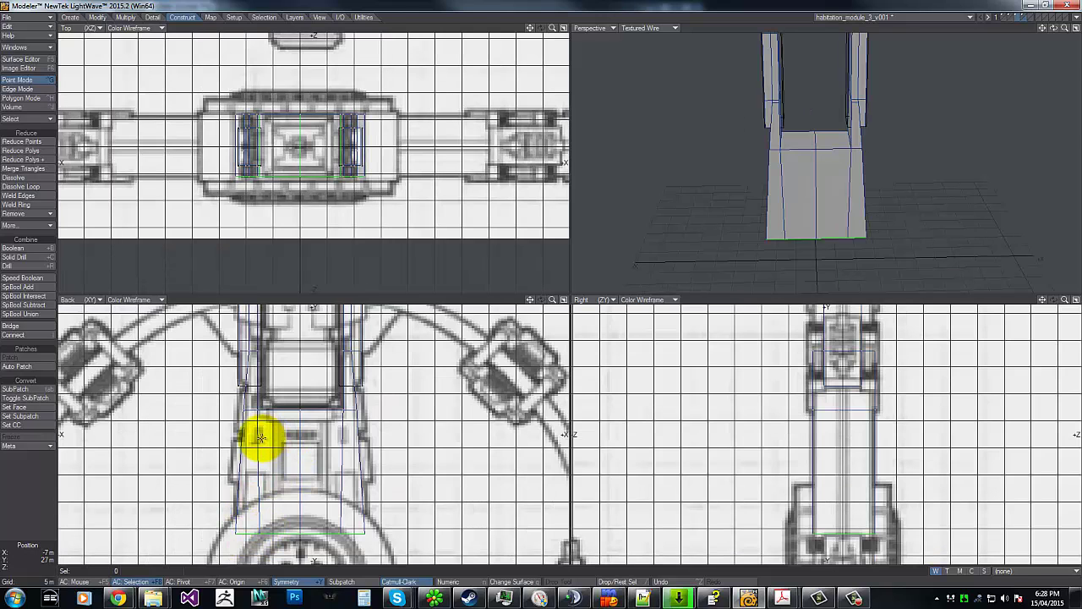
key(g)
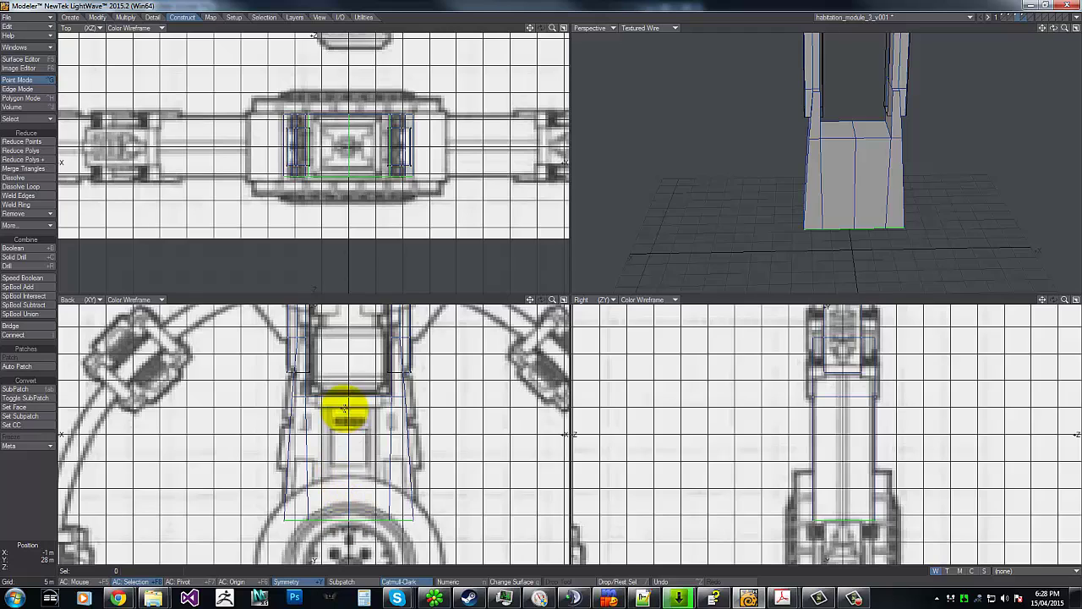
key(g)
mouse_move(343, 446)
right_down()
mouse_move(345, 491)
mouse_move(242, 512)
mouse_move(345, 477)
mouse_move(331, 442)
right_up()
mouse_move(210, 498)
right_down()
mouse_move(445, 580)
mouse_move(121, 374)
right_up()
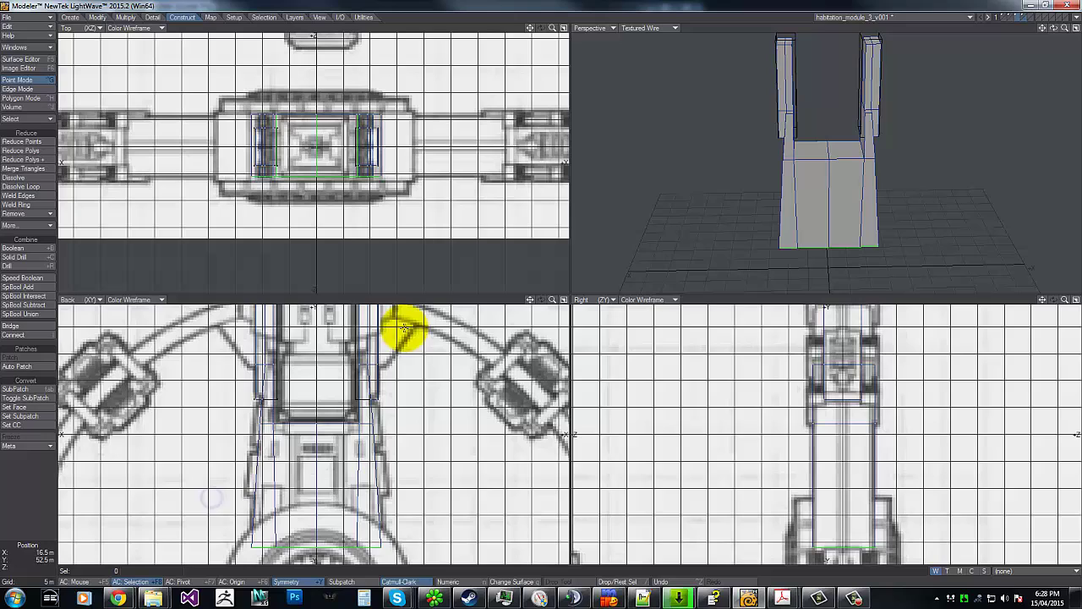
click(1024, 17)
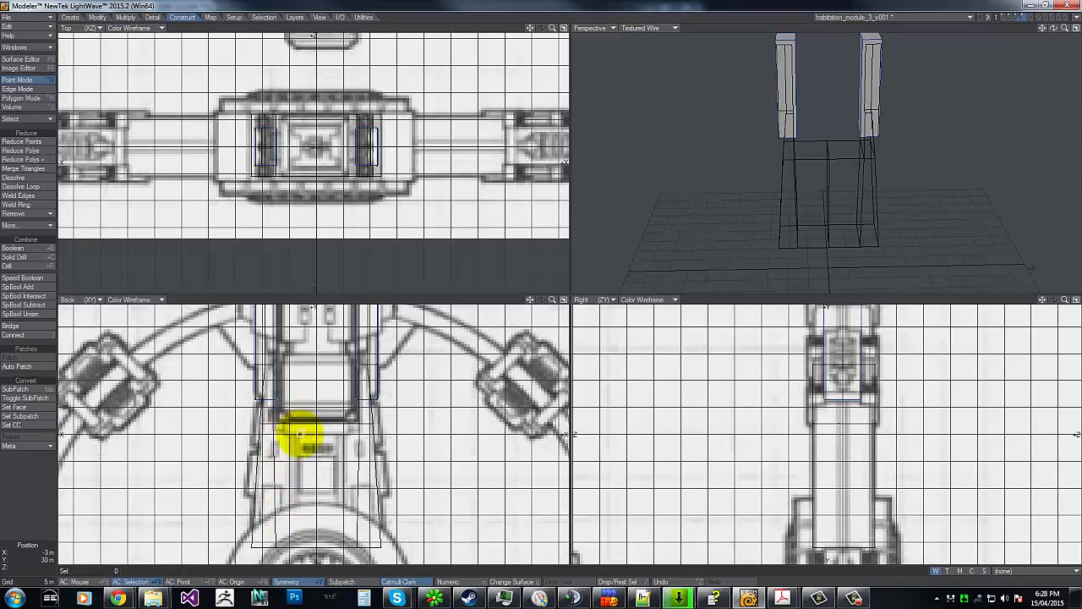
key(shift+x)
drag(282, 416, 356, 433)
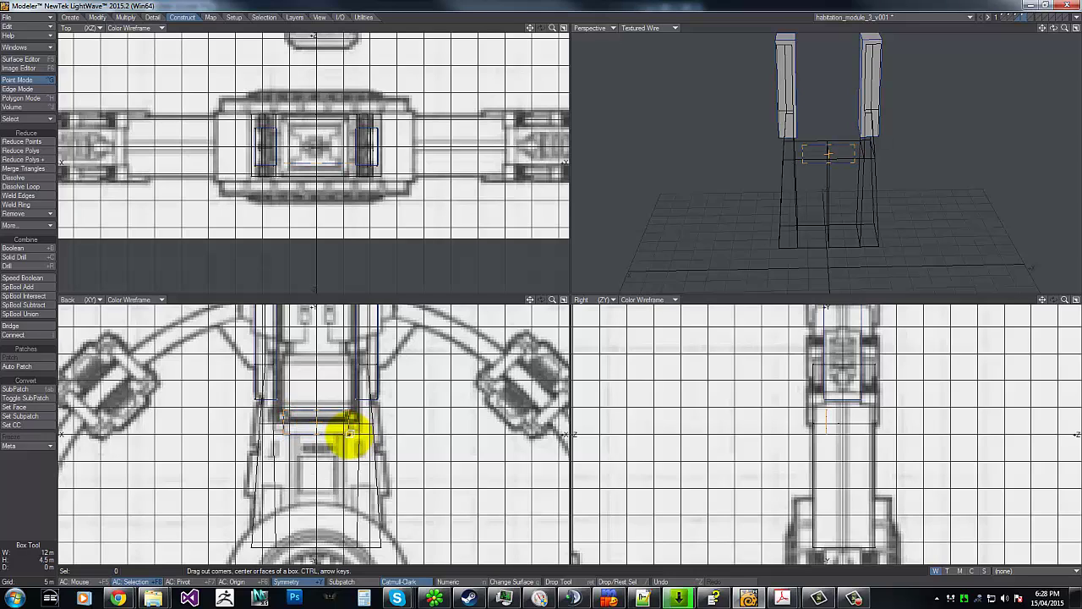
drag(780, 415, 890, 420)
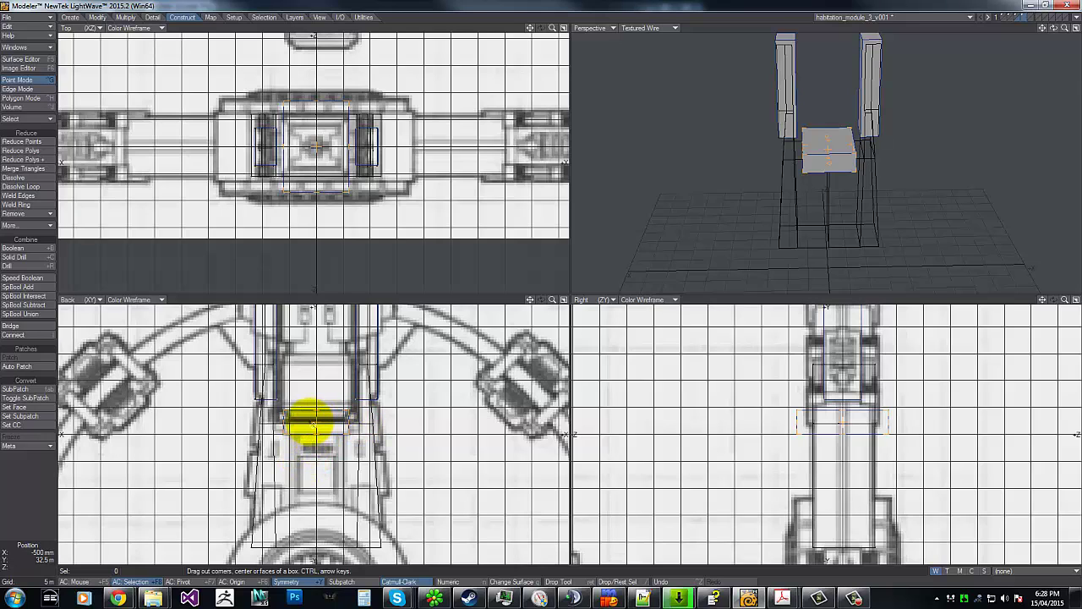
Knife the new box vertically at about X -4.5 m and along the centreline at X 0 m.
key(shift+k)
drag(292, 402, 295, 475)
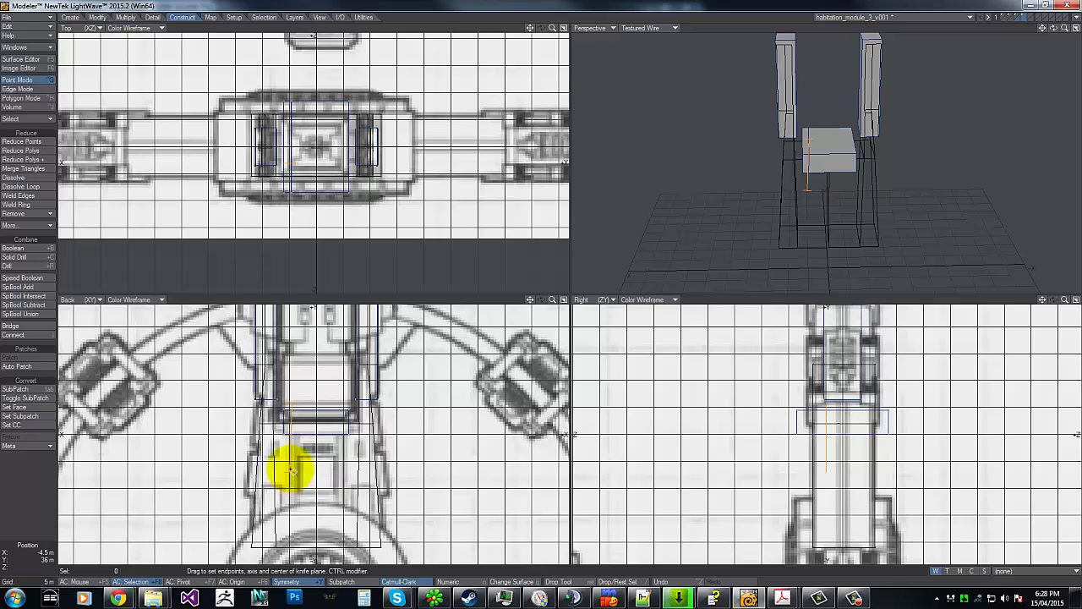
drag(292, 474, 314, 481)
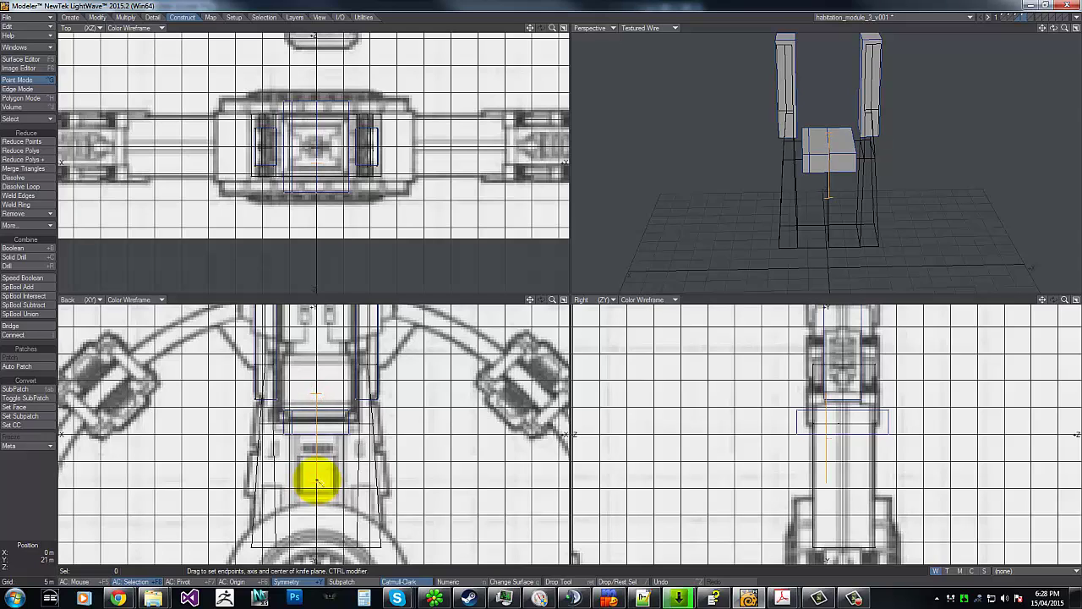
key(space)
Select all polygons of the two old prong boxes and delete them from the stencil layer.
mouse_move(307, 378)
right_down()
mouse_move(411, 374)
mouse_move(275, 381)
right_up()
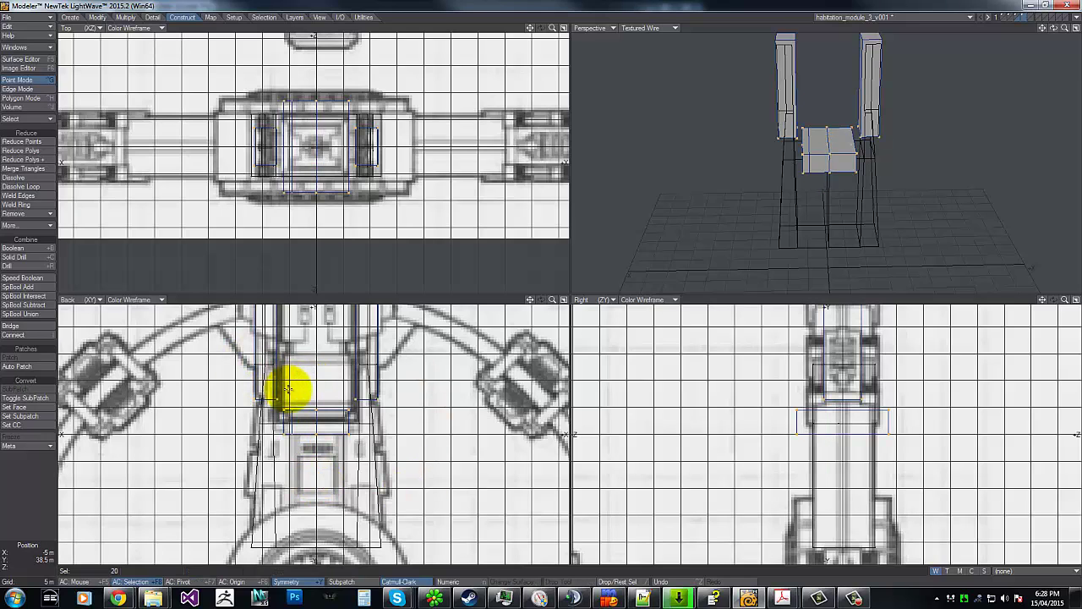
key(ctrl+h)
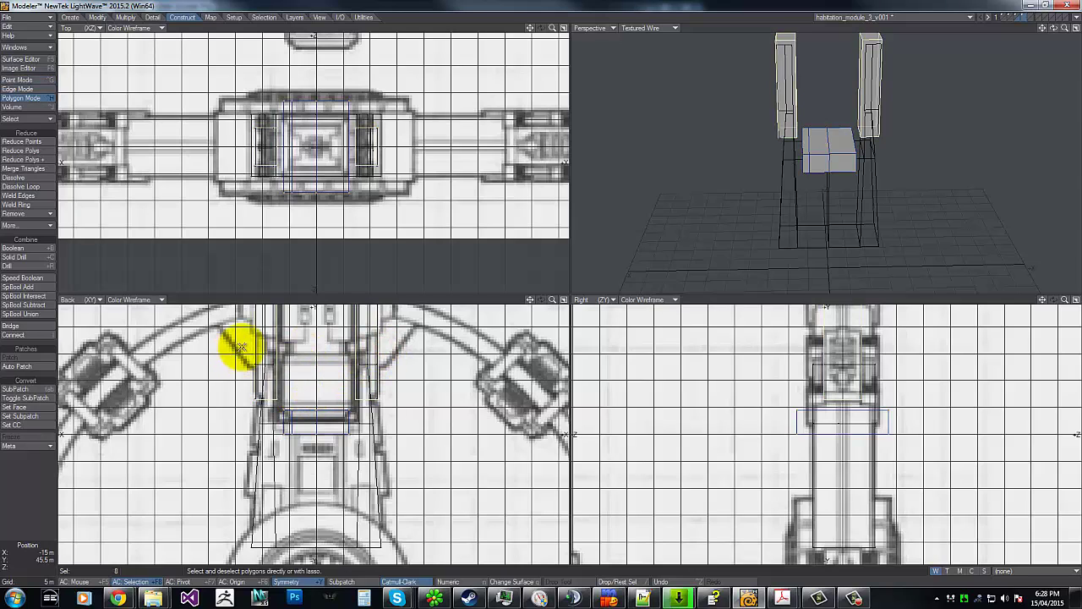
key(Delete)
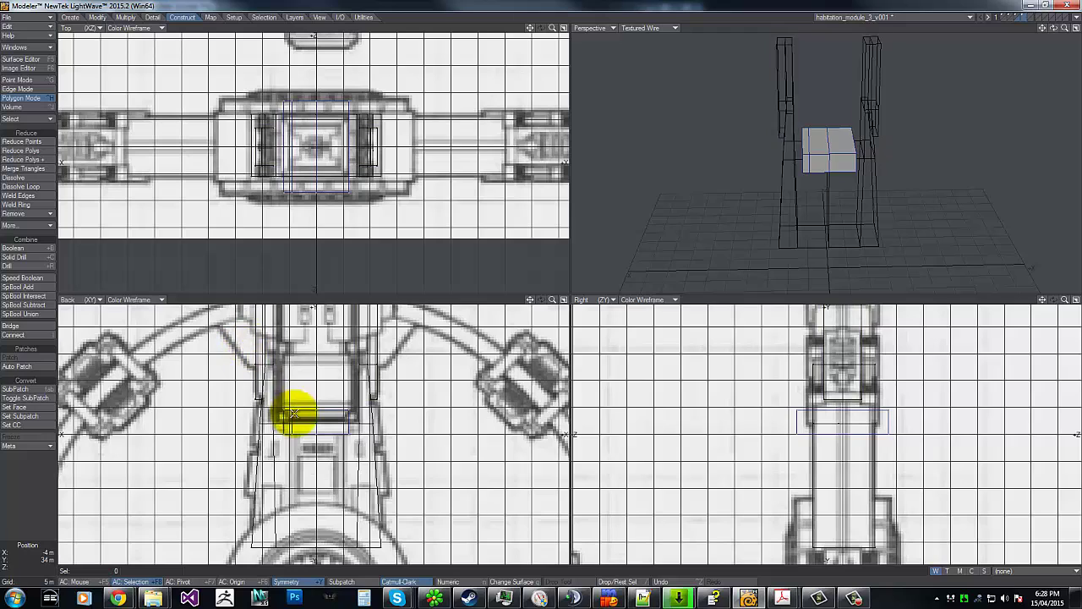
Turn off Symmetry and delete the polygons of the new box on the positive X side of the centreline.
drag(313, 371, 317, 477)
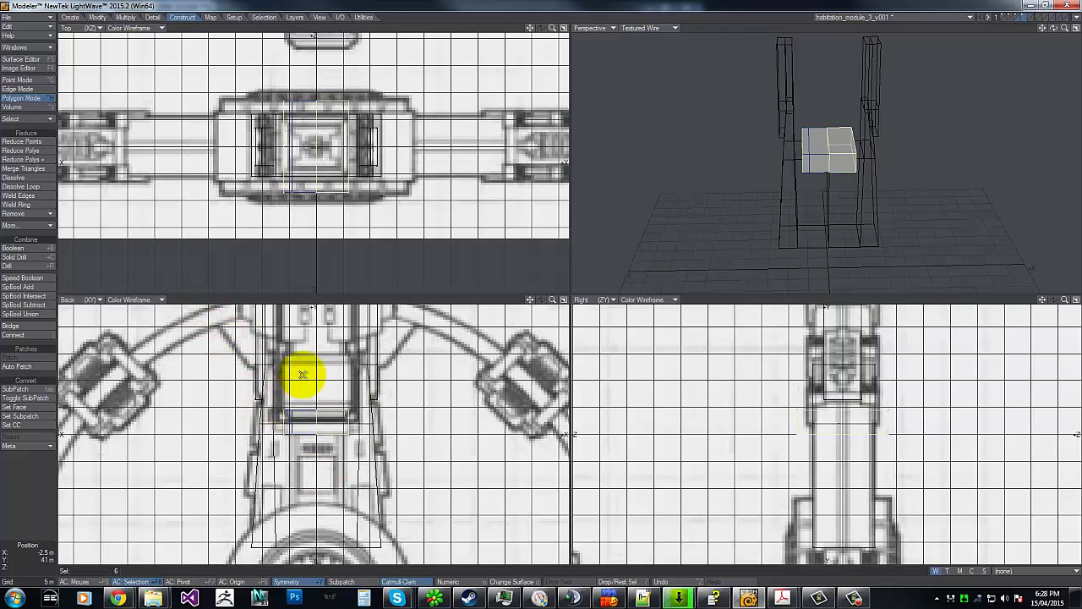
key(shift+y)
drag(297, 373, 307, 423)
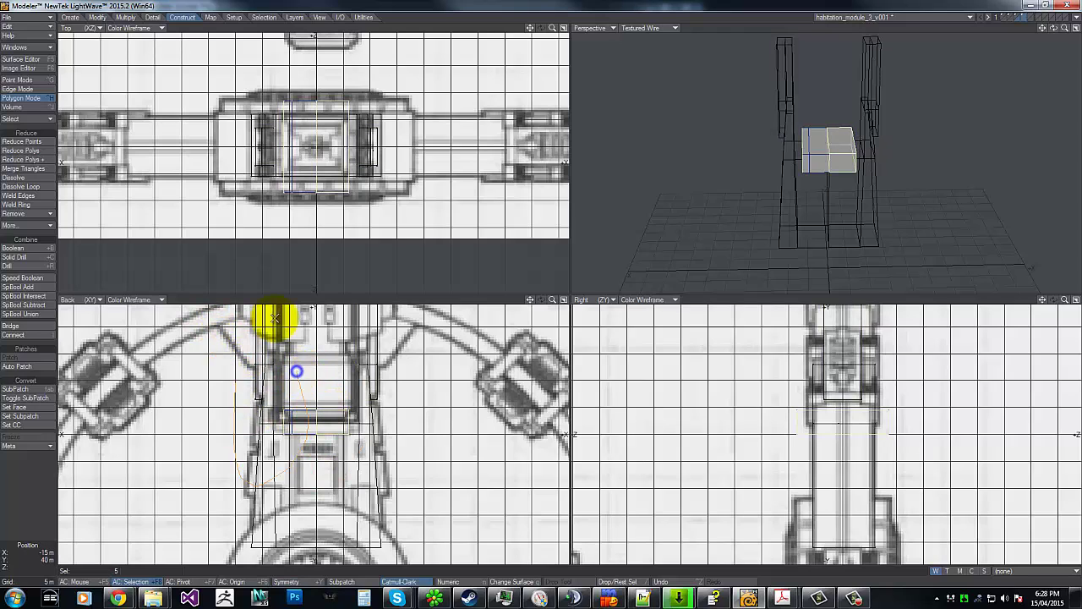
key(Delete)
Mirror the remaining half of the box across the vertical centreline at X 0 m in the Back view.
key(shift+v)
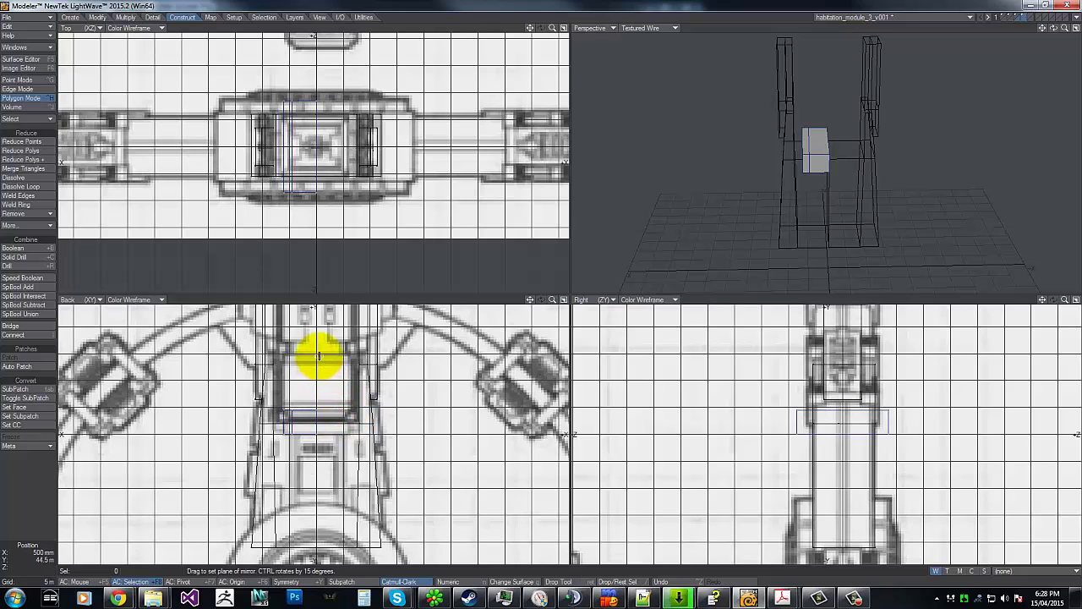
drag(315, 343, 313, 558)
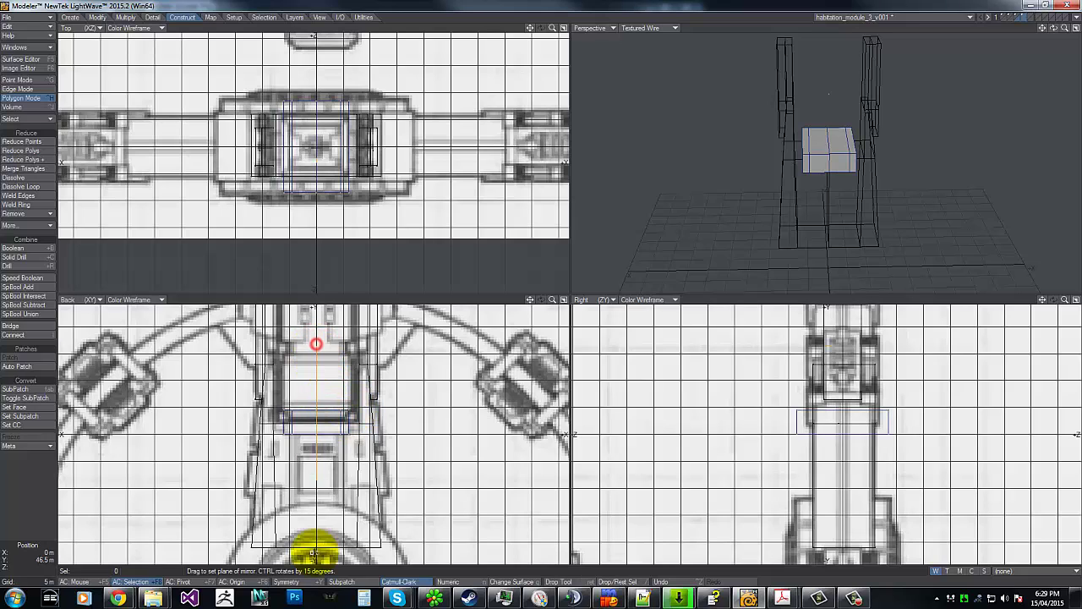
key(space)
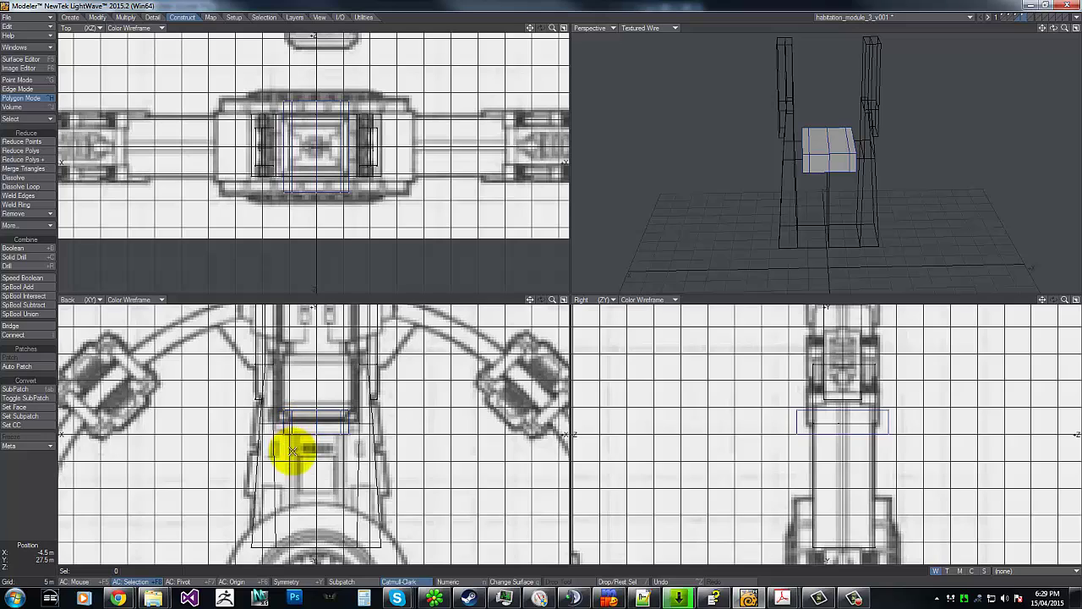
Select only the box's two central bottom polygons and extend them 16 m downward along Y.
mouse_move(344, 429)
right_down()
mouse_move(326, 460)
mouse_move(292, 447)
right_up()
key(shift+f)
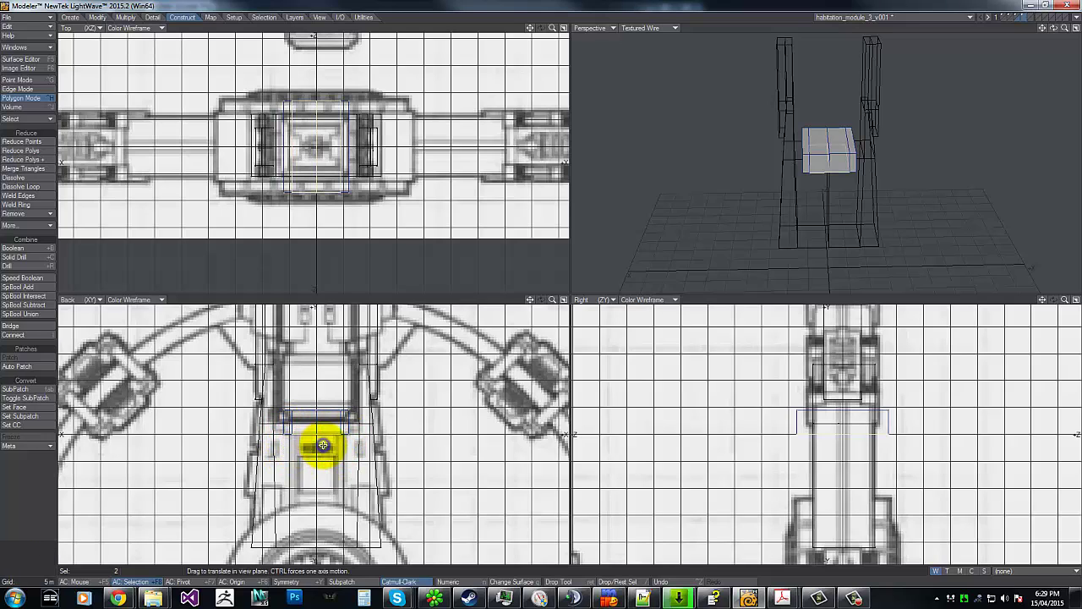
drag(323, 446, 542, 292)
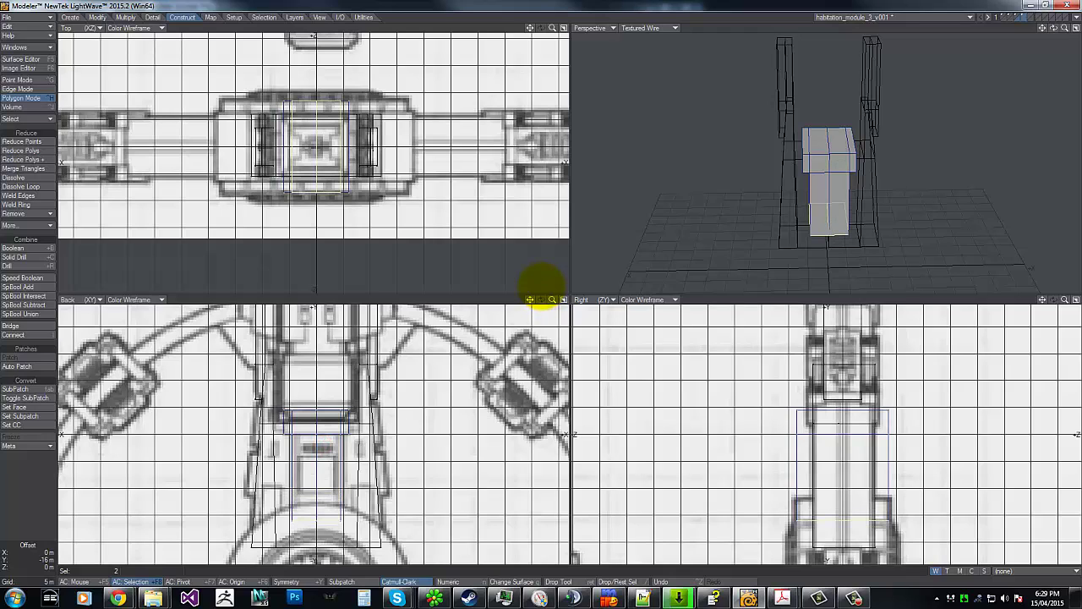
key(t)
mouse_move(282, 509)
mouse_down()
mouse_move(548, 288)
mouse_move(288, 501)
mouse_up()
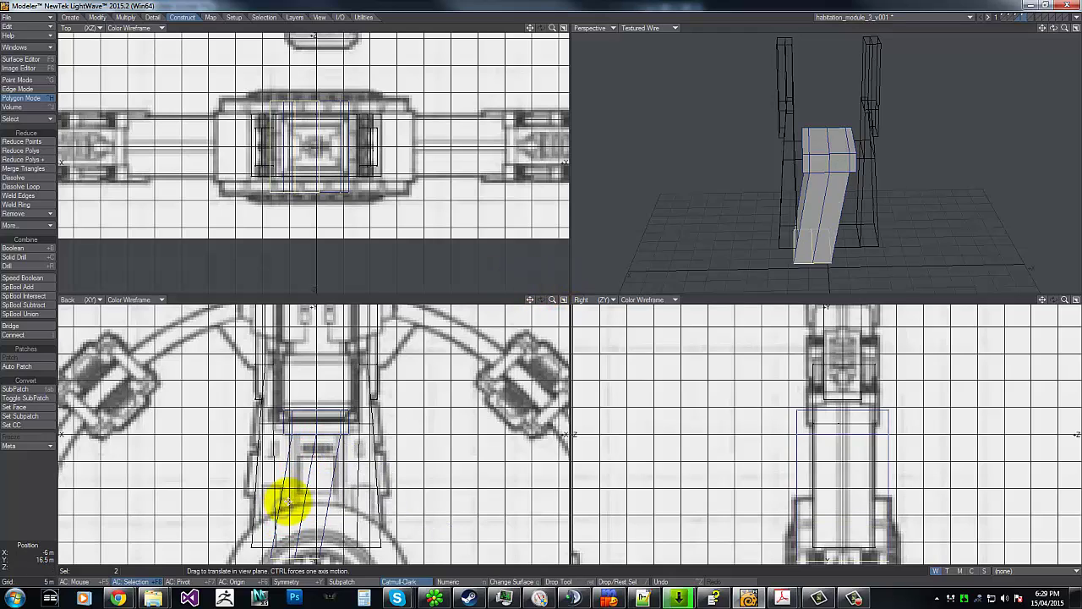
key(u)
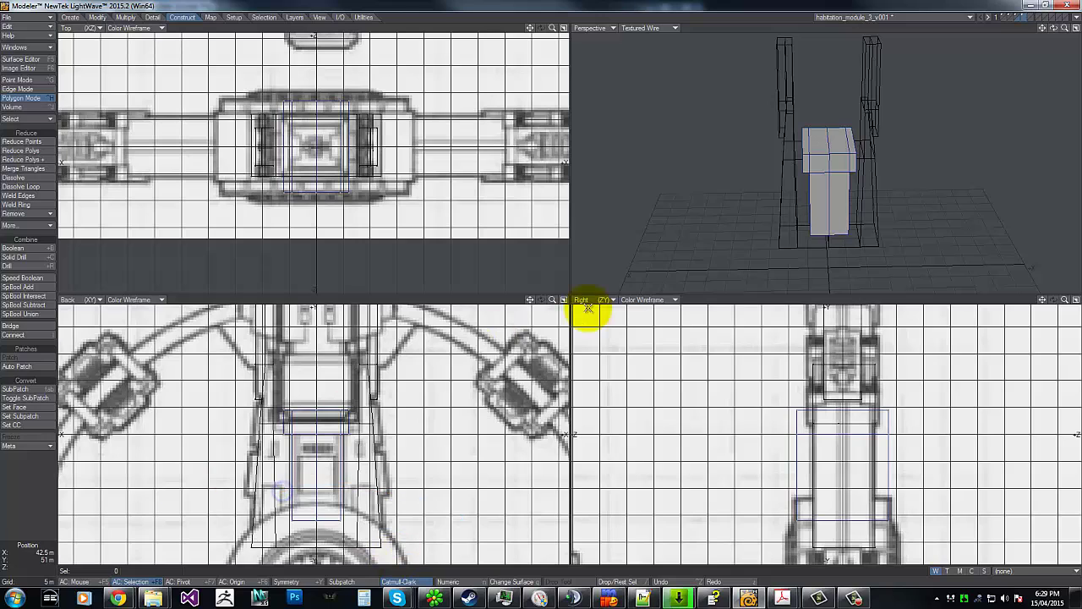
Draw a box over the lower panel on the arm's negative X side and stretch its Z depth across the lower body in the Right view.
drag(1053, 29, 541, 288)
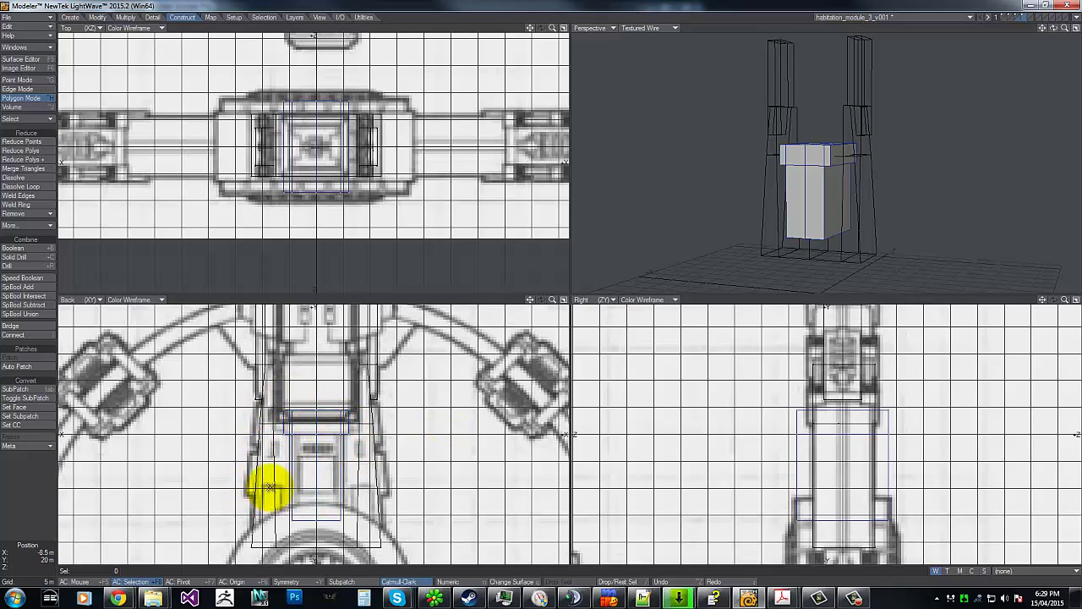
key(shift+x)
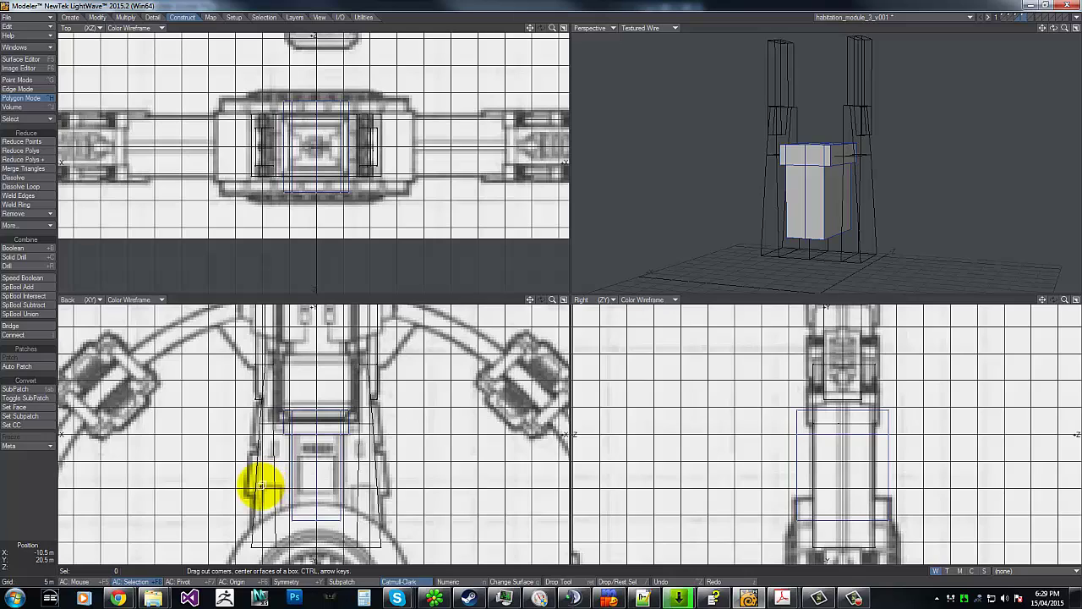
drag(259, 487, 276, 532)
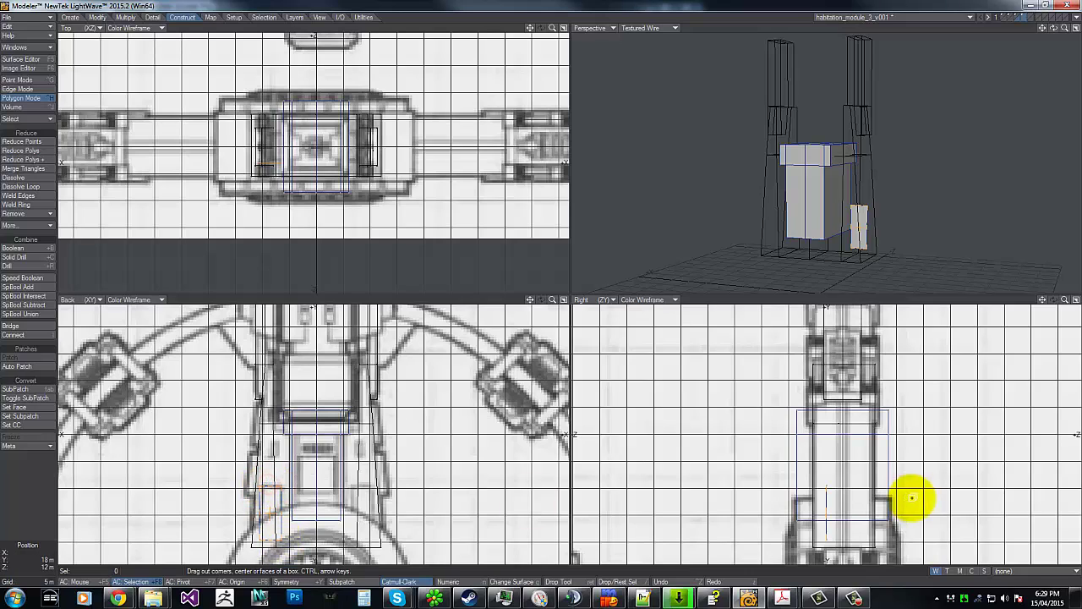
drag(804, 512, 883, 512)
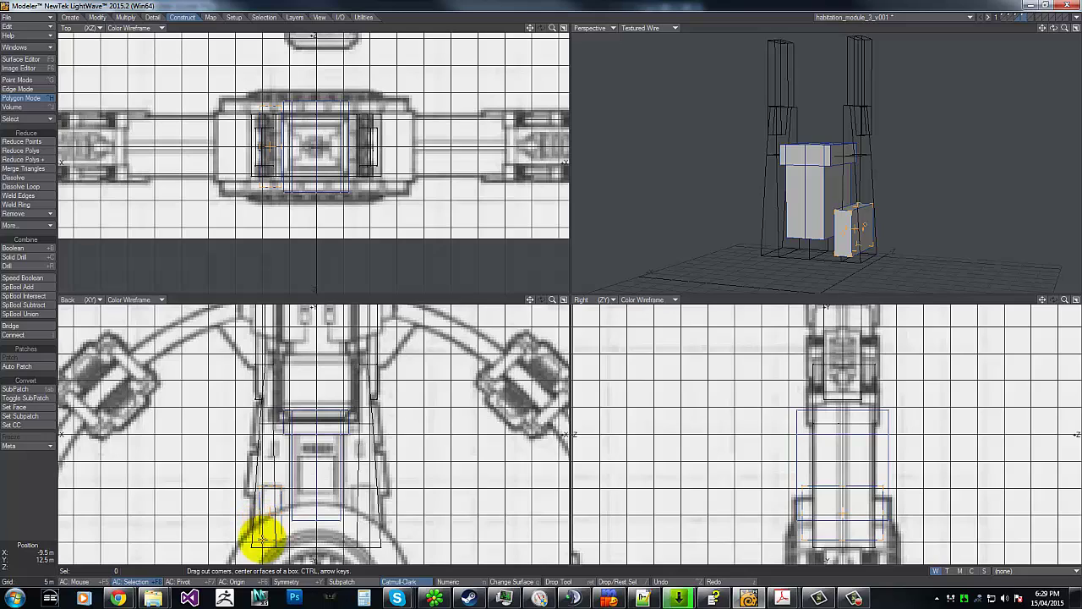
Select the lower panel box's two bottom outer points and shift them slightly outward along X to match the arm's taper.
key(ctrl+g)
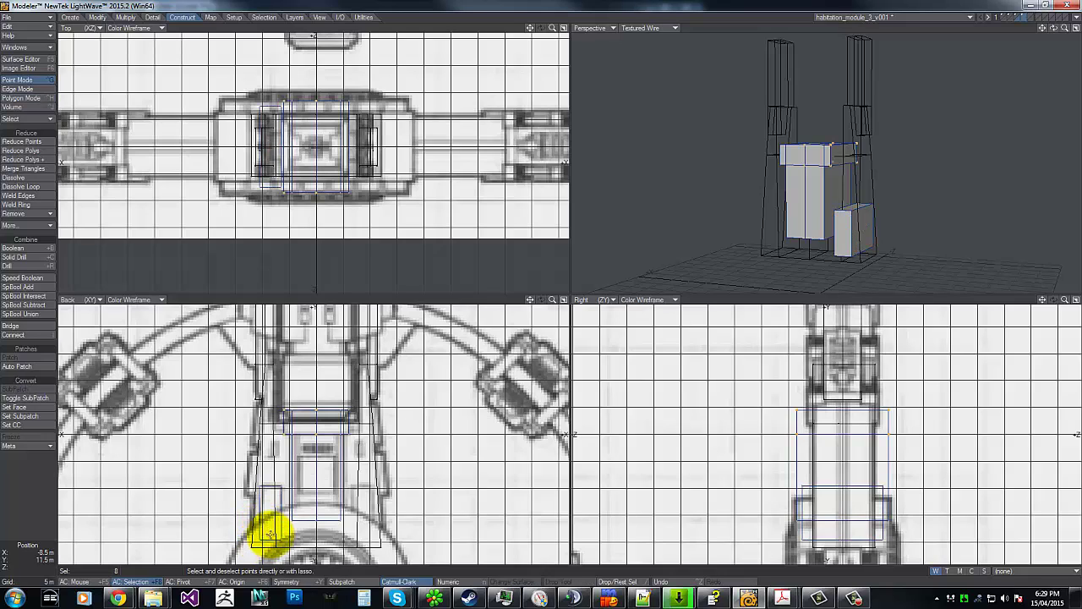
click(259, 538)
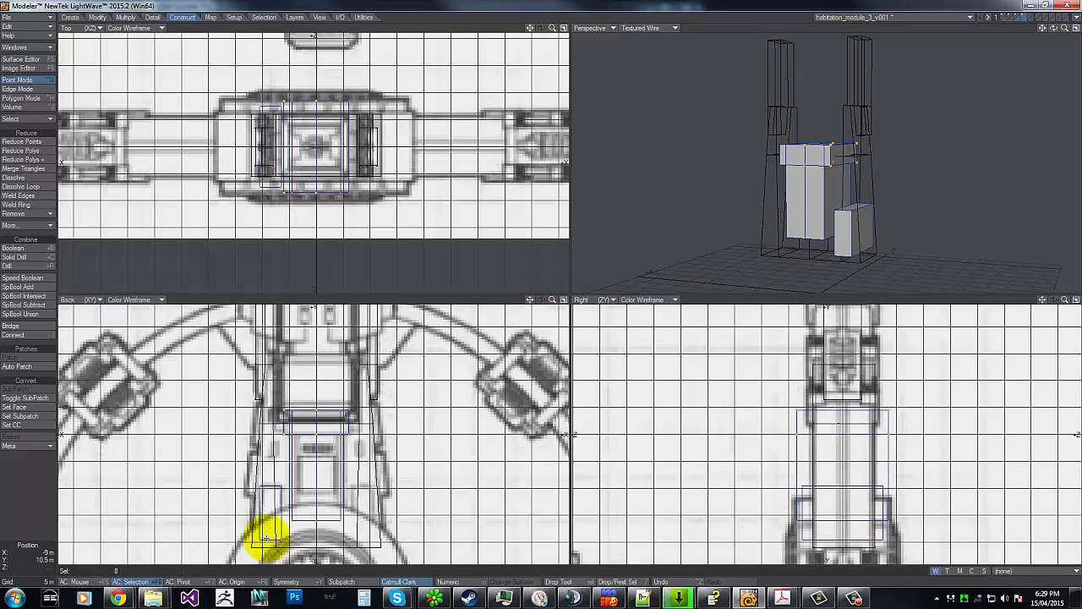
key(t)
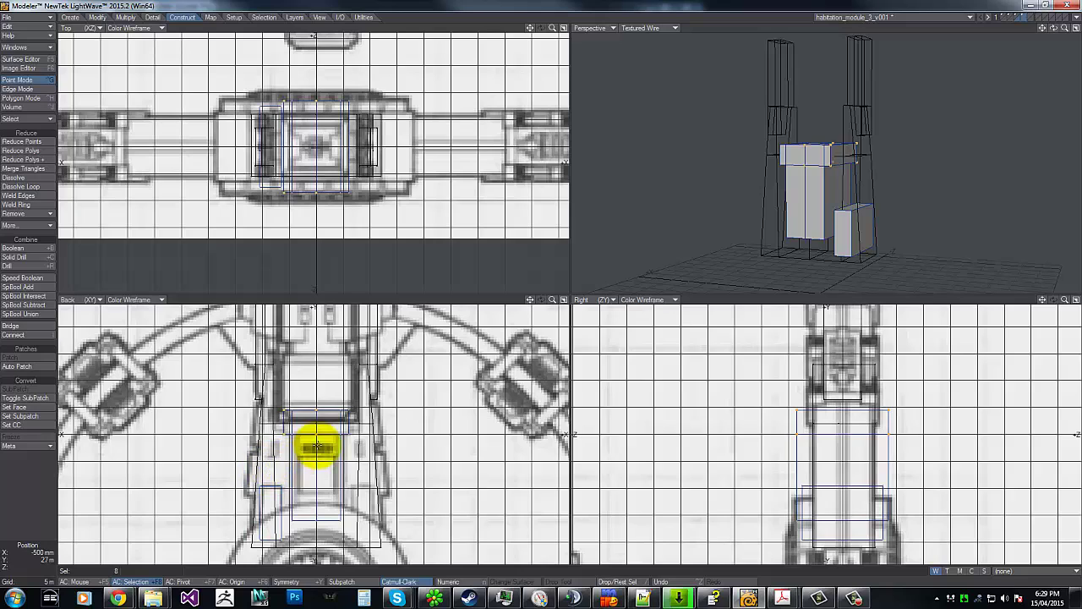
click(266, 534)
key(ctrl+z)
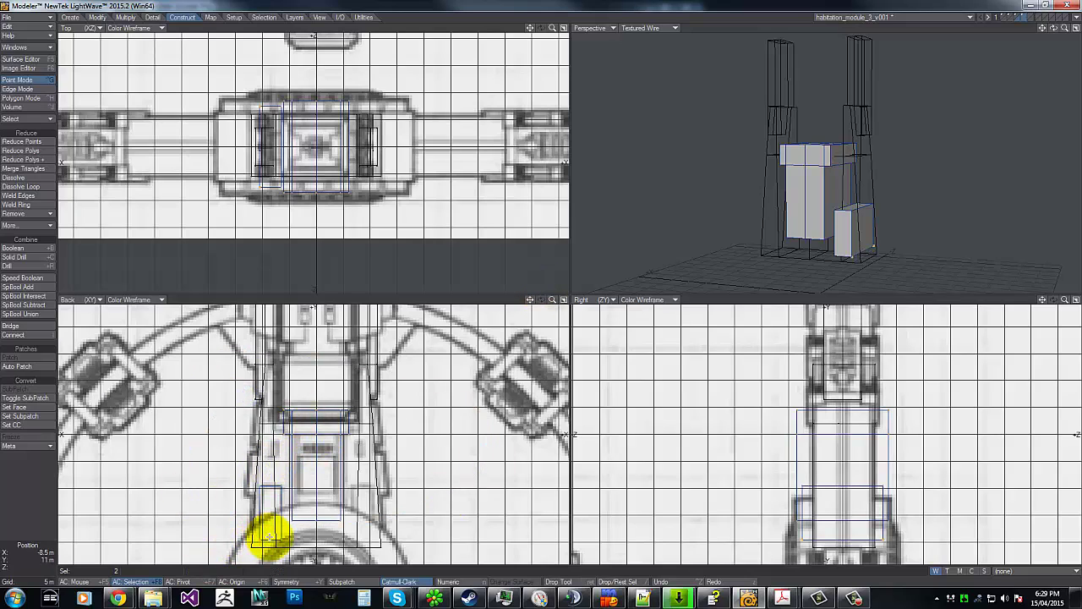
drag(269, 537, 266, 537)
key(Return)
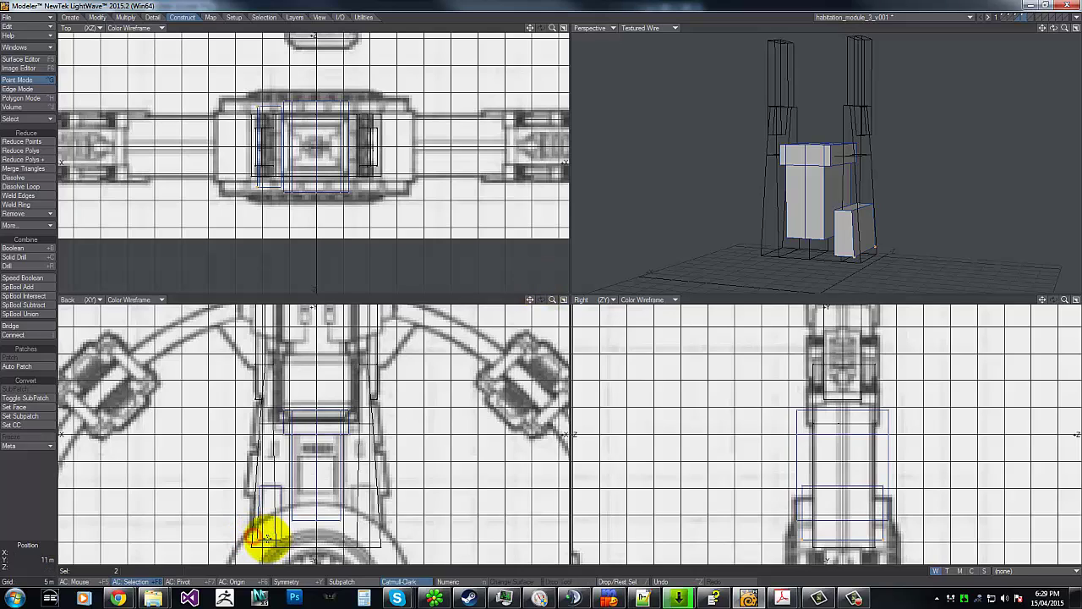
click(260, 538)
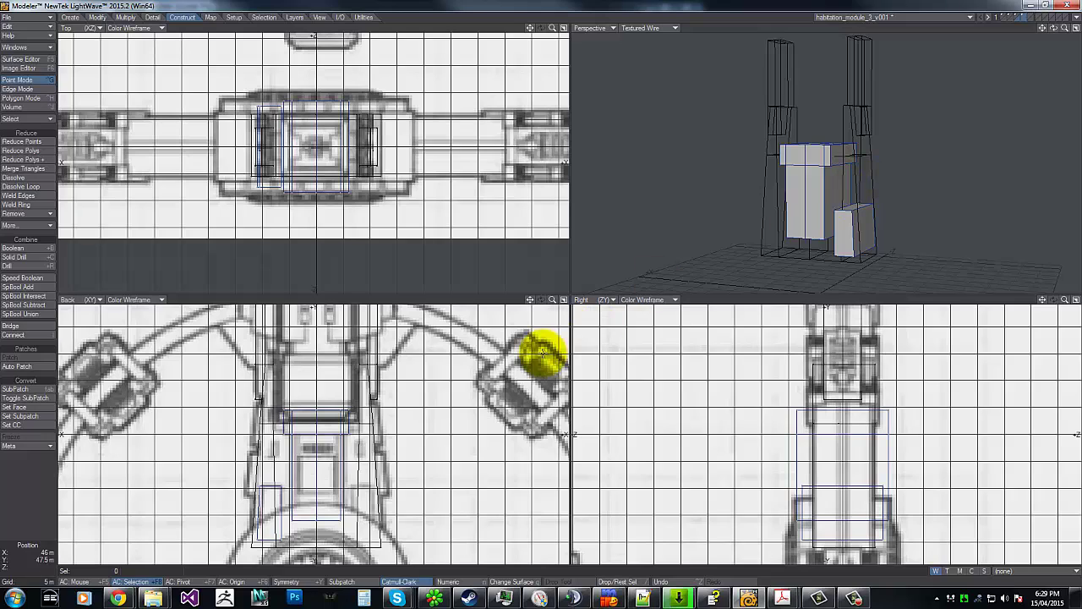
Select all polygons of the tapered panel box, mirror them across the vertical centreline at X 0 m, and clear the selection.
key(ctrl+j)
click(274, 505)
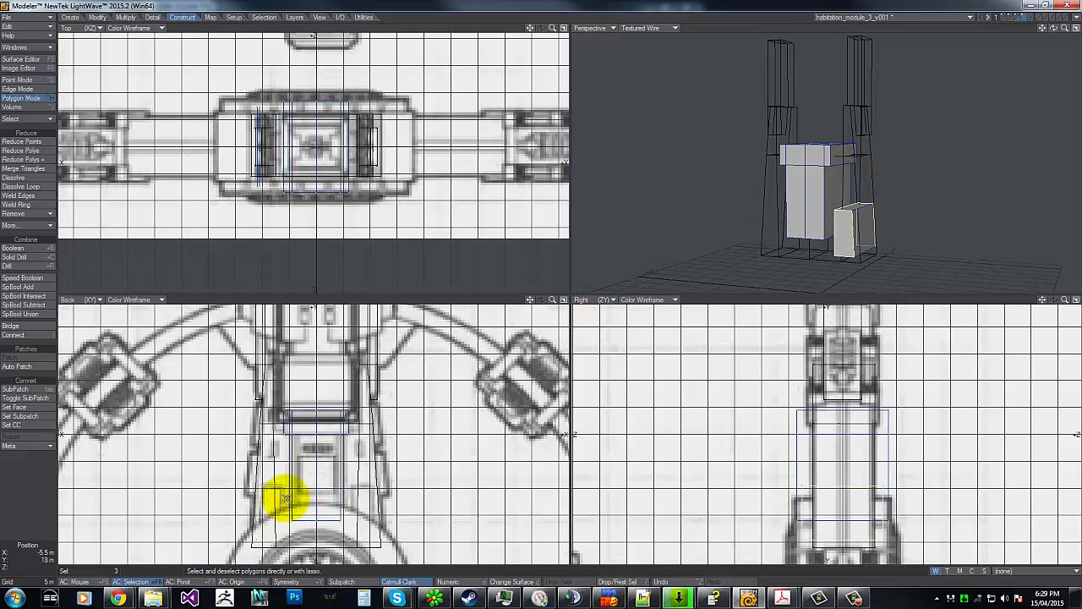
key(shift+v)
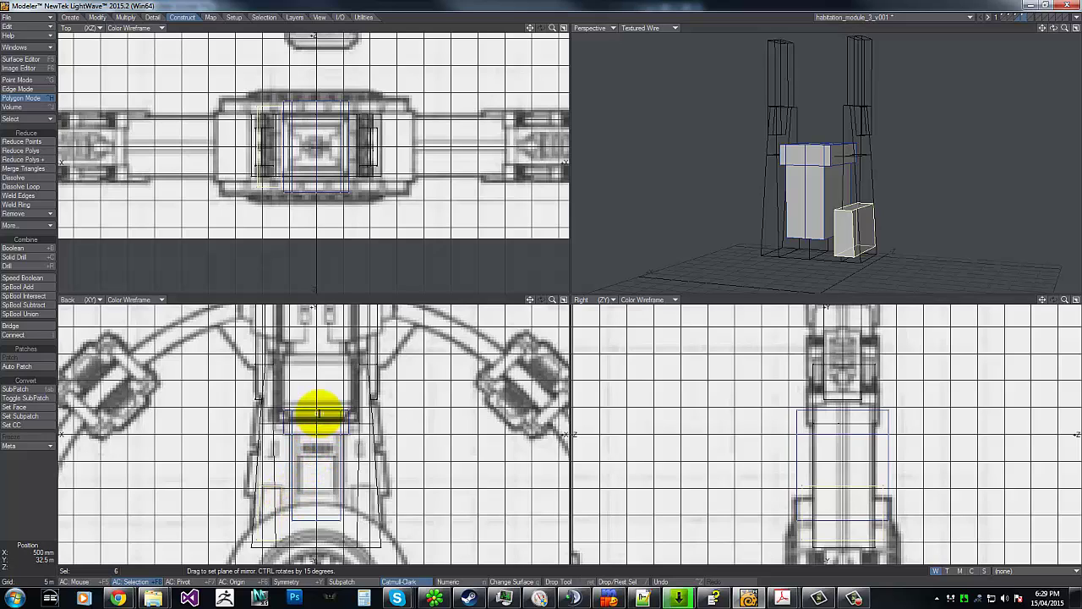
ctrl+drag(316, 366, 324, 551)
key(Return)
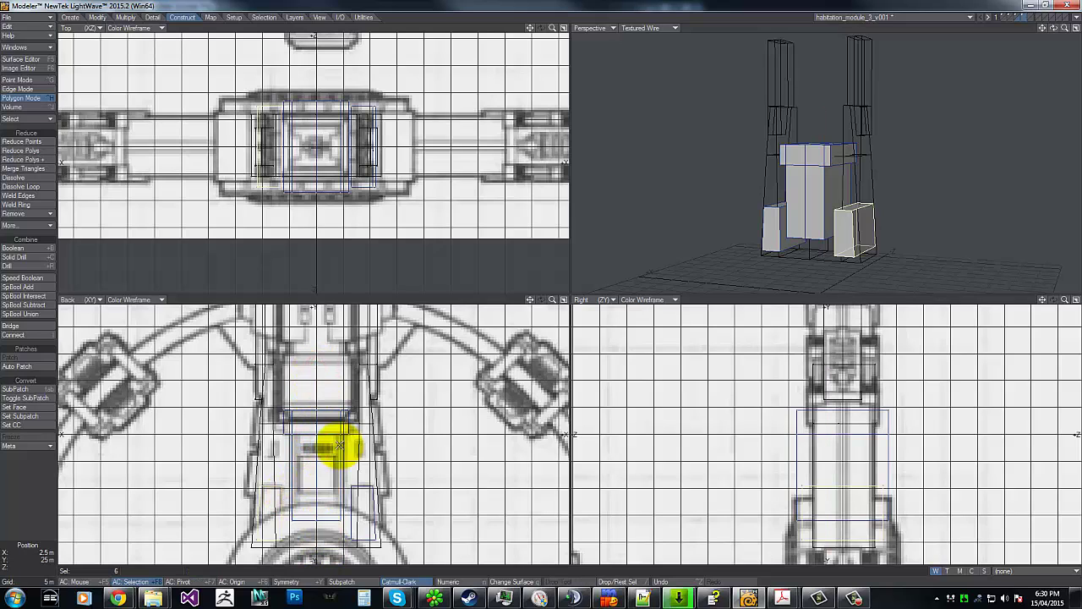
mouse_move(229, 452)
right_down()
mouse_move(217, 527)
mouse_move(434, 422)
right_up()
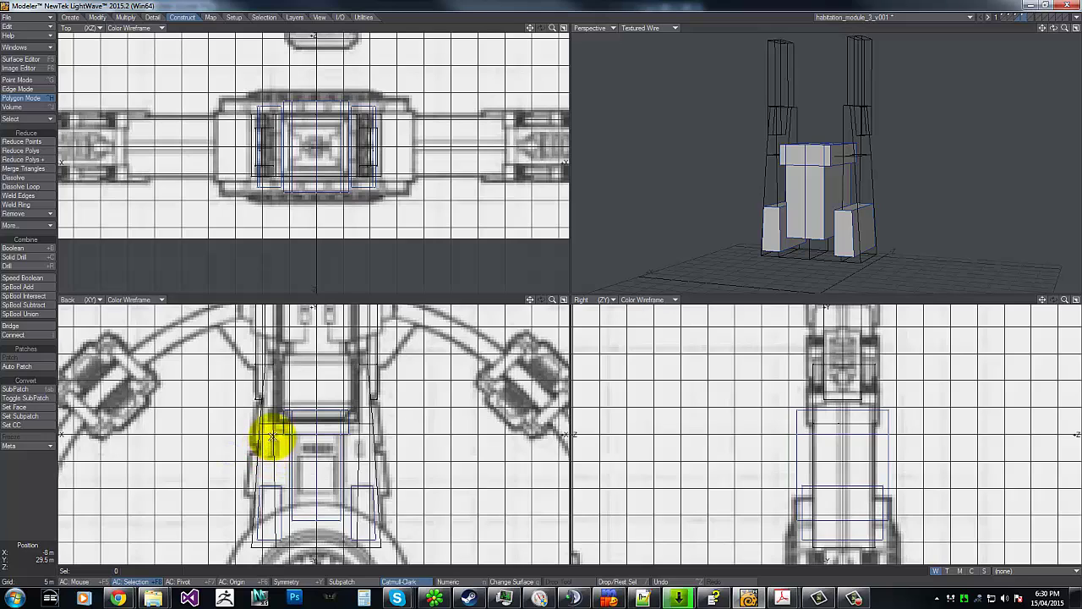
Draw a box about 1.5 m wide and 3.5 m high over the negative X side slot, extending its depth past both faces of the arm.
key(shift+x)
drag(270, 439, 275, 454)
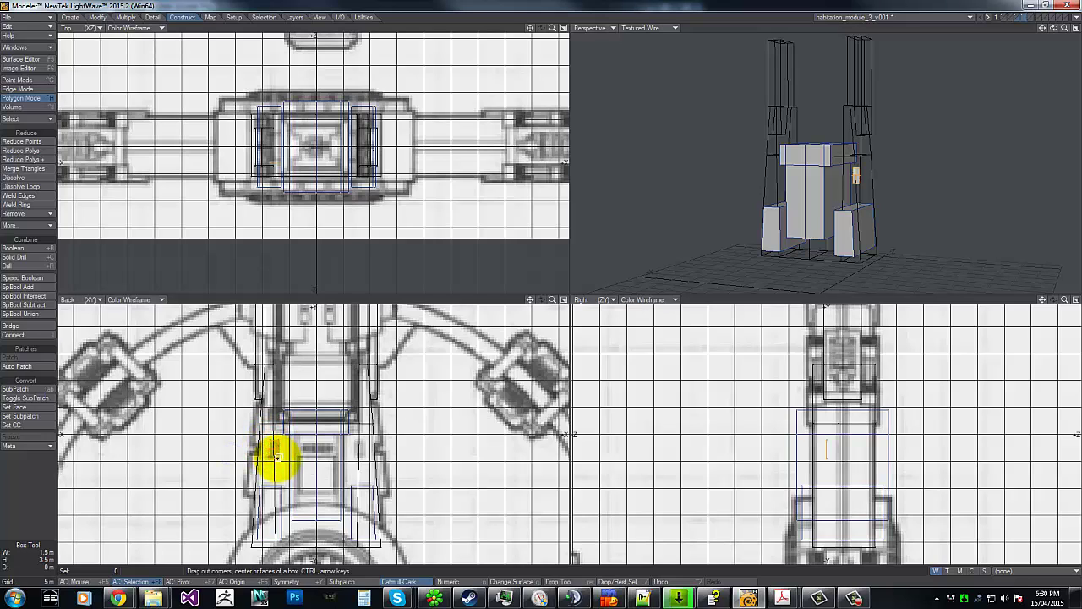
drag(812, 446, 778, 449)
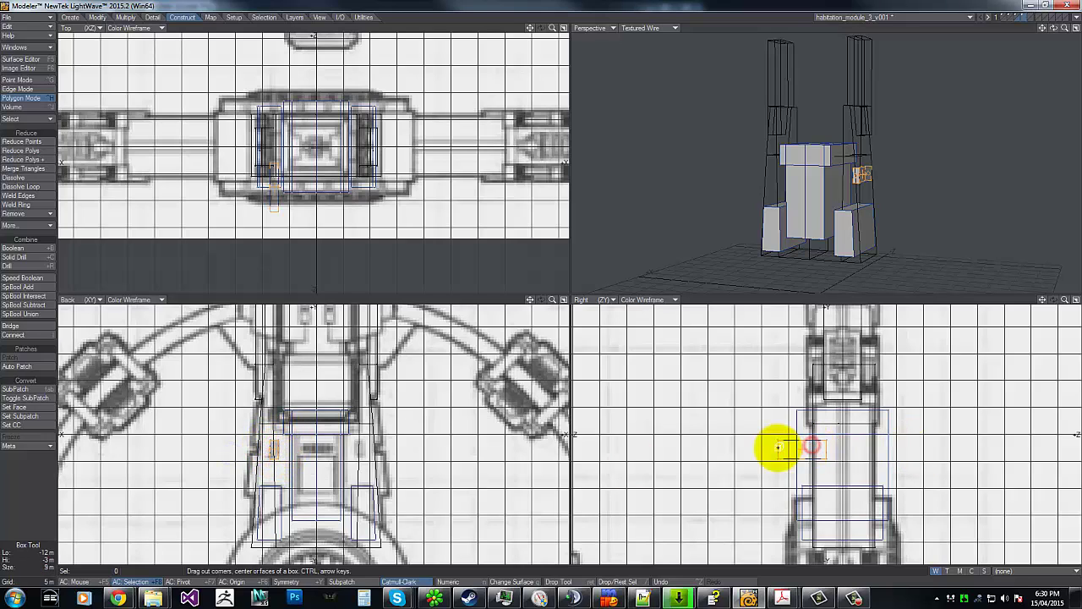
drag(876, 453, 895, 450)
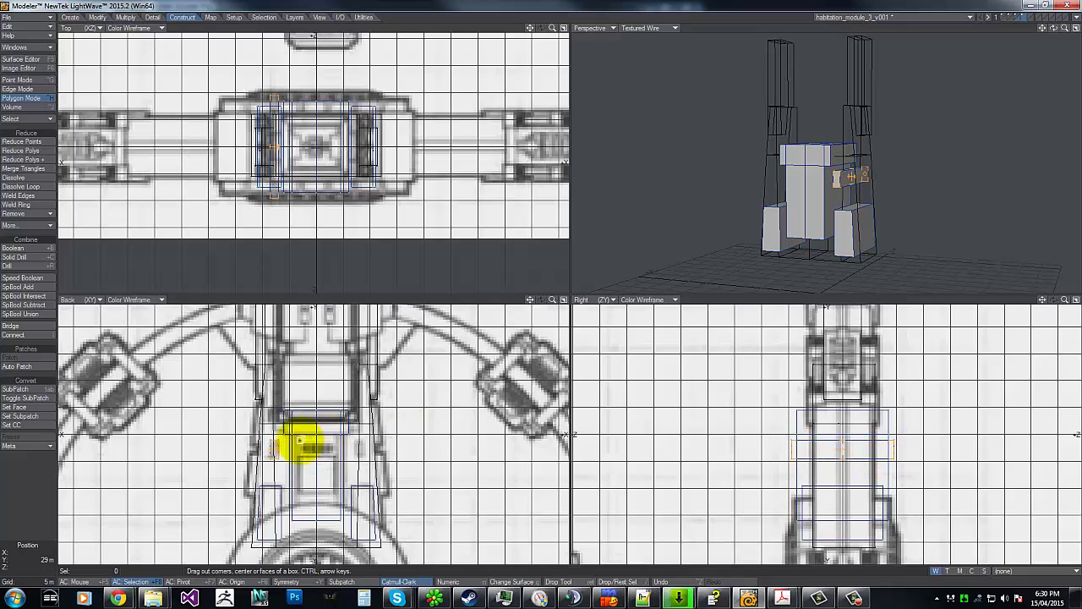
Shift the slot box's two bottom outer points slightly outward along X to follow the slot's slanted edge.
mouse_move(554, 300)
mouse_down()
mouse_move(545, 288)
mouse_move(546, 305)
mouse_up()
key(ctrl+g)
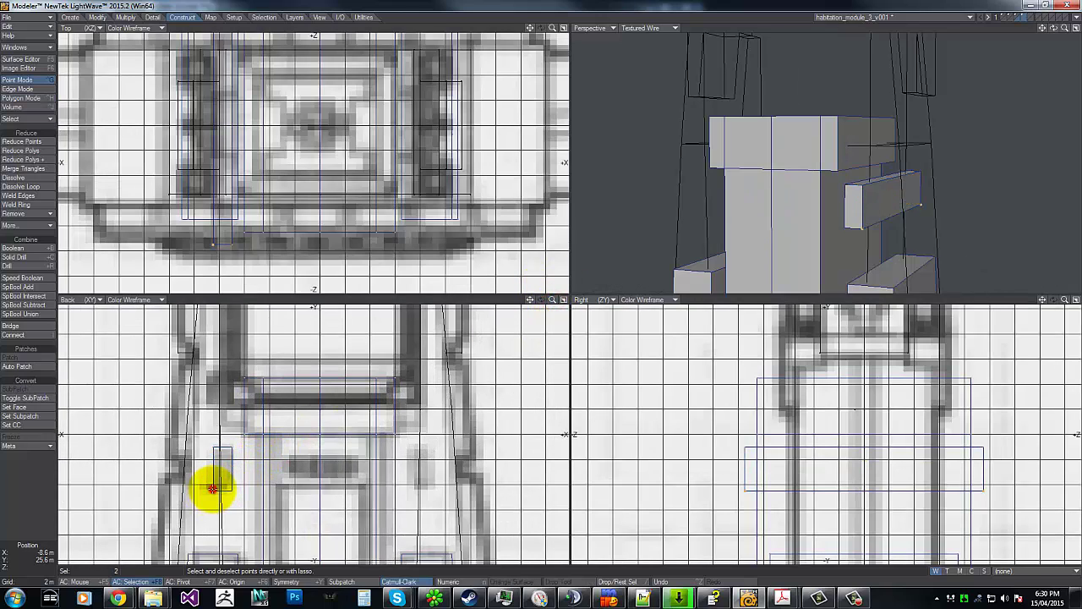
click(213, 489)
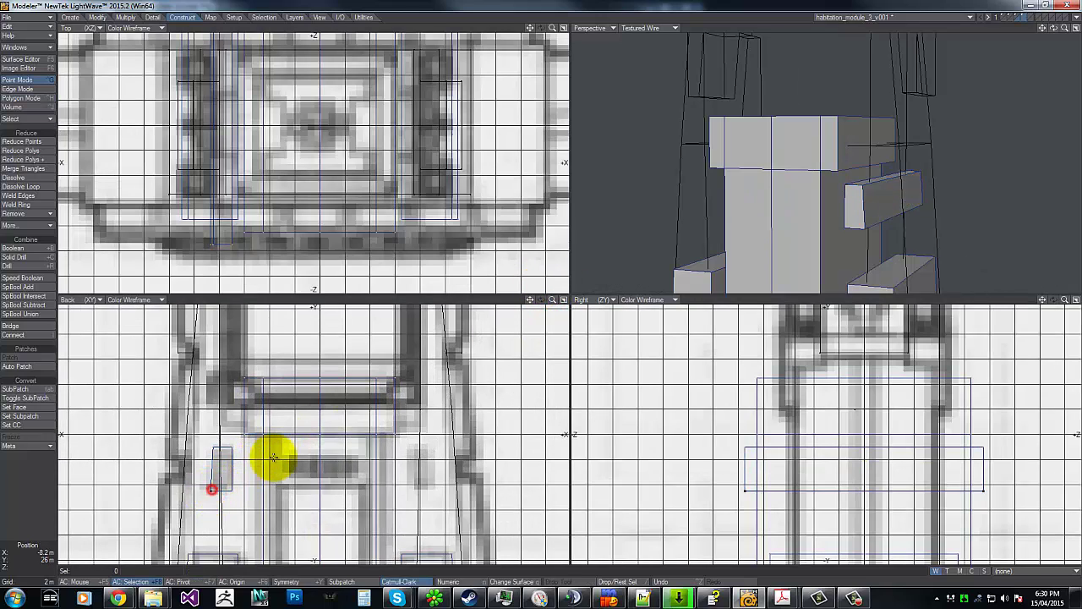
mouse_move(551, 295)
mouse_down()
mouse_move(537, 285)
mouse_move(545, 279)
mouse_move(534, 290)
mouse_move(541, 284)
mouse_up()
click(274, 469)
drag(275, 470, 385, 487)
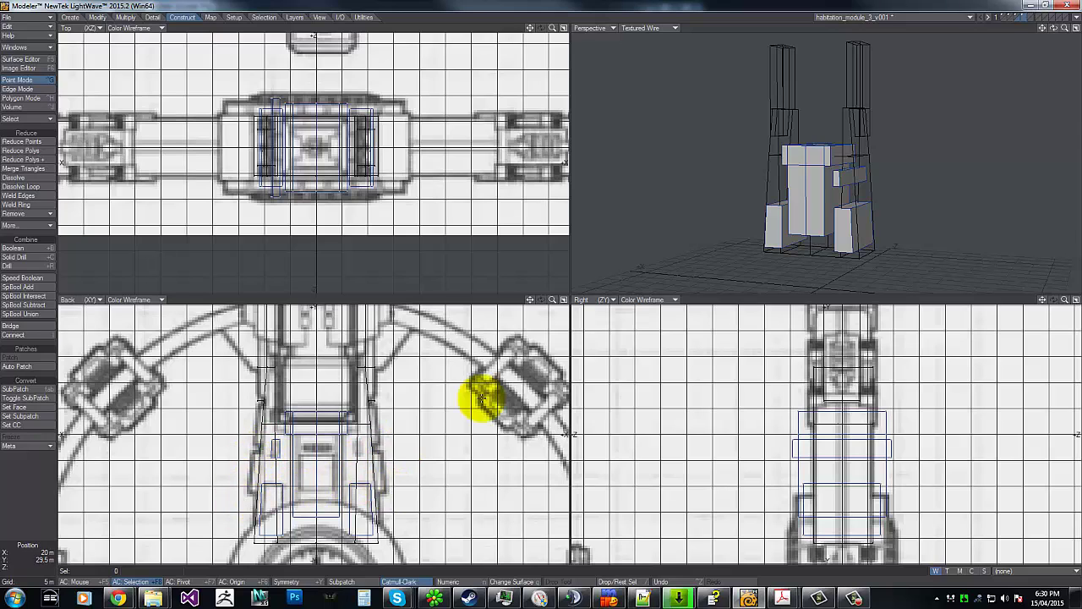
Draw a box about 9 m wide and 7.5 m high over the positive X side detail, adjusting its Z depth around the arm's centre.
key(shift+x)
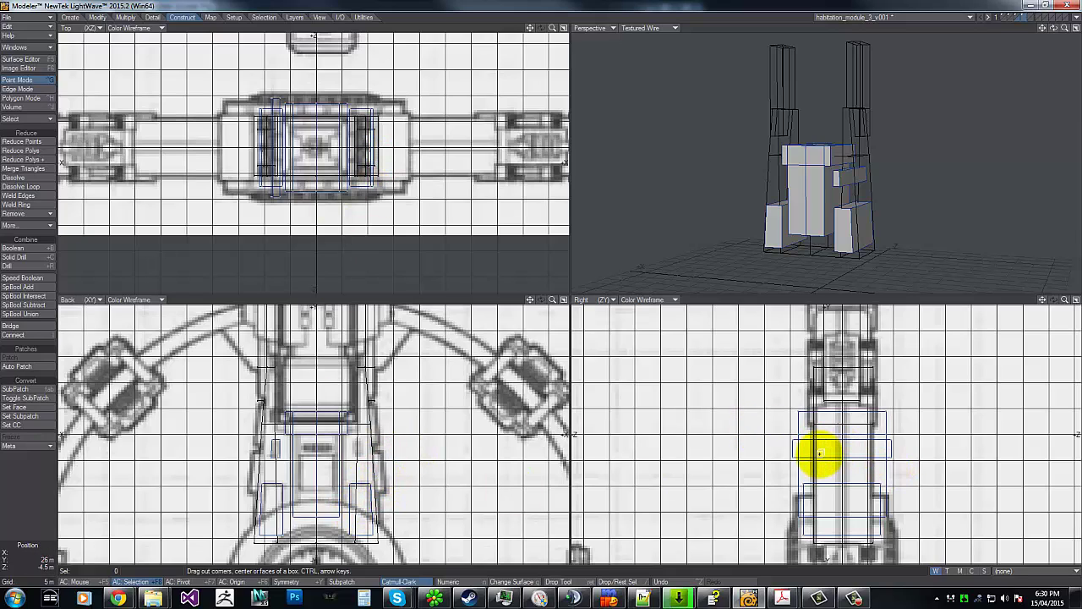
drag(340, 455, 383, 490)
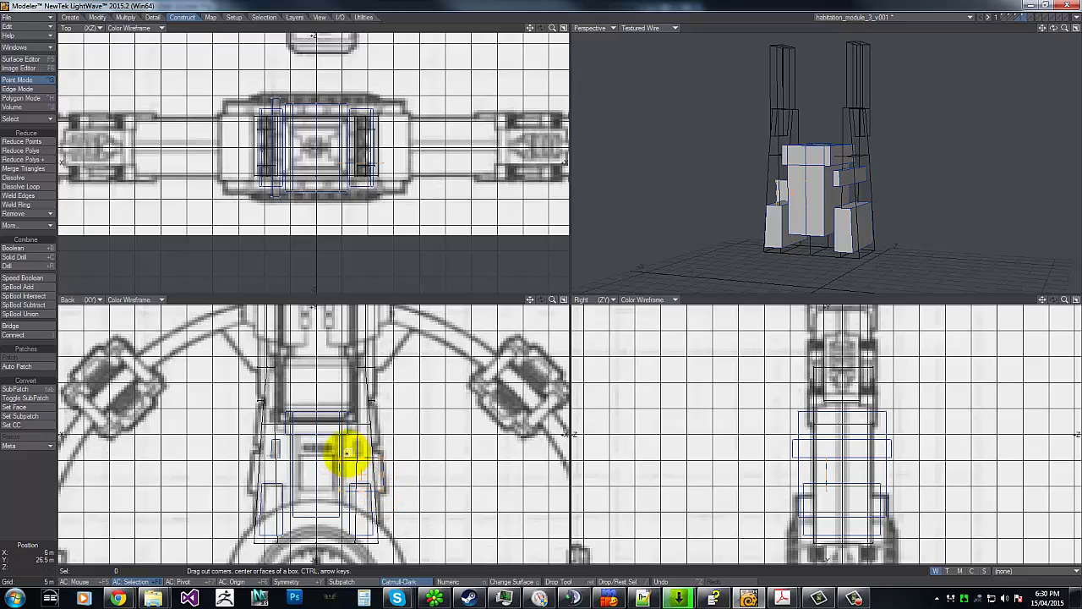
drag(347, 453, 340, 449)
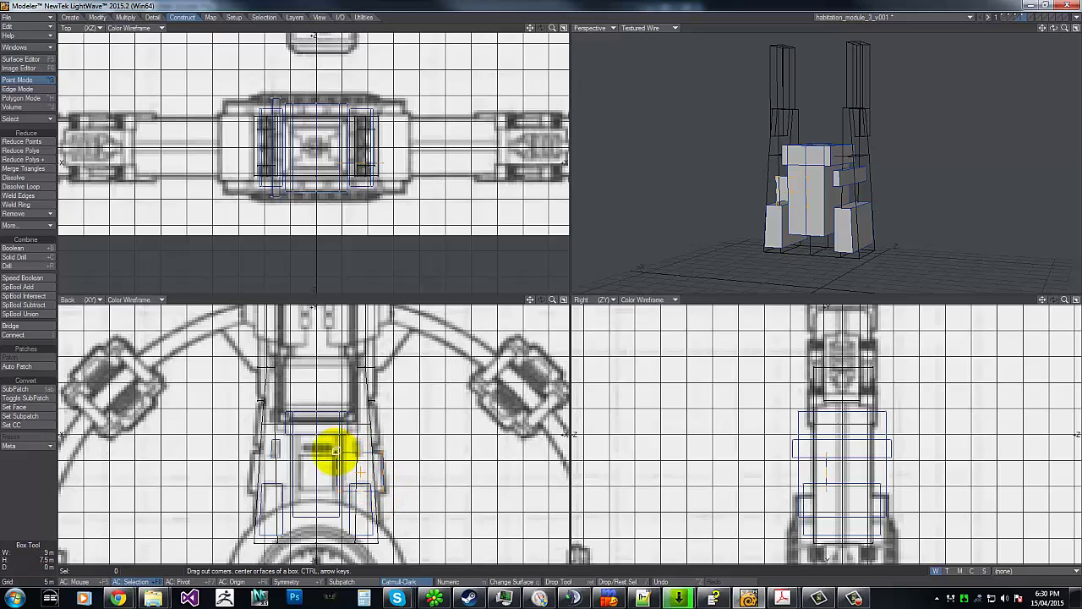
mouse_move(834, 466)
mouse_down()
mouse_move(865, 470)
mouse_move(846, 471)
mouse_up()
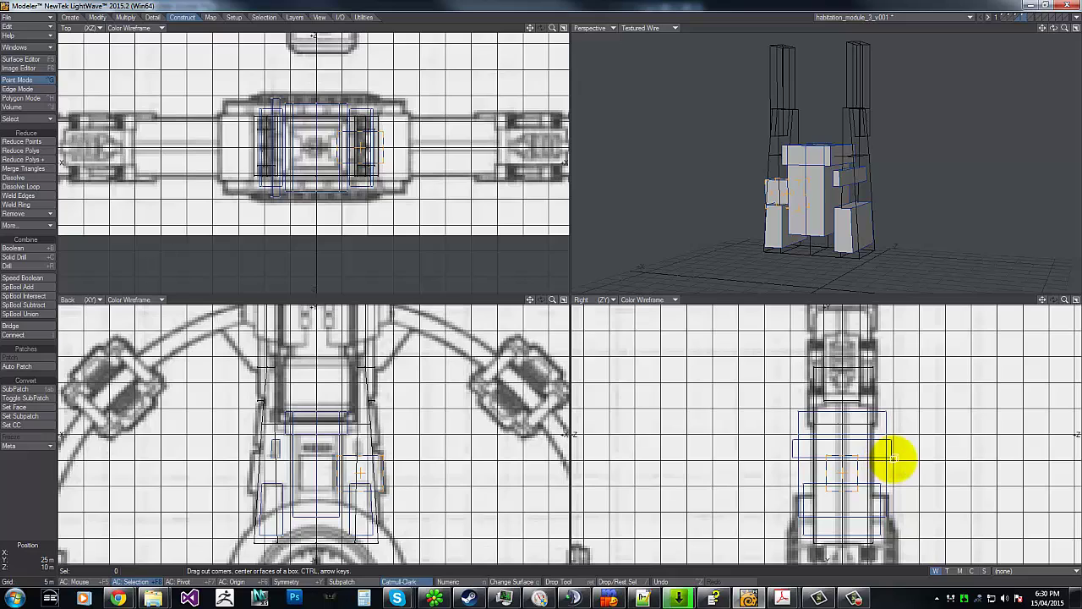
drag(871, 465, 867, 467)
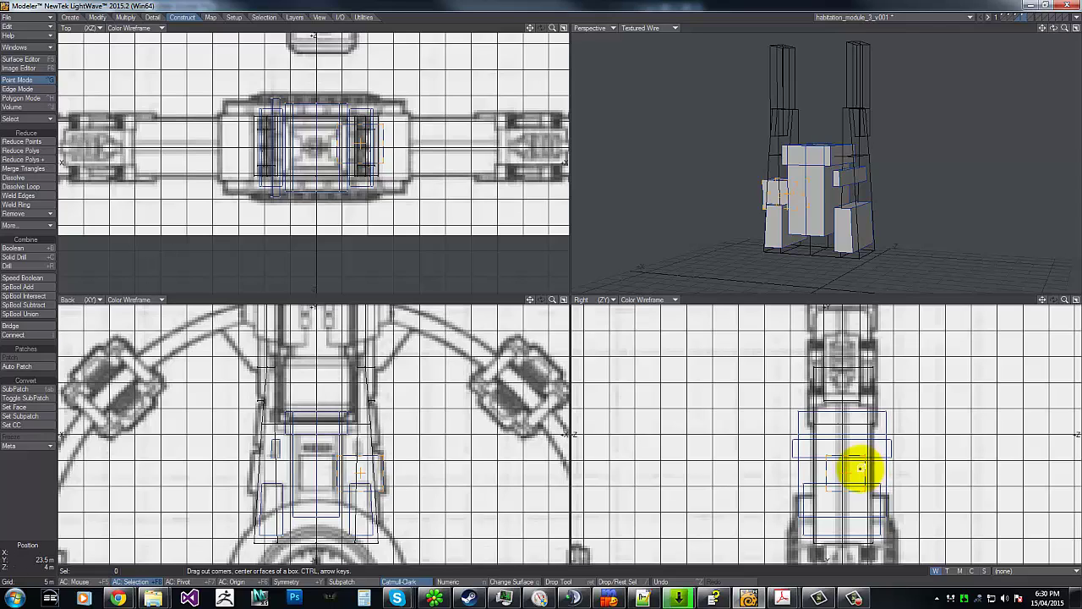
drag(816, 476, 826, 476)
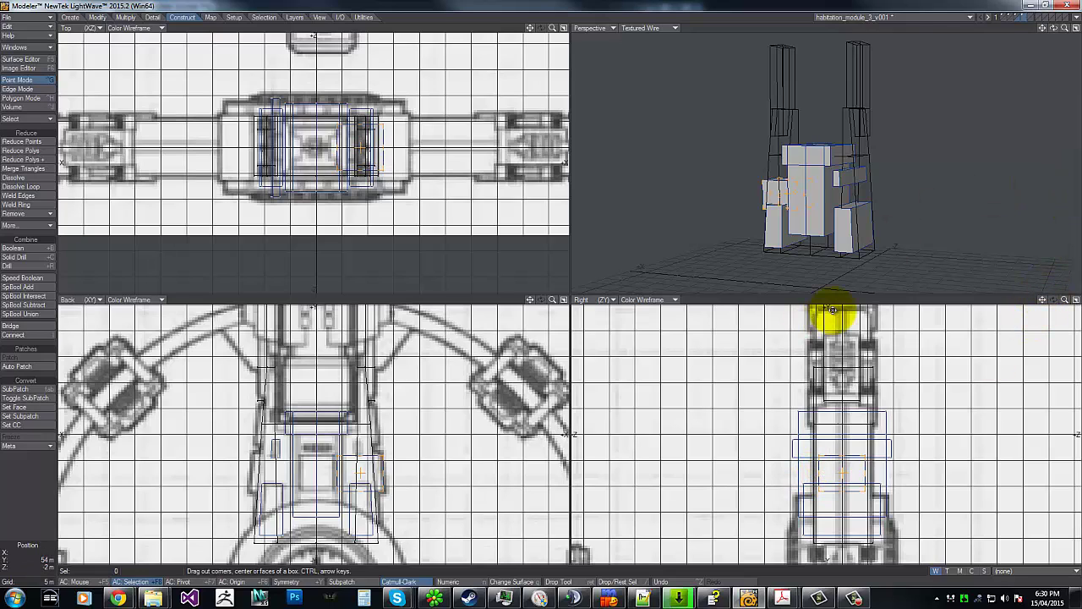
Switch to the Ships of the Fleet Vol. 1 PDF in Adobe Acrobat Pro and examine the carrier-type and destroyer-type centrifuge drawings.
key(alt+Tab)
click(554, 227)
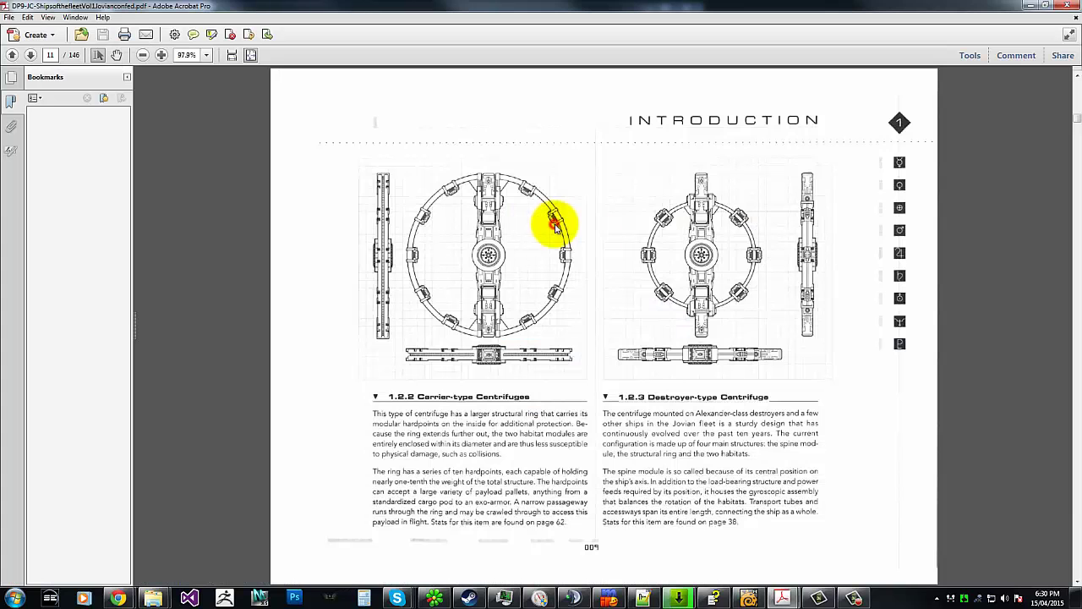
scroll(736, 277, down, 1)
scroll(736, 277, up, 2)
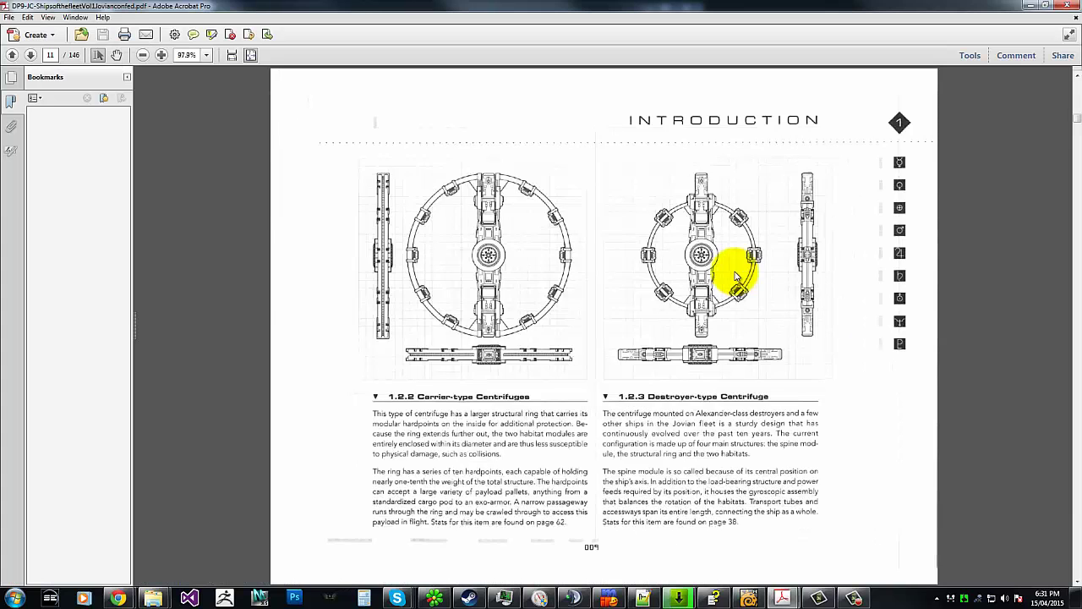
scroll(736, 276, down, 1)
Switch to the Ships of the Fleet Vol. 2 PDF and compare its enlarged Mk II Twin-Arm Centrifuge drawing on page 11 with the Vol. 1 drawings.
key(alt+Tab)
click(564, 229)
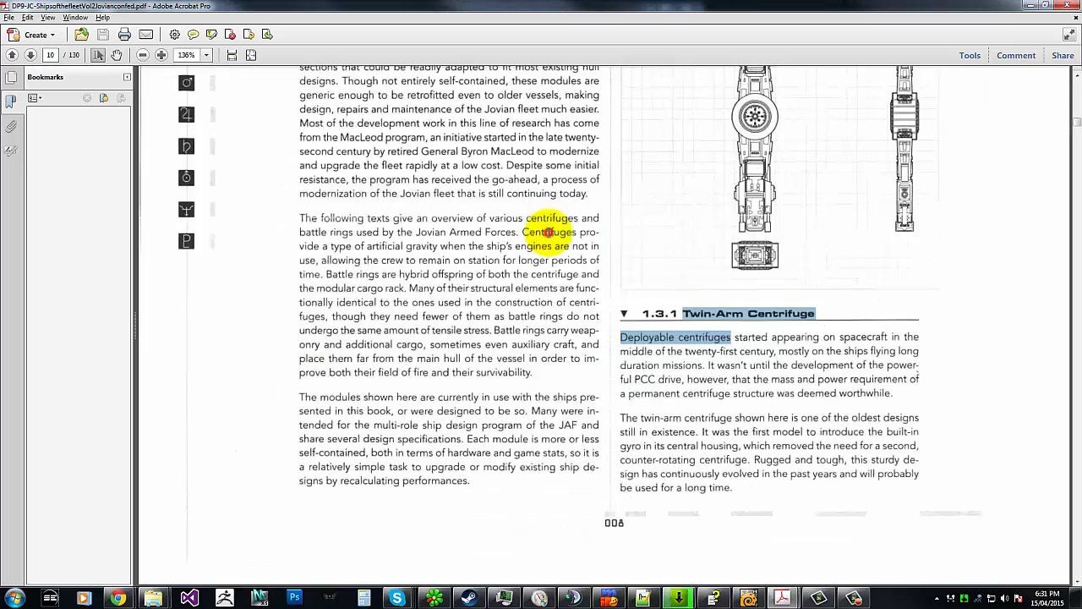
click(900, 235)
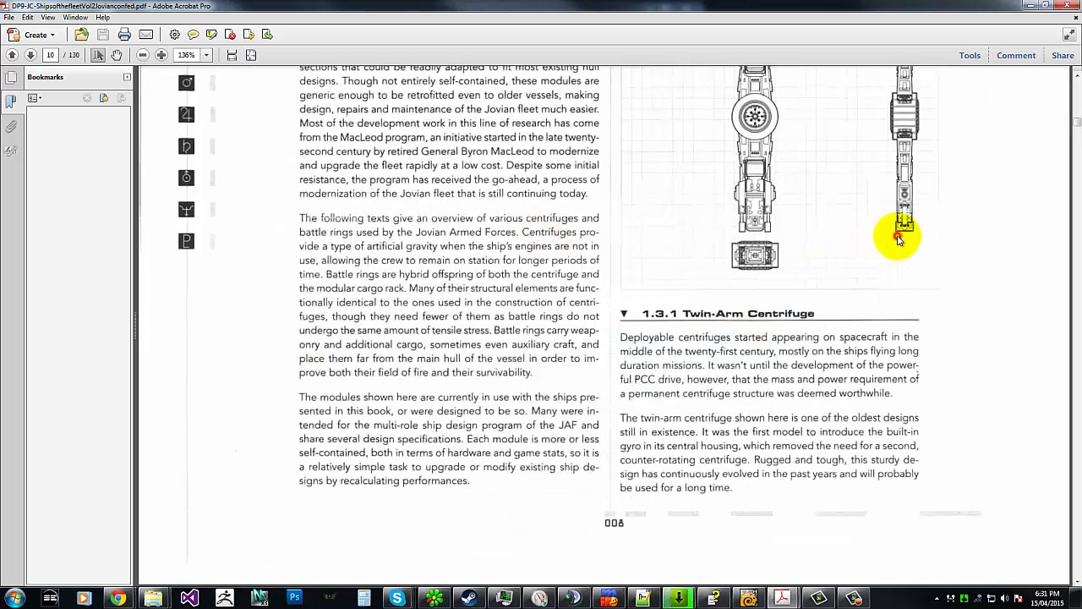
scroll(909, 199, up, 2)
scroll(905, 195, up, 1)
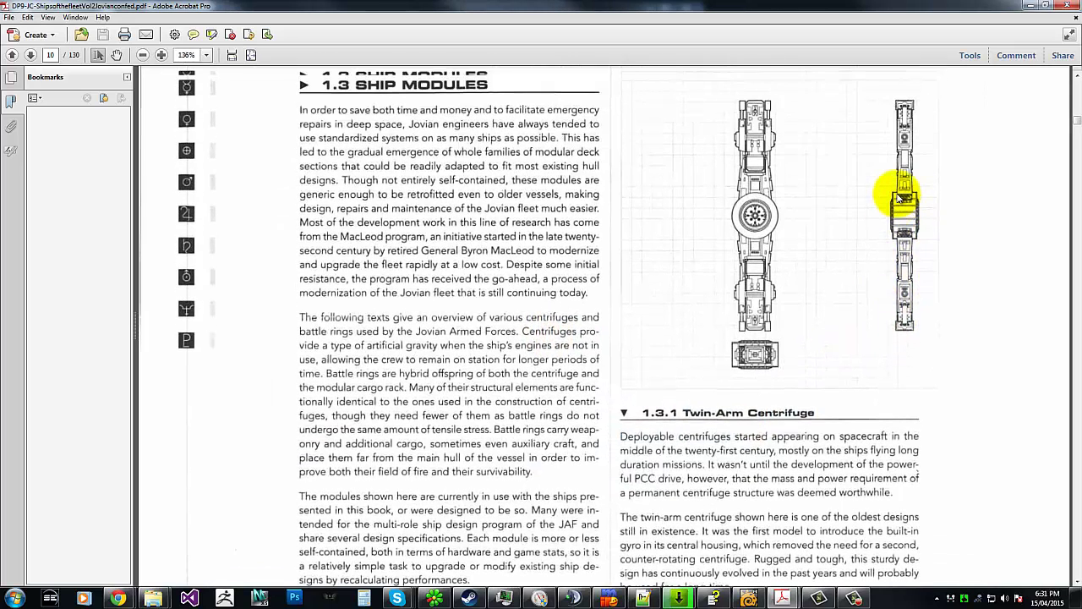
scroll(875, 234, down, 10)
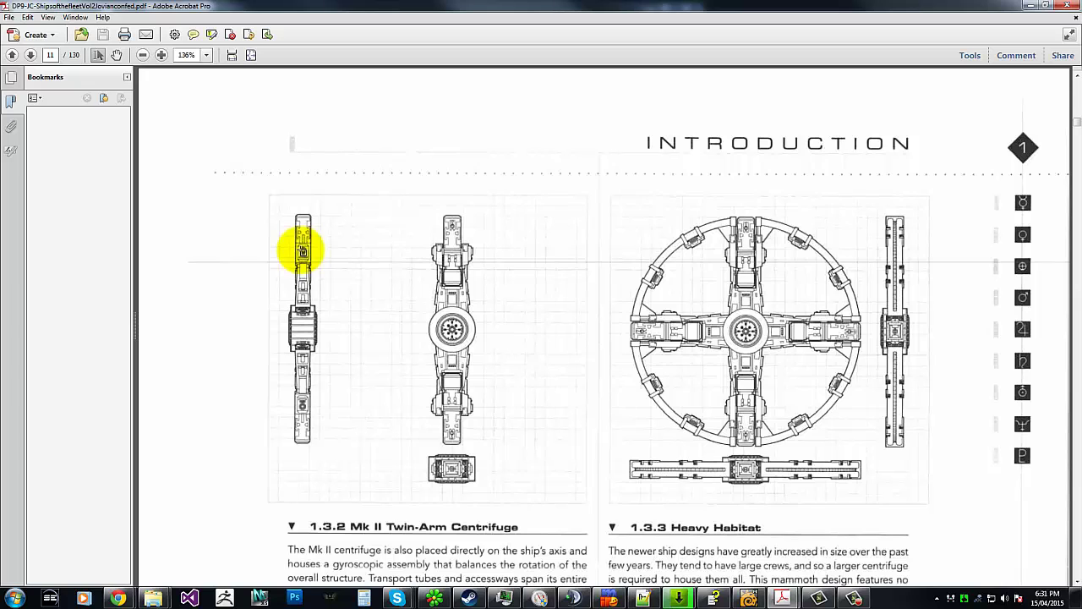
ctrl+scroll(303, 249, up, 5)
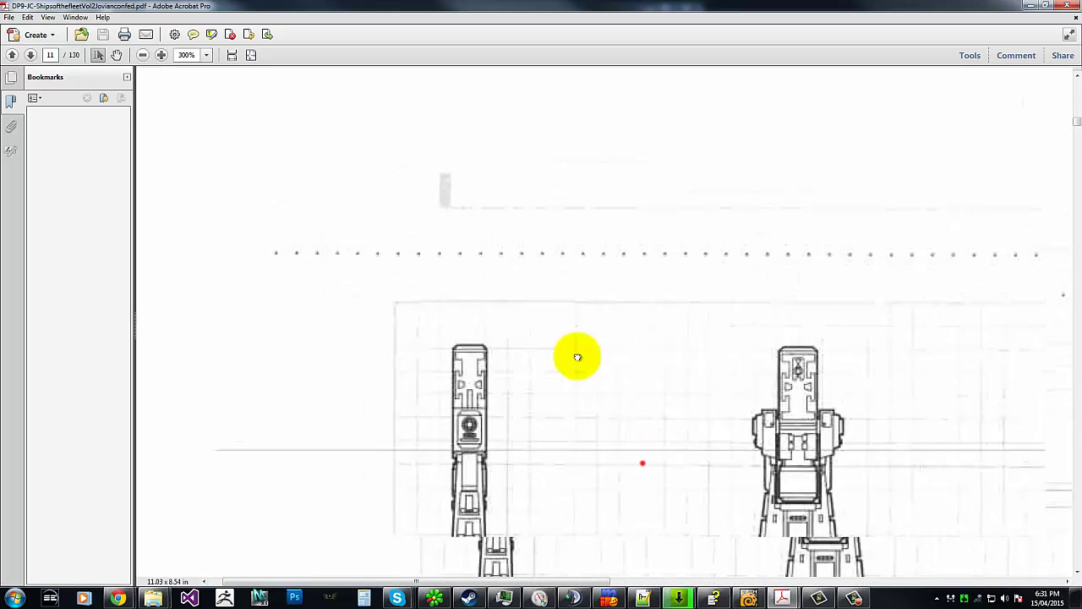
drag(577, 356, 429, 189)
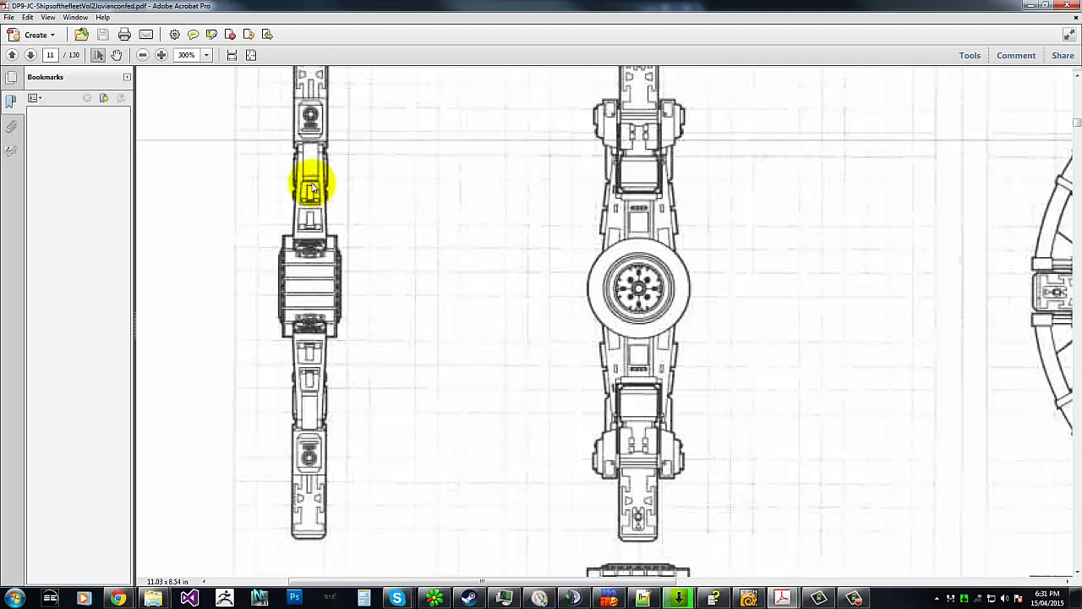
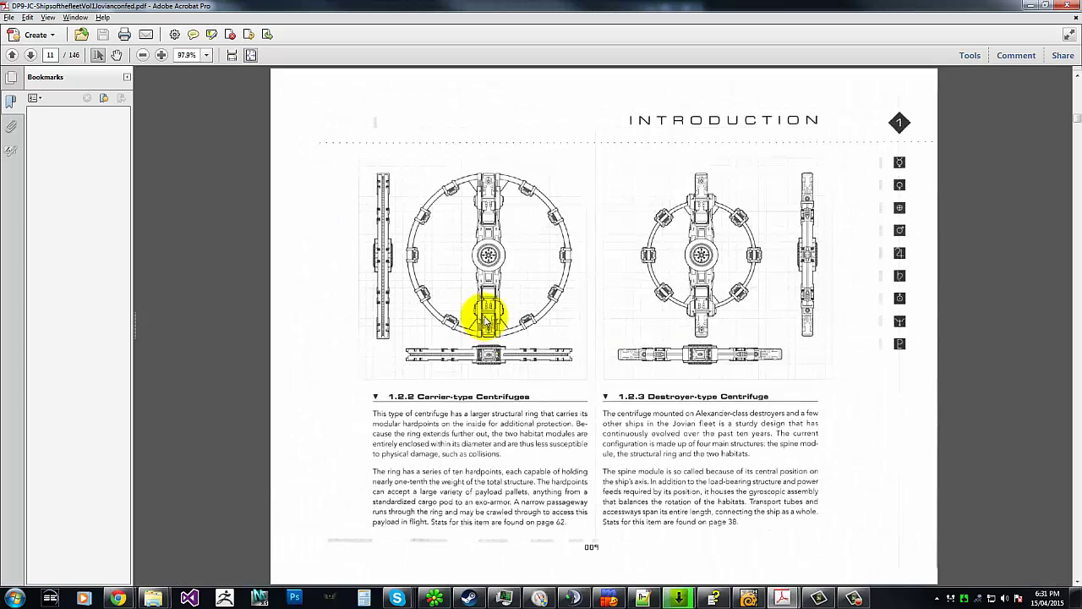
key(alt+Tab)
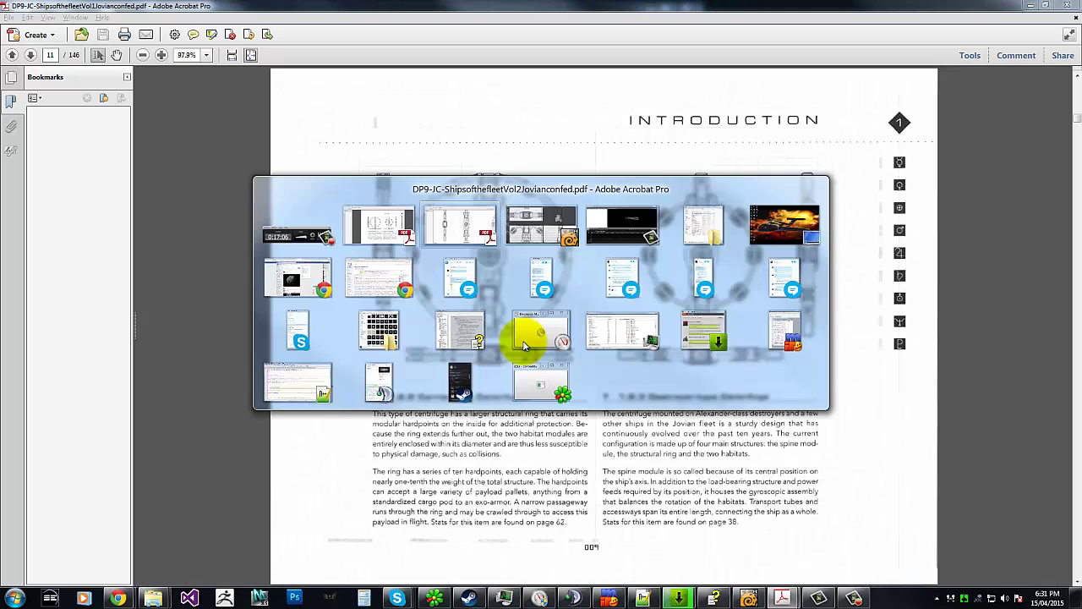
click(382, 220)
key(alt+Tab)
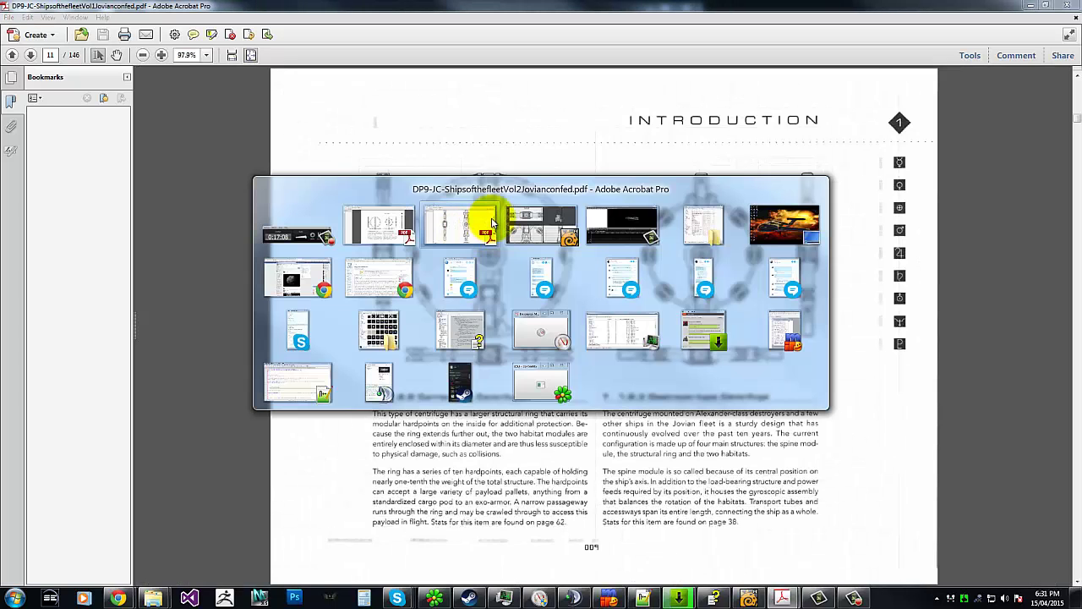
click(386, 224)
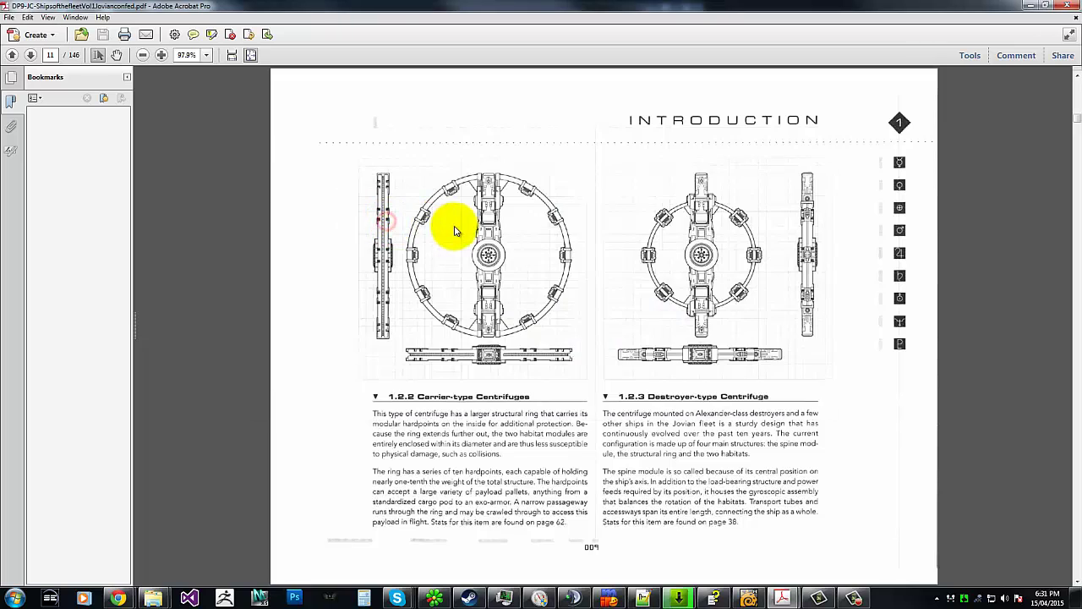
Return to LightWave Modeler and nudge the positive X side detail box along Z to centre it on the arm.
key(alt+Tab)
click(539, 224)
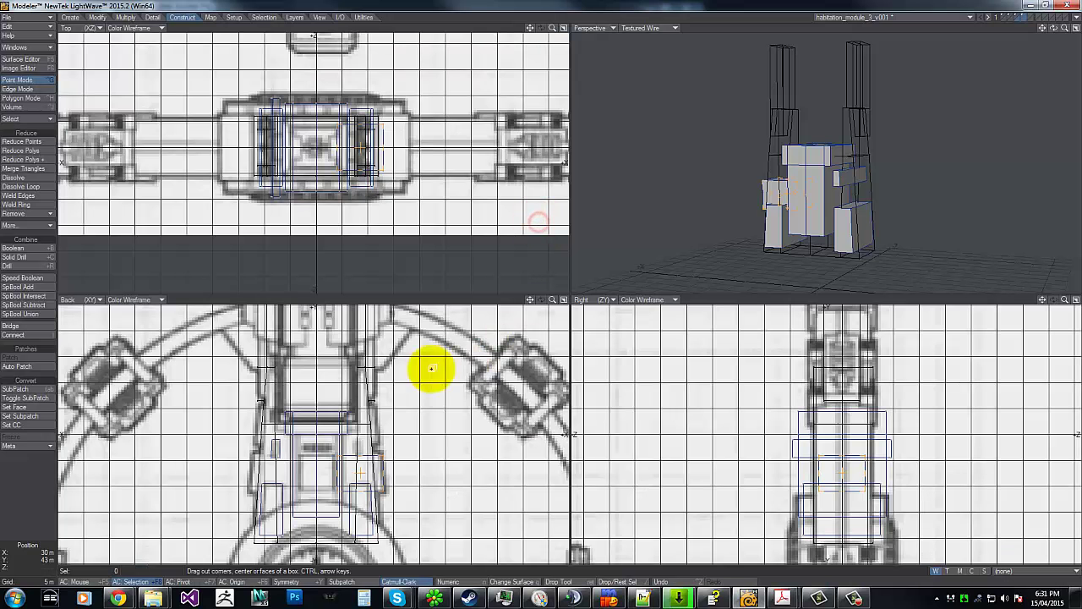
mouse_move(835, 479)
mouse_down()
mouse_move(812, 486)
mouse_move(865, 495)
mouse_move(821, 492)
mouse_move(829, 478)
mouse_up()
Check the side view of the Mk II Twin-Arm Centrifuge in the Vol. 2 PDF against the modelled arm.
key(alt+Tab)
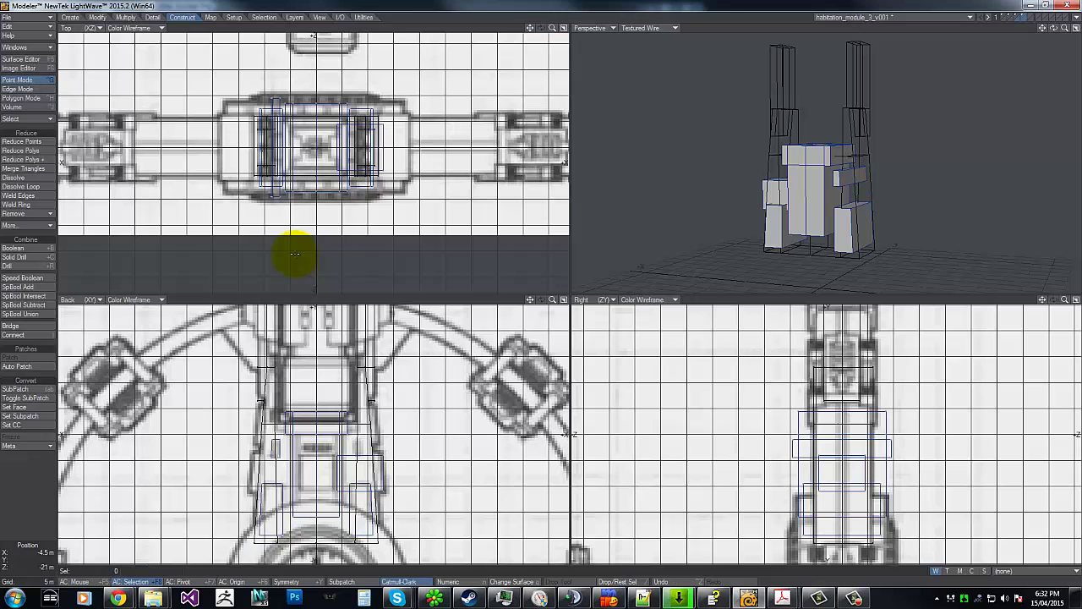
key(alt+Tab)
key(alt+Tab)
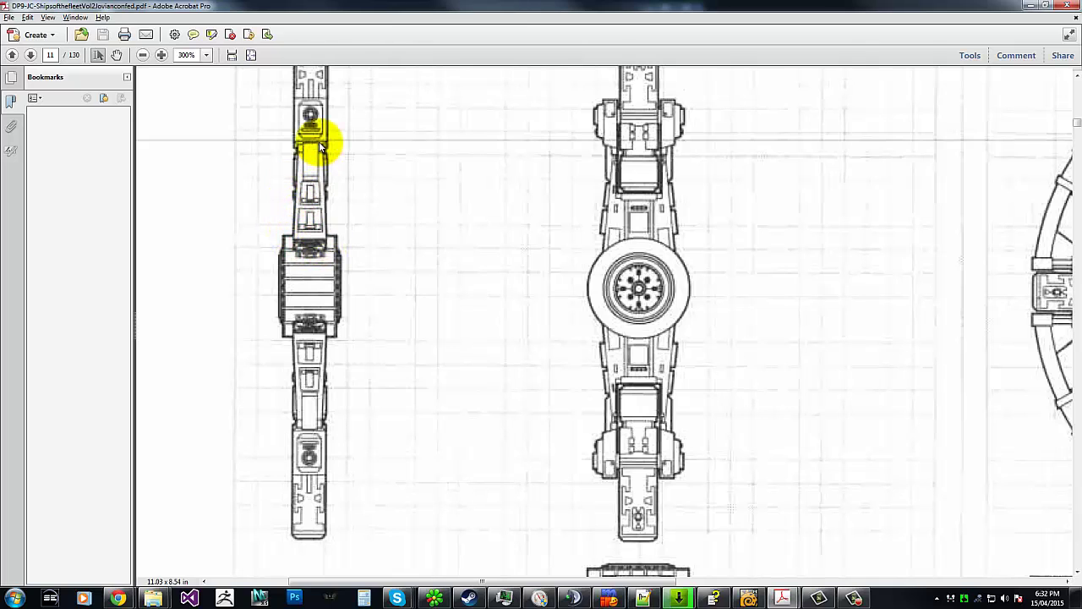
key(alt+Tab)
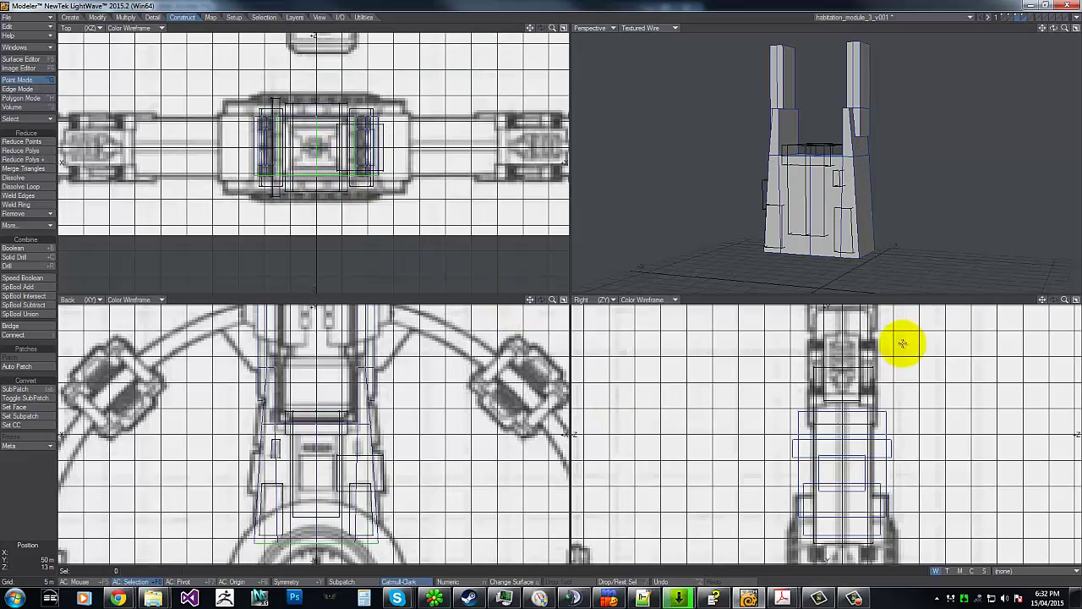
Select the arm's points at about 43 m and 31.5 m height and scale them inward along Z.
key(g)
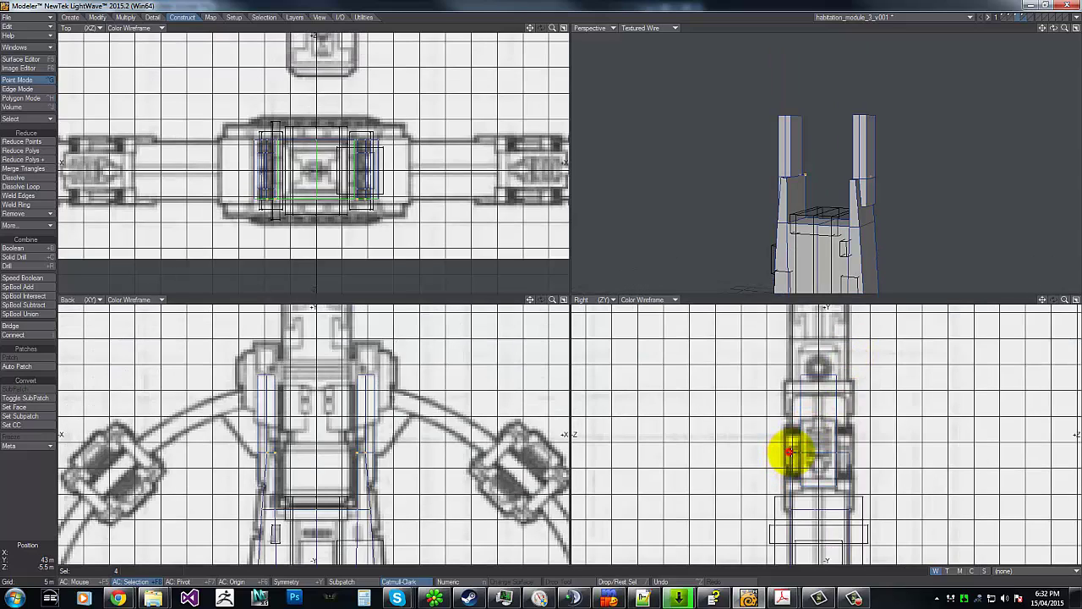
drag(791, 454, 850, 448)
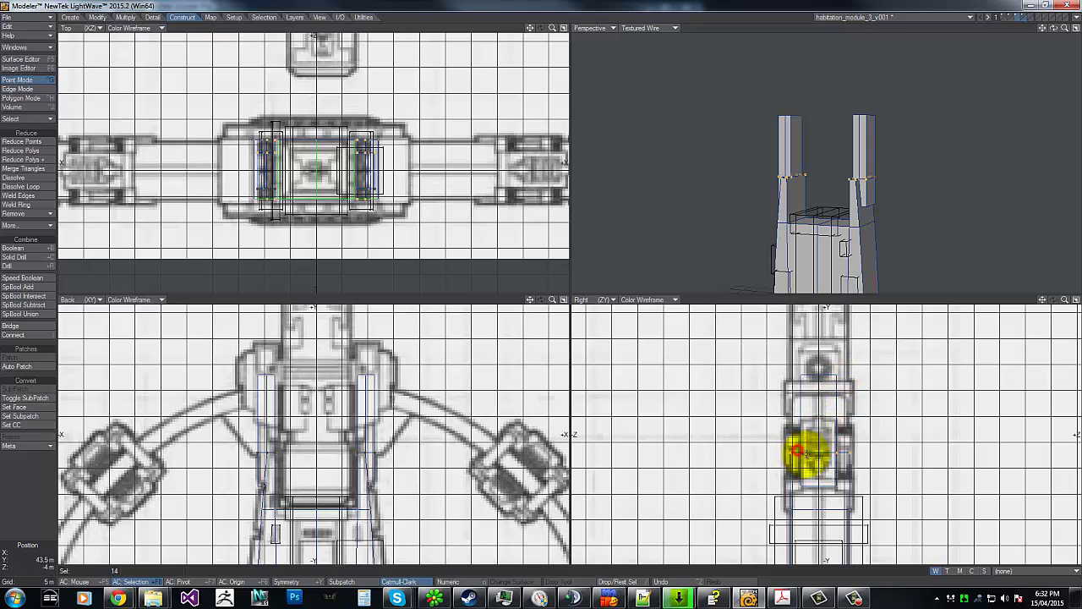
mouse_move(807, 455)
mouse_down()
mouse_move(835, 452)
mouse_move(539, 286)
mouse_up()
key(h)
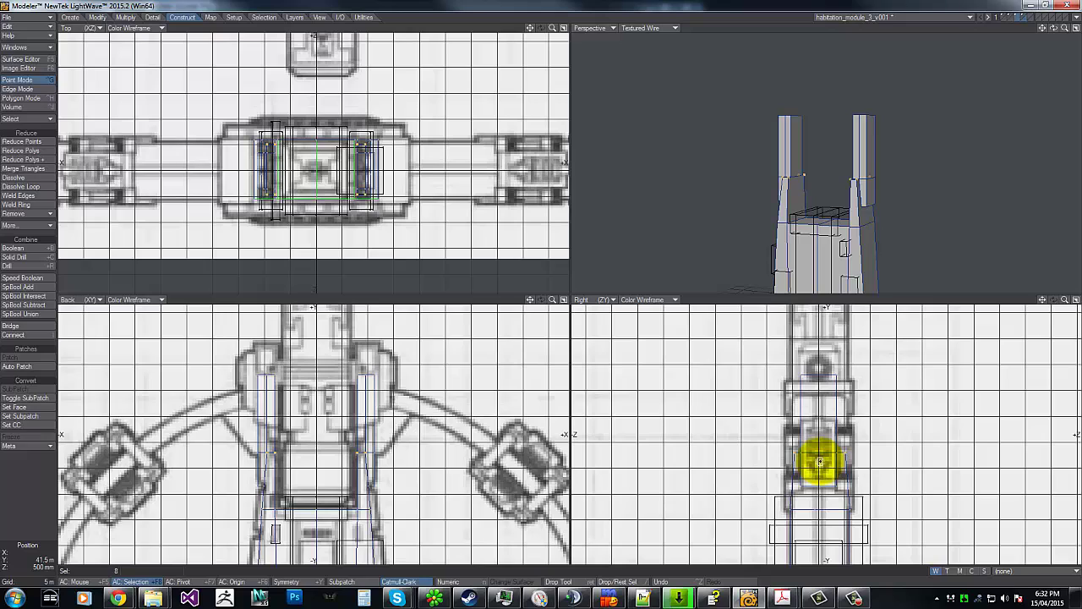
key(u)
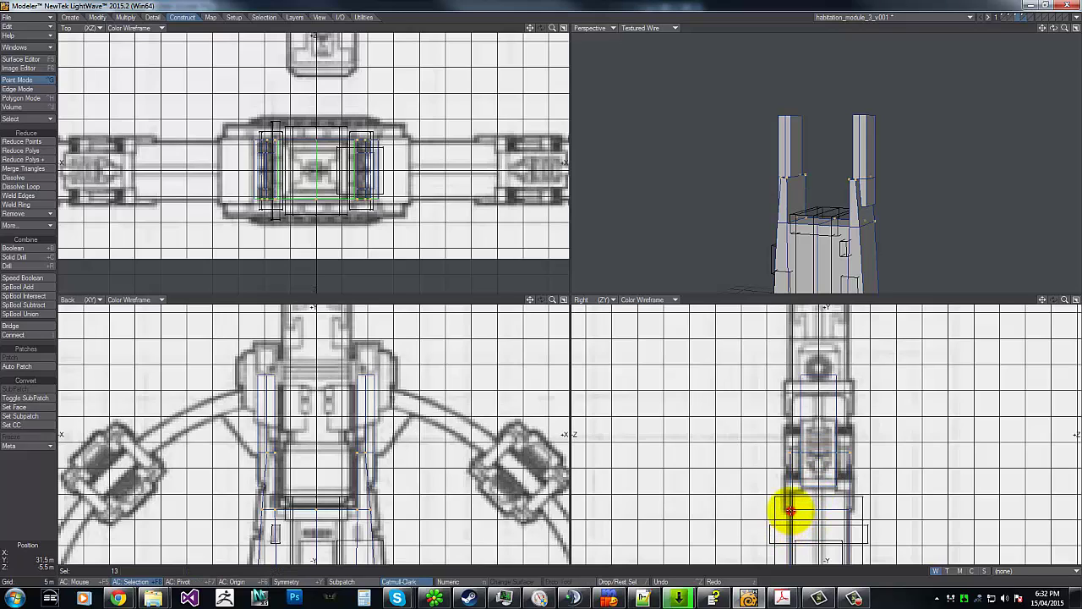
shift+click(850, 509)
key(h)
drag(832, 479, 539, 286)
key(space)
Deselect the lower points and taper the arm by scaling its points at about 43 m height inward along Z, starting with 88%.
click(795, 509)
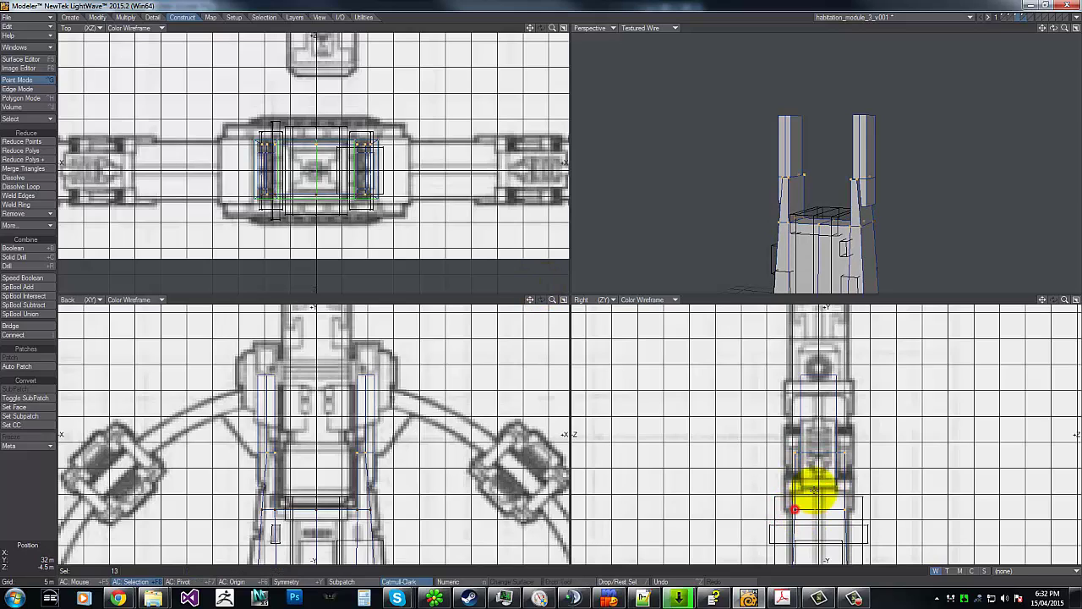
key(h)
drag(824, 454, 539, 285)
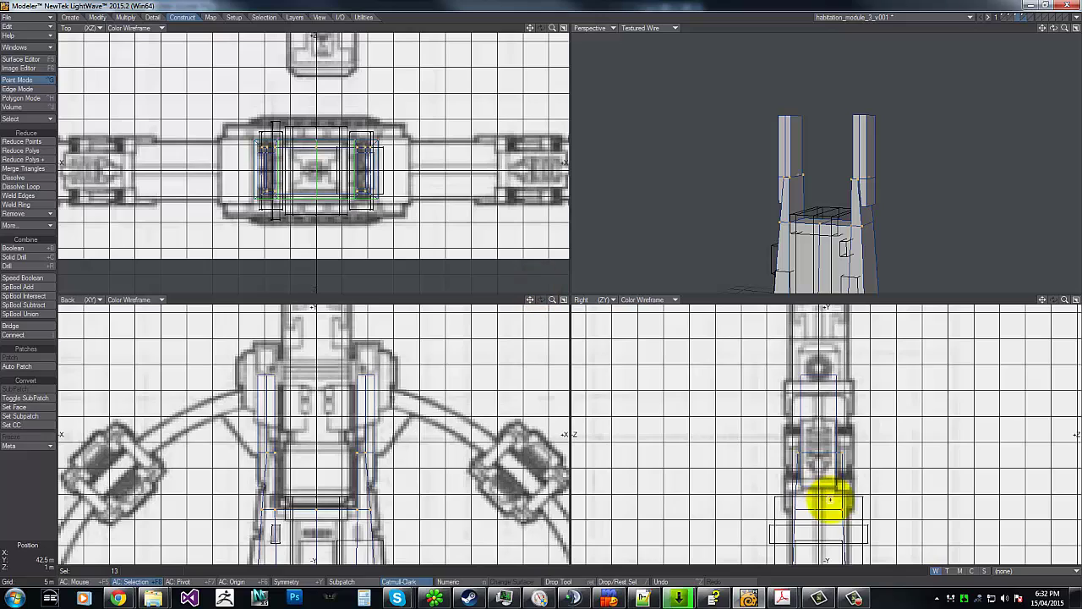
key(ctrl+z)
click(846, 509)
key(h)
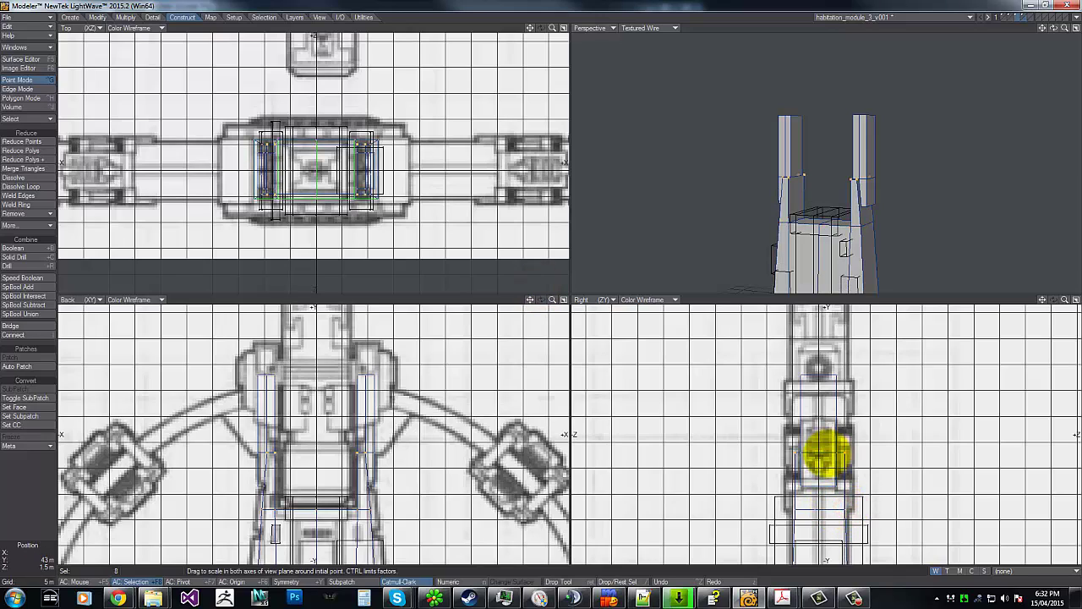
drag(824, 454, 540, 286)
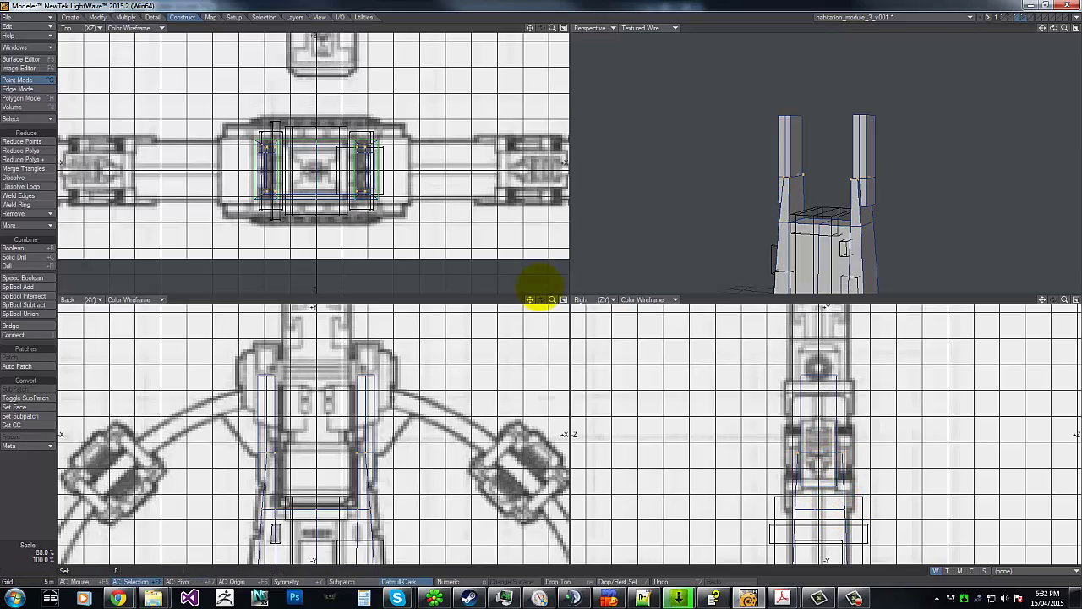
drag(541, 287, 541, 288)
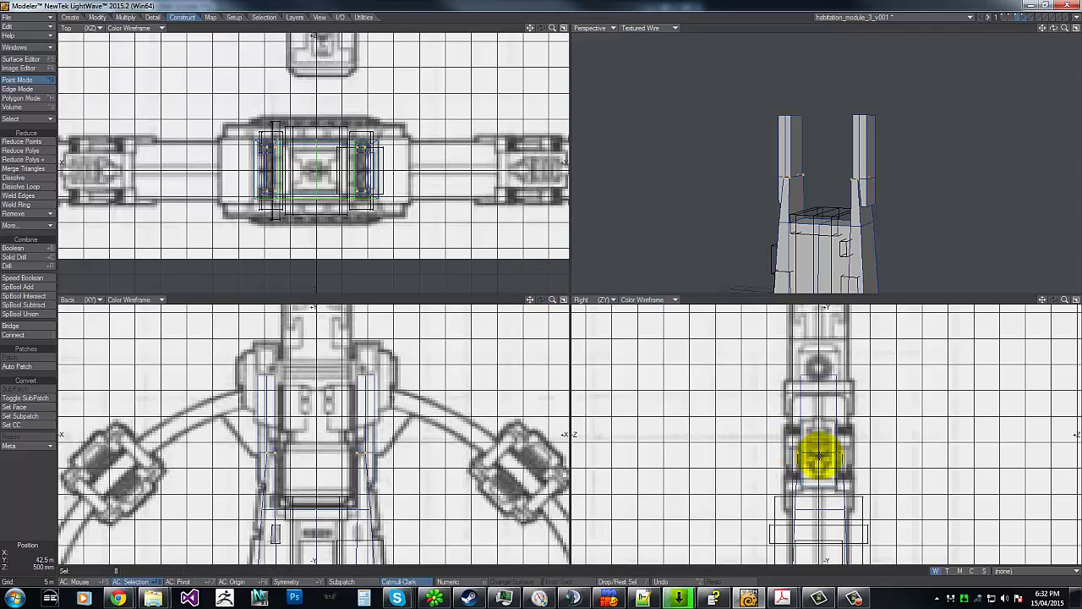
drag(820, 455, 542, 287)
Examine the arm's taper and side details in the Vol. 2 Mk II side view, then return to LightWave Modeler.
key(alt+Tab)
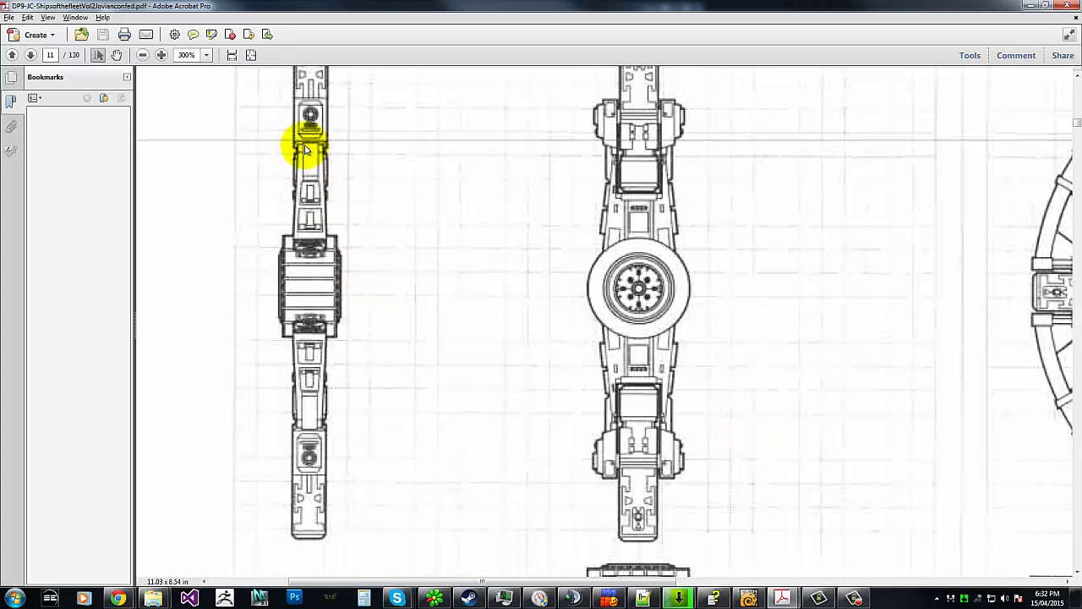
scroll(322, 121, up, 1)
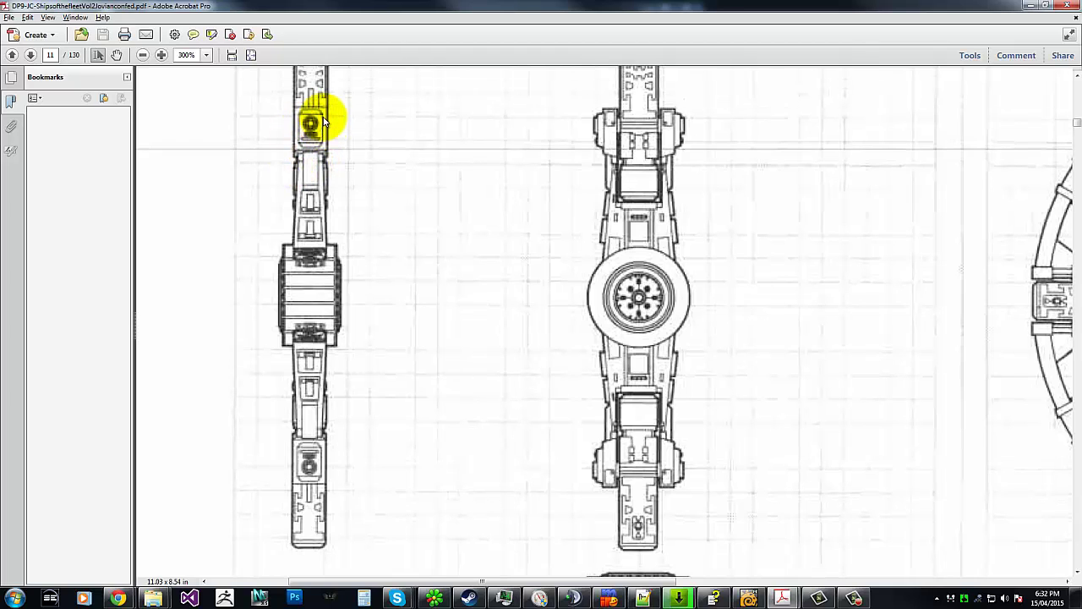
scroll(322, 121, up, 3)
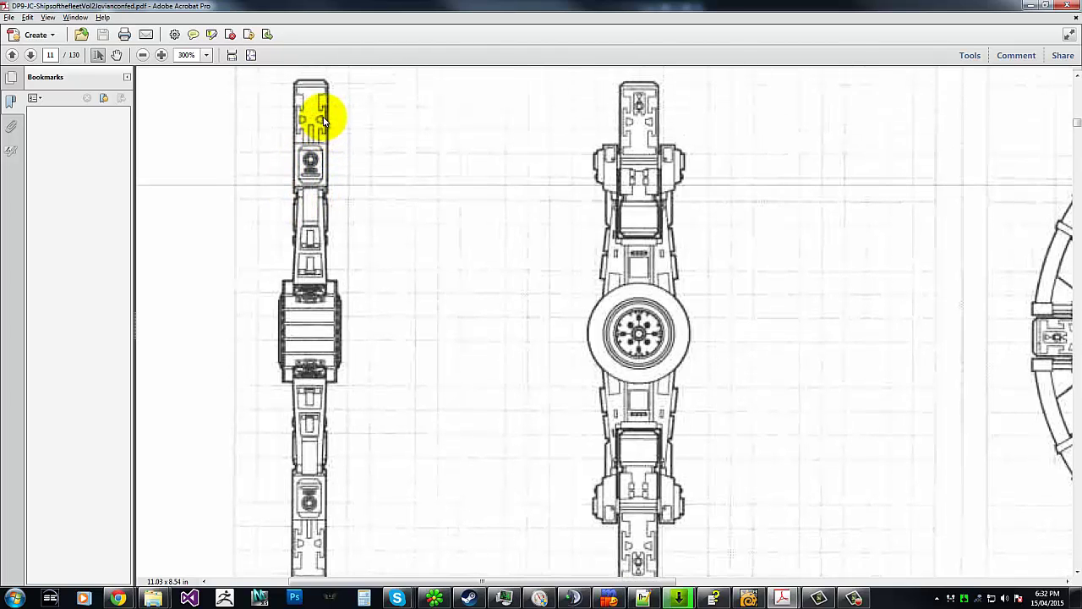
scroll(322, 120, down, 1)
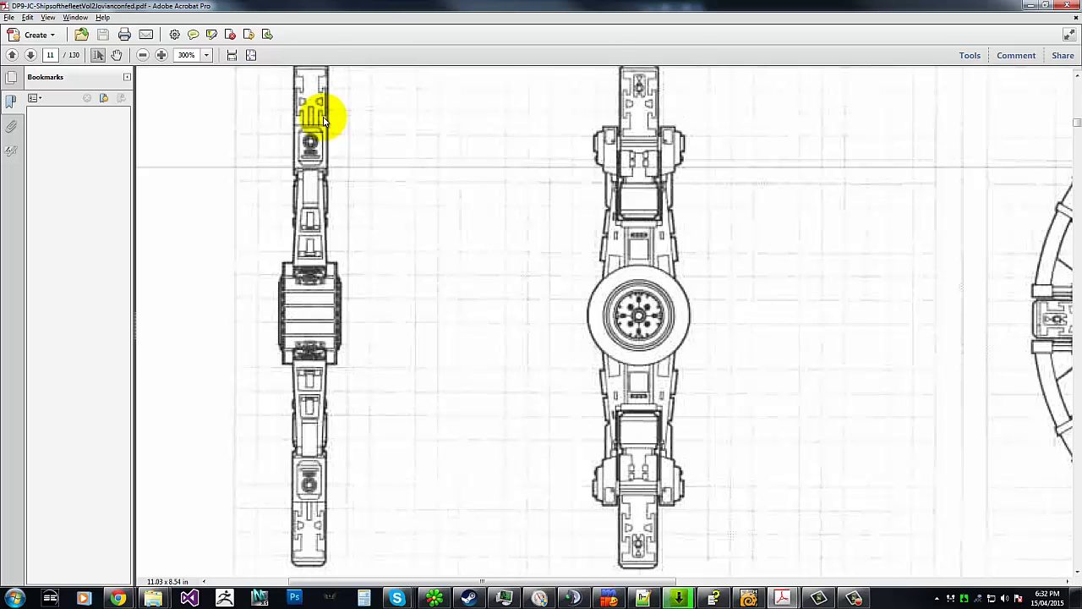
key(alt+Tab)
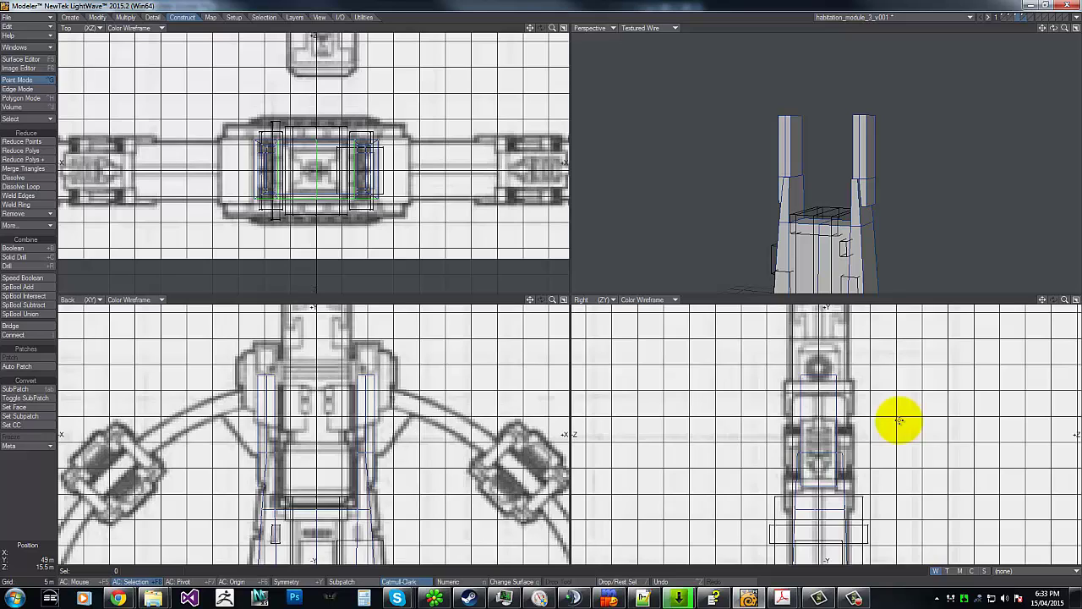
Bring the stencil boxes to the foreground and scale the positive X side detail box's top points to 93% along Z.
key(g)
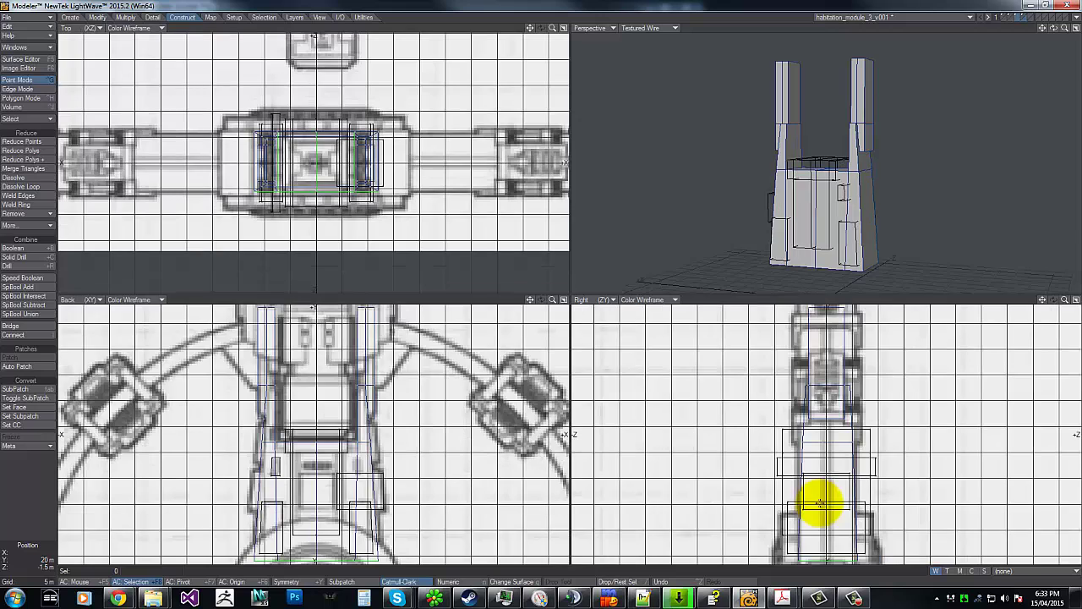
key(g)
key(g)
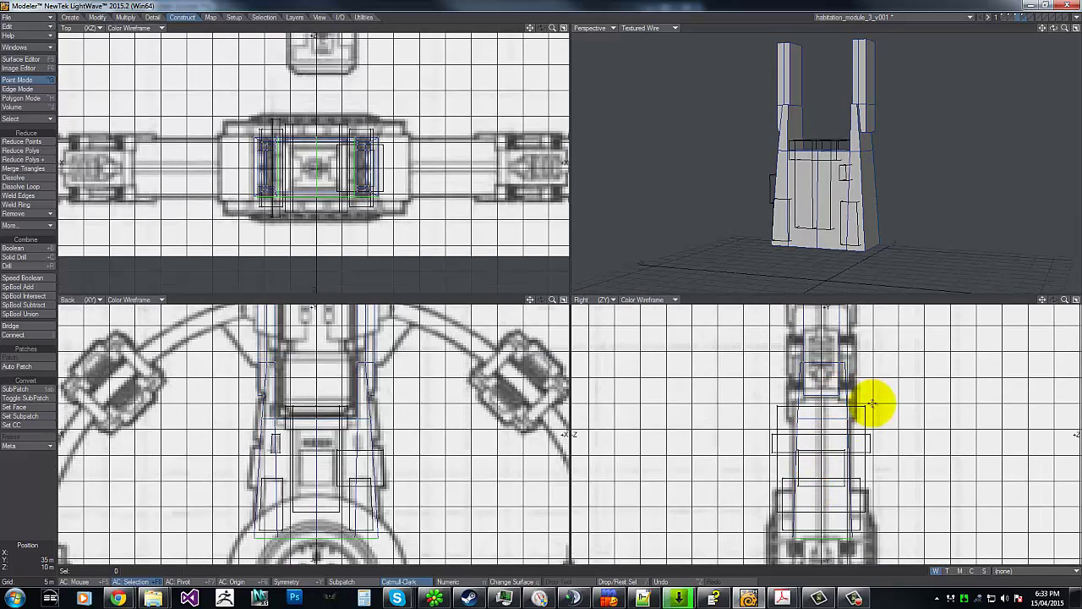
key(apostrophe)
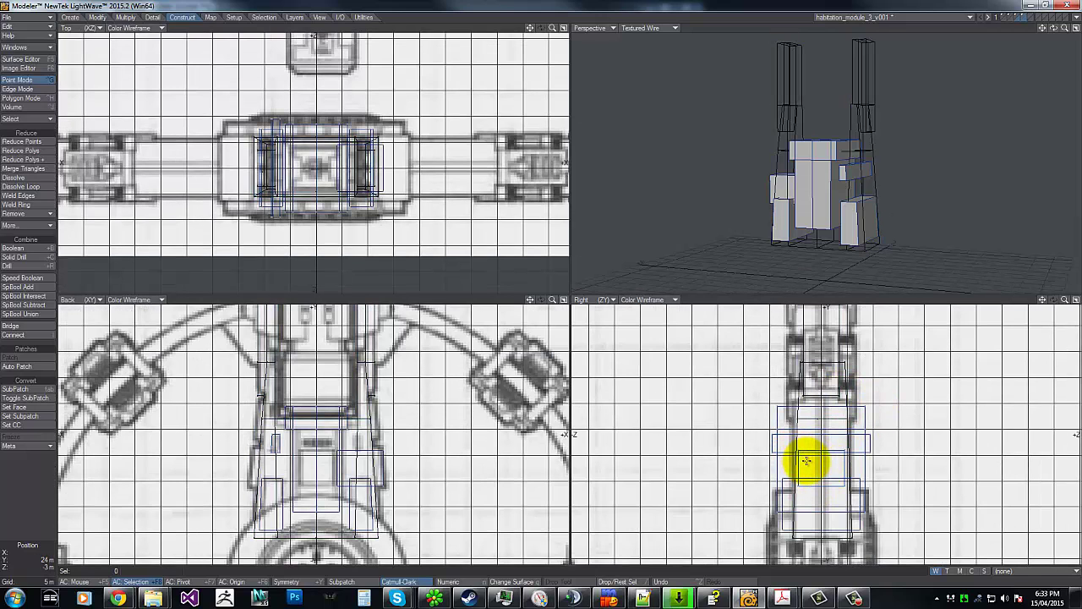
click(801, 454)
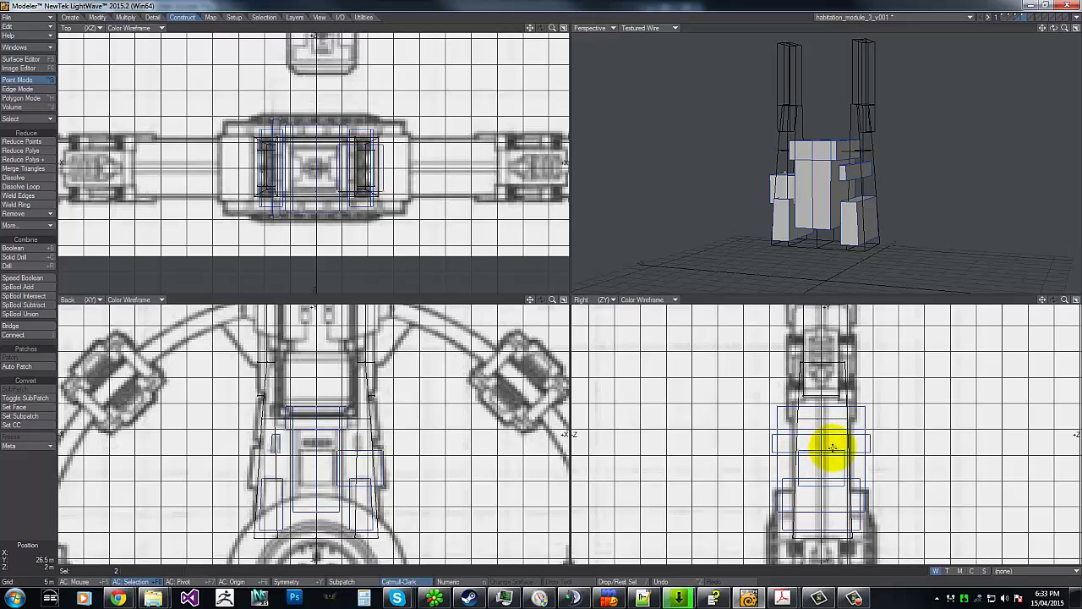
key(h)
drag(833, 449, 830, 448)
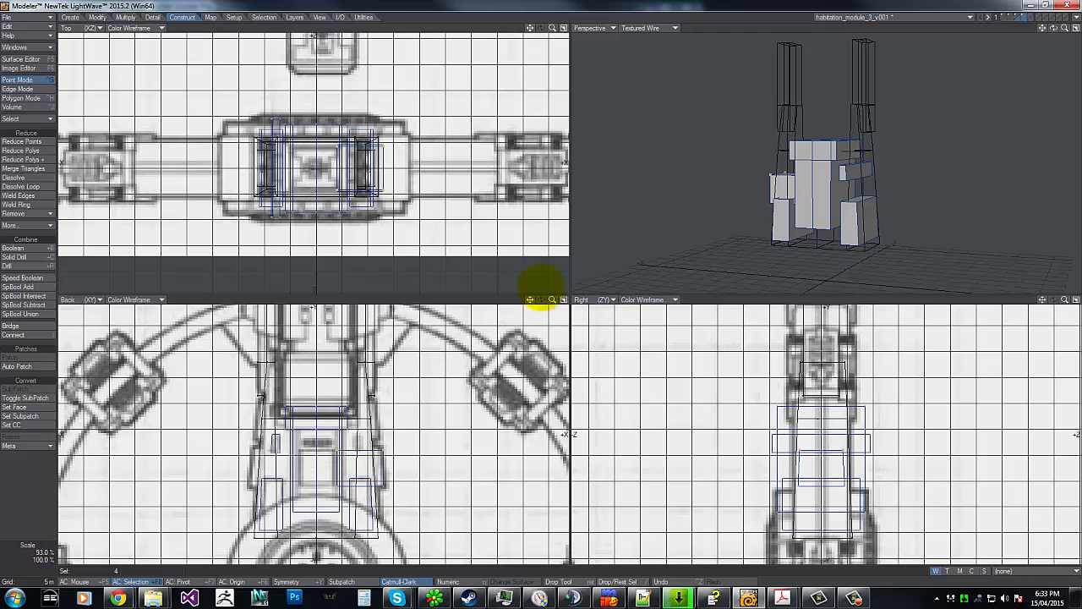
key(Return)
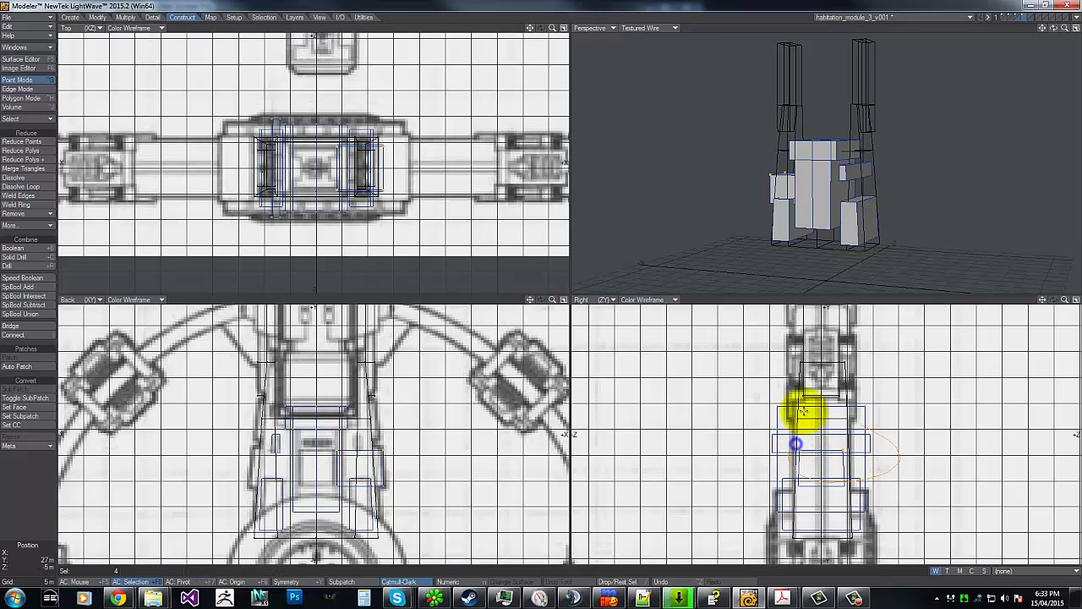
Check the side details in the Vol. 2 reference drawing, then move the positive X side box's inner points 4 m outward along X in Modeler.
key(alt+Tab)
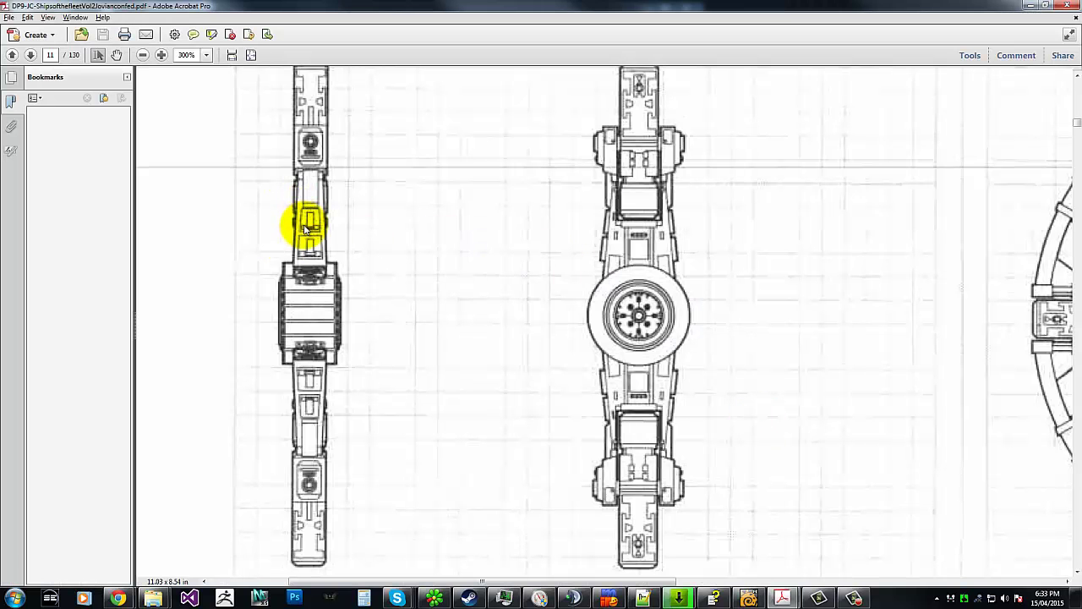
key(alt+Tab)
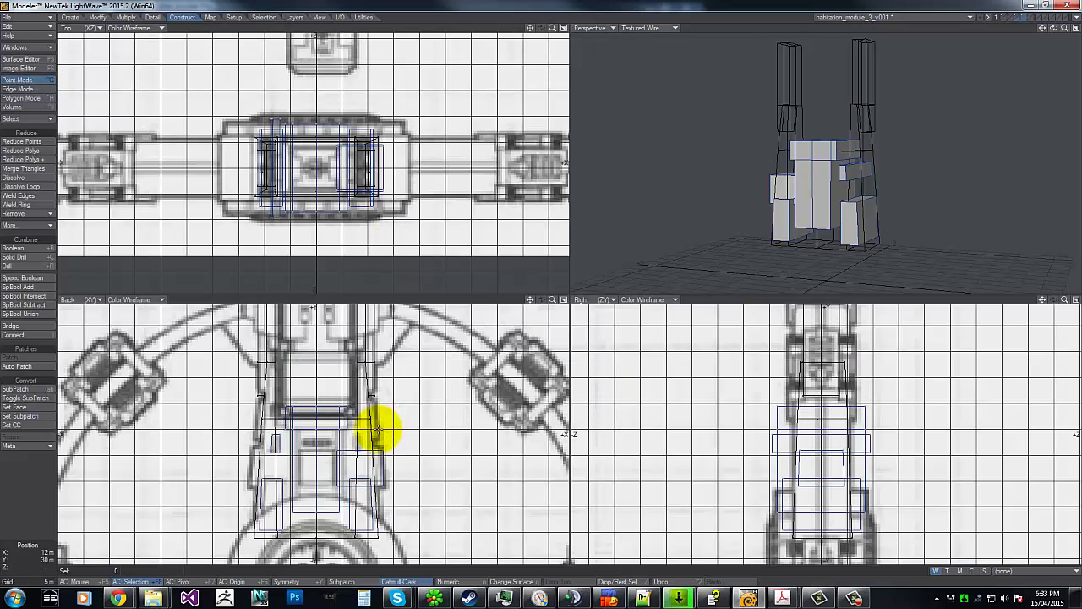
key(shift+c)
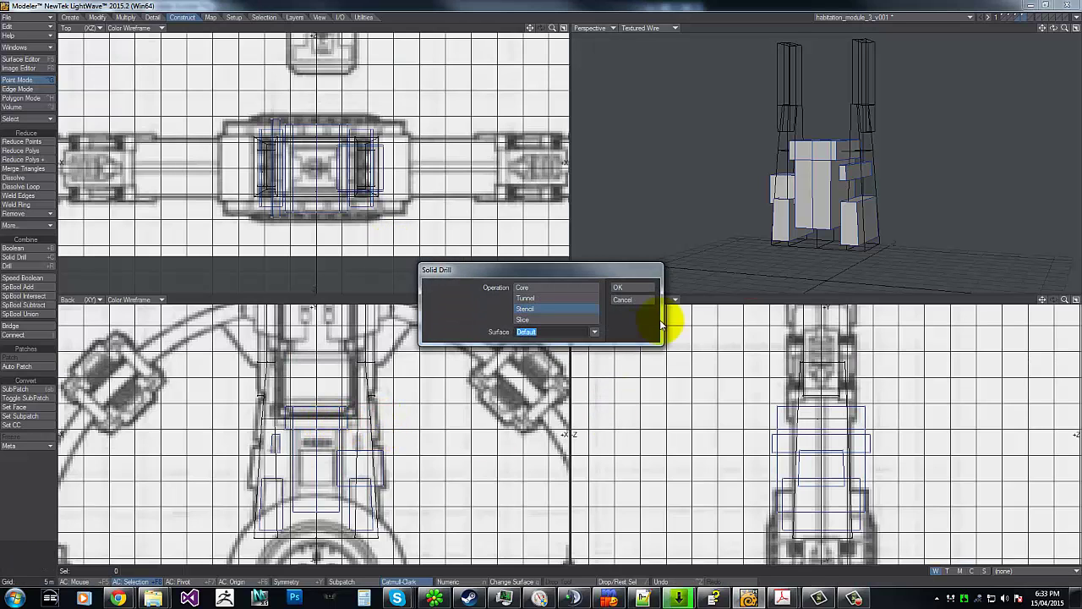
click(635, 301)
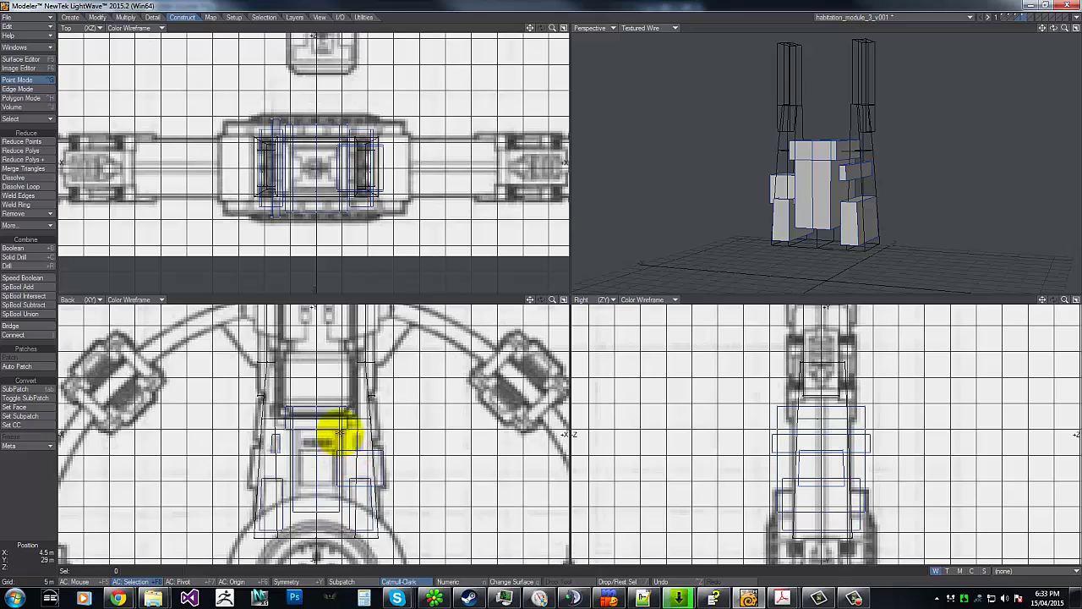
mouse_move(344, 445)
right_down()
mouse_move(341, 506)
mouse_move(355, 466)
right_up()
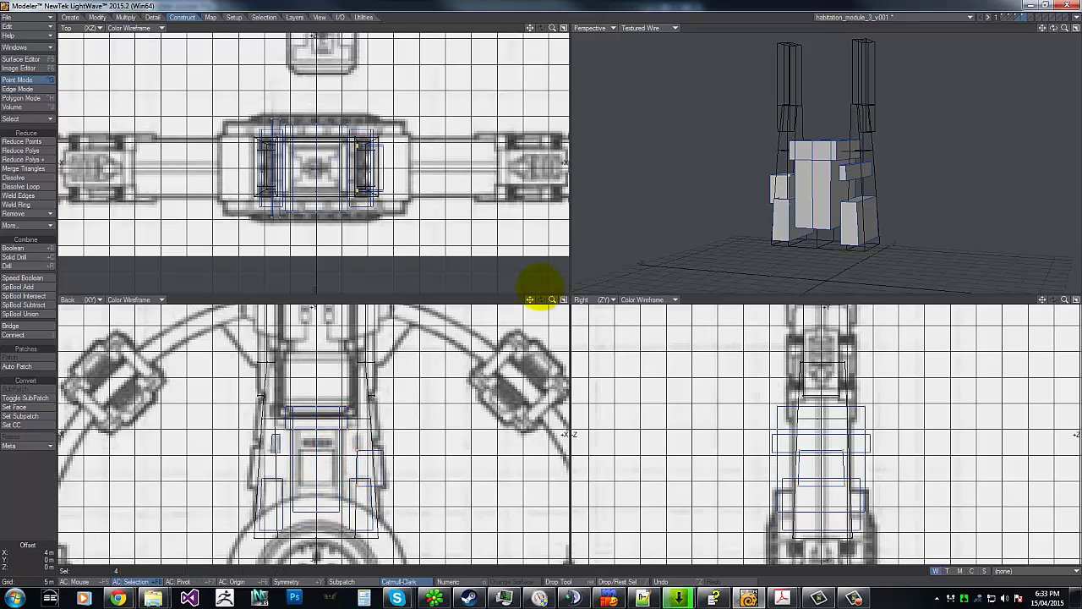
key(slash)
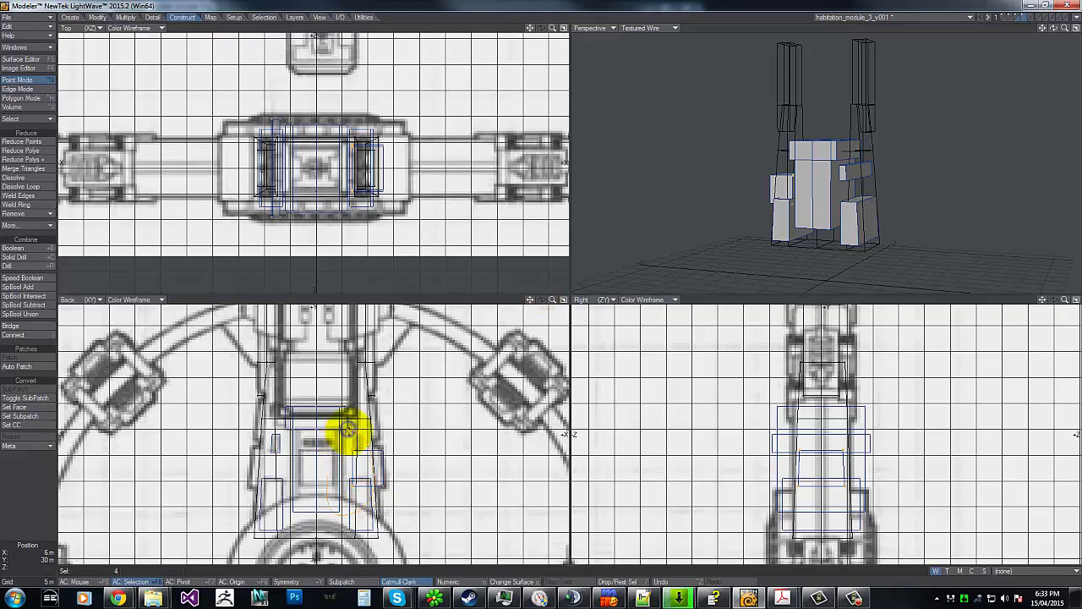
Duplicate the positive X side detail box and move the copy 9.5 m up along Y.
key(ctrl+j)
click(381, 459)
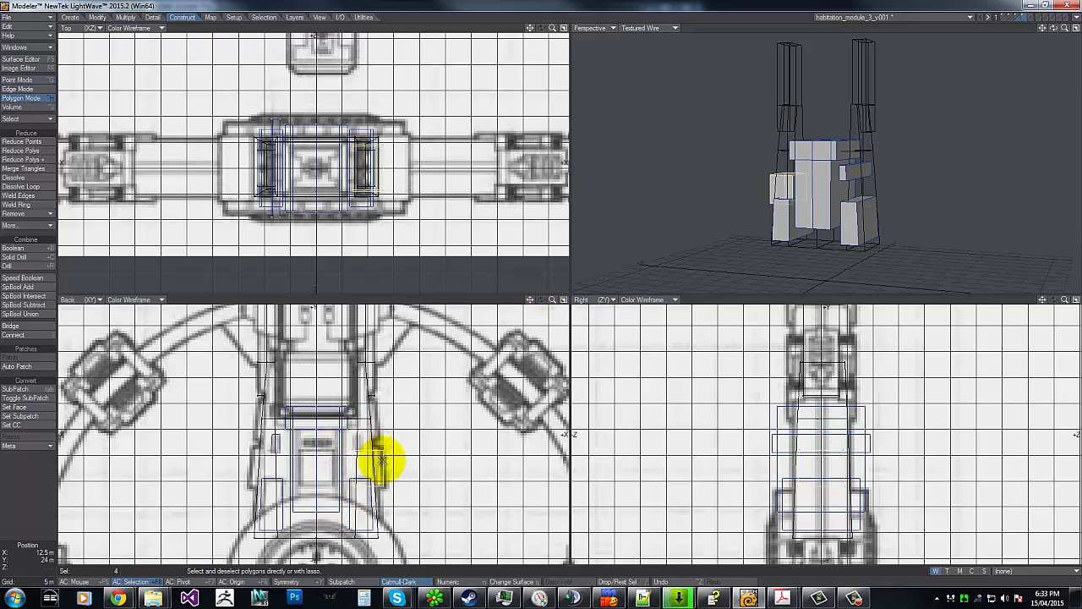
click(364, 474)
key(t)
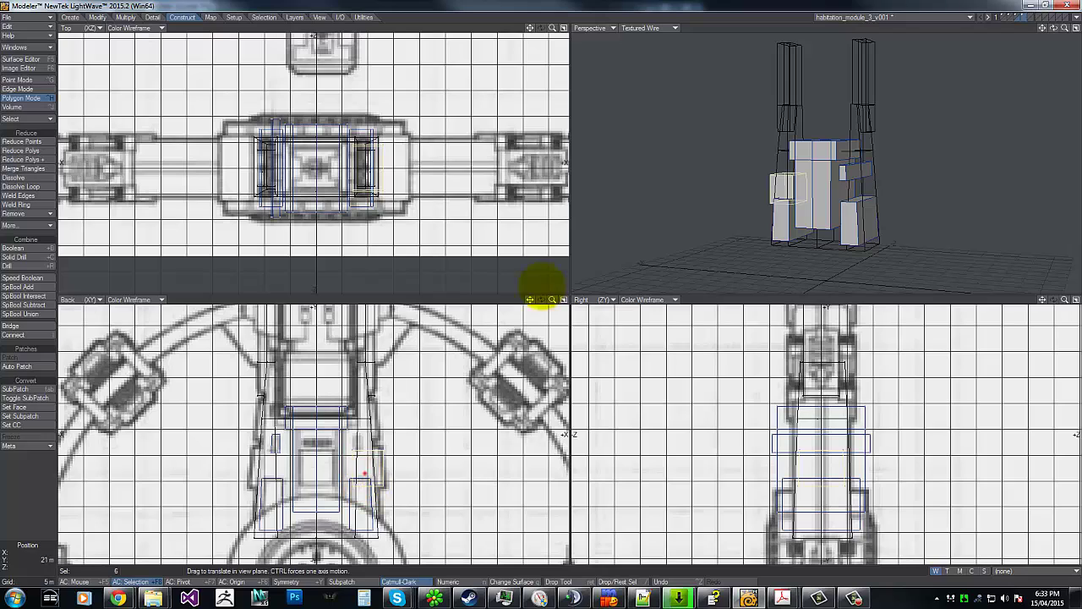
drag(363, 474, 364, 430)
drag(541, 275, 541, 292)
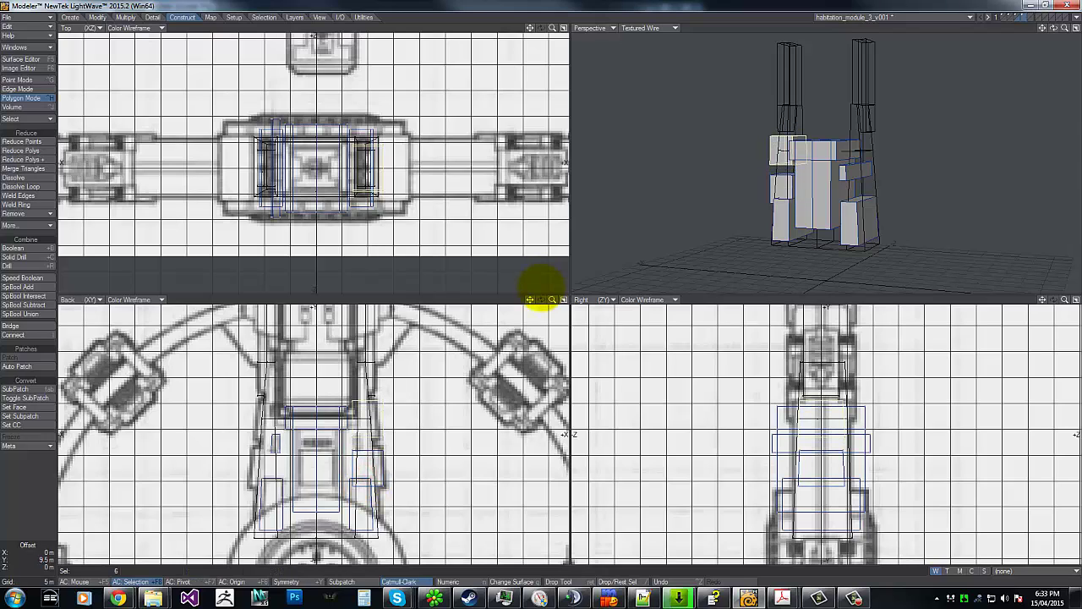
Select the upper side detail box's top points, raise them slightly along Y, and deselect them.
key(ctrl+g)
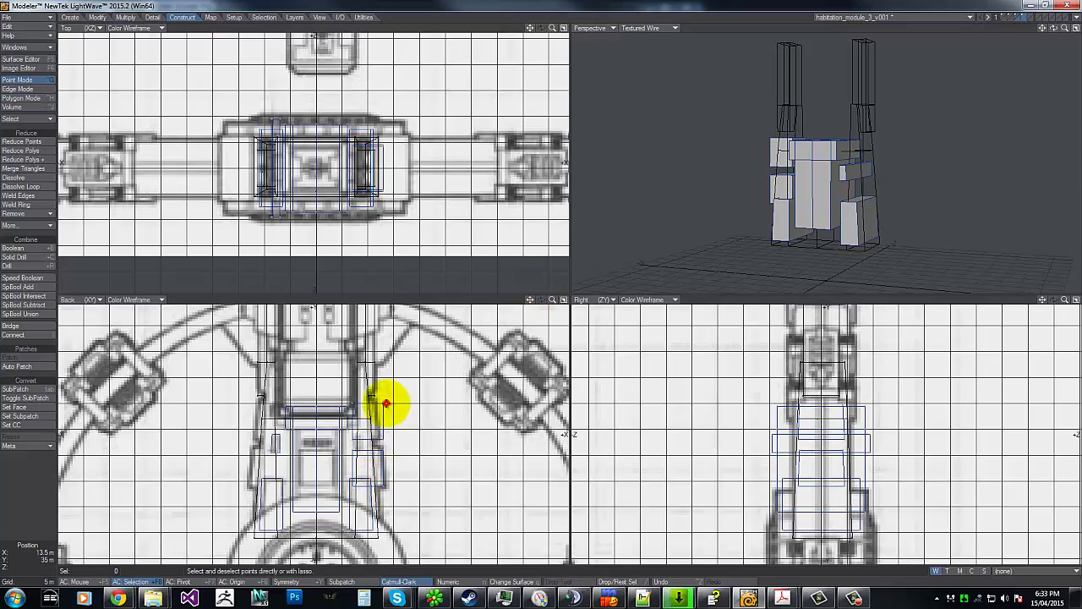
mouse_move(386, 403)
mouse_down()
mouse_move(325, 396)
mouse_move(363, 413)
mouse_move(361, 402)
mouse_up()
key(t)
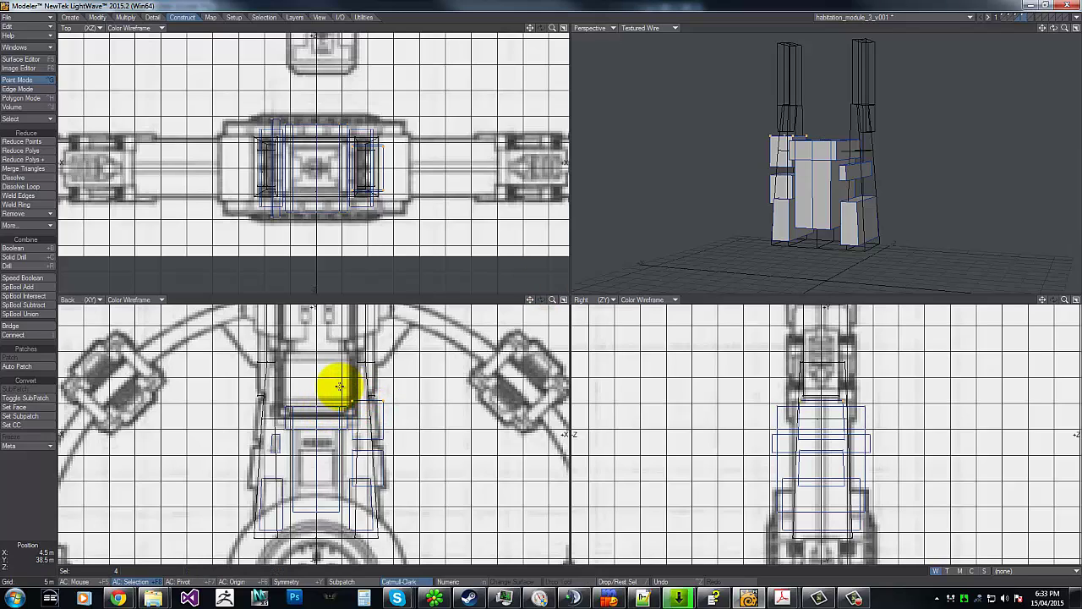
click(340, 387)
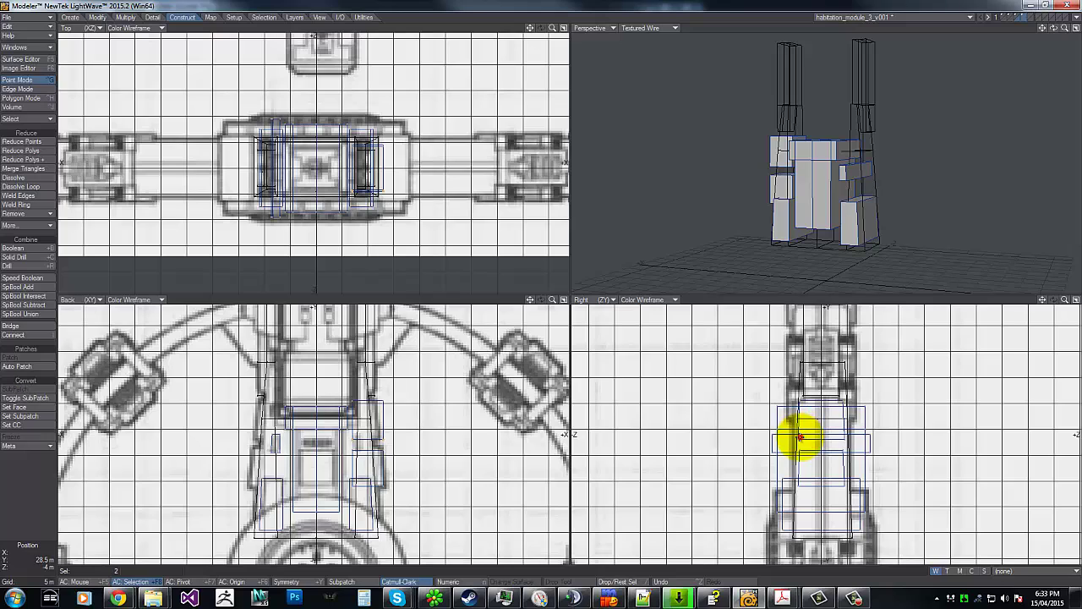
Taper the upper side detail box by scaling its bottom points to 88% and its top points to 76% along Z.
shift+click(846, 438)
key(h)
drag(837, 438, 835, 438)
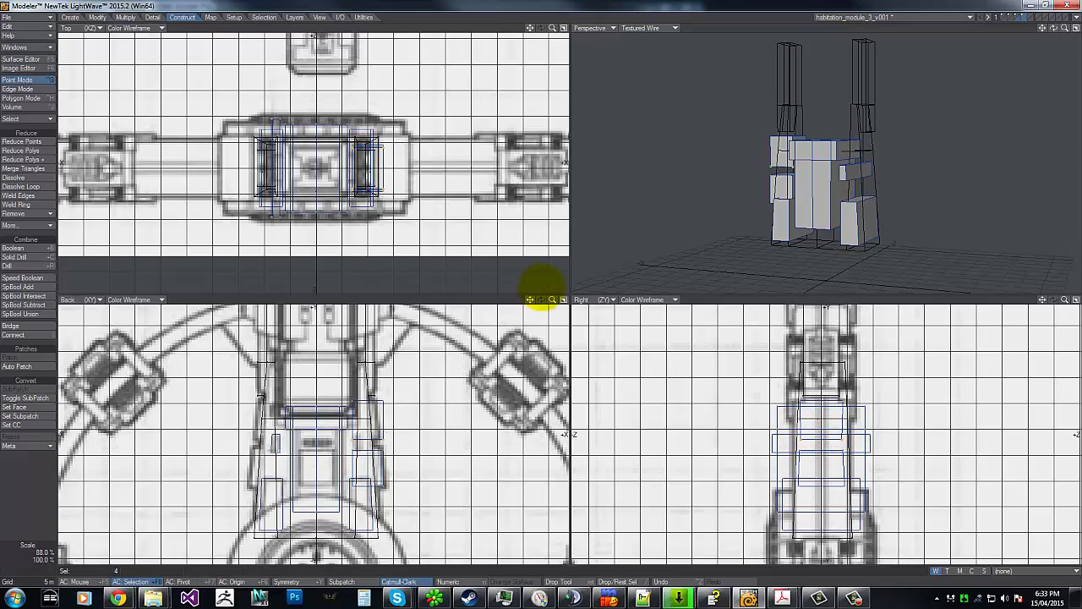
key(space)
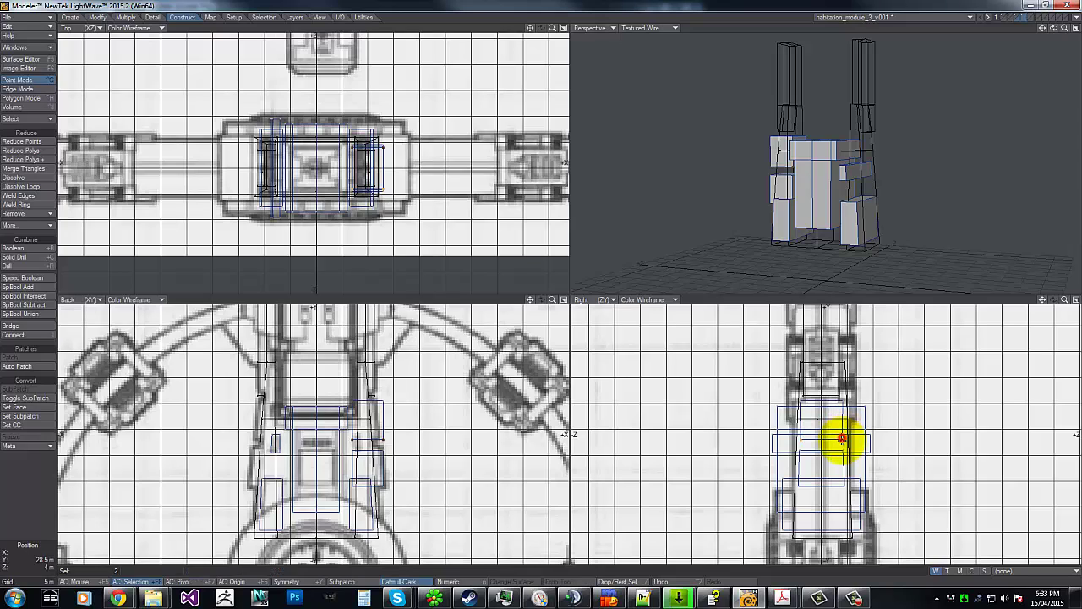
click(842, 438)
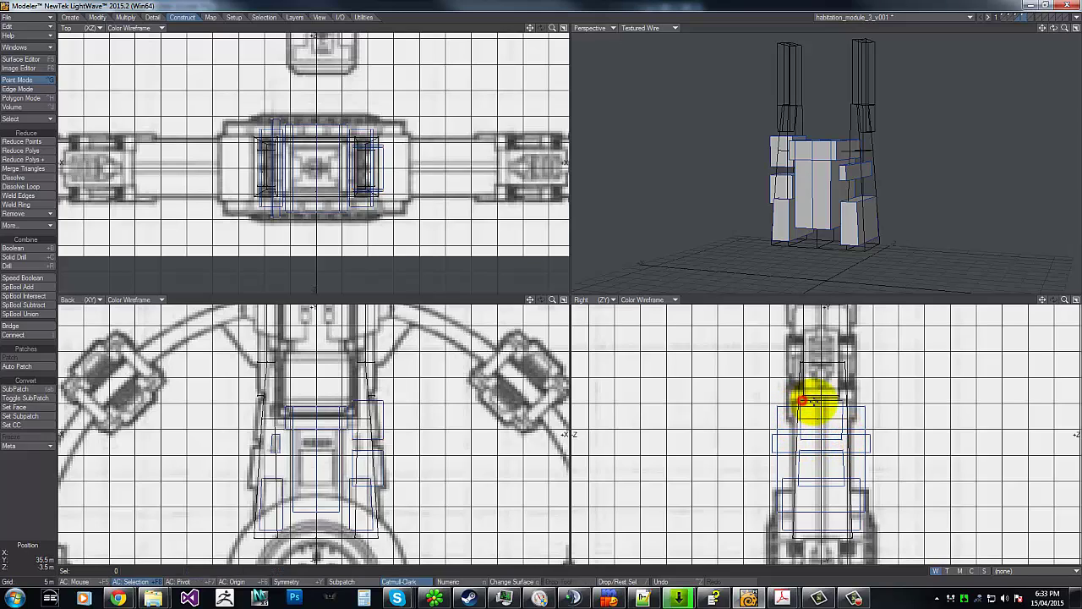
click(827, 401)
key(h)
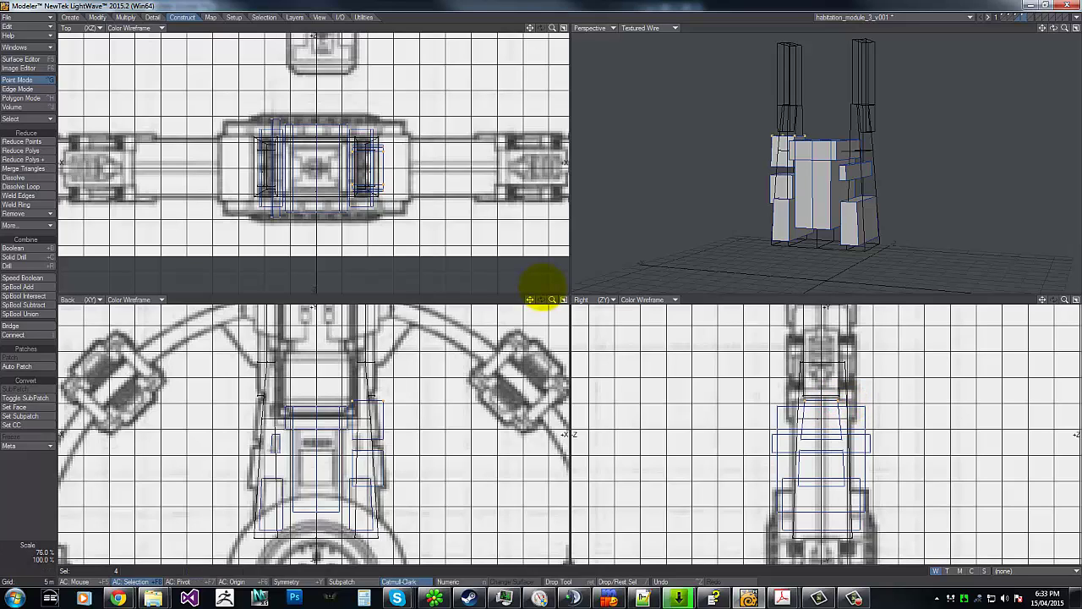
key(Return)
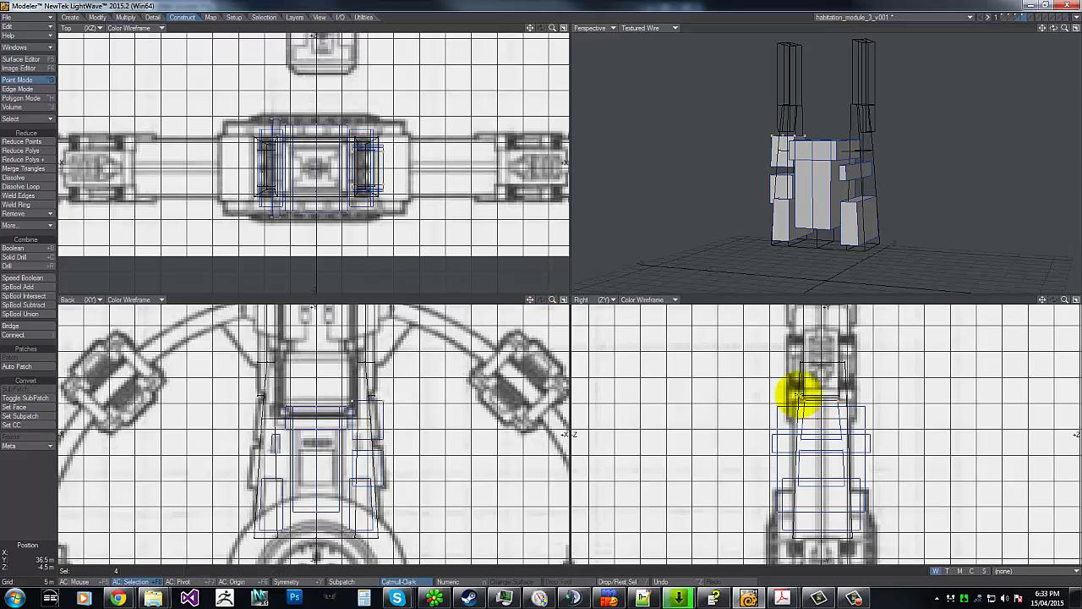
Select the top points of the lower side detail box on the positive X side, at about 25.5 m height.
click(798, 451)
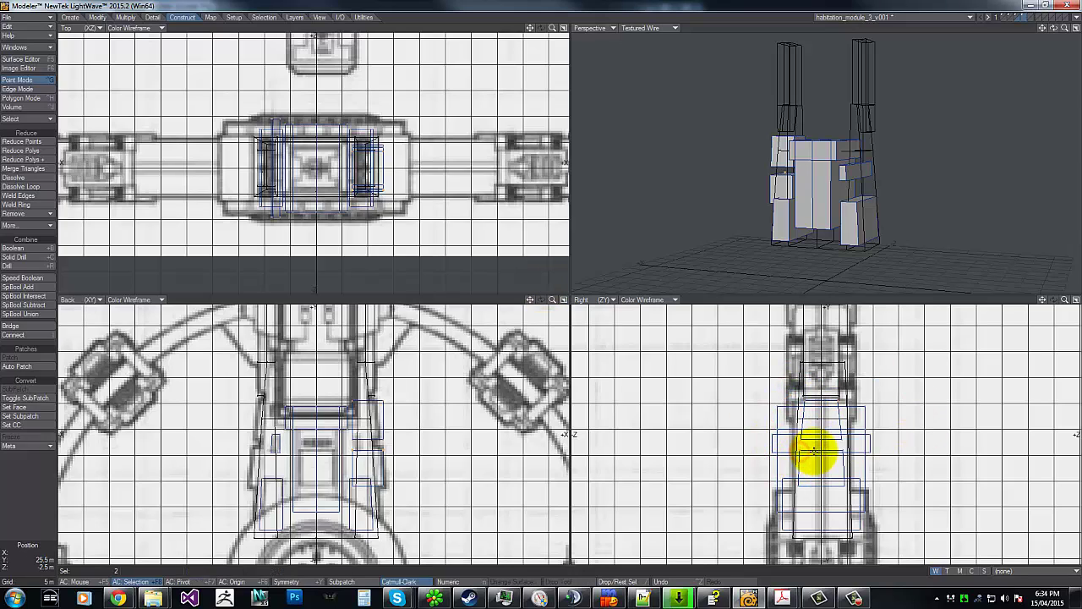
Move the two selected points of the cutter block in the side view, and clear the point selection.
key(t)
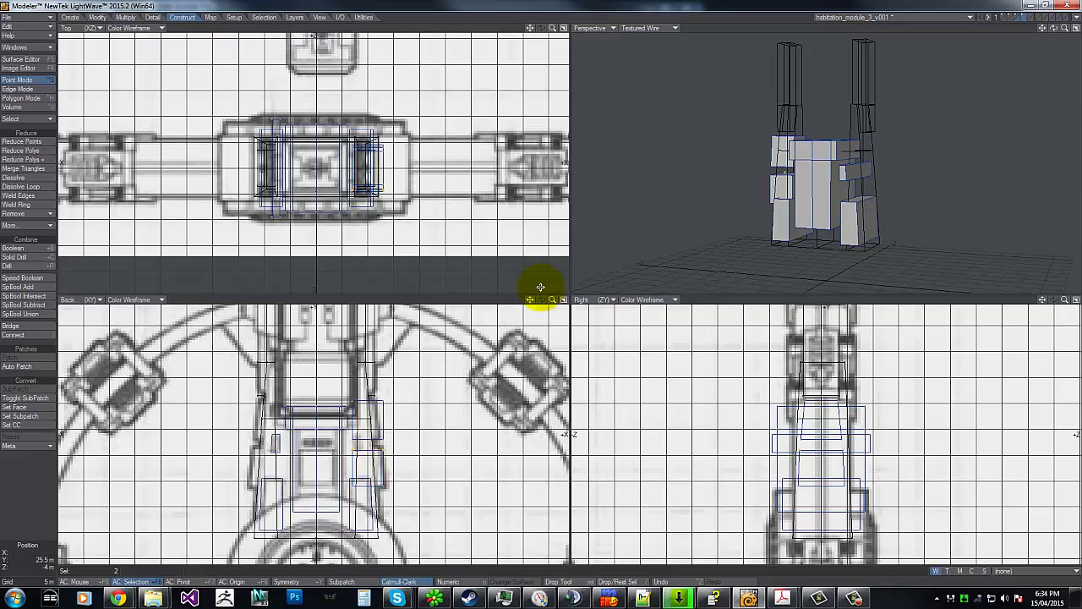
key(space)
click(799, 447)
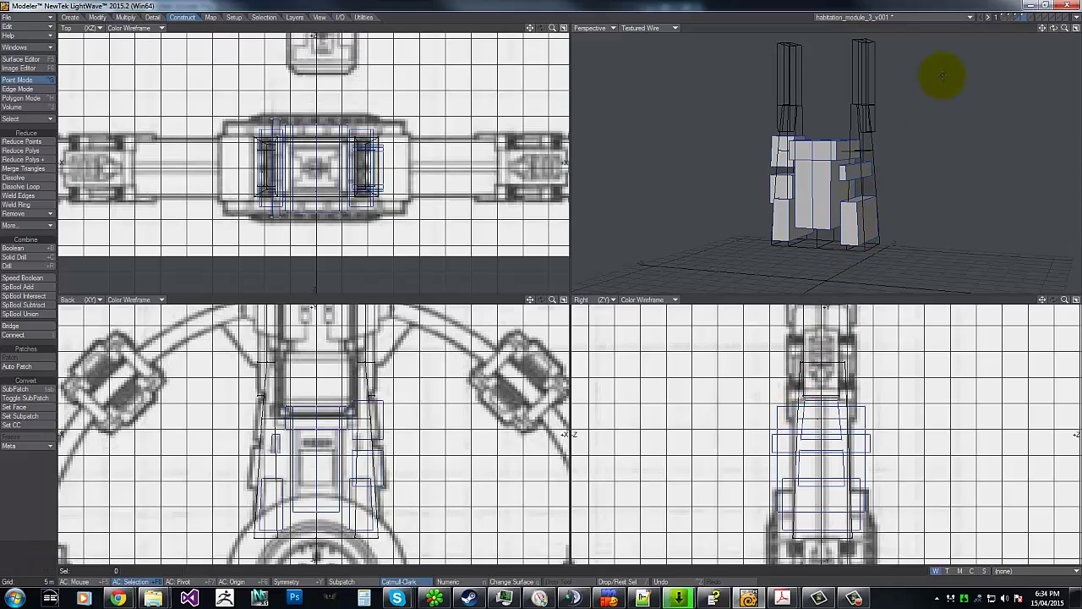
Mirror the cutter blocks across the vertical centre line so both sides of the tower have them.
key(apostrophe)
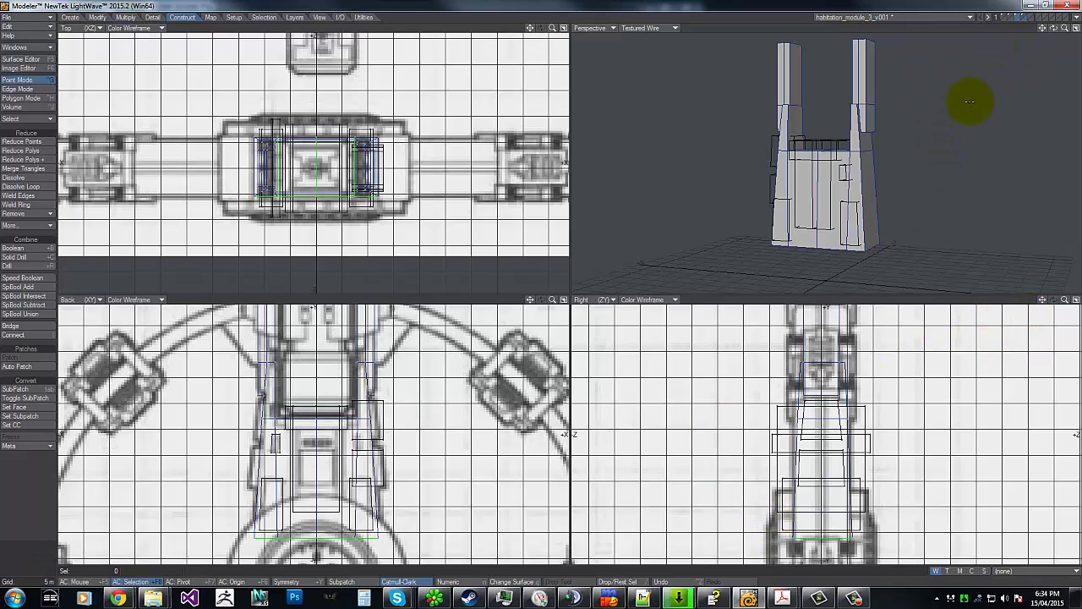
key(apostrophe)
key(shift+v)
drag(314, 344, 316, 451)
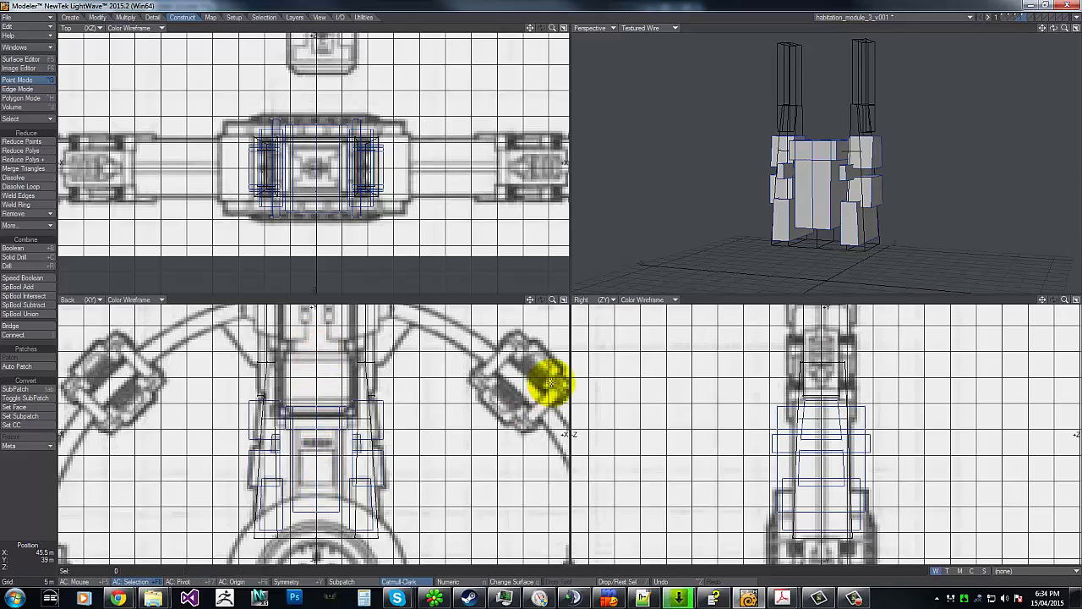
Bring the tower's layer to the foreground and drill the cutter blocks' outlines into its surfaces.
key(apostrophe)
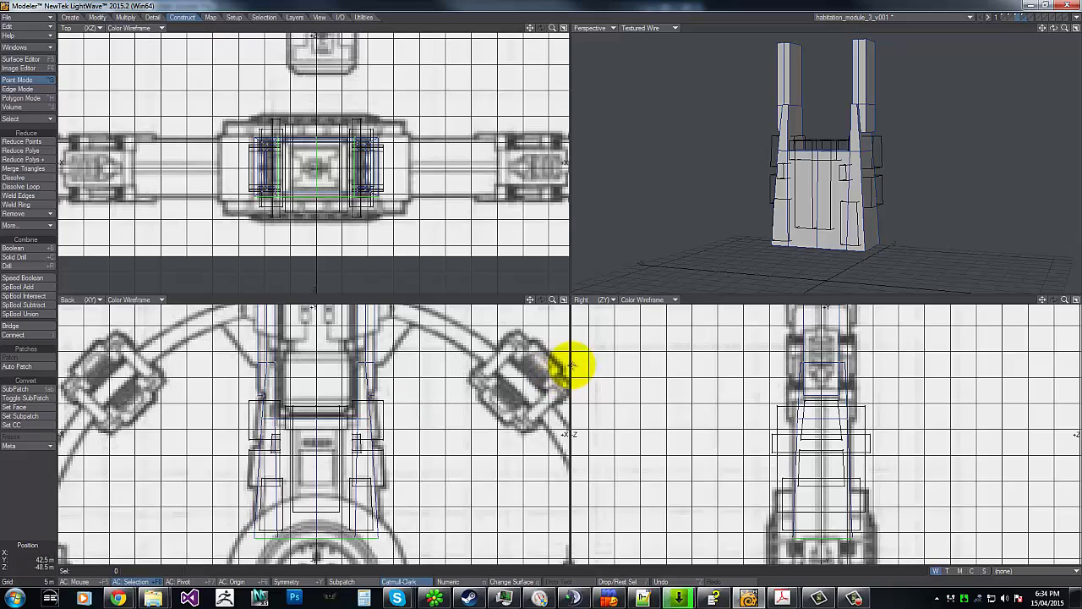
key(ctrl+r)
click(637, 286)
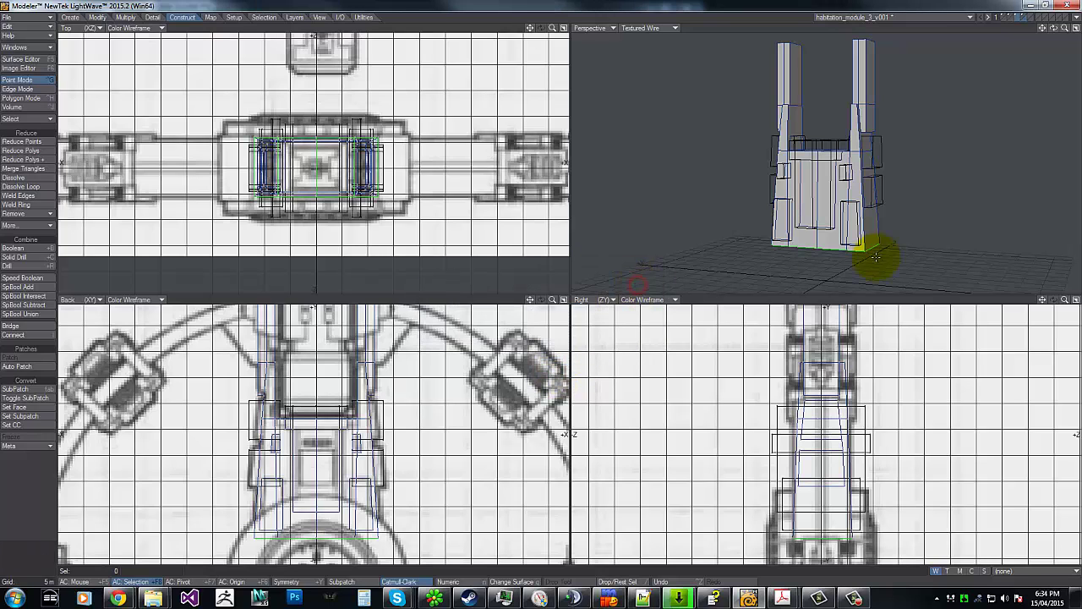
With symmetry enabled, move the lower outer side panel polygons outward 1.5 m in X, and deselect them.
drag(1053, 28, 541, 279)
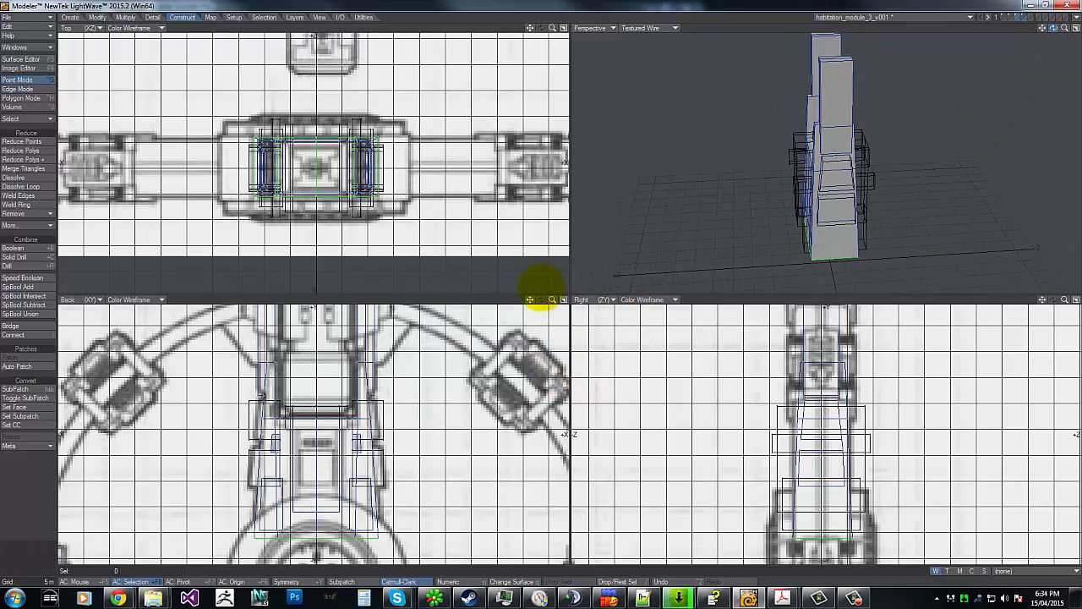
key(ctrl+h)
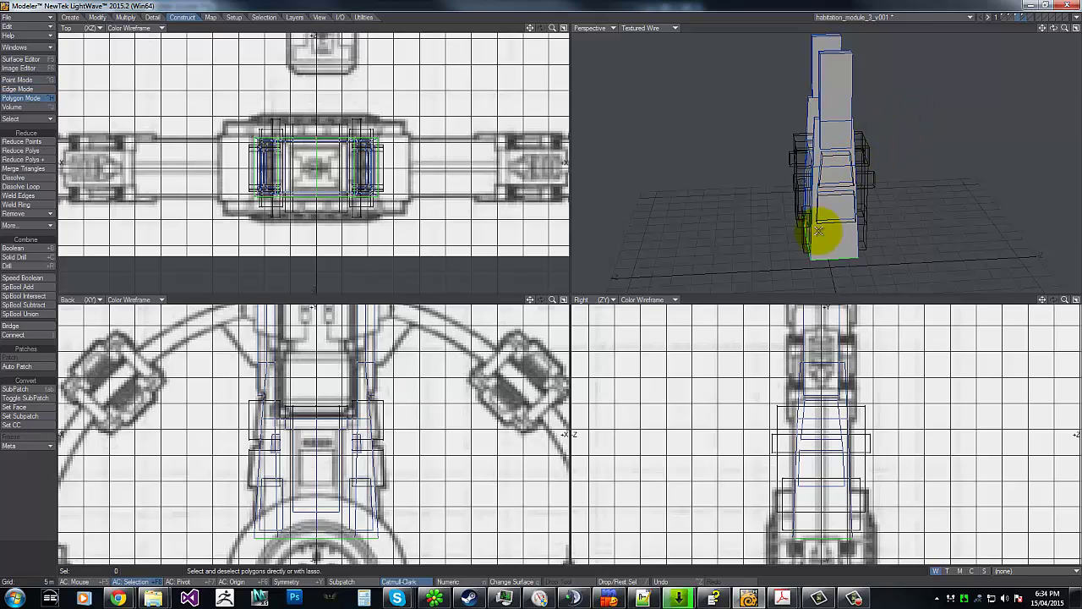
click(834, 211)
key(shift+y)
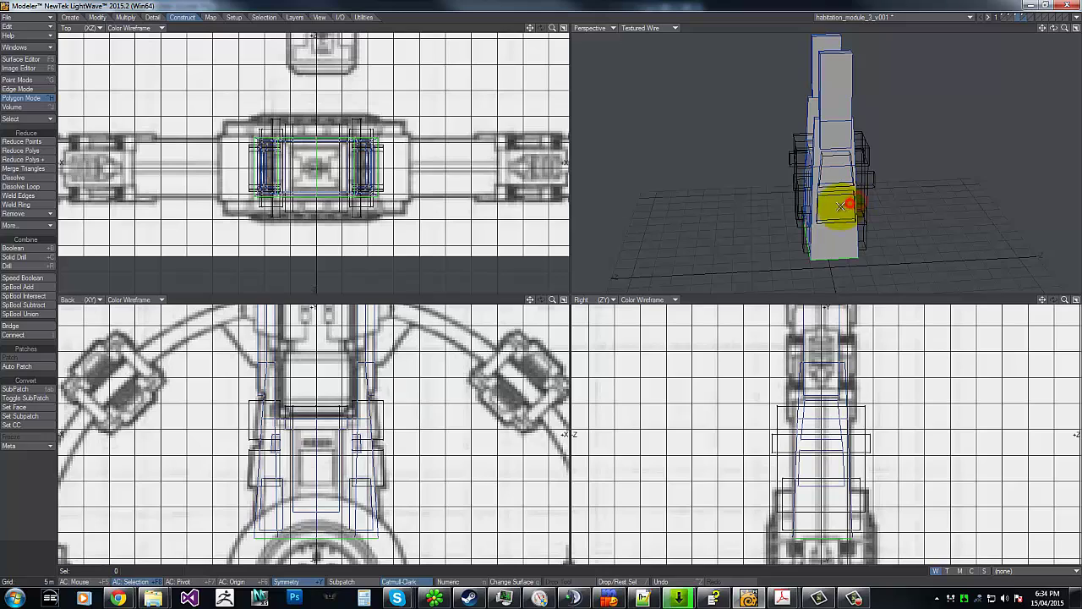
key(t)
drag(387, 448, 385, 455)
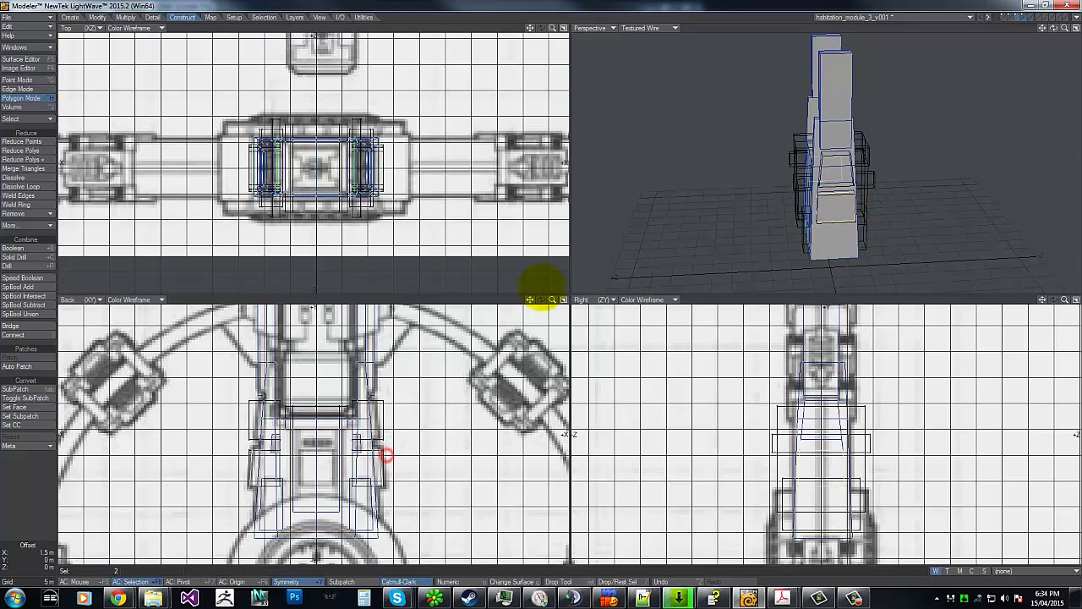
key(space)
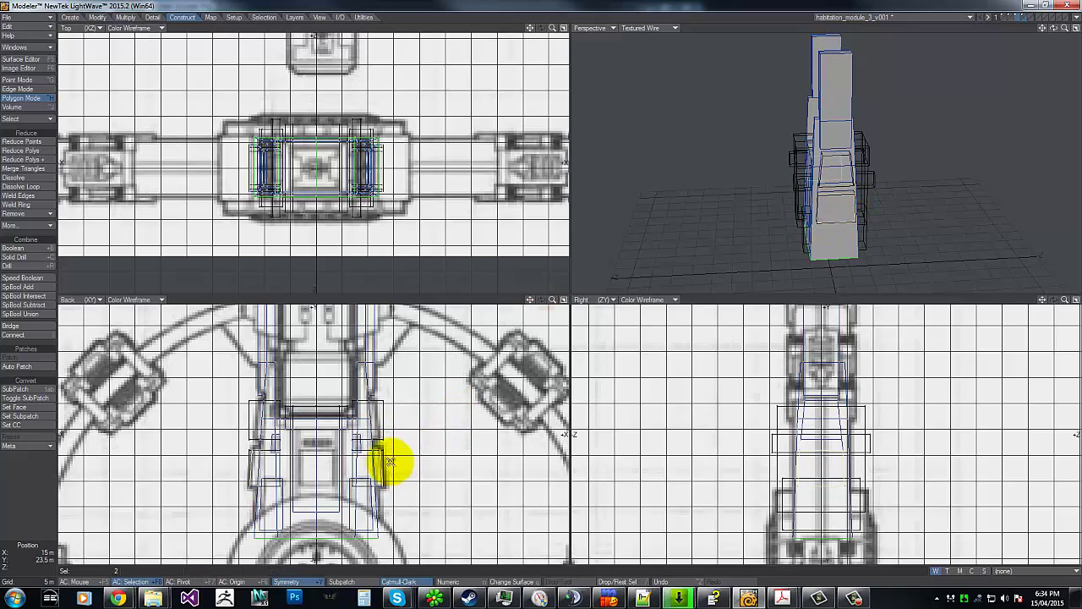
click(384, 459)
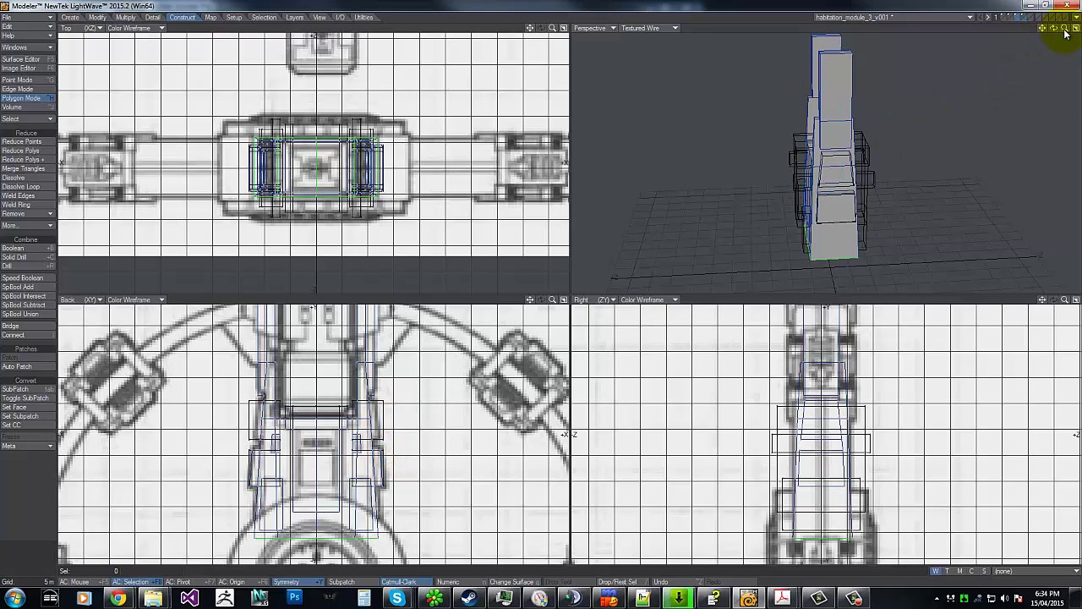
Check the reference drawing in Adobe Acrobat Pro, and move the upper outer side panel polygons of the tower outward in X.
drag(1054, 28, 541, 288)
key(alt+Tab)
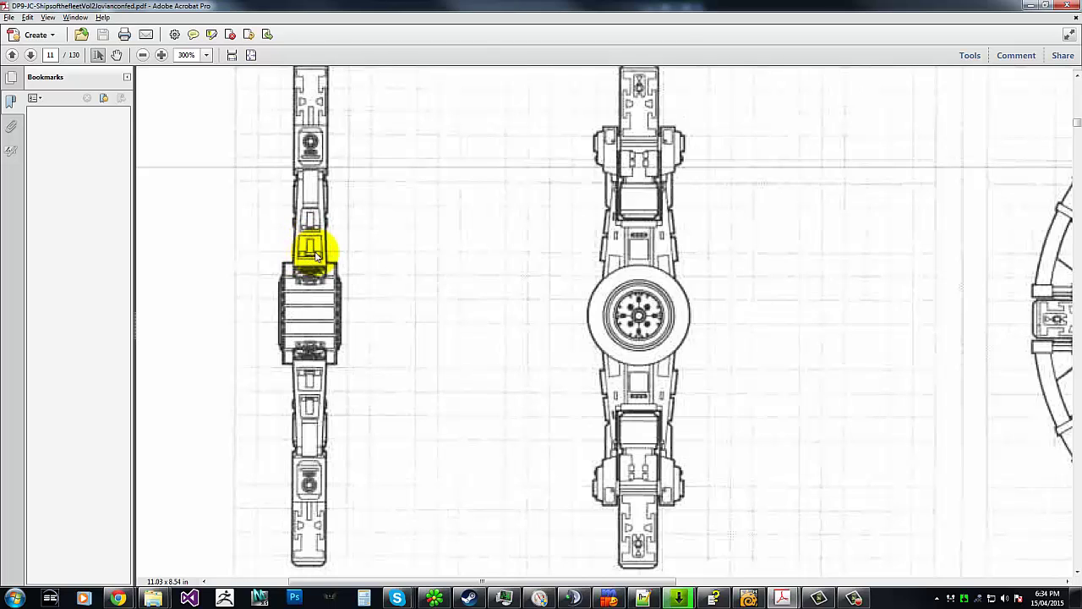
key(alt+Tab)
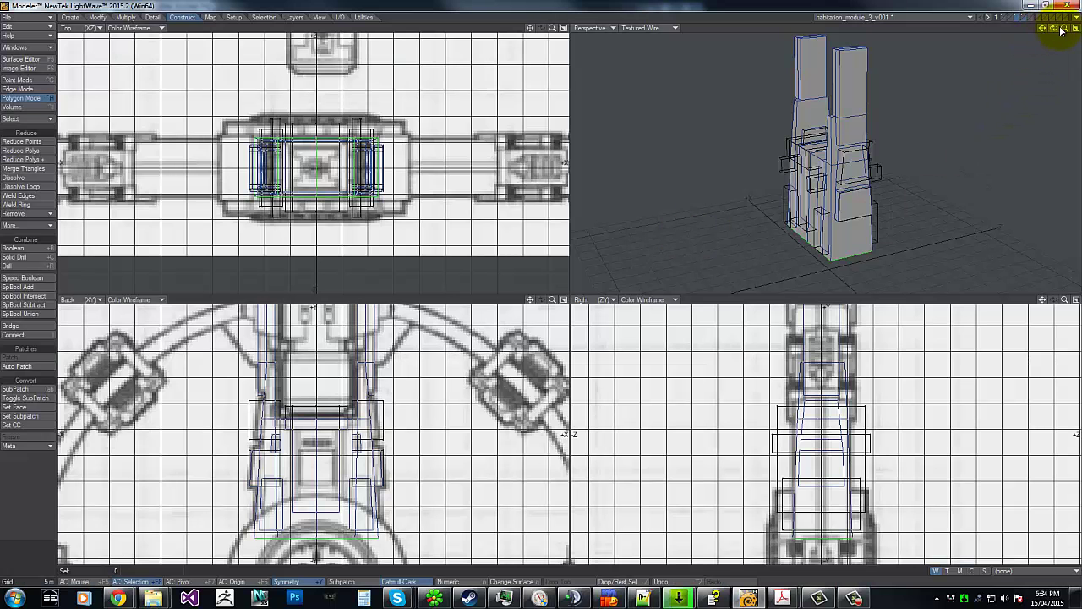
drag(1054, 29, 900, 114)
drag(858, 154, 866, 157)
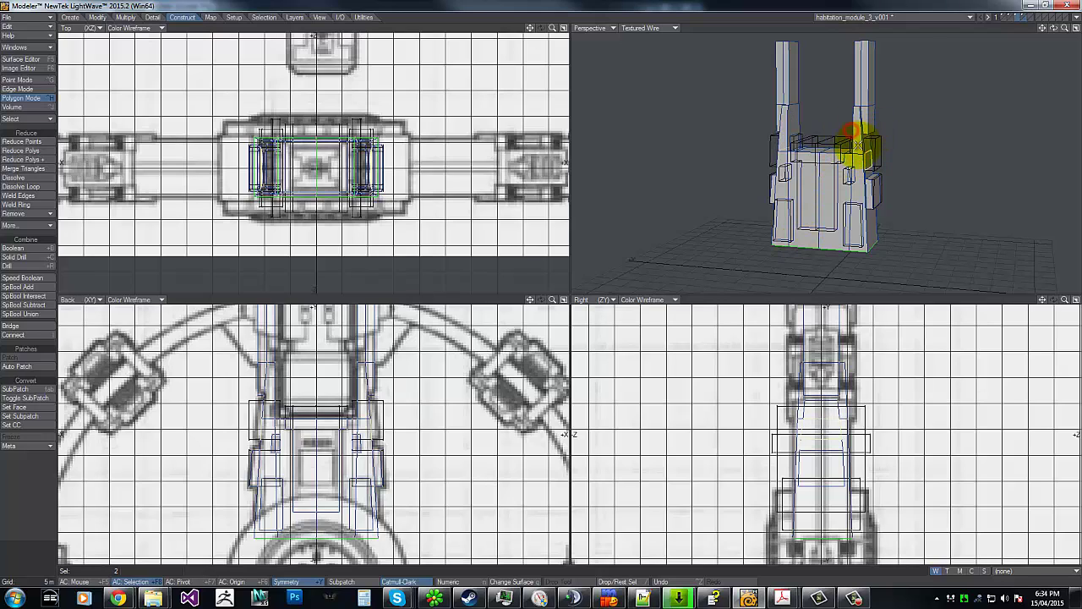
key(t)
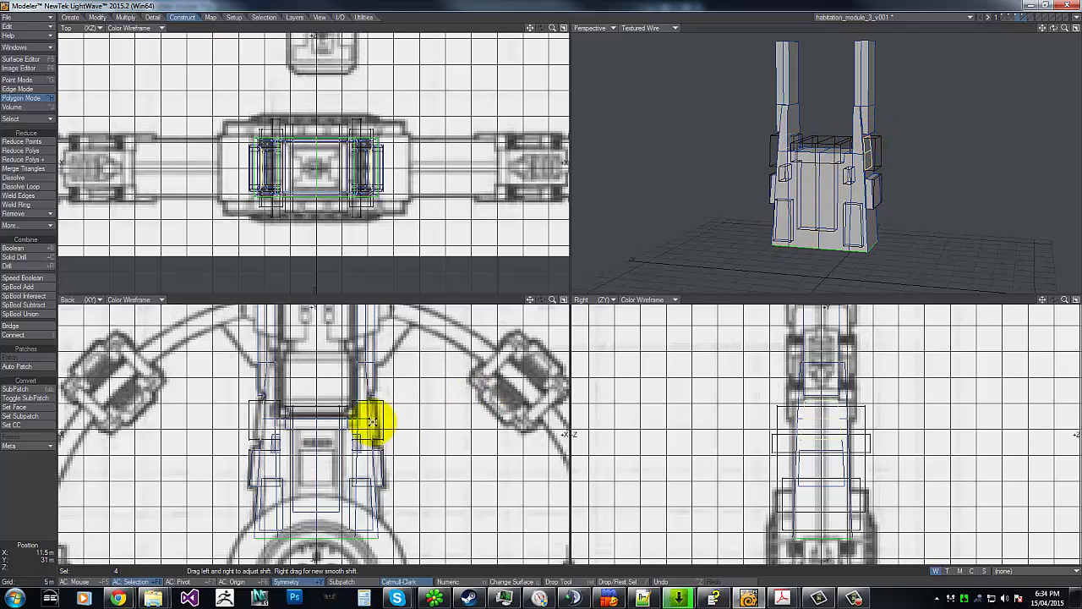
drag(370, 412, 377, 412)
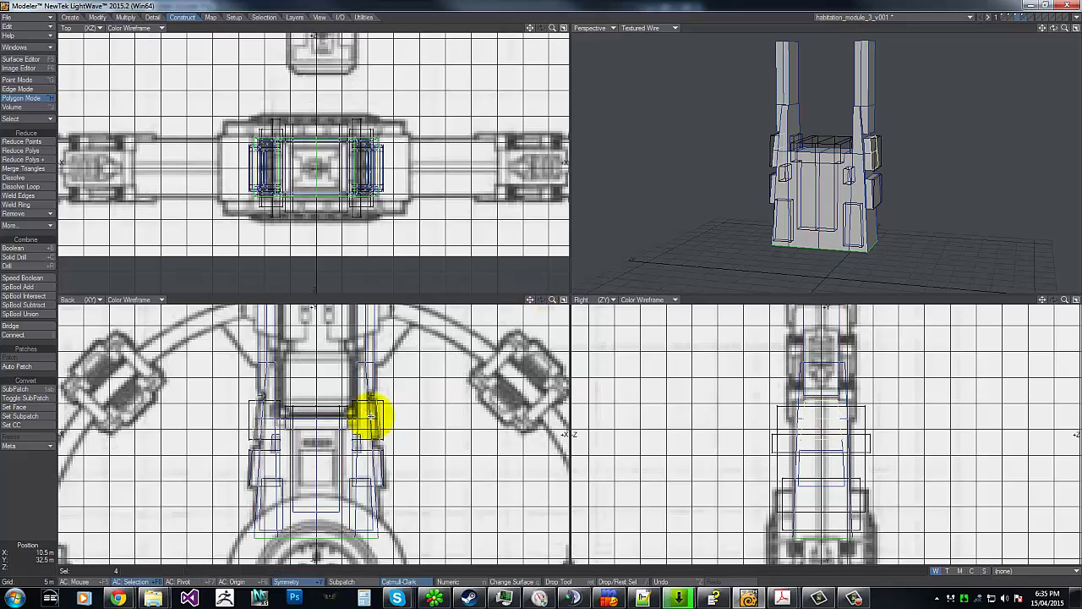
key(slash)
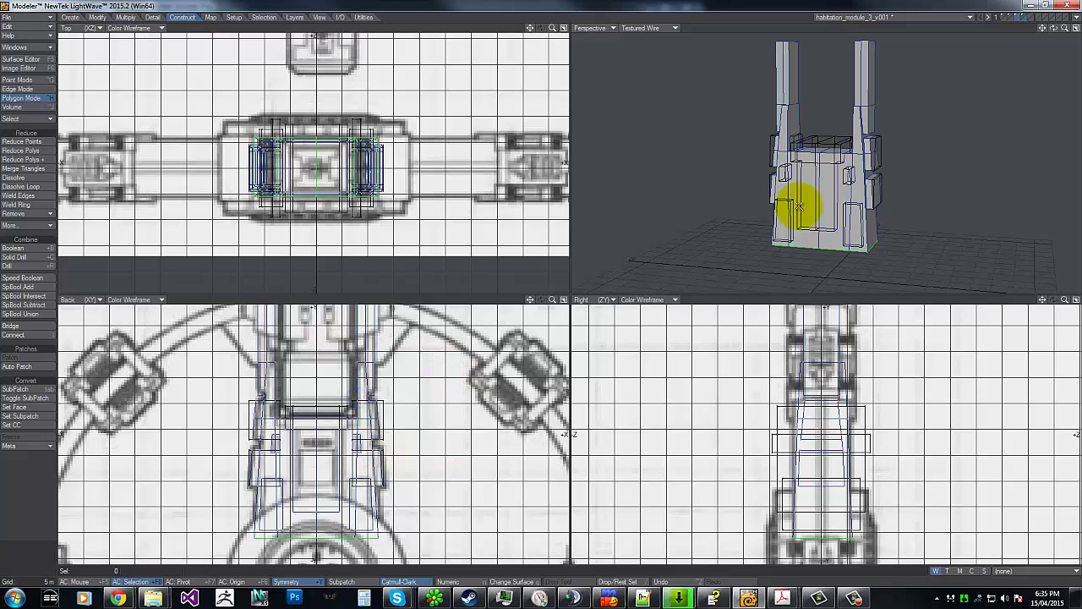
Select the six central panel polygons running over the front, top and back of the tower's middle block.
drag(810, 217, 820, 168)
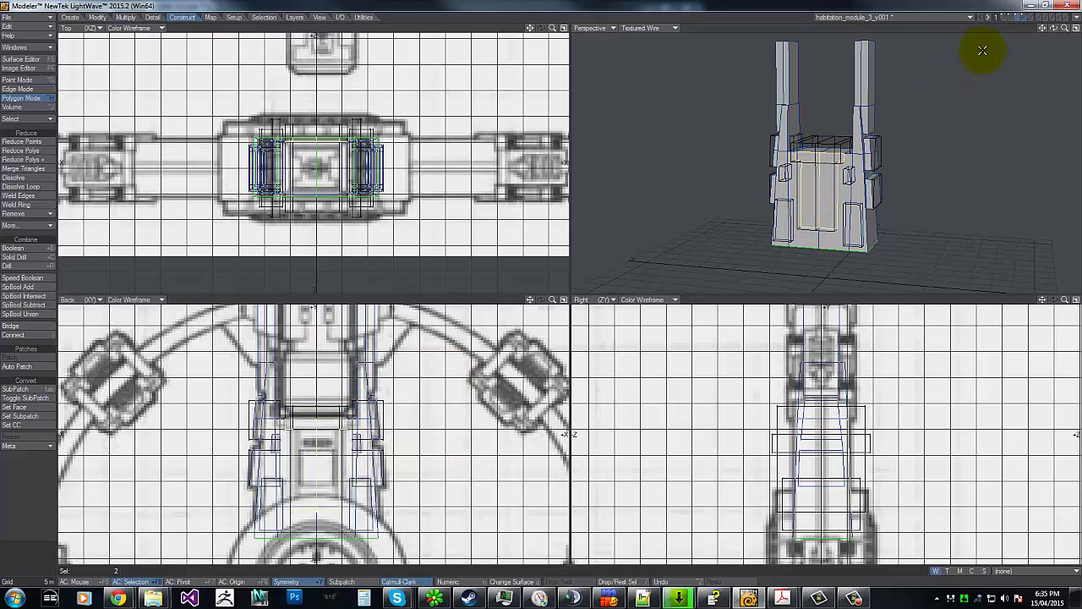
drag(1054, 30, 829, 164)
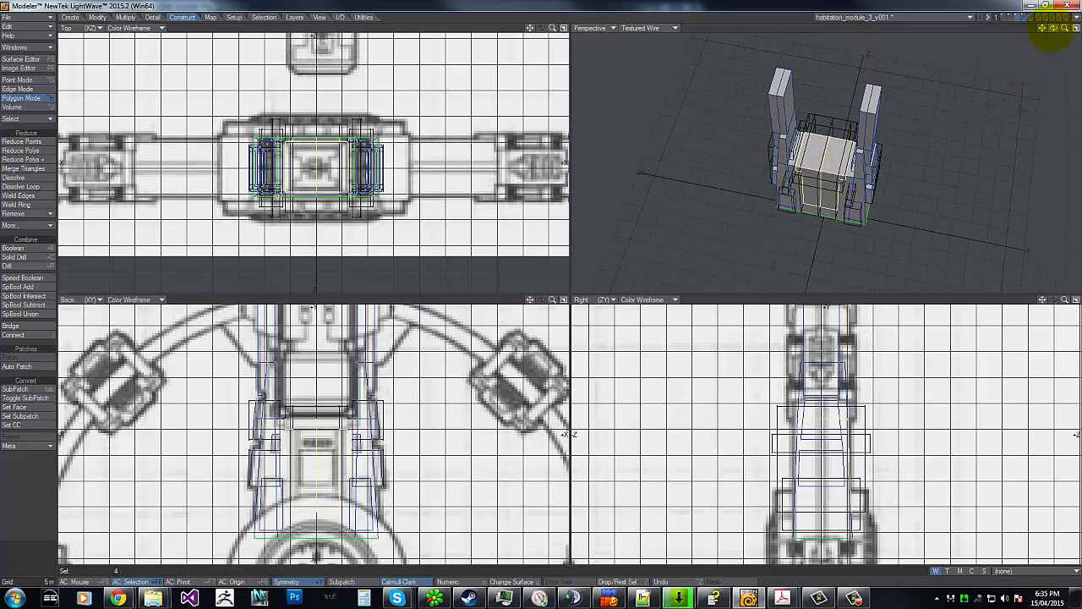
drag(1055, 31, 837, 162)
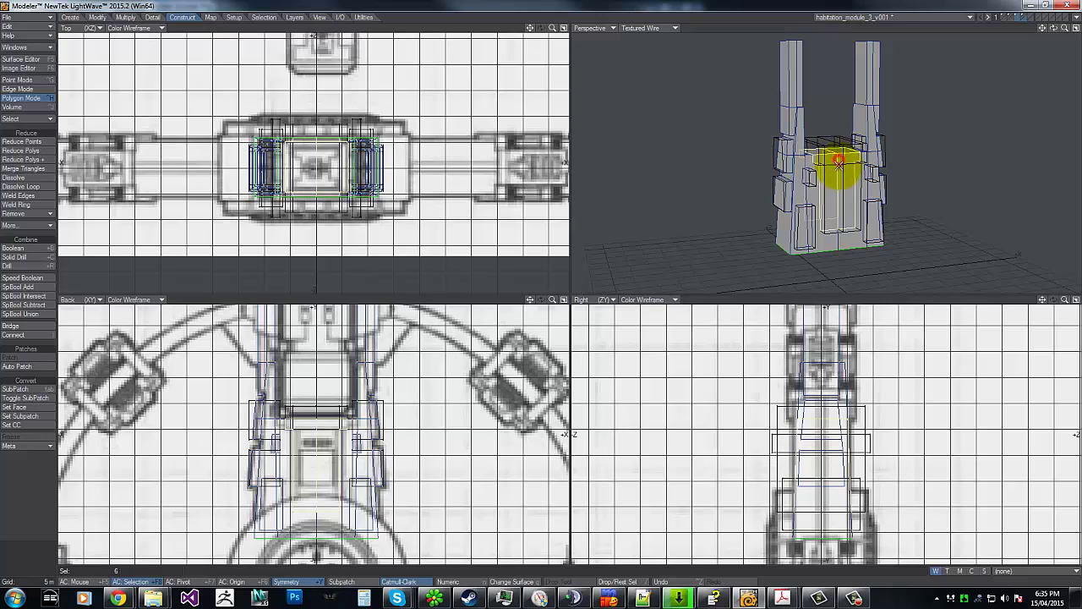
Hide the background cutter layer and save the model as incremental version v002.
click(1023, 19)
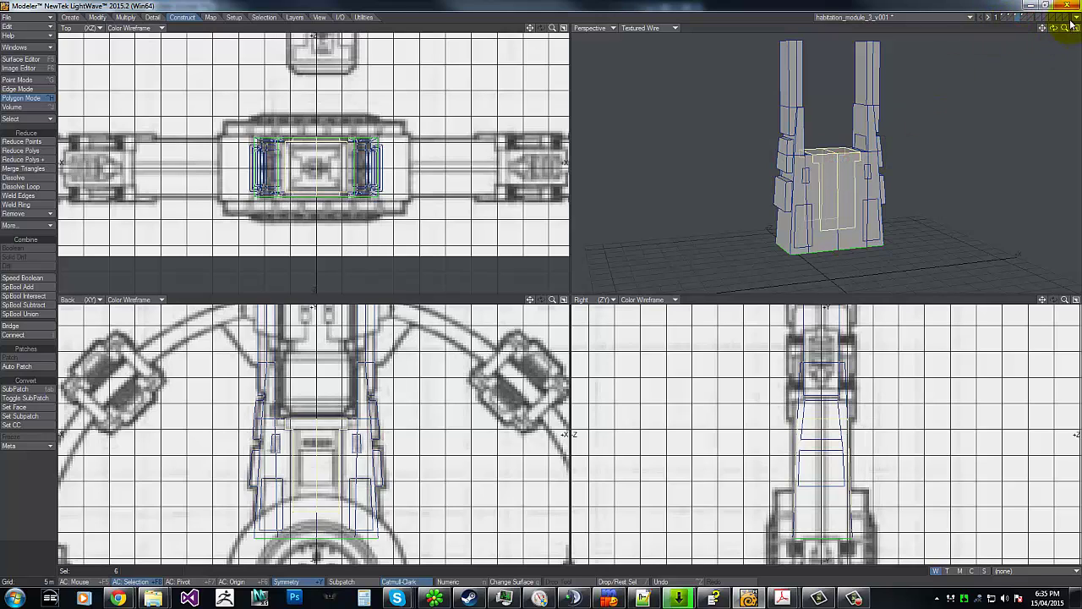
drag(1057, 32, 541, 283)
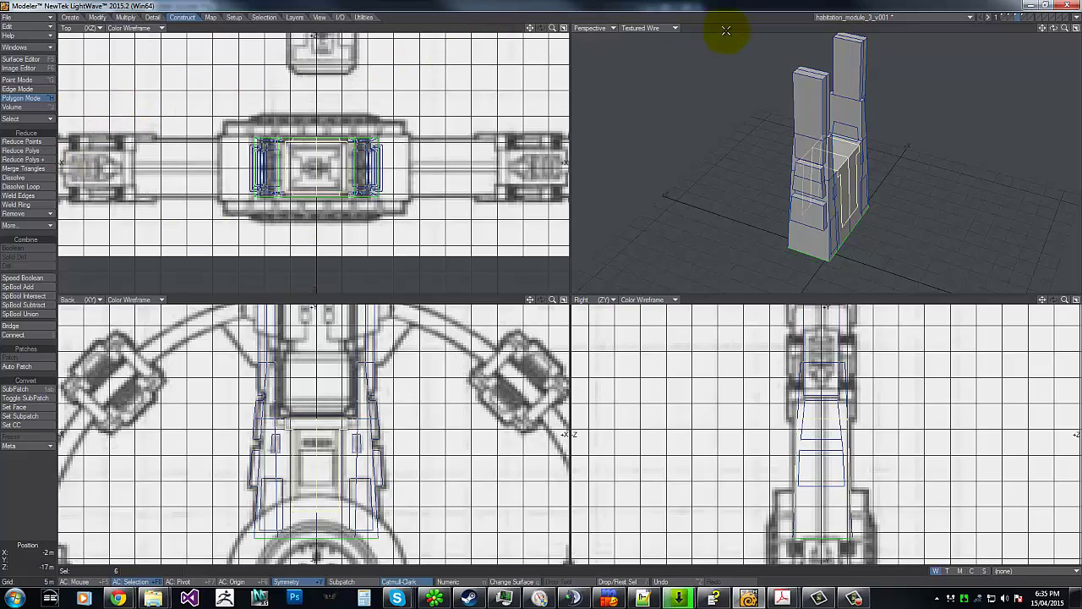
key(shift+s)
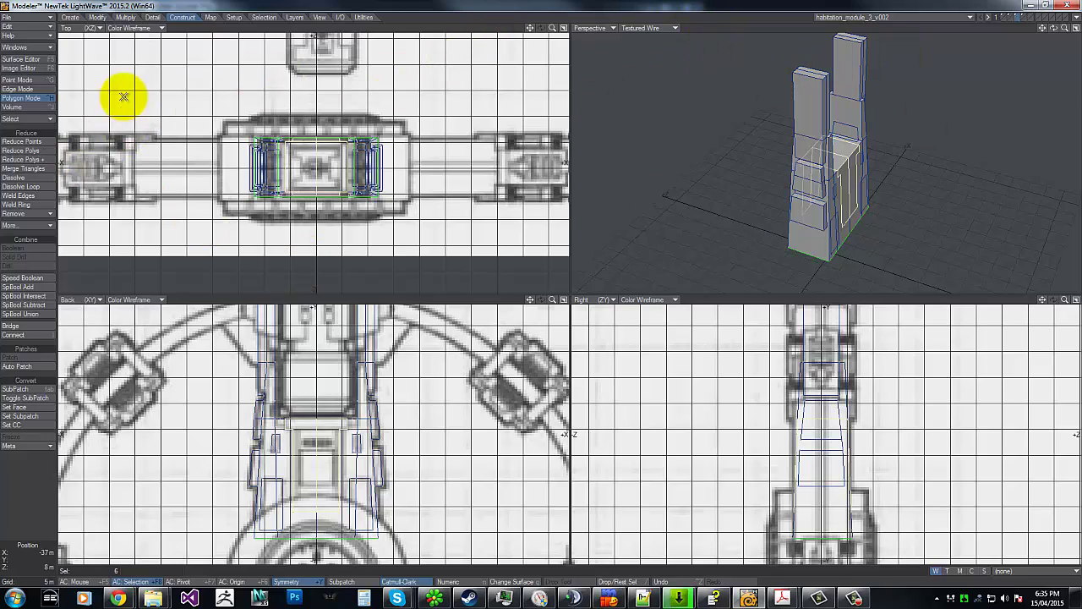
Apply Multishift to the selected central panel with an inset of -50 mm and a shift of -200 mm.
click(126, 16)
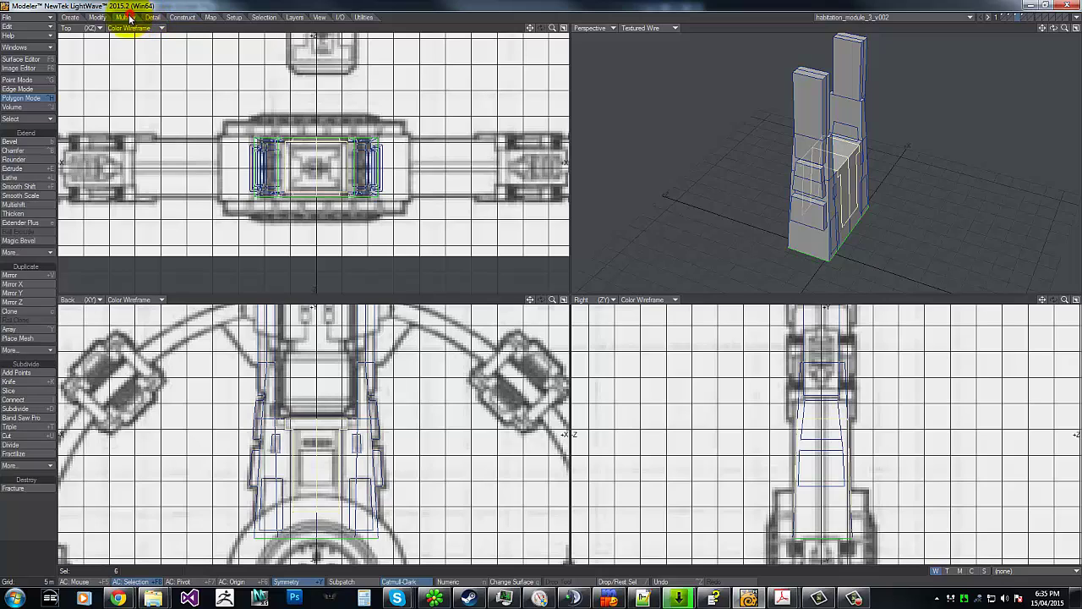
click(25, 205)
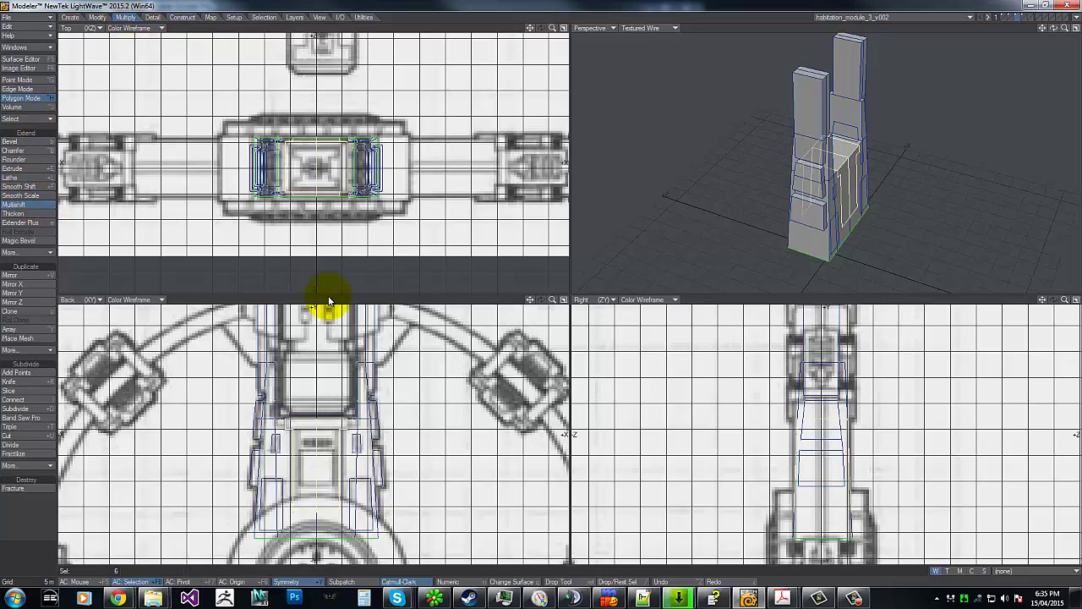
key(n)
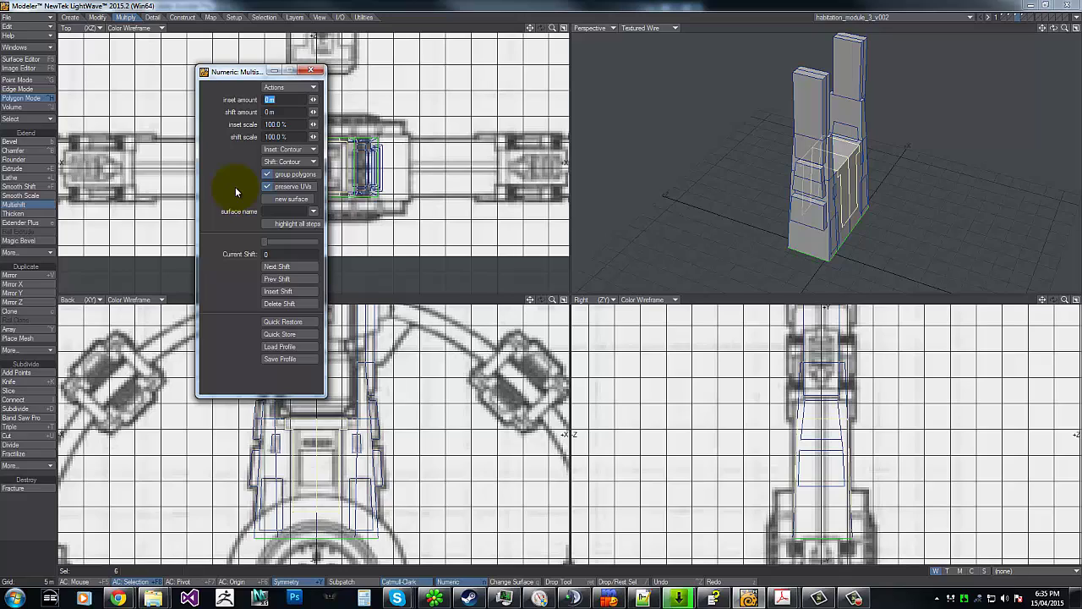
key(Tab)
text(-20cm)
key(Tab)
key(shift+Tab)
key(shift+Tab)
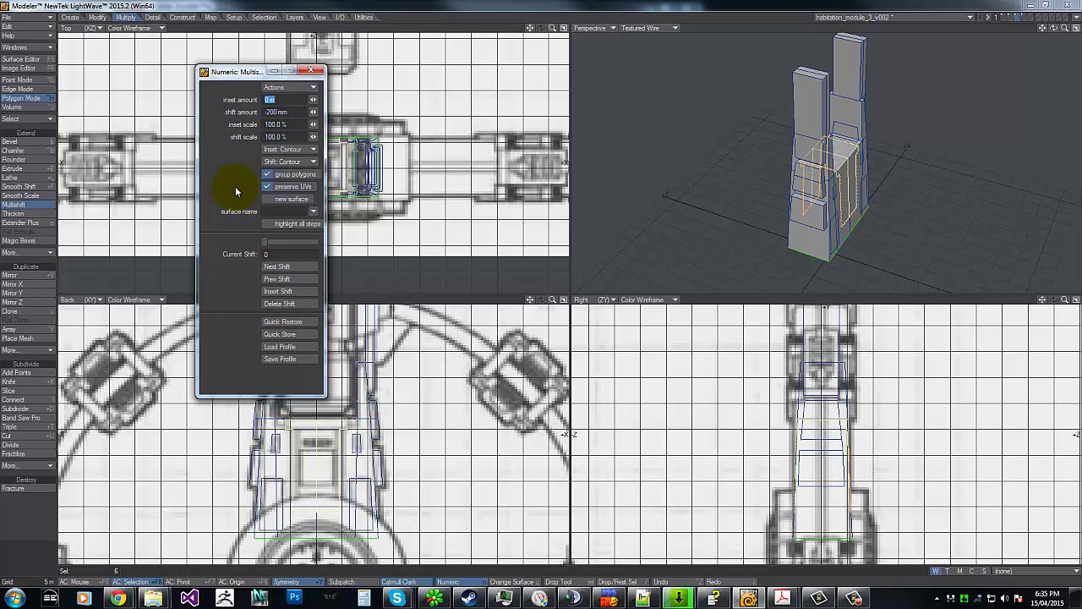
text(-50)
key(Tab)
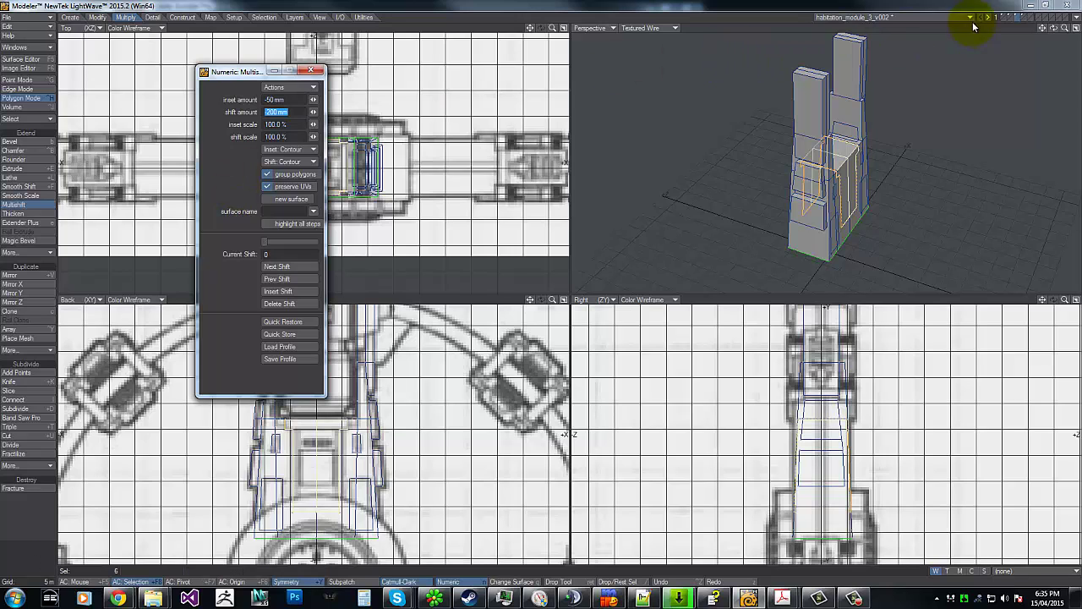
Insert a second shift in the Multishift and set its shift amount to -500 mm.
drag(1065, 27, 550, 285)
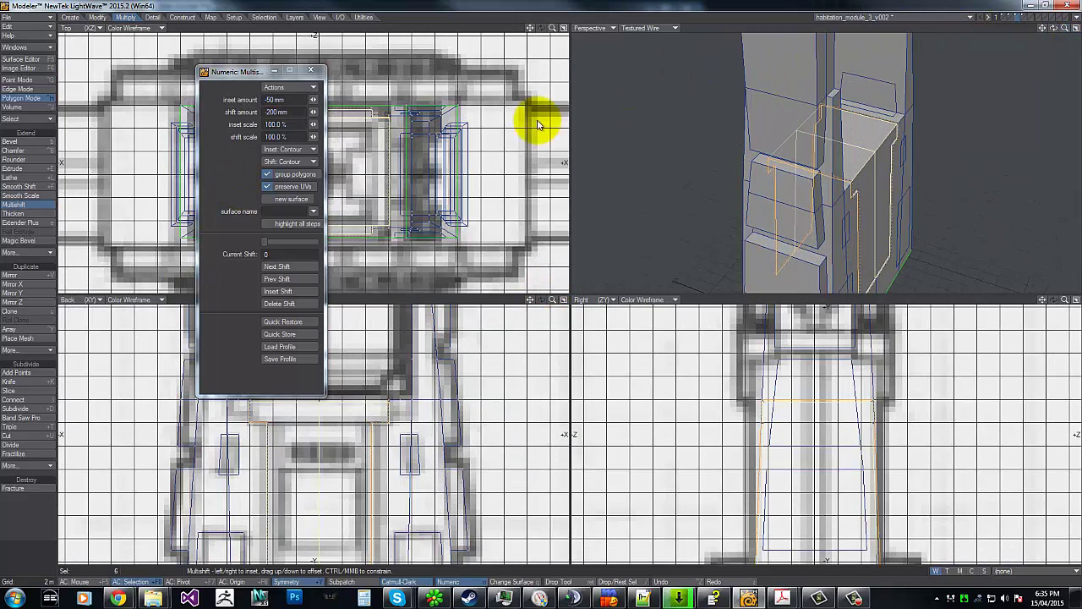
click(284, 291)
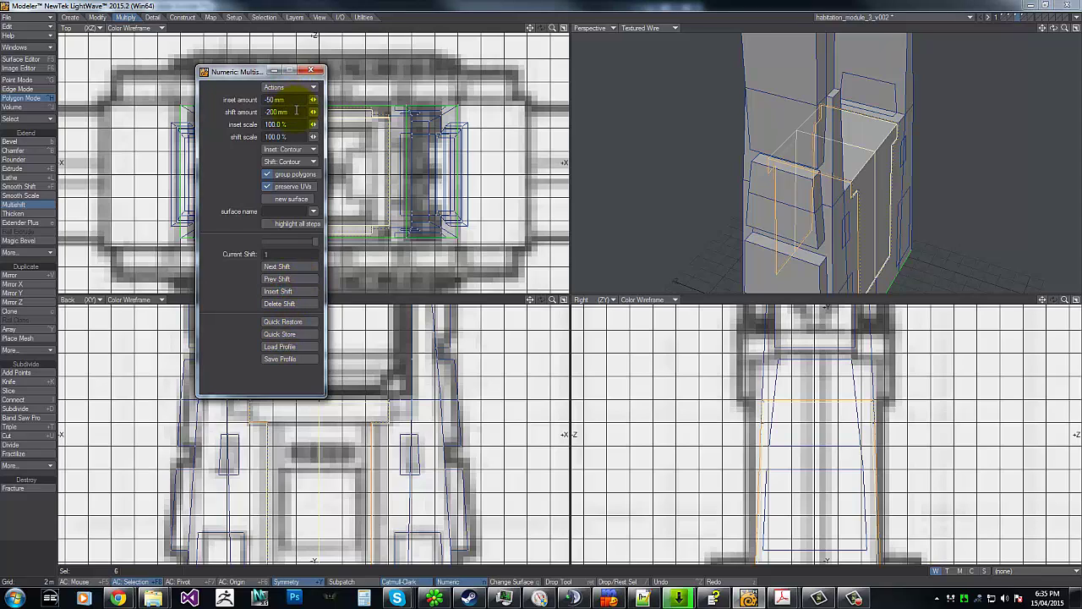
click(296, 111)
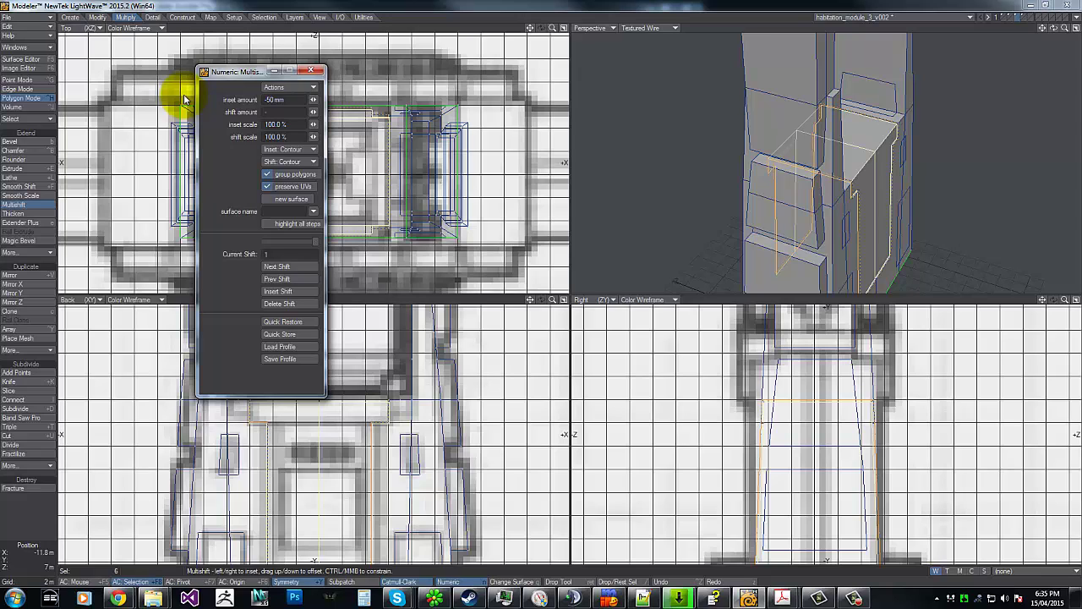
text(-500)
key(Tab)
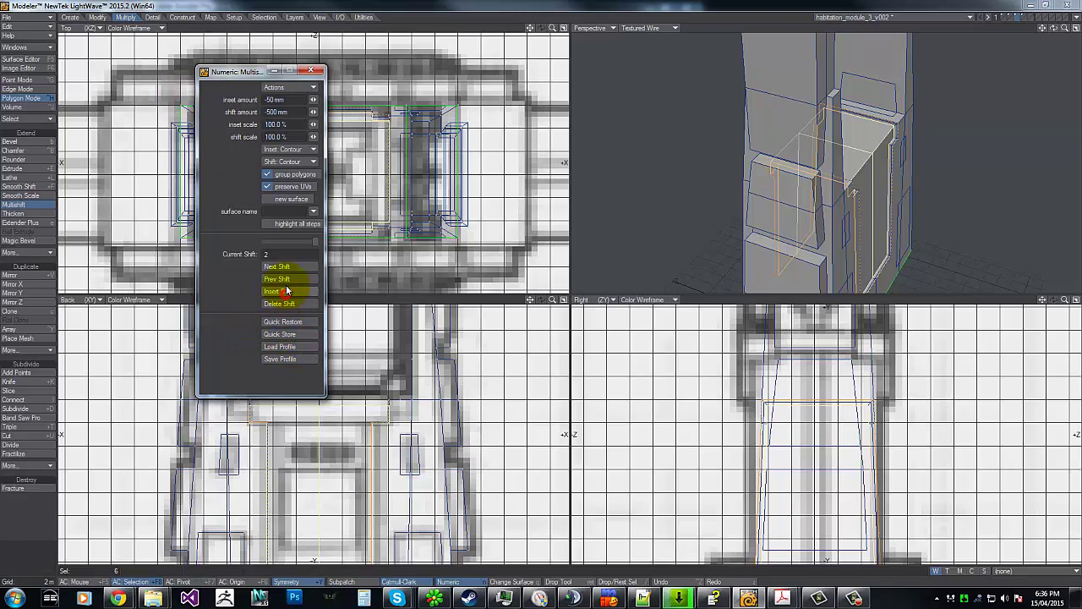
Set the final Multishift stage of the central panel to a shift of -700 mm and an inset of 75 mm.
click(298, 111)
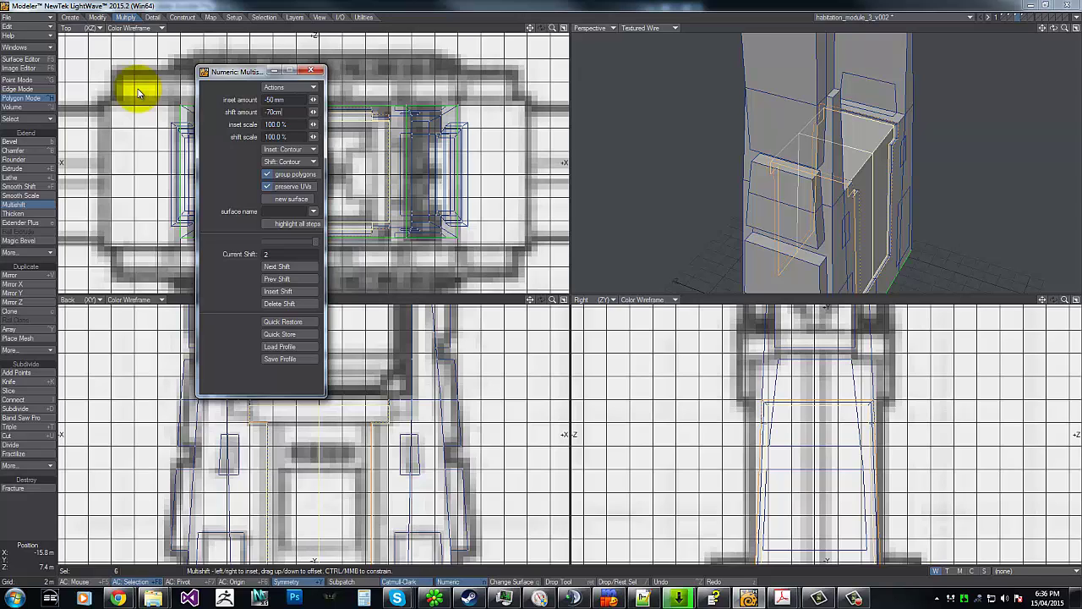
key(Tab)
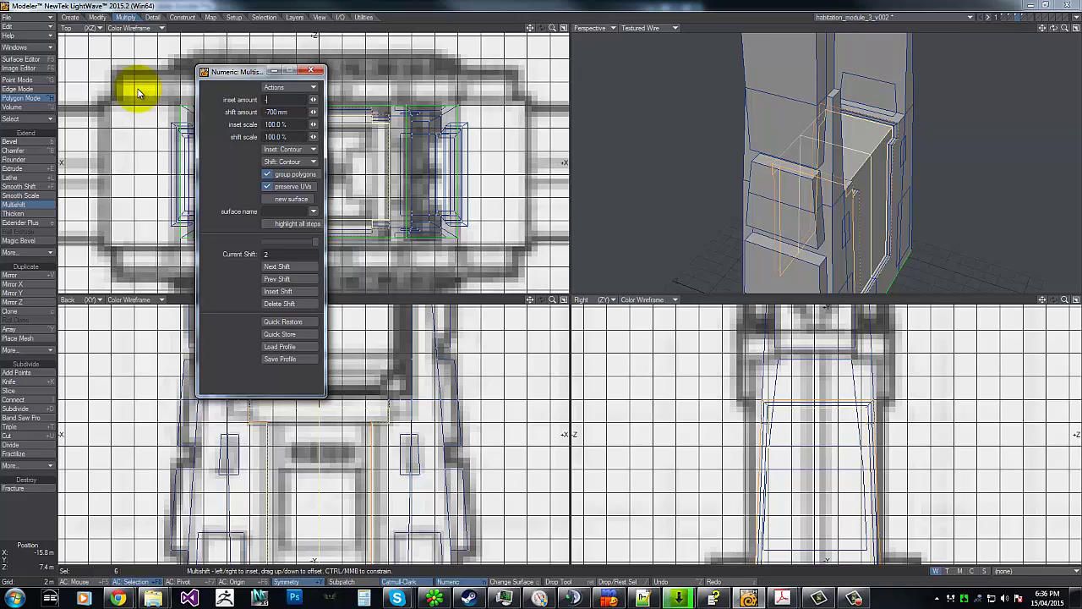
text(-75 mm)
key(Tab)
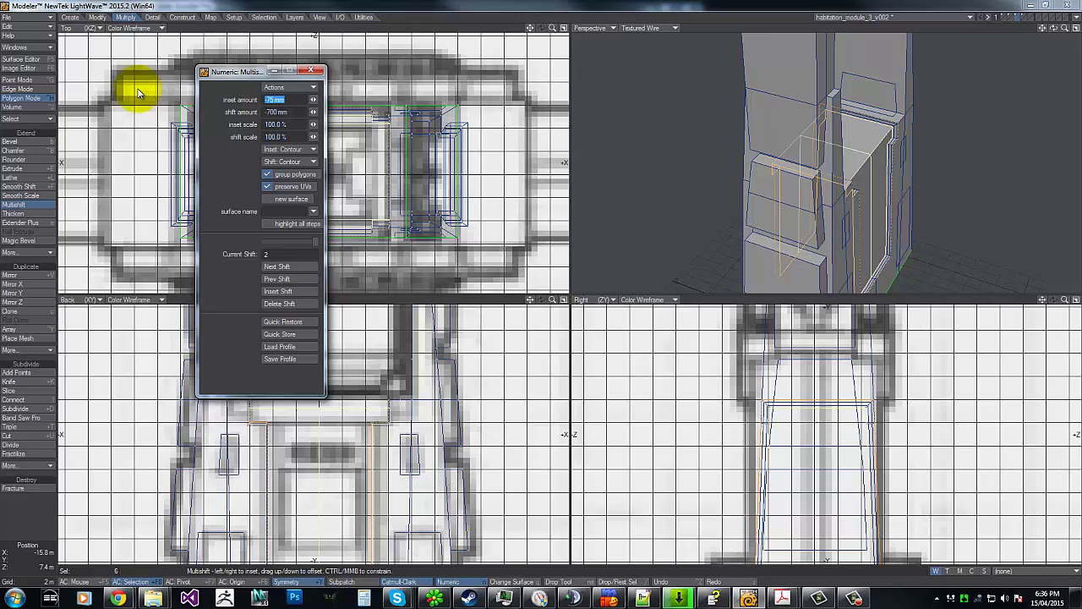
text(75 mm)
key(Tab)
Set the inset of the two earlier Multishift stages to 50 mm, finish the operation and deselect the central panel.
click(302, 241)
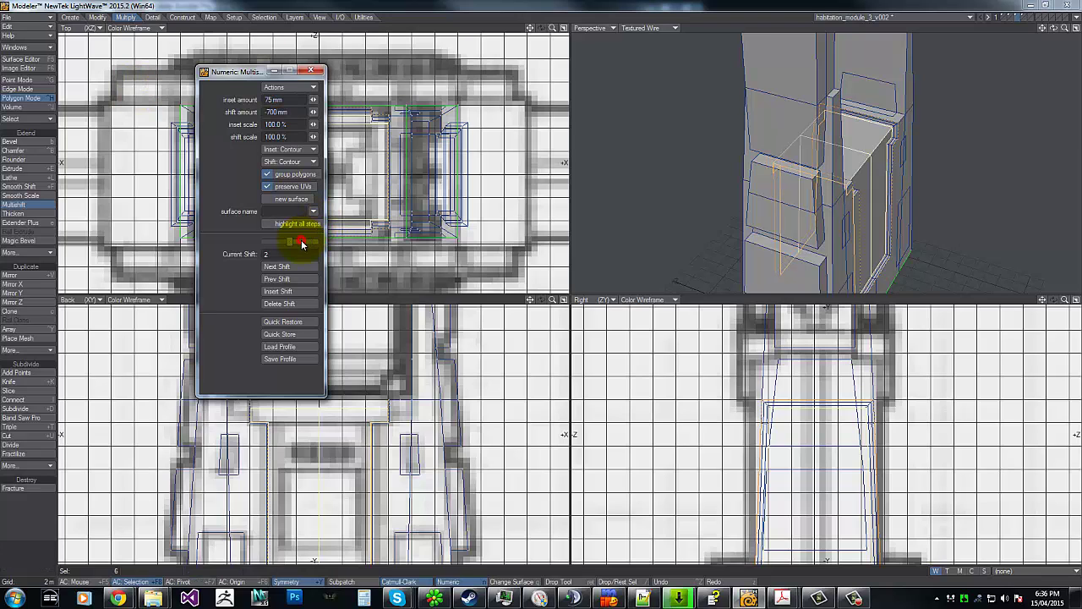
drag(266, 98, 312, 100)
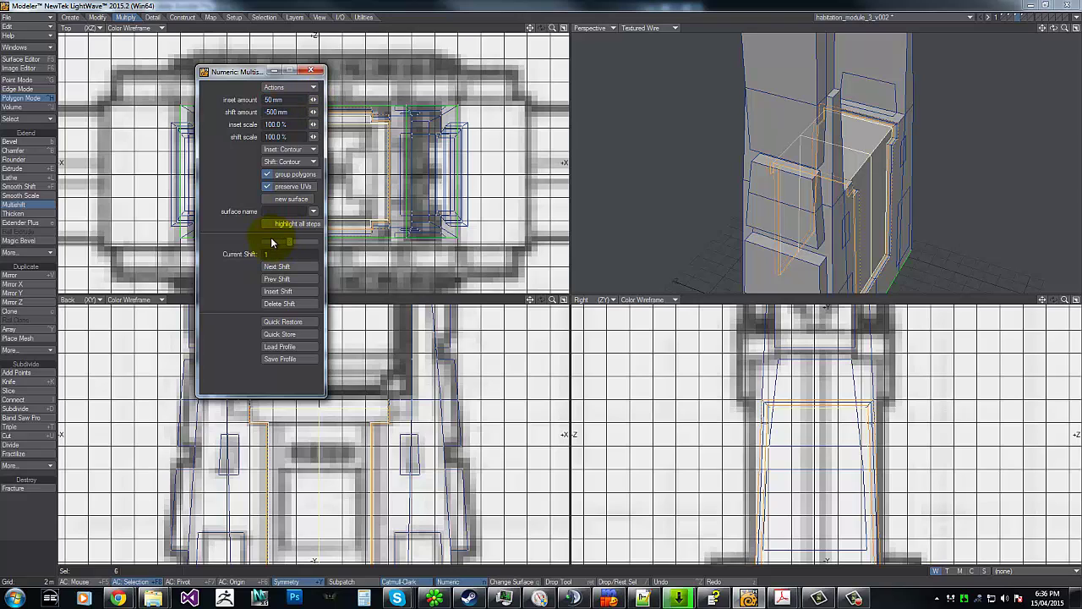
click(272, 242)
click(269, 99)
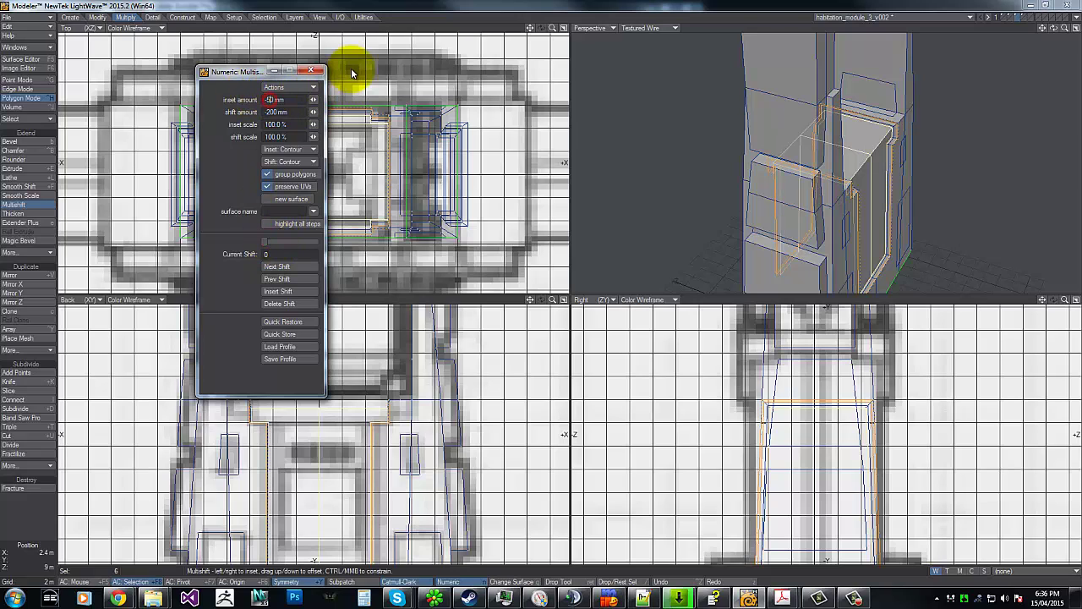
key(Delete)
key(Tab)
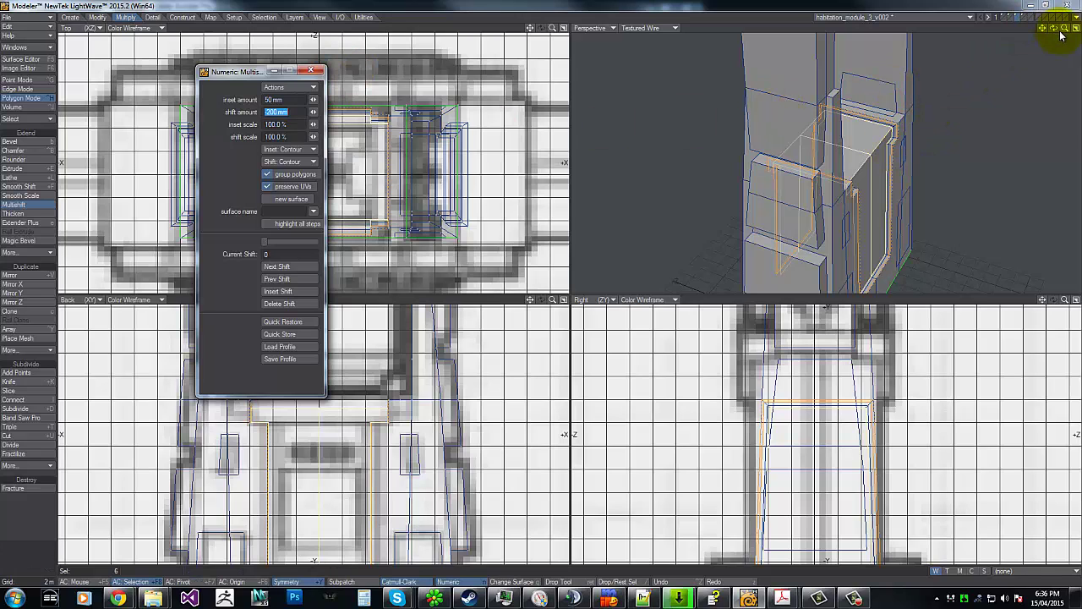
drag(1055, 29, 542, 284)
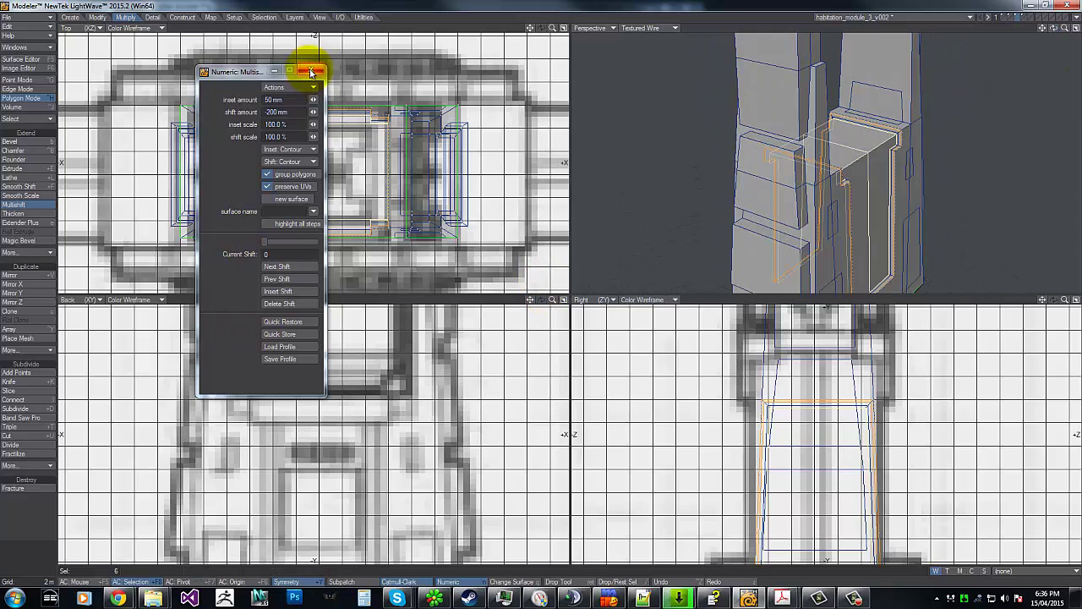
click(310, 70)
key(slash)
right_click(225, 91)
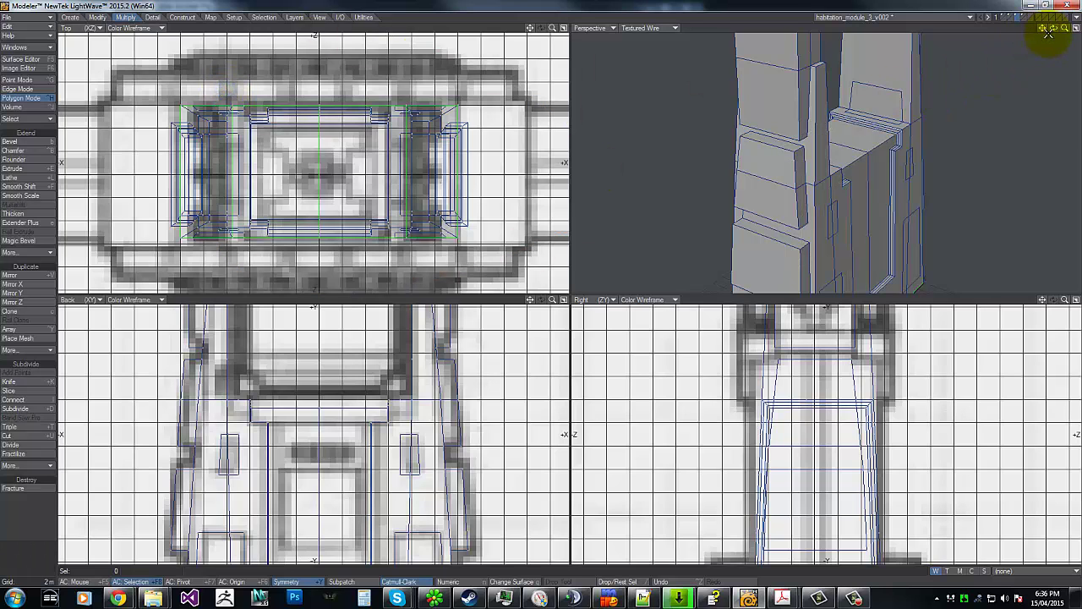
Merge the leftover rectangular outlines on the tower's inner leg walls and adjoining ledges into their surrounding polygons.
drag(1061, 29, 954, 61)
click(771, 114)
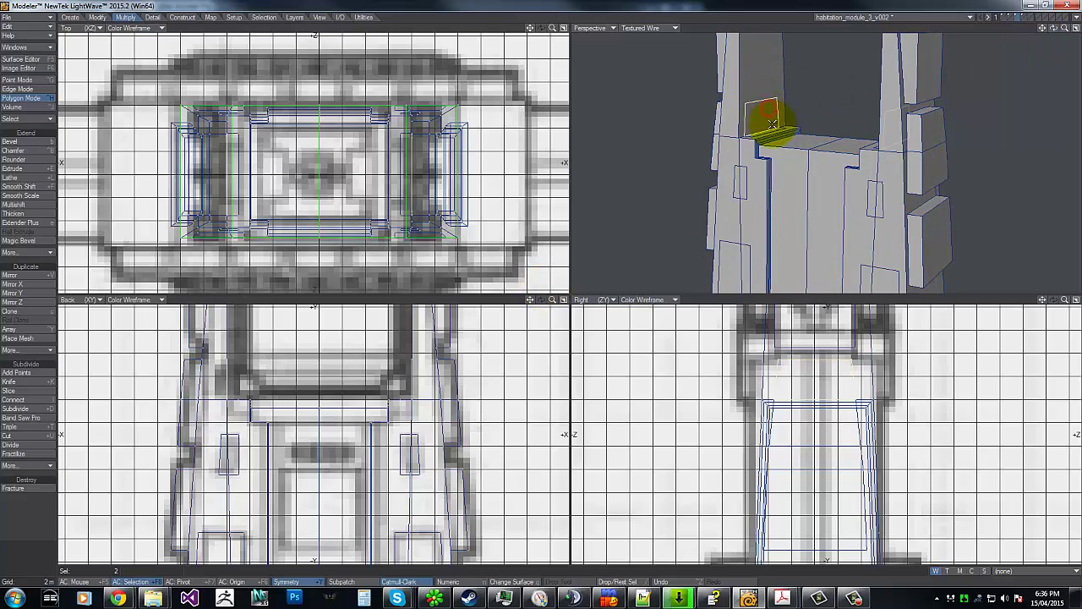
key(f)
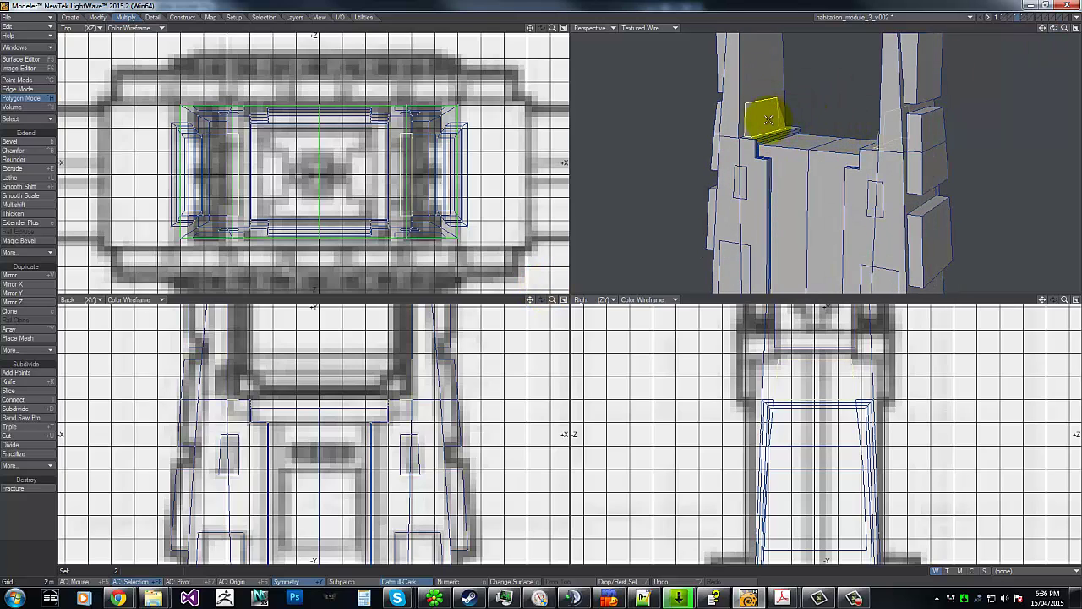
key(ctrl+z)
click(765, 134)
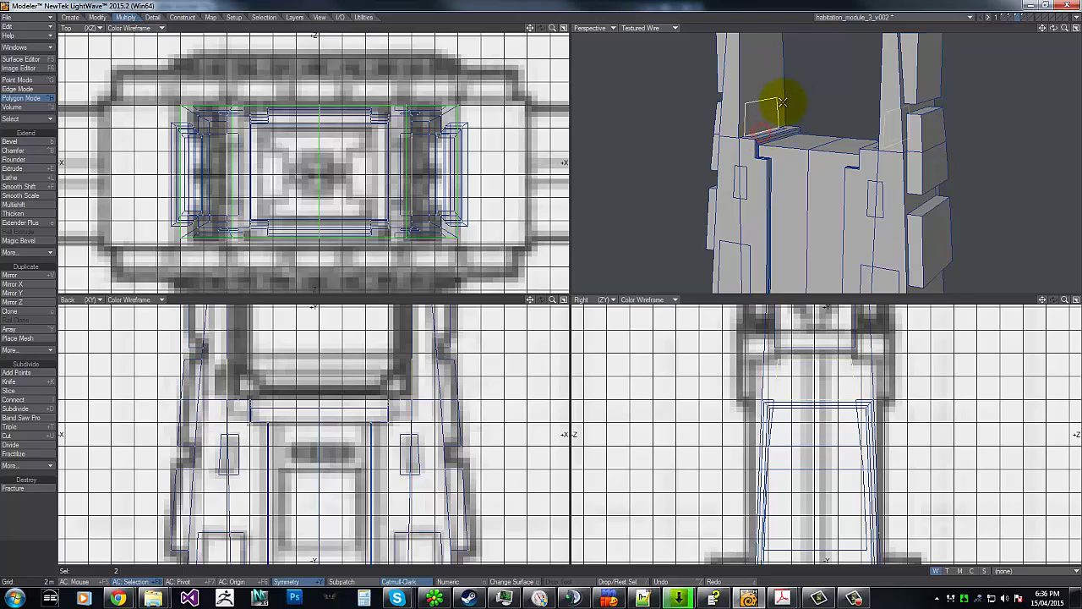
click(783, 102)
key(shift+z)
click(745, 121)
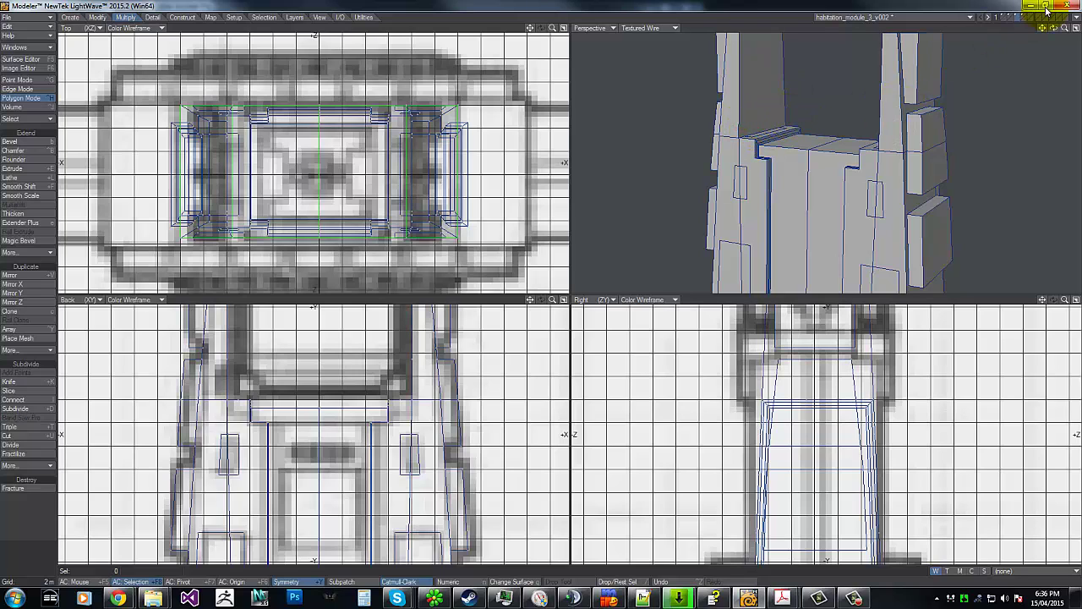
drag(1053, 32, 906, 138)
click(906, 138)
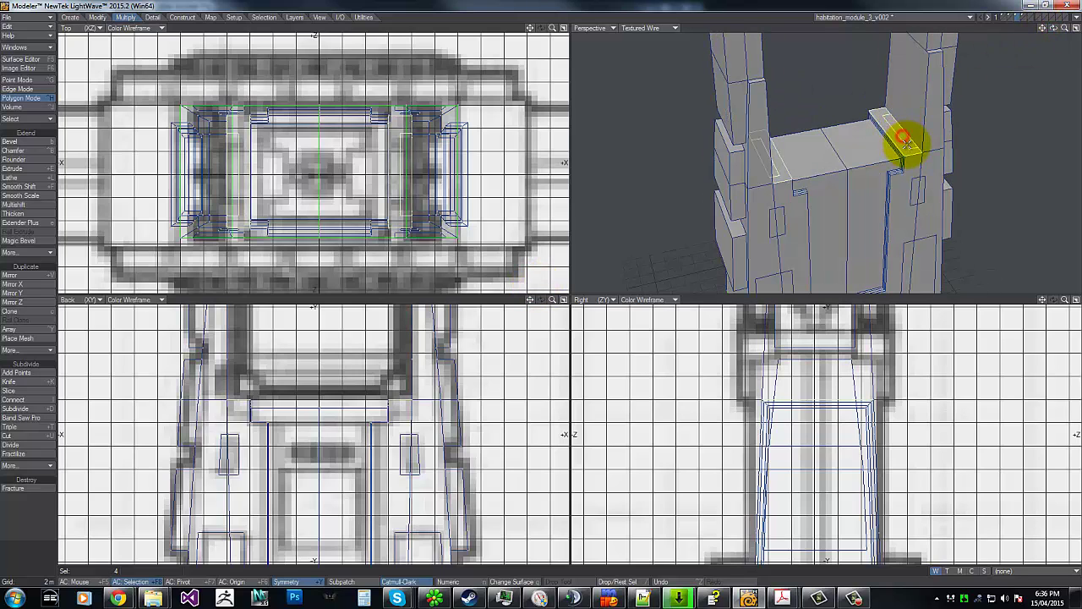
Select and clear the stray corner points left by the merged outlines on the ledge and inner wall in the perspective view.
key(ctrl+g)
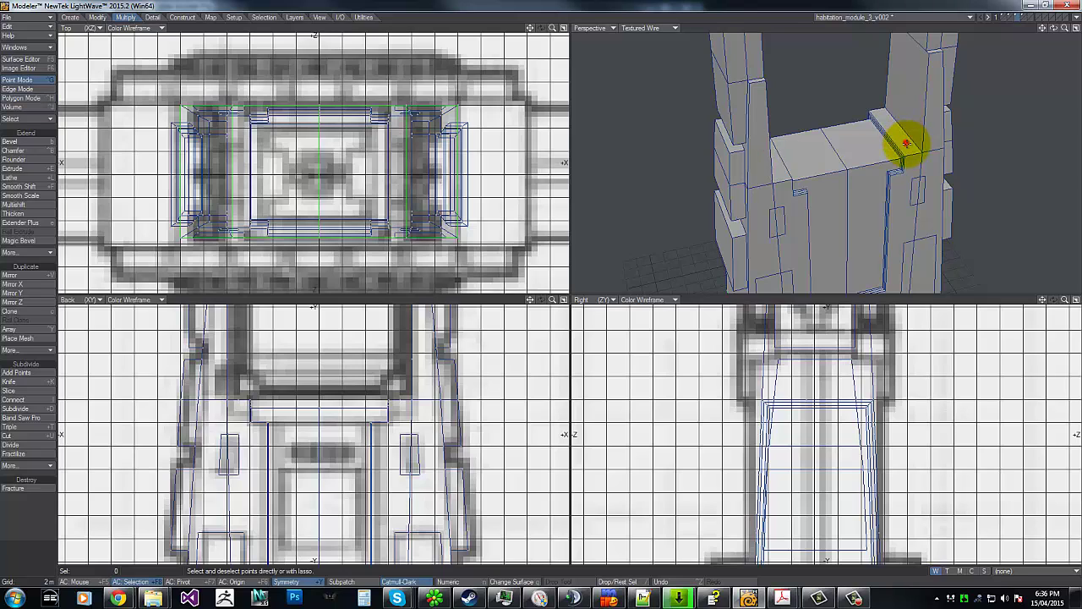
click(905, 145)
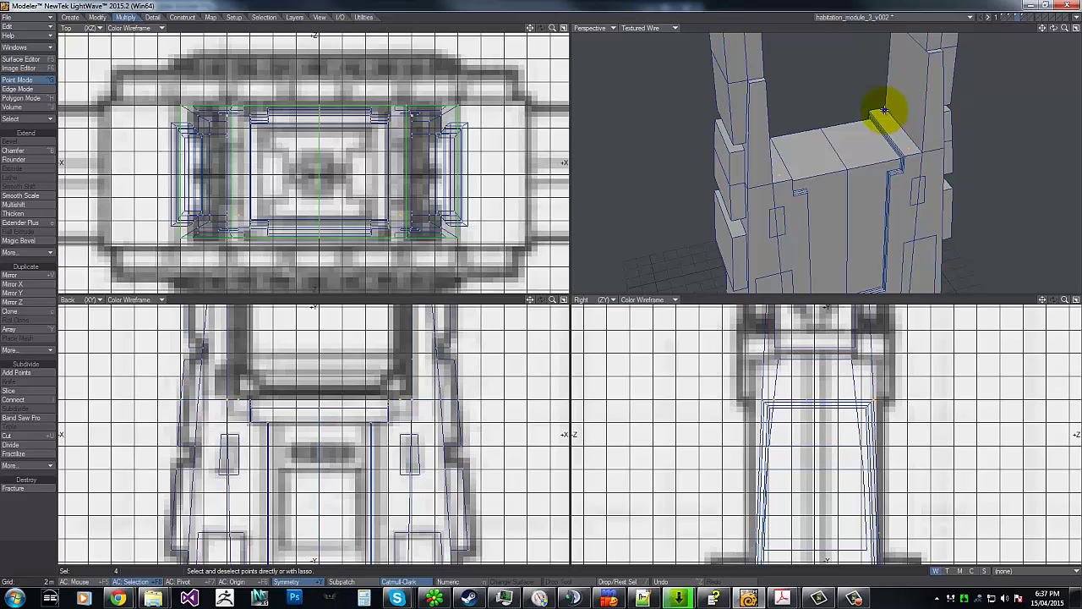
click(888, 122)
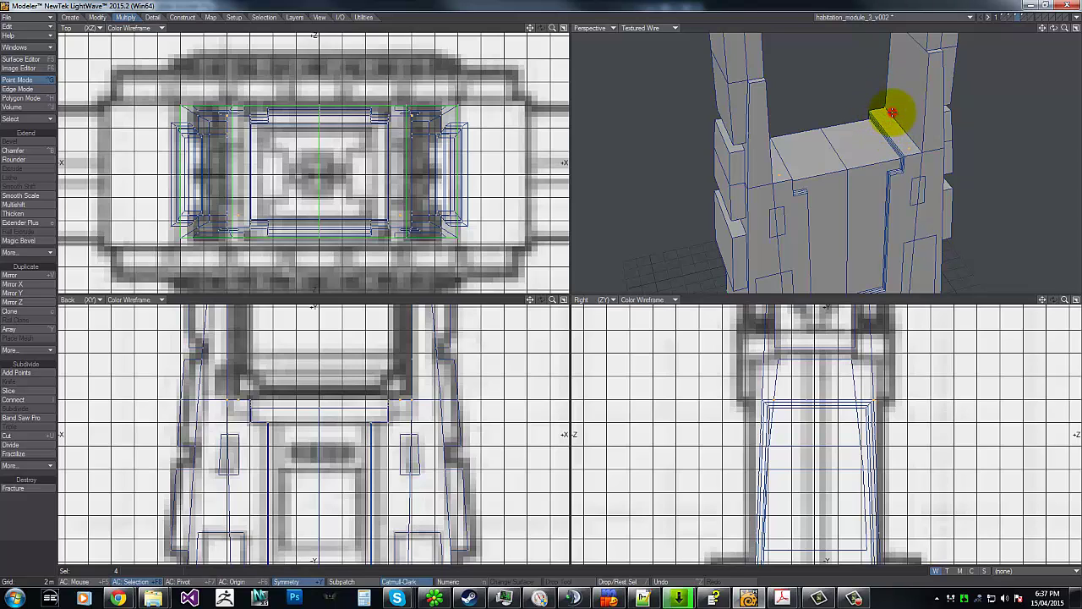
click(891, 112)
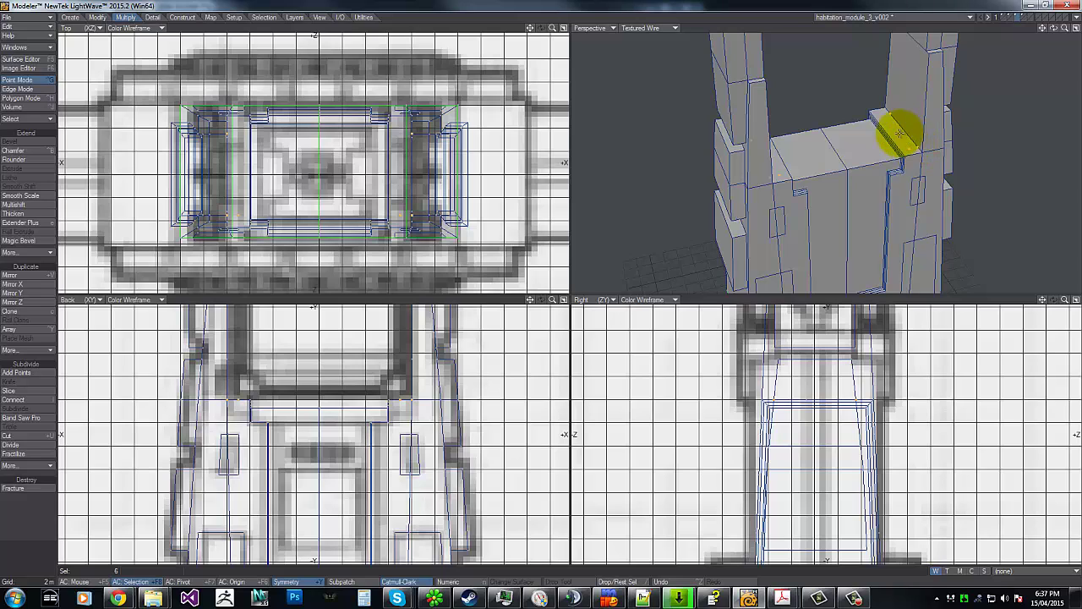
click(897, 96)
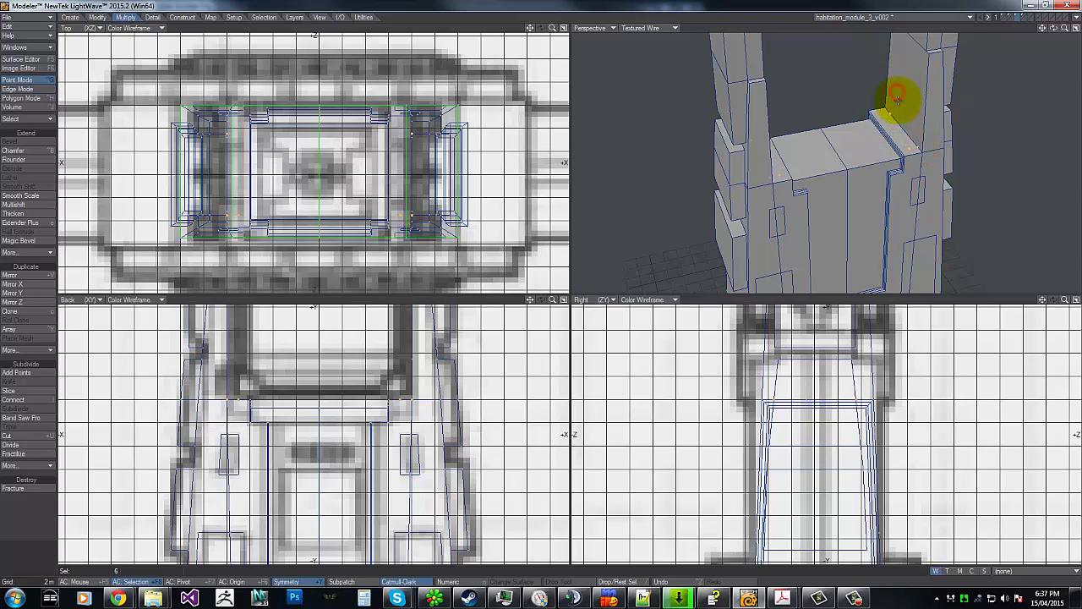
click(919, 117)
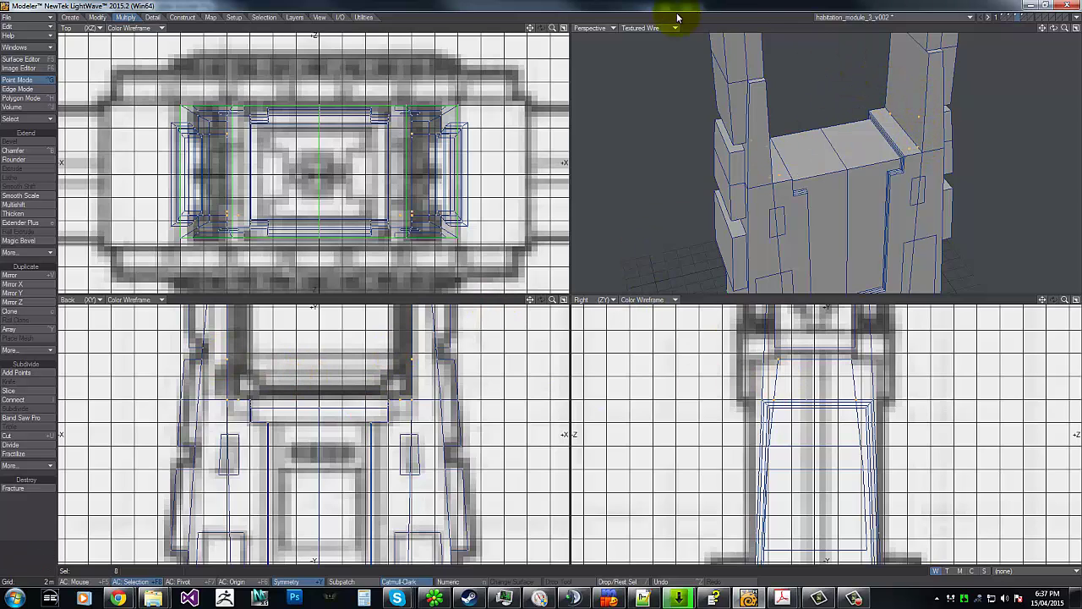
key(slash)
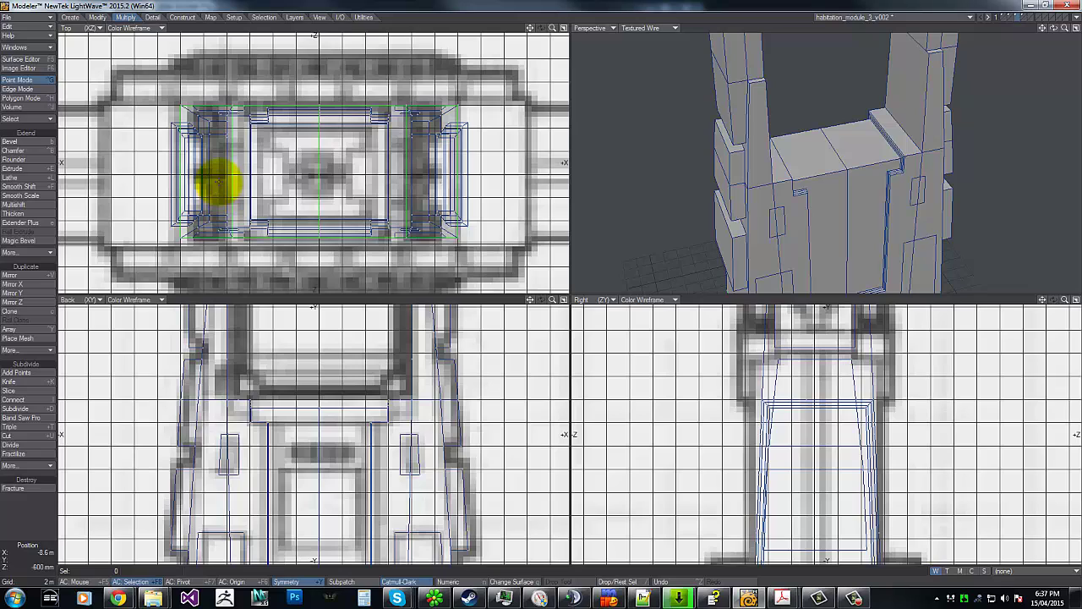
Clear the remaining stray points beside the inner leg walls, working corner by corner in the top view.
click(225, 138)
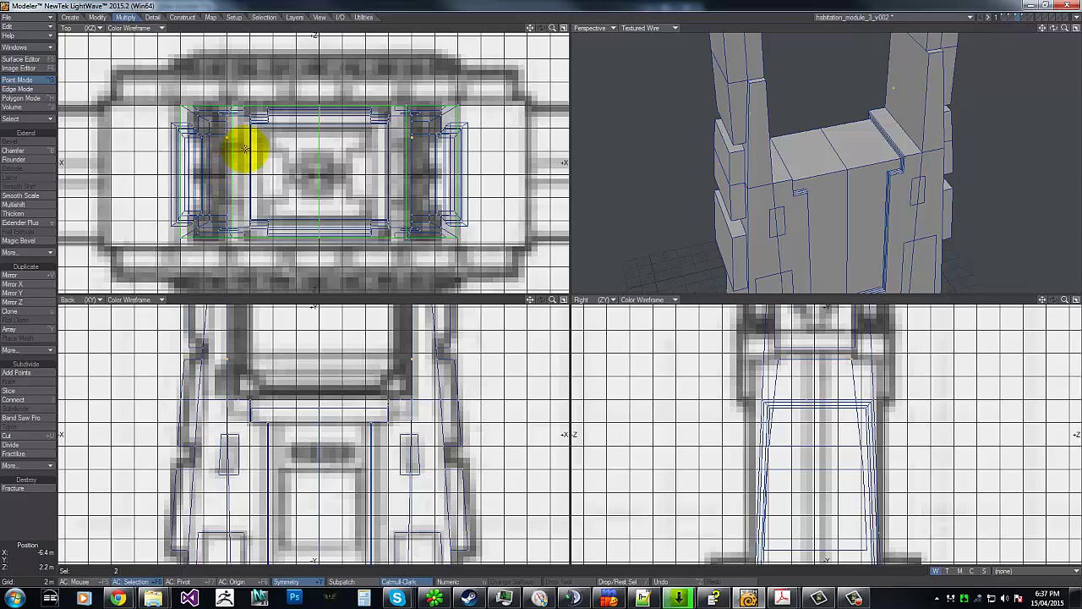
key(slash)
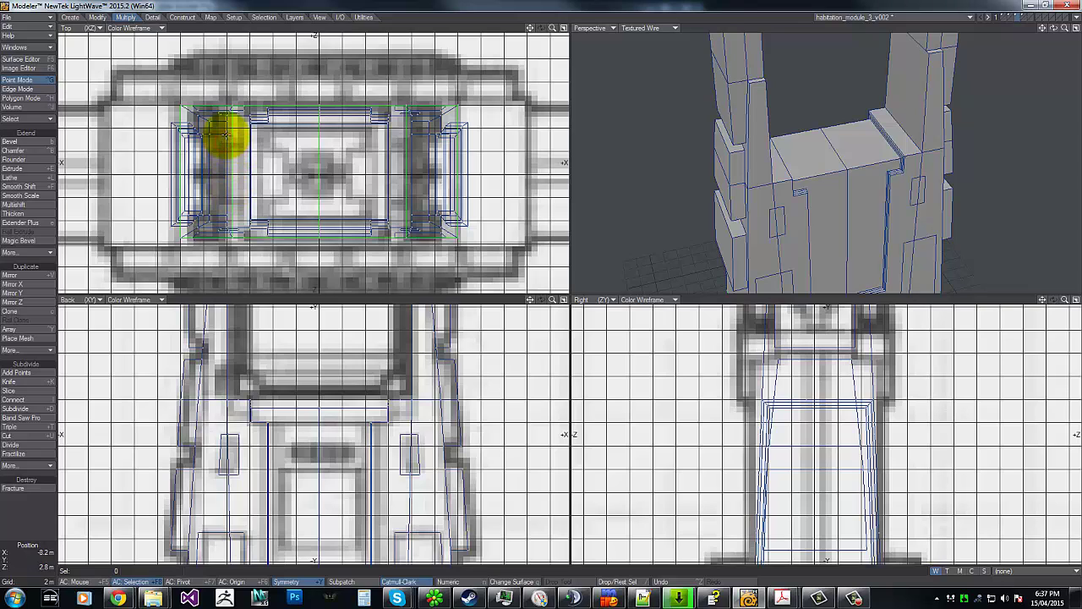
mouse_move(225, 135)
mouse_down()
mouse_move(223, 194)
mouse_move(222, 136)
mouse_move(228, 142)
mouse_up()
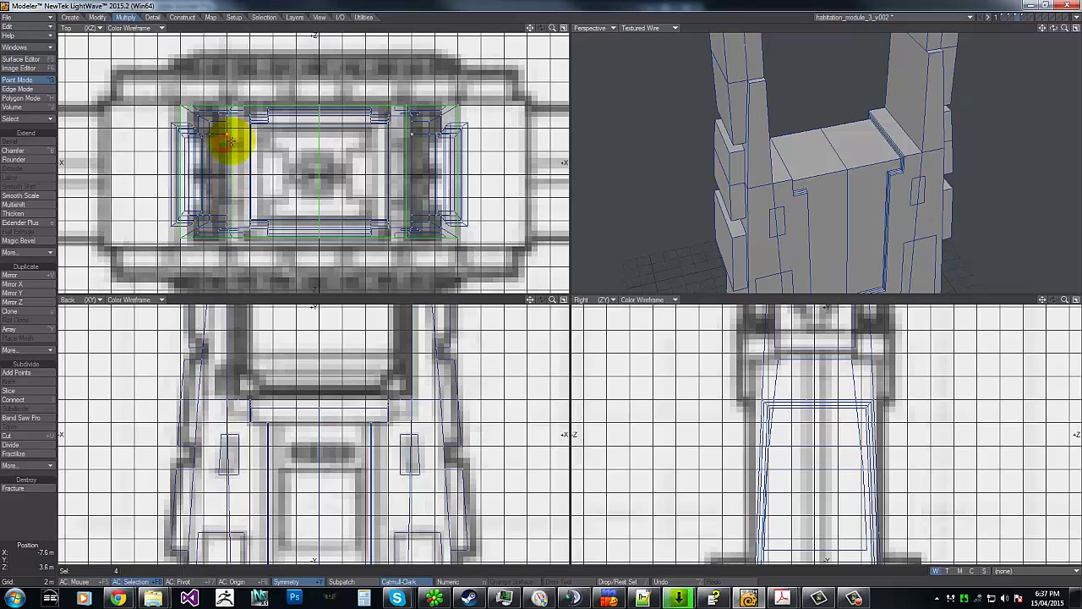
key(slash)
drag(398, 172, 411, 213)
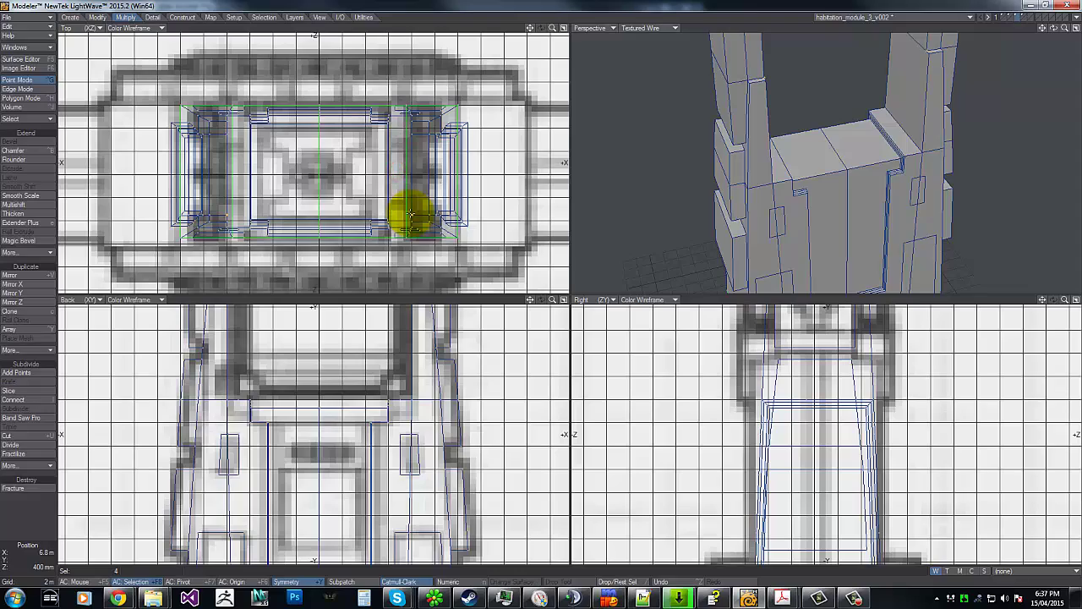
key(slash)
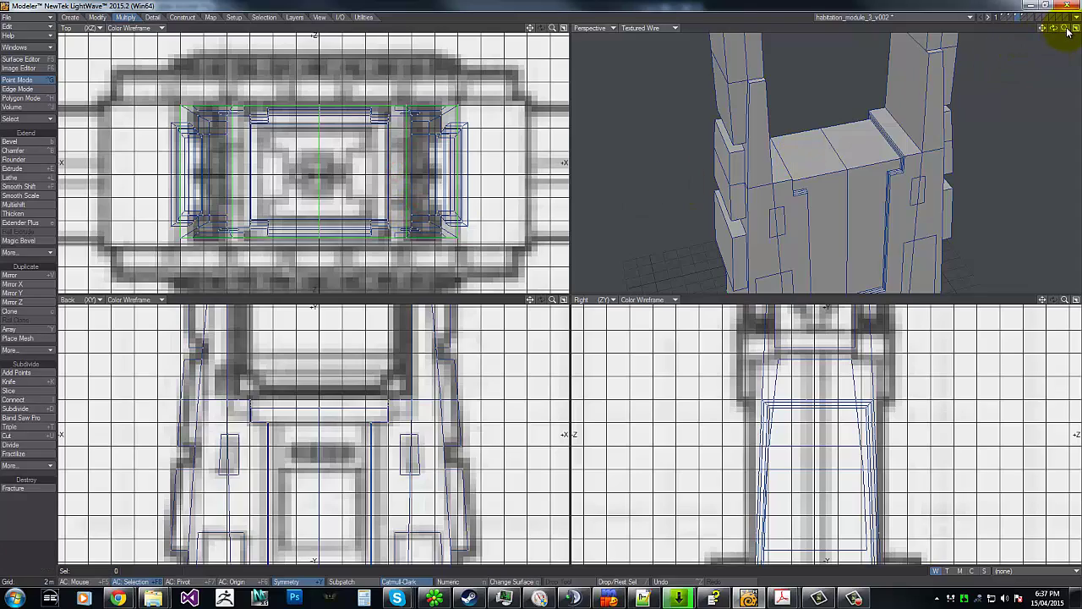
drag(1068, 30, 1045, 47)
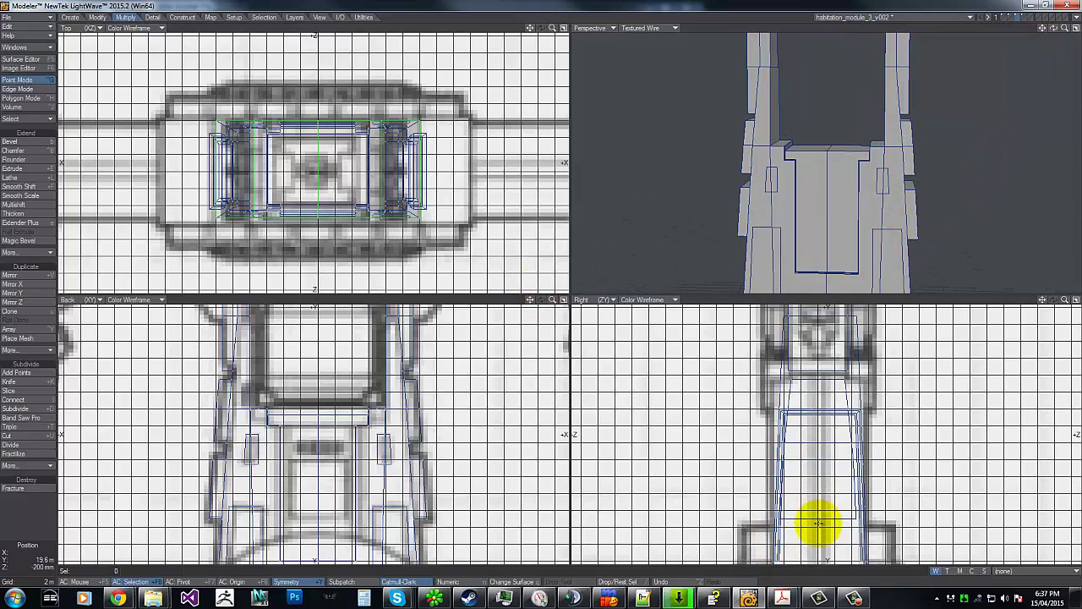
Check the tower panels in the PDF reference drawing, then select the small upper and large lower panels on both legs.
key(alt+Tab)
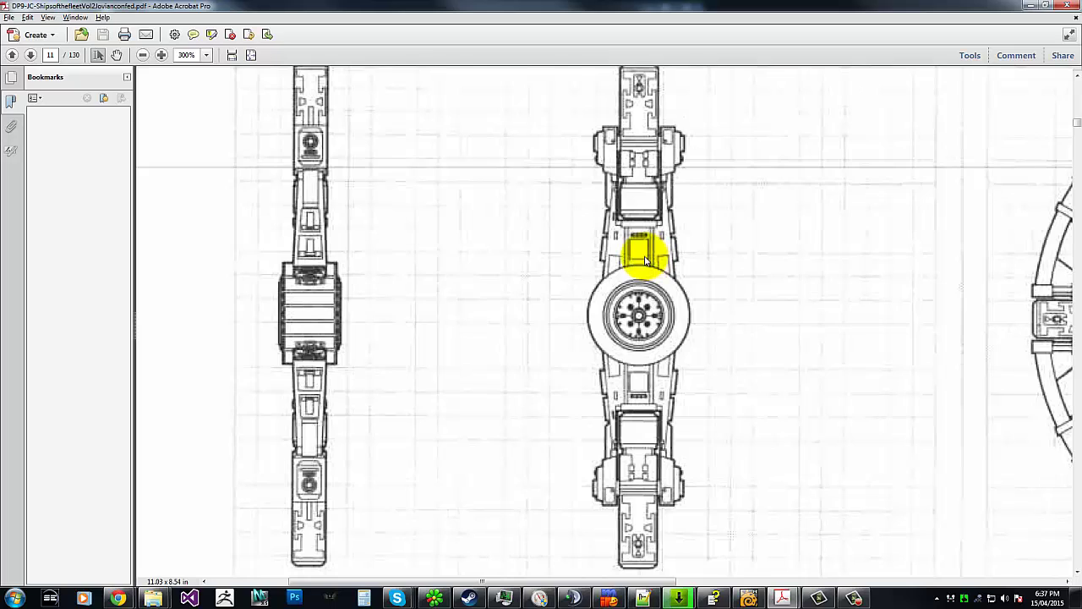
key(alt+Tab)
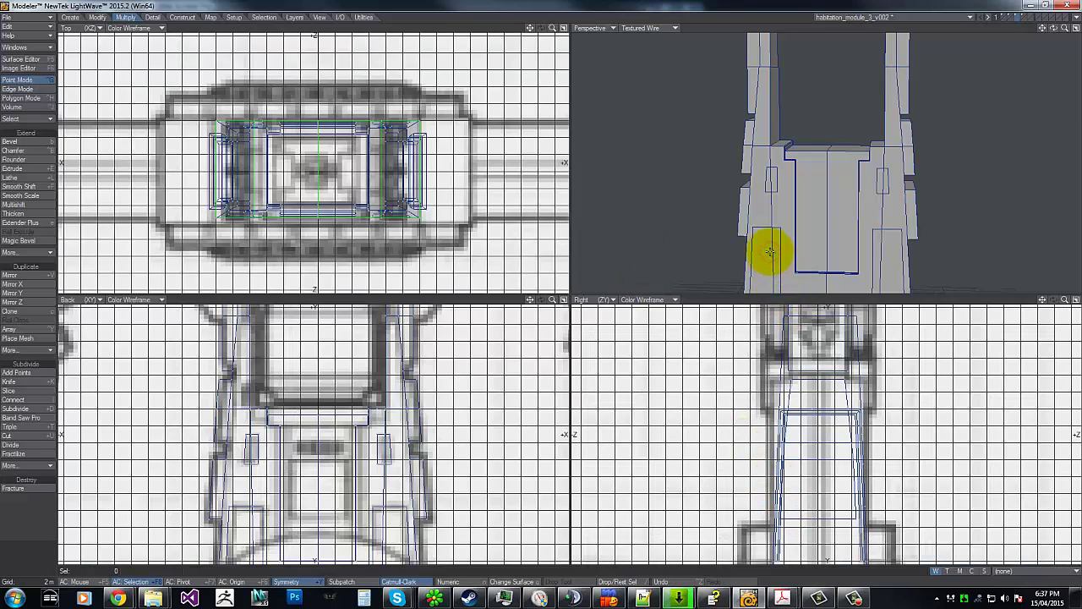
key(ctrl+h)
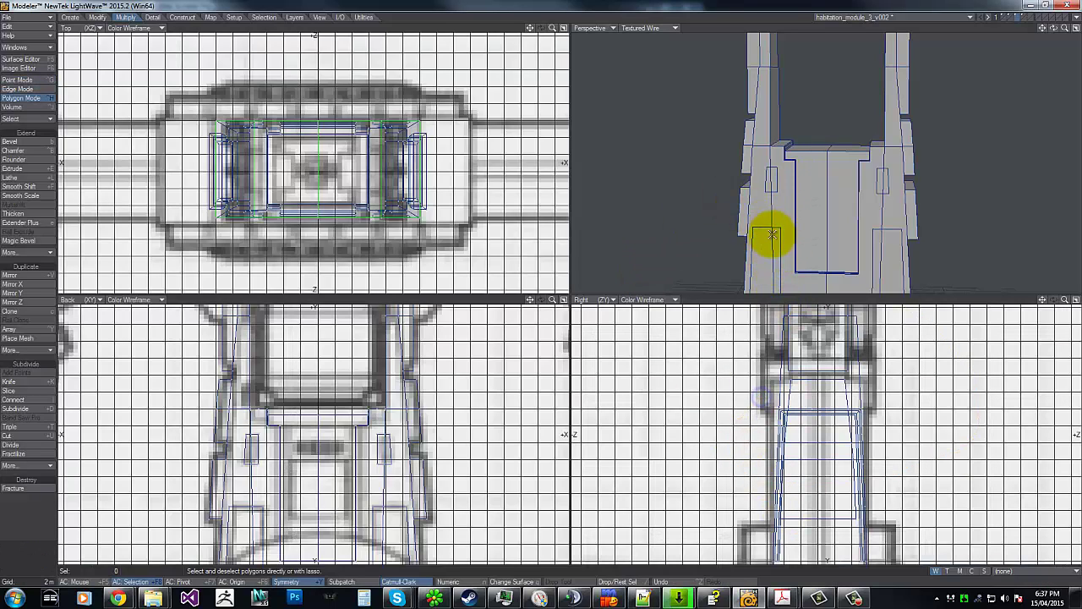
click(773, 235)
click(773, 175)
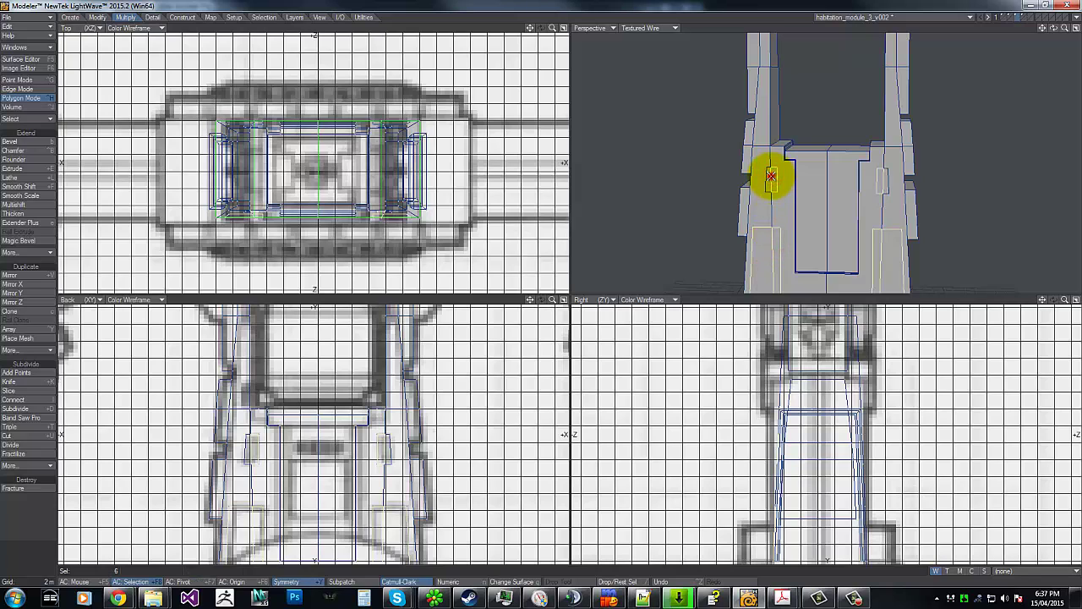
click(772, 176)
key(g)
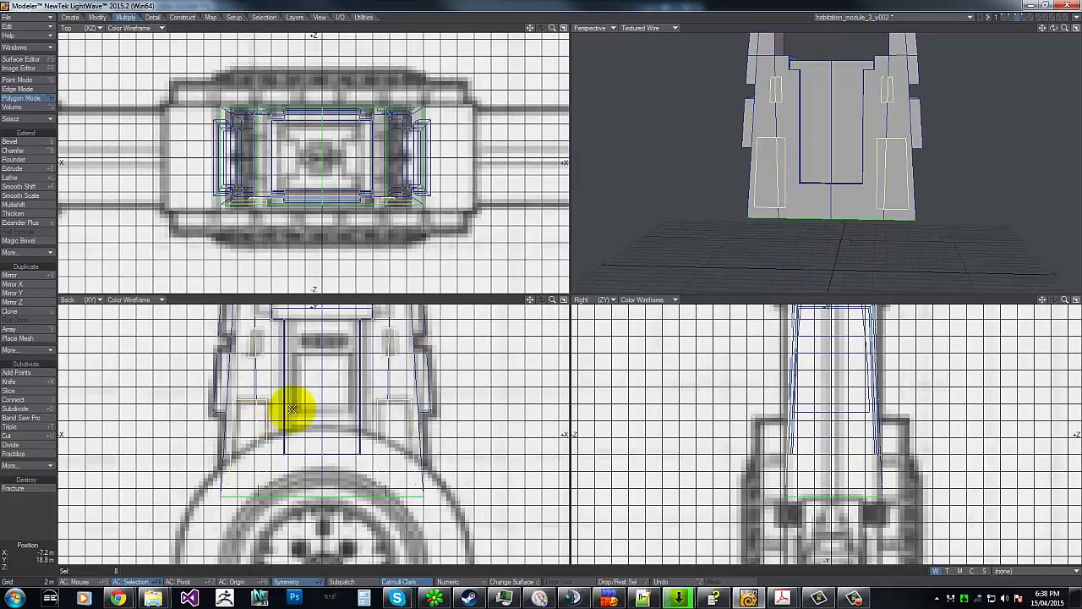
Try to stretch the selected leg panels to 60% of their depth in the side view.
key(h)
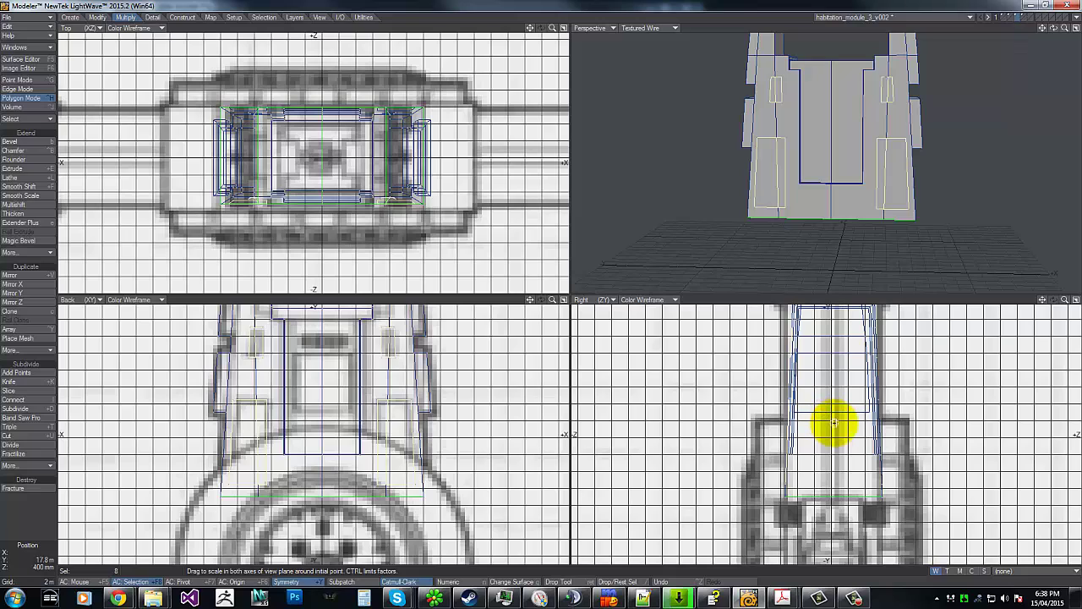
mouse_move(834, 422)
mouse_down()
mouse_move(530, 287)
mouse_move(539, 284)
mouse_up()
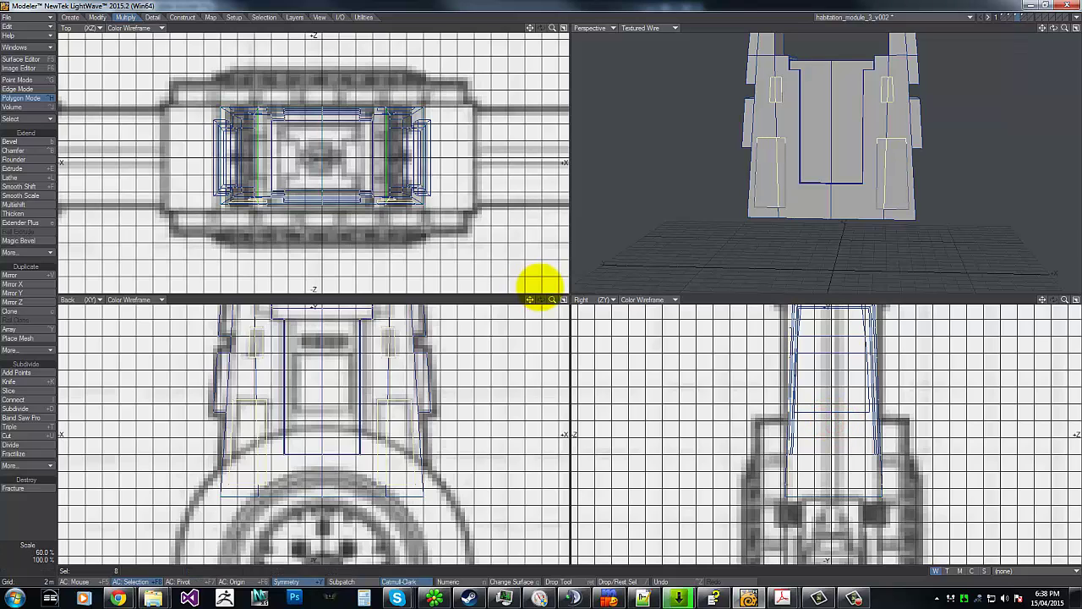
key(ctrl+z)
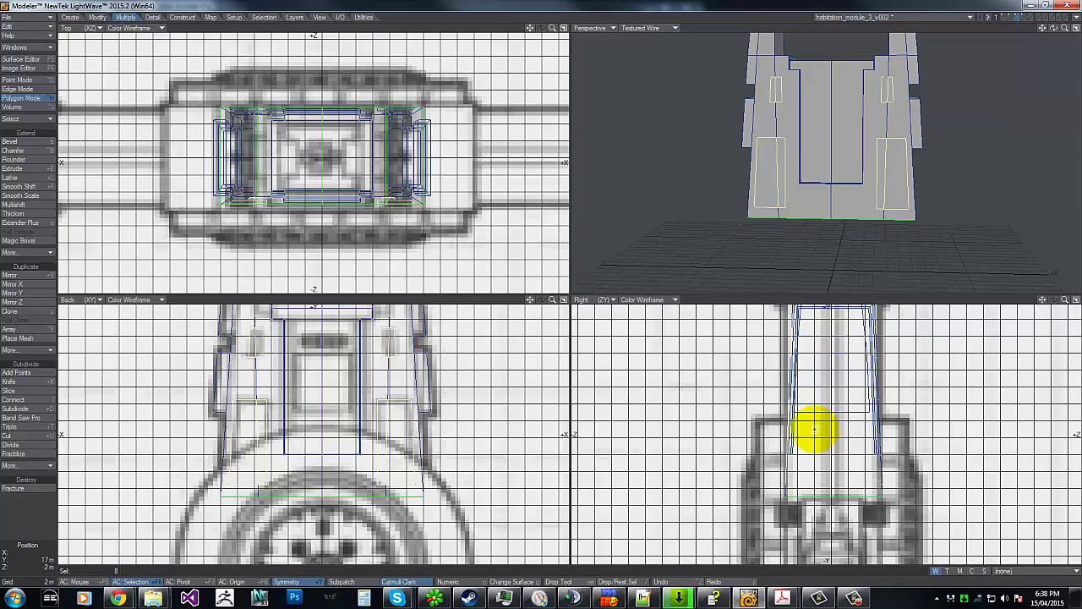
Add the matching small upper and large lower panels on the tower's opposite face to the leg panel selection.
drag(814, 430, 540, 288)
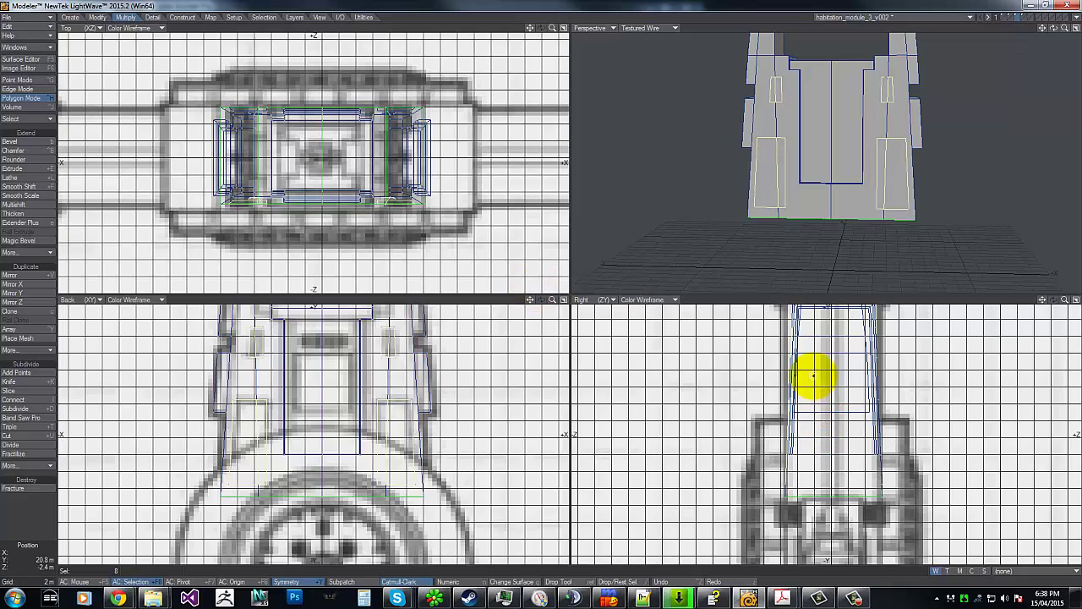
drag(1050, 31, 544, 285)
click(784, 78)
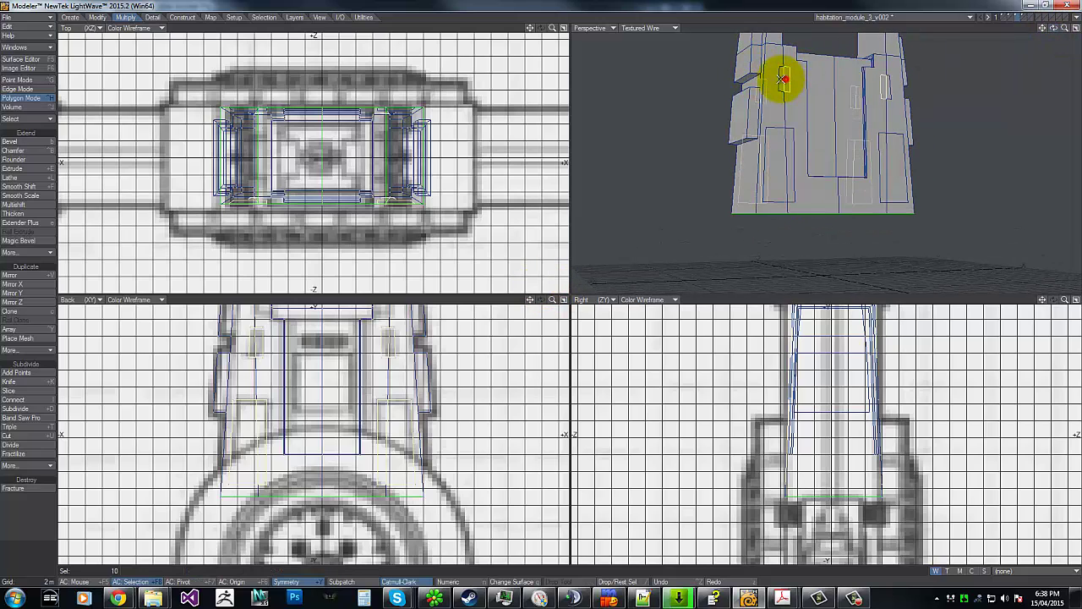
click(785, 181)
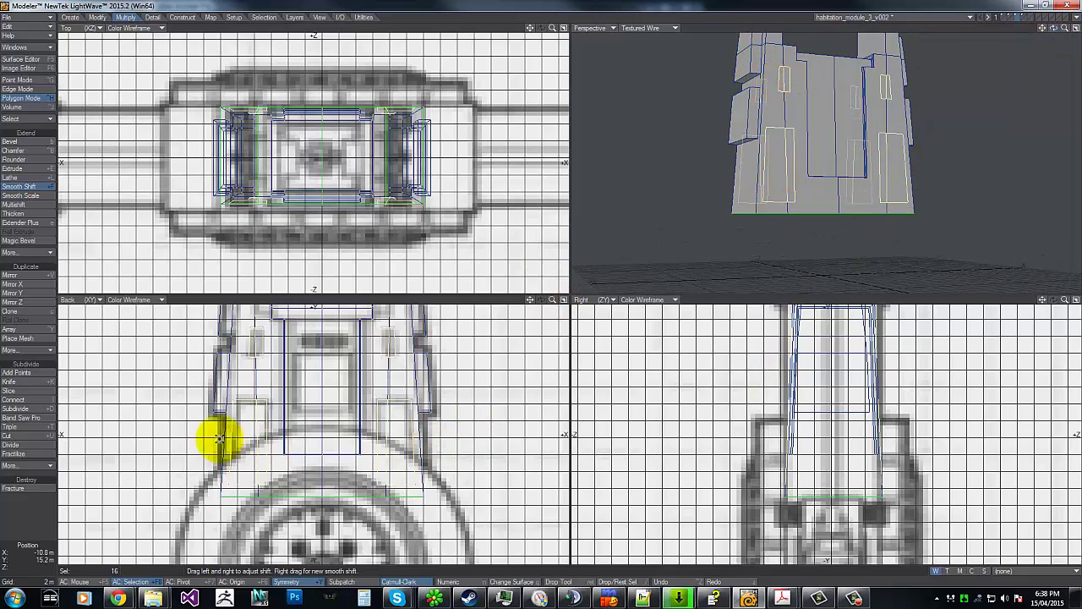
Smooth Shift the selected leg panels, stretch them to 89% of their depth in the side view, and clear the selection.
key(shift+h)
drag(840, 410, 542, 284)
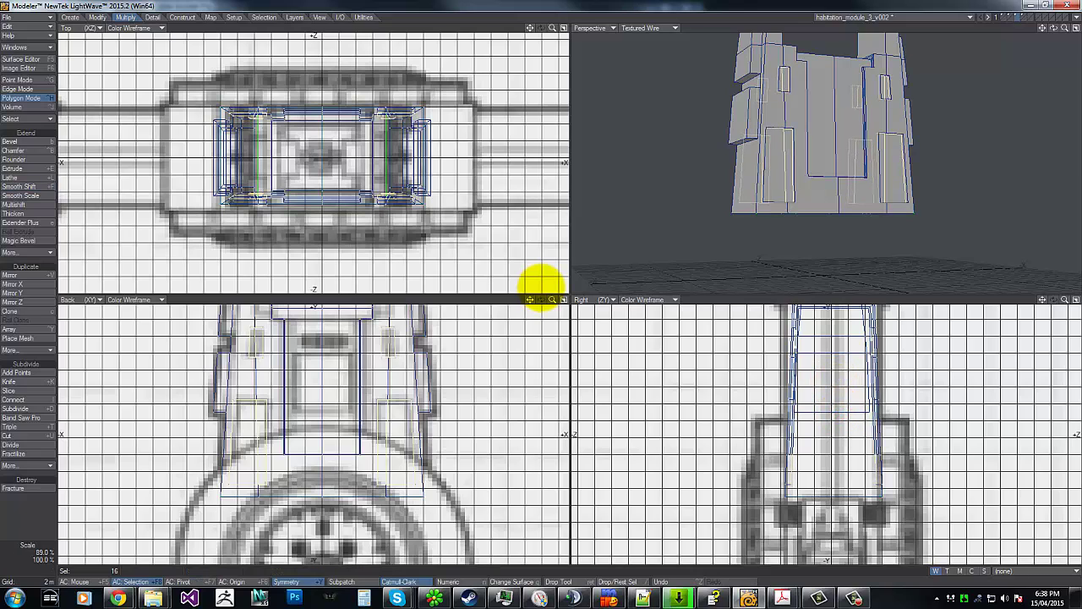
key(space)
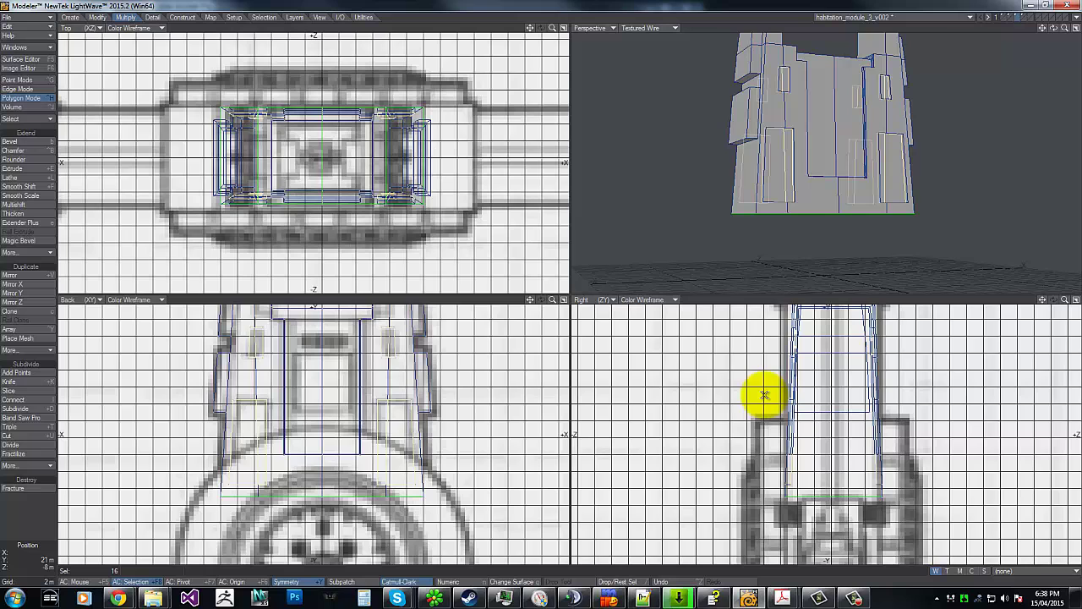
click(764, 395)
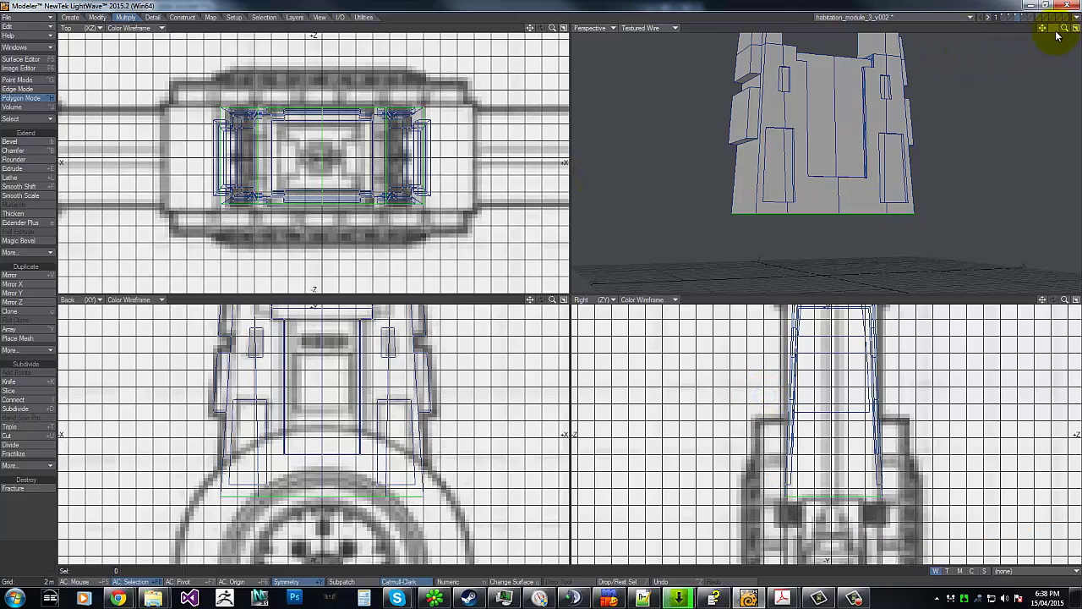
drag(1055, 30, 541, 280)
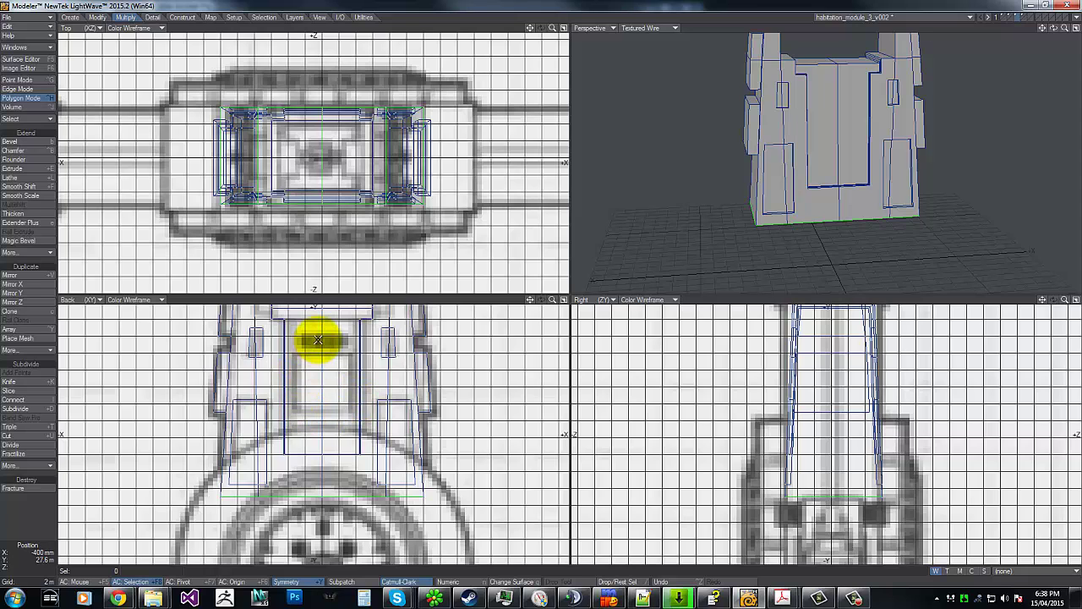
Review the existing cutter boxes against the tower, then switch to an empty layer with the tower as background.
mouse_move(531, 298)
mouse_down()
mouse_move(541, 278)
mouse_move(550, 303)
mouse_up()
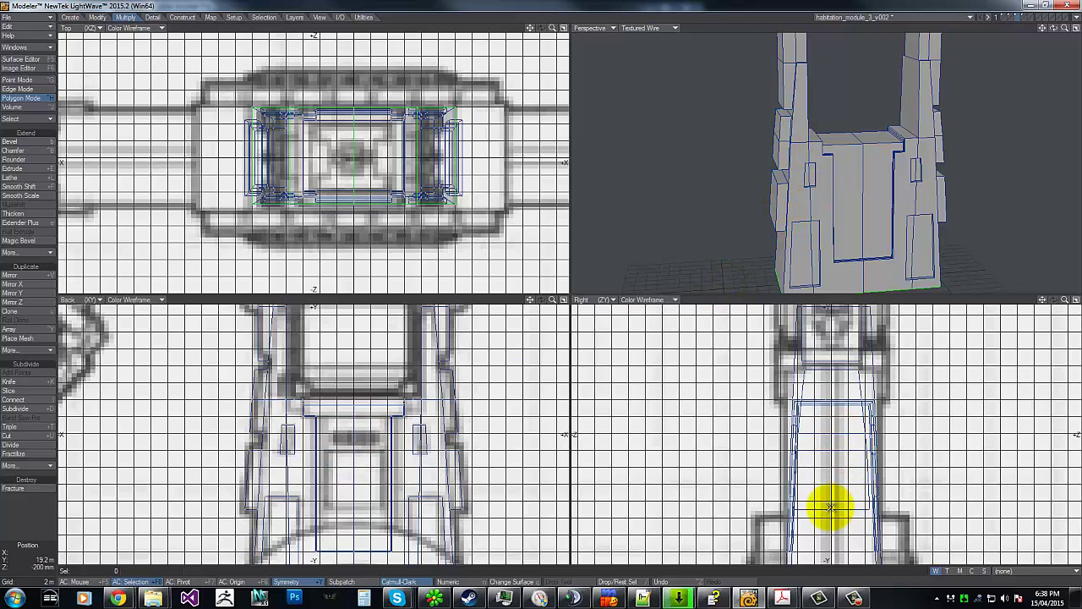
key(g)
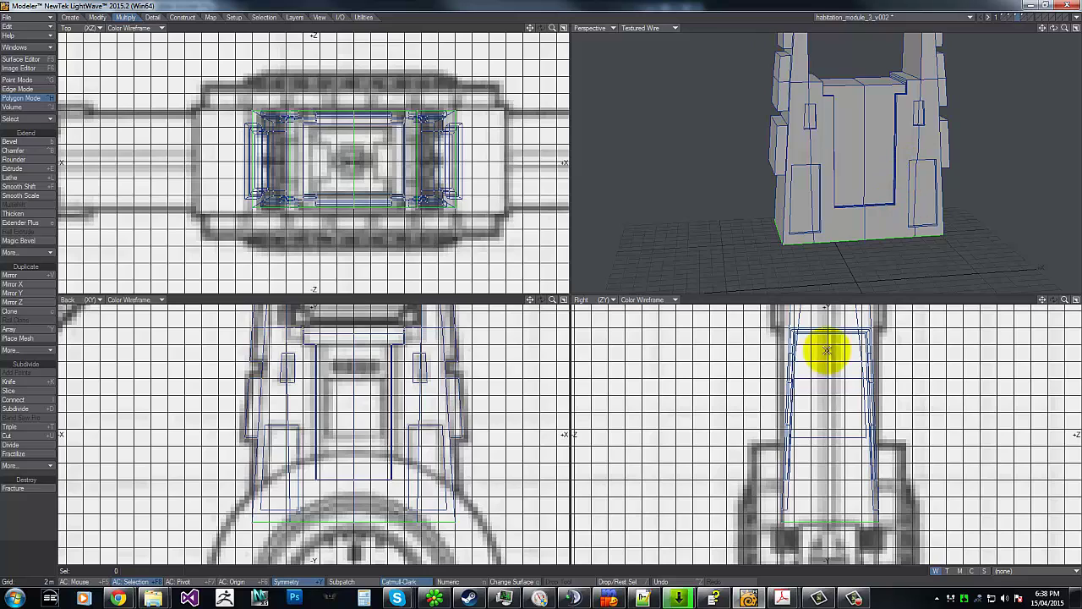
click(1023, 23)
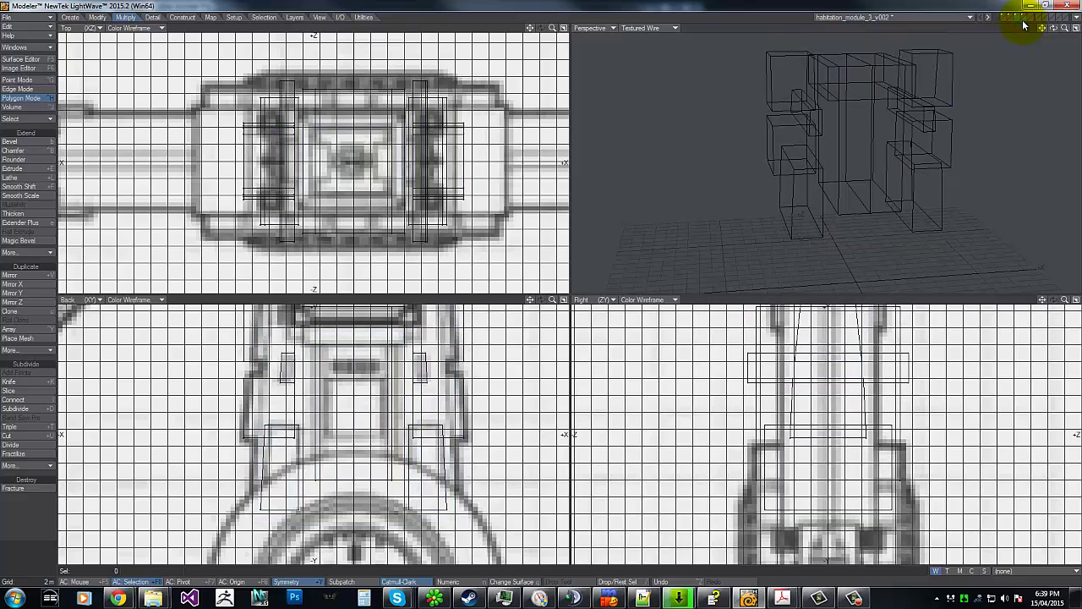
click(1024, 24)
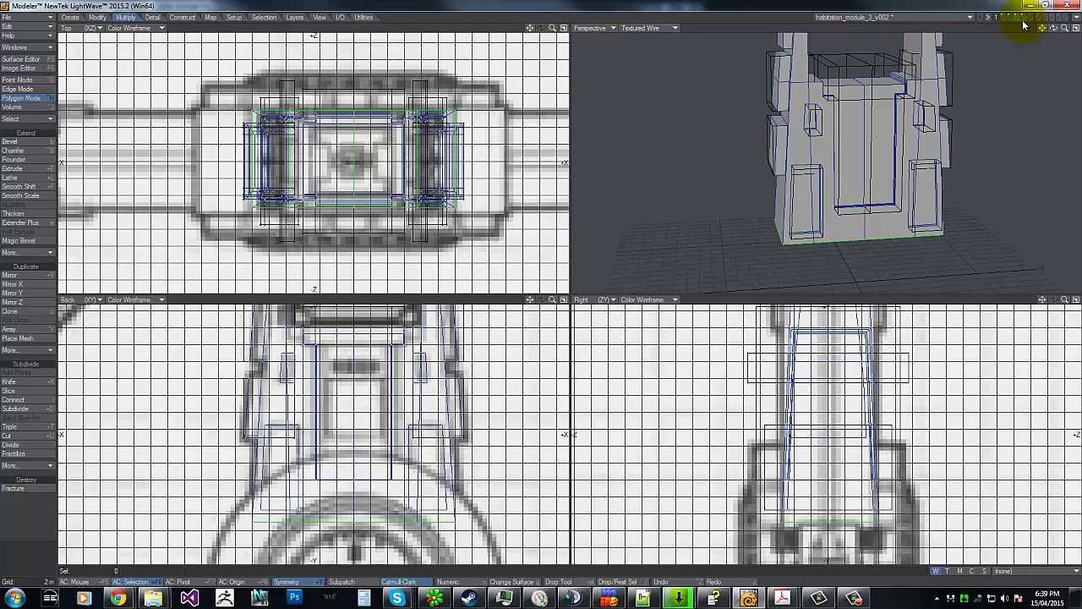
click(1024, 24)
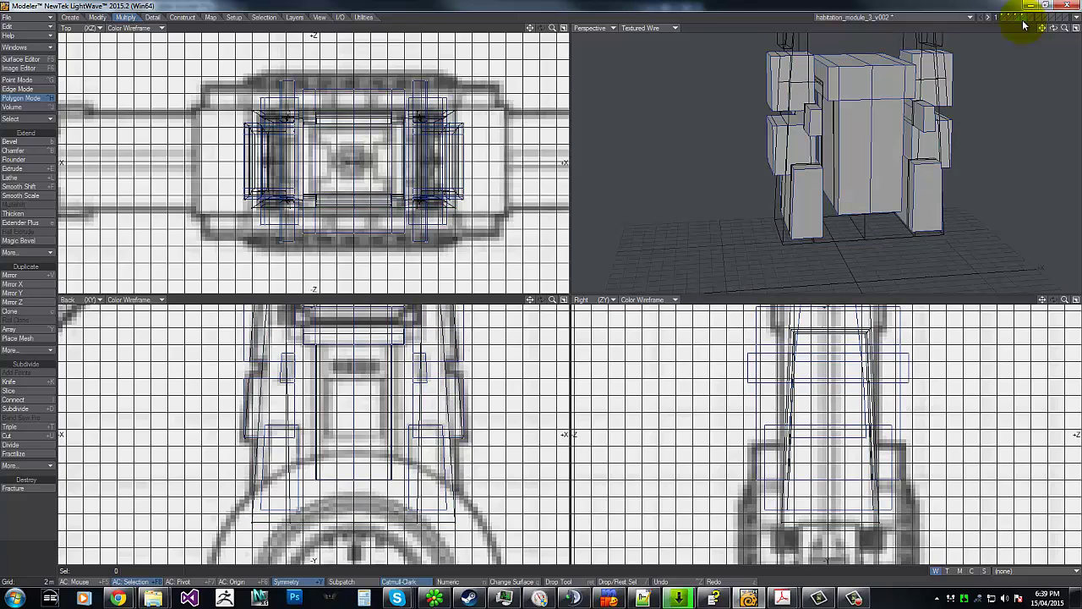
click(1024, 25)
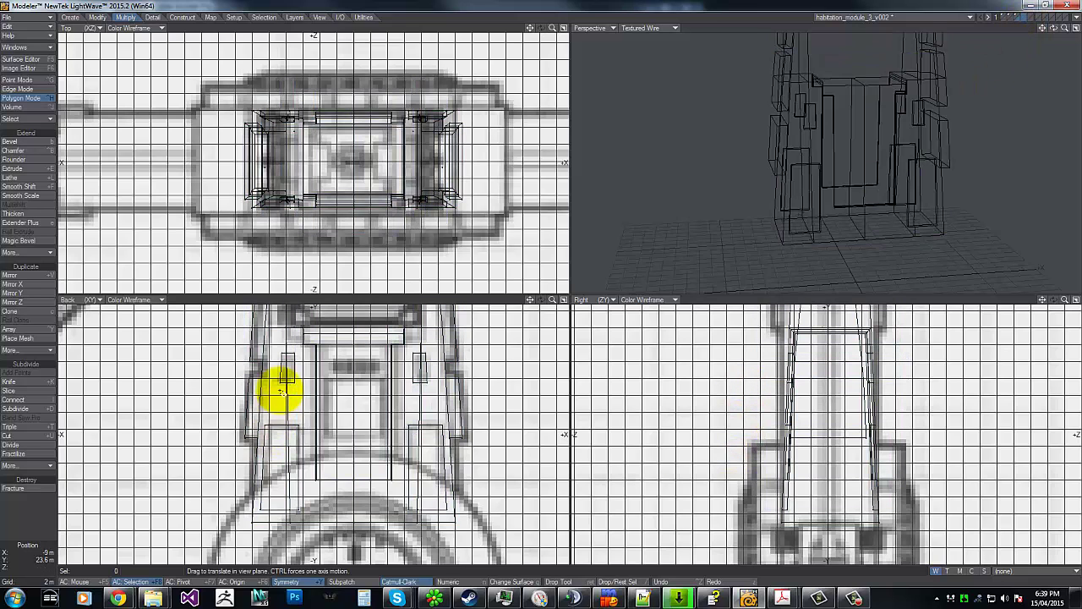
Draw a box about 6.8 m wide over the square panel in the back view and extend it through the tower's depth.
key(shift+x)
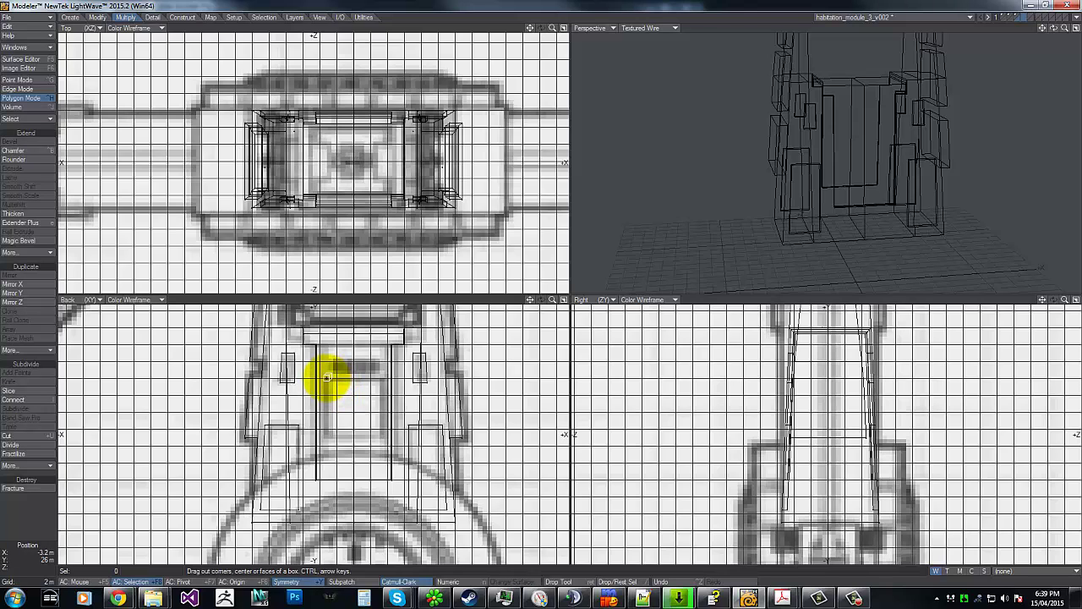
drag(326, 378, 382, 432)
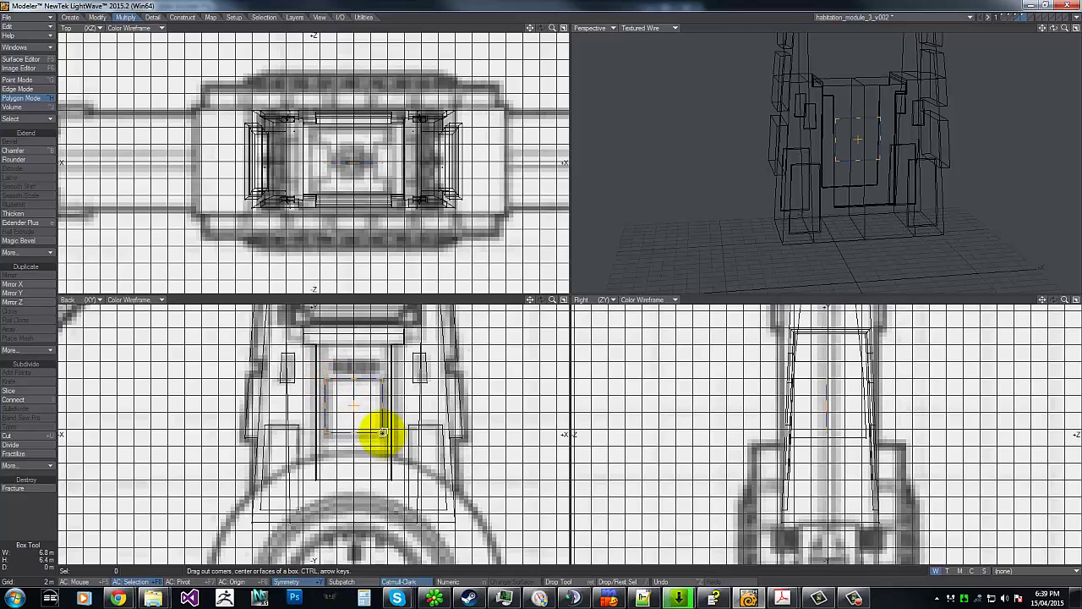
click(770, 394)
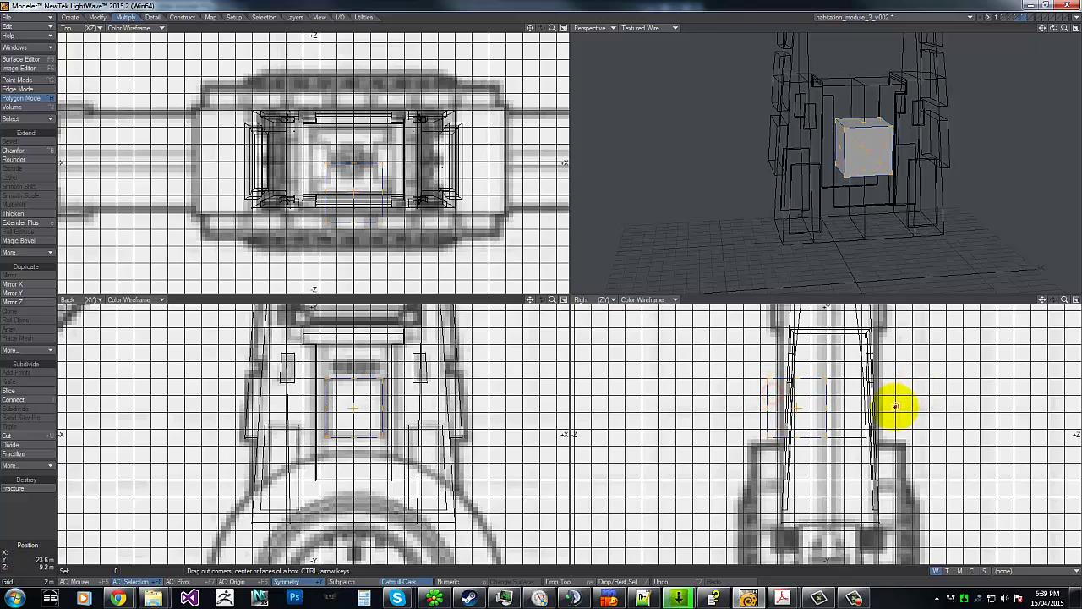
click(895, 407)
key(space)
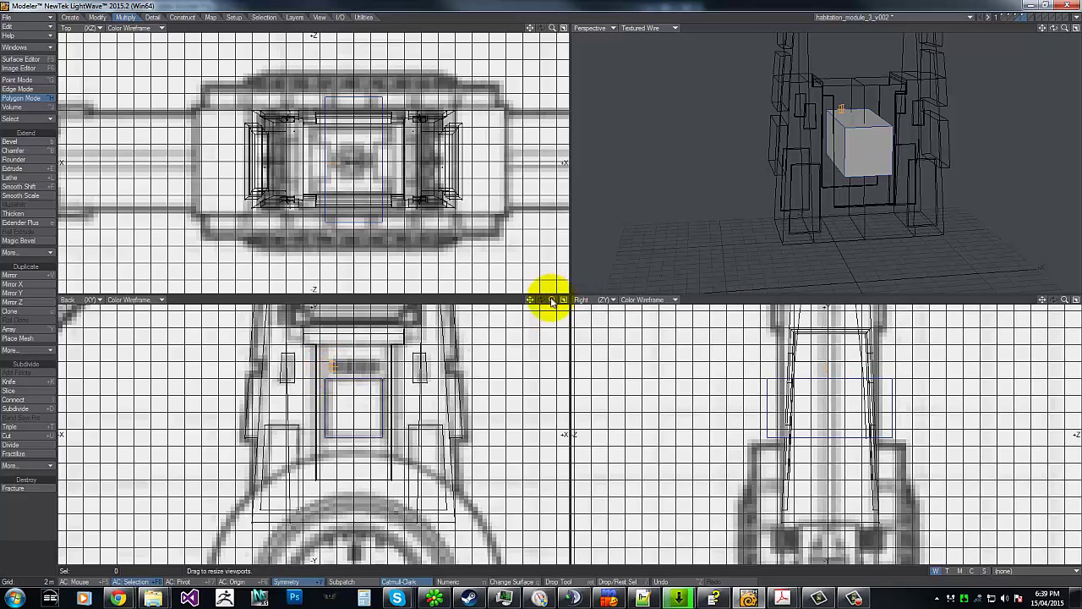
Extend the small slot box at the start of the dark vent detail through the tower's full depth.
mouse_move(553, 300)
mouse_down()
mouse_move(547, 278)
mouse_move(542, 287)
mouse_up()
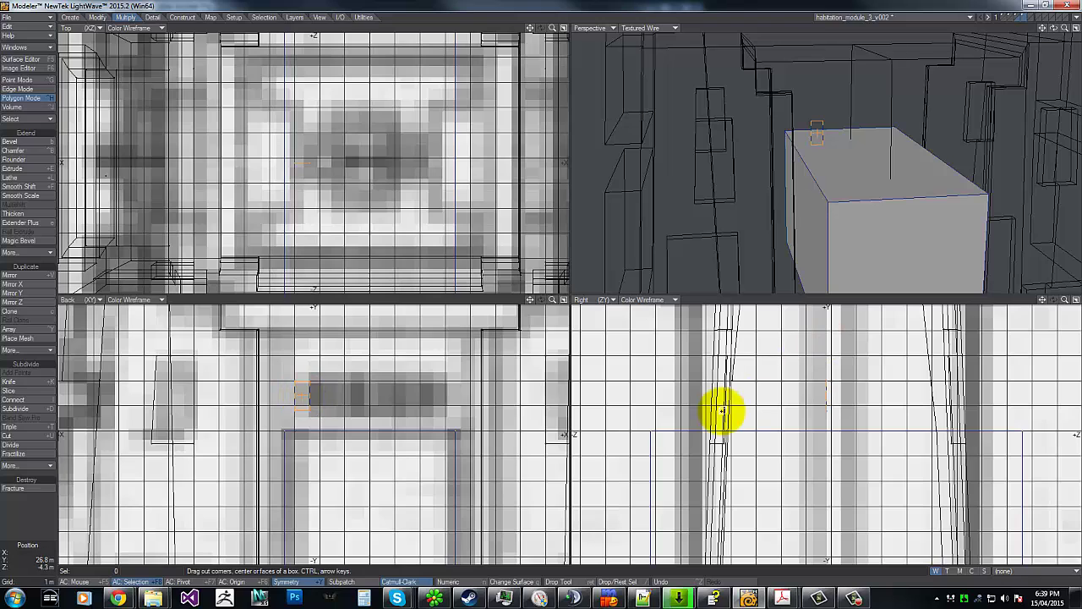
drag(720, 411, 684, 411)
drag(890, 397, 1023, 391)
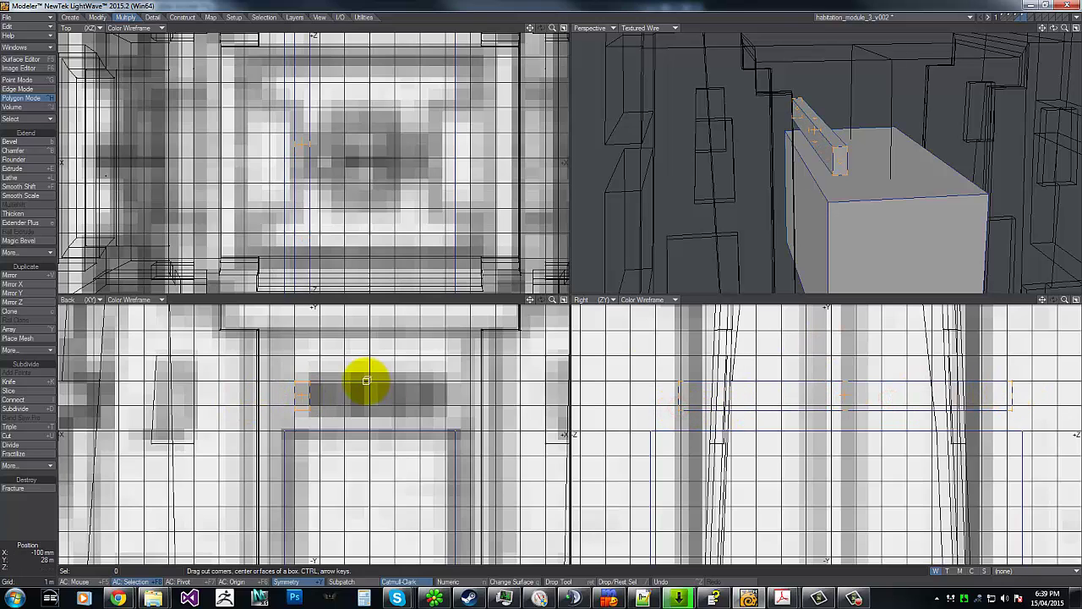
key(shift+c)
click(630, 289)
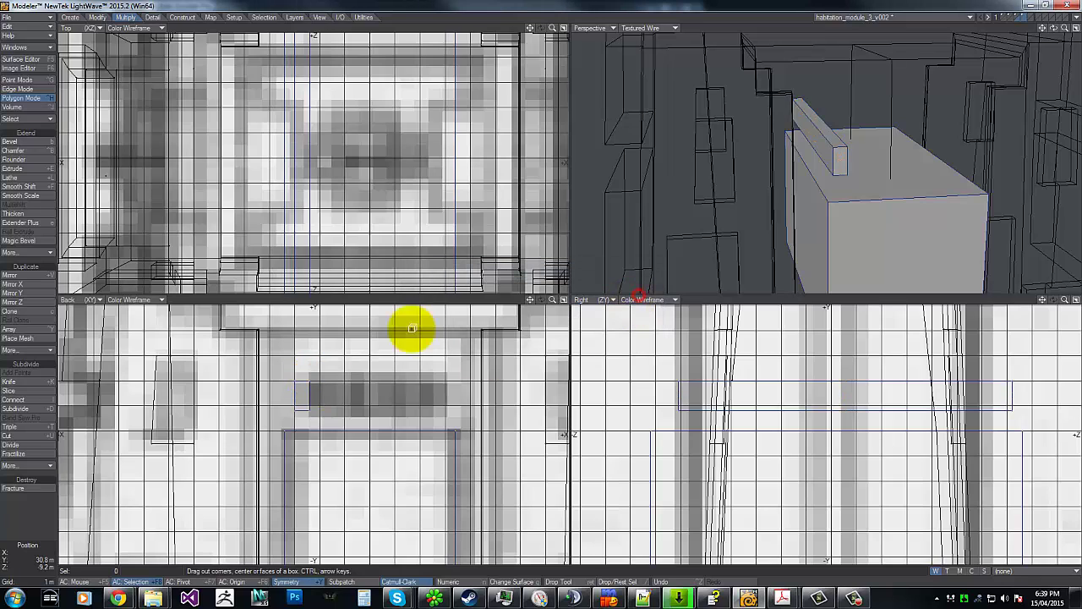
Select the slot box and duplicate it along the X axis to form a row of four vent slots.
right_drag(287, 367, 251, 351)
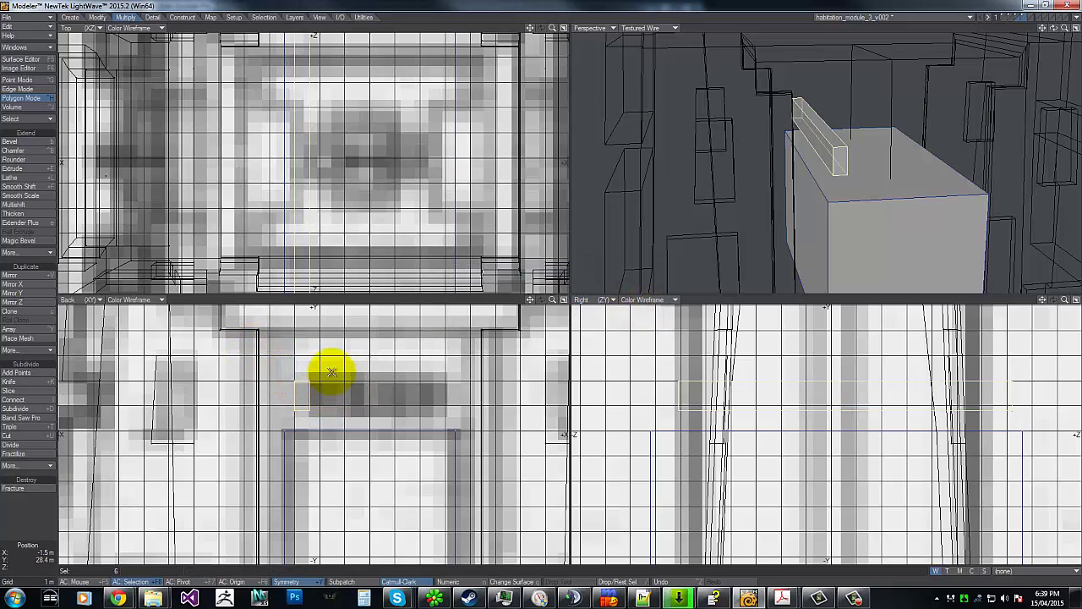
key(c)
key(v)
key(t)
drag(333, 394, 373, 398)
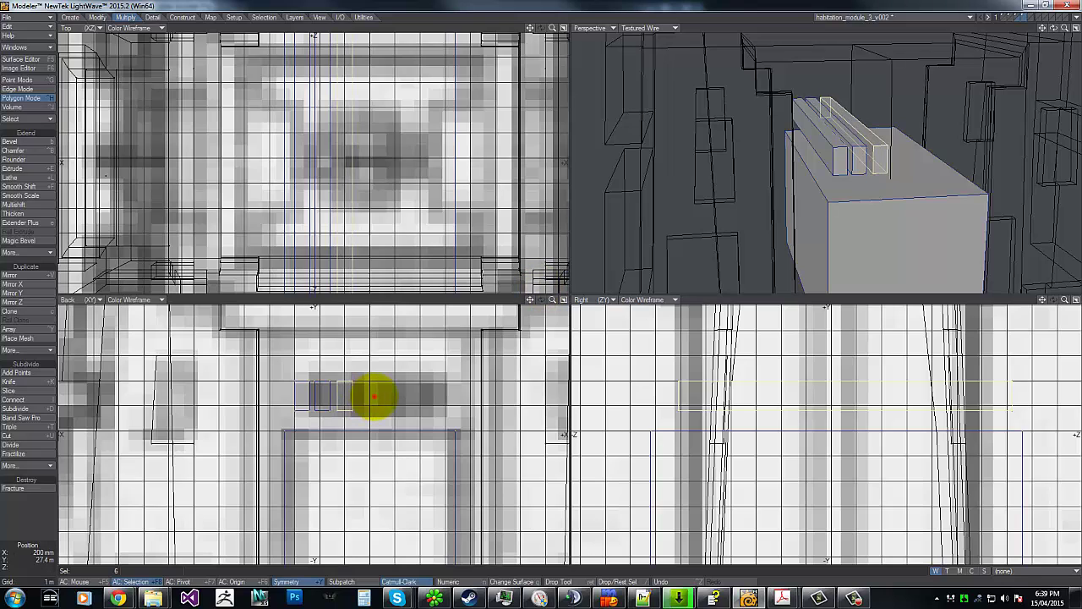
drag(374, 397, 391, 397)
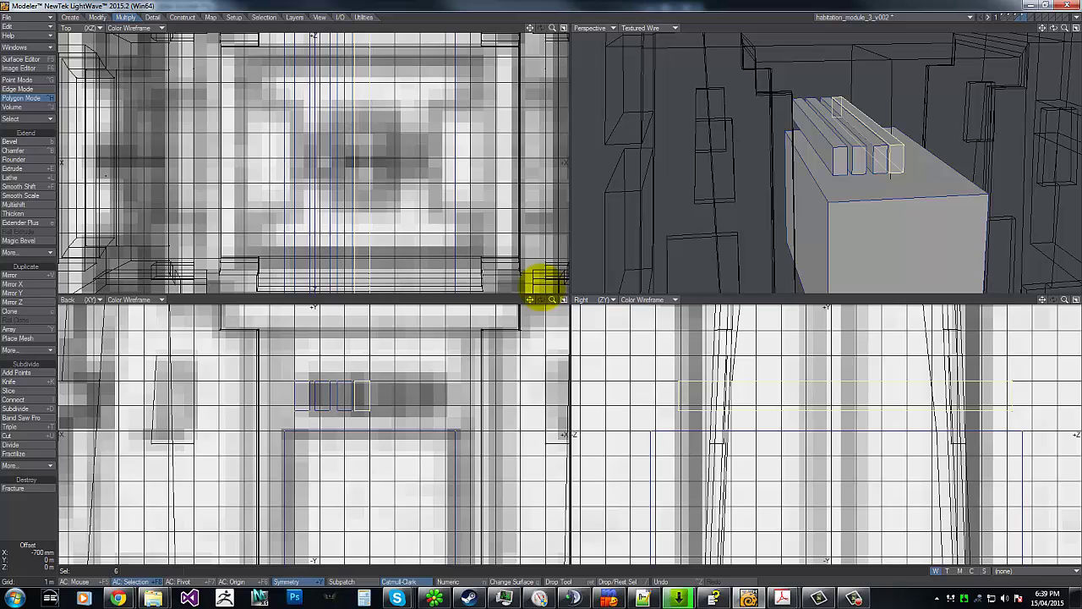
Reposition the four slot boxes with symmetry off so they sit closely spaced in one half of the vent detail.
drag(543, 286, 540, 286)
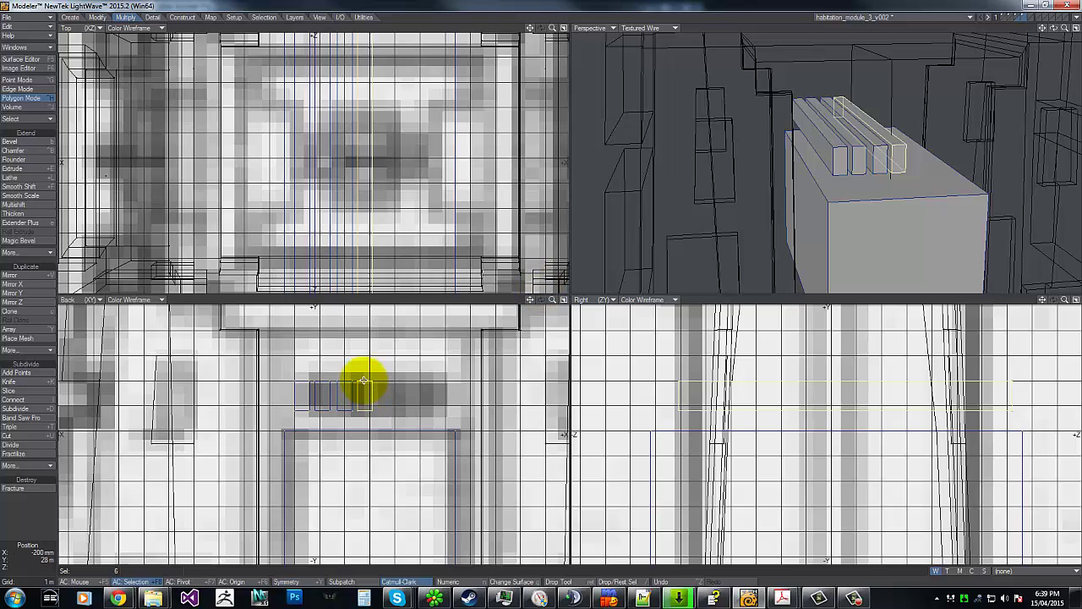
key(space)
mouse_move(362, 361)
right_down()
mouse_move(262, 369)
mouse_move(368, 377)
right_up()
drag(361, 394, 290, 392)
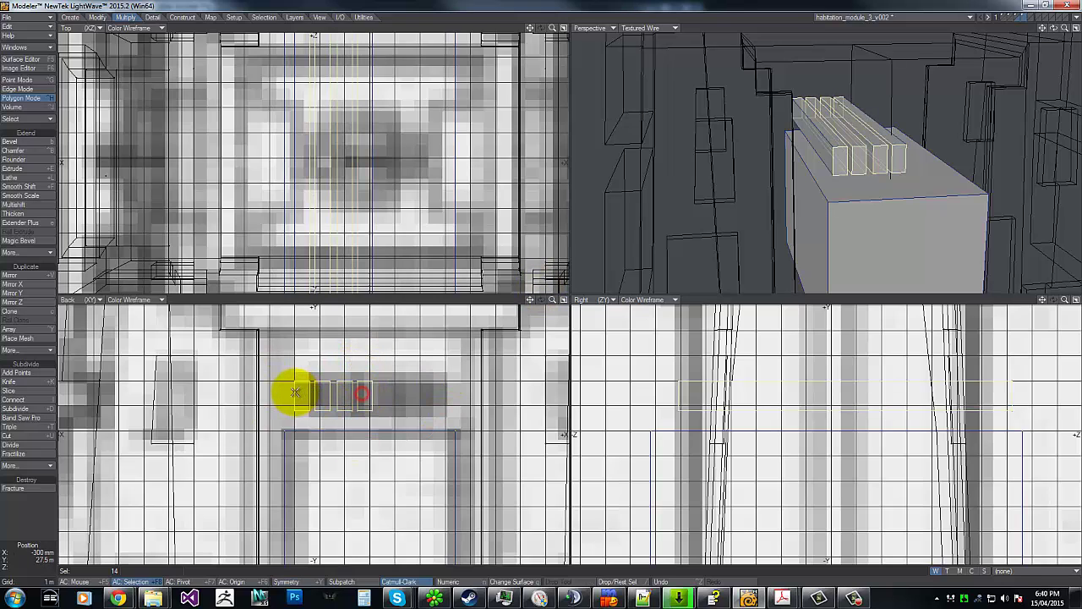
key(t)
mouse_move(360, 395)
mouse_down()
mouse_move(351, 397)
mouse_move(381, 397)
mouse_up()
key(t)
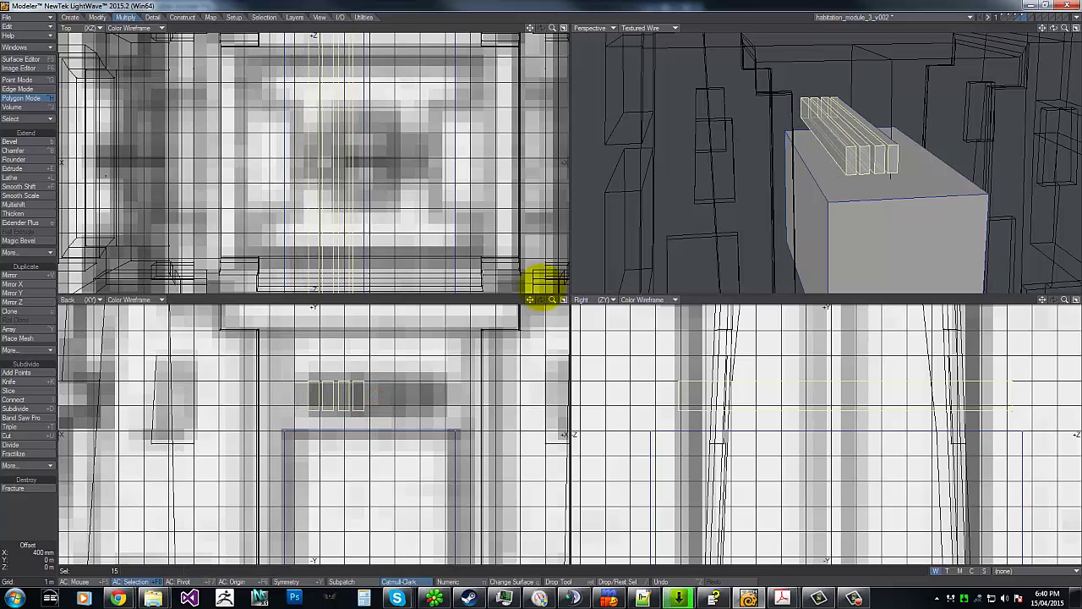
Mirror the four slot boxes across the vent's vertical centre line and clear the selection.
key(shift+v)
drag(368, 352, 379, 490)
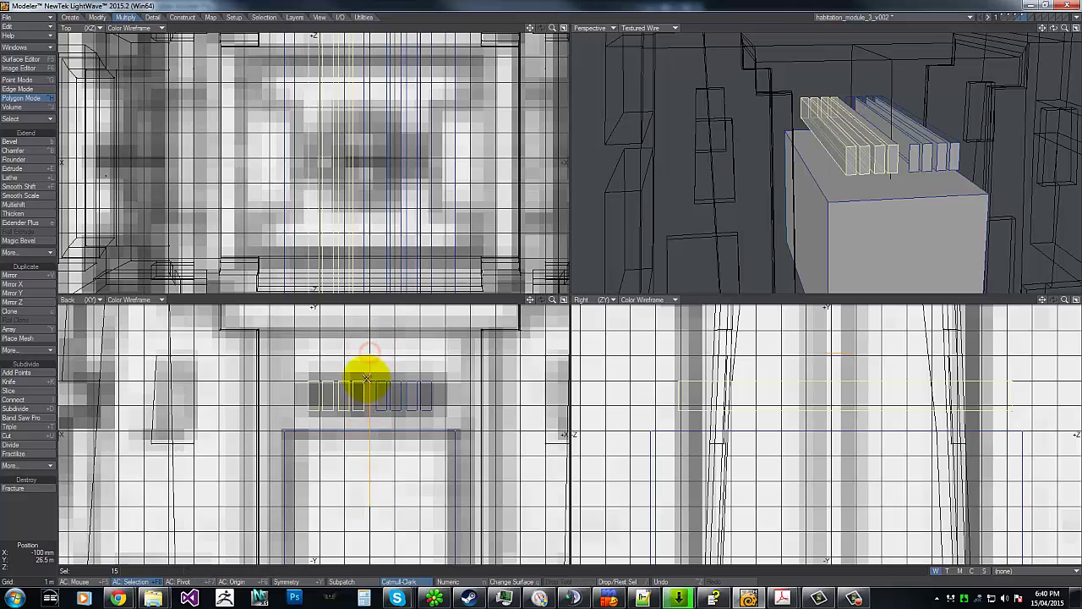
key(space)
mouse_move(292, 346)
right_down()
mouse_move(418, 461)
mouse_move(277, 330)
right_up()
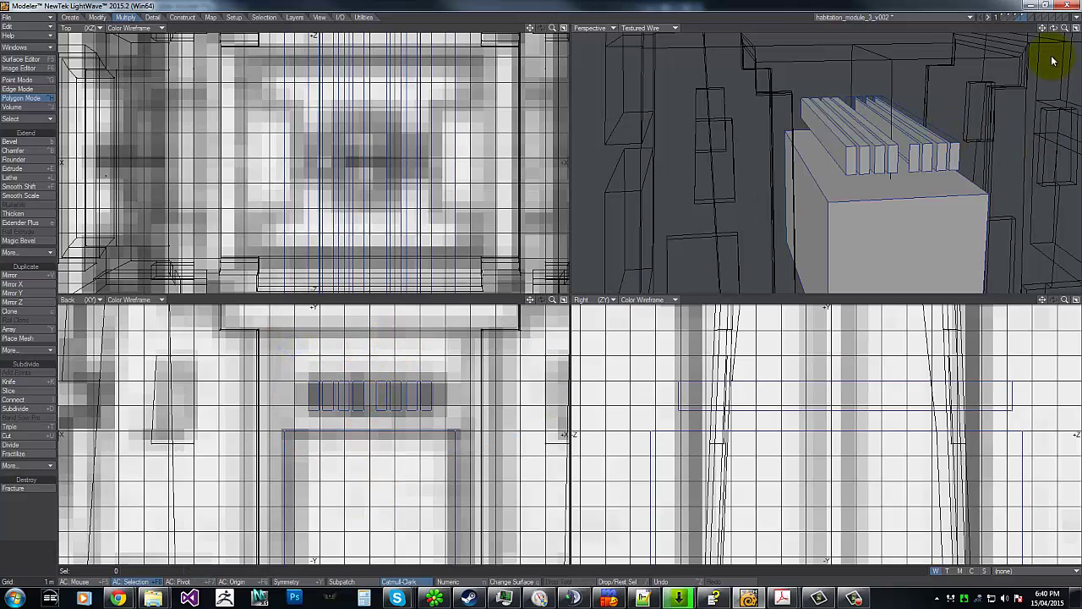
Stencil the square box and vent slots onto the tower with Solid Drill, using the Default surface.
key(a)
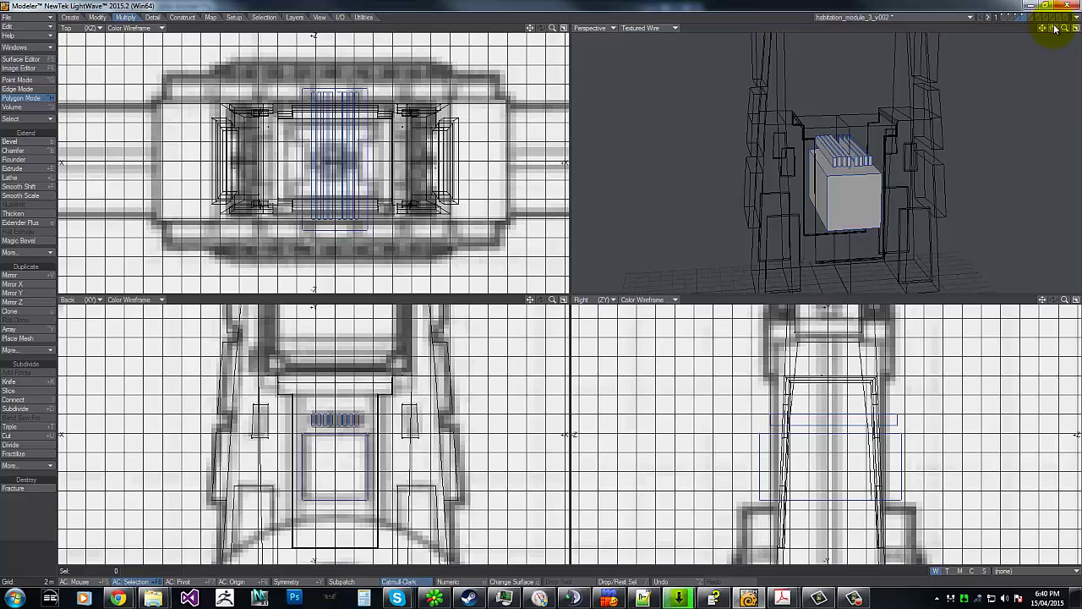
drag(1054, 29, 542, 289)
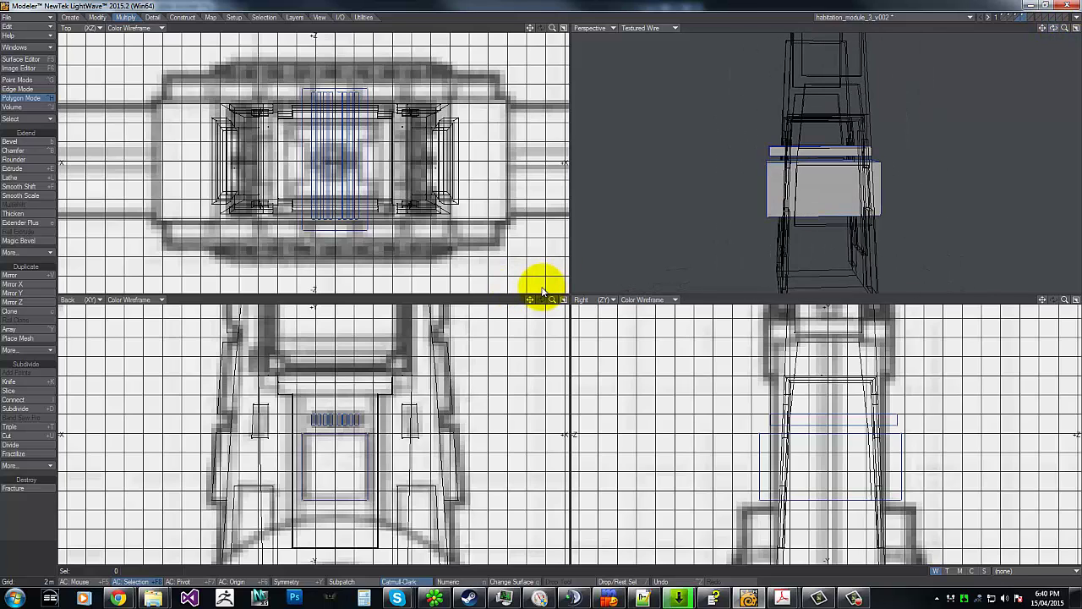
key(apostrophe)
key(shift+r)
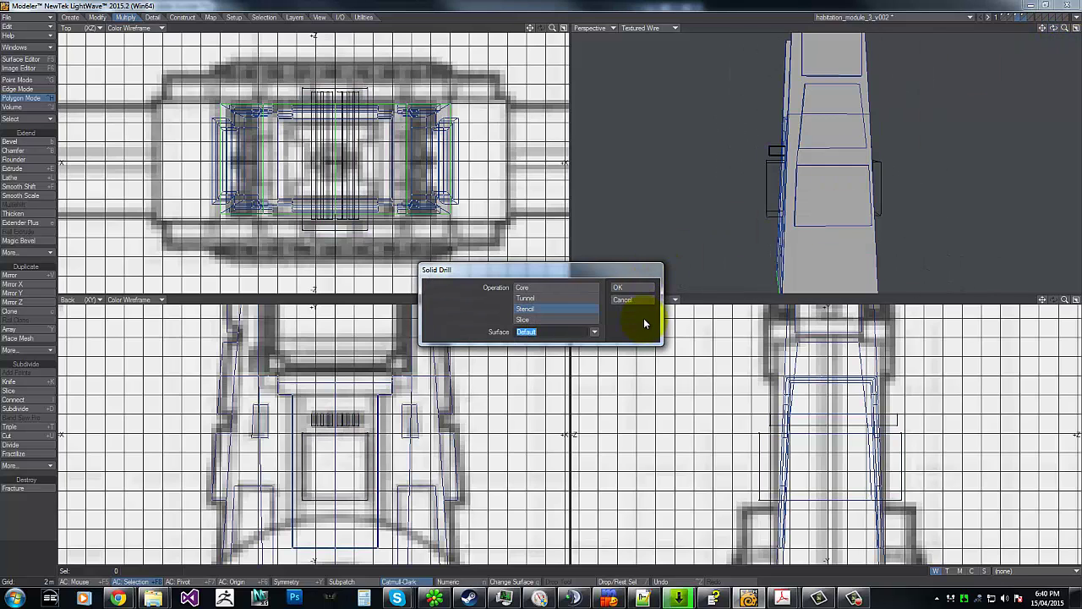
click(630, 288)
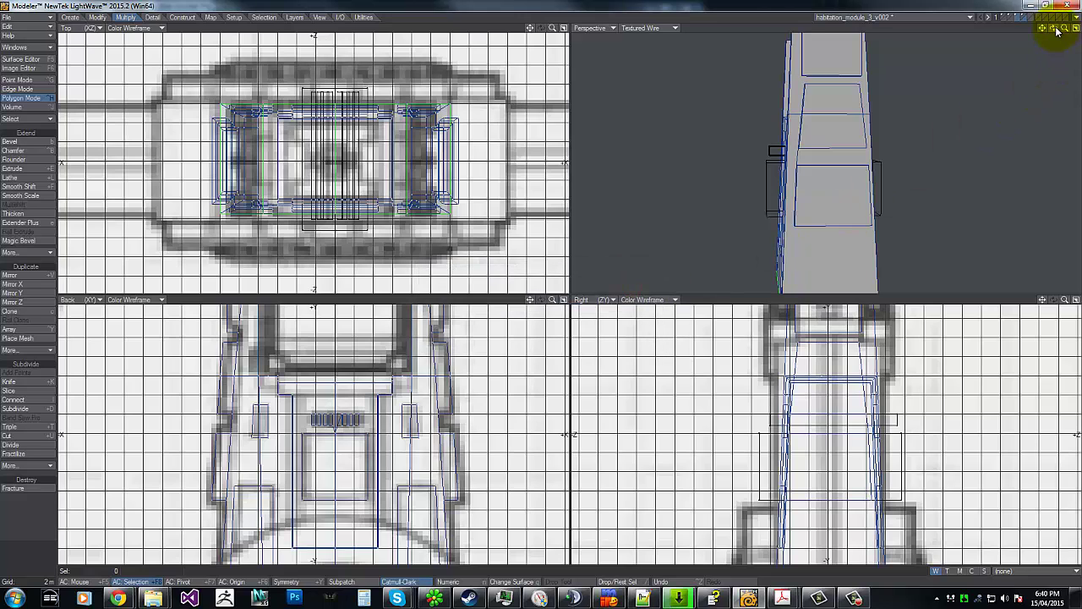
Smooth Shift the square panel polygons on the tower's front and back faces, scale them to 105% in depth, and clear the selection.
mouse_move(1055, 29)
mouse_down()
mouse_move(536, 282)
mouse_move(1053, 31)
mouse_up()
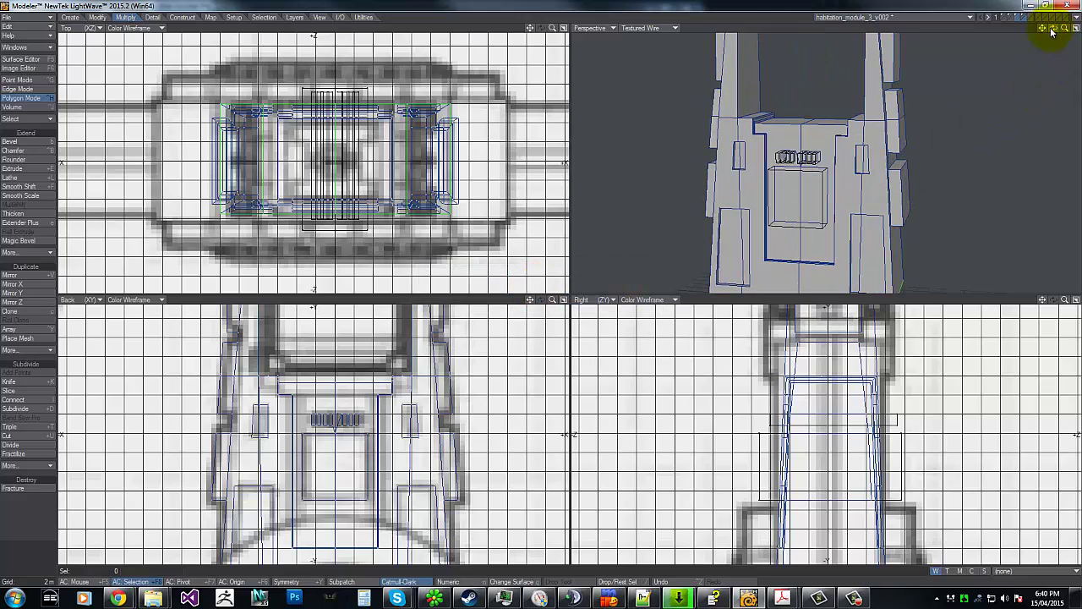
click(790, 203)
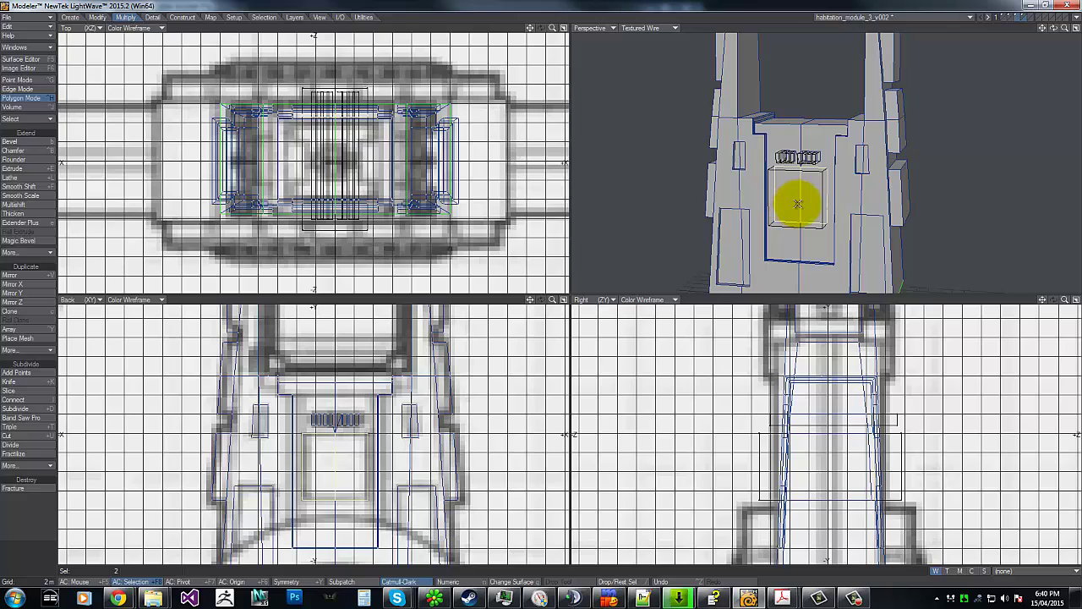
key(t)
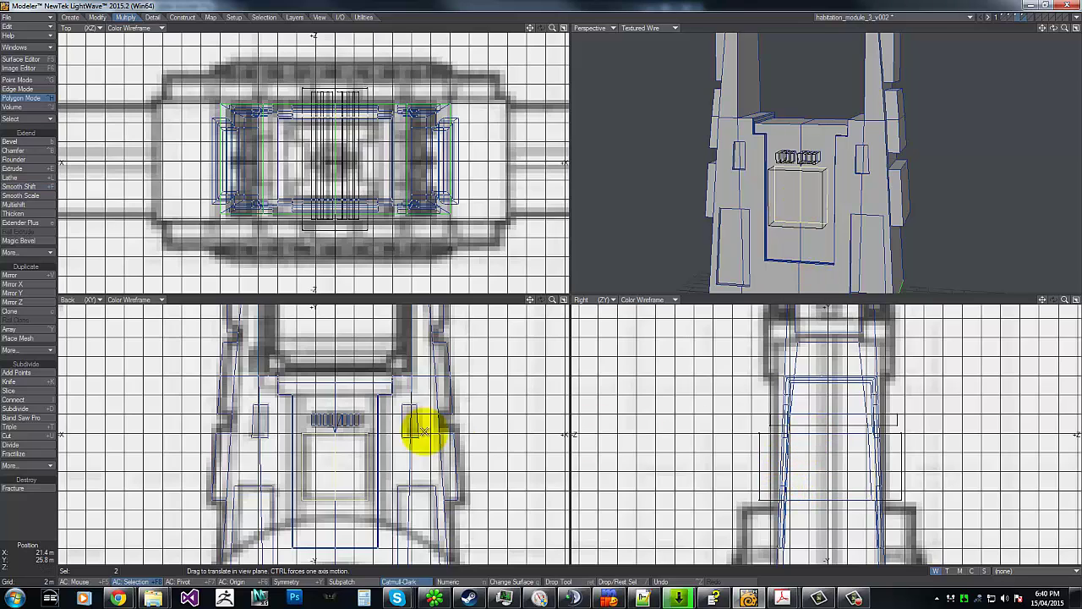
click(336, 471)
key(f)
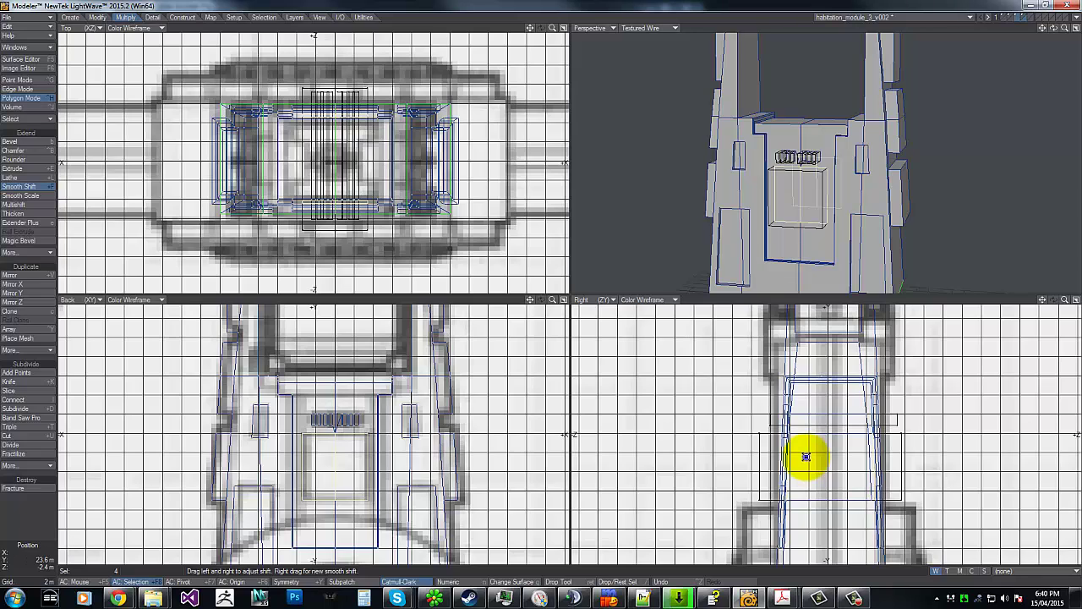
key(h)
drag(823, 463, 826, 463)
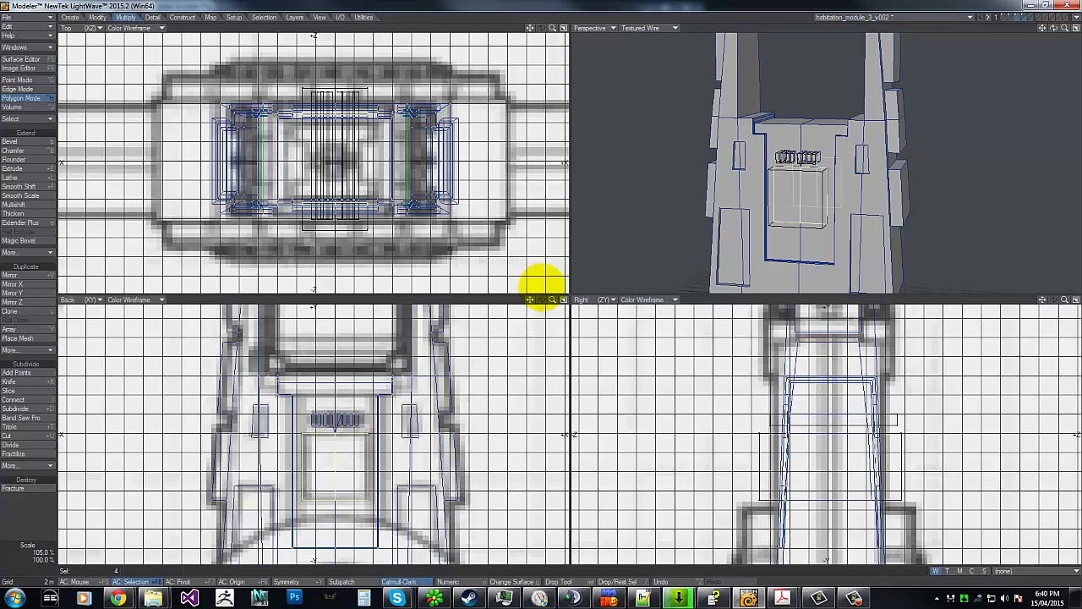
key(t)
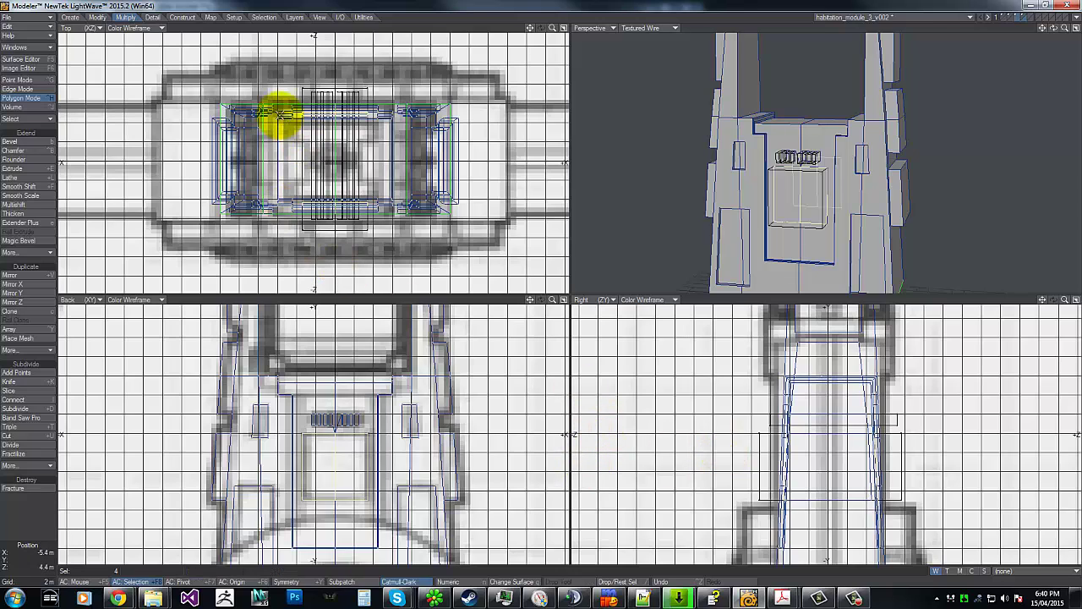
right_drag(280, 115, 276, 101)
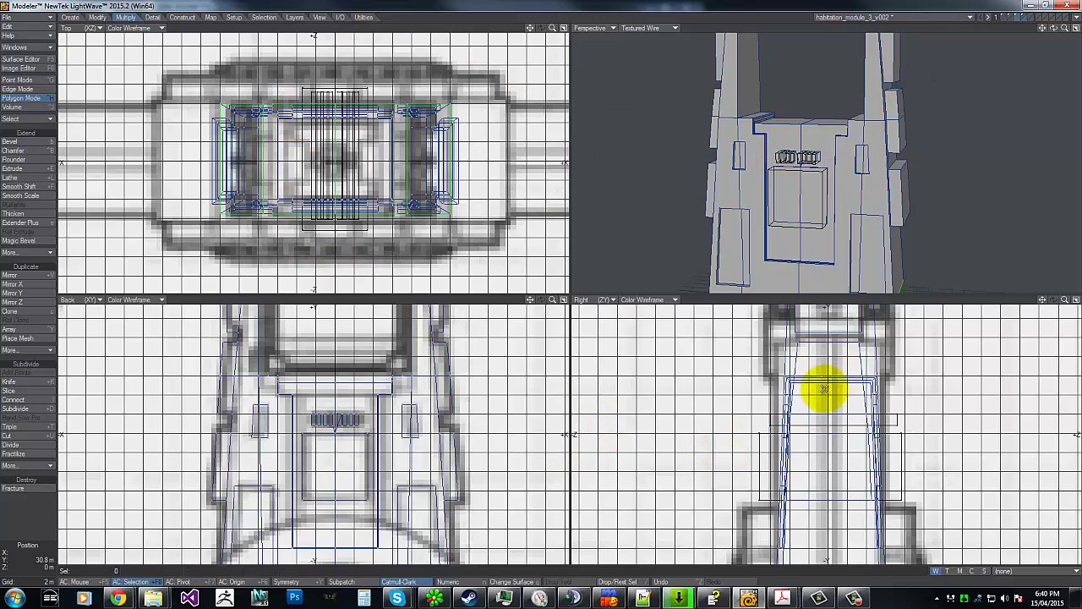
click(318, 418)
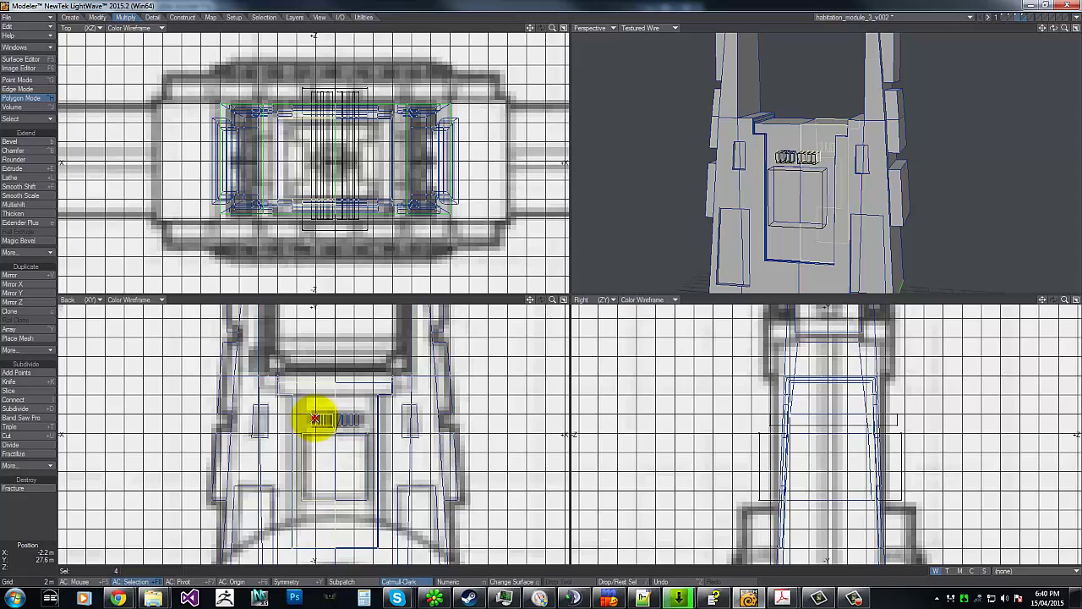
shift+click(326, 400)
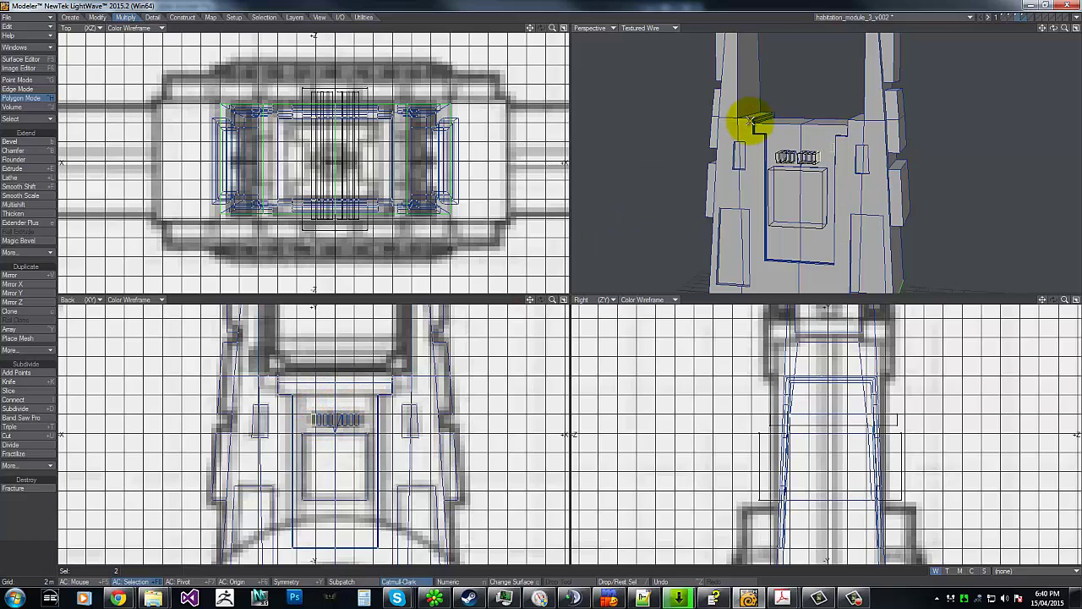
drag(1066, 28, 549, 289)
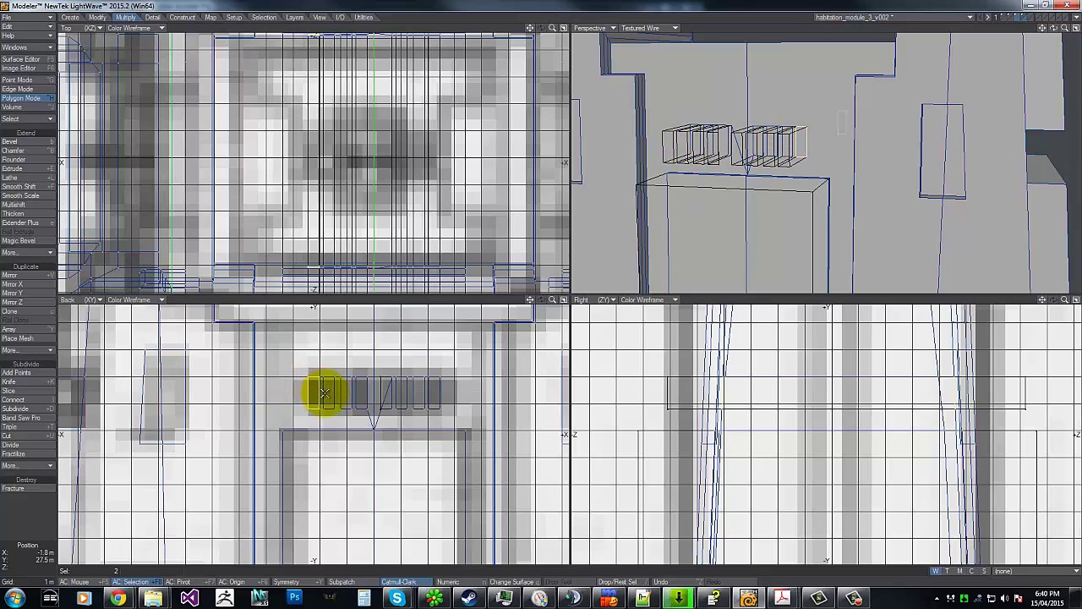
mouse_move(329, 393)
mouse_down()
mouse_move(328, 410)
mouse_move(417, 405)
mouse_up()
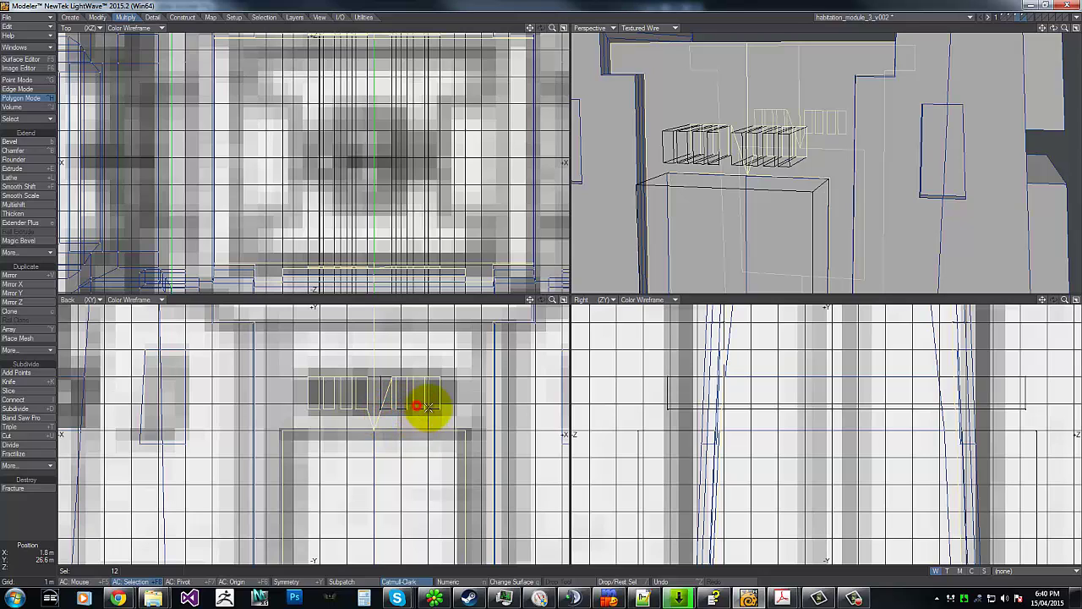
click(435, 403)
click(689, 70)
click(781, 74)
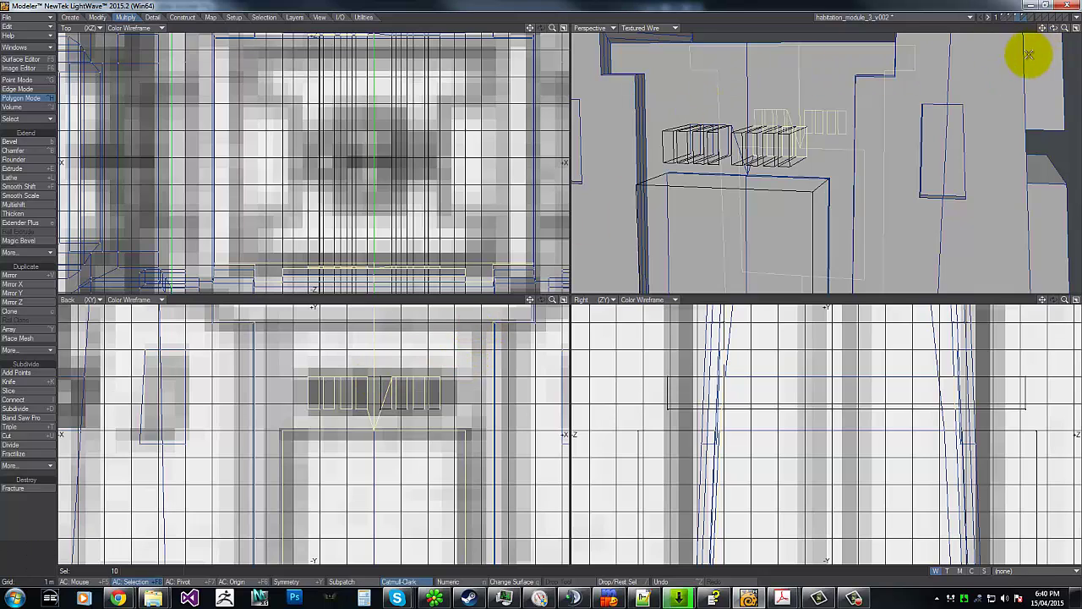
key(slash)
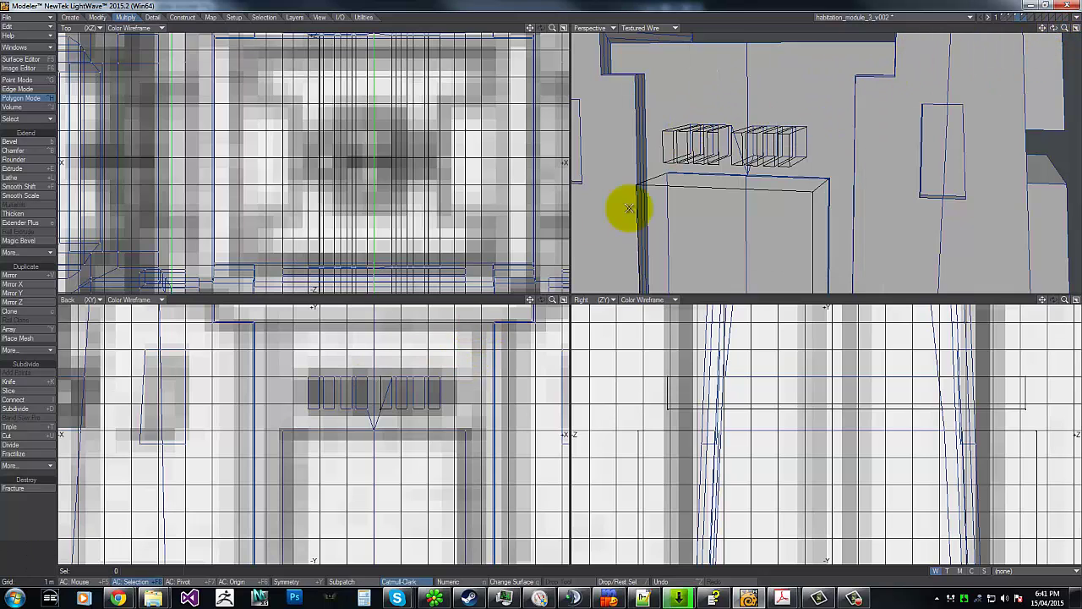
Examine the stencilled polygons around the vent slots from the front, with the drill boxes out of view.
drag(1054, 28, 528, 286)
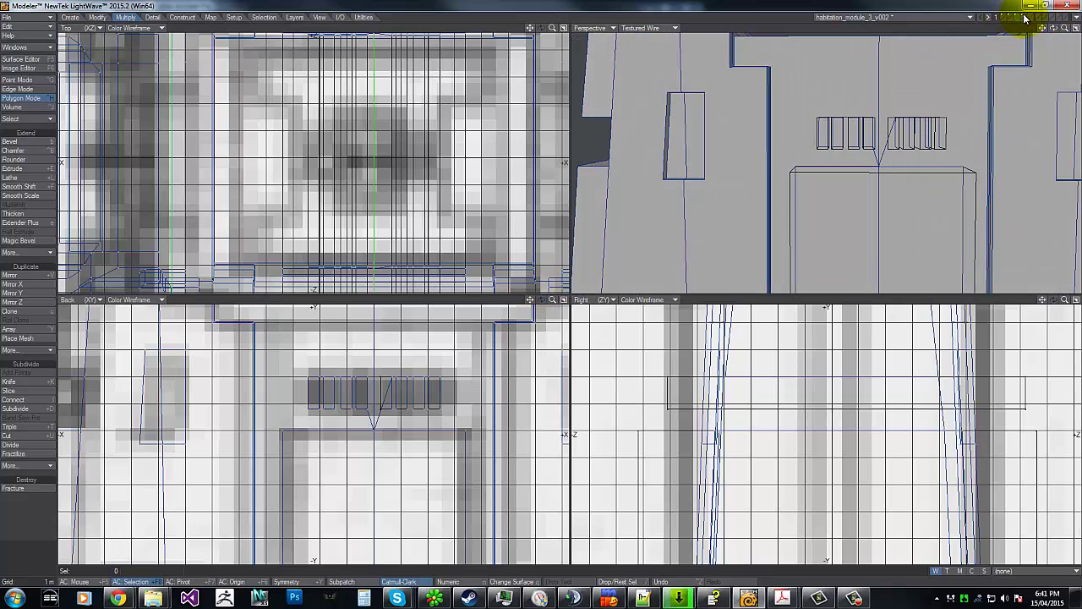
click(1023, 18)
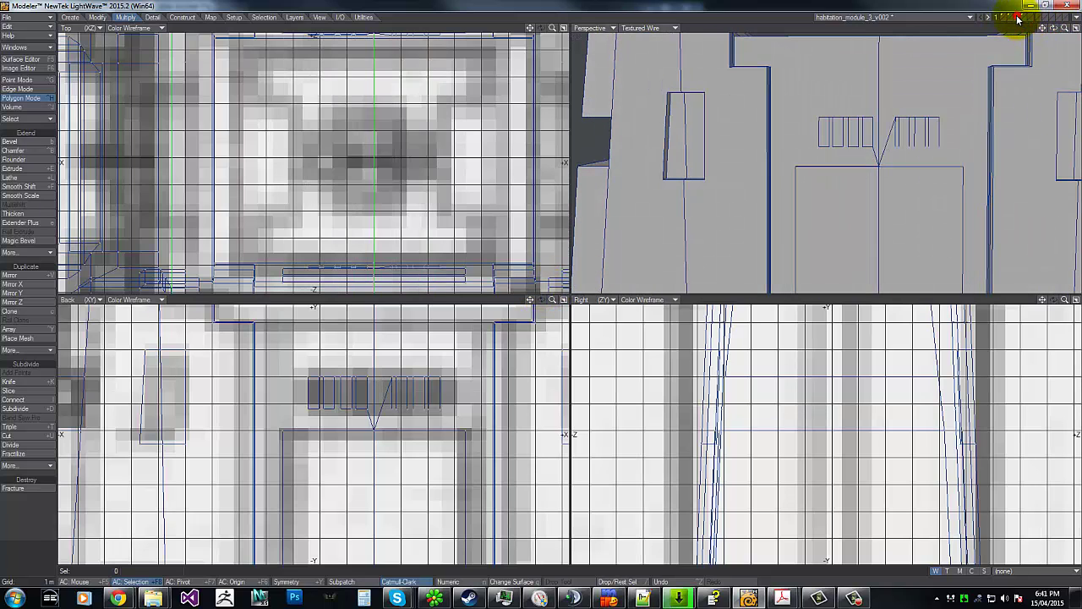
click(923, 139)
click(903, 137)
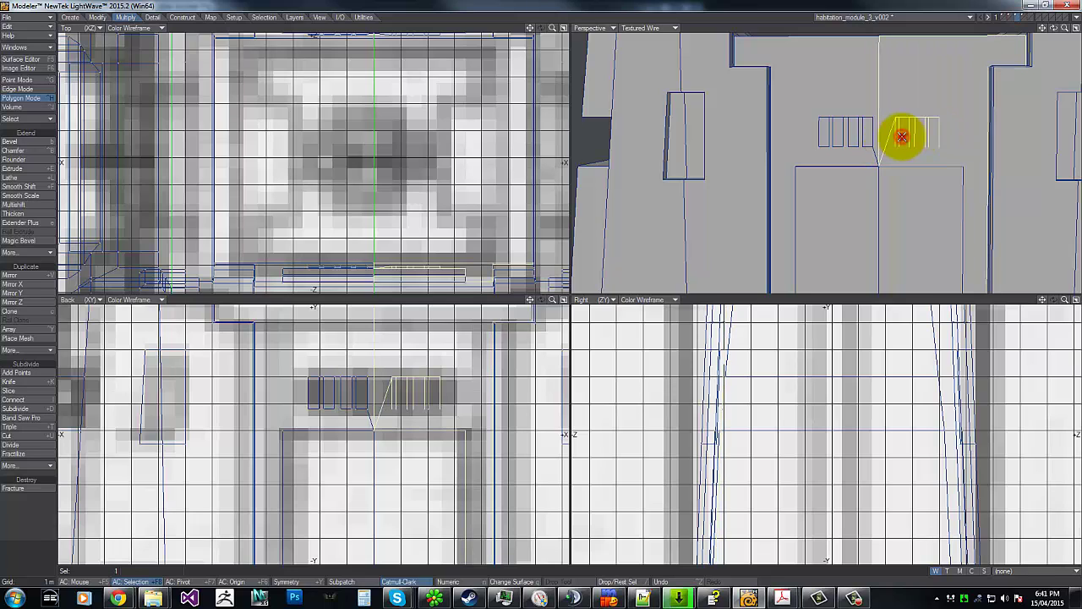
click(904, 135)
click(904, 136)
click(904, 135)
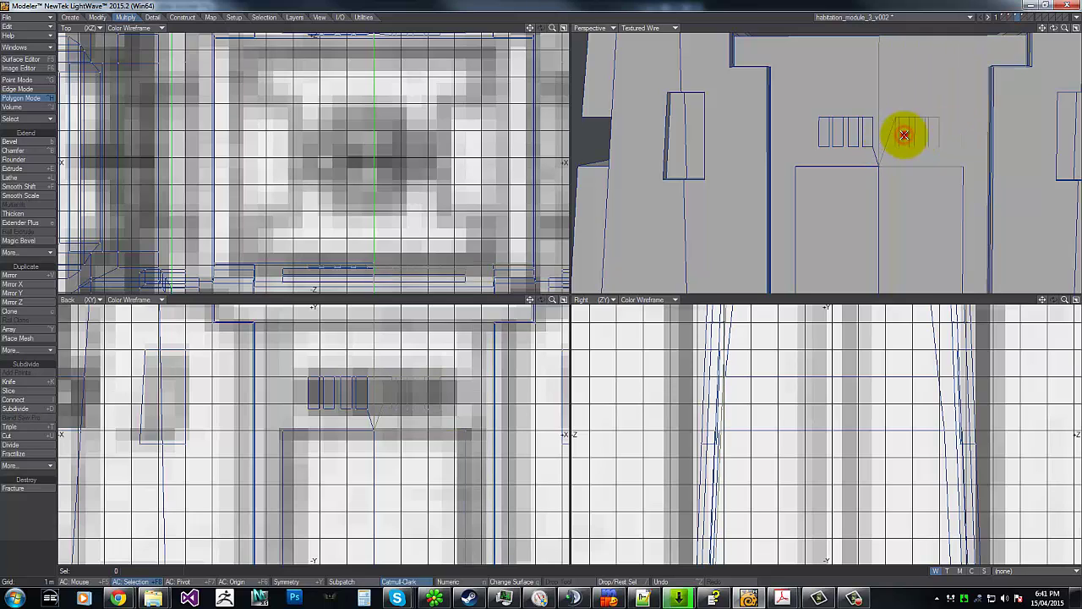
click(905, 136)
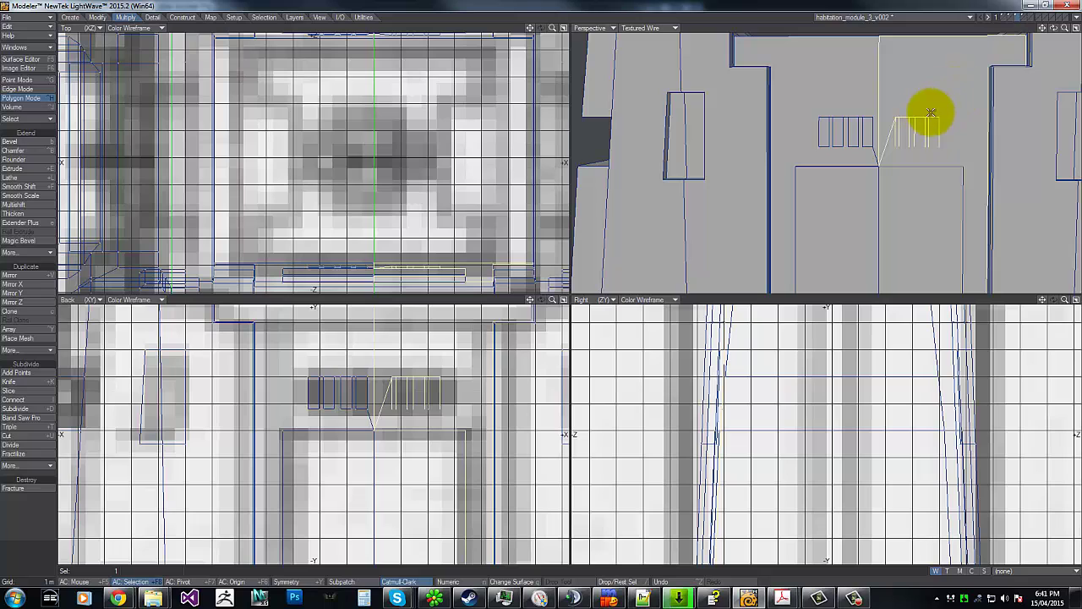
click(930, 115)
drag(919, 124, 827, 111)
drag(920, 66, 822, 77)
mouse_move(846, 135)
mouse_down()
mouse_move(874, 150)
mouse_move(868, 114)
mouse_up()
Knife two horizontal cuts across the full width of the tower, one along the lower and one along the upper edge of the vent slots.
drag(1063, 28, 542, 285)
key(shift+k)
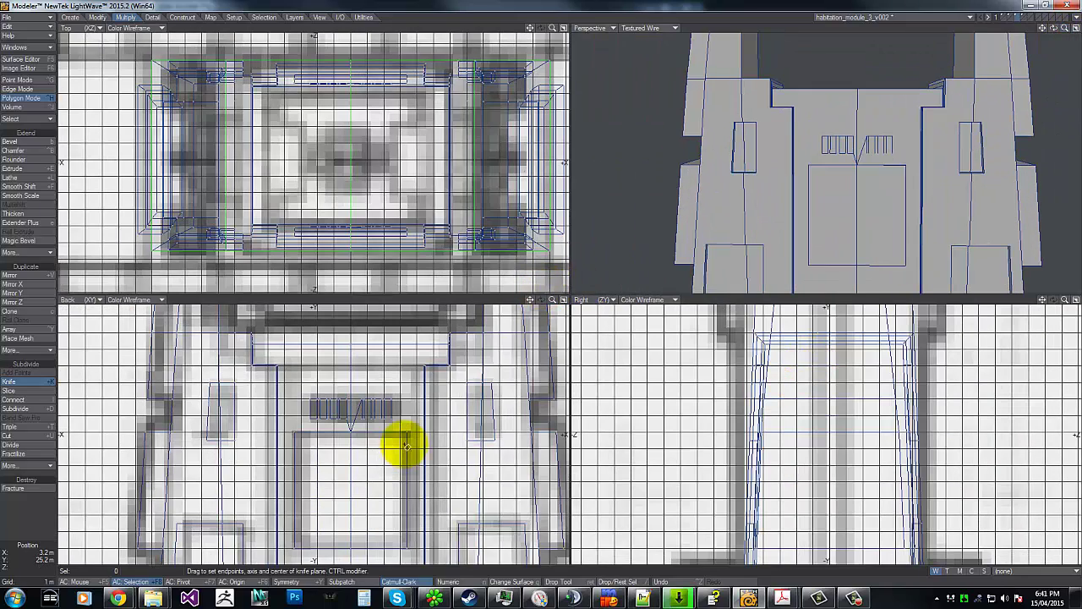
drag(265, 420, 550, 417)
drag(264, 420, 191, 415)
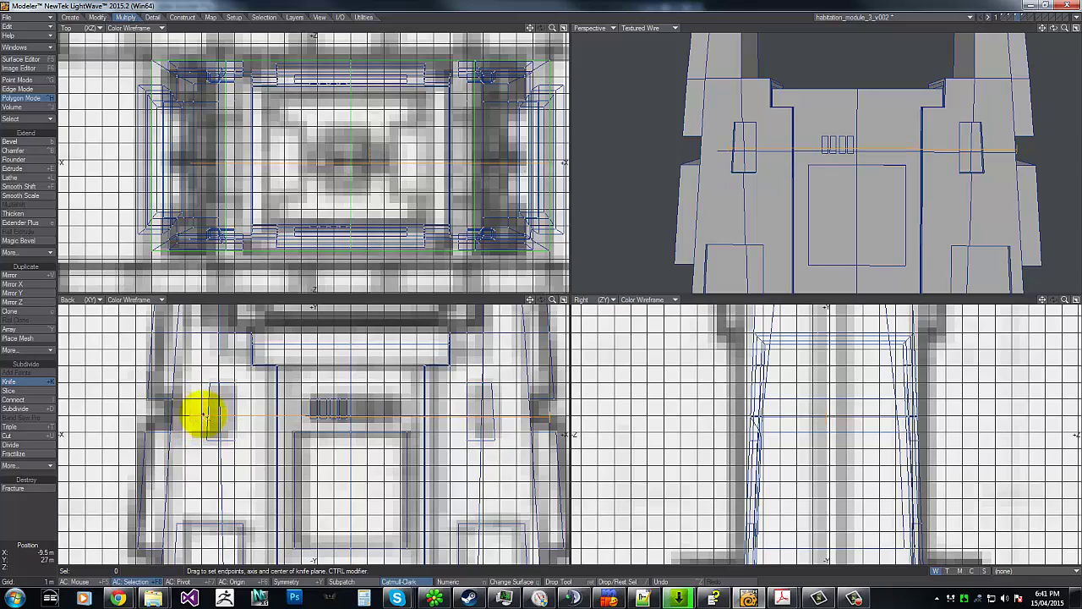
drag(551, 418, 551, 425)
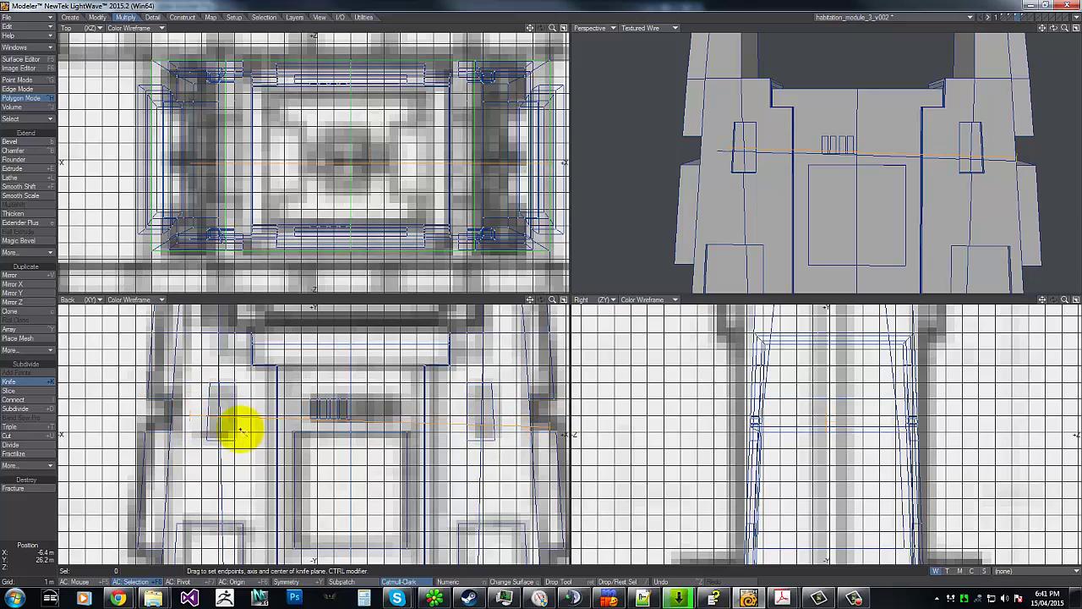
drag(531, 428, 561, 427)
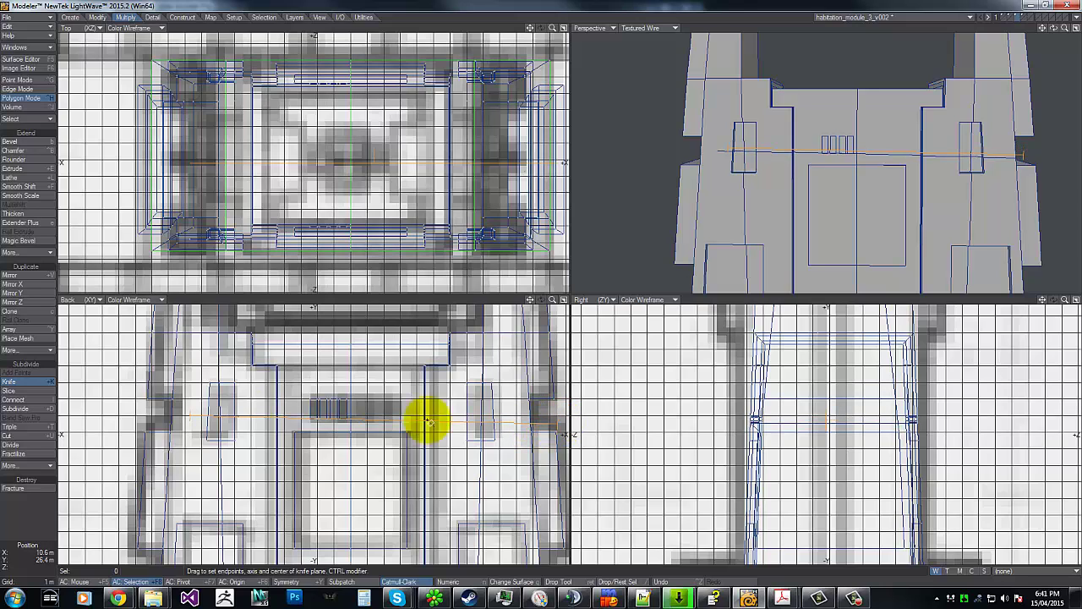
drag(192, 417, 129, 423)
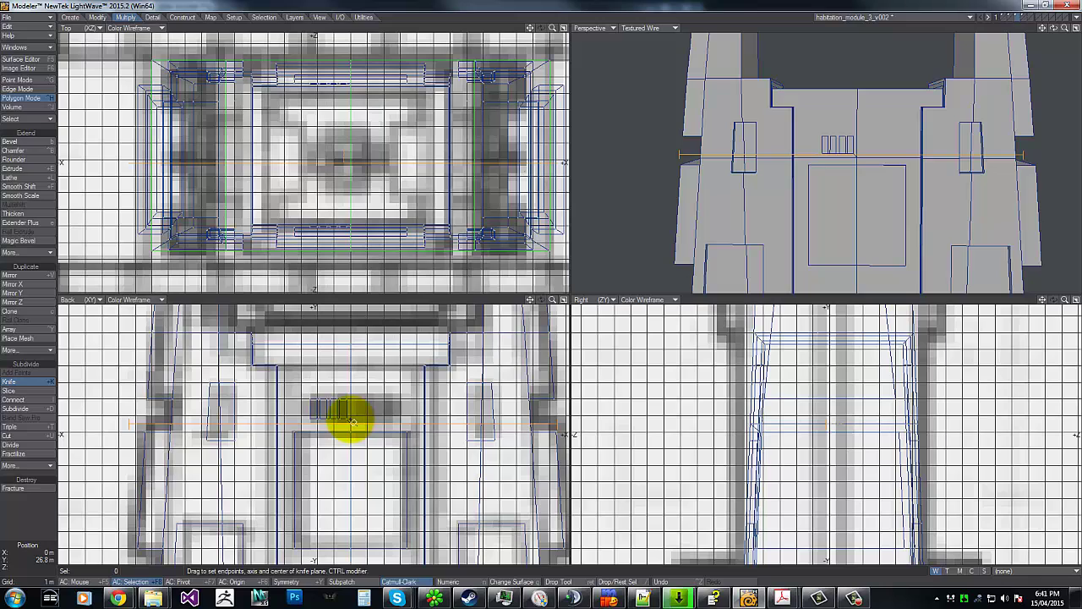
drag(352, 421, 350, 419)
click(261, 399)
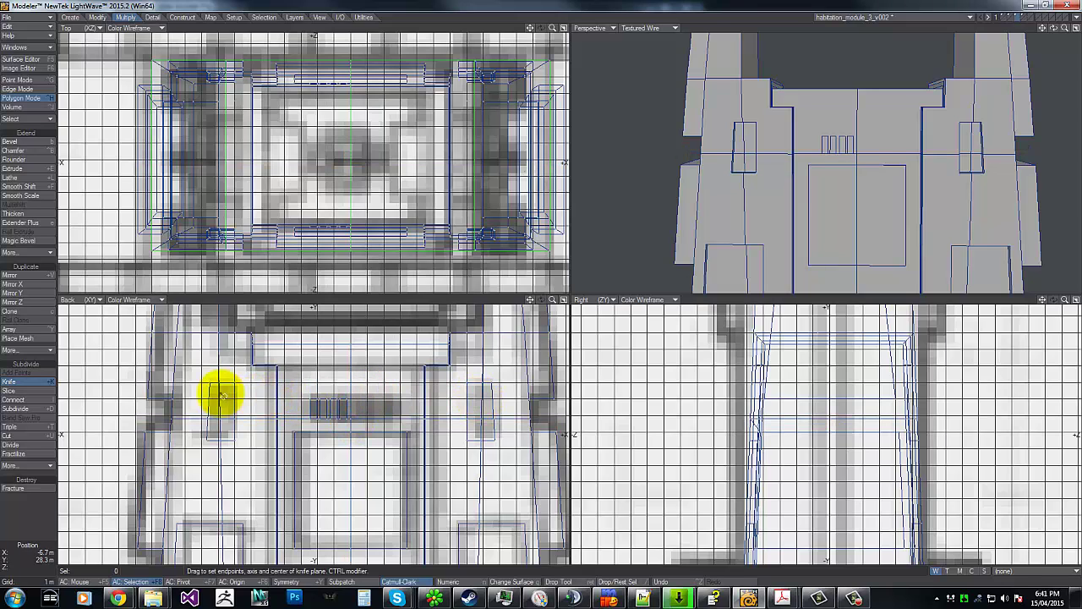
drag(130, 394, 644, 395)
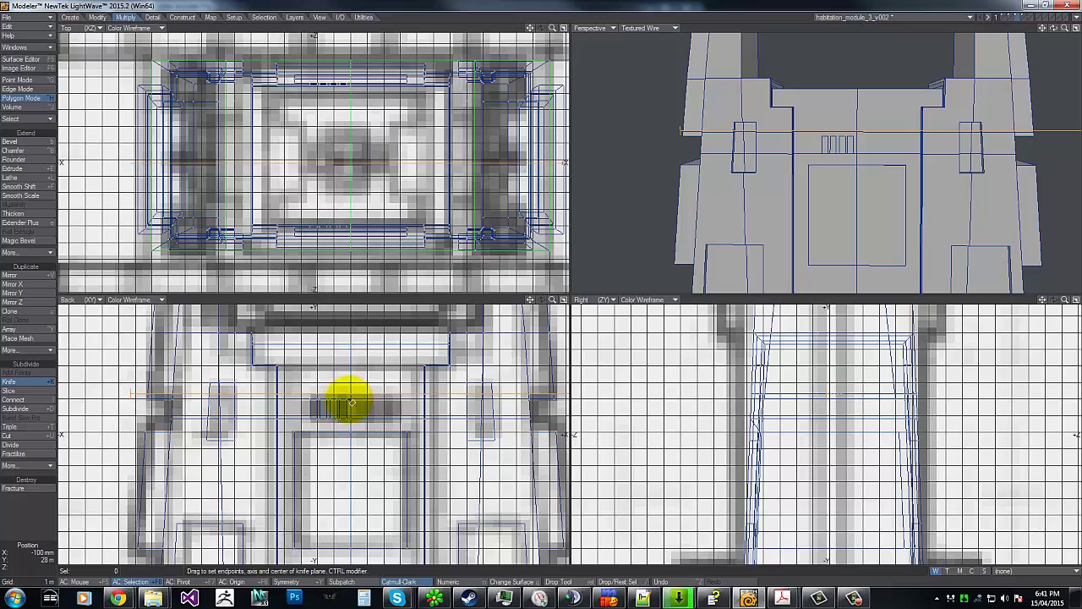
key(space)
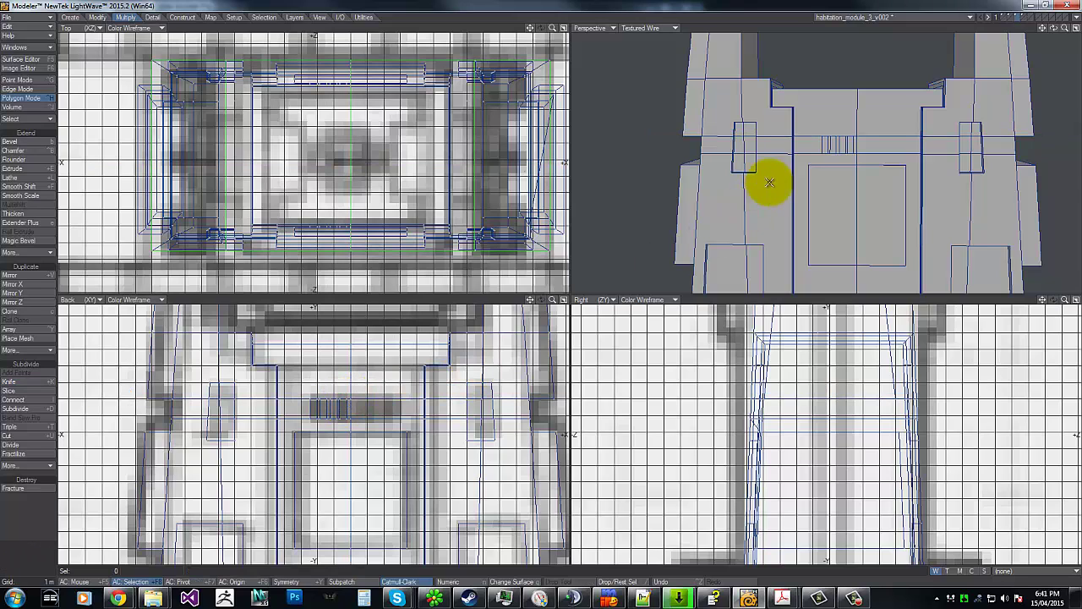
Delete the four slot boxes on the +X side of the vent's centre line from the drill layer.
click(1024, 21)
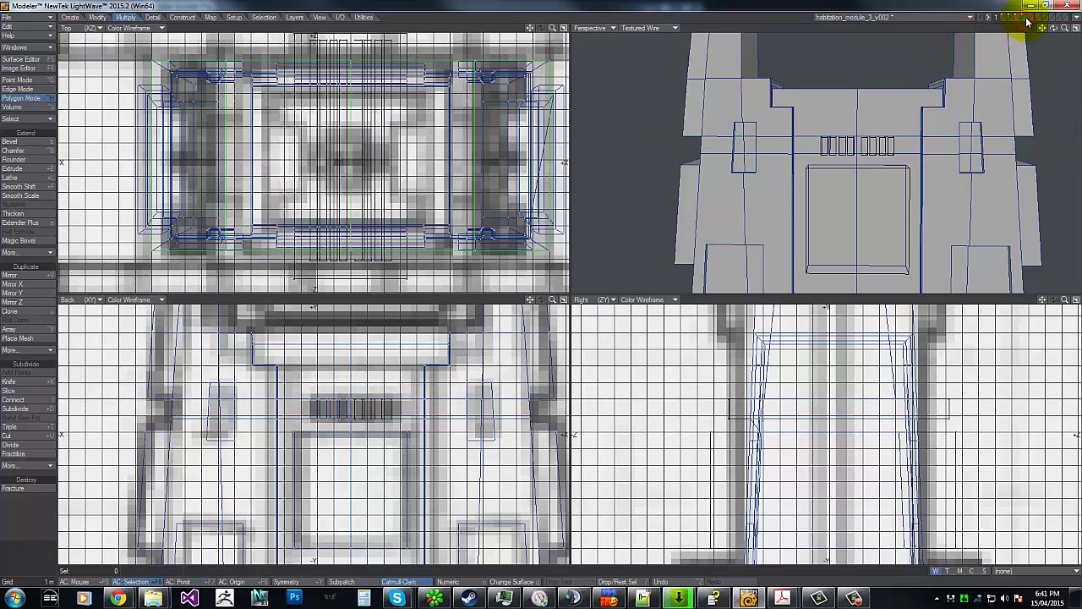
click(1027, 18)
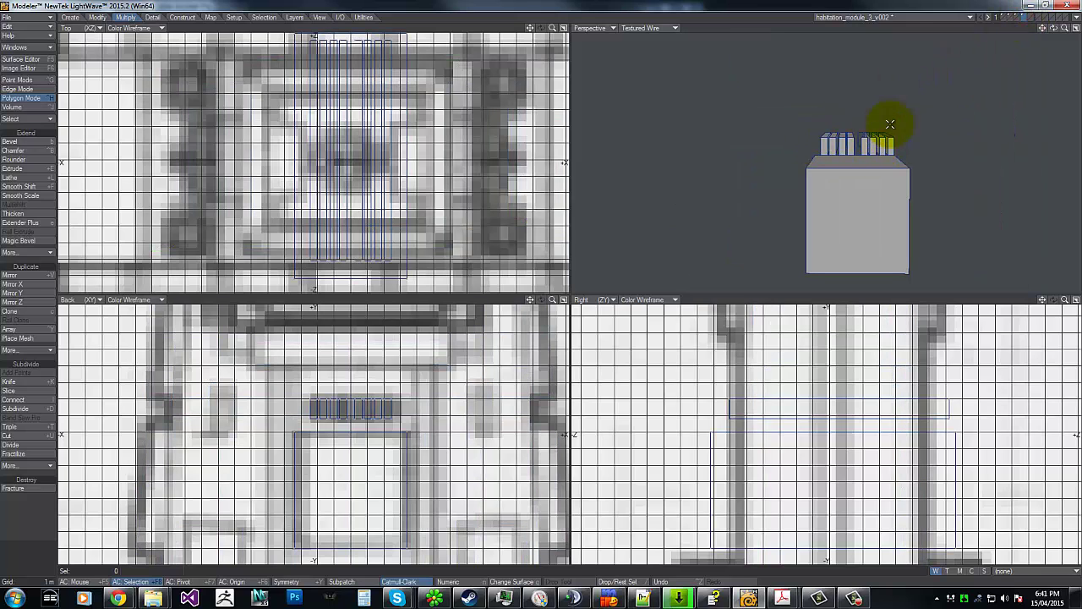
drag(1054, 28, 862, 161)
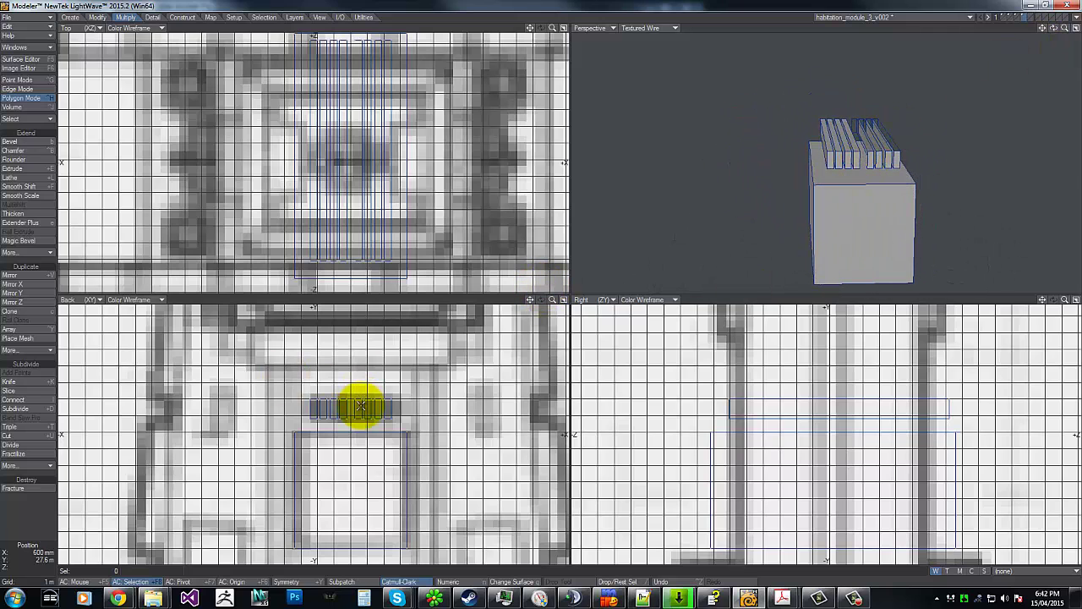
mouse_move(362, 408)
mouse_down()
mouse_move(396, 407)
mouse_move(379, 410)
mouse_up()
key(Delete)
key(Delete)
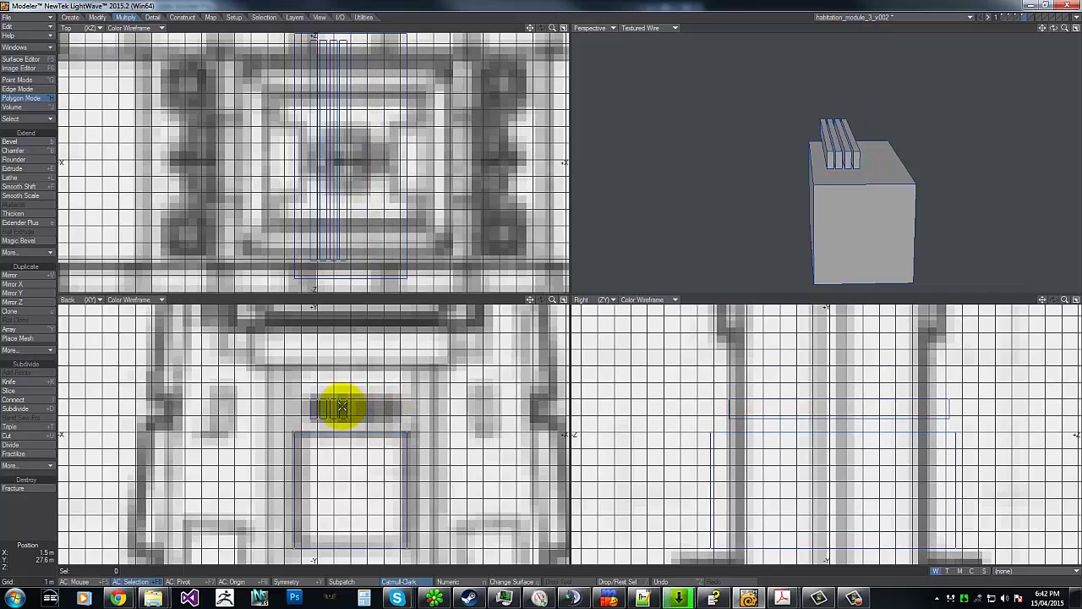
Mirror the remaining four slot boxes across the vent's vertical centre line at X = 0.
mouse_move(305, 400)
mouse_down()
mouse_move(348, 411)
mouse_move(373, 402)
mouse_up()
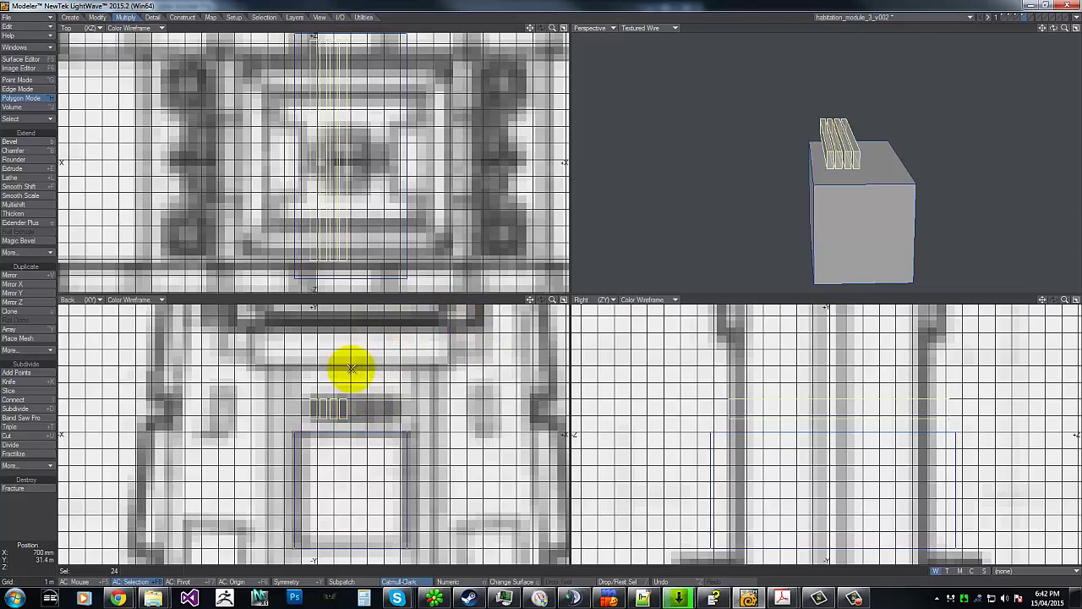
key(shift+v)
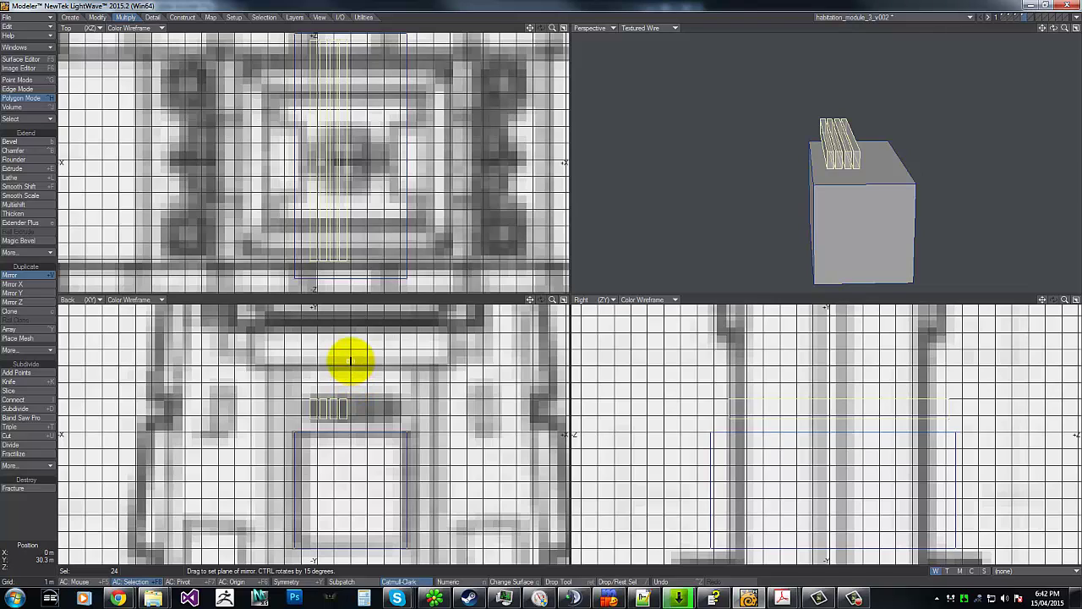
drag(351, 361, 343, 507)
key(space)
Select all eight slot boxes, hide the square box, and display the tower layer together with them.
mouse_move(290, 358)
right_down()
mouse_move(513, 442)
mouse_move(298, 371)
mouse_move(314, 430)
mouse_move(253, 346)
mouse_move(294, 371)
right_up()
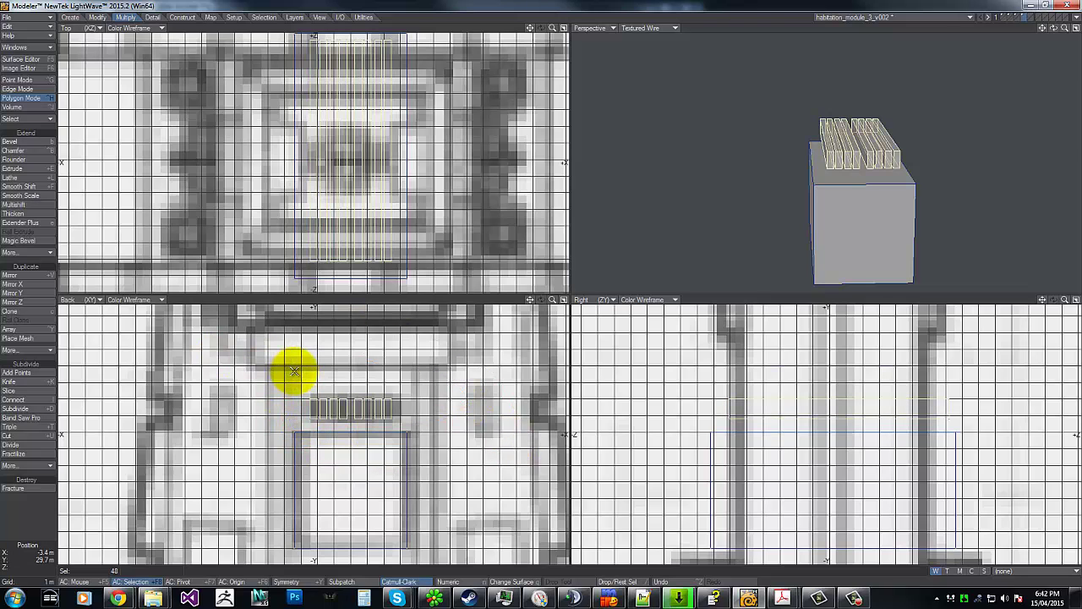
key(=)
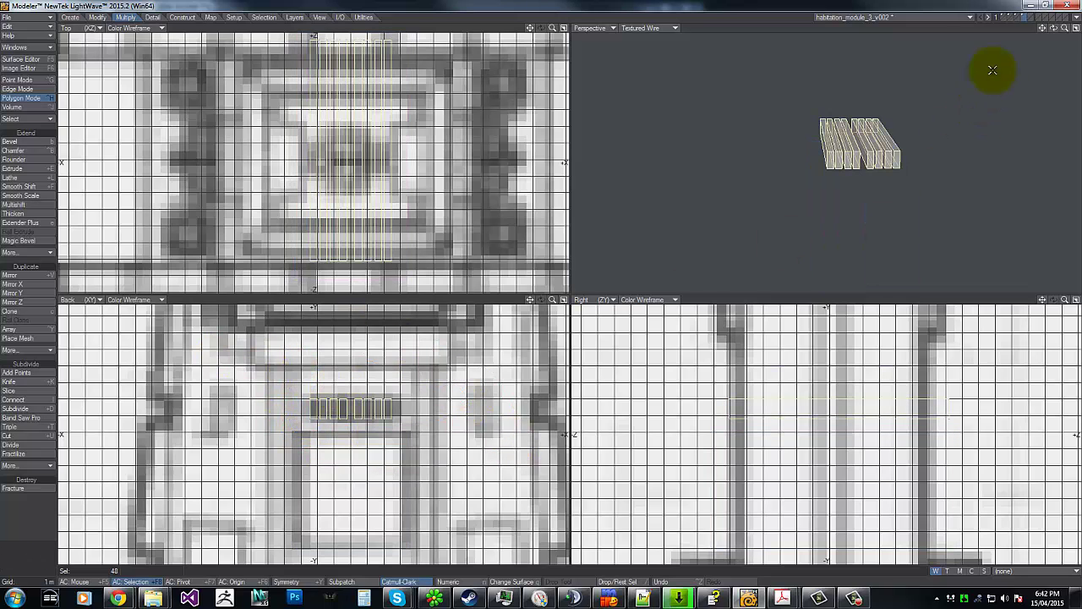
click(1017, 18)
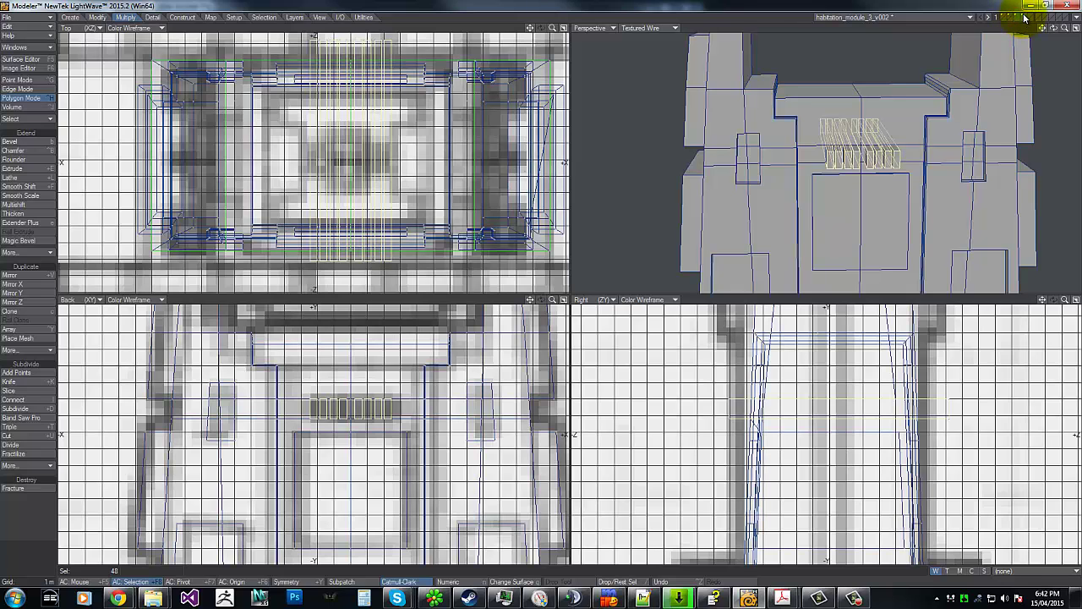
Stencil the eight slot boxes into the tower with Solid Drill using the Default surface, and remove the drill layer from the background.
click(1022, 19)
click(1024, 21)
key(shift+b)
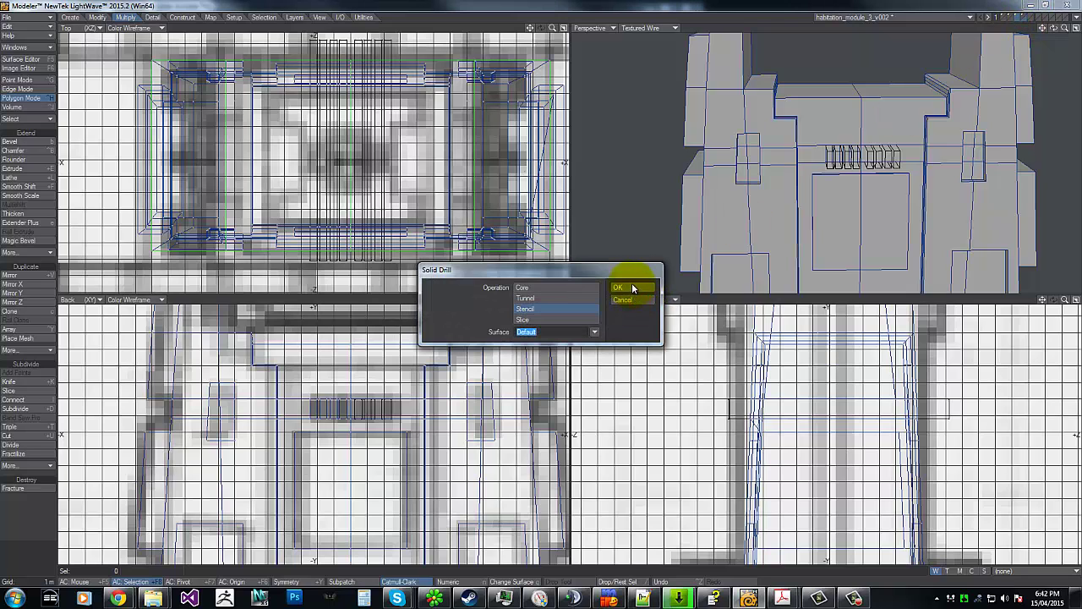
click(632, 286)
right_drag(241, 386, 314, 309)
mouse_move(163, 383)
right_down()
mouse_move(399, 499)
mouse_move(192, 195)
right_up()
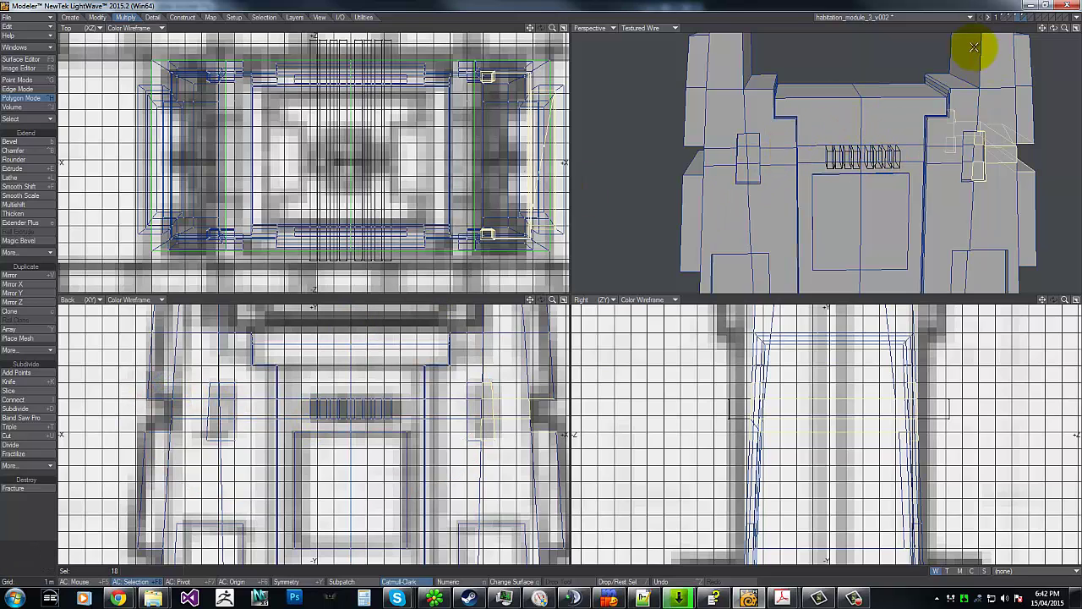
click(1019, 16)
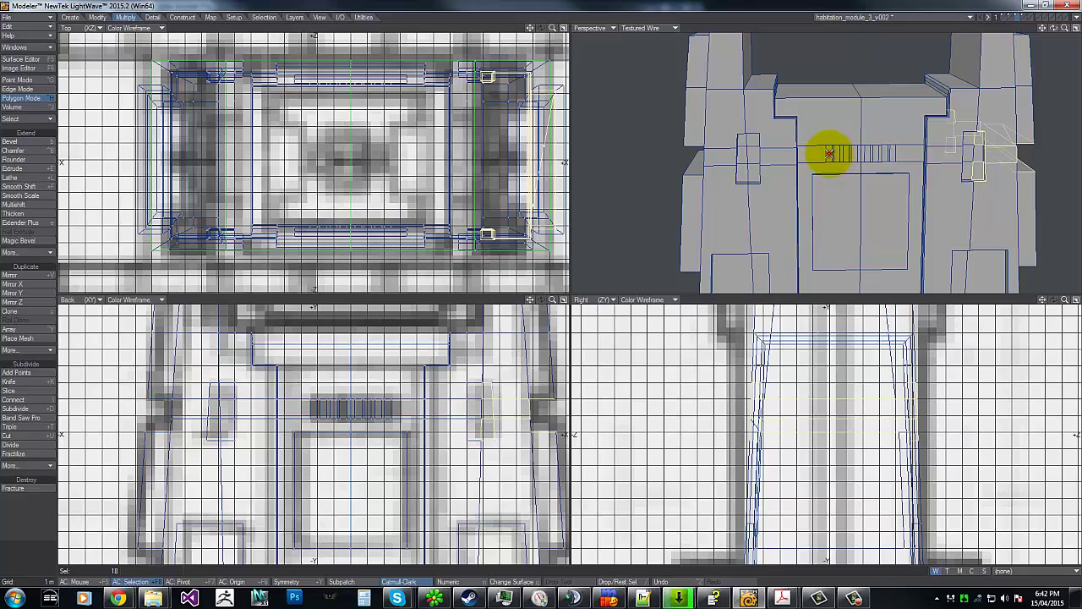
mouse_move(212, 361)
right_down()
mouse_move(754, 461)
mouse_move(313, 221)
right_up()
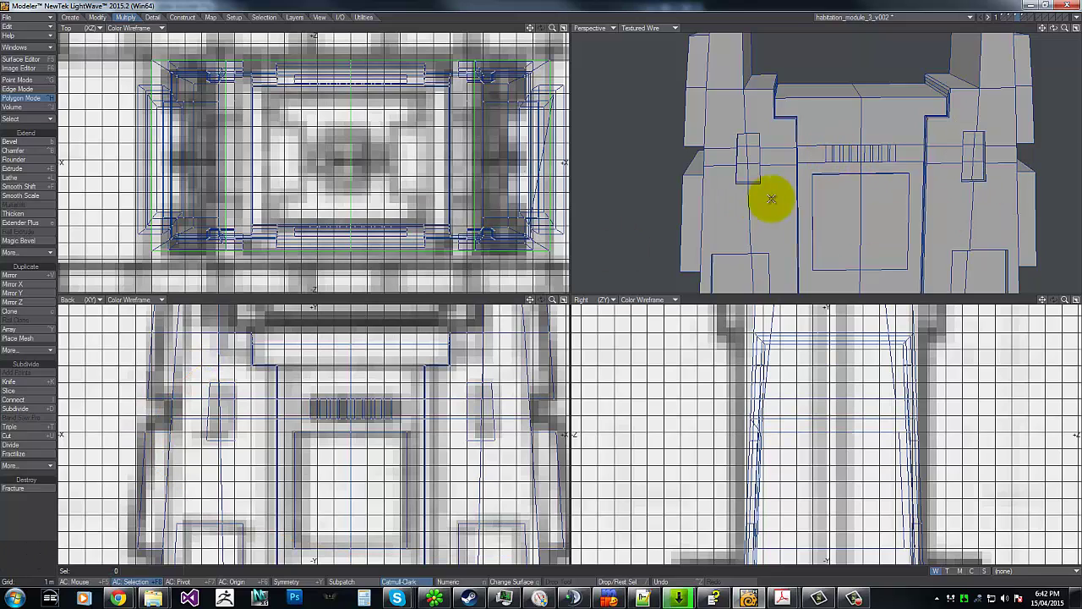
Select only the eight vent slot faces on both the front and the back of the tower.
click(311, 411)
mouse_move(303, 406)
mouse_down()
mouse_move(386, 406)
mouse_move(294, 412)
mouse_up()
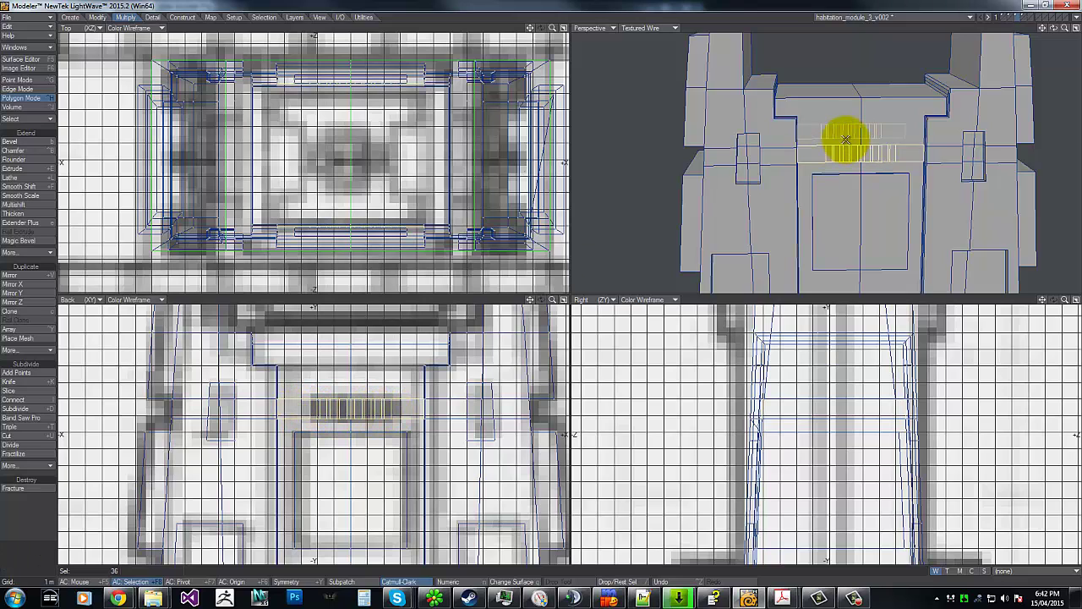
drag(794, 139, 804, 177)
mouse_move(356, 386)
mouse_down()
mouse_move(313, 392)
mouse_move(301, 428)
mouse_move(317, 396)
mouse_move(314, 415)
mouse_move(326, 411)
mouse_move(328, 391)
mouse_move(324, 430)
mouse_move(334, 395)
mouse_move(327, 401)
mouse_move(340, 398)
mouse_up()
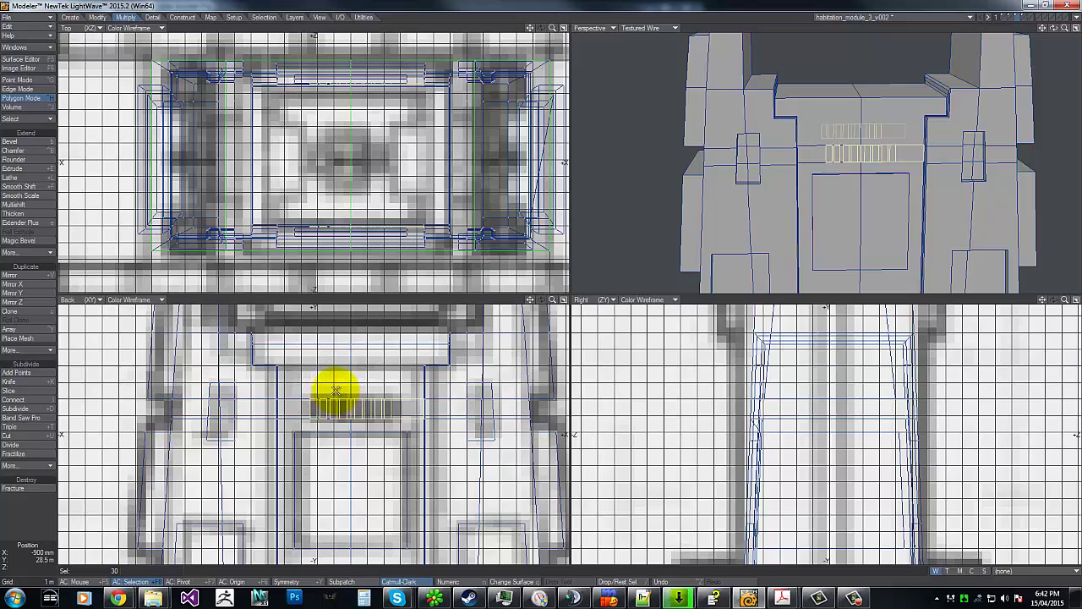
mouse_move(336, 391)
right_down()
mouse_move(337, 424)
mouse_move(345, 390)
right_up()
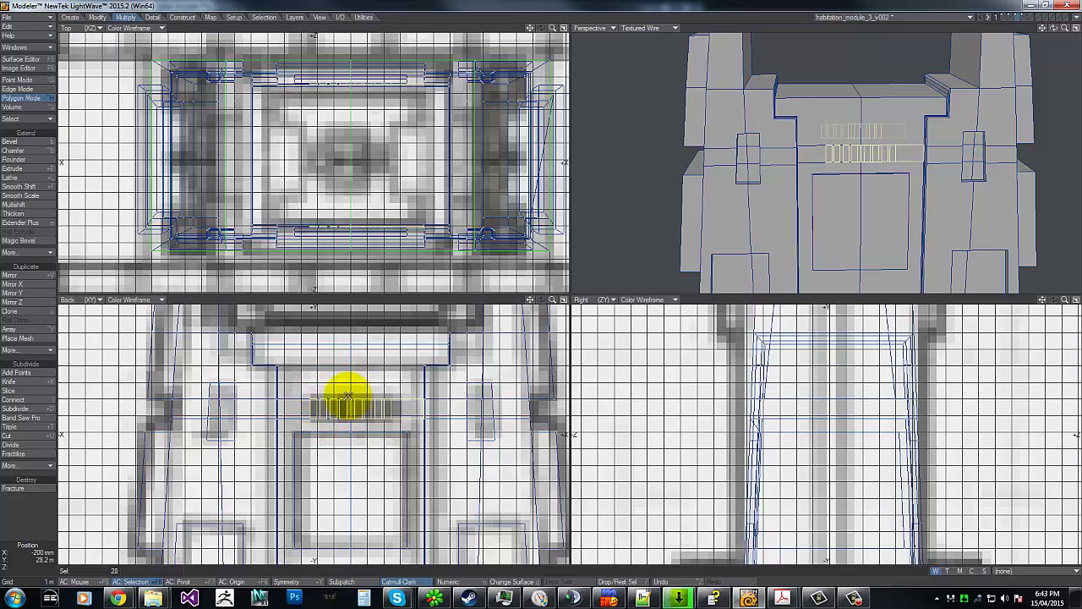
mouse_move(346, 395)
mouse_down()
mouse_move(346, 430)
mouse_move(358, 394)
mouse_move(371, 398)
mouse_move(355, 434)
mouse_move(362, 367)
mouse_move(375, 435)
mouse_move(381, 367)
mouse_move(466, 401)
mouse_move(584, 395)
mouse_move(793, 421)
mouse_move(810, 406)
mouse_move(863, 208)
mouse_move(435, 398)
mouse_move(413, 420)
mouse_up()
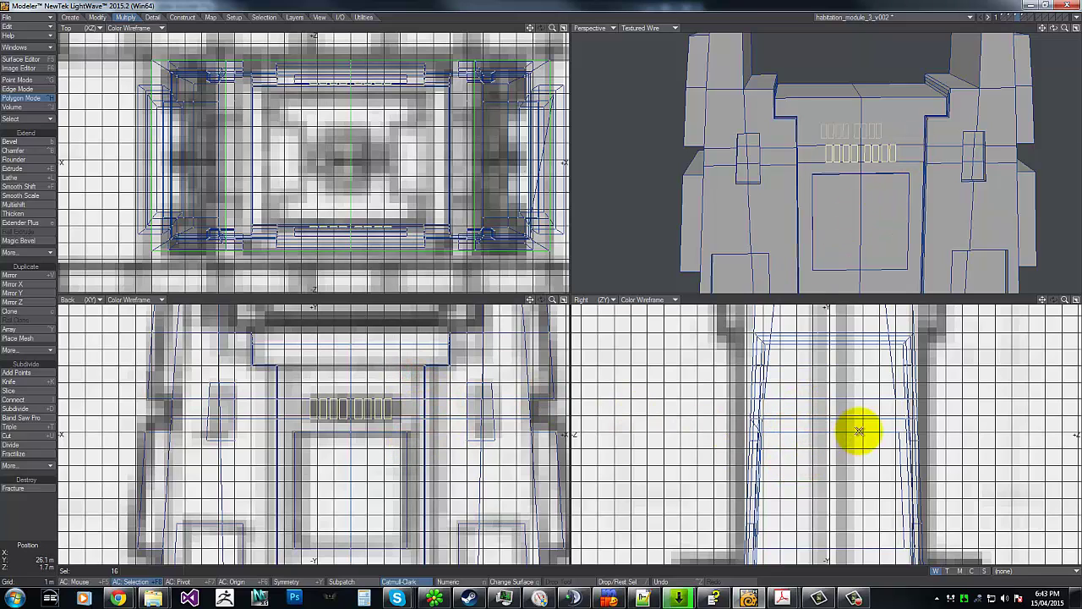
Scale the selected vent slot faces to 104% along Z only, and clear the selection.
key(shift+h)
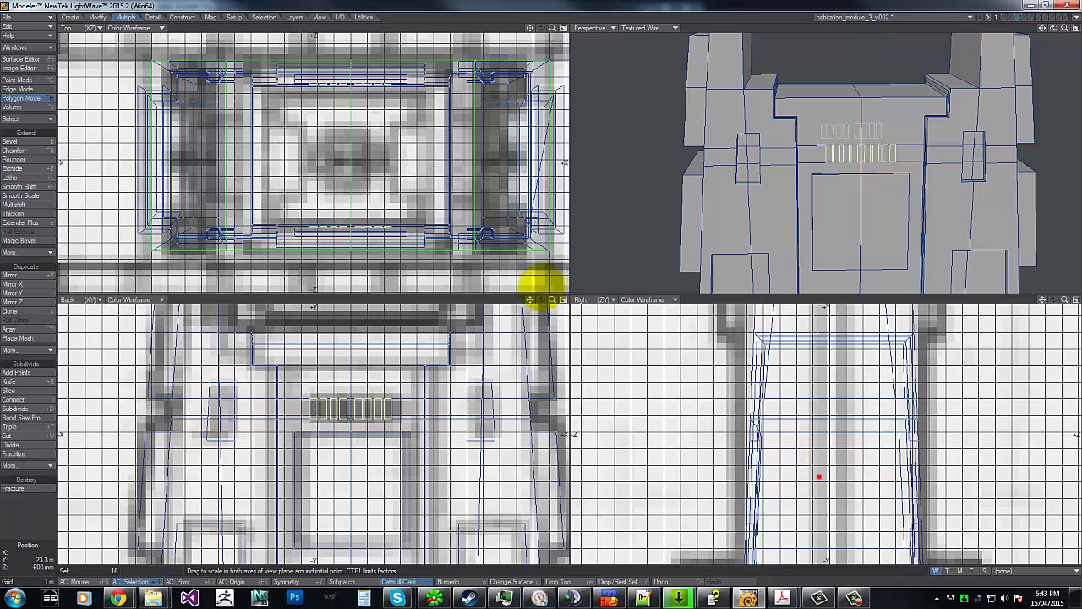
drag(819, 476, 833, 476)
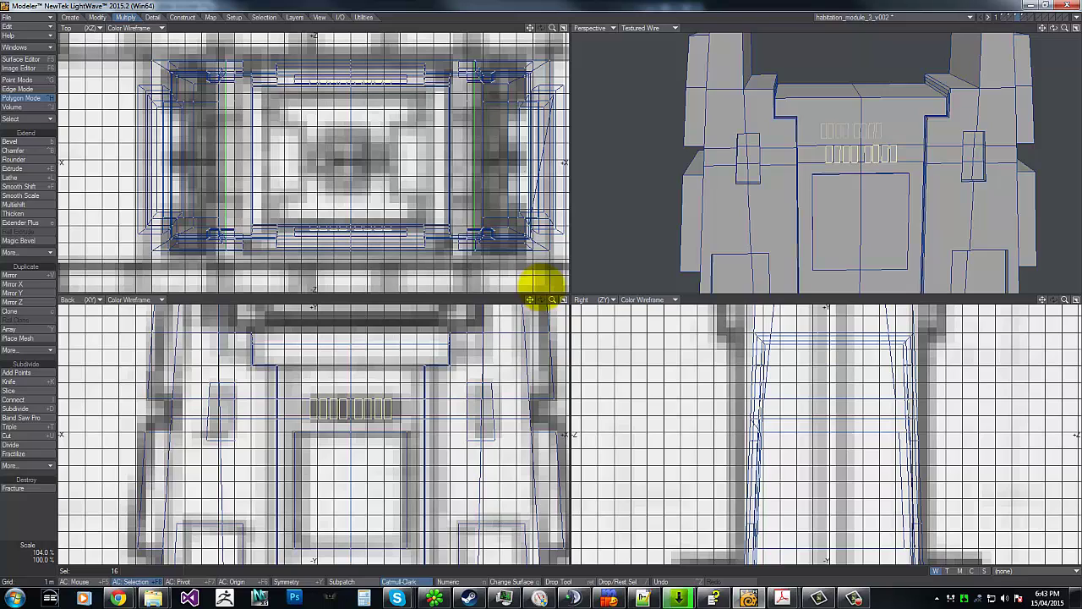
drag(542, 282, 737, 459)
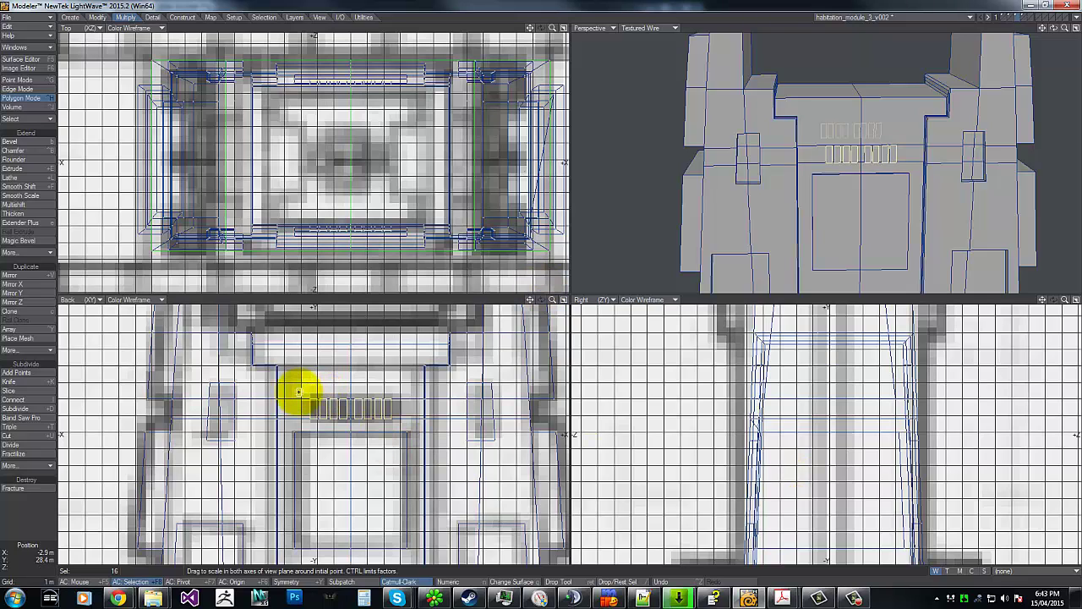
key(space)
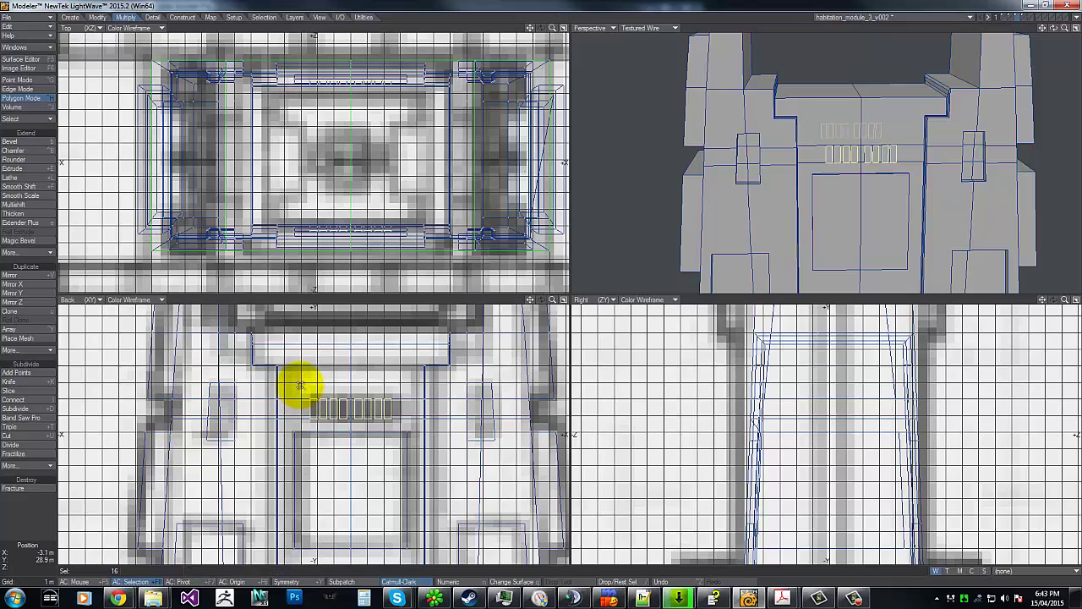
mouse_move(300, 384)
right_down()
mouse_move(476, 379)
mouse_move(309, 355)
right_up()
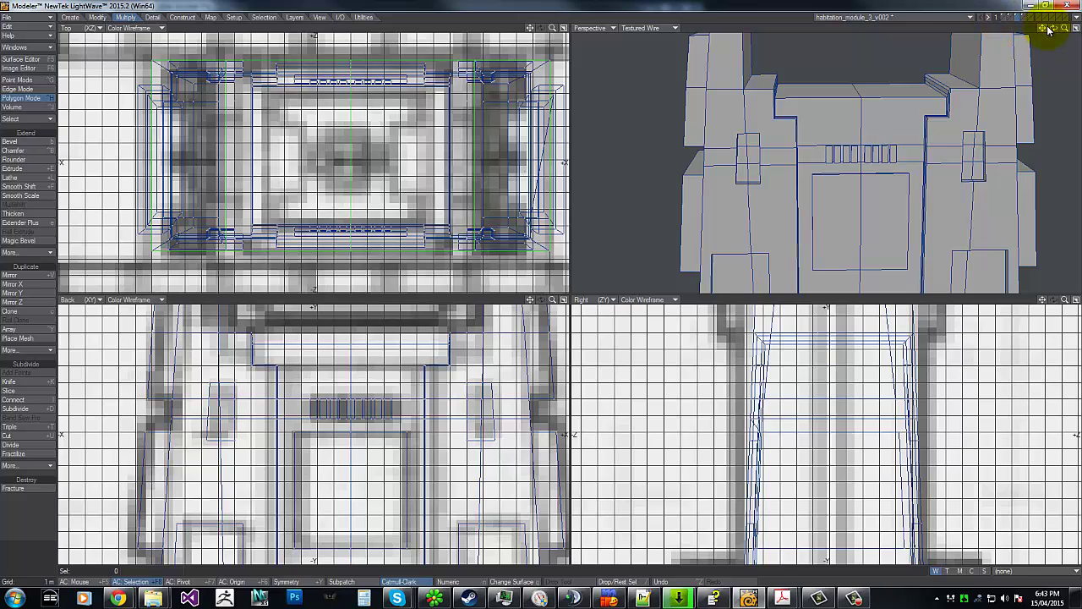
Compare the tower's side with the PDF reference drawing, and set up an empty layer with the tower in the background.
drag(1048, 30, 541, 287)
click(773, 79)
click(798, 72)
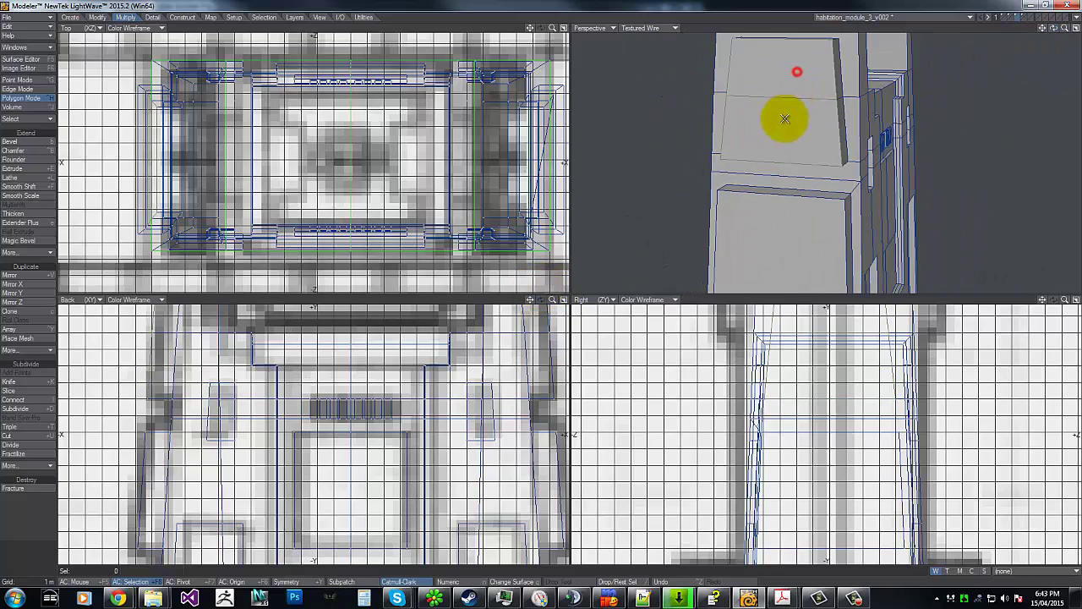
key(alt+Tab)
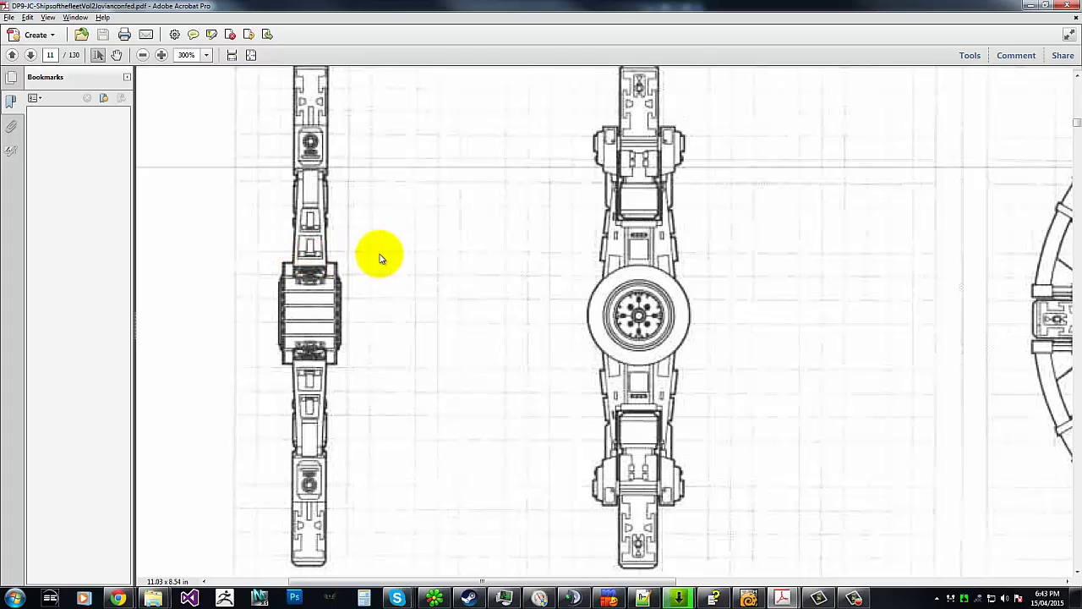
key(alt+Tab)
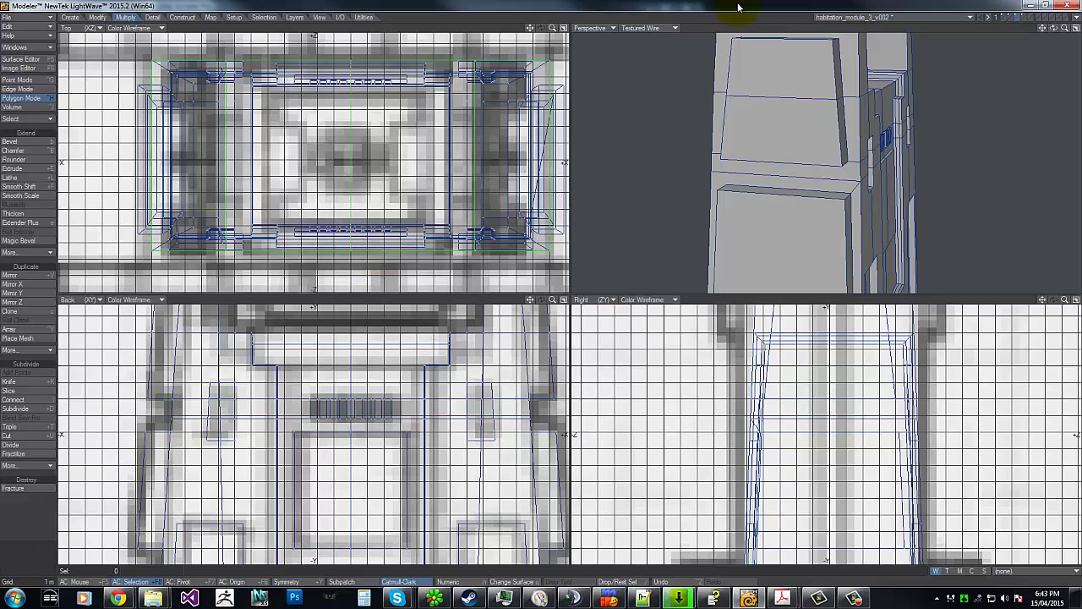
click(1025, 18)
click(1019, 18)
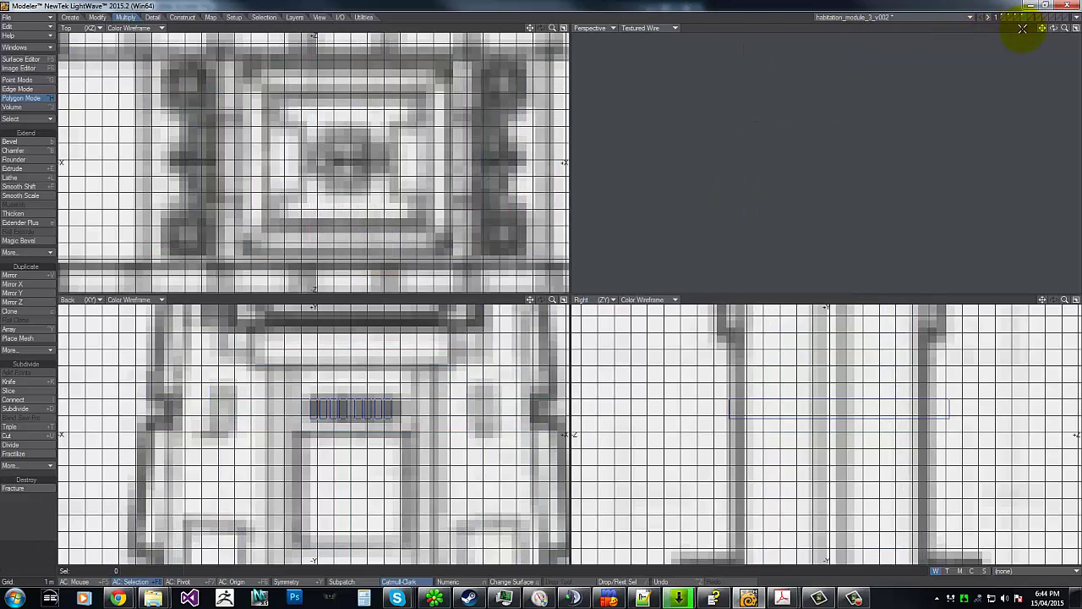
click(1021, 23)
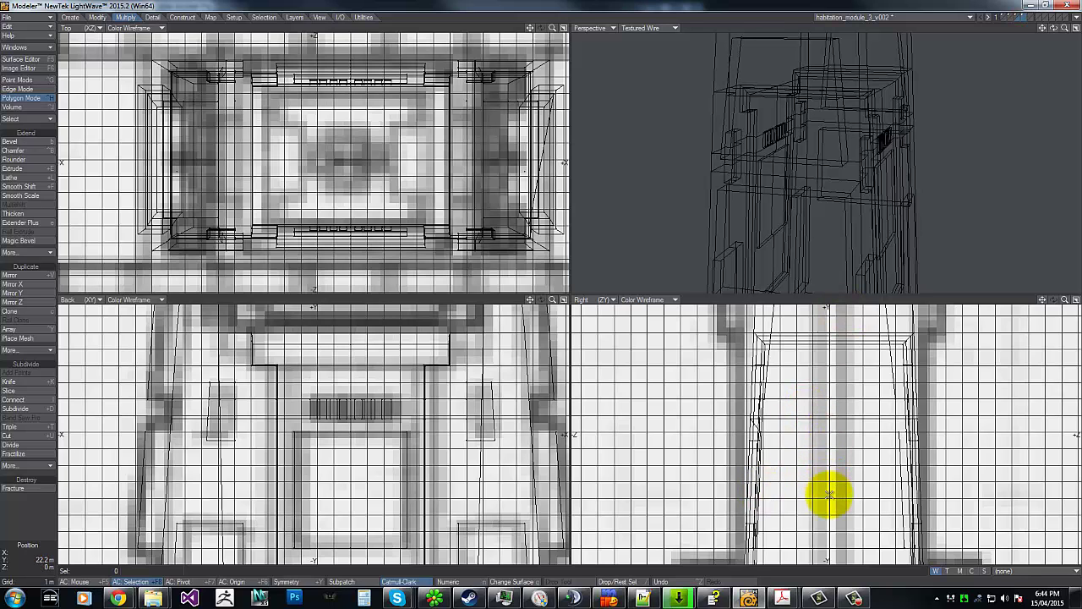
Draw a narrow upright box over the lower slot of the side-view reference and extend it through the tower's full width along X.
key(g)
mouse_move(1065, 302)
mouse_down()
mouse_move(536, 285)
mouse_move(1058, 302)
mouse_up()
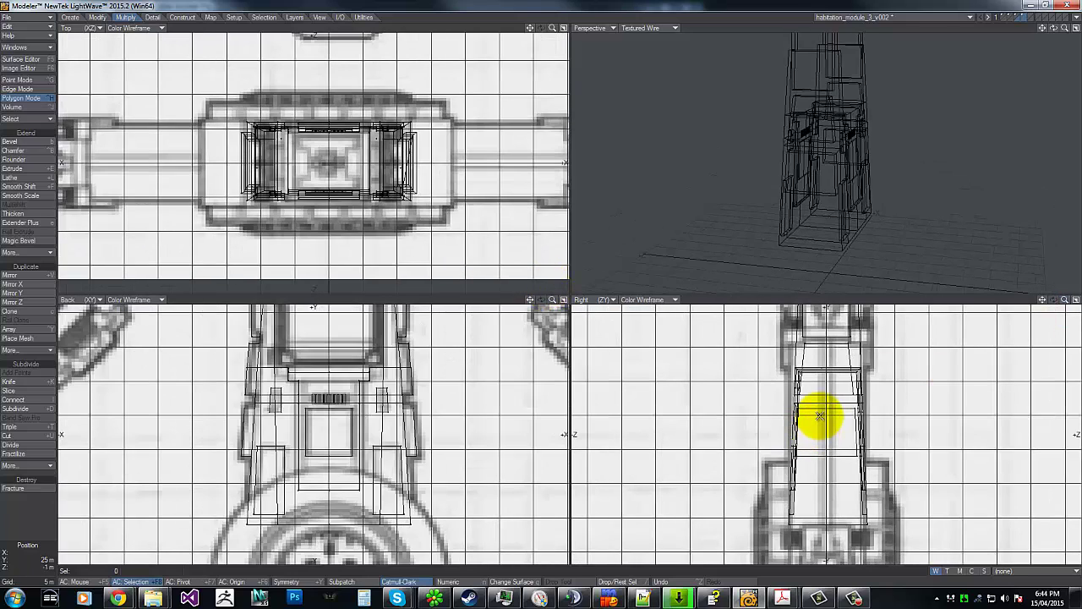
key(alt+Tab)
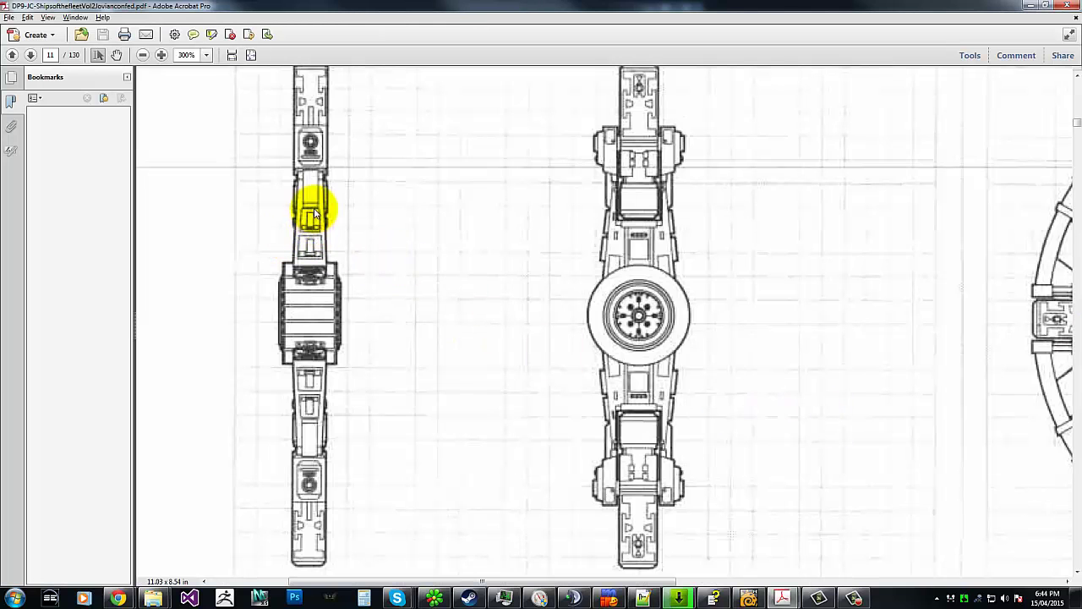
key(alt+Tab)
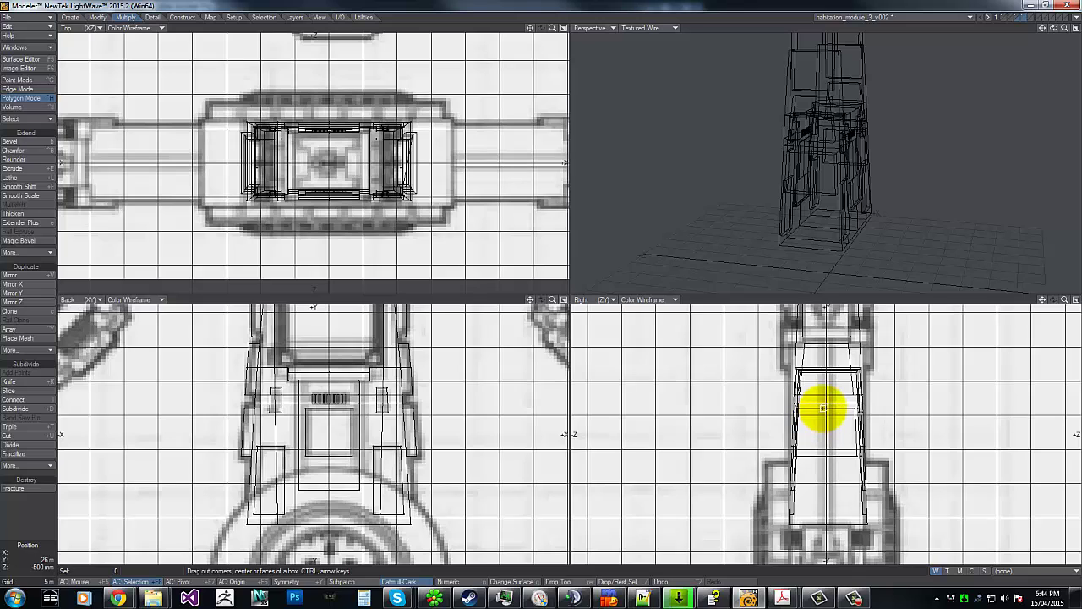
drag(819, 415, 835, 435)
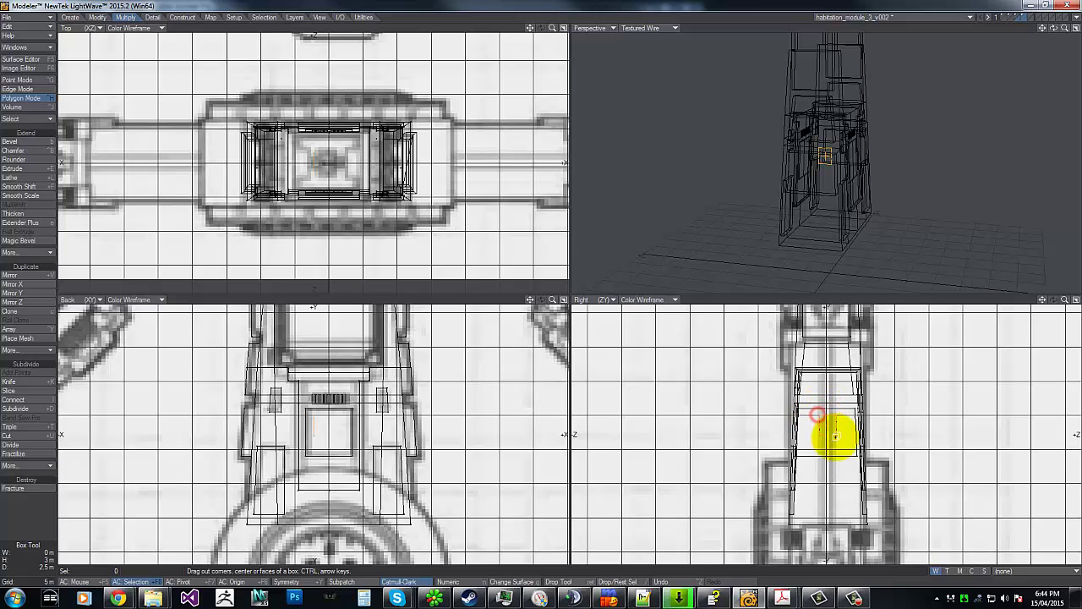
key(alt+Tab)
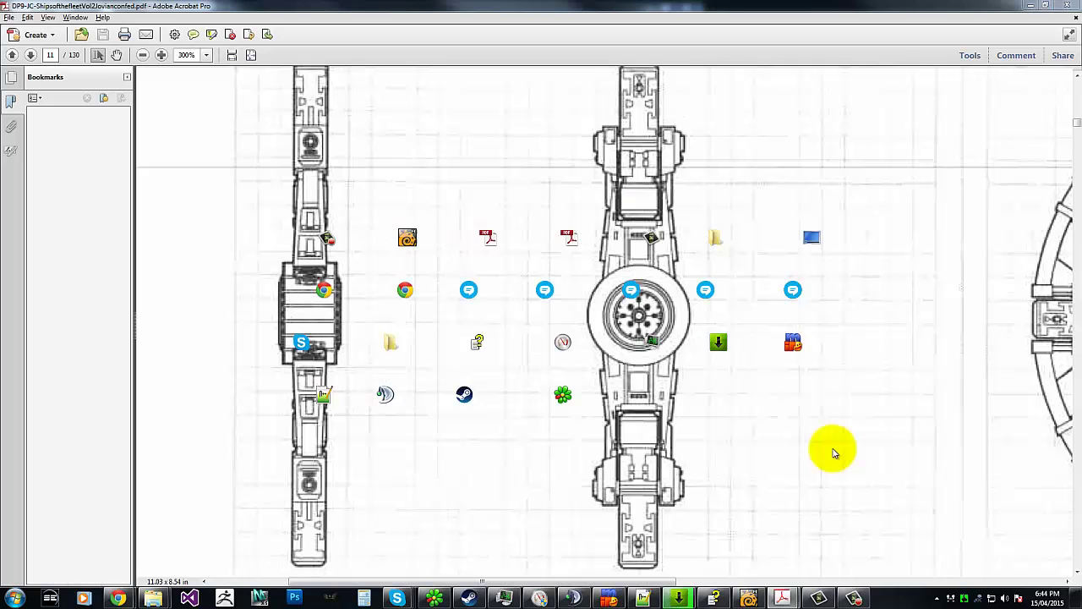
key(alt+Tab)
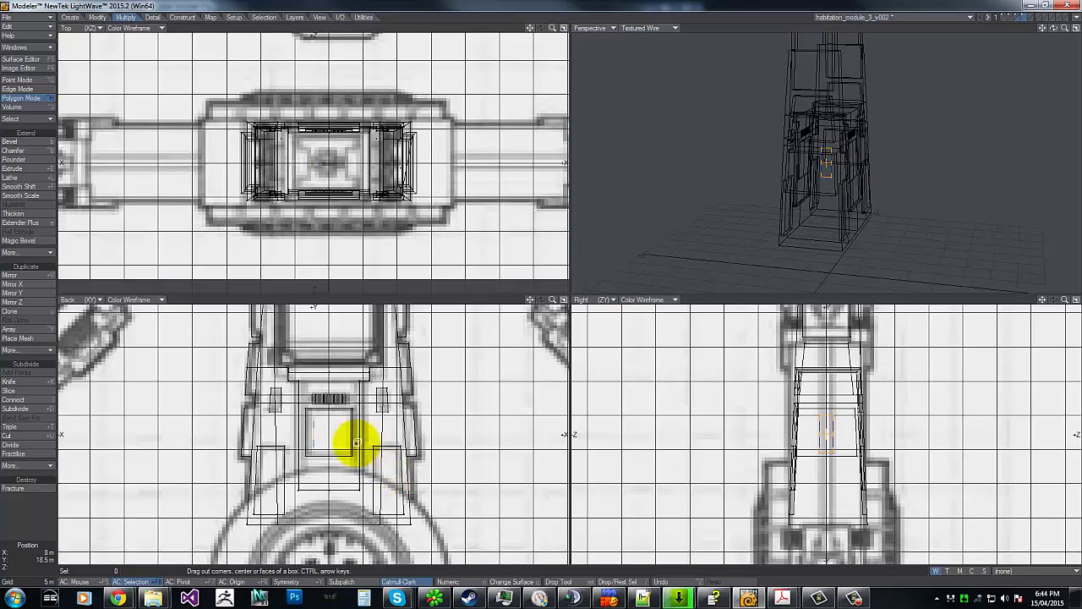
drag(308, 433, 440, 431)
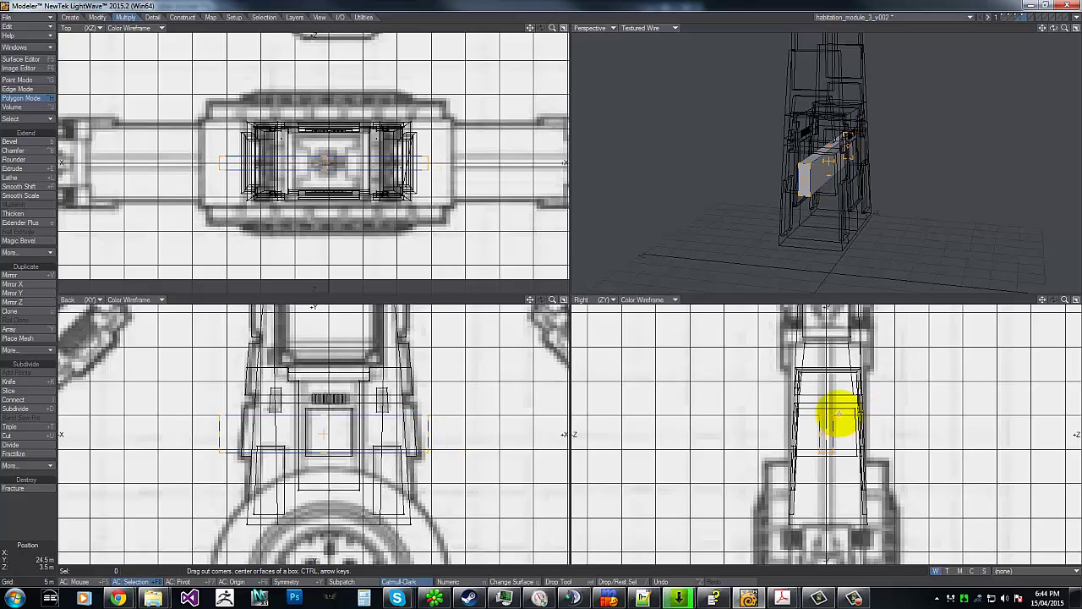
key(space)
Duplicate the slot box and move the copy straight up along Y to the upper slot position shown in the reference drawing.
double_click(810, 402)
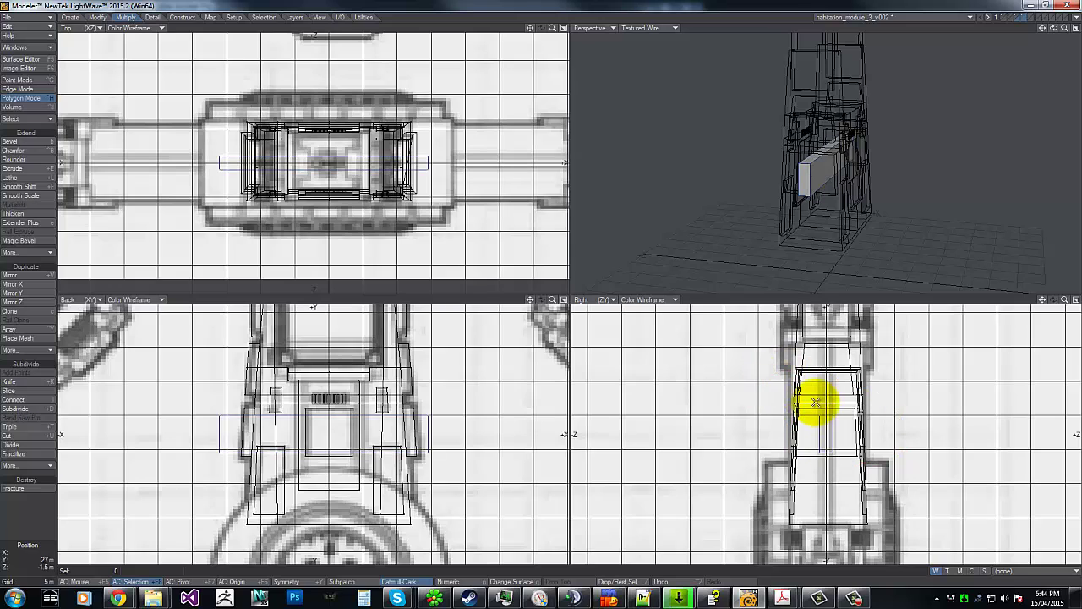
key(alt+Tab)
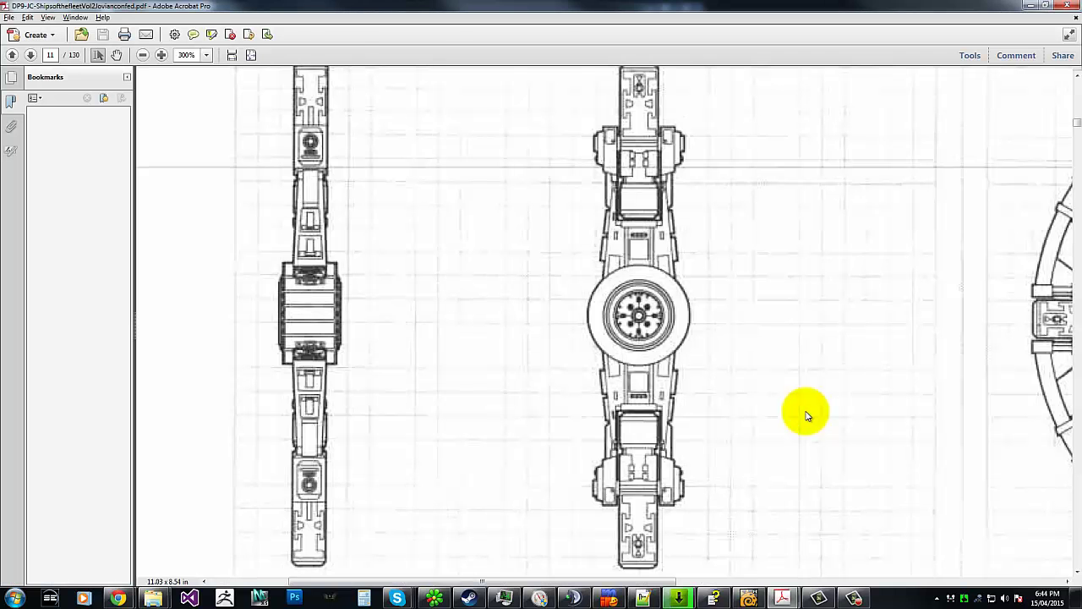
key(alt+Tab)
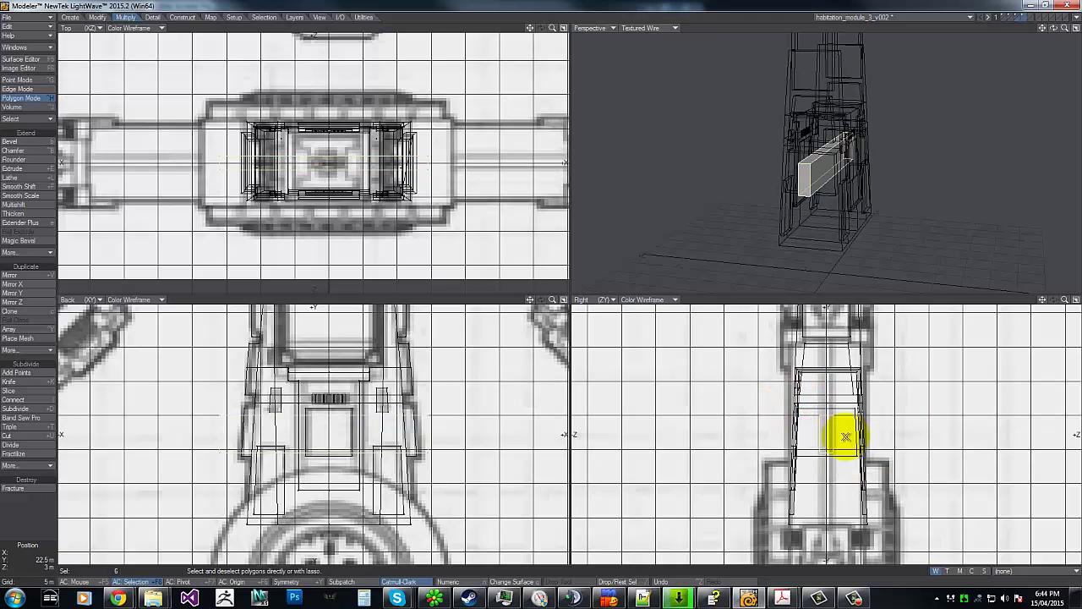
key(ctrl+c)
key(ctrl+v)
key(t)
ctrl+drag(845, 451, 844, 387)
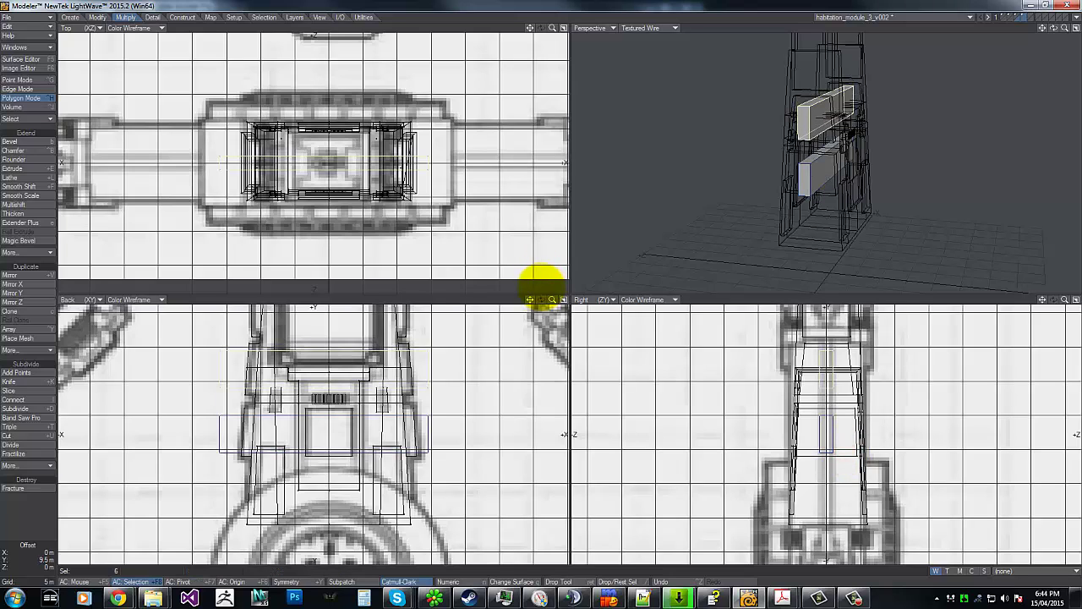
ctrl+drag(845, 386, 845, 383)
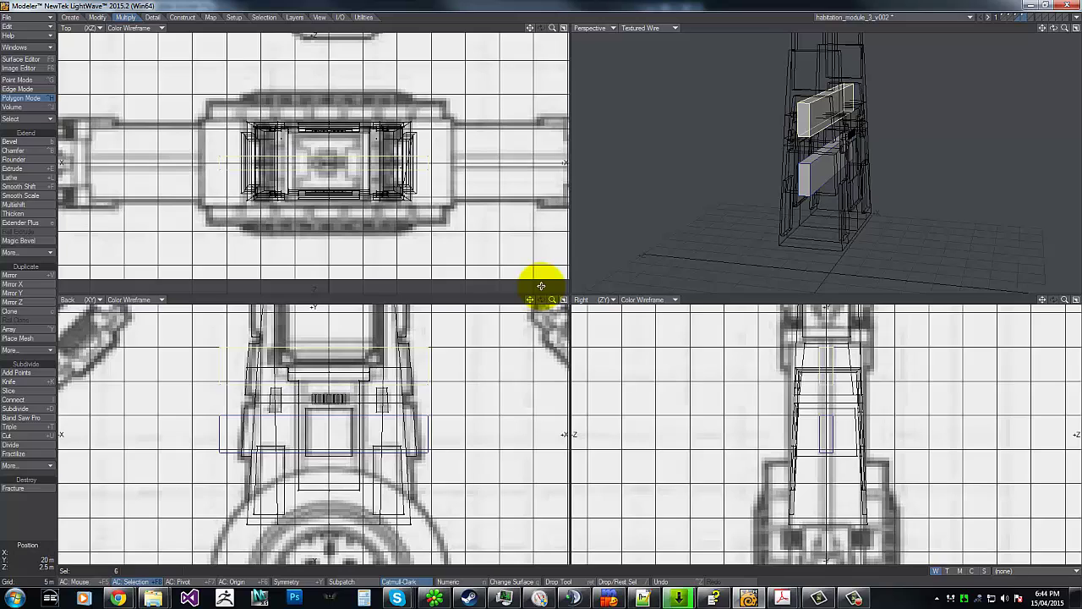
key(alt+Tab)
key(alt+Tab)
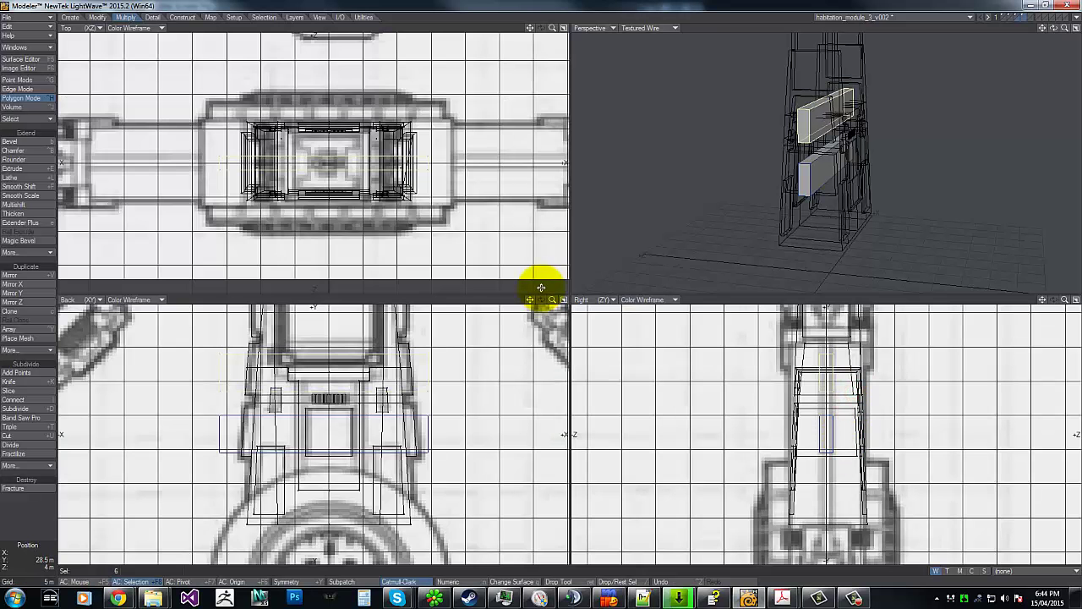
mouse_move(798, 328)
right_down()
mouse_move(773, 404)
mouse_move(717, 326)
right_up()
Following the side-view reference, draw a small block beside the lower slot box's foot, extend it through the tower along X, and mirror it across Z.
key(alt+Tab)
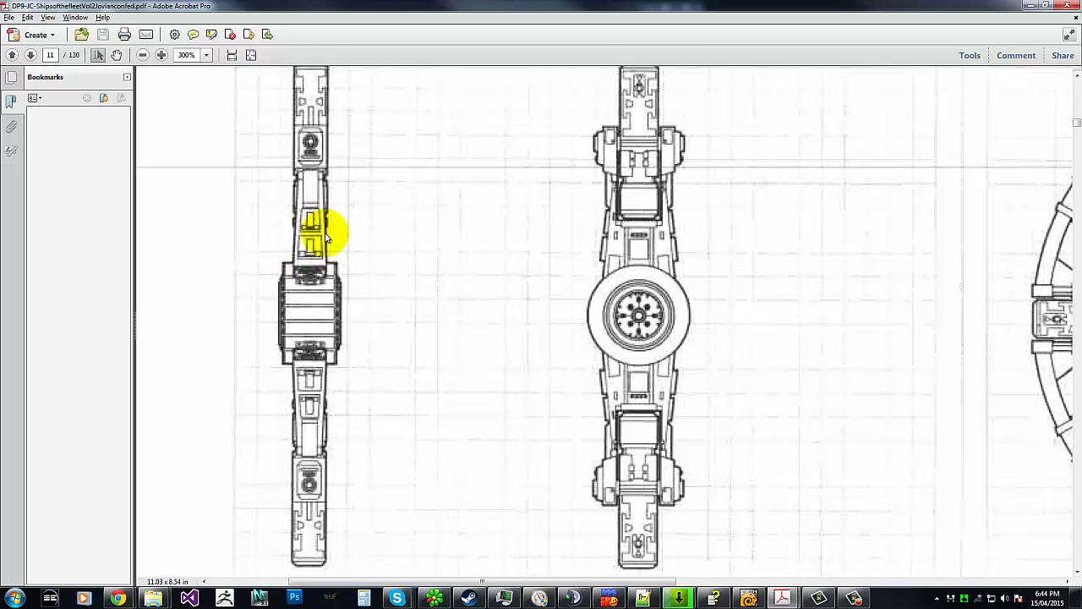
key(alt+Tab)
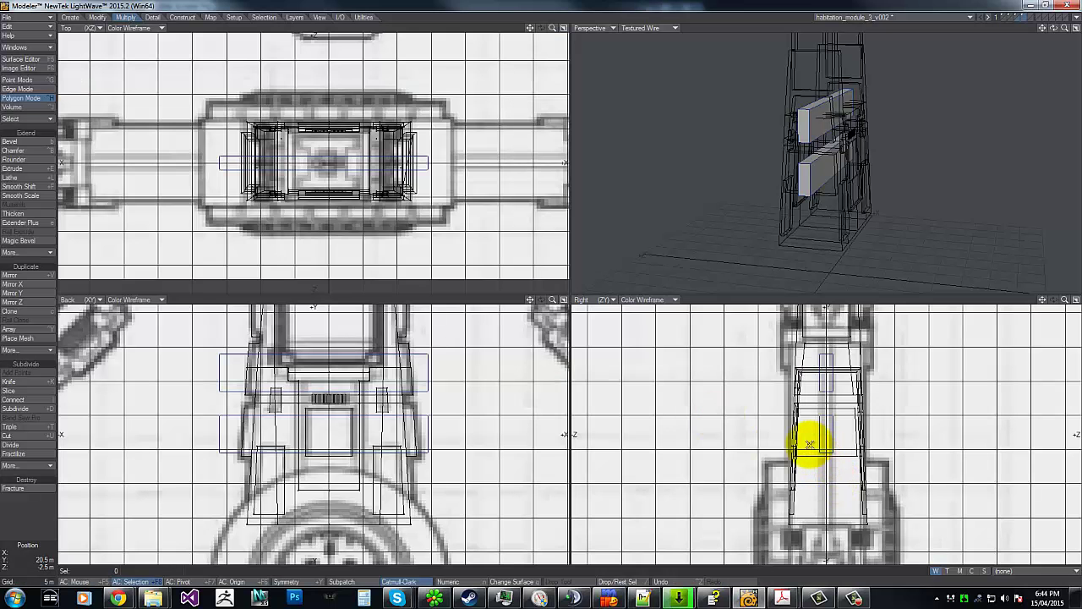
key(shift+x)
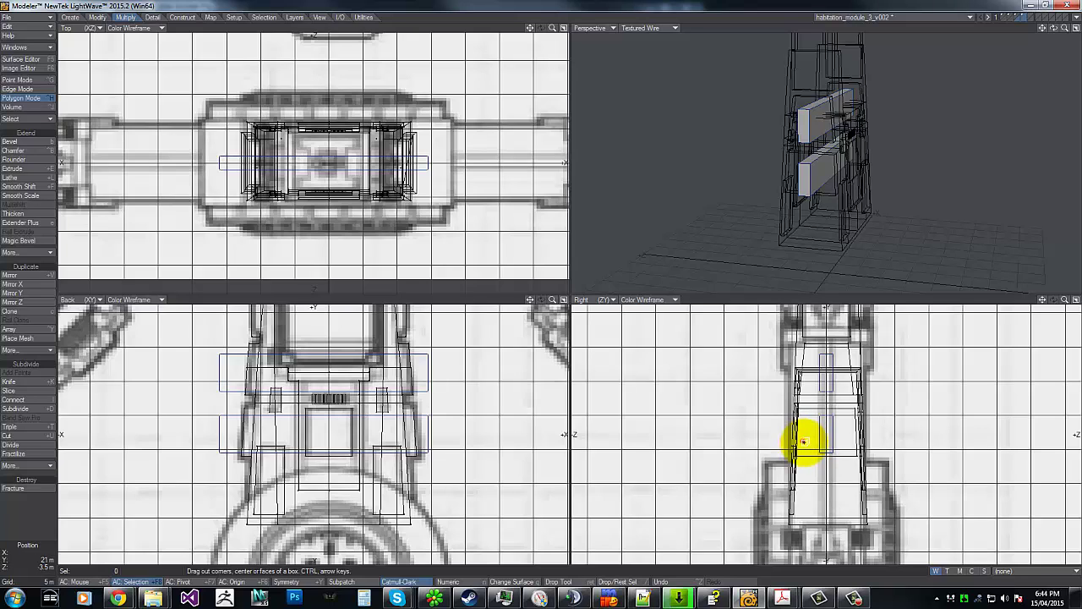
mouse_move(804, 442)
mouse_down()
mouse_move(814, 454)
mouse_move(805, 444)
mouse_up()
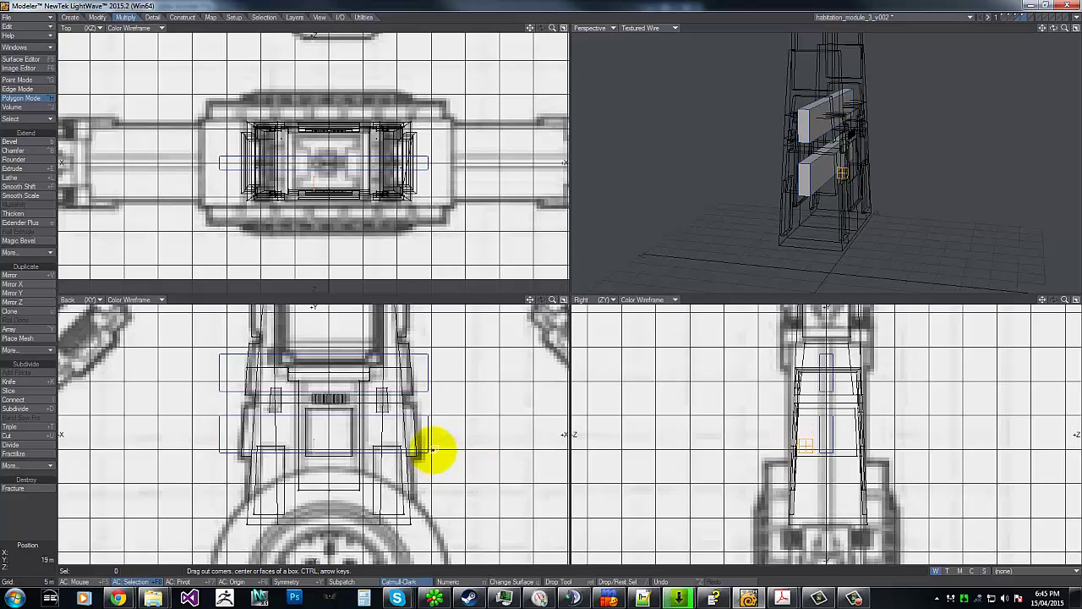
drag(434, 446, 431, 446)
drag(223, 447, 219, 451)
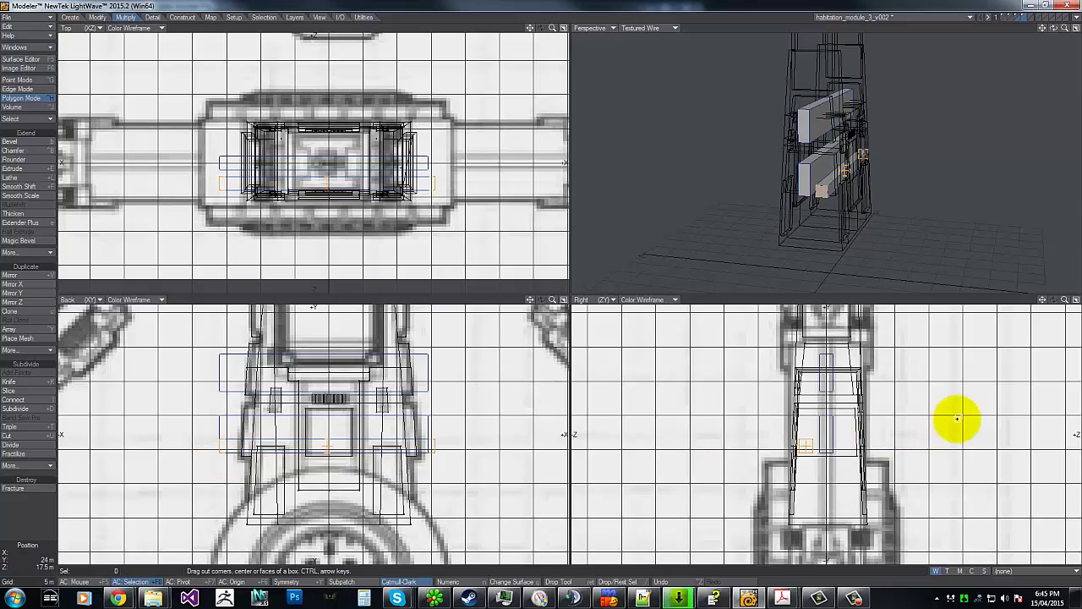
drag(795, 436, 837, 412)
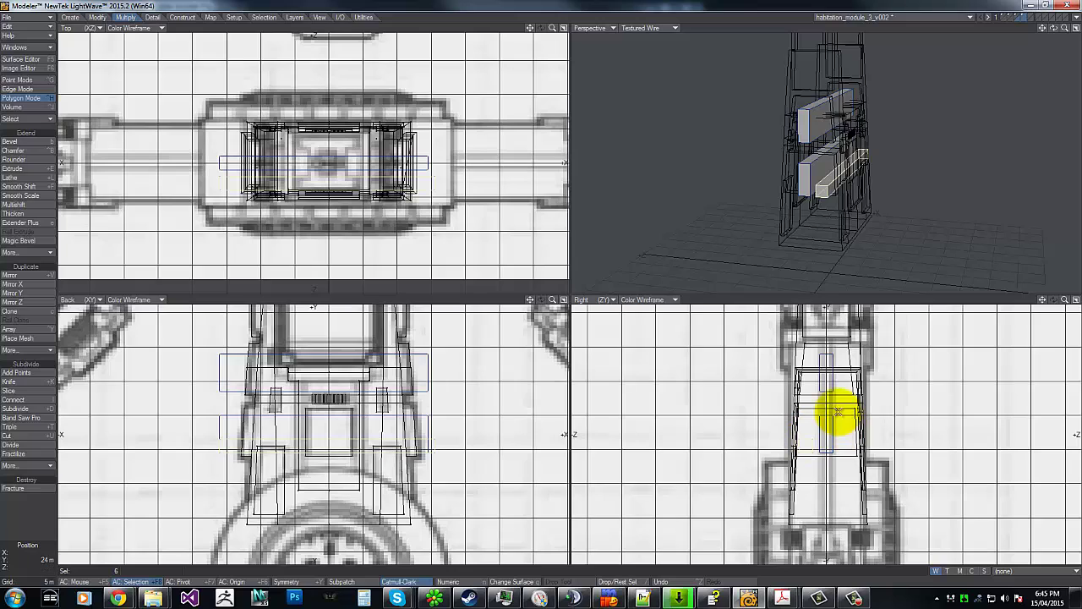
key(shift+v)
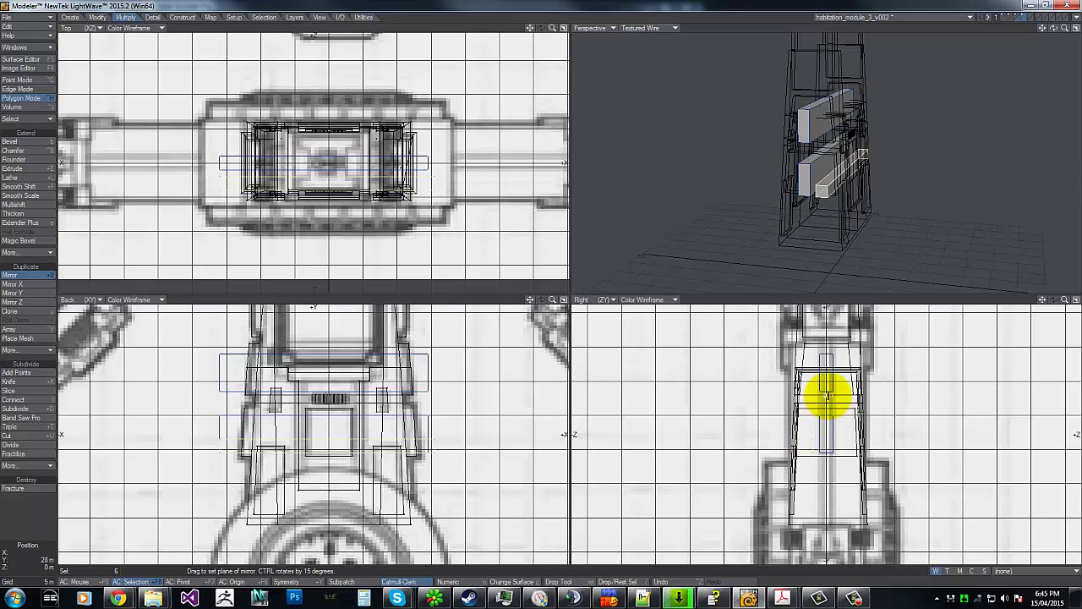
drag(828, 383, 837, 447)
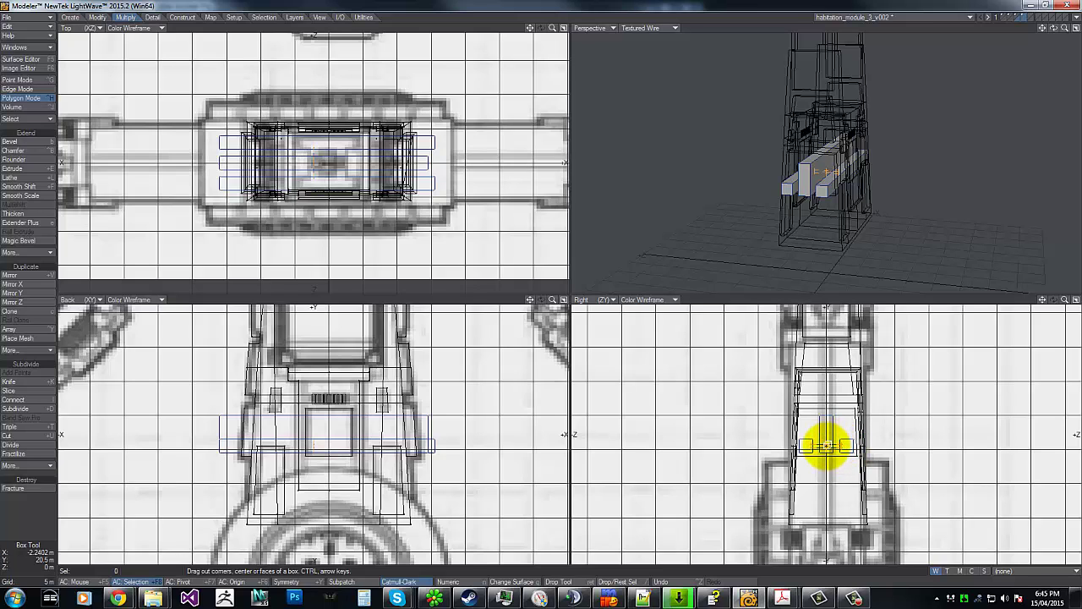
Extend the thin bar joining the two lower side blocks to about 28.5 m along X, checking it against the PDF drawing.
key(alt+Tab)
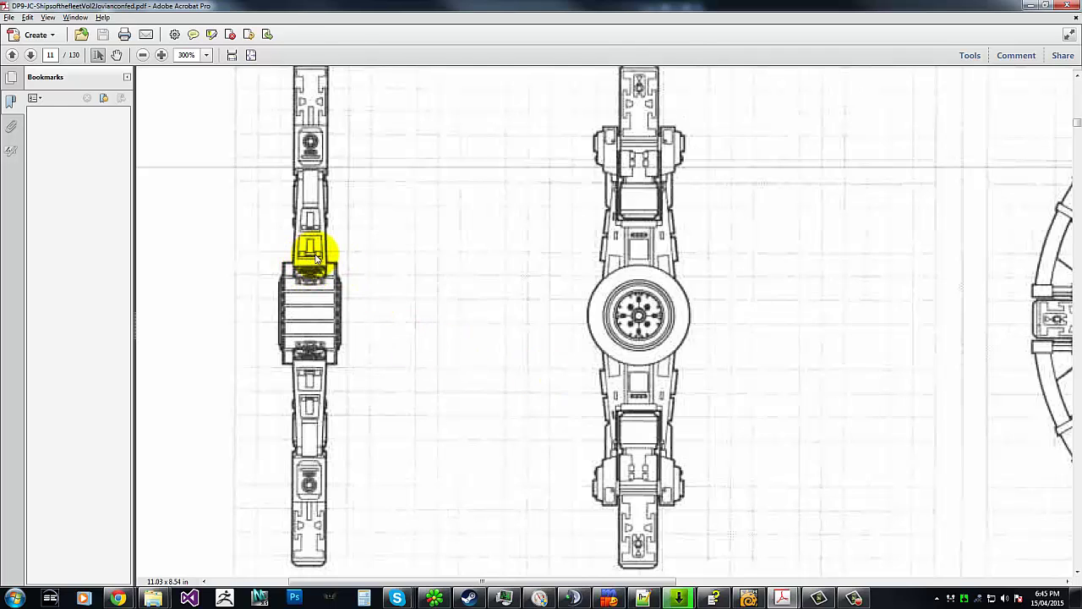
key(alt+Tab)
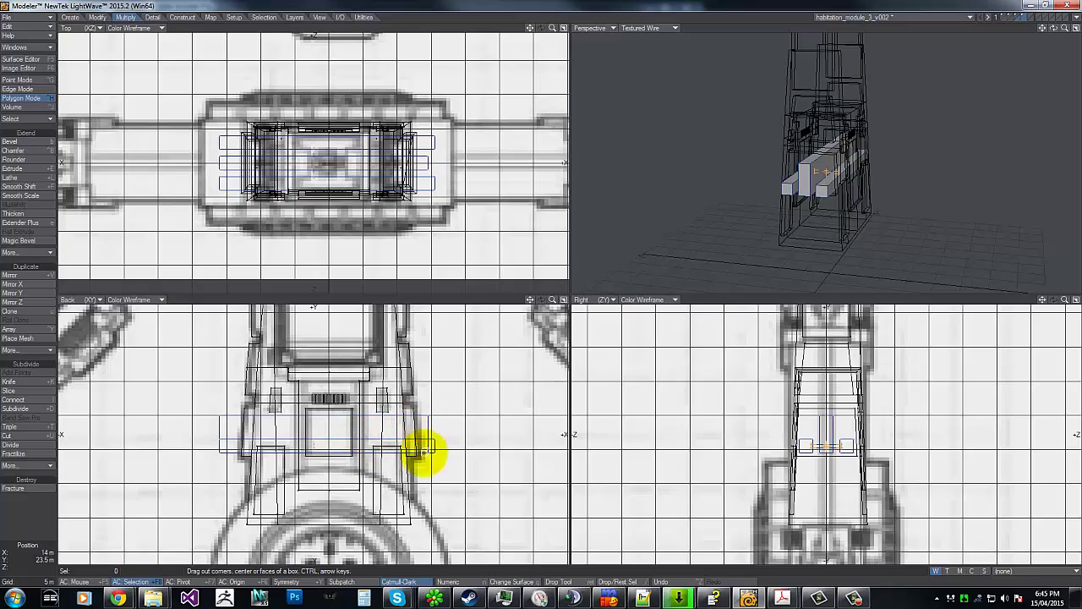
drag(422, 446, 227, 447)
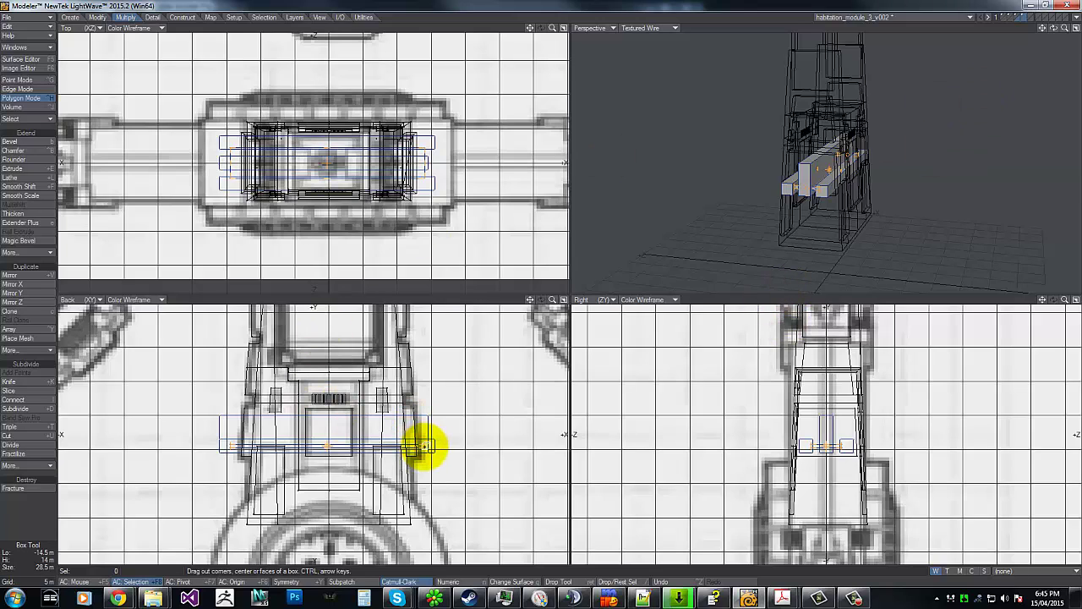
key(Return)
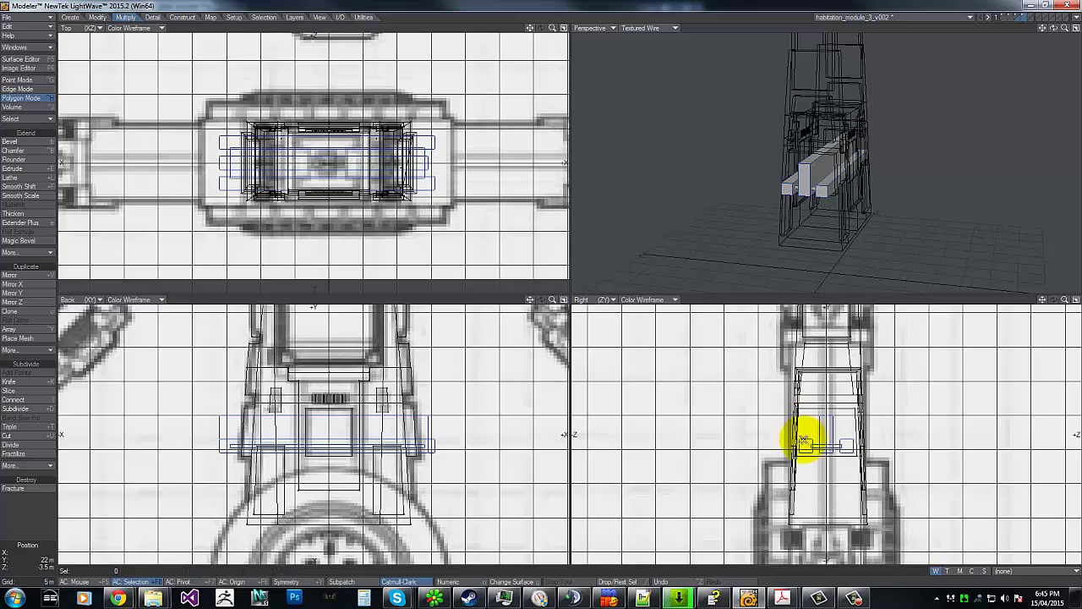
Duplicate the lower slot box with its side blocks and bar, and move the copies up along Y to the upper slot position.
mouse_move(803, 440)
mouse_down()
mouse_move(865, 438)
mouse_move(843, 424)
mouse_move(837, 379)
mouse_up()
key(ctrl+c)
key(ctrl+v)
key(t)
key(alt+Tab)
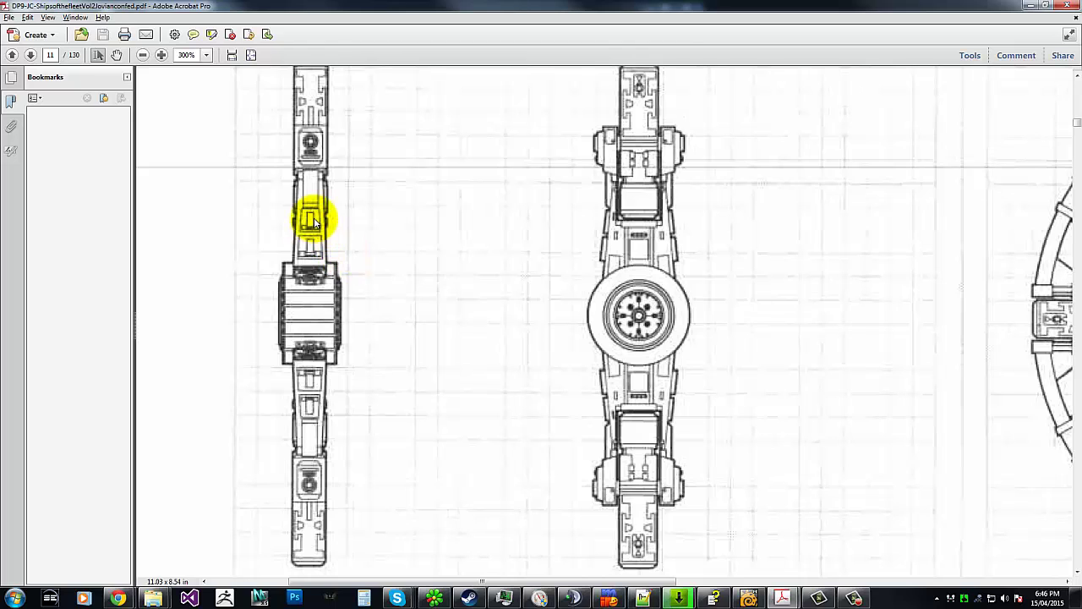
key(alt+Tab)
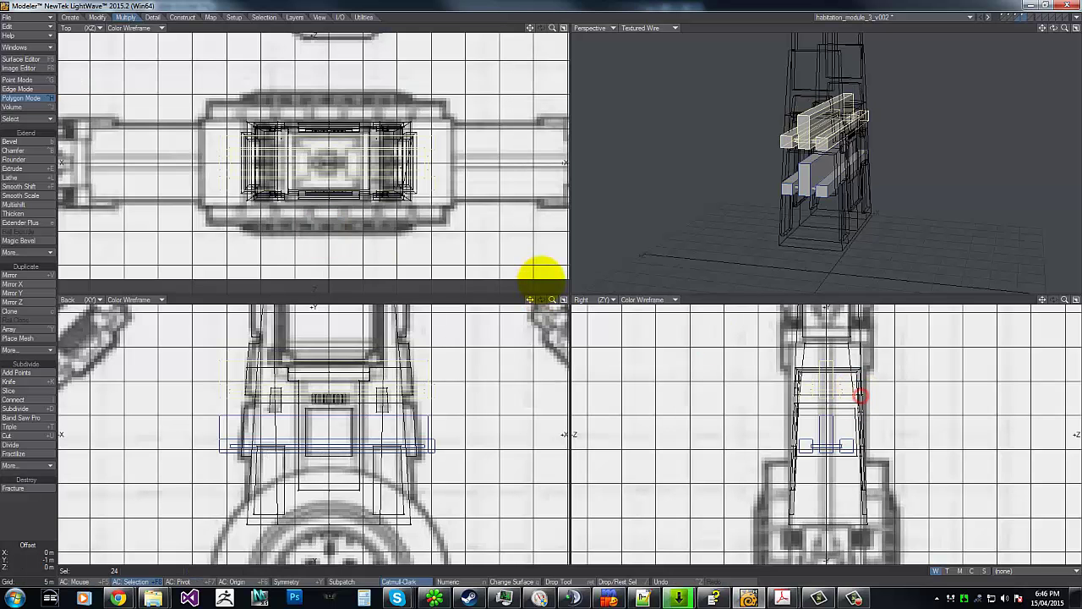
key(space)
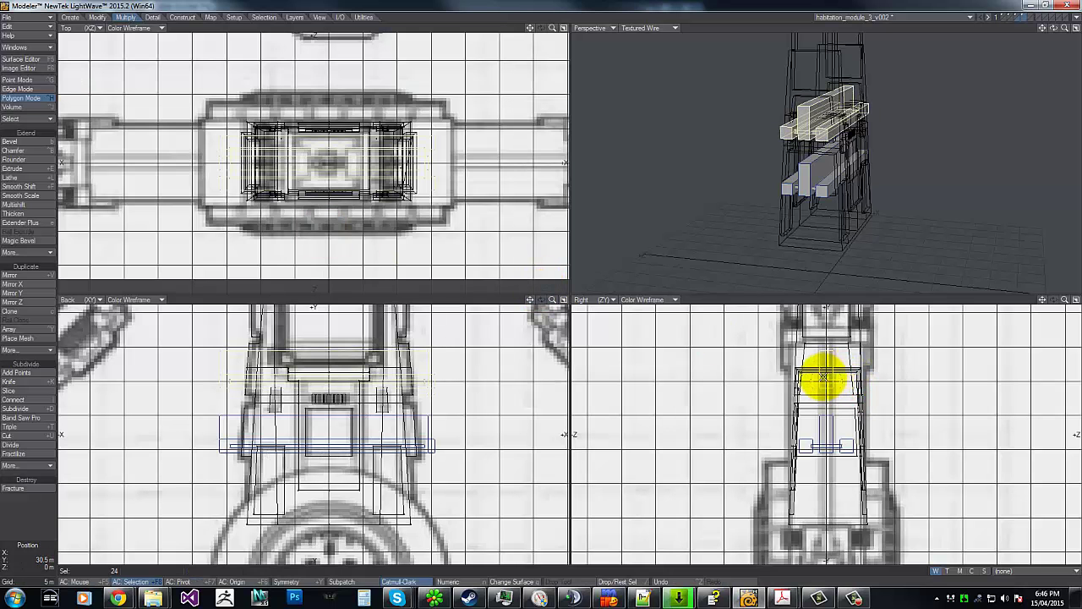
Try to shift the upper set's side blocks 500 mm inward along Z to fit the narrower part of the tower.
mouse_move(818, 331)
mouse_down()
mouse_move(819, 394)
mouse_move(834, 363)
mouse_move(840, 386)
mouse_move(820, 378)
mouse_up()
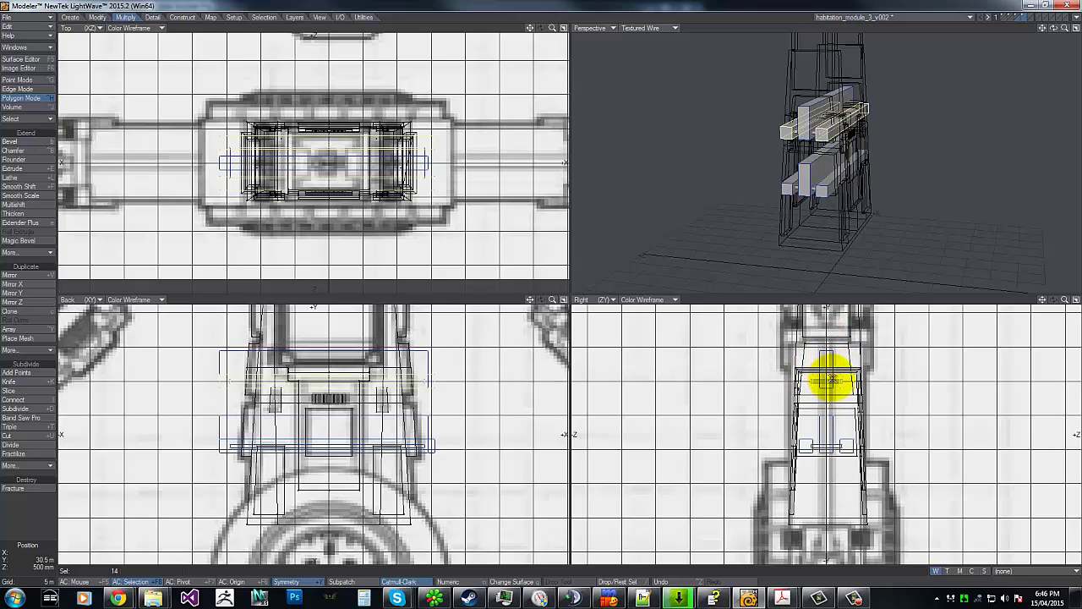
key(t)
drag(854, 384, 848, 383)
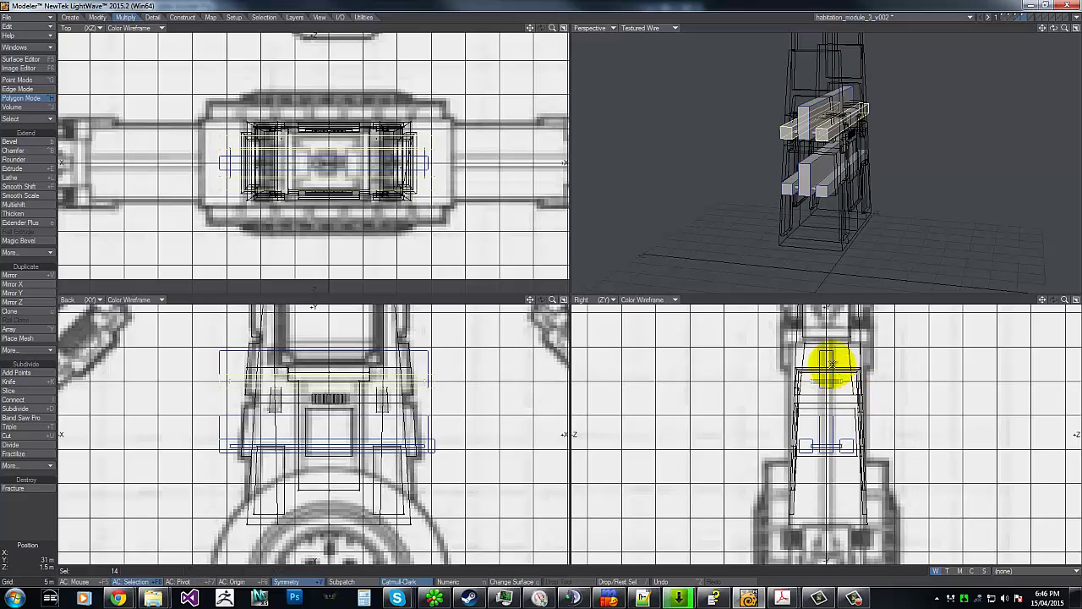
mouse_move(836, 397)
right_down()
mouse_move(835, 348)
mouse_move(830, 364)
right_up()
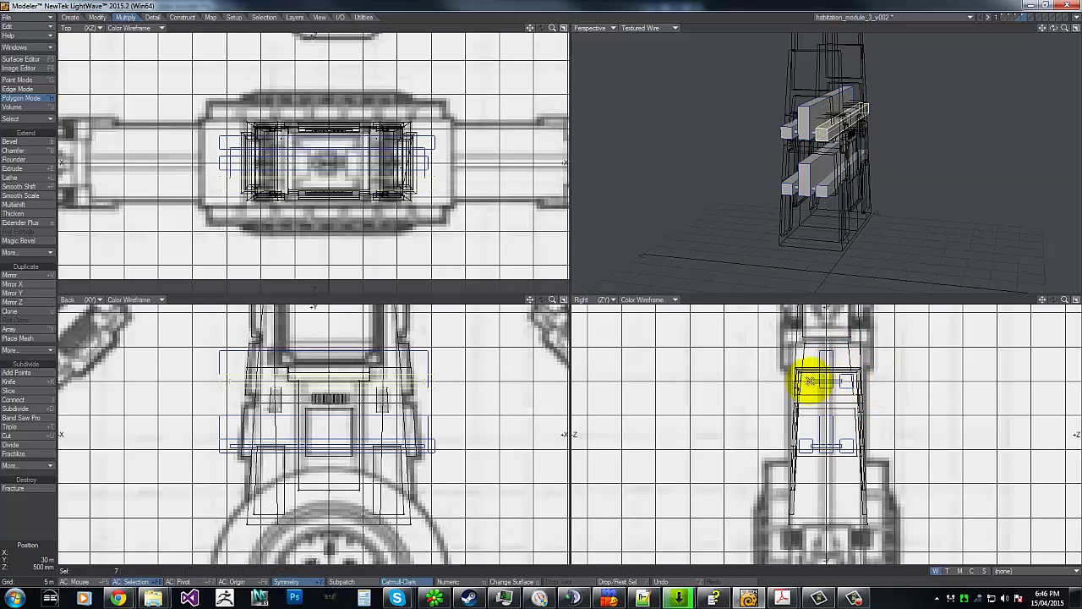
key(t)
drag(805, 383, 809, 383)
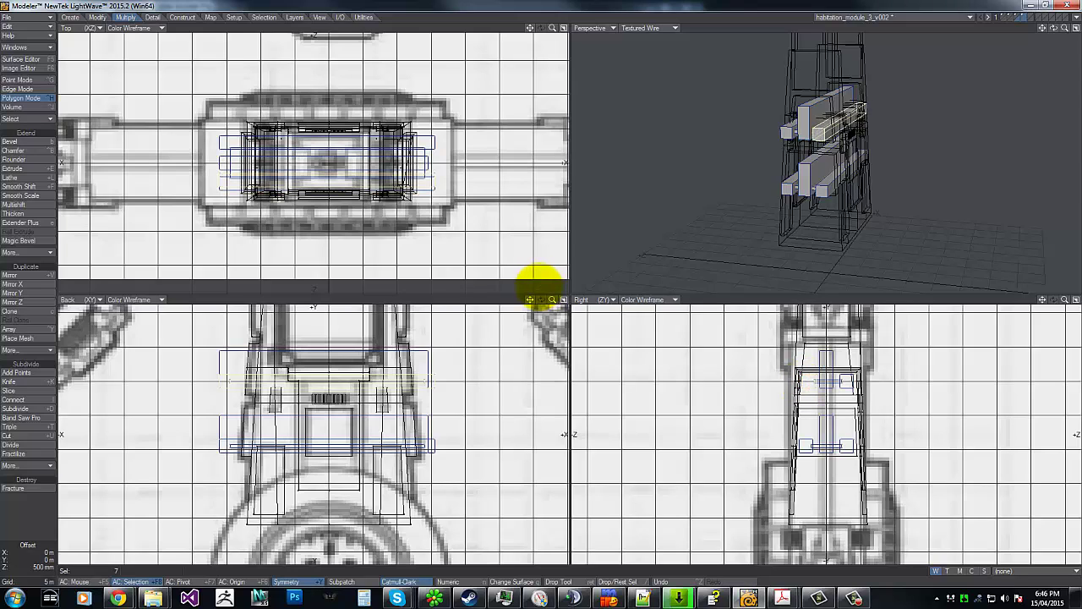
key(u)
Select the upper set's side blocks and bar without the central slot box, and scale them down around the tower's centre axis.
key(])
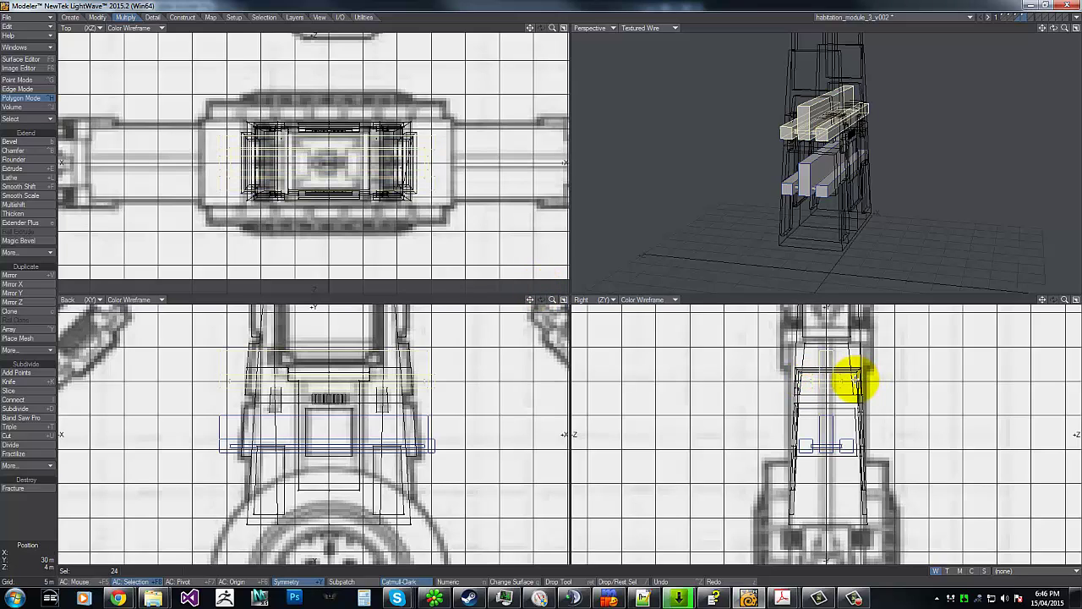
drag(819, 360, 827, 387)
key(])
key(shift+h)
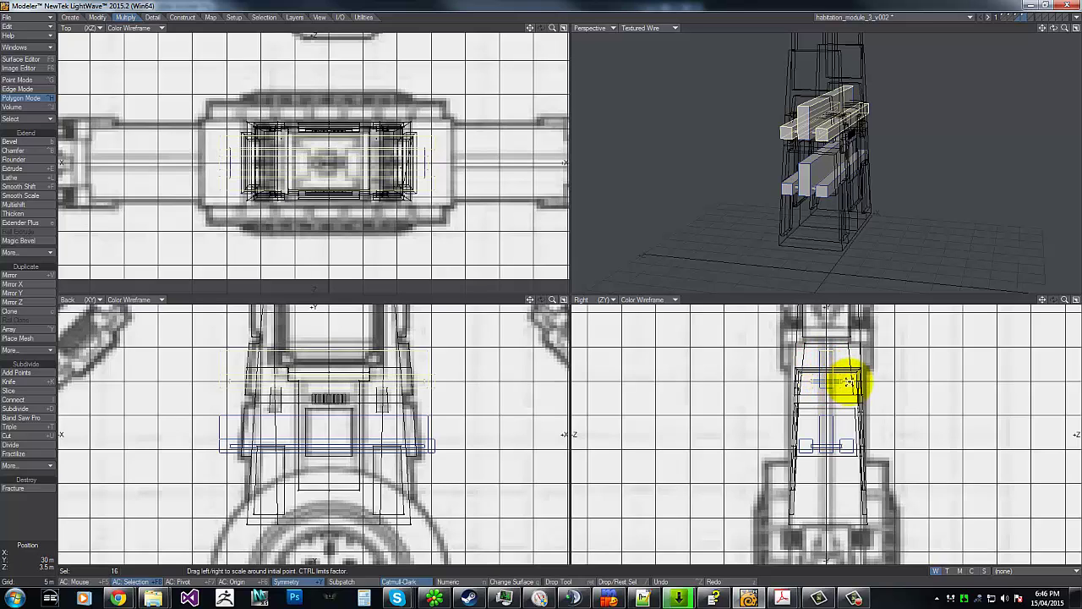
drag(547, 287, 542, 280)
key(ctrl+z)
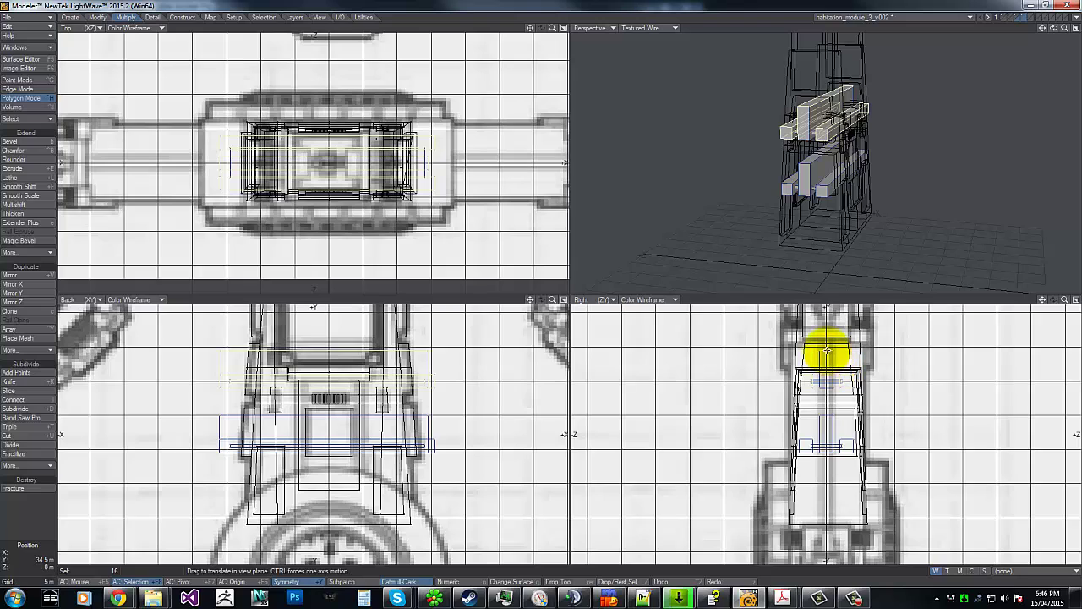
drag(826, 348, 846, 379)
key(shift+h)
drag(545, 286, 541, 279)
key(t)
key(space)
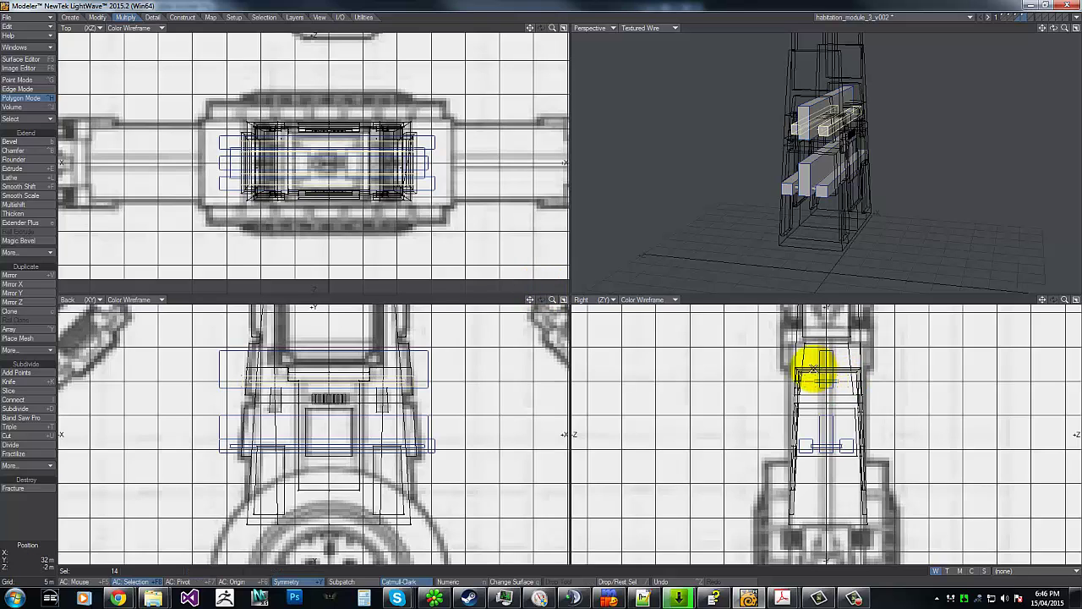
Lower the upper side blocks, connecting bar and bottom face of the upper slot box slightly along Y, and clear the selection.
mouse_move(783, 360)
right_down()
mouse_move(795, 402)
mouse_move(779, 380)
mouse_move(882, 379)
mouse_move(769, 394)
right_up()
key(t)
drag(849, 392, 844, 384)
key(ctrl+z)
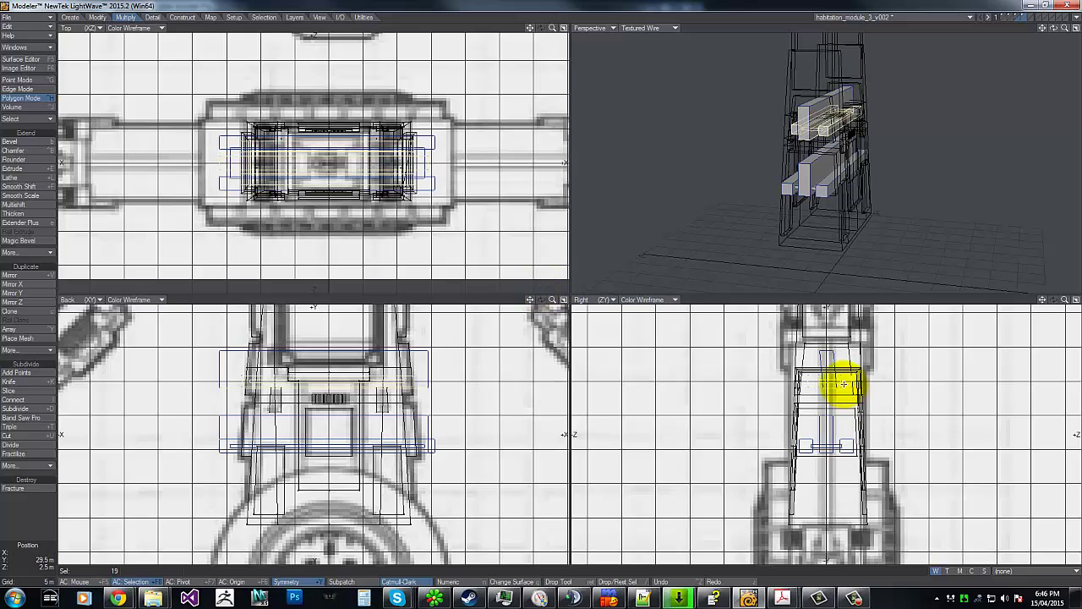
key(space)
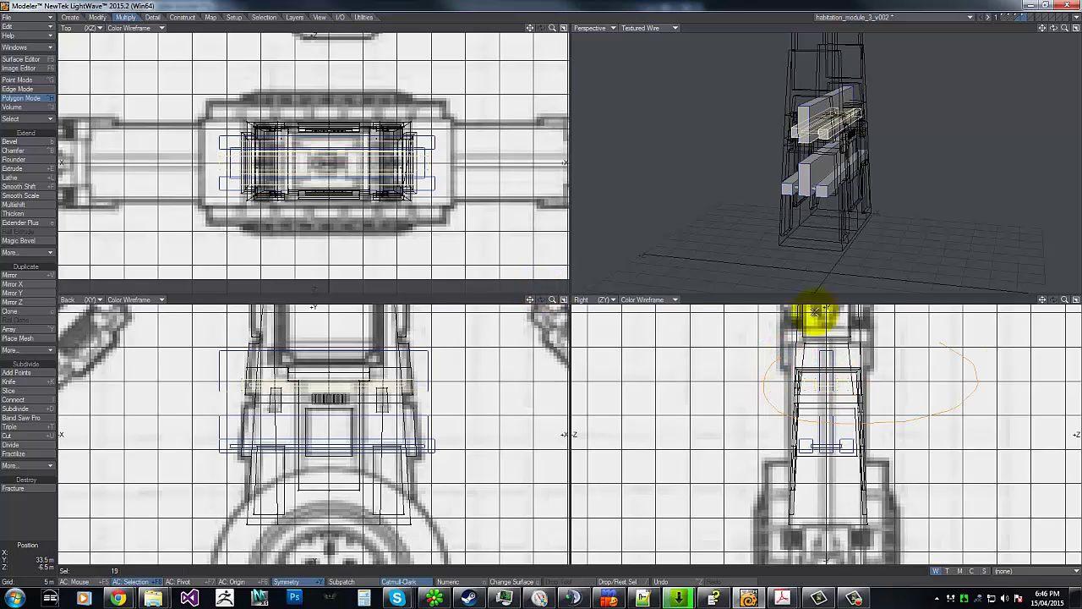
key(/)
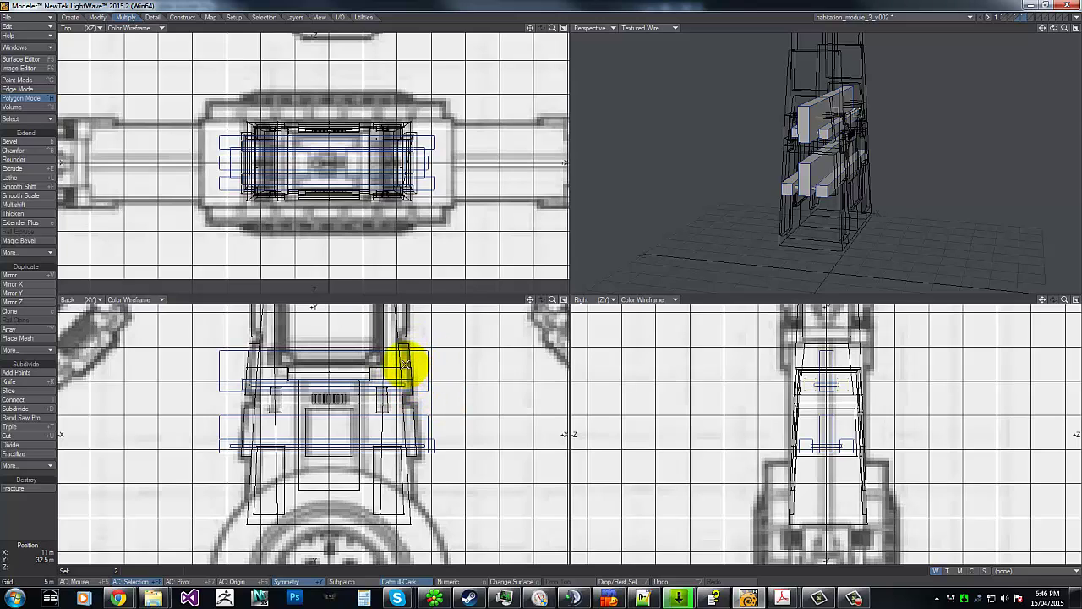
Stretch both ends of the upper side blocks and bar outward along X until they extend past the tower's walls.
click(406, 376)
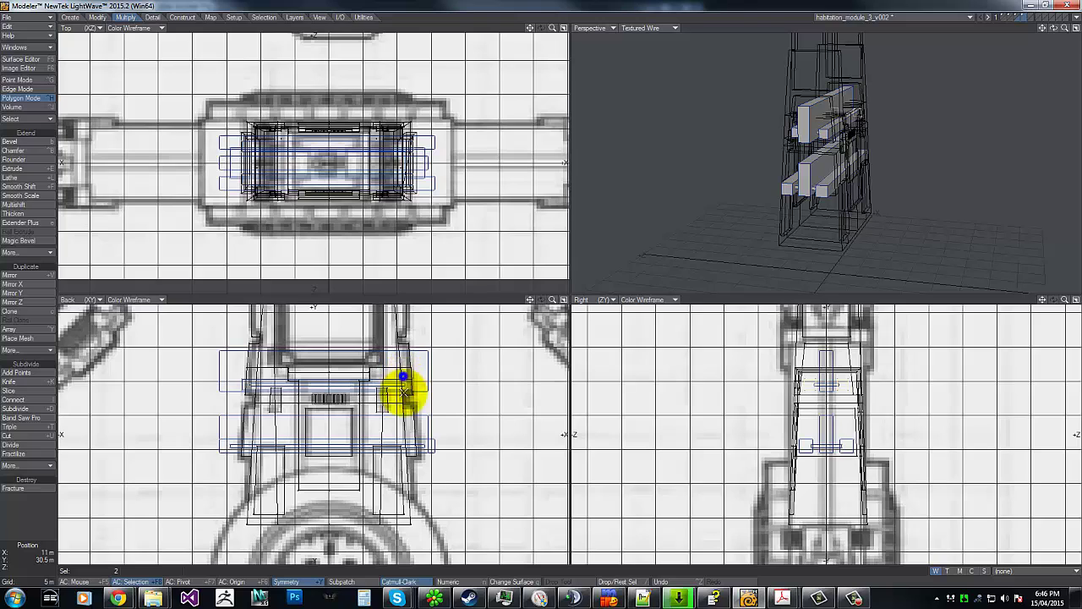
click(406, 376)
right_drag(406, 374, 406, 372)
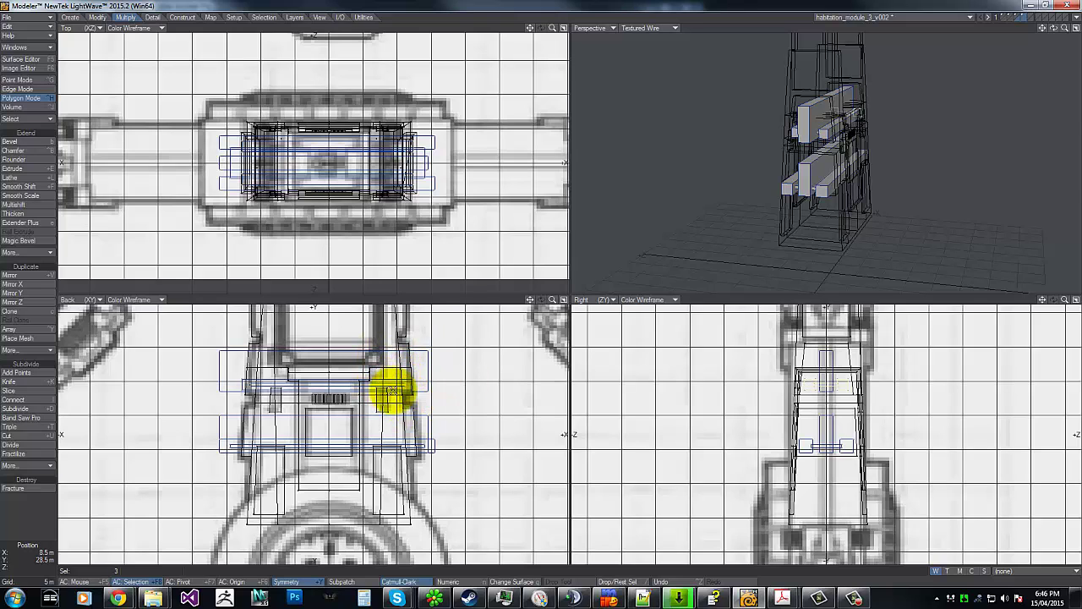
key(t)
drag(407, 385, 427, 385)
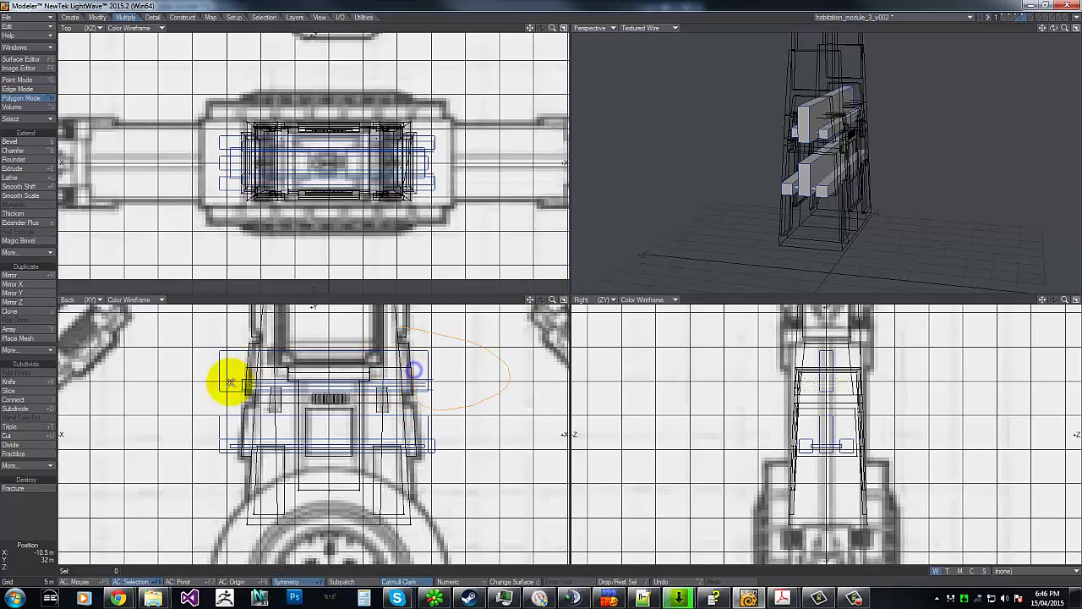
click(228, 372)
right_drag(256, 395, 240, 399)
key(t)
drag(259, 392, 259, 389)
key(space)
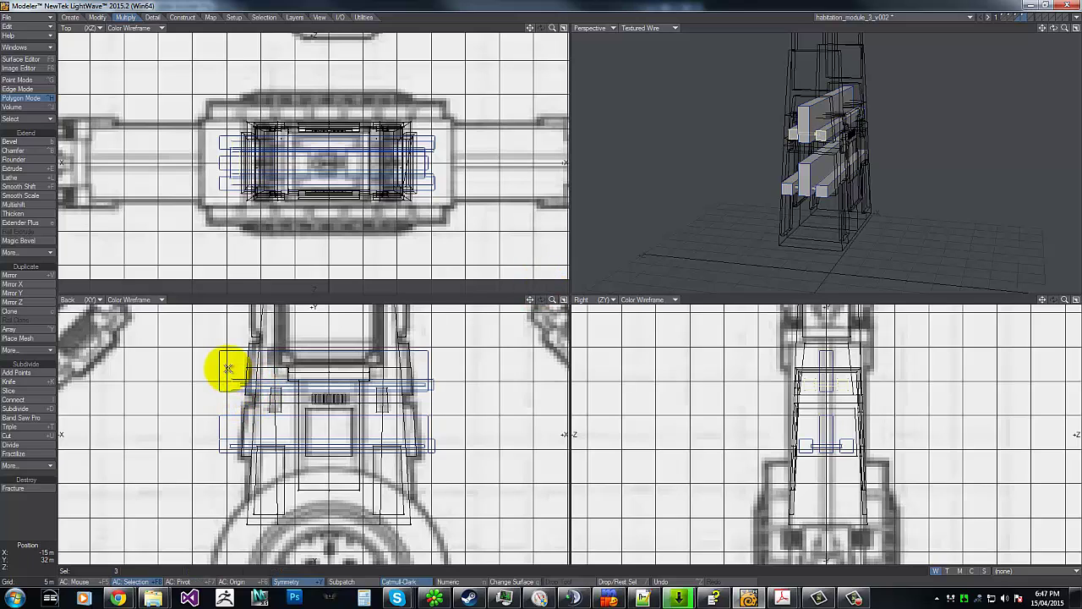
mouse_move(228, 370)
right_down()
mouse_move(259, 389)
mouse_move(221, 392)
right_up()
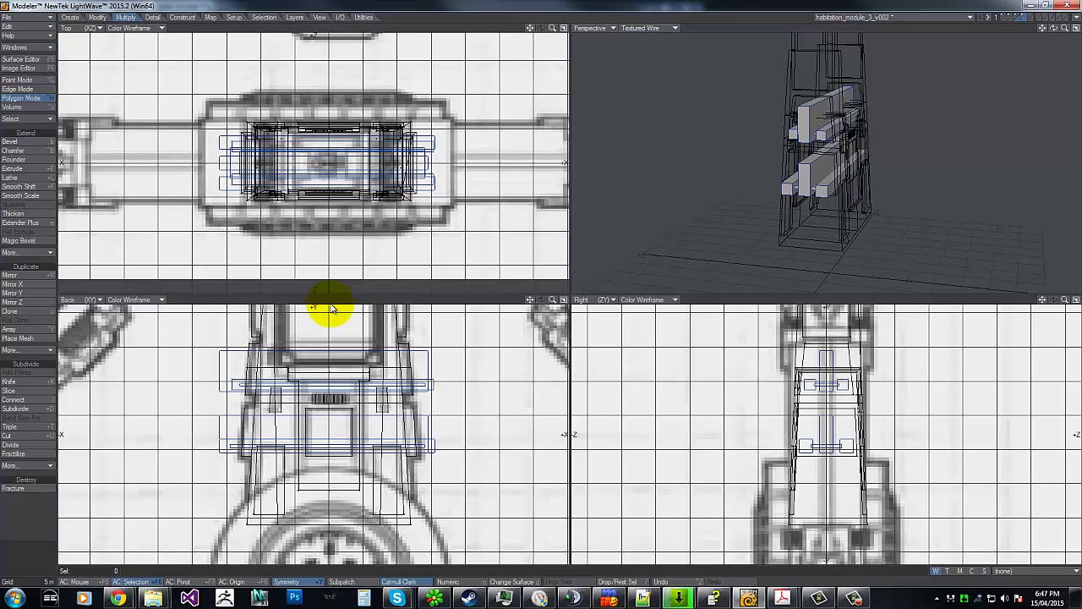
Swap the foreground and background layers, and stencil the slot shapes into the tower's sides with Solid Drill.
key(apostrophe)
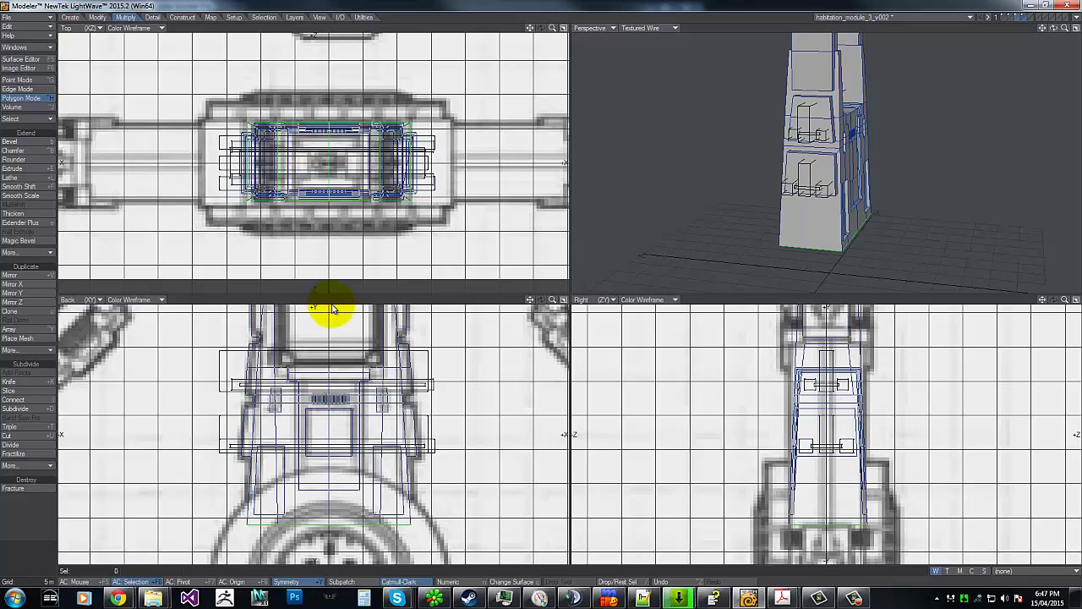
key(ctrl+r)
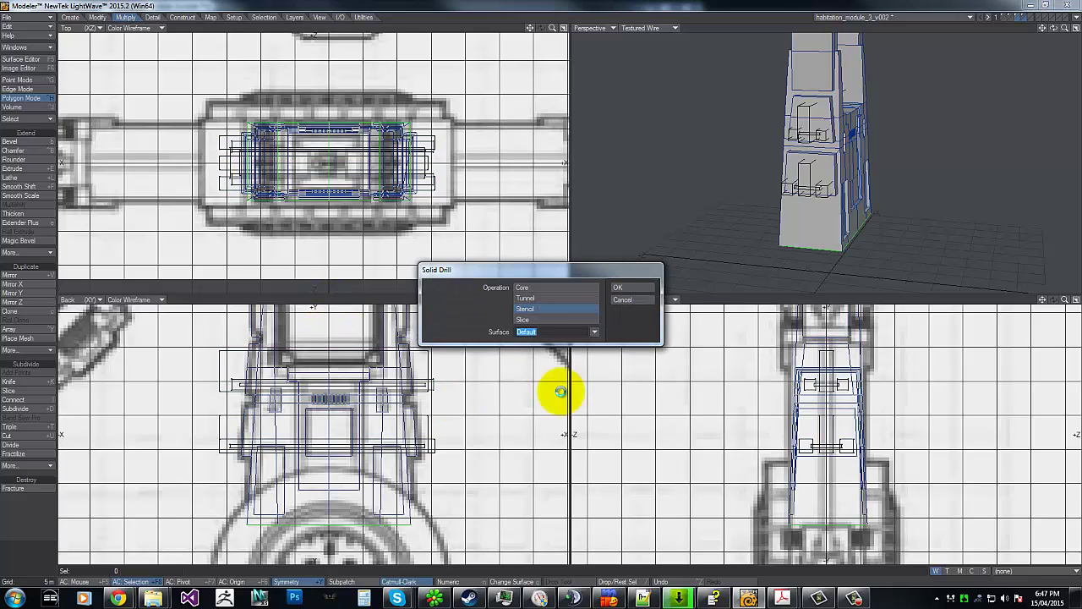
click(630, 287)
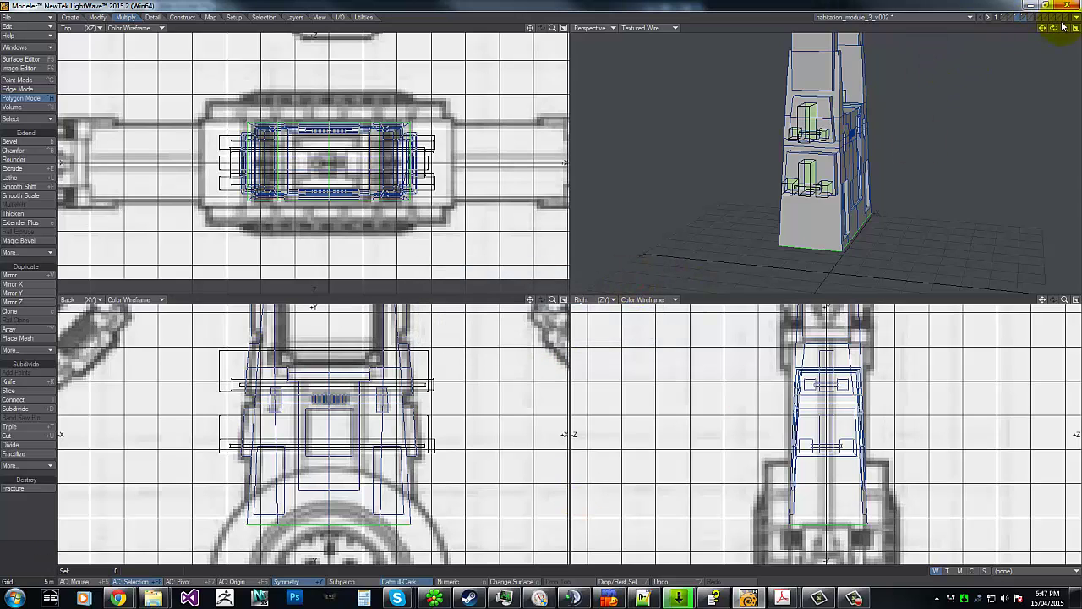
drag(552, 298, 545, 287)
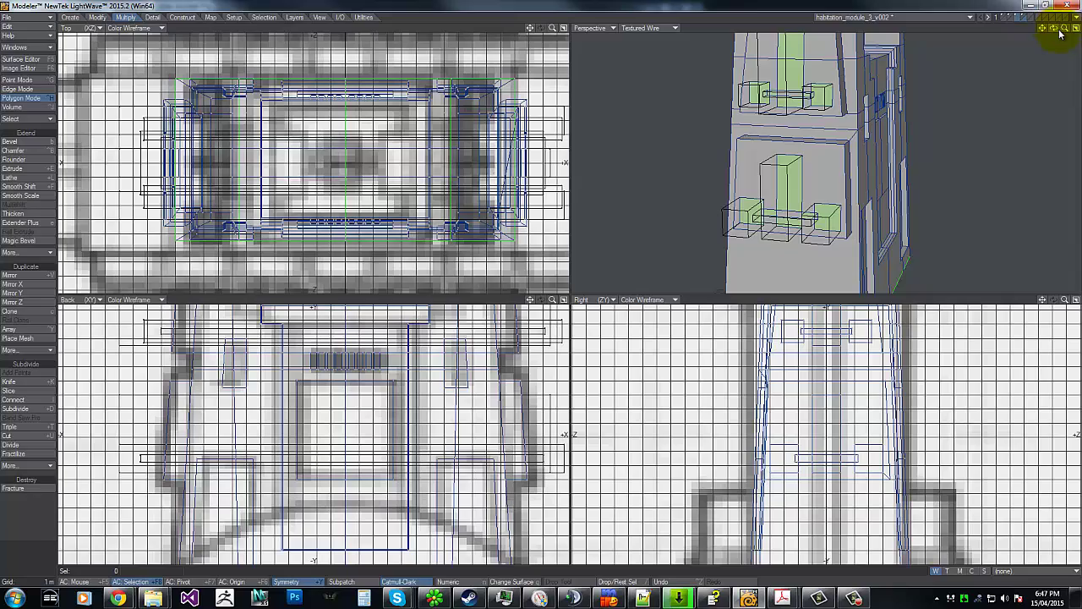
Check the side slots against the reference drawing and select all stencilled polygons of the upper and lower T-shaped slots.
drag(1054, 28, 542, 279)
key(alt+Tab)
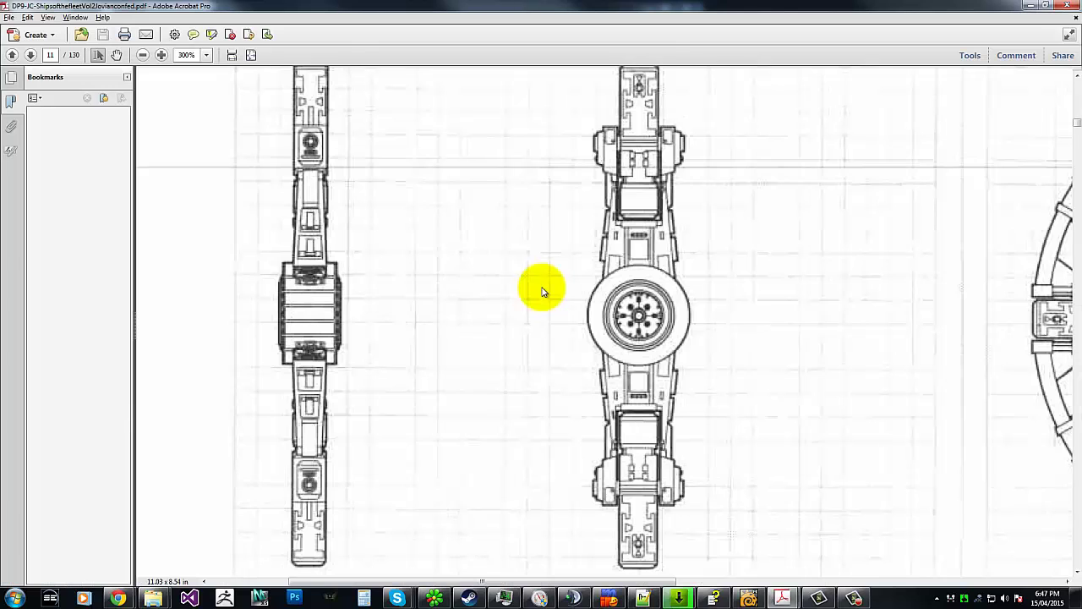
key(alt+Tab)
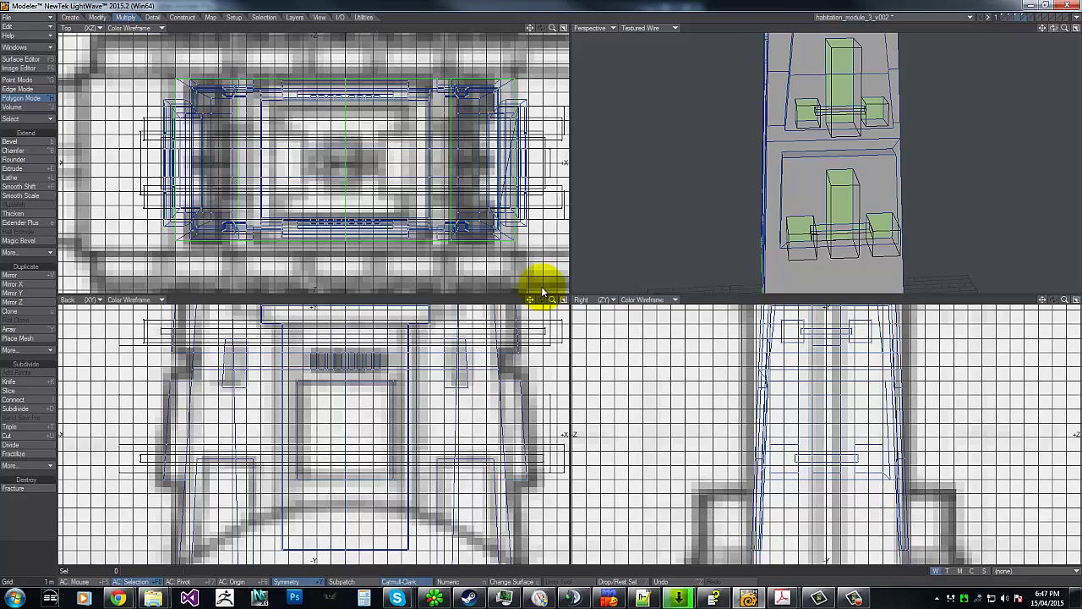
drag(1054, 28, 542, 292)
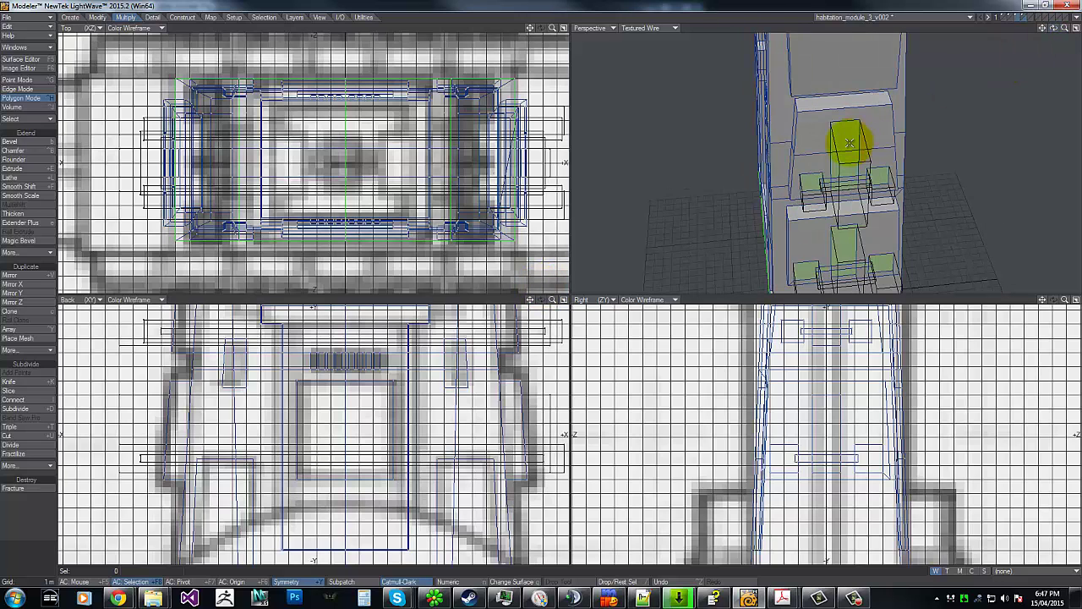
drag(849, 142, 848, 179)
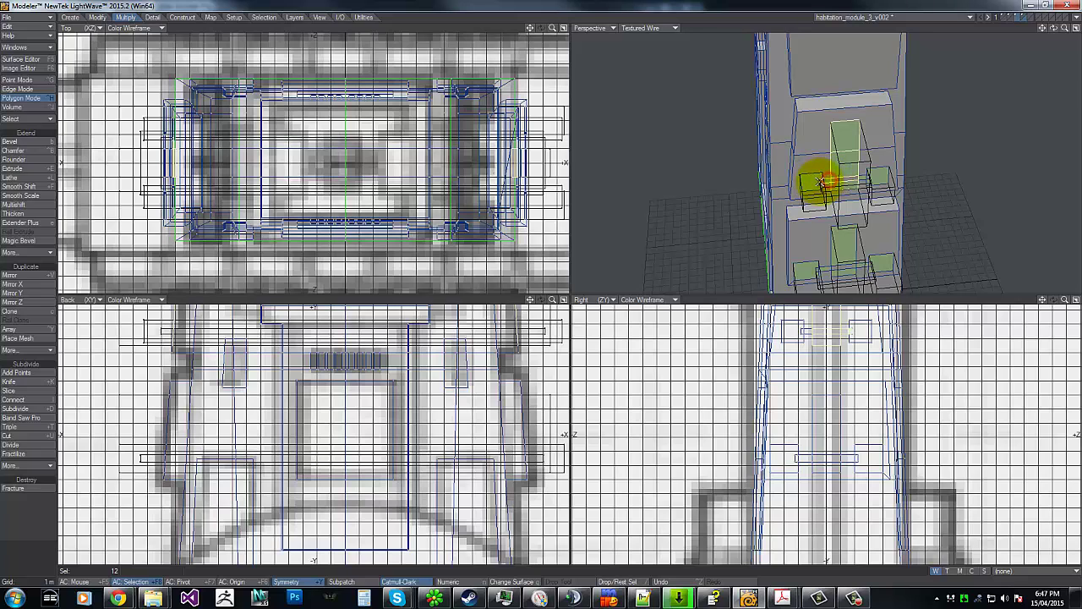
drag(851, 177, 873, 176)
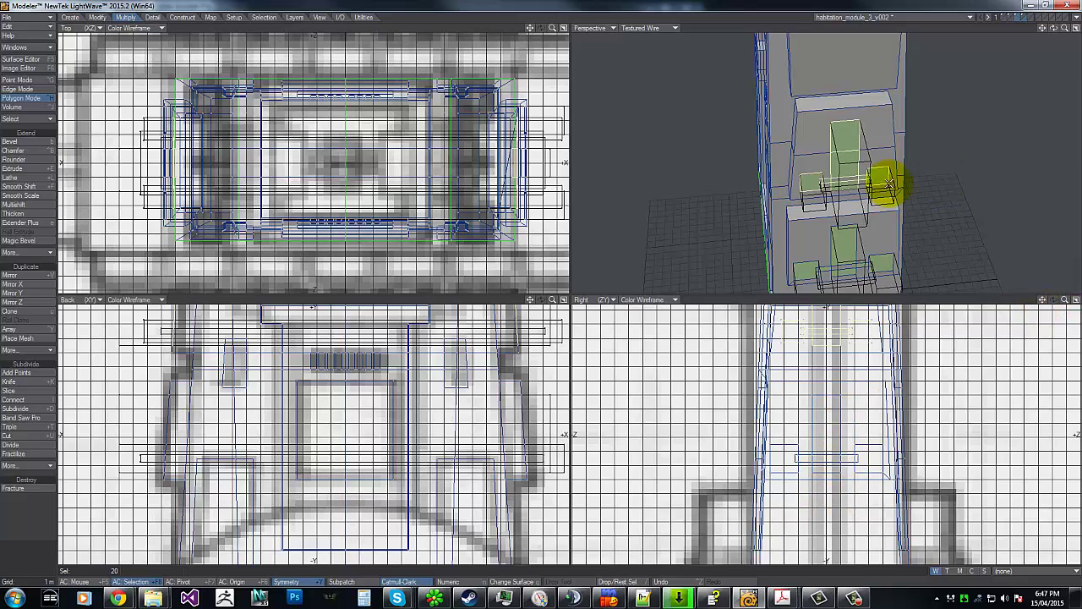
drag(841, 246, 833, 270)
click(806, 229)
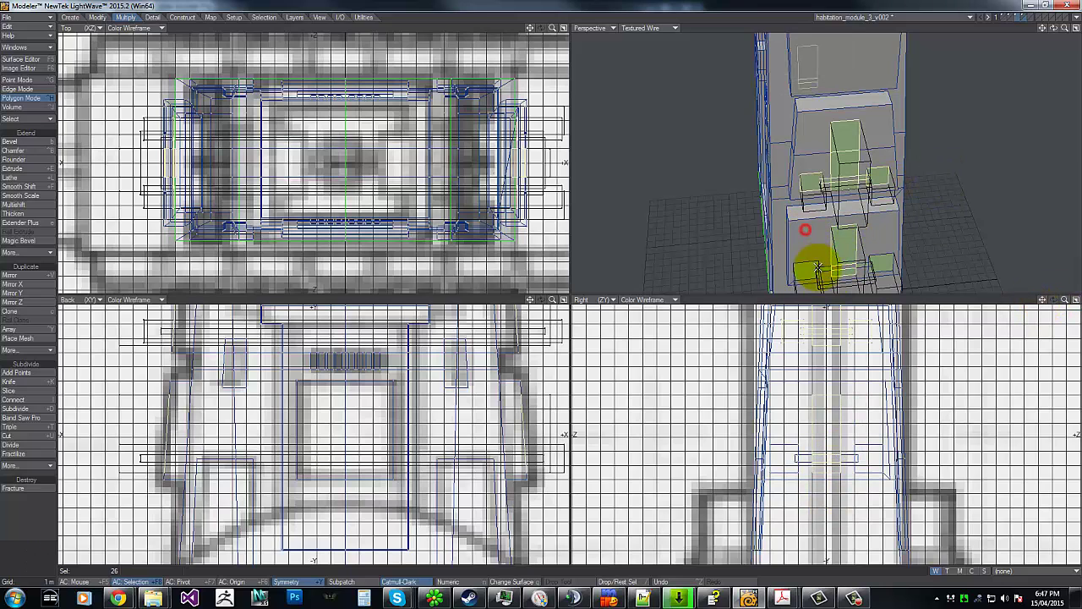
shift+click(808, 269)
drag(819, 269, 875, 264)
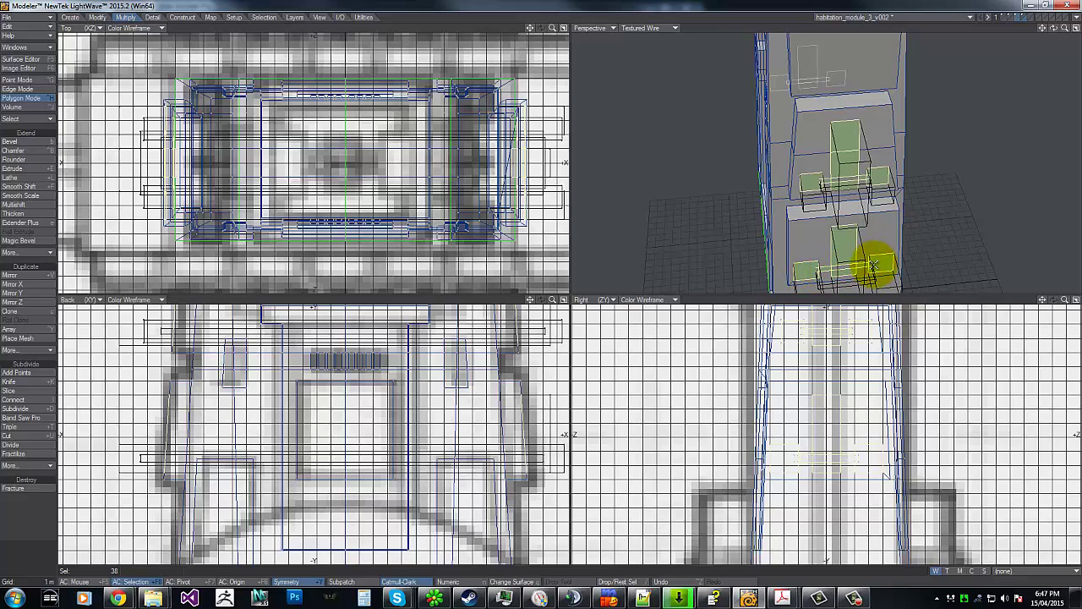
Try to Multishift the selected slot polygons with a shift amount of -1 m, and dismiss the problem report.
drag(1054, 28, 539, 285)
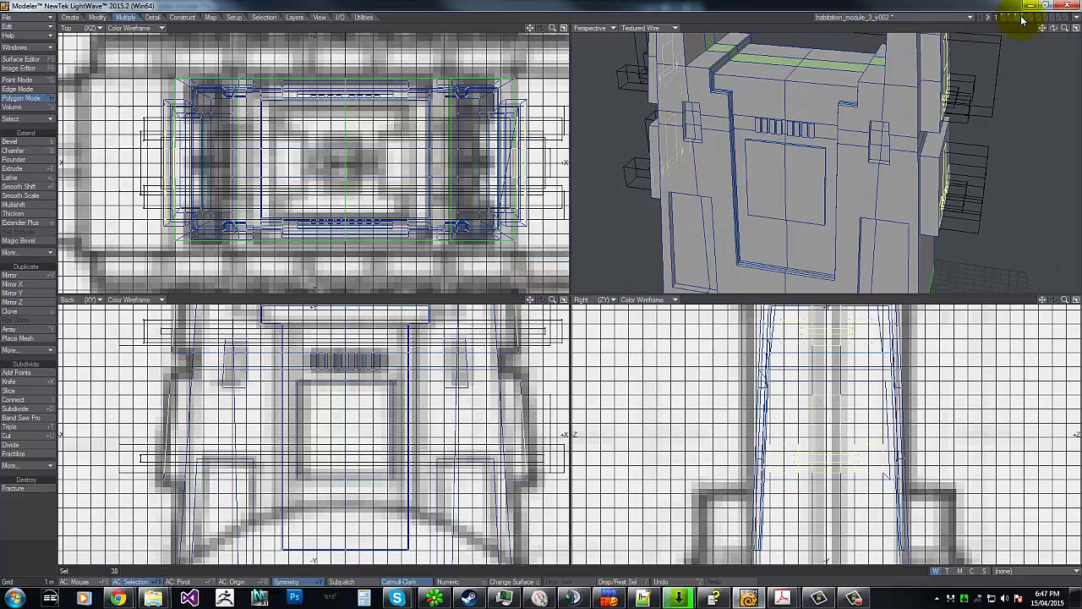
click(1018, 17)
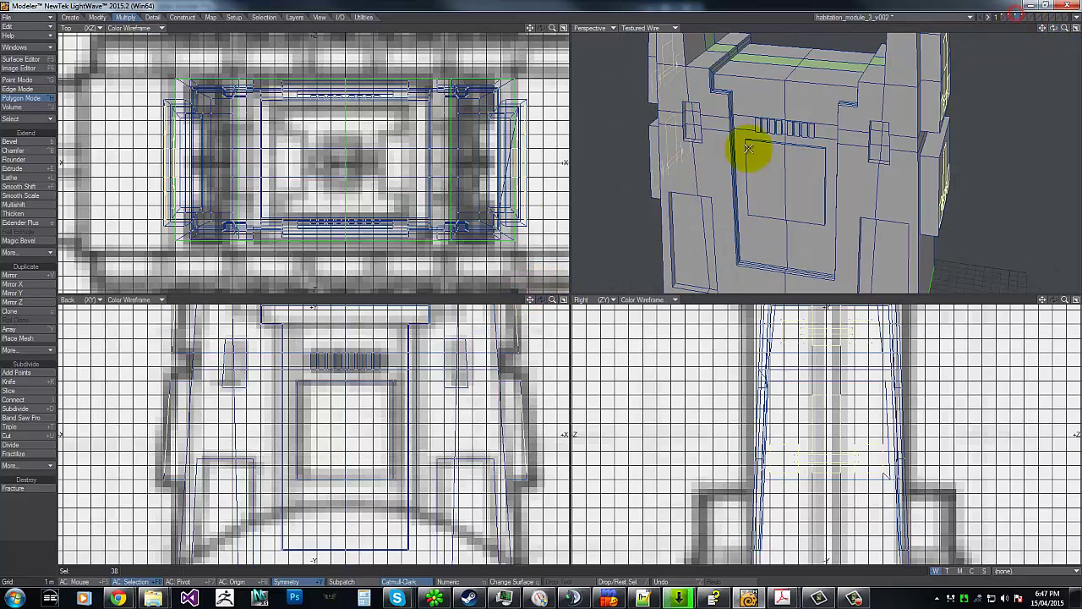
click(12, 205)
key(n)
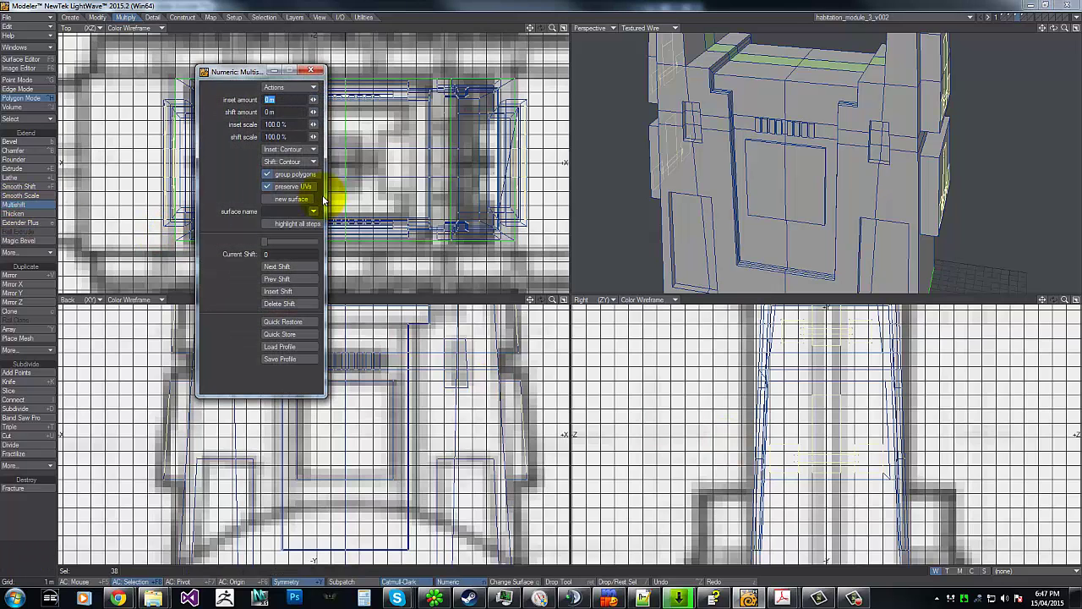
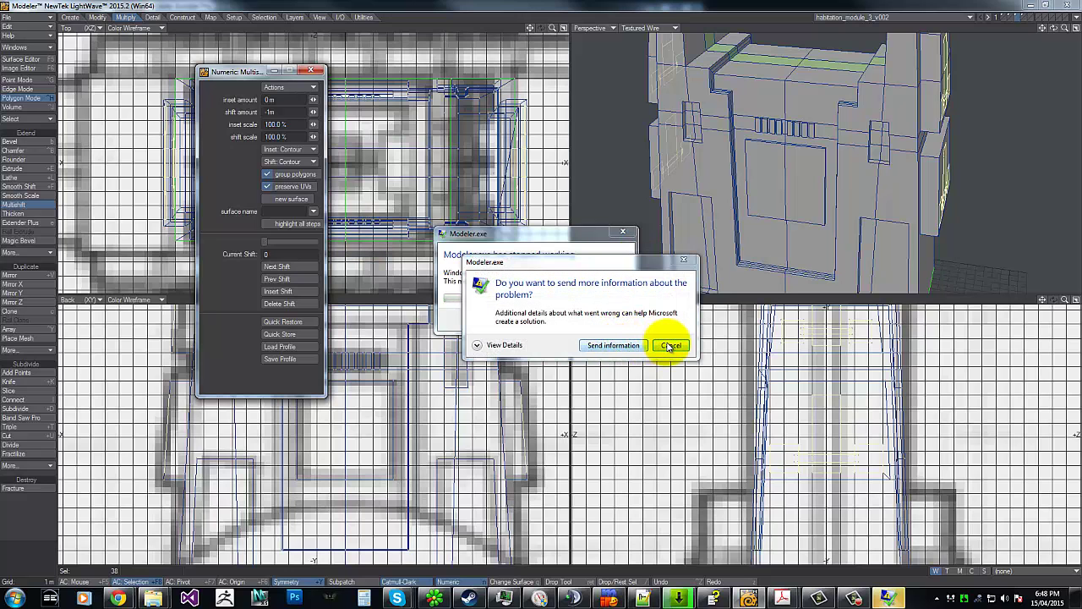
click(669, 347)
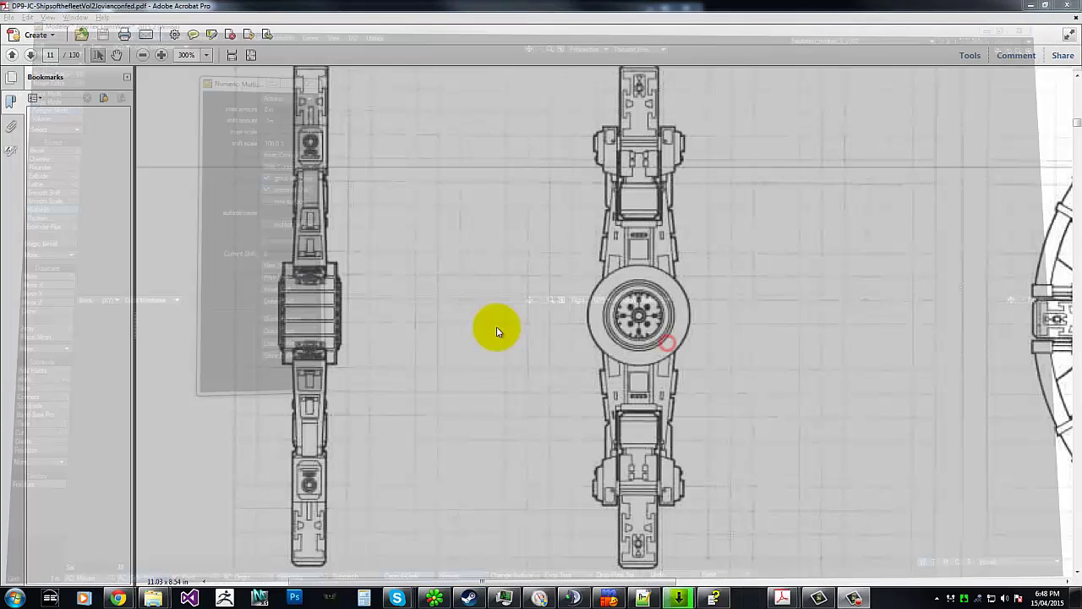
Restart LightWave Modeler and load the object habitation_module_3_v002.lwo.
click(15, 597)
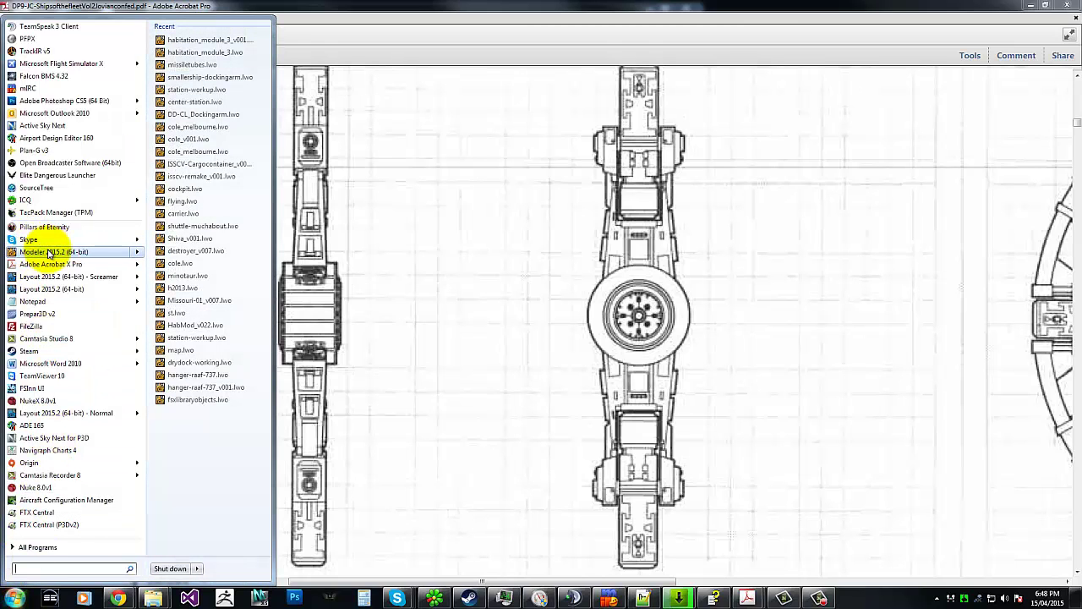
click(49, 252)
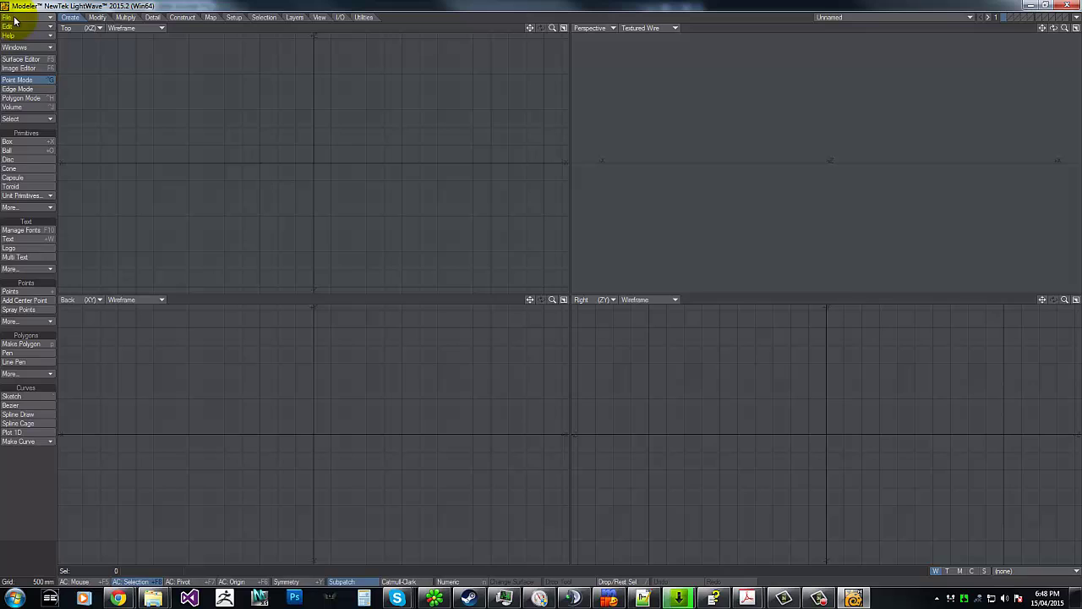
click(14, 17)
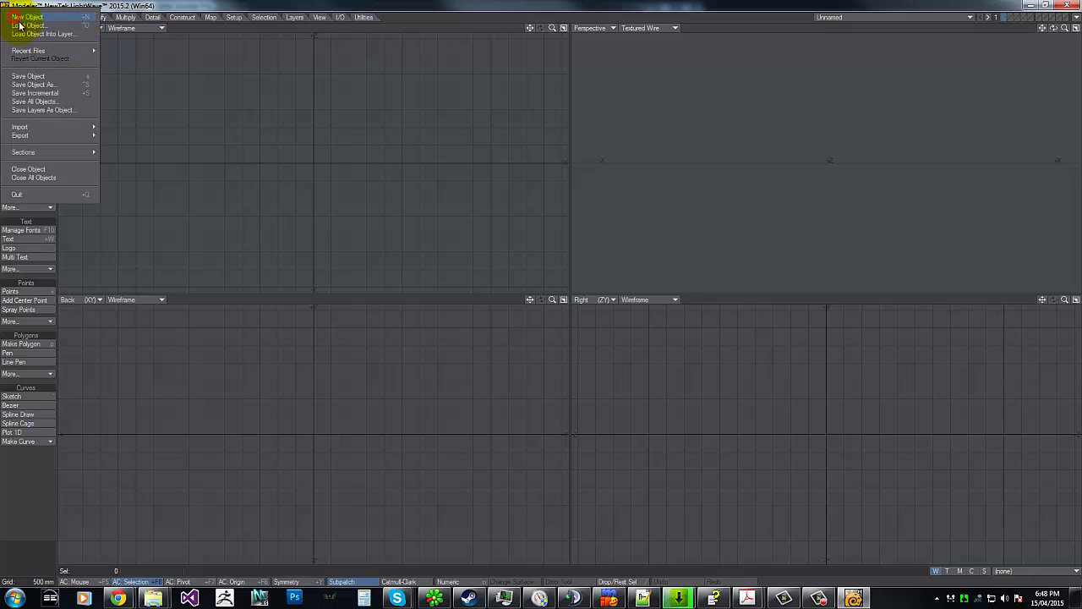
click(29, 25)
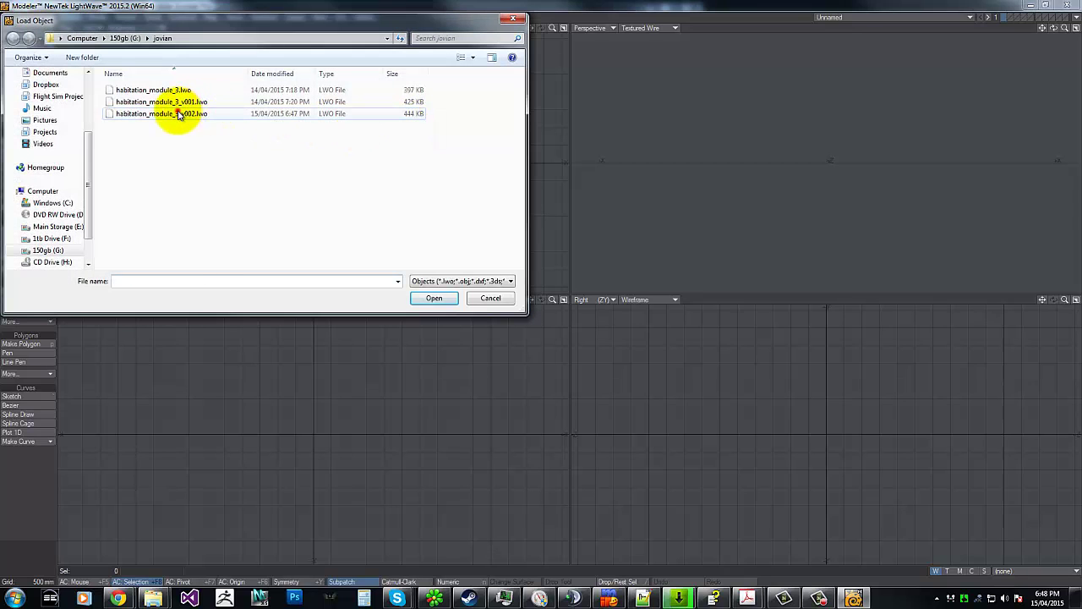
double_click(179, 114)
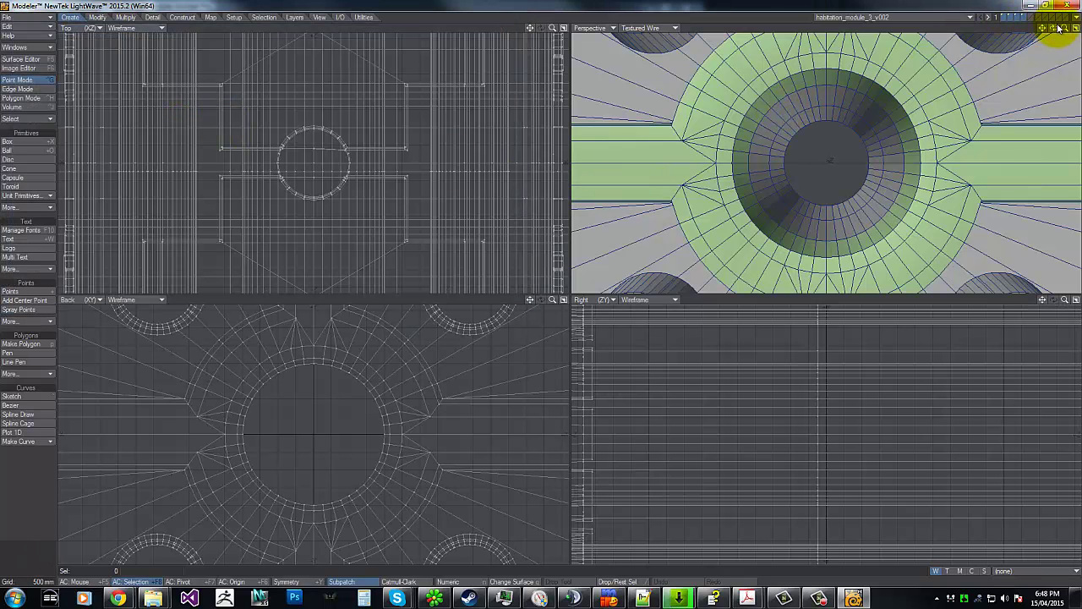
Make the support tower's layer the active foreground layer and fit it in the views.
click(1022, 18)
key(a)
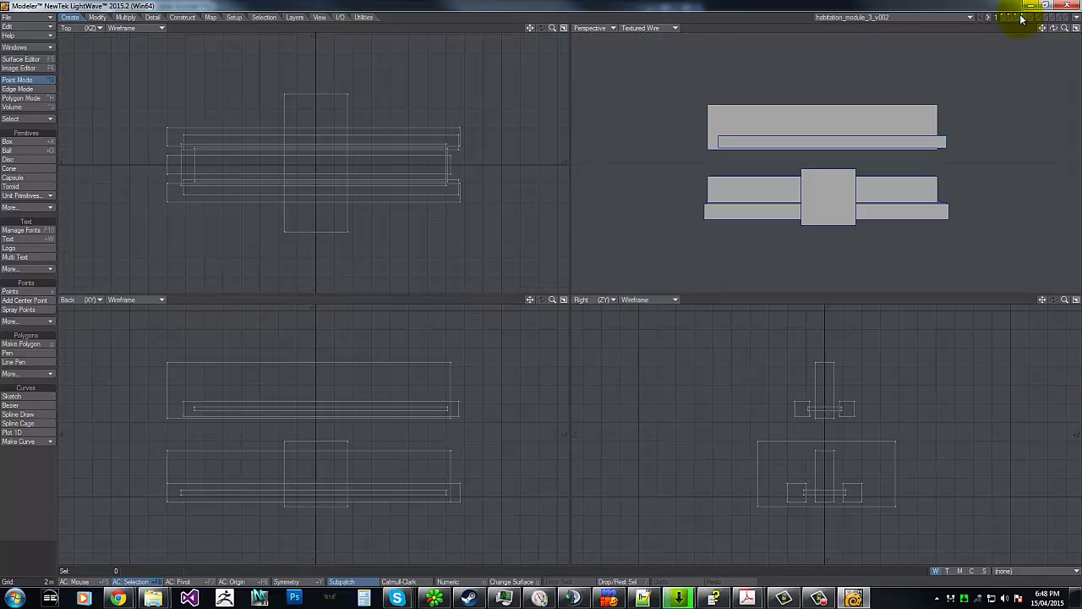
click(1012, 18)
key(a)
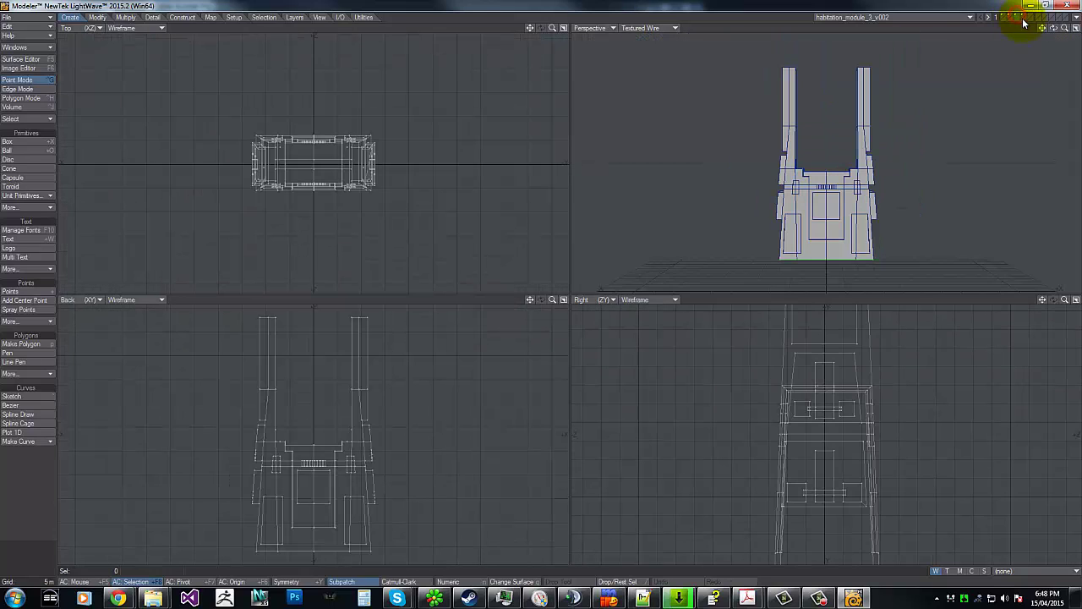
Weld the near-duplicate points where the connecting bars meet the side blocks in the lower and upper T-shaped slots.
scroll(542, 282, up, 5)
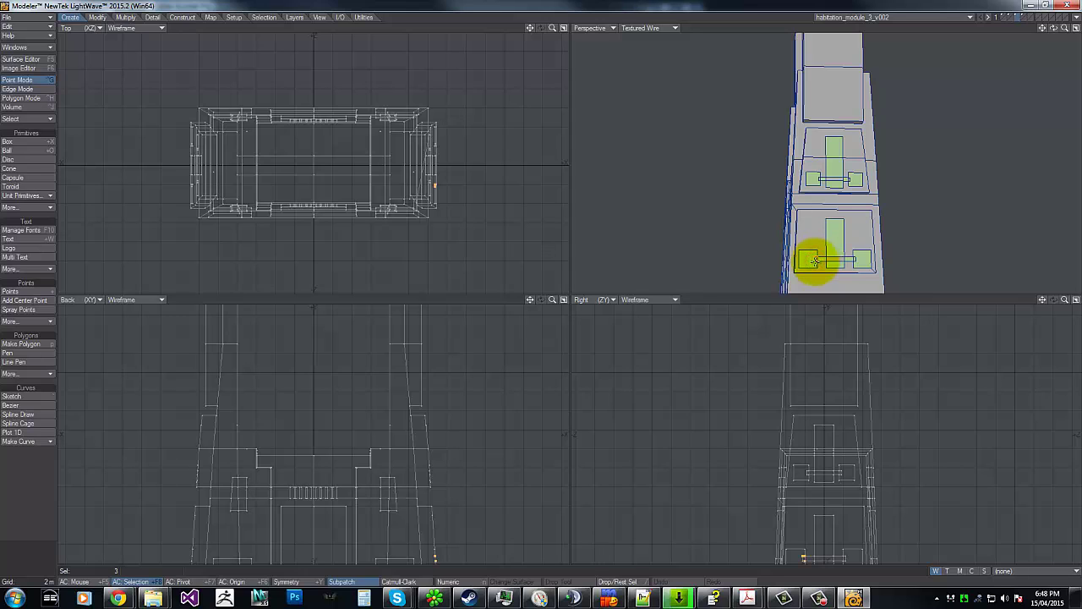
key(g)
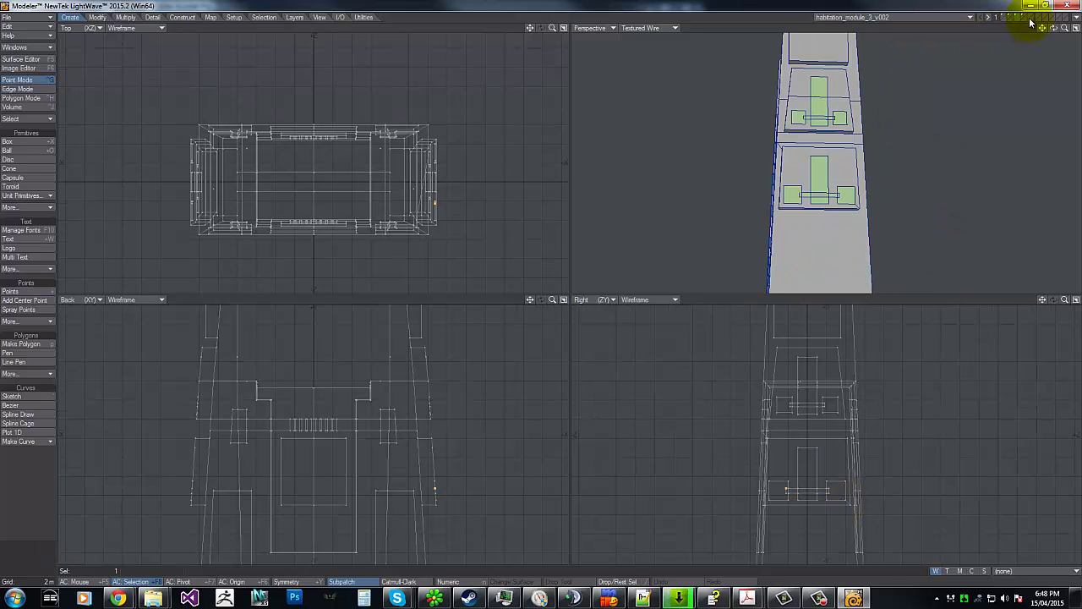
drag(553, 299, 716, 258)
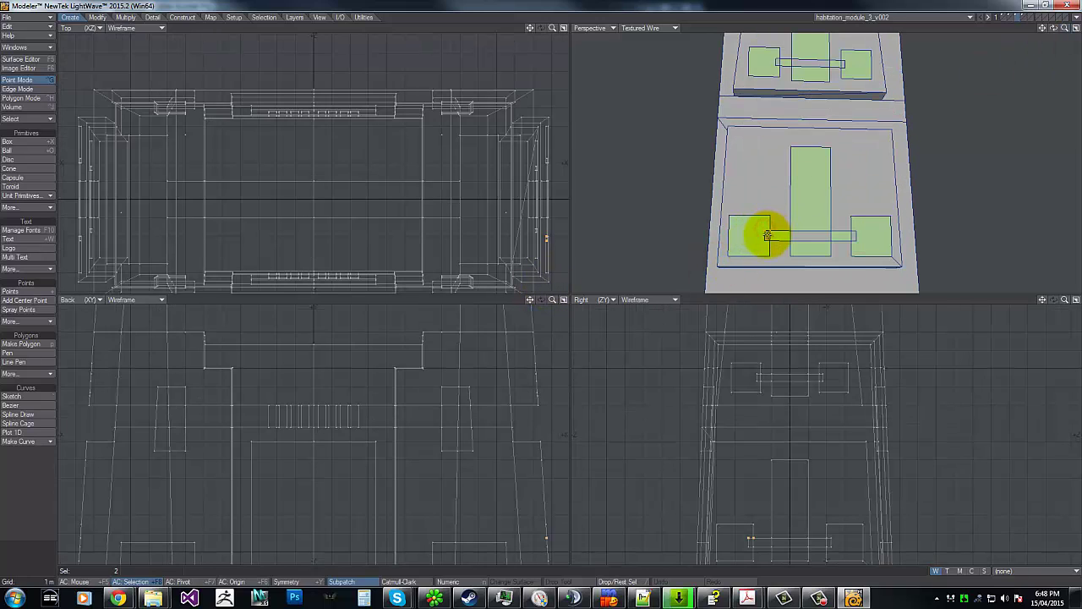
key(ctrl+w)
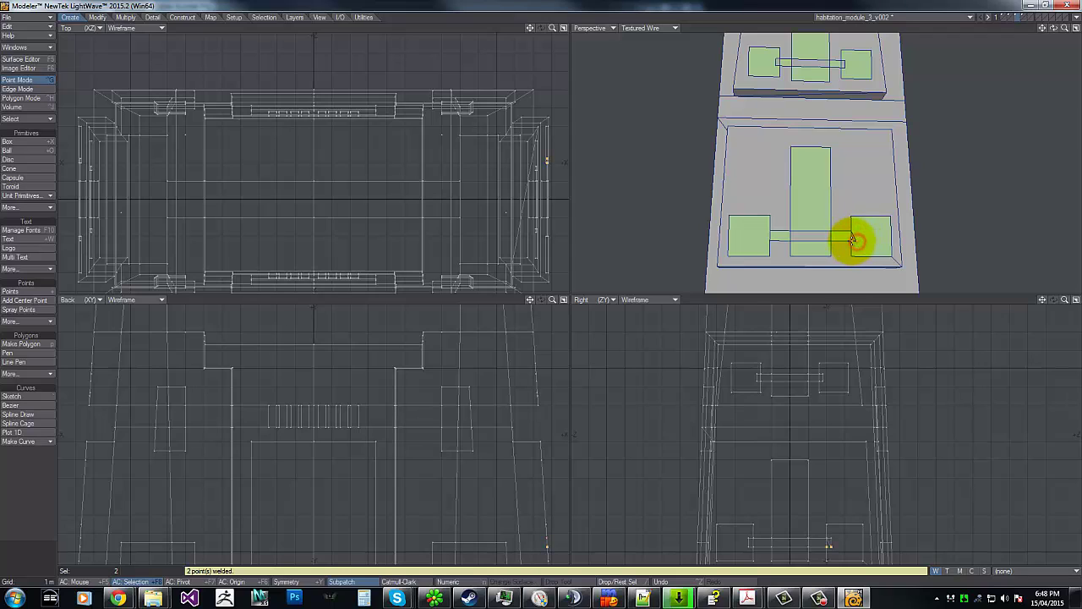
click(775, 58)
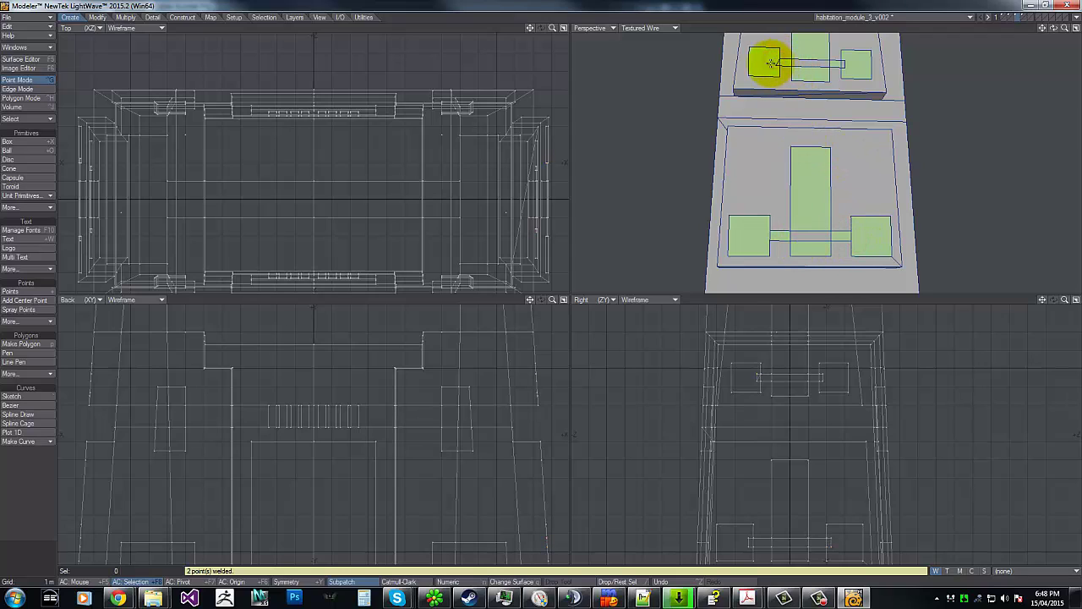
click(844, 63)
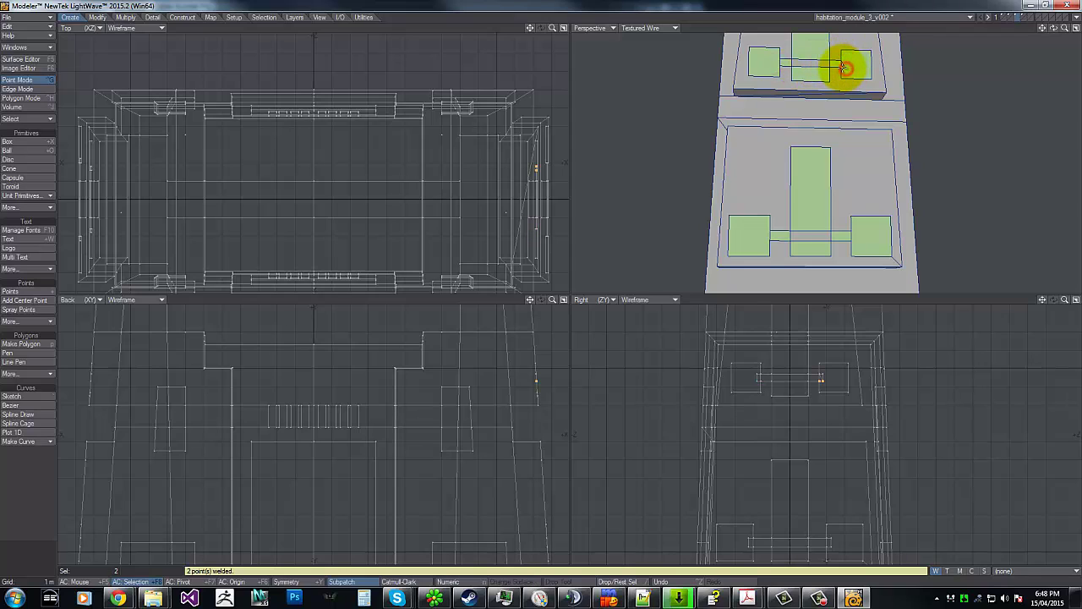
key(ctrl+w)
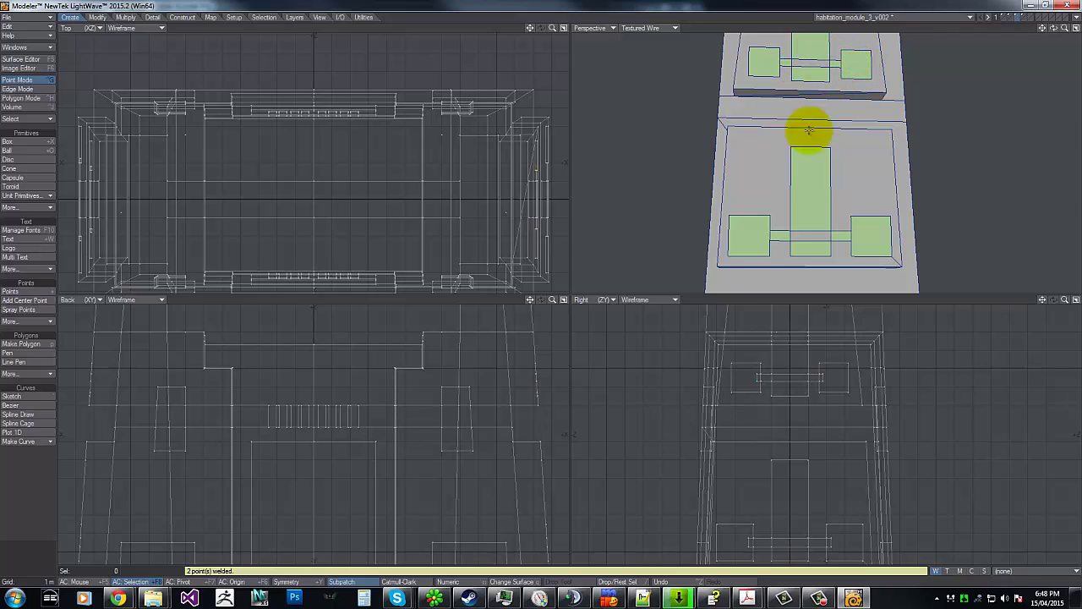
Merge the split polygons of the central slot into a single face in both the lower and upper T-shaped slots.
key(ctrl+h)
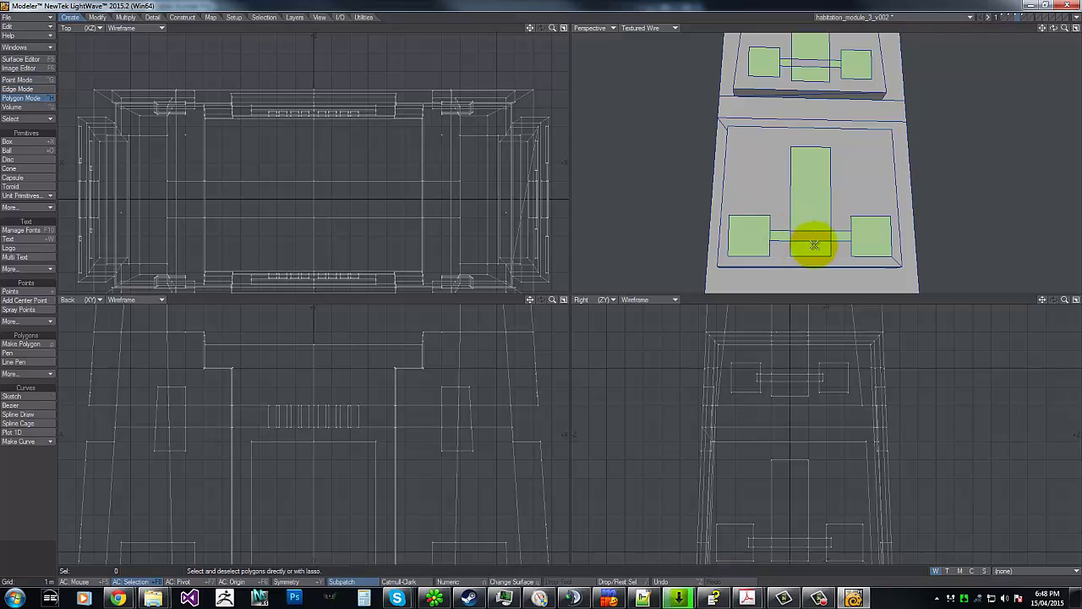
click(812, 188)
click(802, 227)
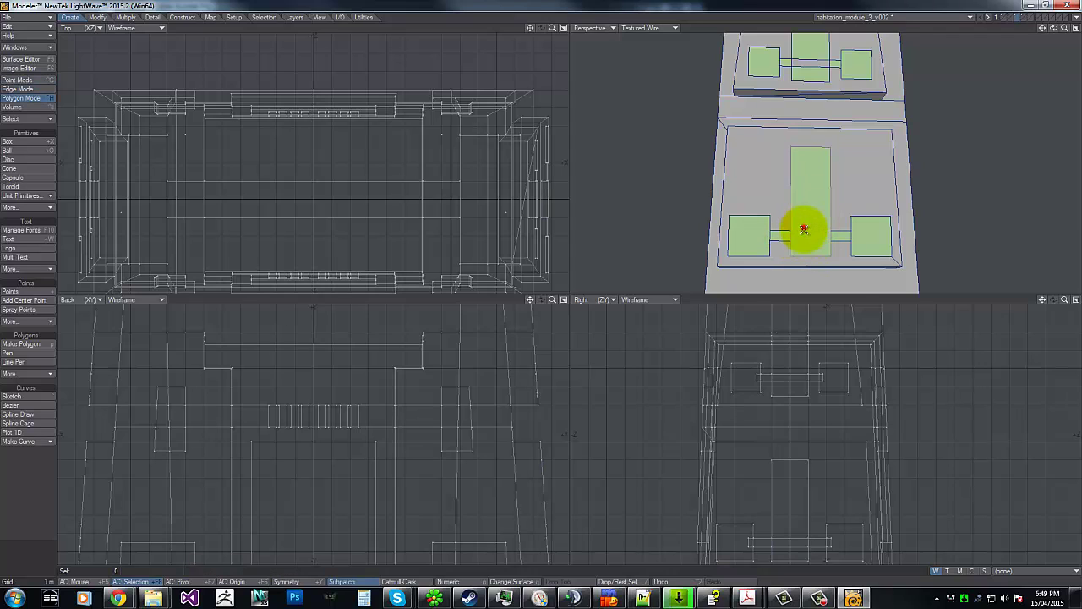
mouse_move(784, 237)
mouse_down()
mouse_move(837, 235)
mouse_move(756, 235)
mouse_move(778, 234)
mouse_up()
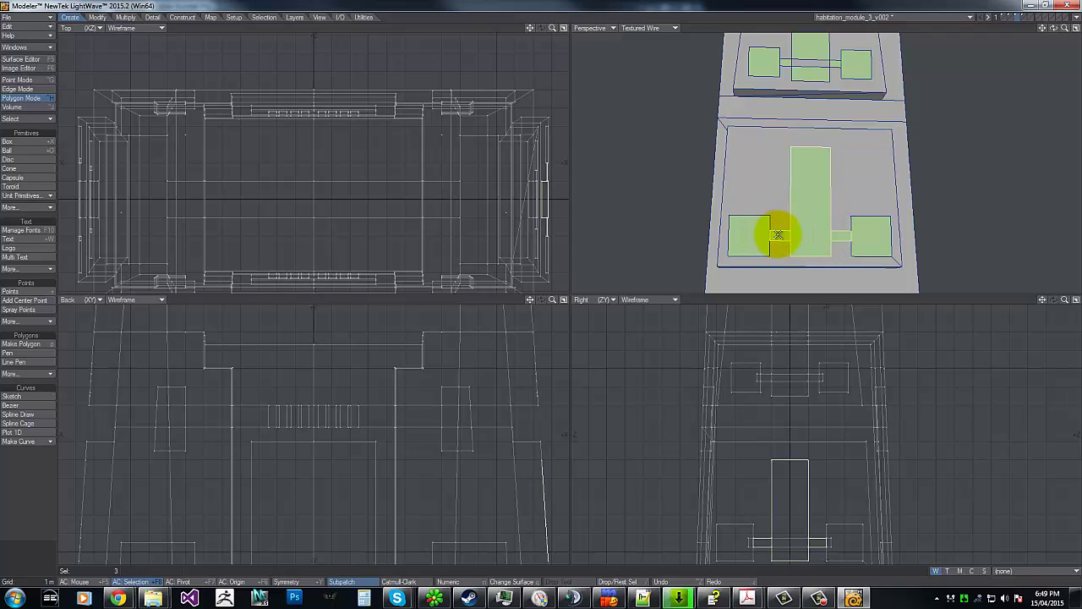
click(787, 235)
click(816, 234)
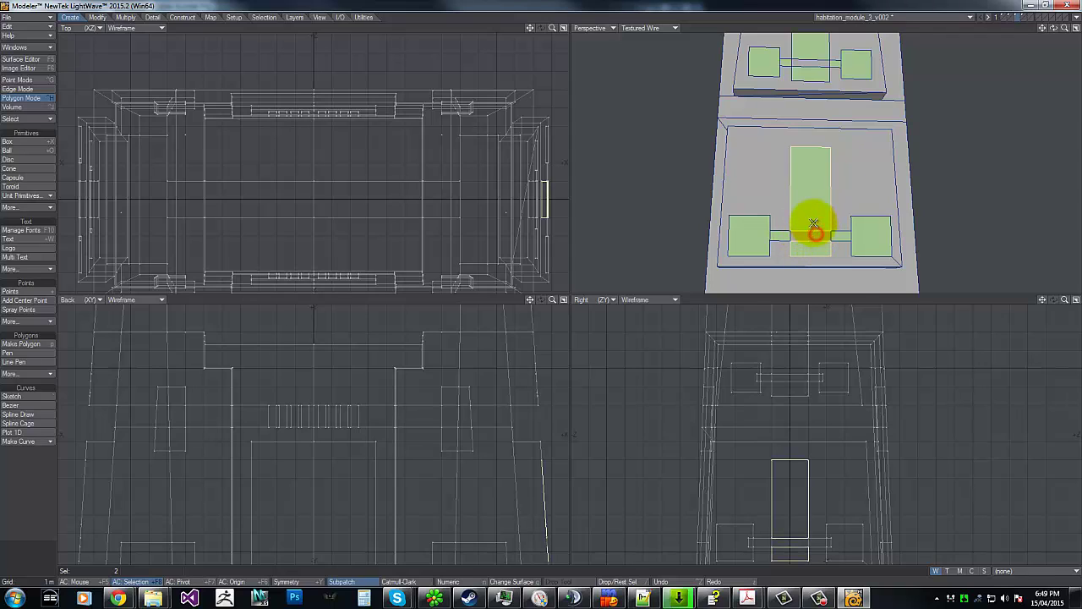
shift+drag(811, 212, 813, 244)
click(812, 225)
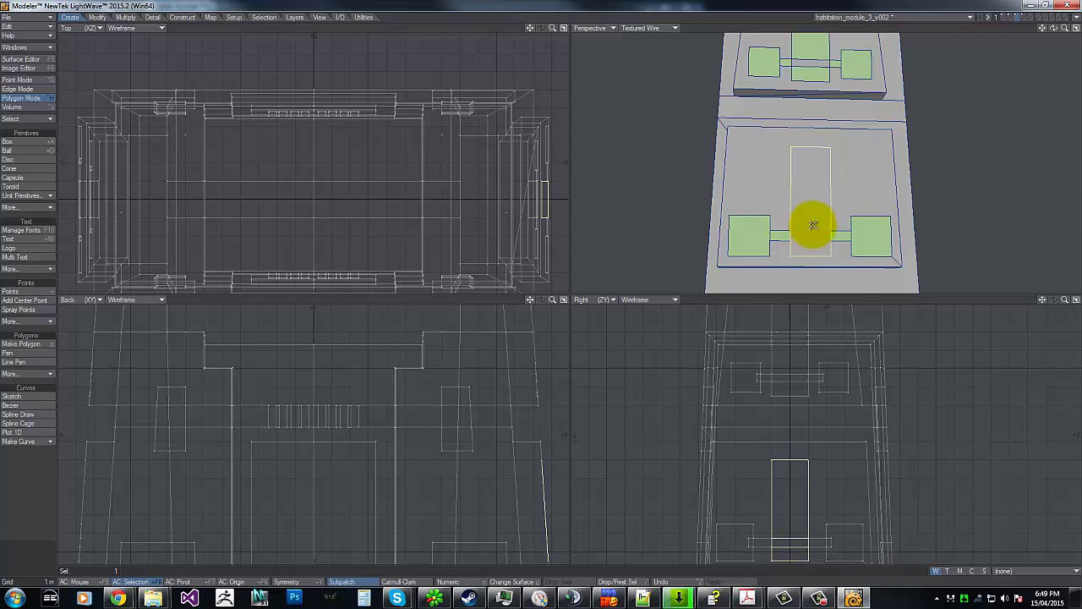
drag(810, 54, 811, 71)
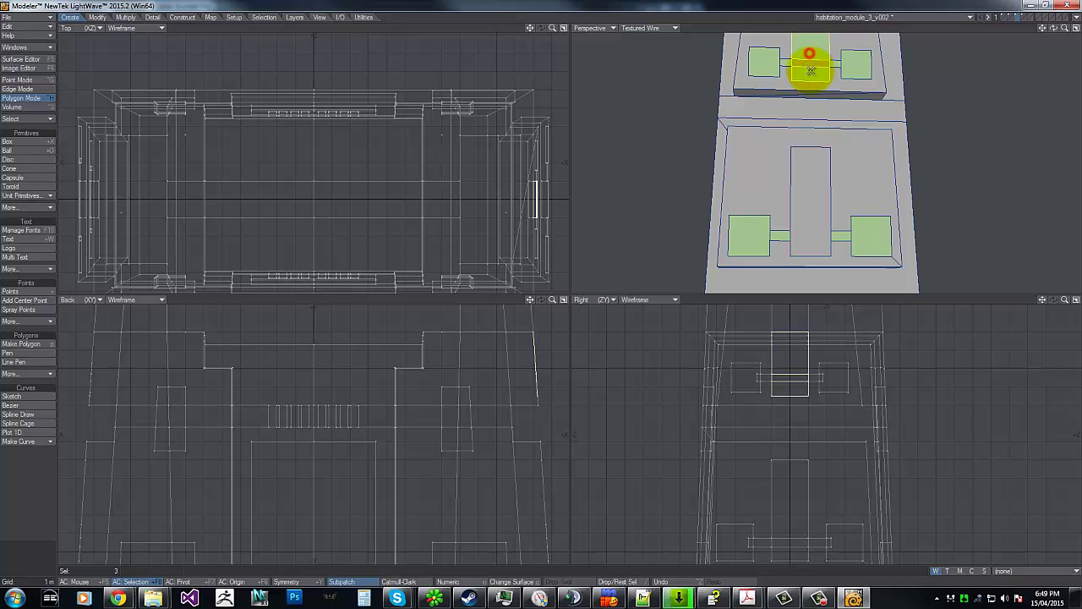
click(811, 71)
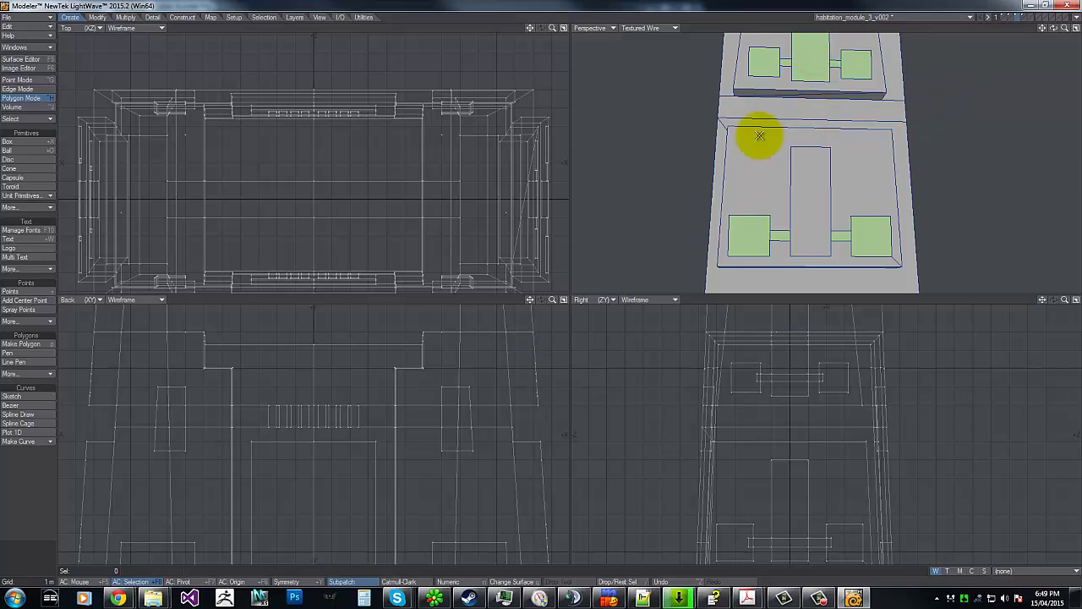
Select the faces of the lower T-shaped side slot and Multishift them inward with a shift amount of -1 m.
drag(703, 239, 849, 234)
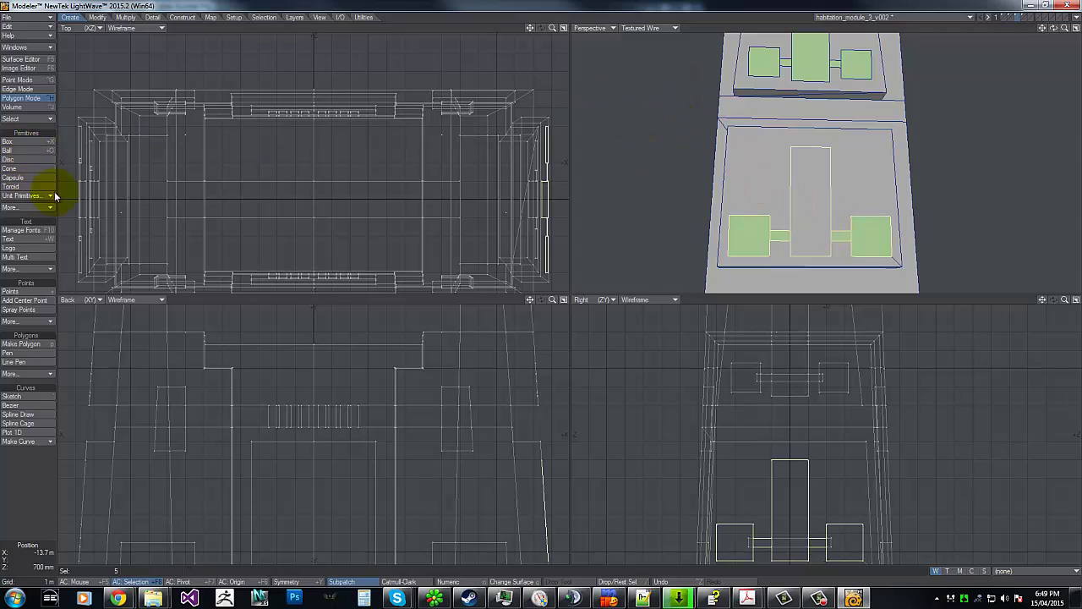
click(127, 18)
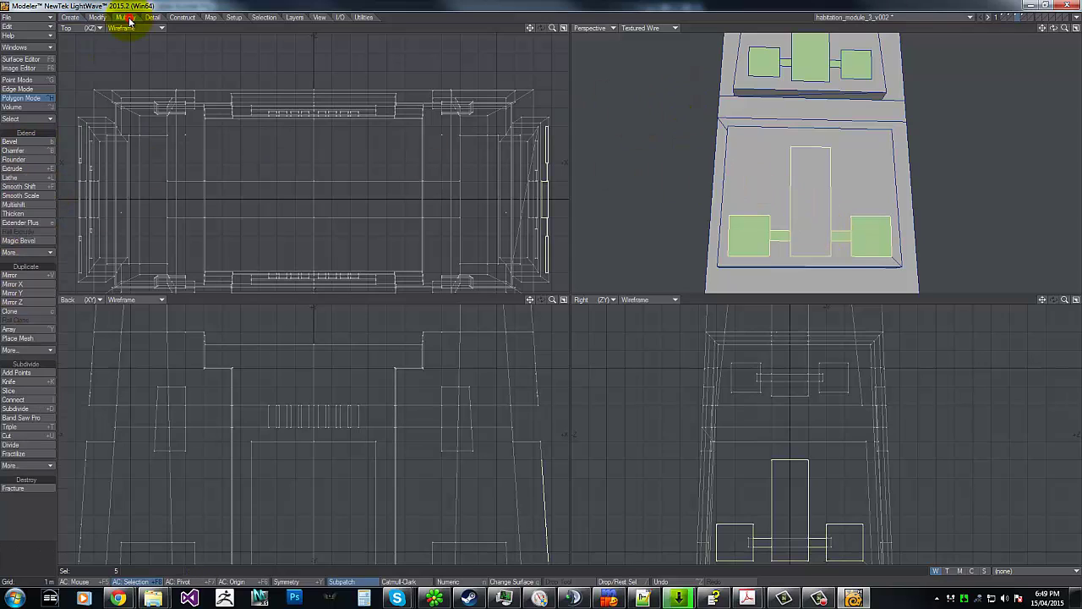
click(27, 208)
key(n)
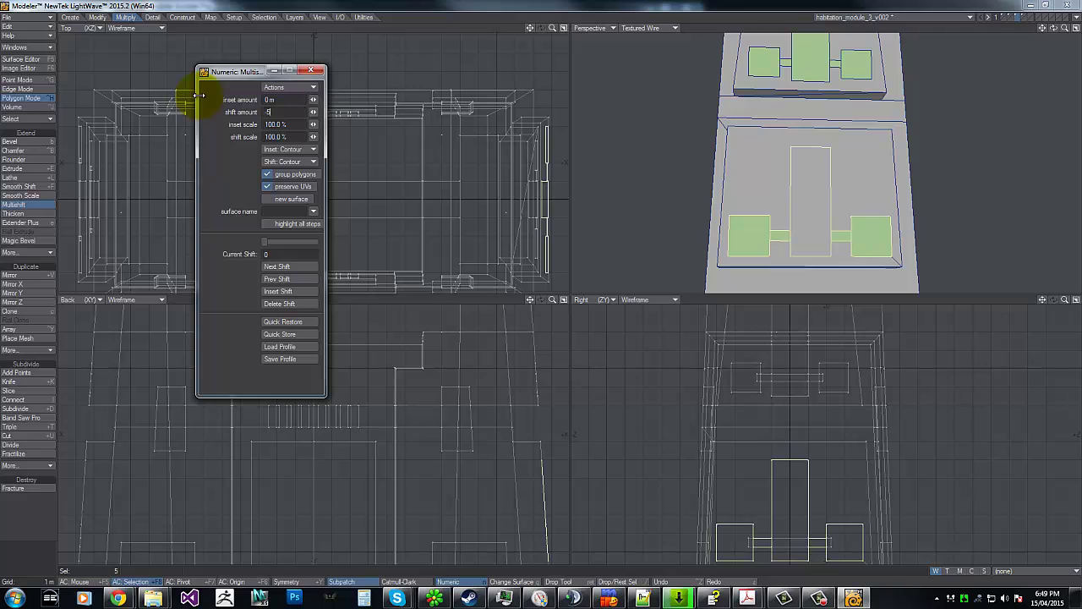
key(Tab)
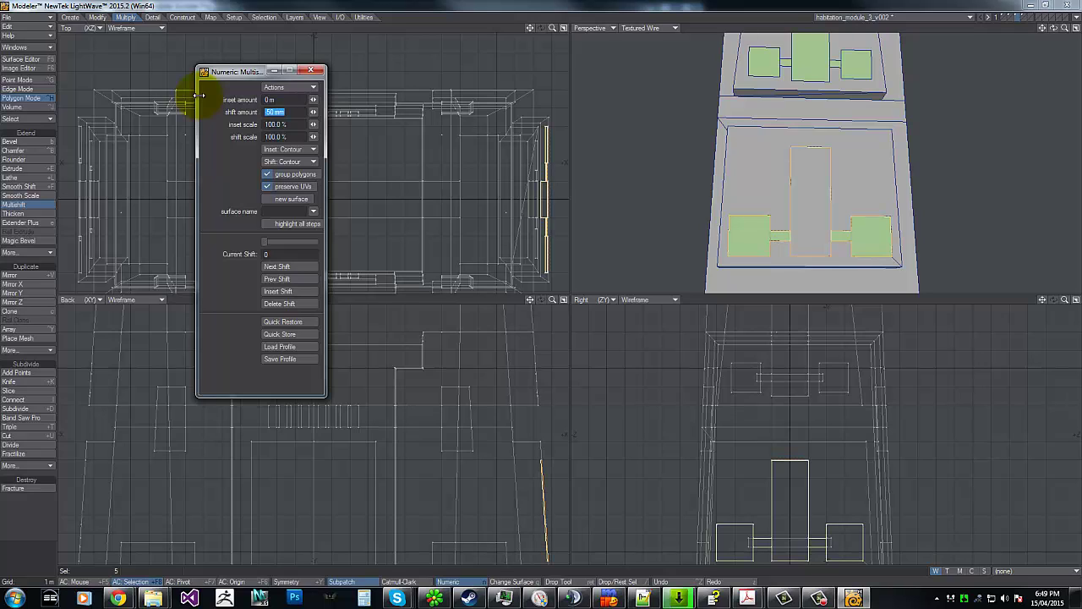
text(-1)
key(Tab)
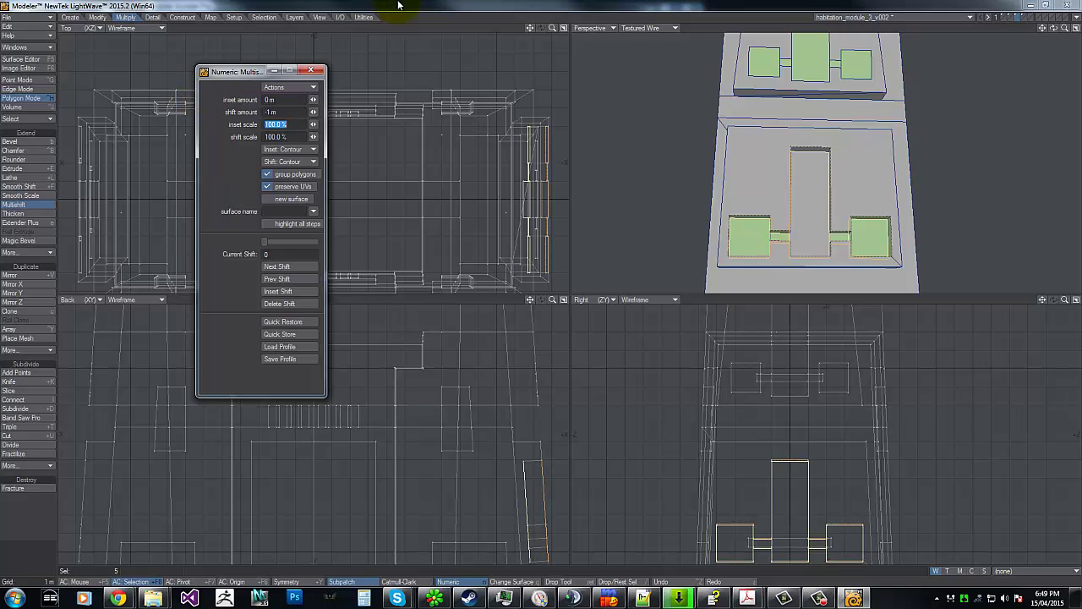
Set the lower slot's Multishift shift amount to -250 mm, then finish the operation and clear the selection.
drag(1054, 28, 542, 288)
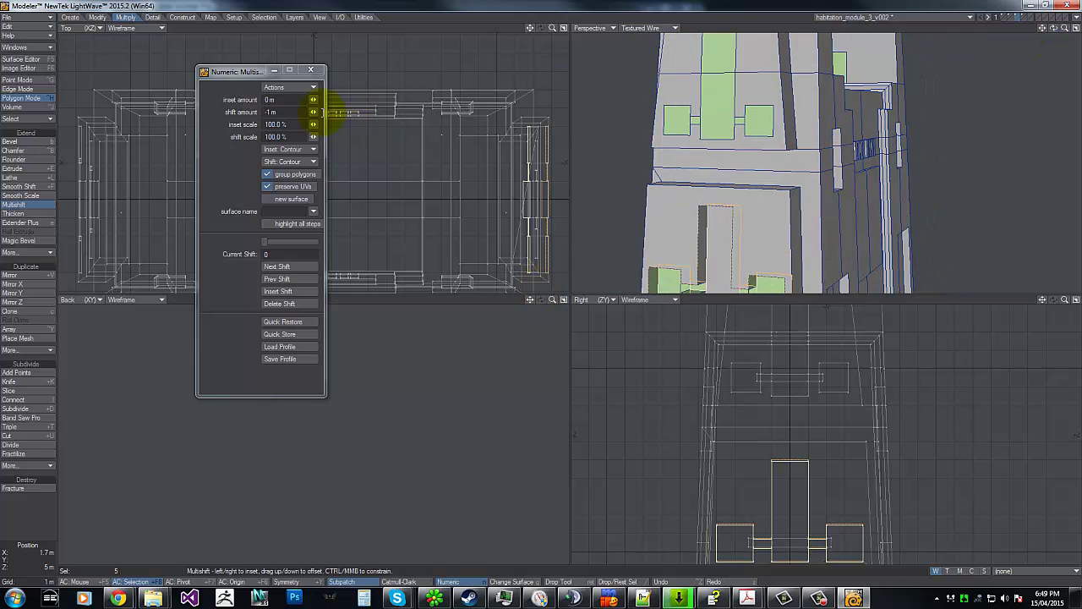
click(287, 112)
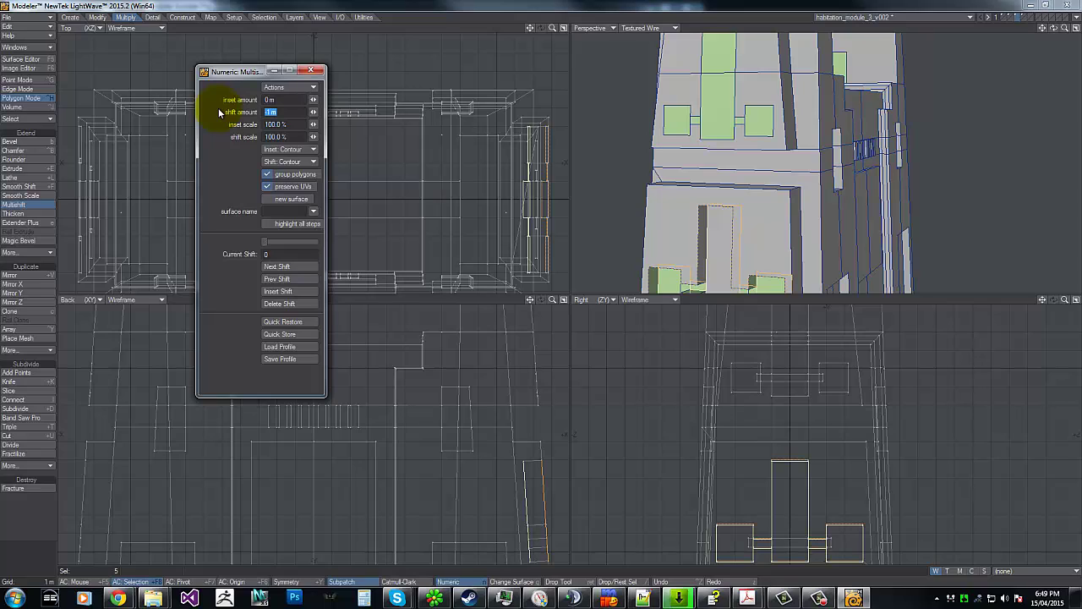
text(-25)
key(BackSpace)
key(BackSpace)
key(BackSpace)
text(-.25)
key(Tab)
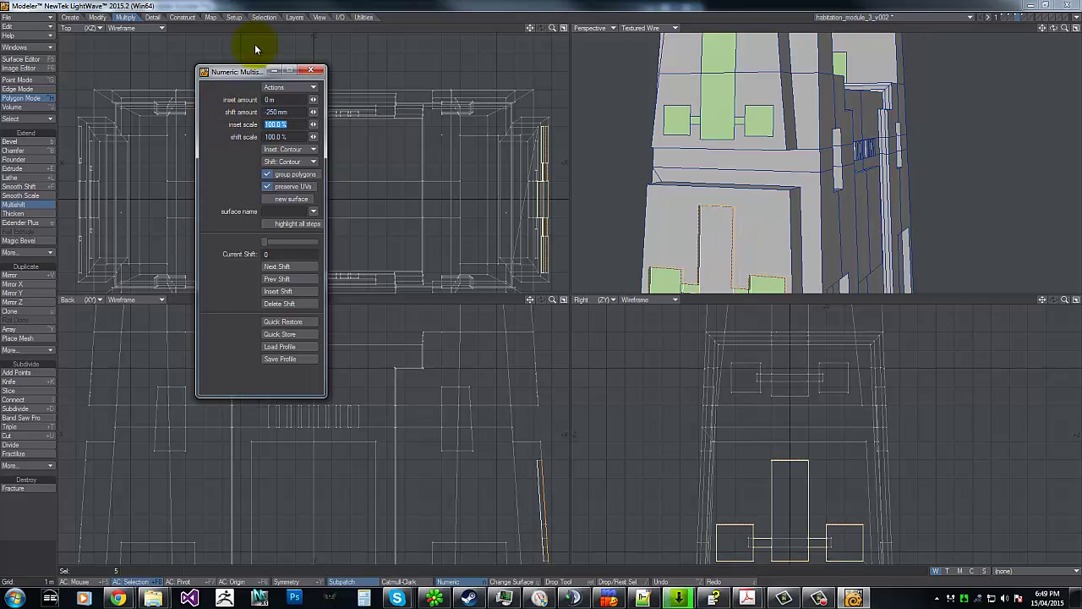
click(318, 78)
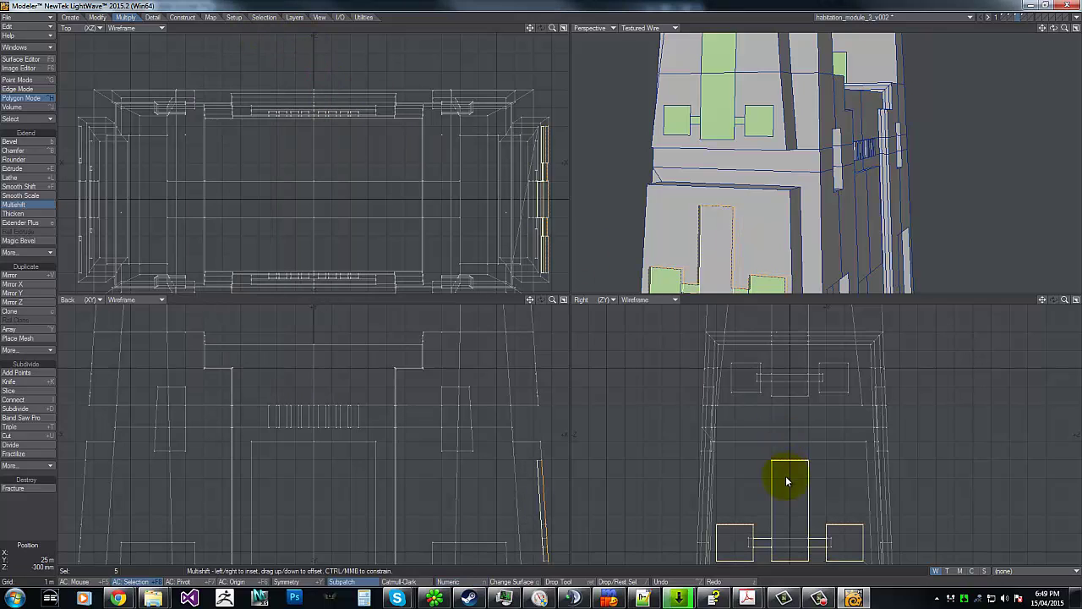
key(g)
key(space)
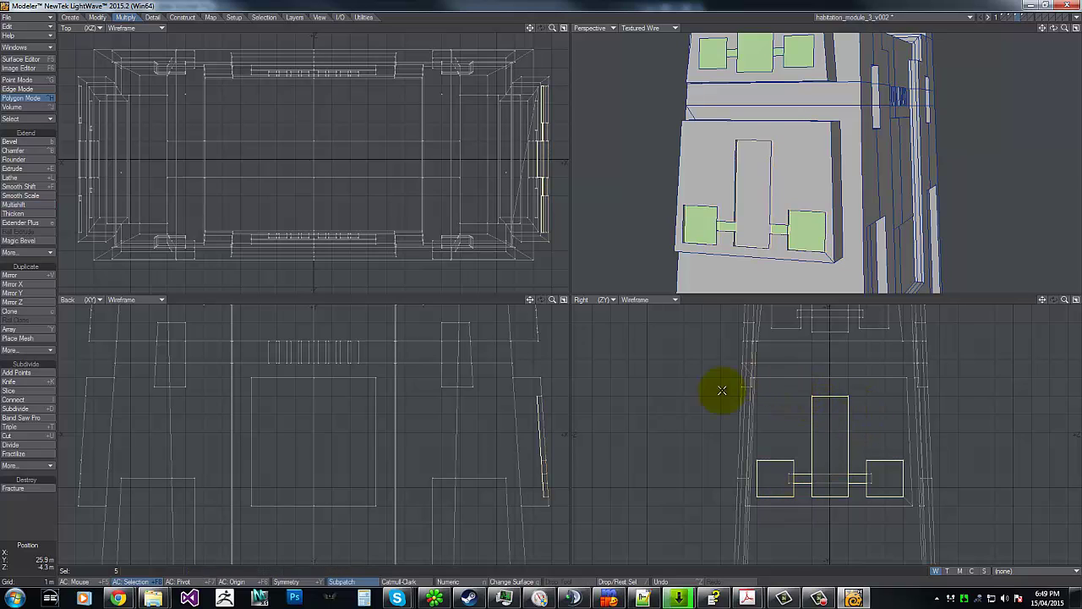
right_drag(724, 389, 735, 379)
Select the faces of the upper T-shaped slot and recess them using Multishift with a shift amount of -250 mm.
key(g)
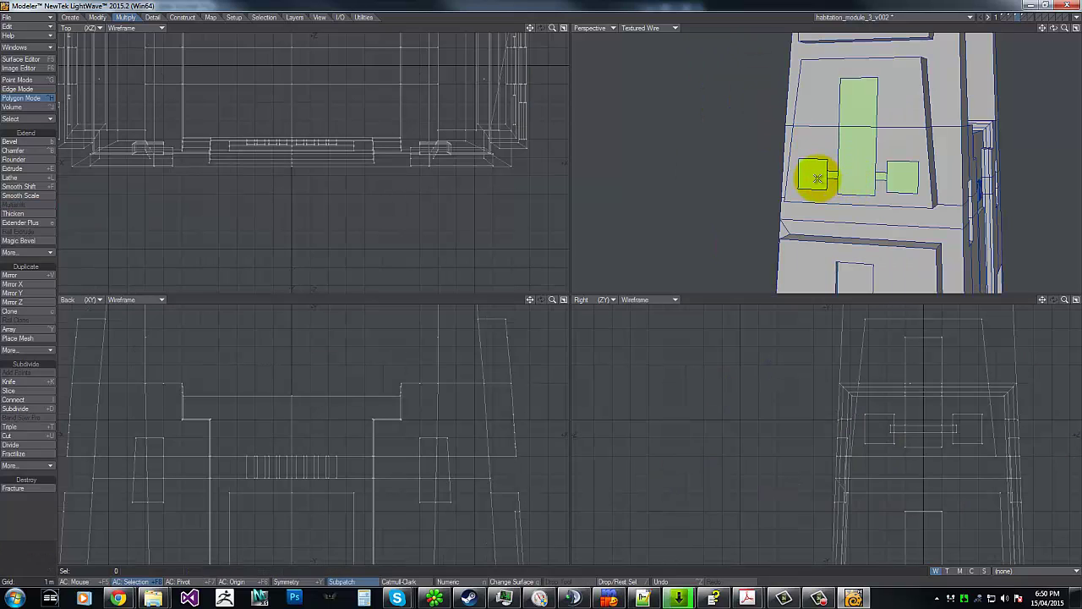
mouse_move(817, 177)
mouse_down()
mouse_move(887, 170)
mouse_move(858, 127)
mouse_move(859, 107)
mouse_up()
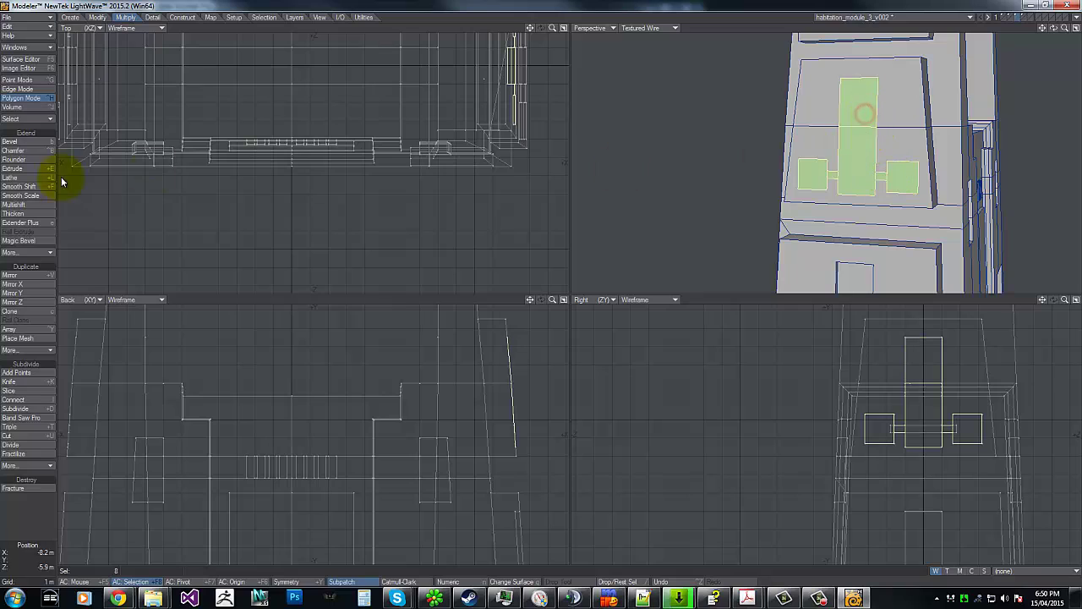
click(17, 206)
key(n)
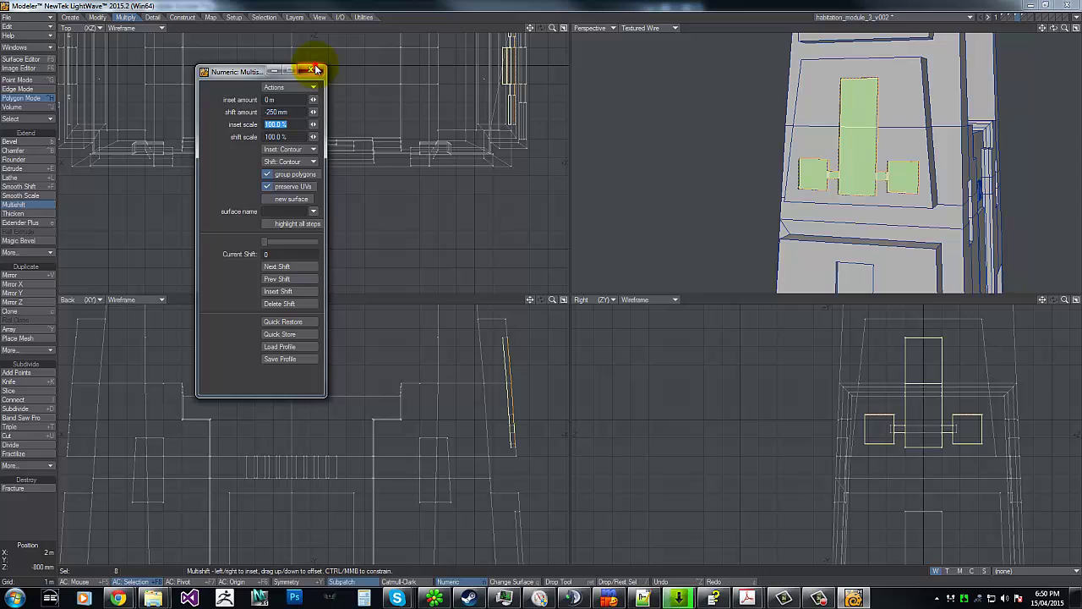
click(316, 69)
key(space)
right_drag(451, 356, 514, 308)
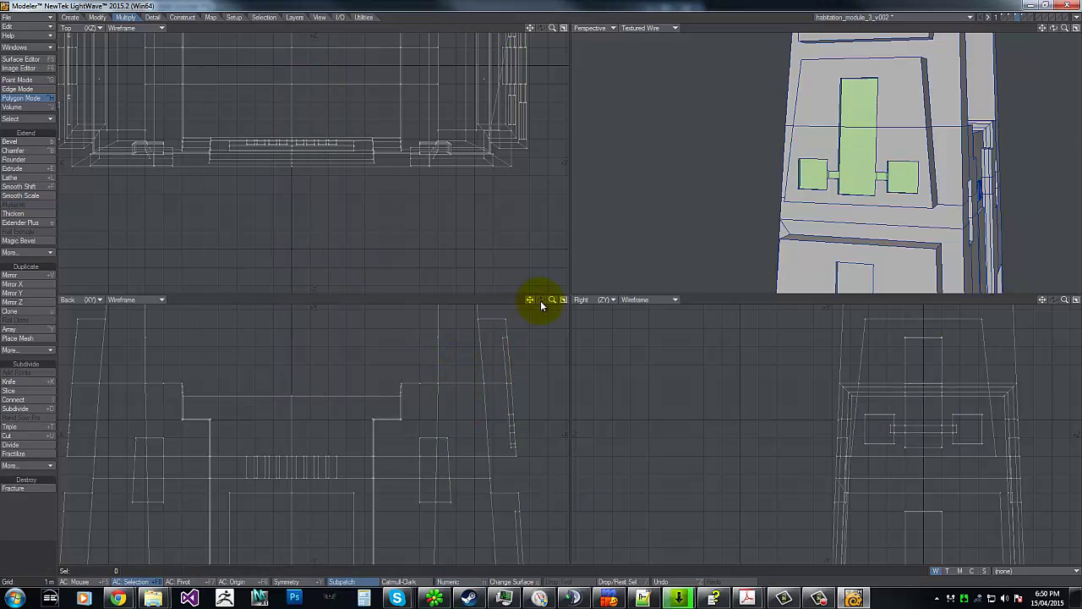
Select the polygons of the tower's negative-X half, opposite the recessed T-shaped slots, and delete them.
key(a)
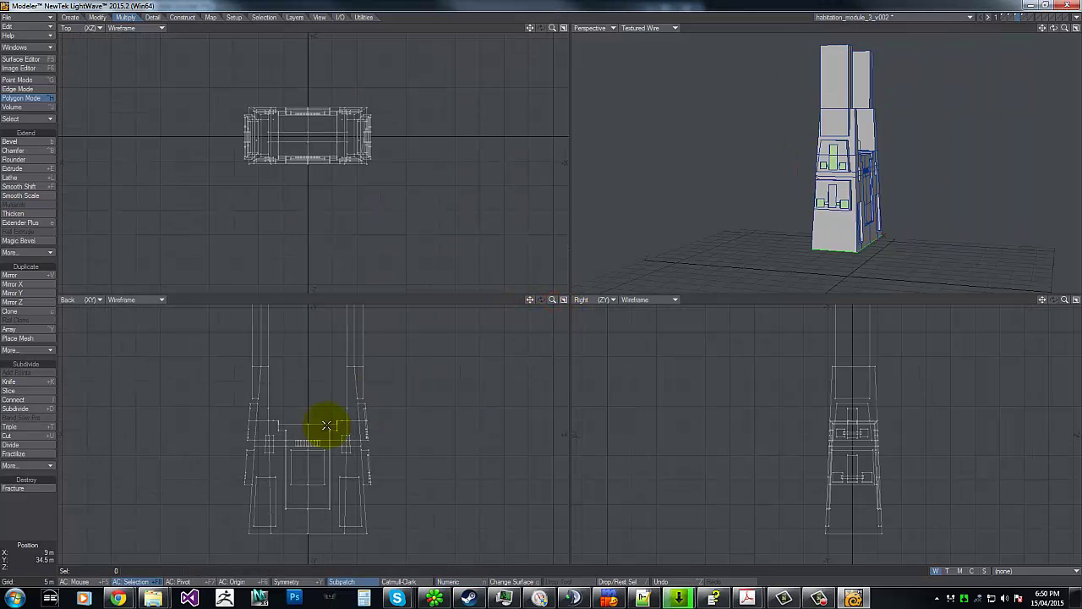
drag(302, 412, 313, 443)
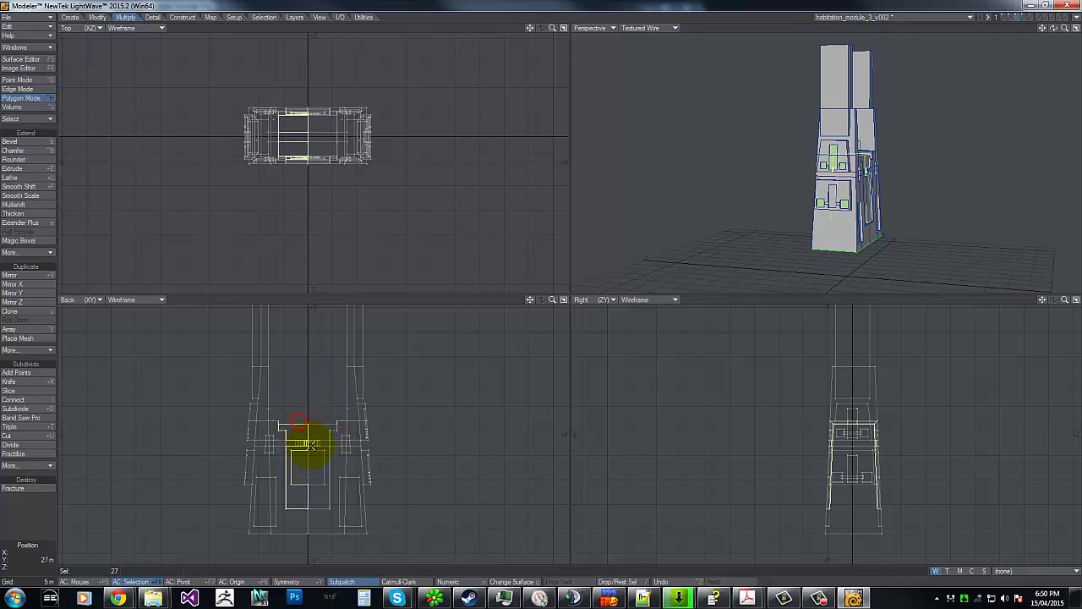
mouse_move(300, 409)
right_down()
mouse_move(296, 498)
mouse_move(225, 68)
mouse_move(285, 356)
right_up()
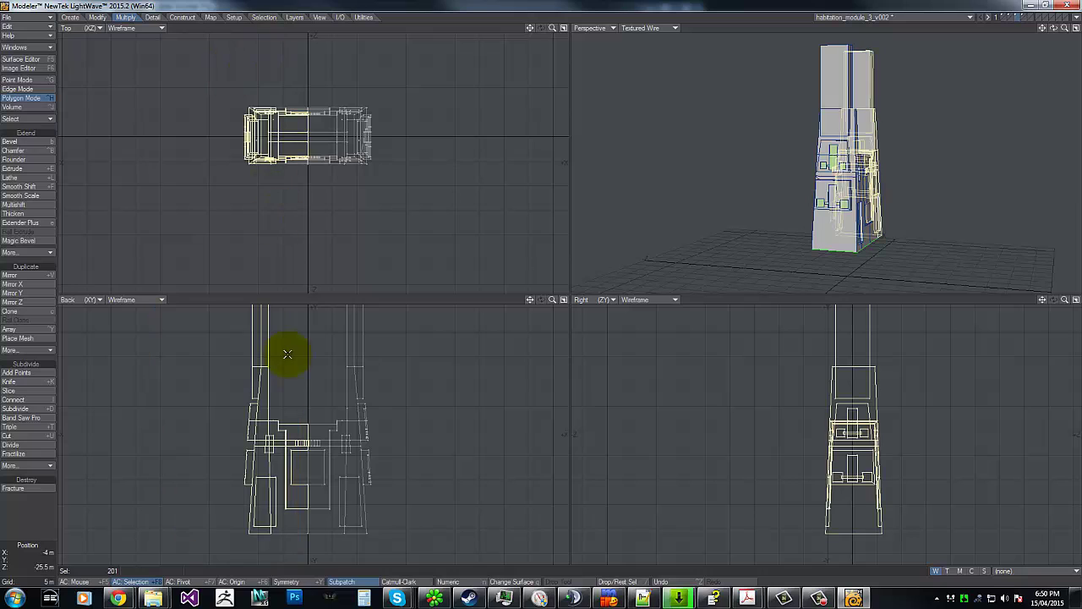
key(g)
drag(559, 300, 536, 327)
drag(453, 382, 362, 392)
mouse_move(552, 301)
mouse_down()
mouse_move(483, 295)
mouse_move(544, 293)
mouse_up()
mouse_move(315, 517)
mouse_down()
mouse_move(278, 513)
mouse_move(295, 331)
mouse_move(329, 285)
mouse_up()
key(Delete)
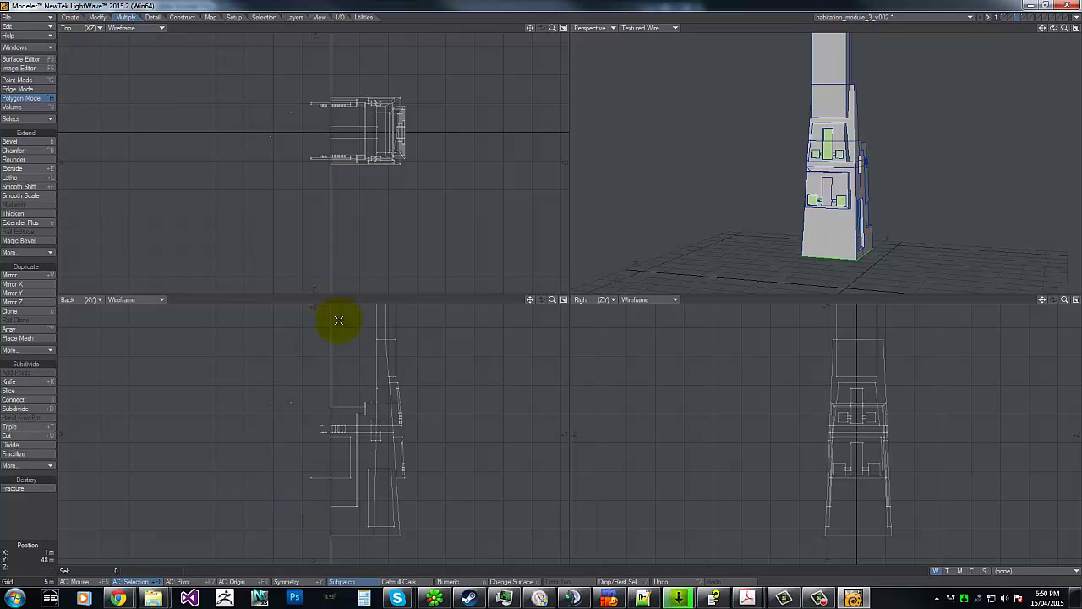
Delete the leftover polygons beyond the centre line and the stray points that belong to 0 polygons.
drag(322, 431, 319, 487)
key(Delete)
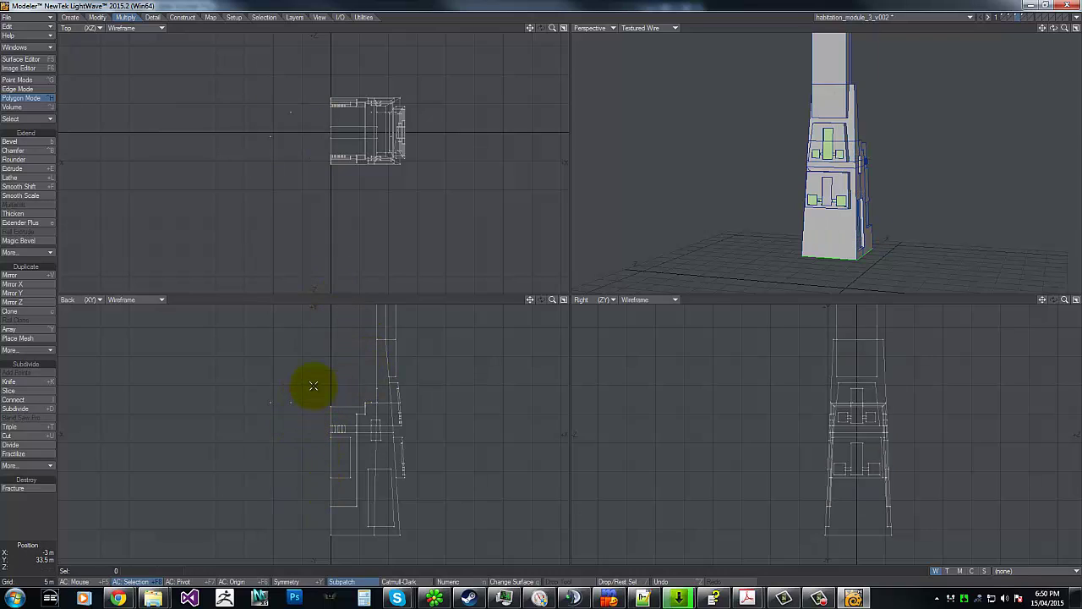
mouse_move(313, 386)
right_down()
mouse_move(350, 309)
mouse_move(311, 366)
mouse_move(193, 411)
mouse_move(285, 338)
right_up()
key(ctrl+g)
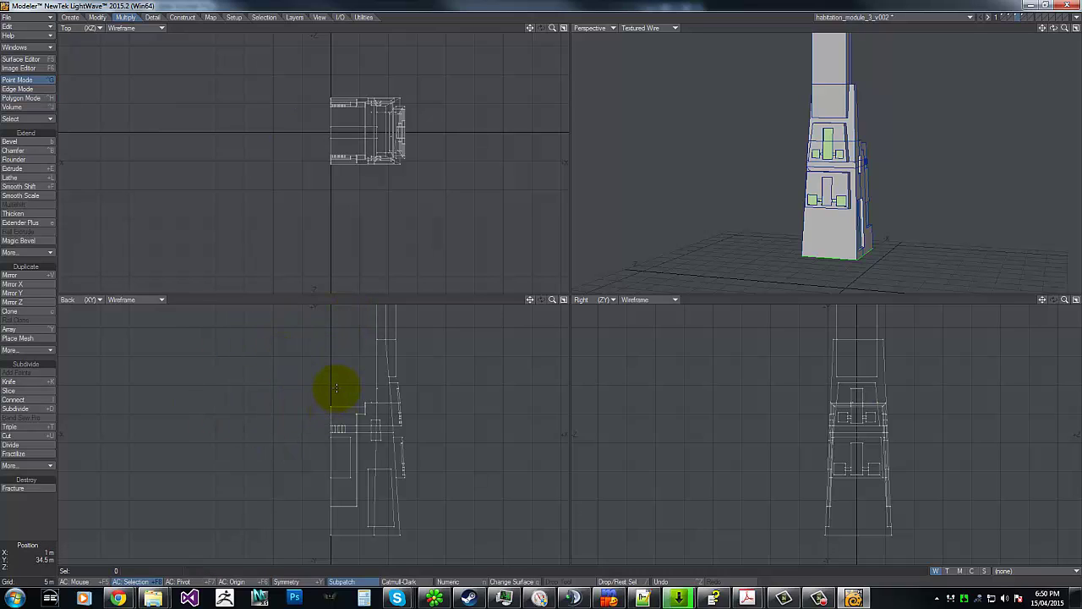
key(w)
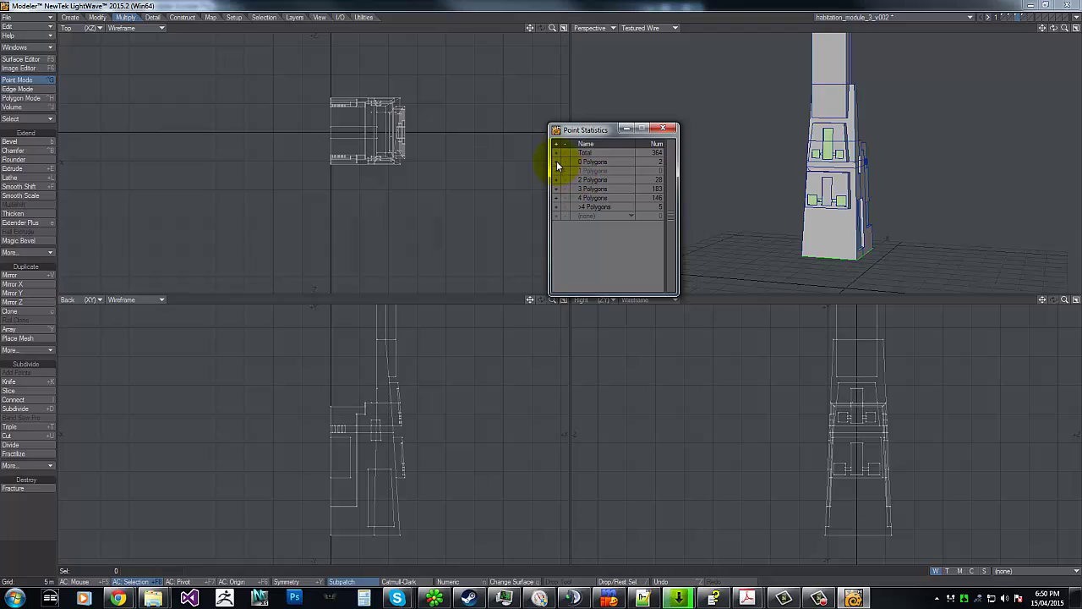
click(557, 161)
key(Delete)
click(665, 129)
Merge points with the Automatic range and mirror the remaining half of the tower across its centre line at X 0 m.
key(ctrl+h)
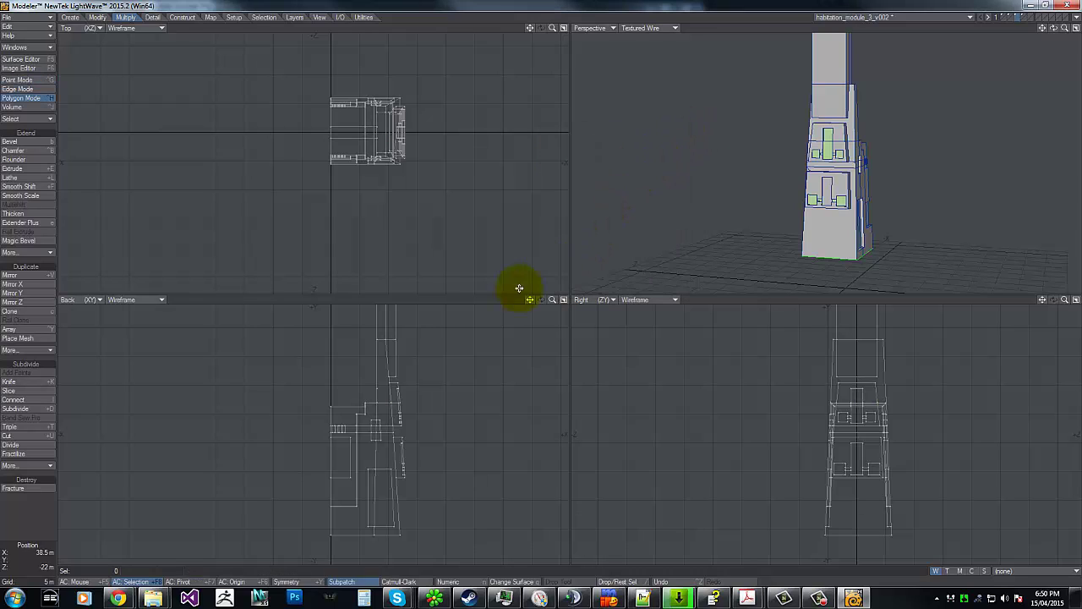
key(m)
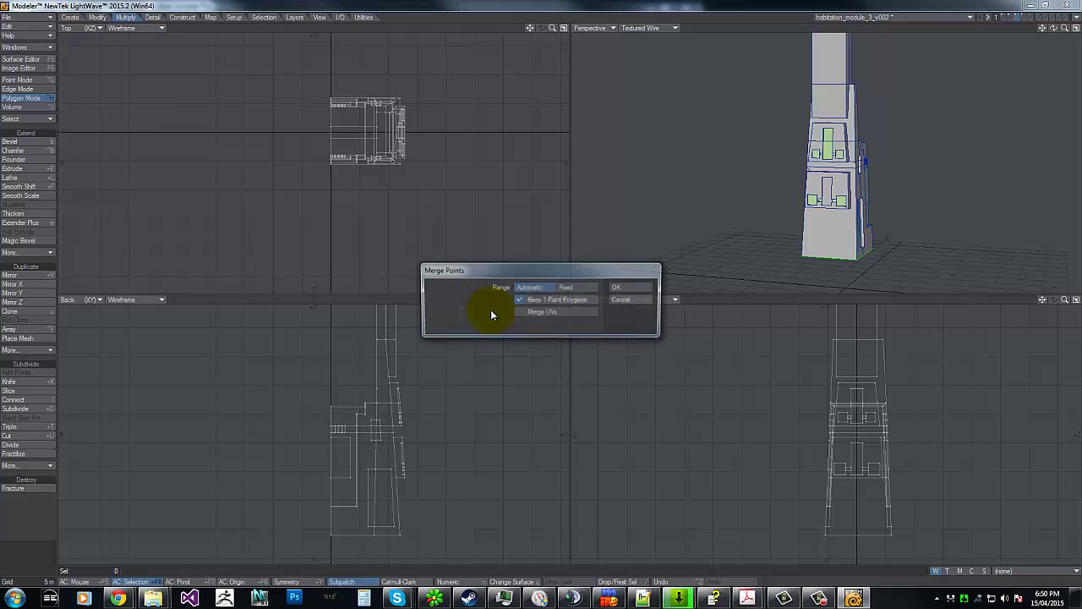
key(Return)
key(shift+v)
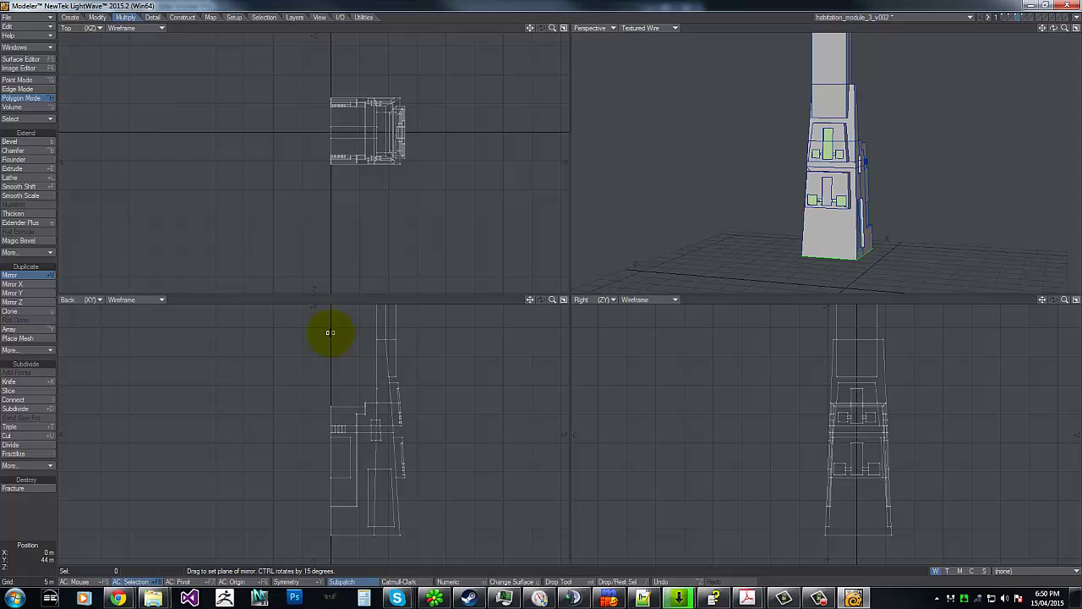
drag(331, 332, 326, 483)
key(space)
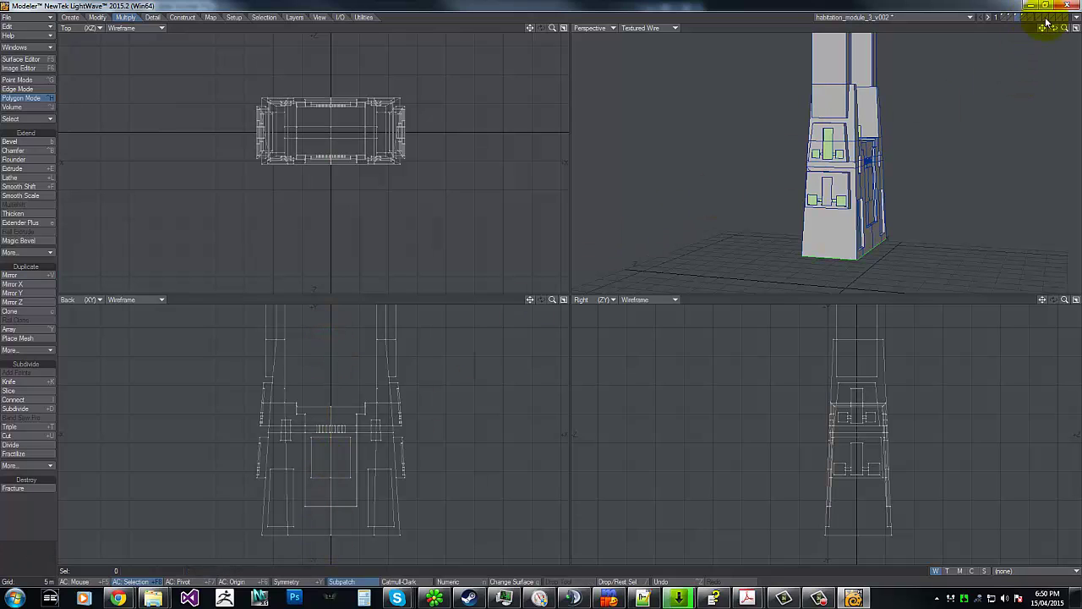
Examine the mirrored tower's T-shaped slots and the split faces on top of its central connecting block.
drag(1054, 28, 541, 285)
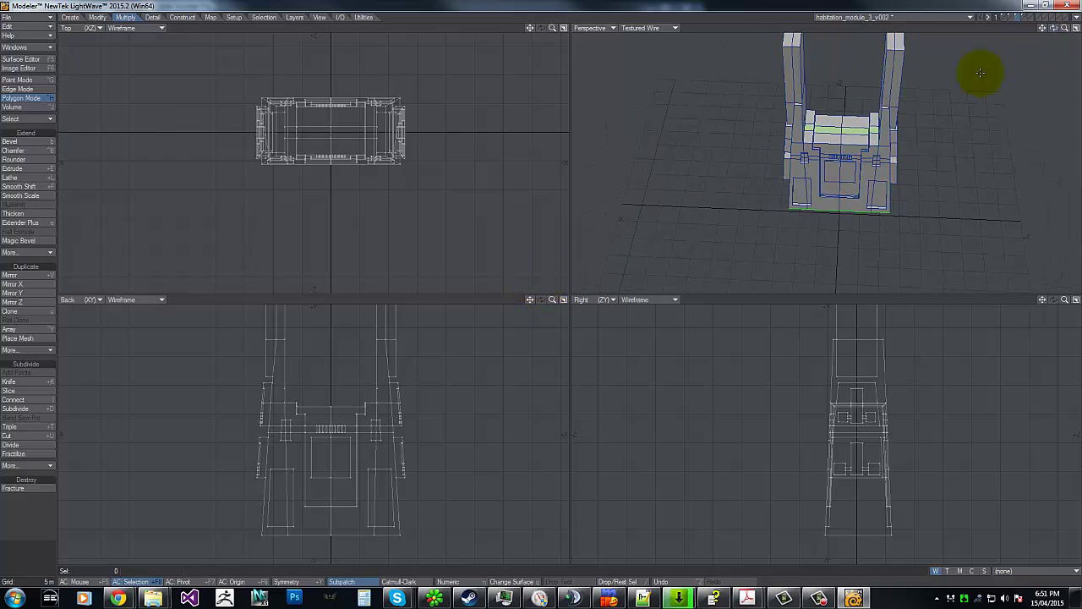
key(ctrl+g)
drag(1064, 31, 543, 289)
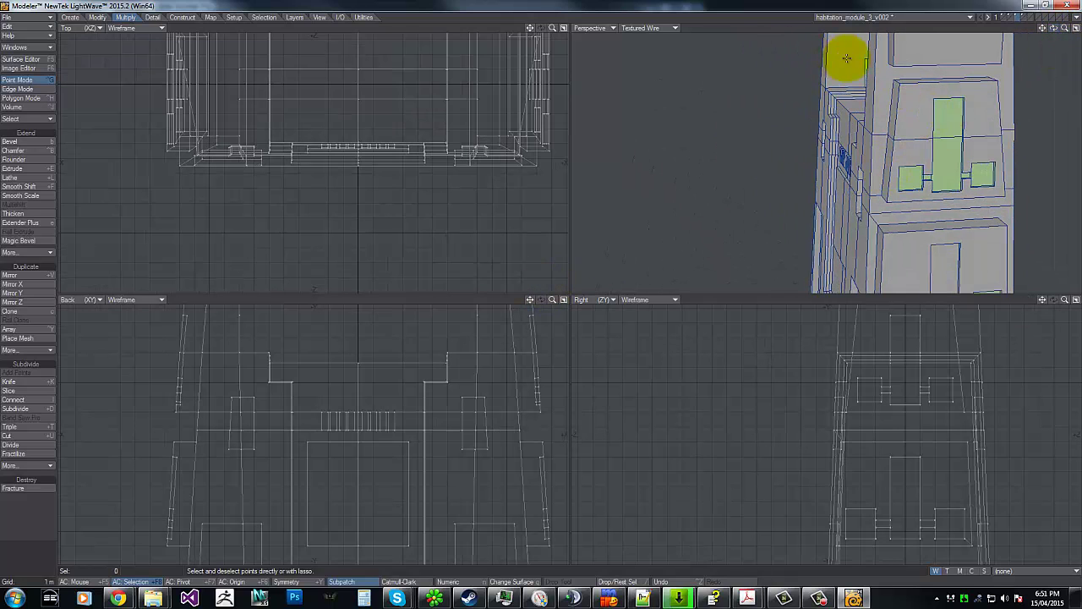
drag(1055, 30, 541, 292)
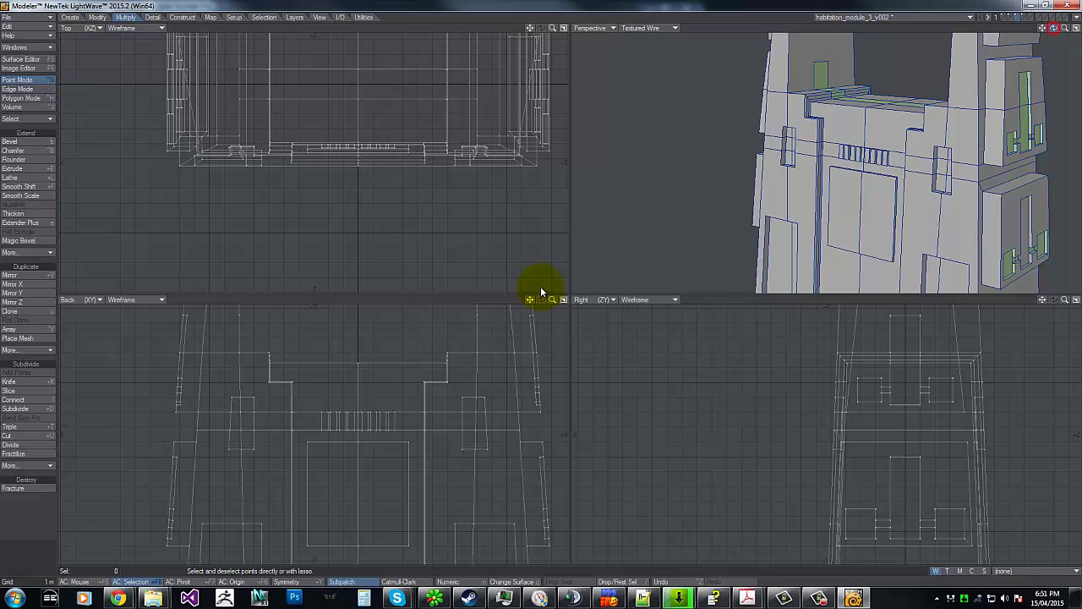
click(821, 71)
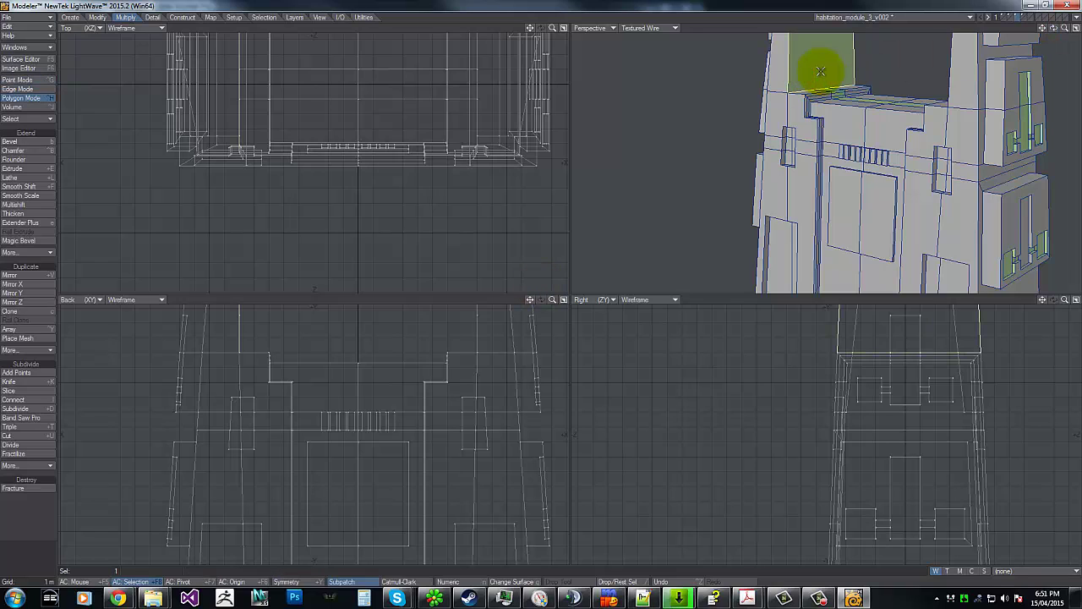
drag(1066, 32, 542, 292)
click(834, 63)
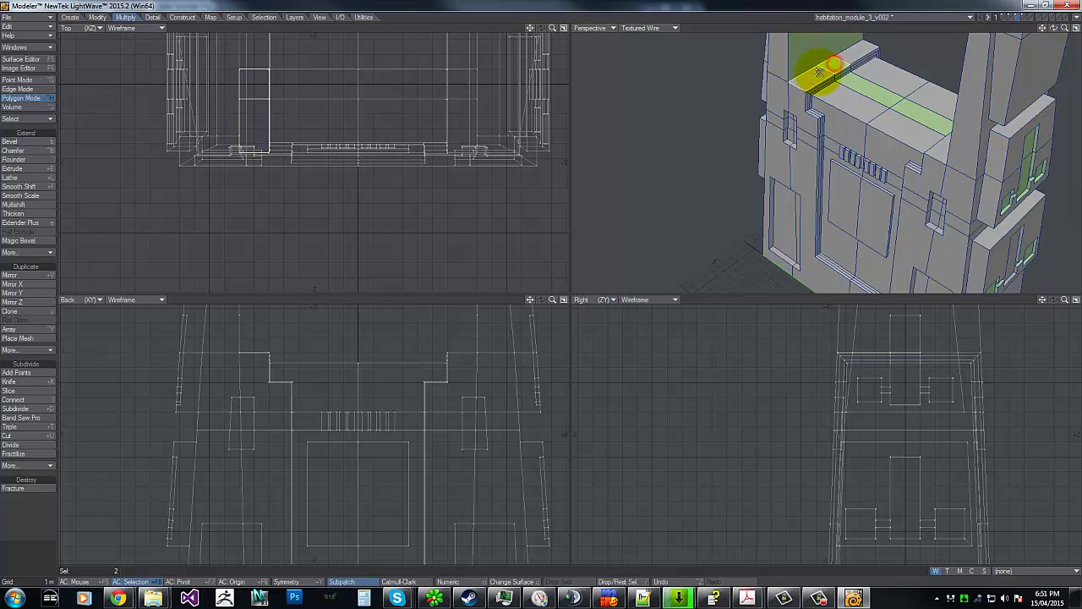
click(846, 51)
click(835, 67)
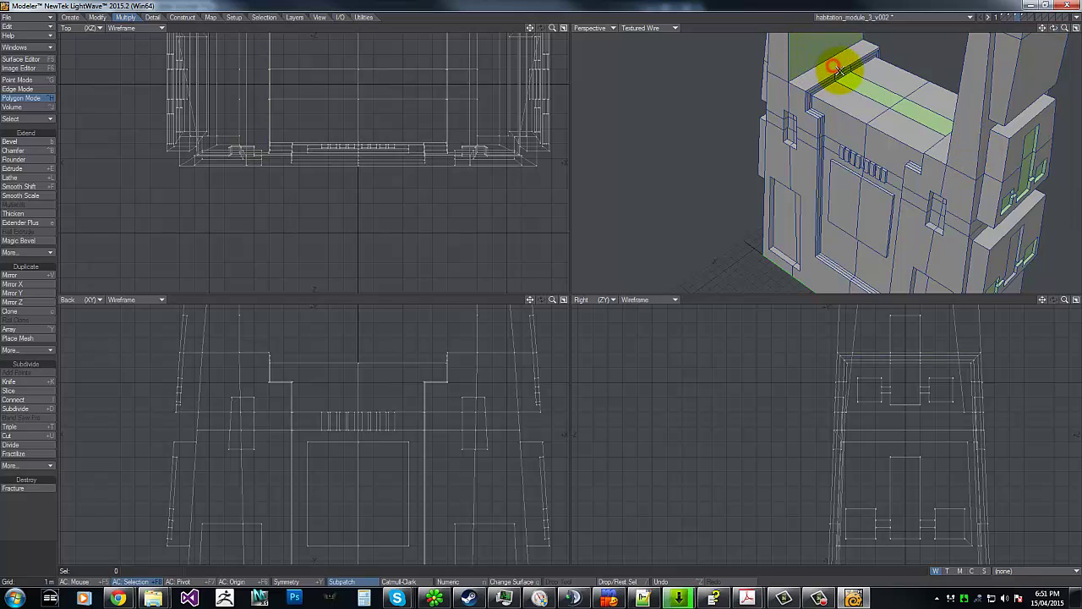
Merge the split strips on top of the central connecting block with Band Glue, starting from the three ledge polygons, and clear the selection.
mouse_move(831, 78)
mouse_down()
mouse_move(817, 52)
mouse_move(851, 53)
mouse_move(845, 68)
mouse_move(822, 73)
mouse_up()
click(819, 46)
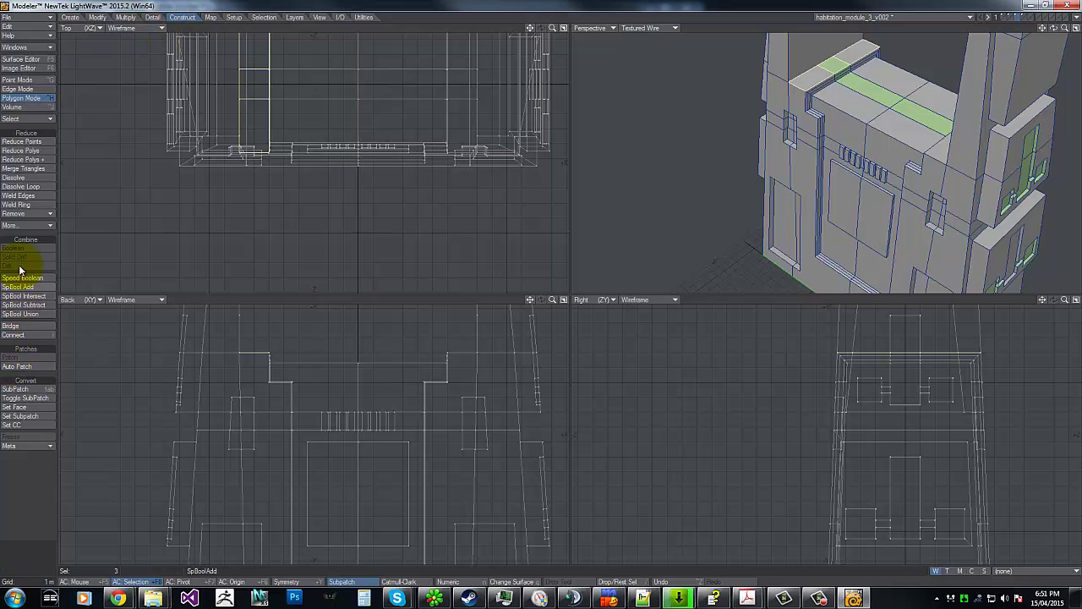
click(24, 226)
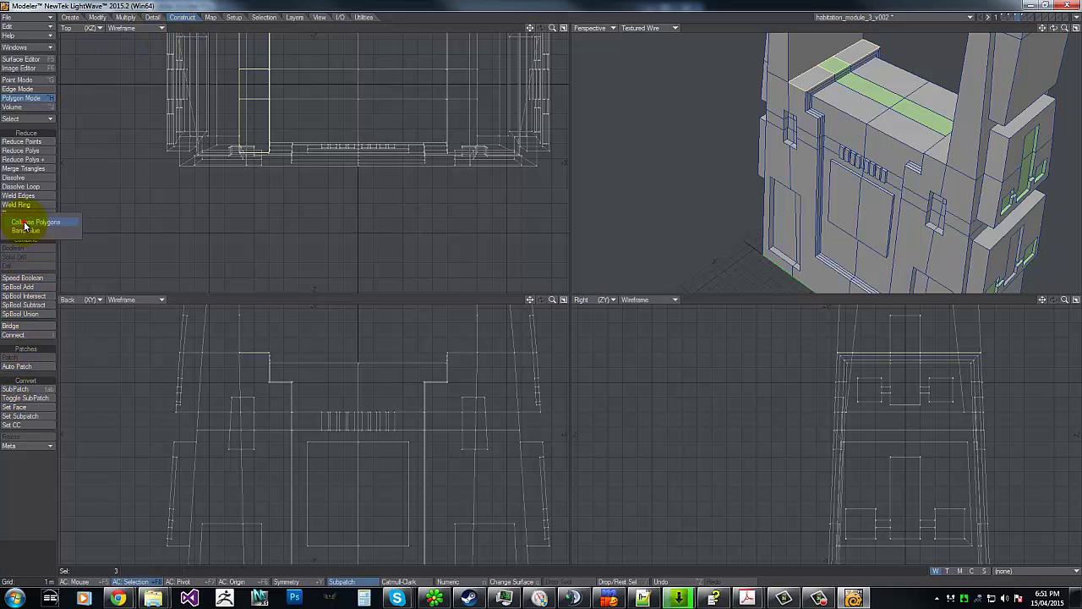
click(27, 230)
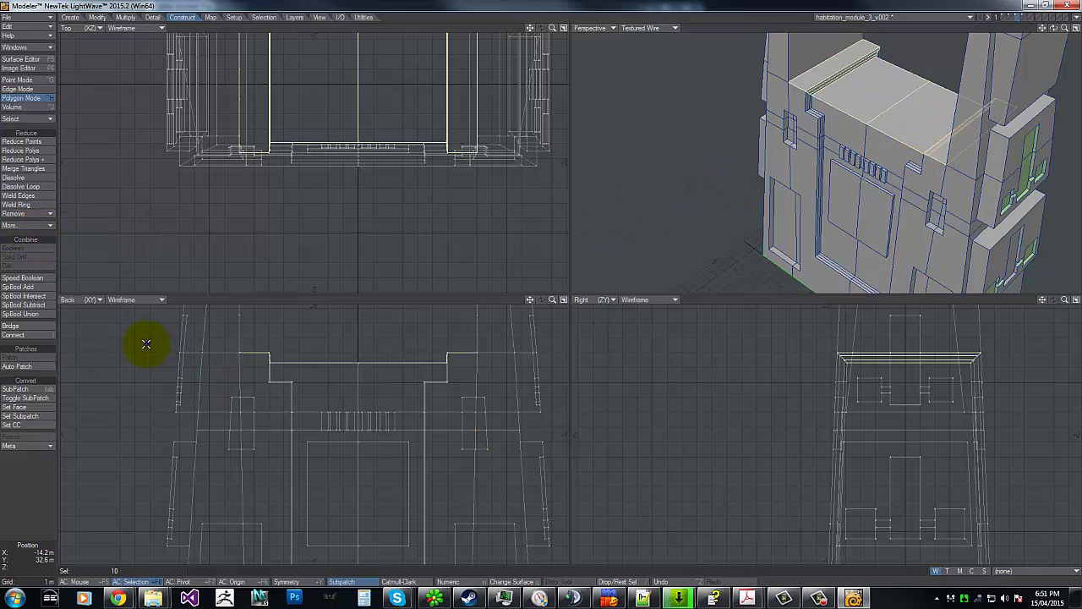
mouse_move(147, 342)
right_down()
mouse_move(234, 92)
mouse_move(254, 97)
right_up()
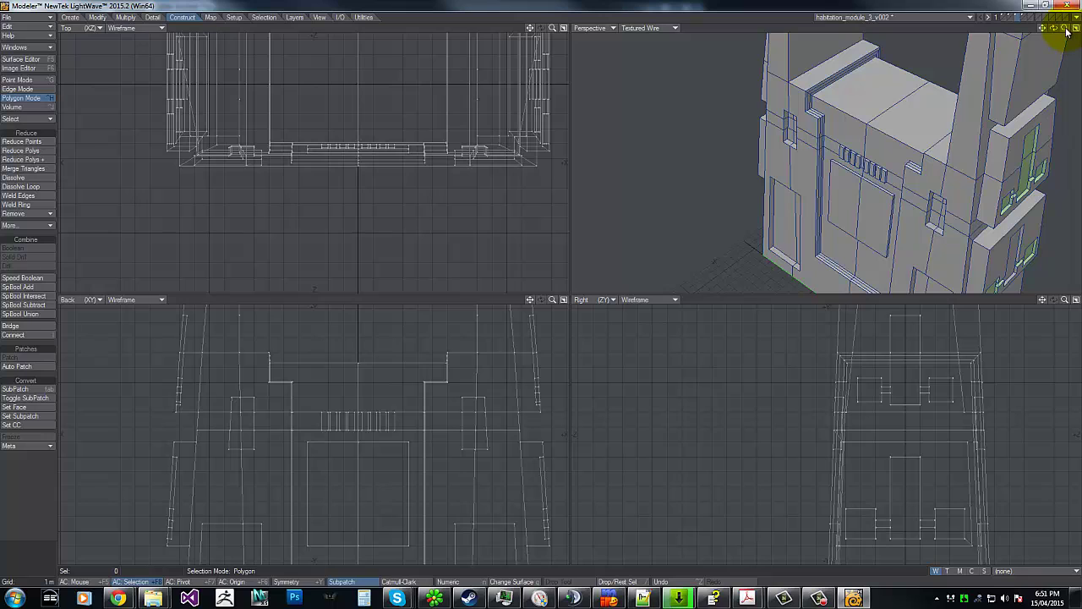
Delete the stray points left on the inner faces of both upright legs above the central connecting block.
drag(1061, 30, 541, 288)
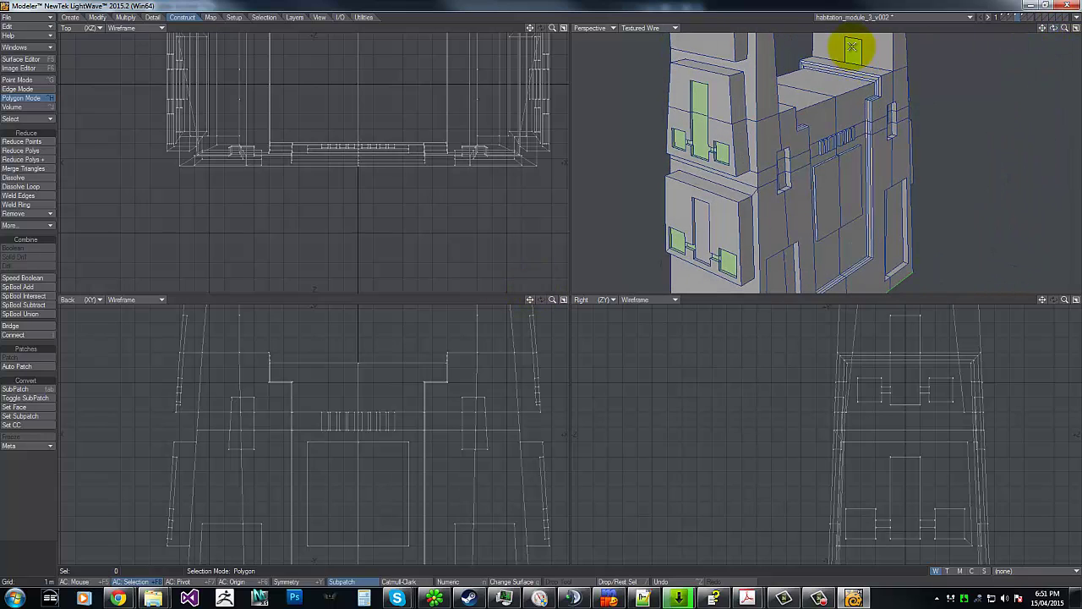
click(858, 48)
click(863, 49)
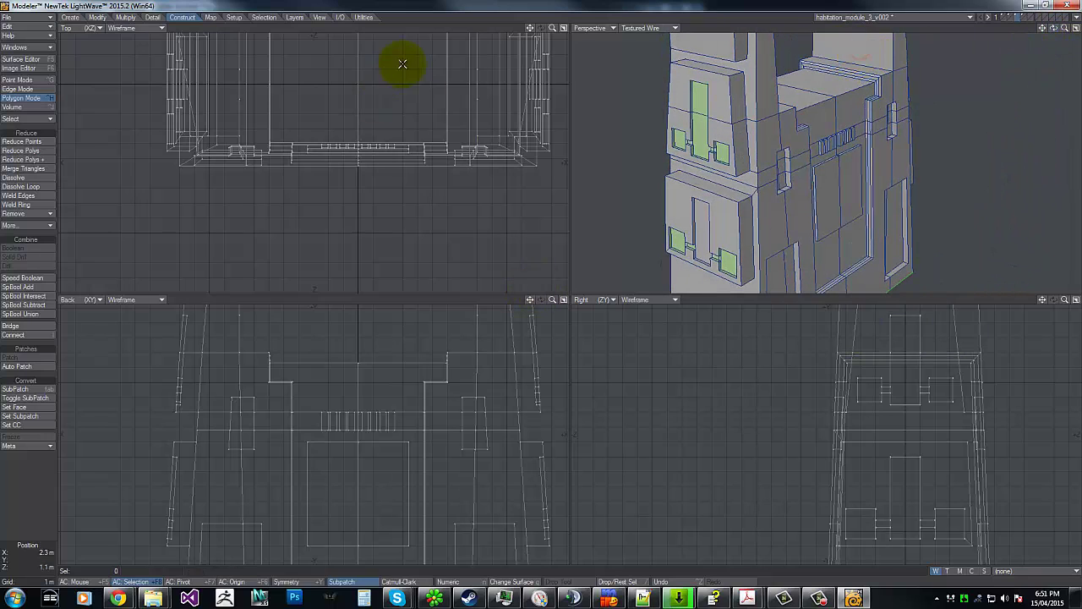
key(space)
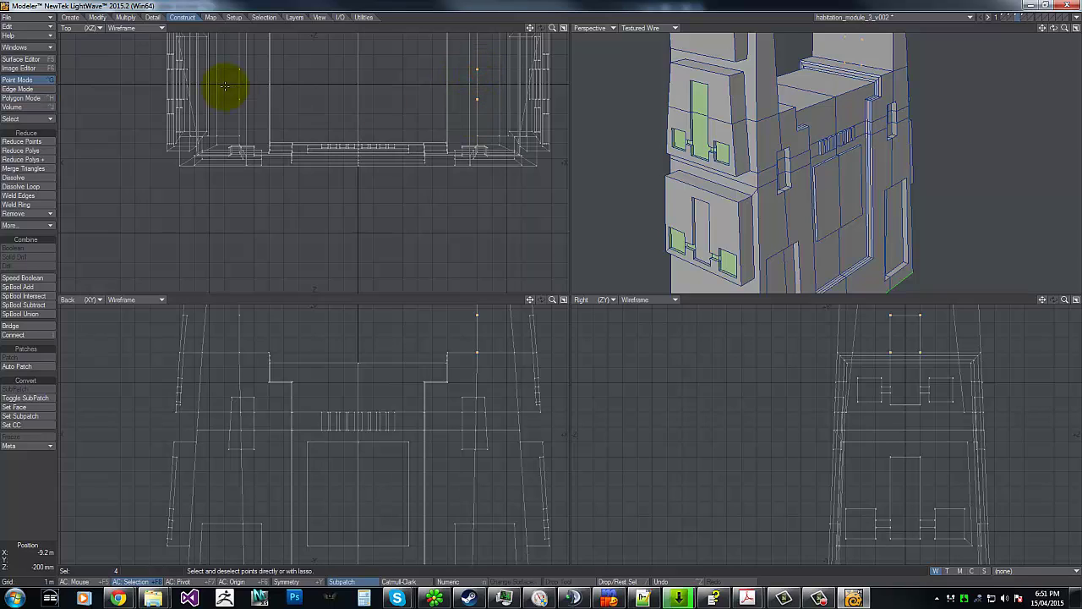
drag(238, 71, 241, 99)
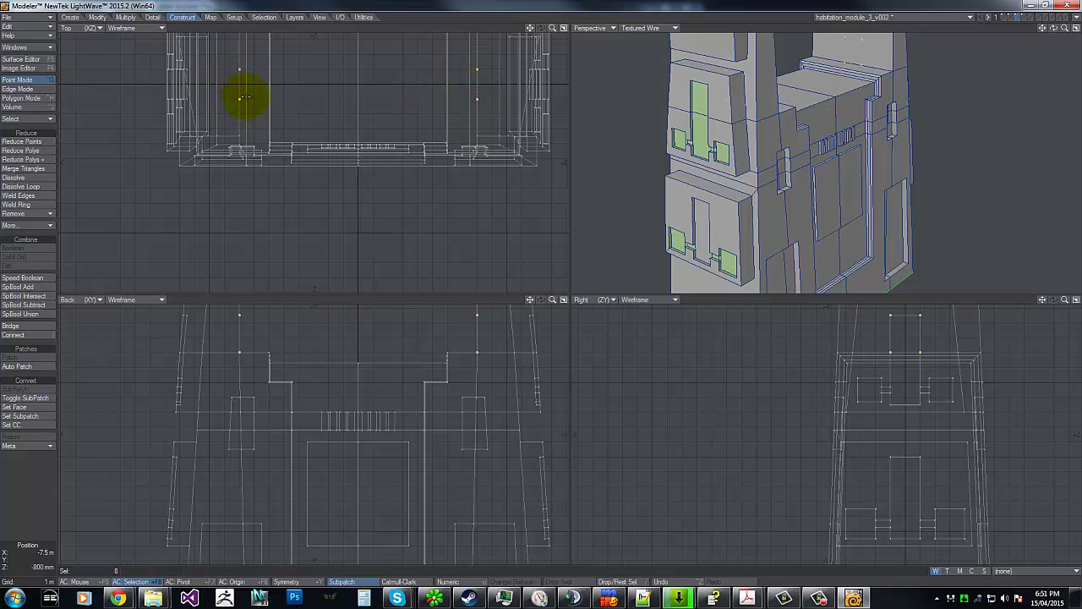
key(Delete)
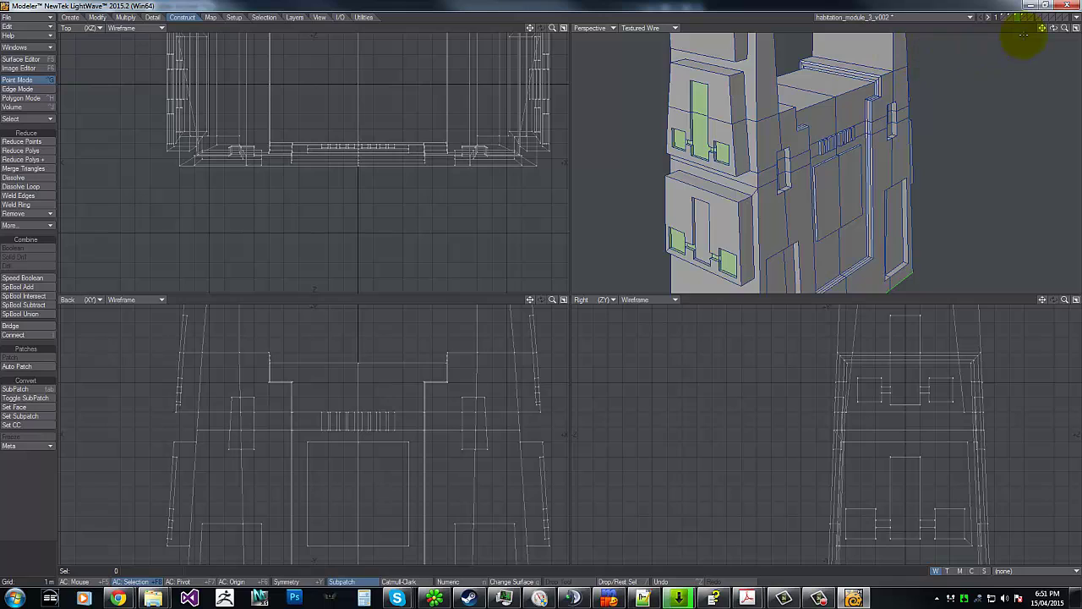
Inspect the tower's T-shaped side slots and overall shape, and compare them with the ship reference drawing on page 11 in Adobe Acrobat.
drag(1054, 28, 541, 285)
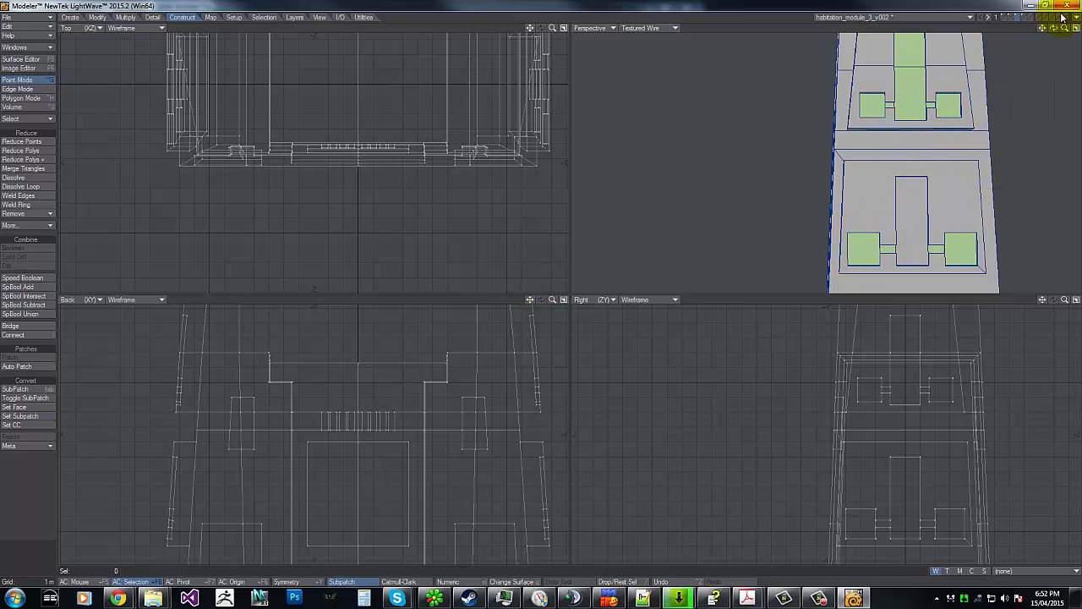
key(a)
drag(532, 290, 540, 281)
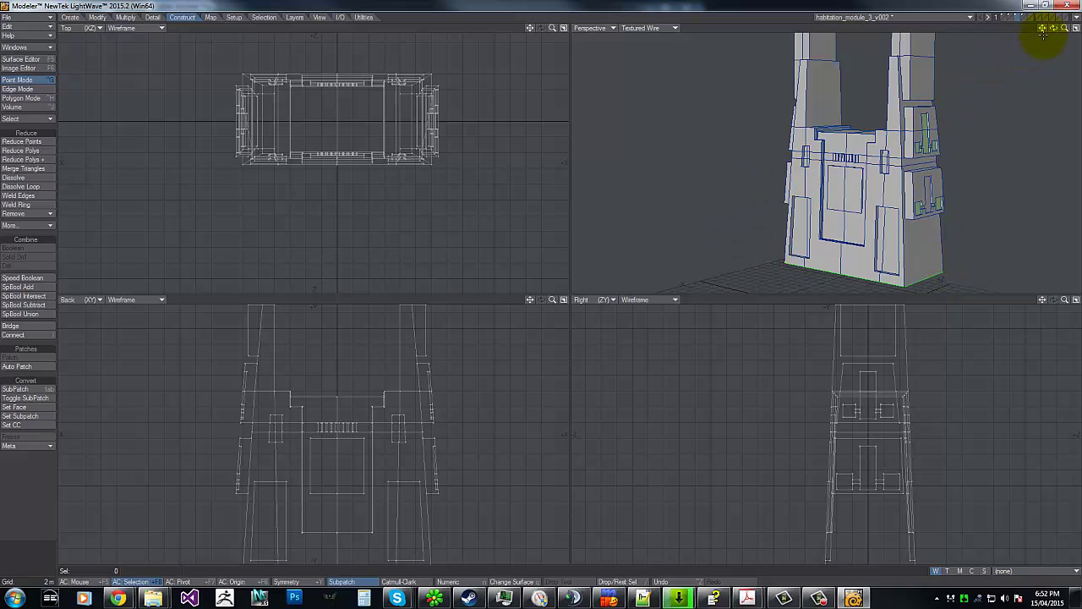
drag(1054, 28, 541, 293)
key(alt+Tab)
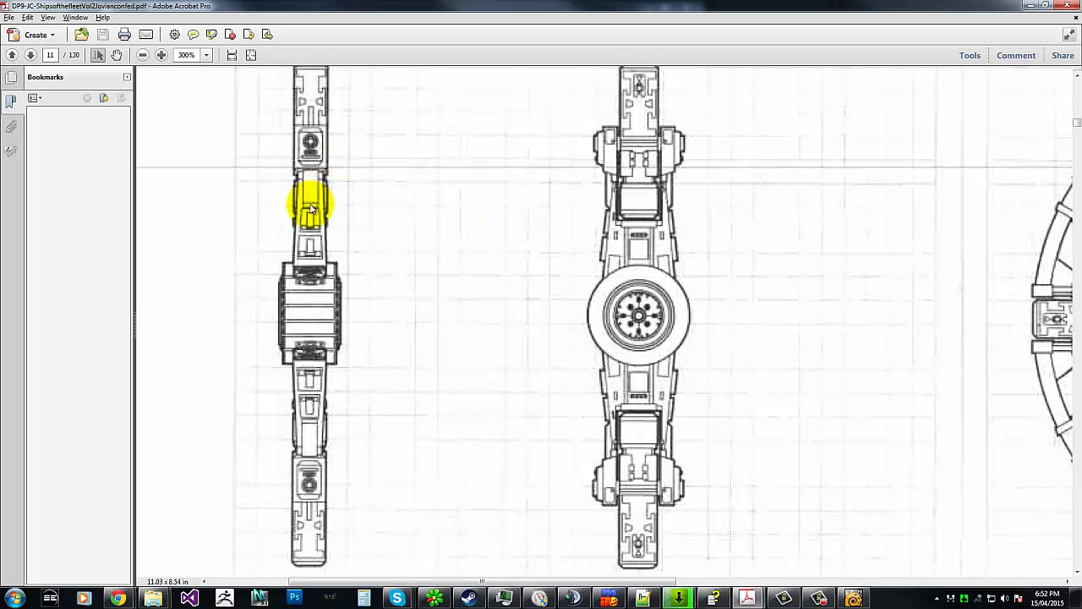
key(alt+Tab)
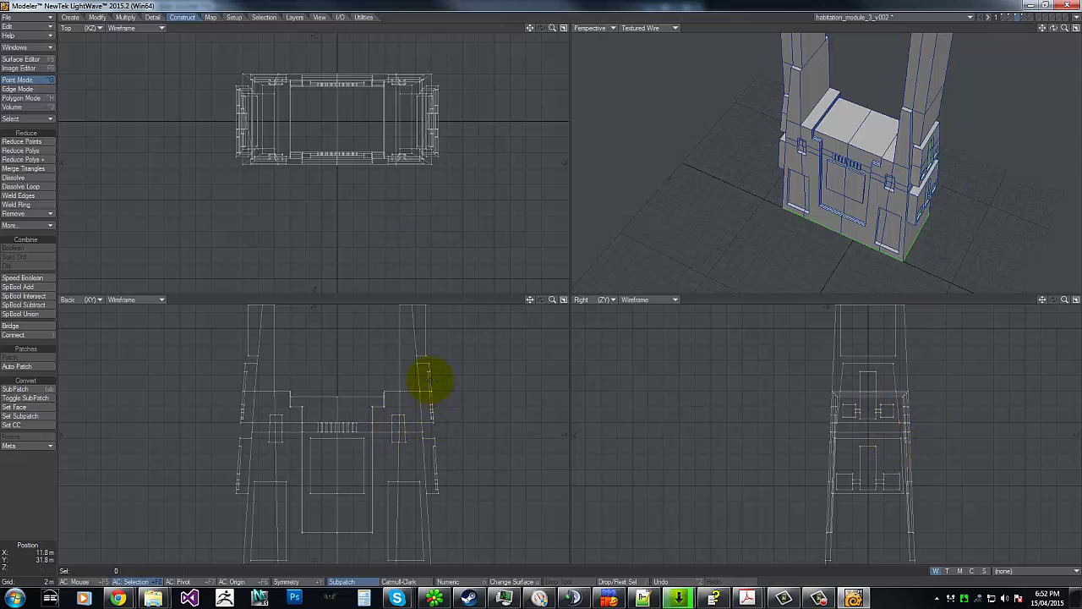
Select the bottom edge and the adjoining vertical side edge of the raised outer panel above the upper T-shaped slot.
key(g)
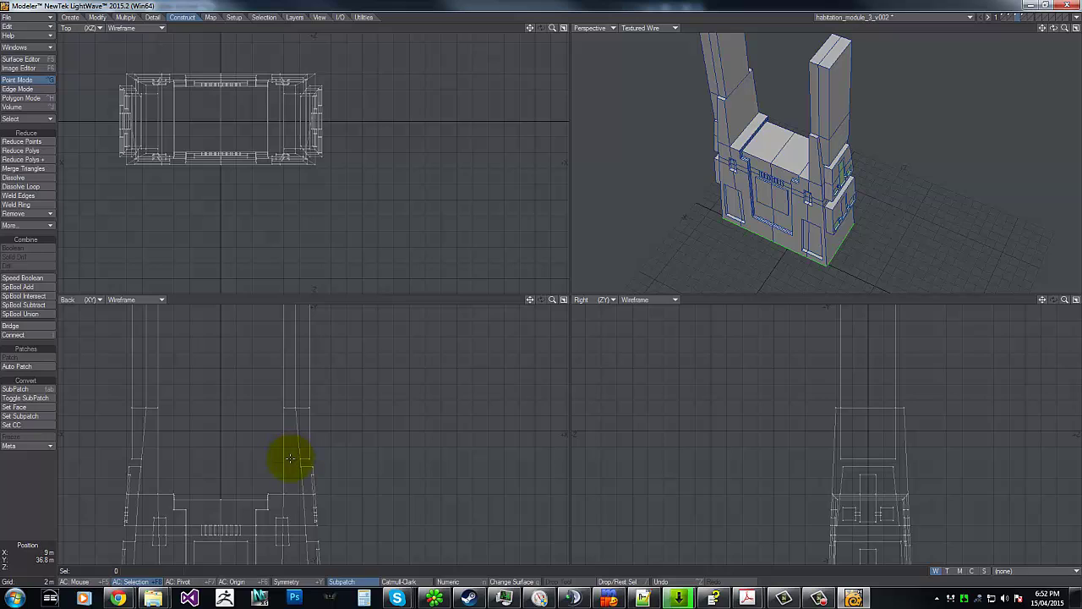
key(g)
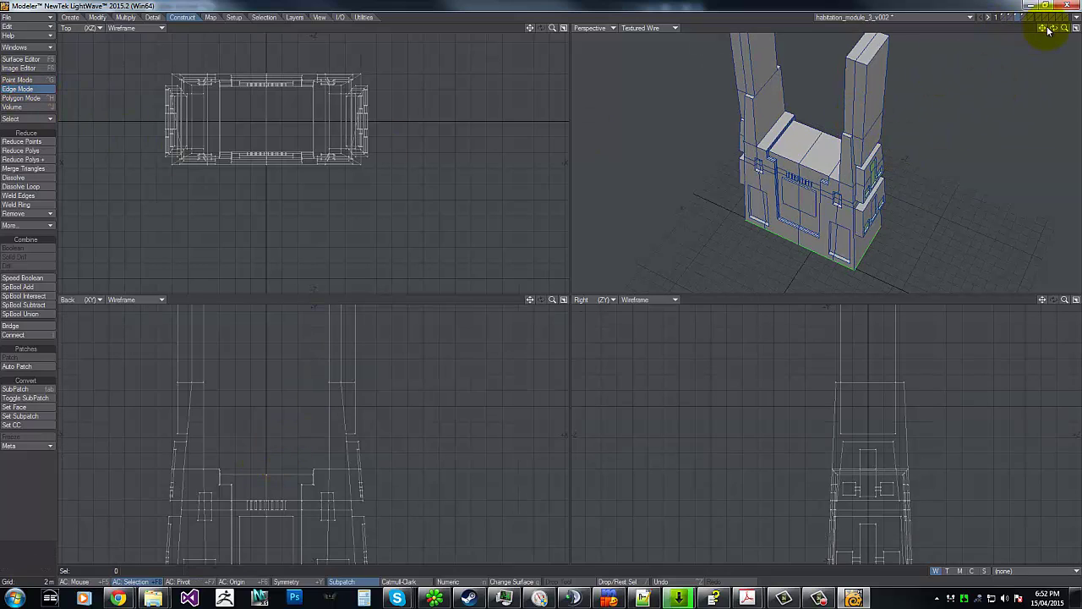
drag(1066, 30, 548, 290)
drag(1055, 29, 539, 290)
click(882, 154)
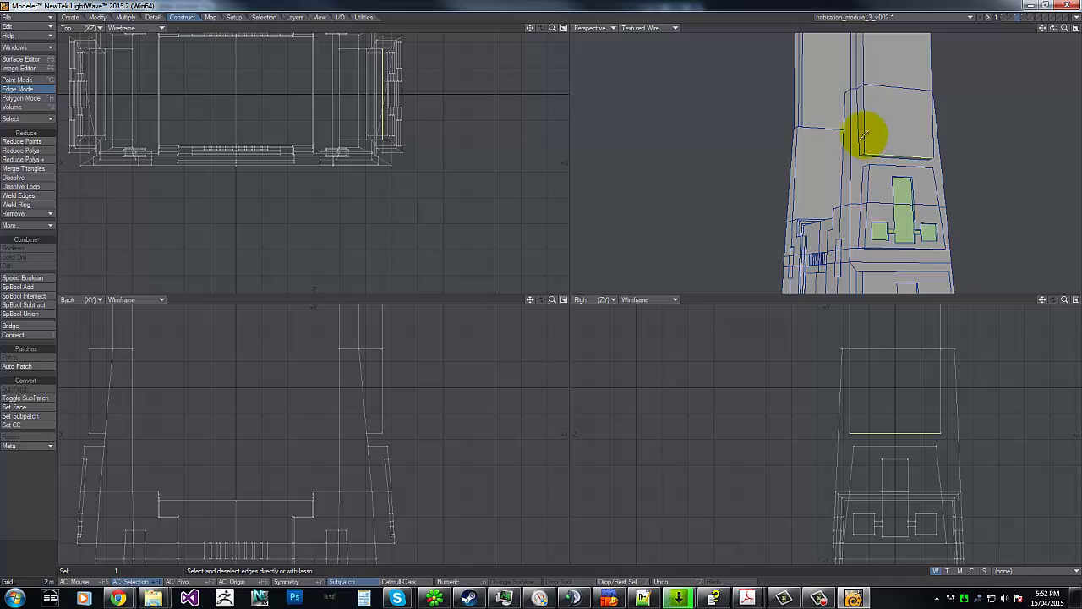
click(862, 136)
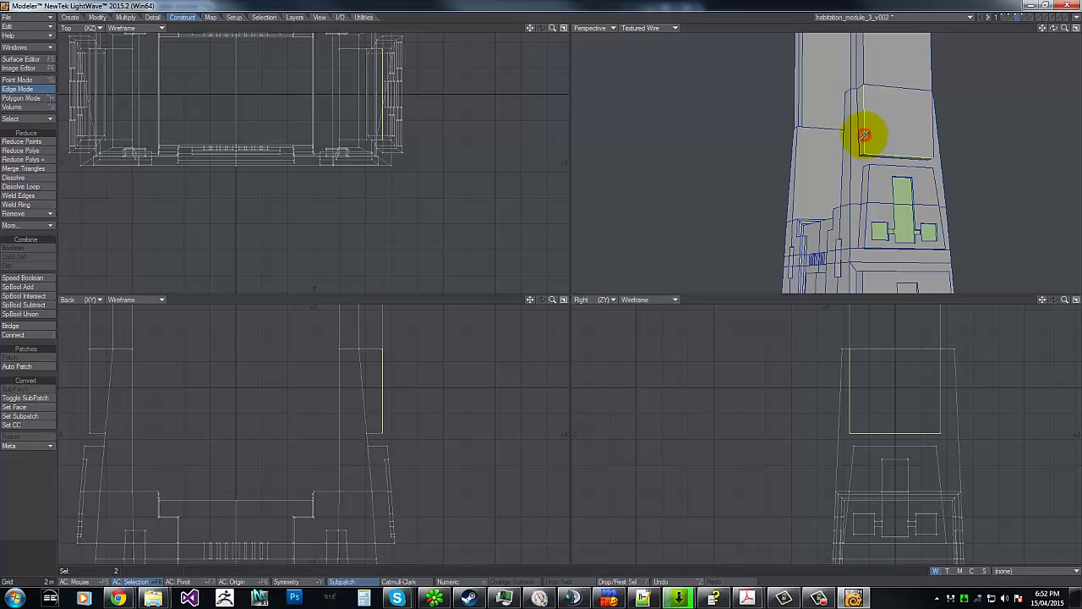
Clear the edge selection, turn on Symmetry and select the bottom and vertical outline edges of the towers' outer overhanging panels.
click(931, 129)
mouse_move(360, 347)
right_down()
mouse_move(638, 413)
mouse_move(293, 296)
right_up()
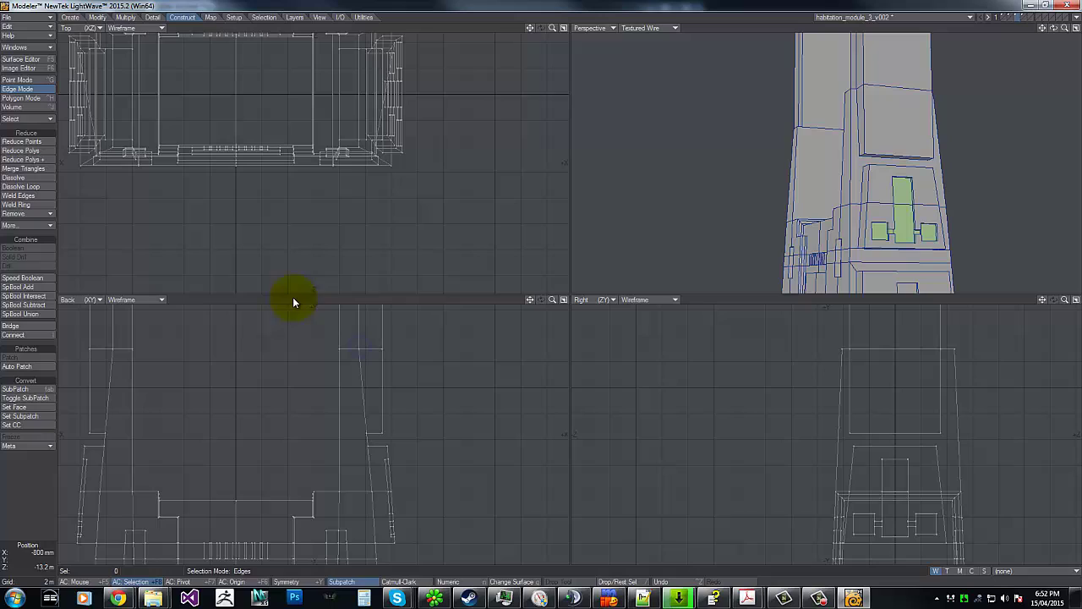
key(shift+y)
click(904, 153)
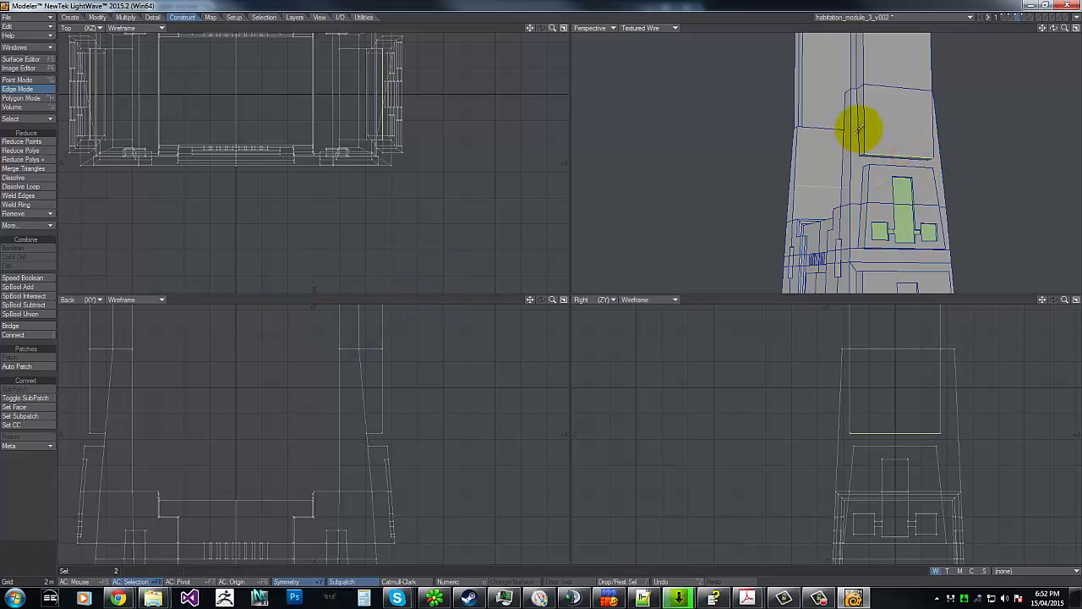
click(866, 123)
key(ctrl+l)
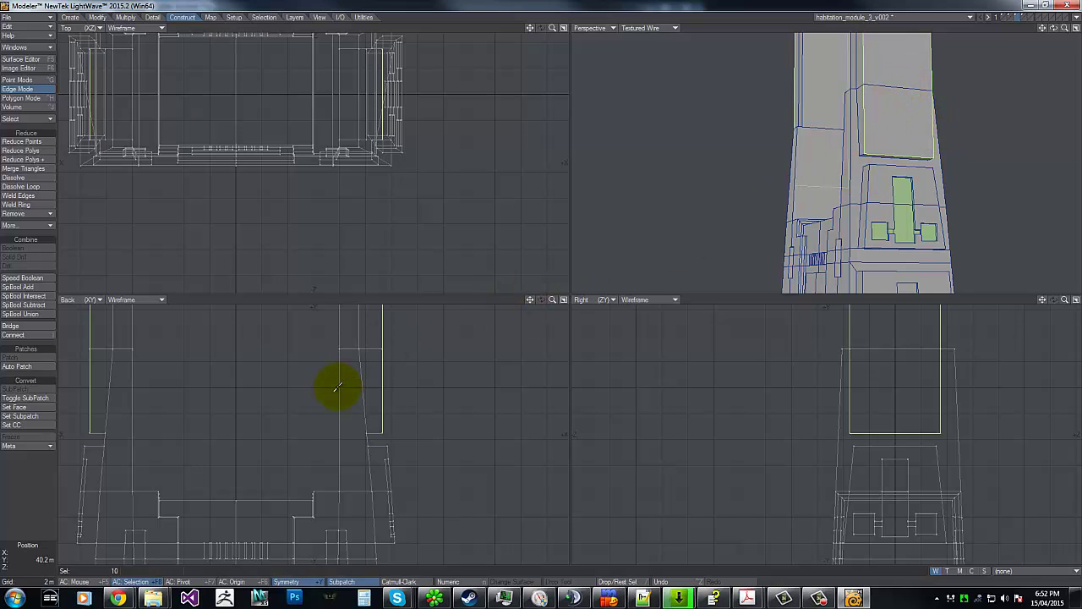
Check the ship drawing in Adobe Acrobat Pro, return to Modeler and add the towers' top outline and inner vertical edges to the selection.
key(alt+Tab)
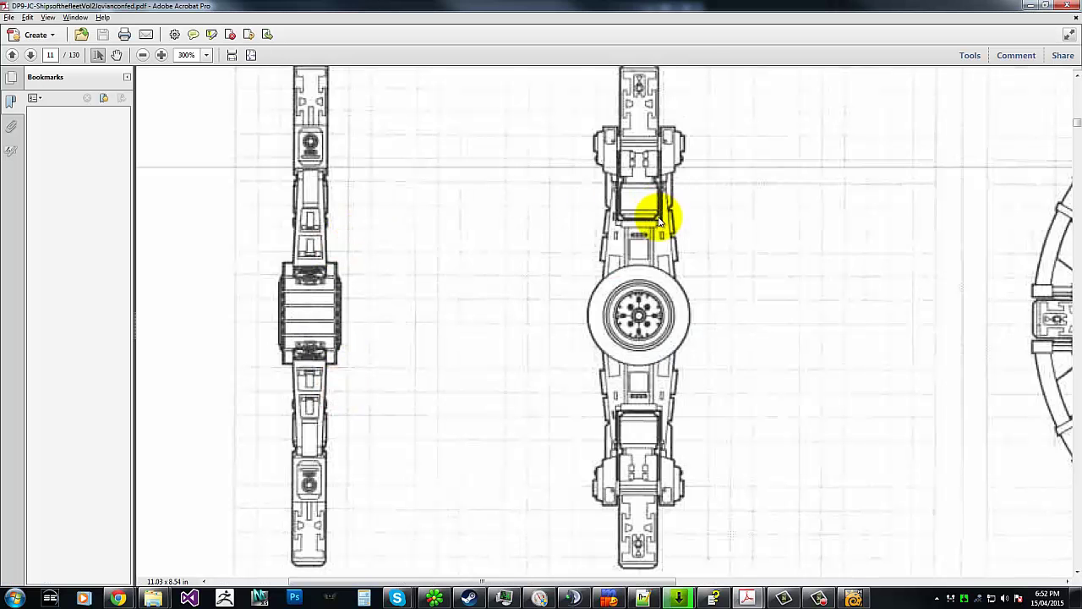
key(alt+Tab)
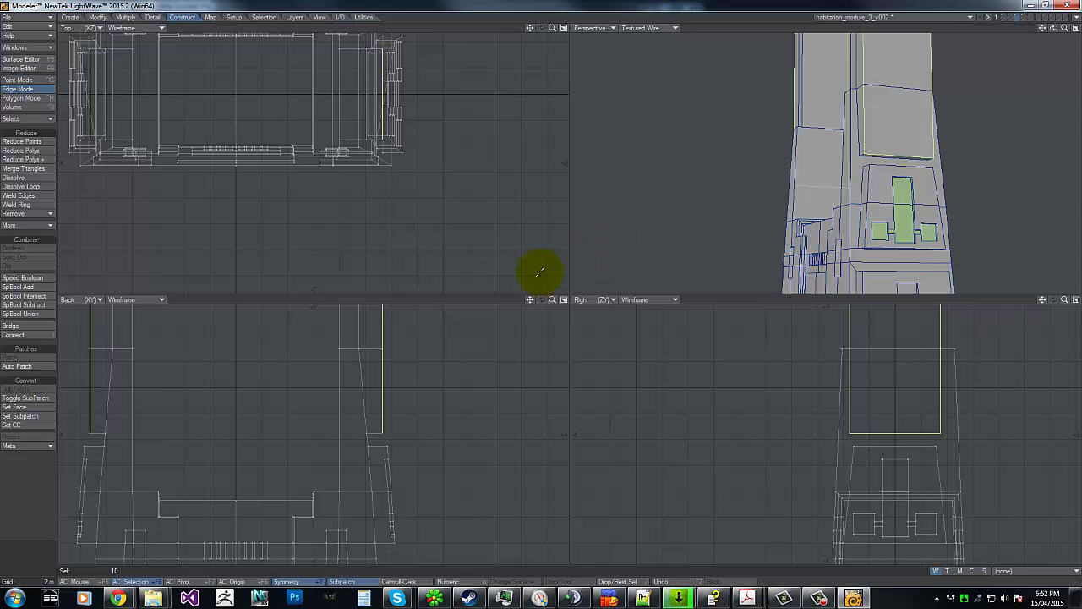
key(g)
key(g)
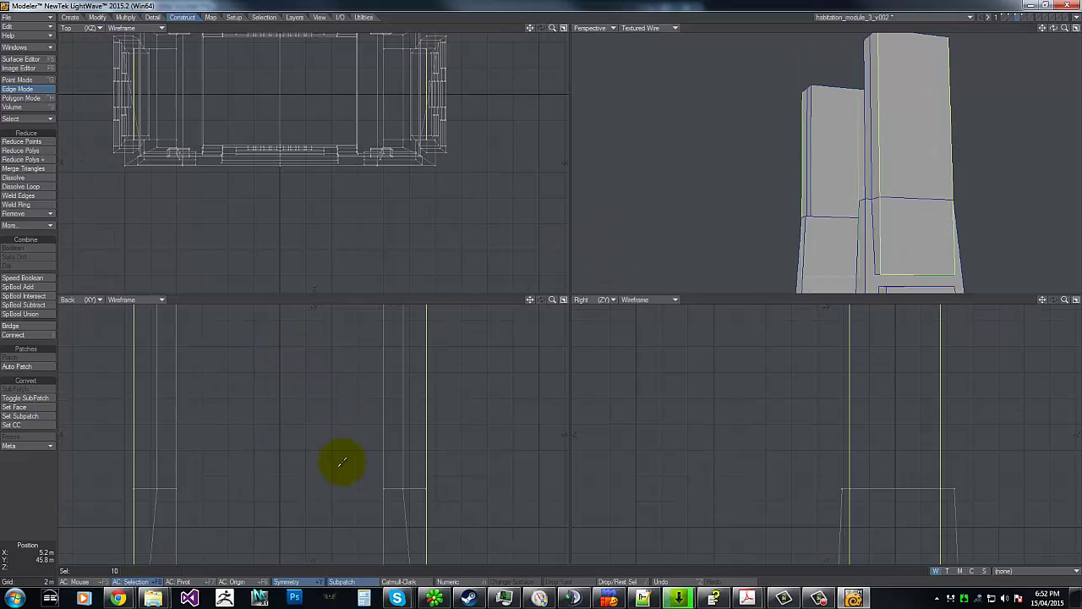
key(g)
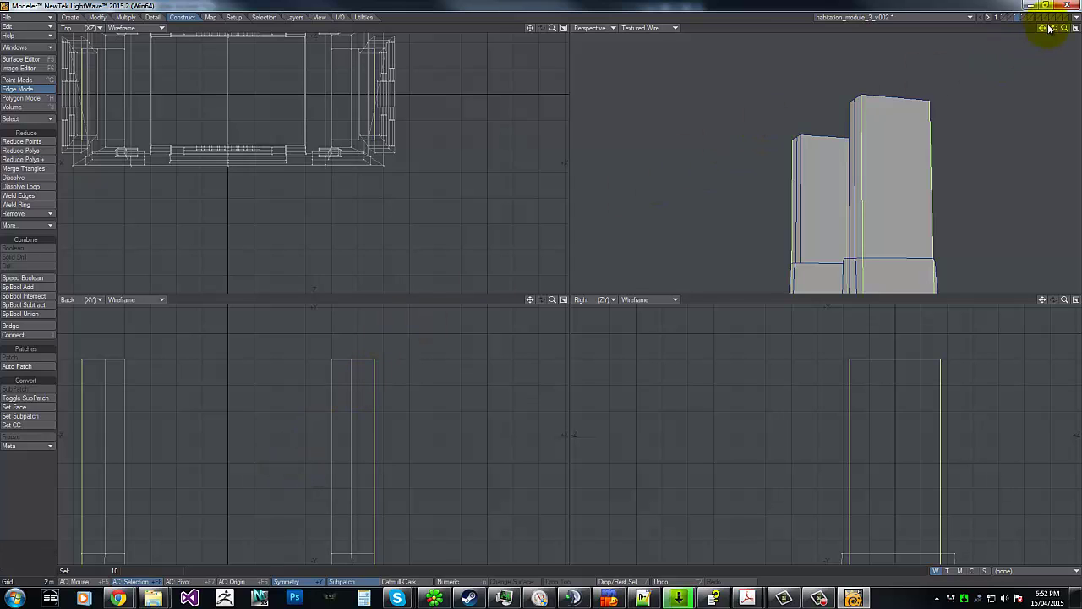
drag(1050, 29, 884, 80)
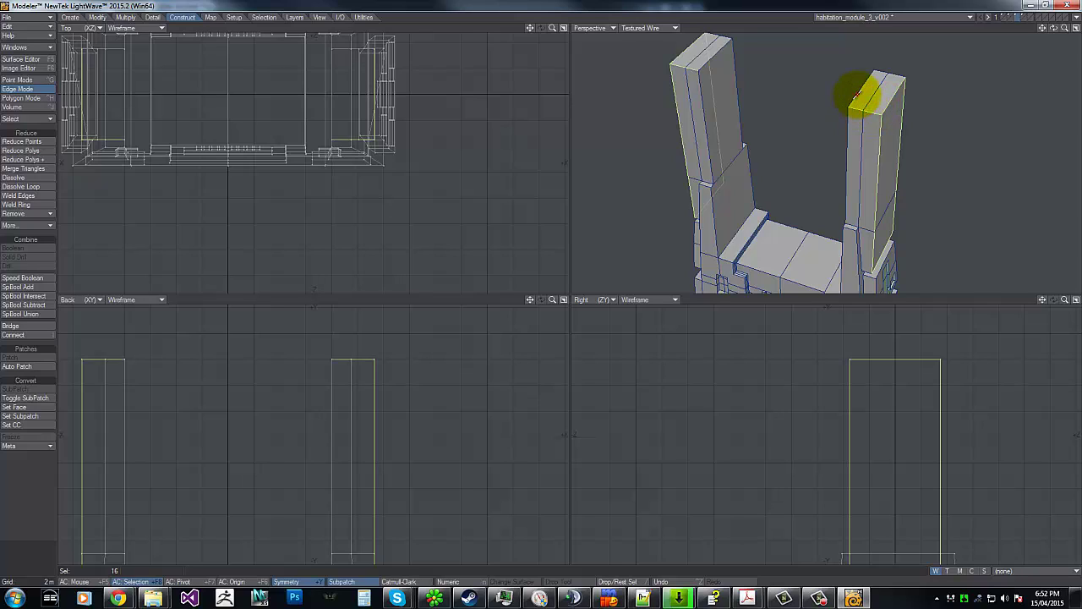
click(857, 94)
click(896, 75)
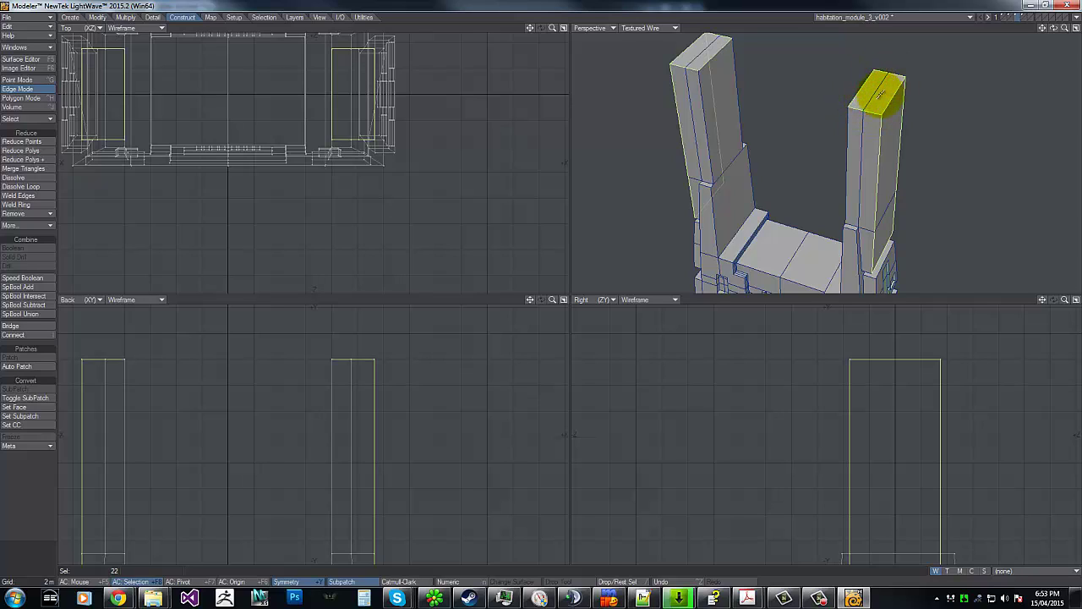
click(848, 141)
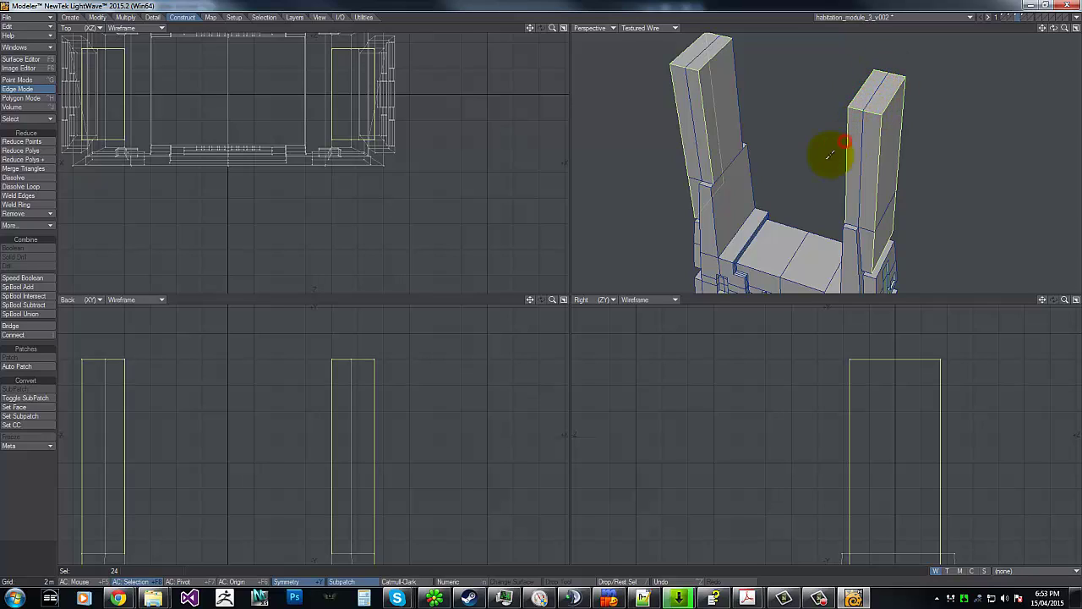
Add the far tower's remaining inner vertical edge and the outline edges of the sloped shoulders beneath the towers to the selection.
click(738, 95)
click(708, 184)
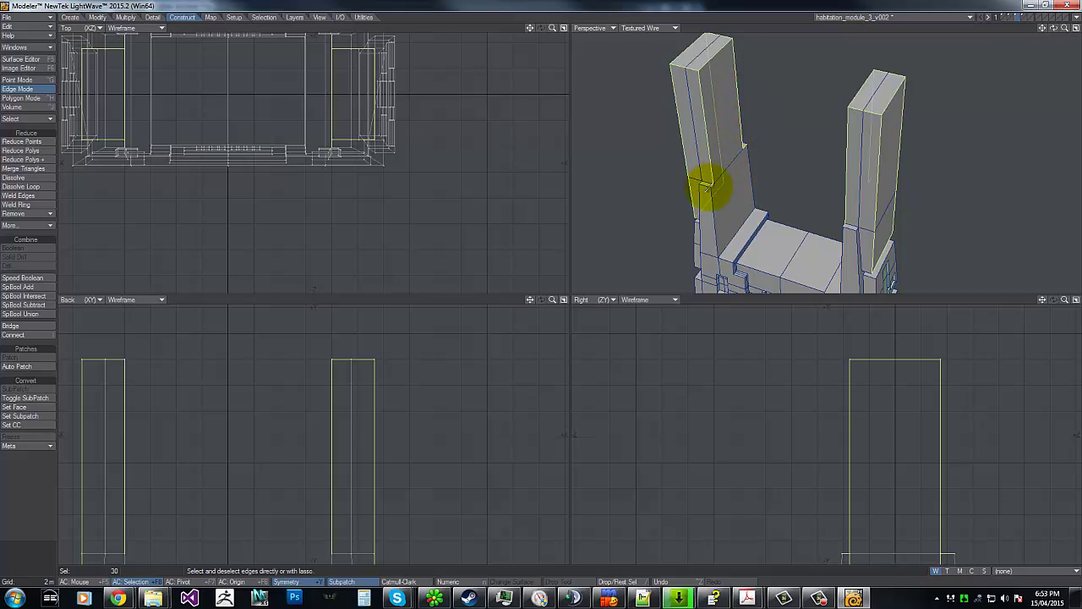
click(710, 193)
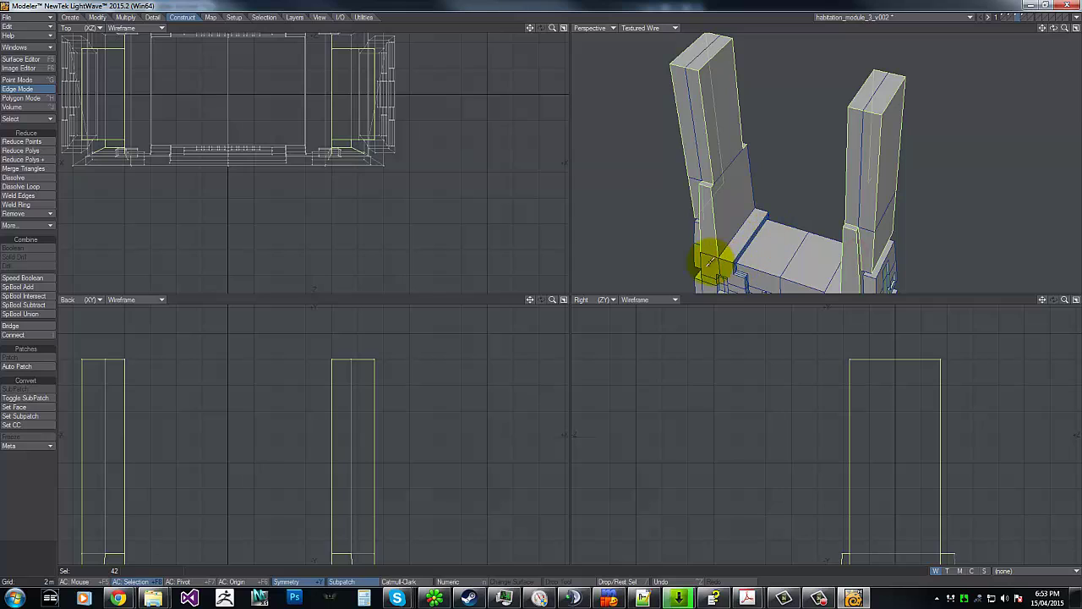
click(729, 242)
click(751, 182)
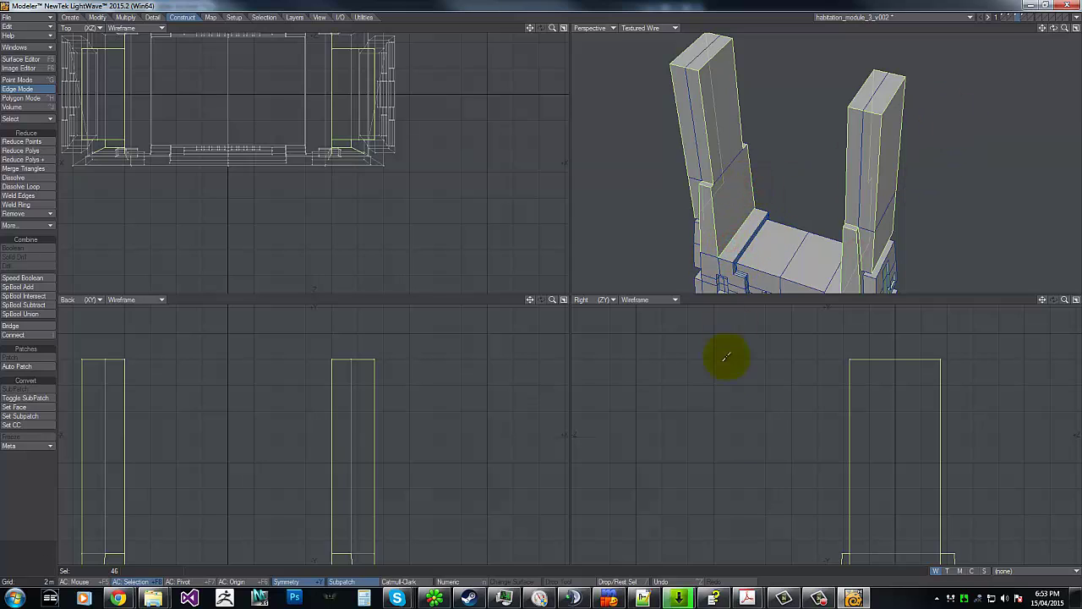
Add the lower edges of the overhanging panels and the remaining top and corner edges of the tower shoulders to the selection.
key(g)
key(g)
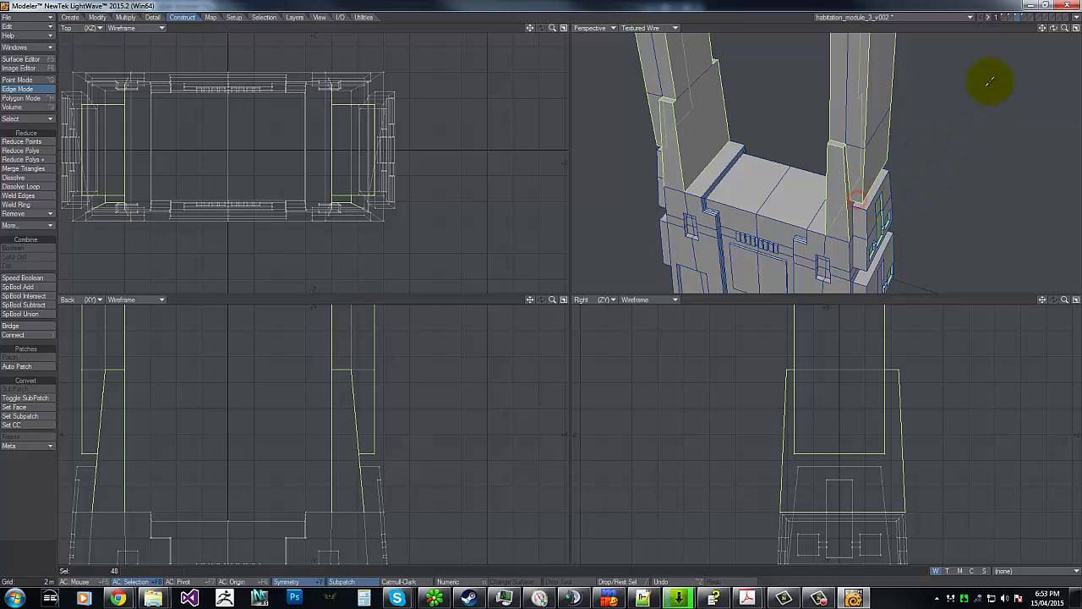
drag(1054, 28, 1032, 38)
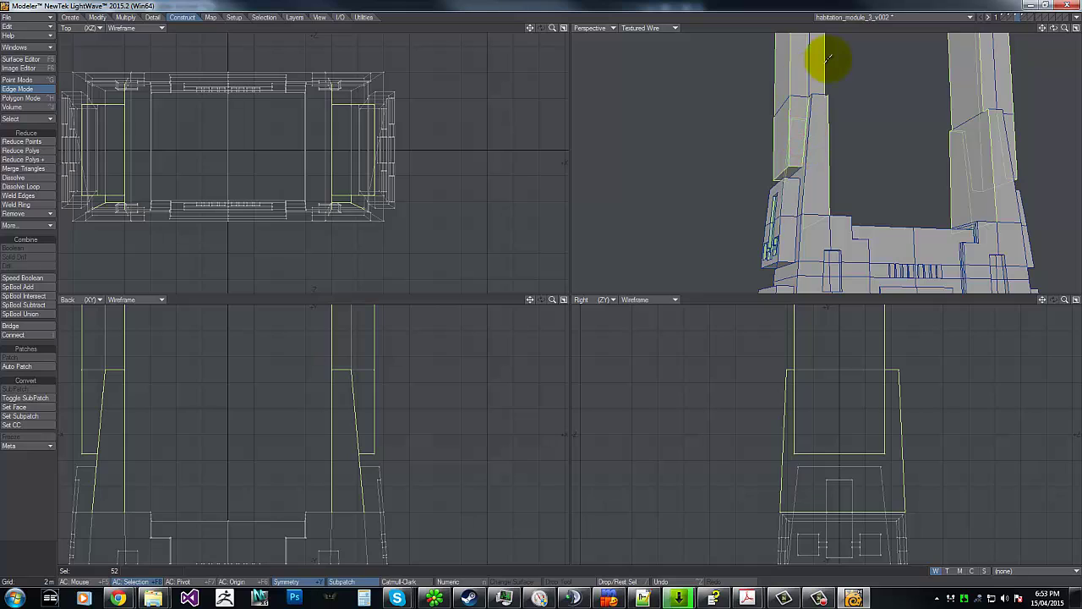
drag(1054, 29, 798, 141)
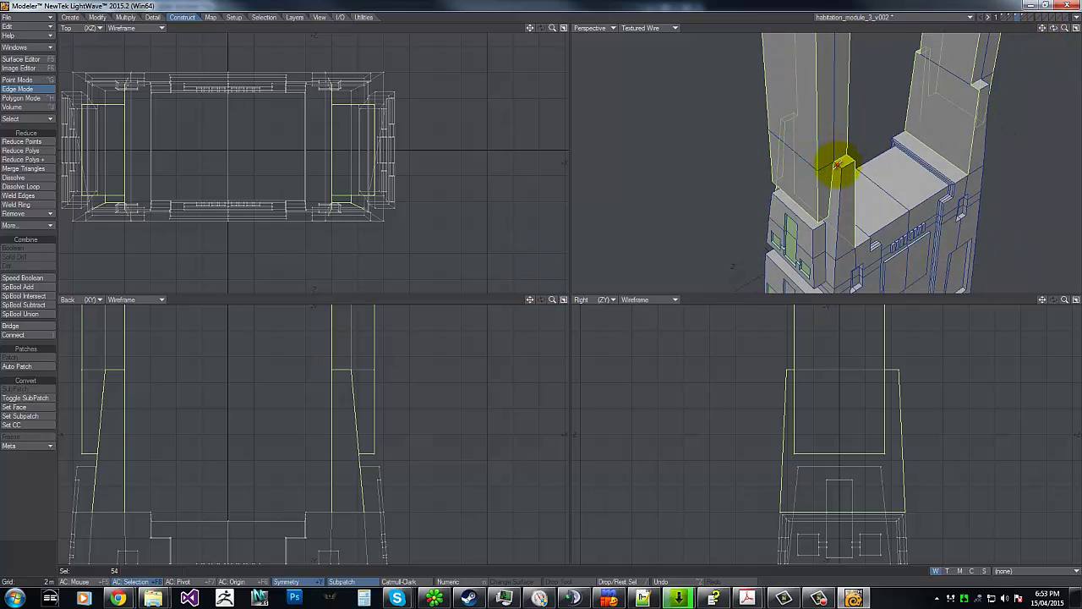
drag(840, 163, 840, 182)
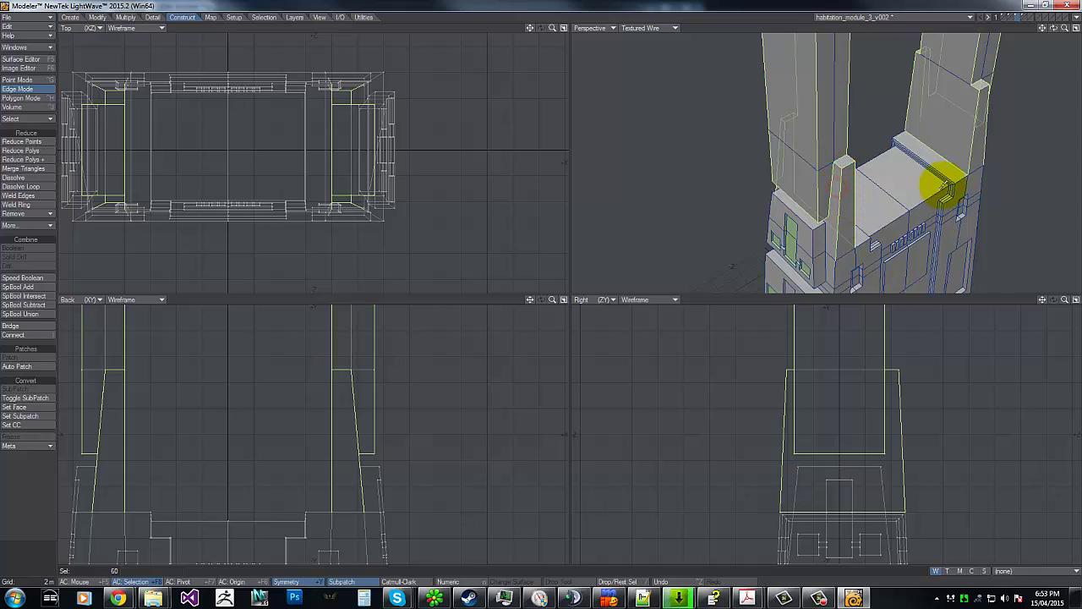
Add the edges of the raised end ledges and the long edges of the deck between the two towers to the selection.
click(862, 243)
drag(953, 177, 939, 172)
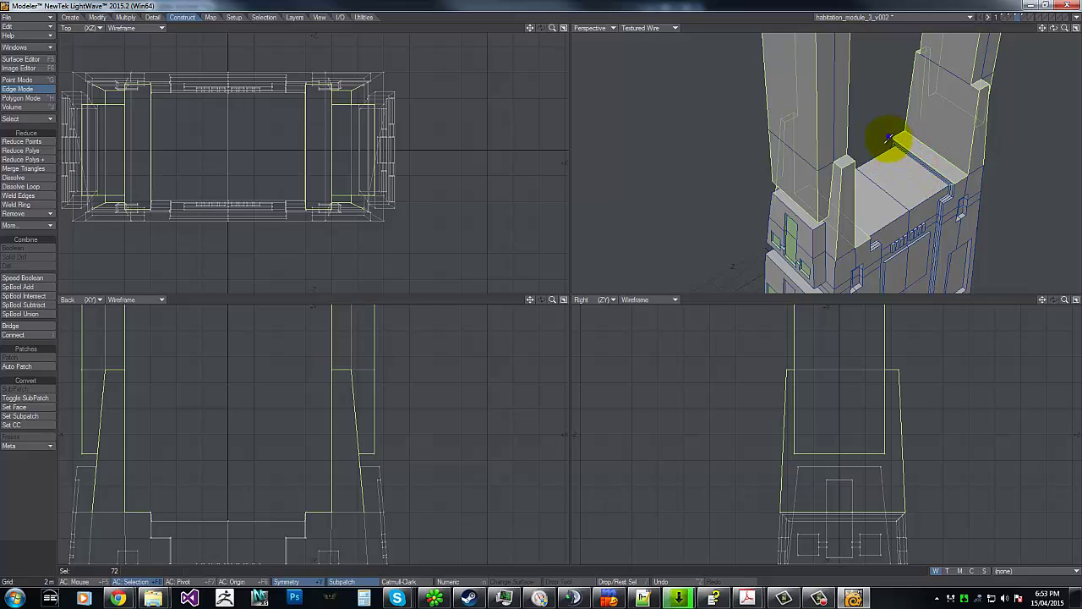
drag(891, 116, 907, 157)
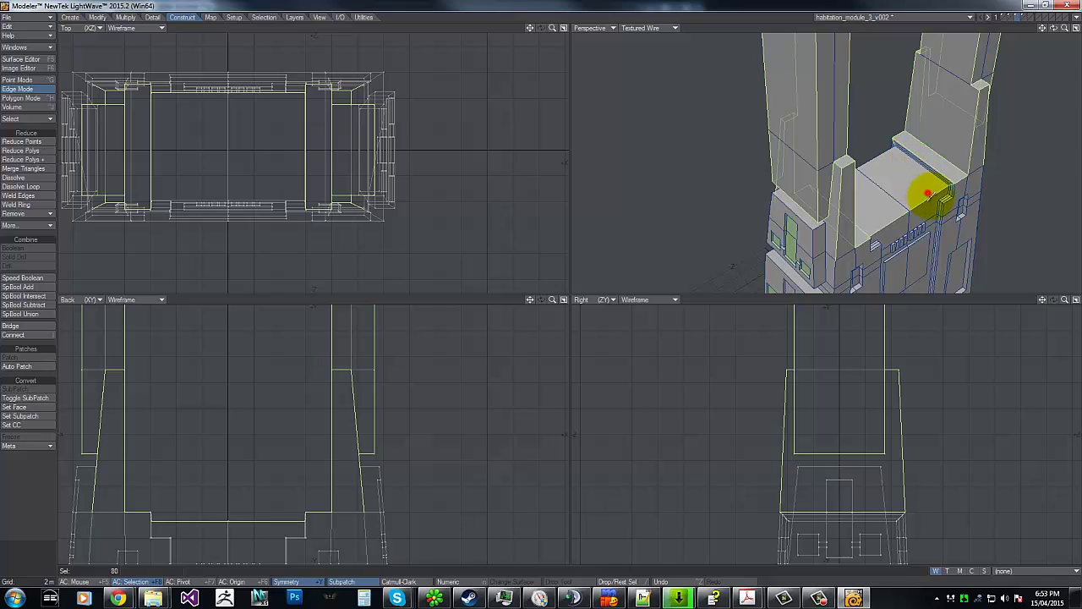
drag(927, 194, 888, 224)
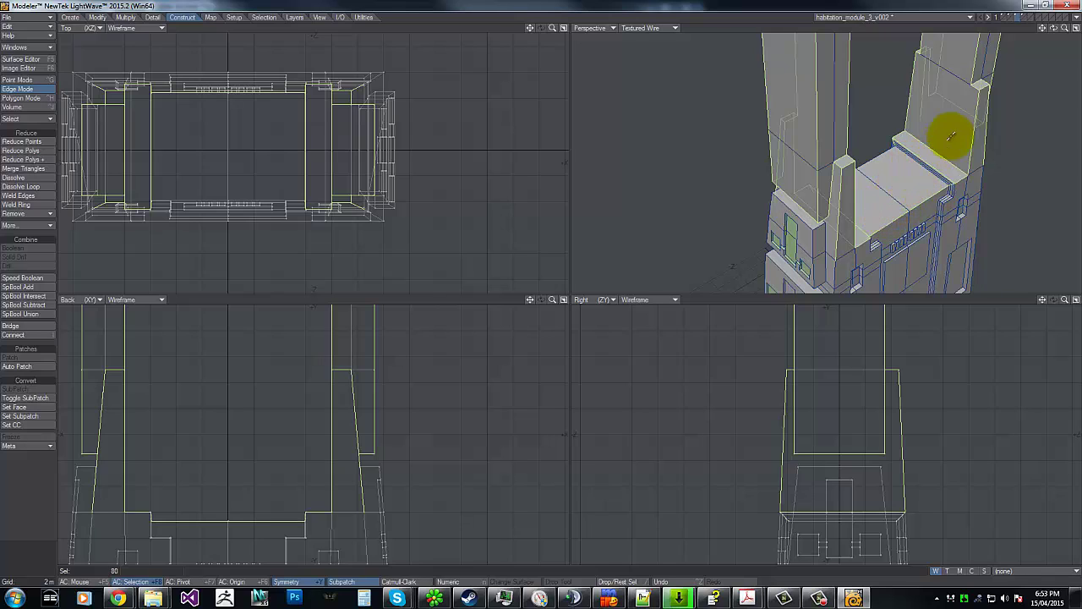
drag(1054, 28, 529, 300)
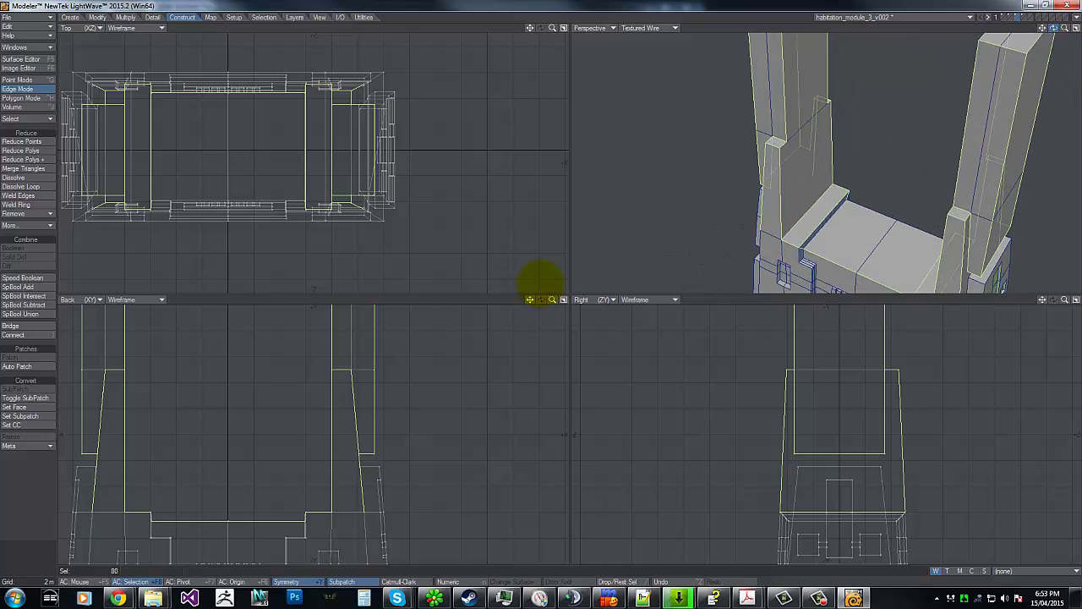
click(889, 193)
Add the outline edges of the upper protruding side boxes below the tower panels to the selection.
drag(1053, 28, 865, 96)
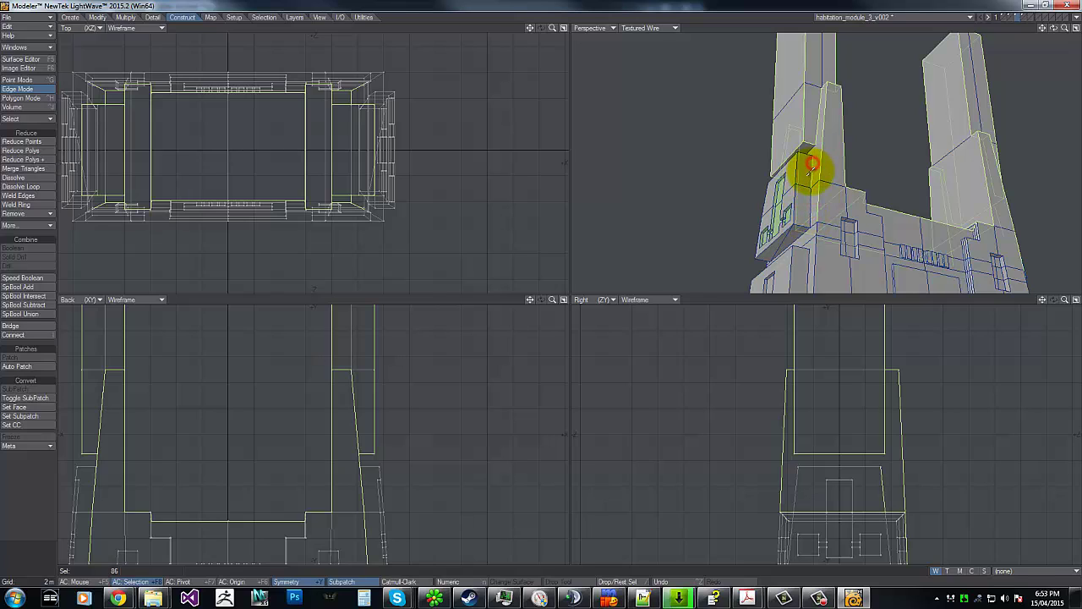
click(799, 169)
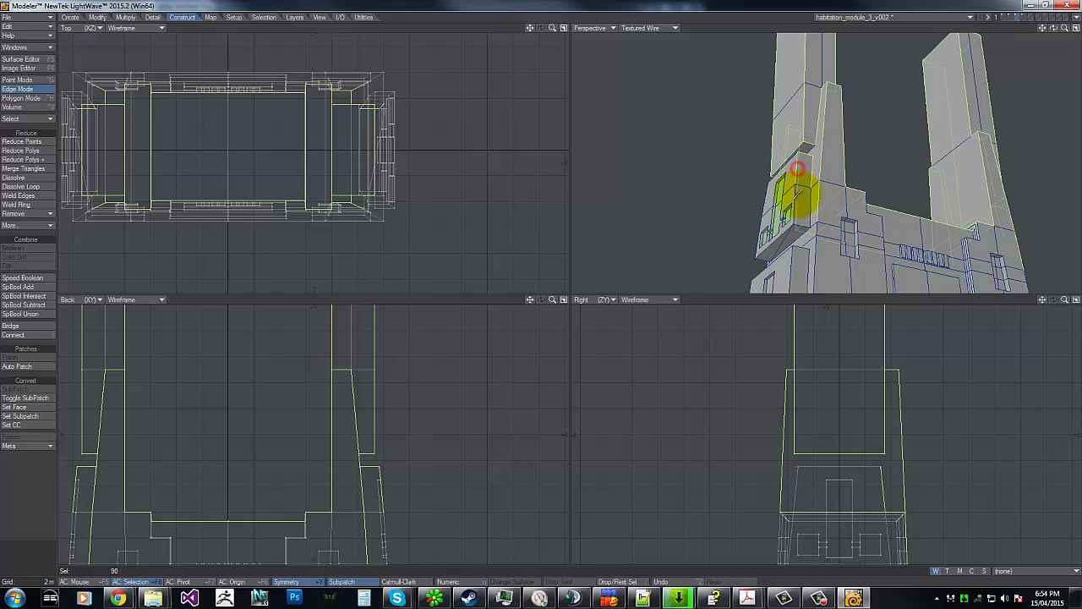
click(785, 241)
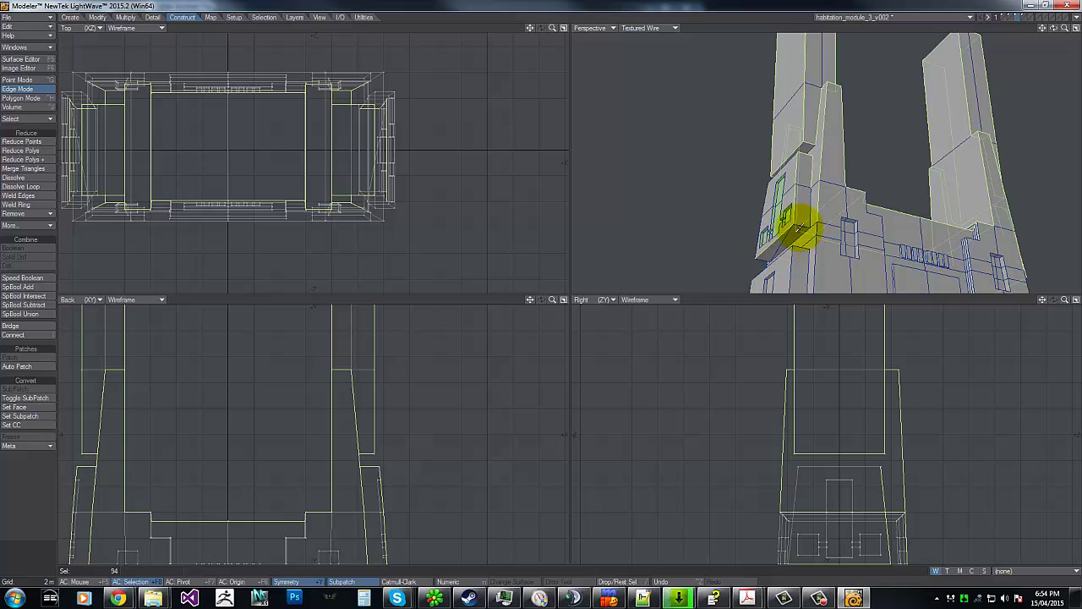
drag(1053, 32, 901, 216)
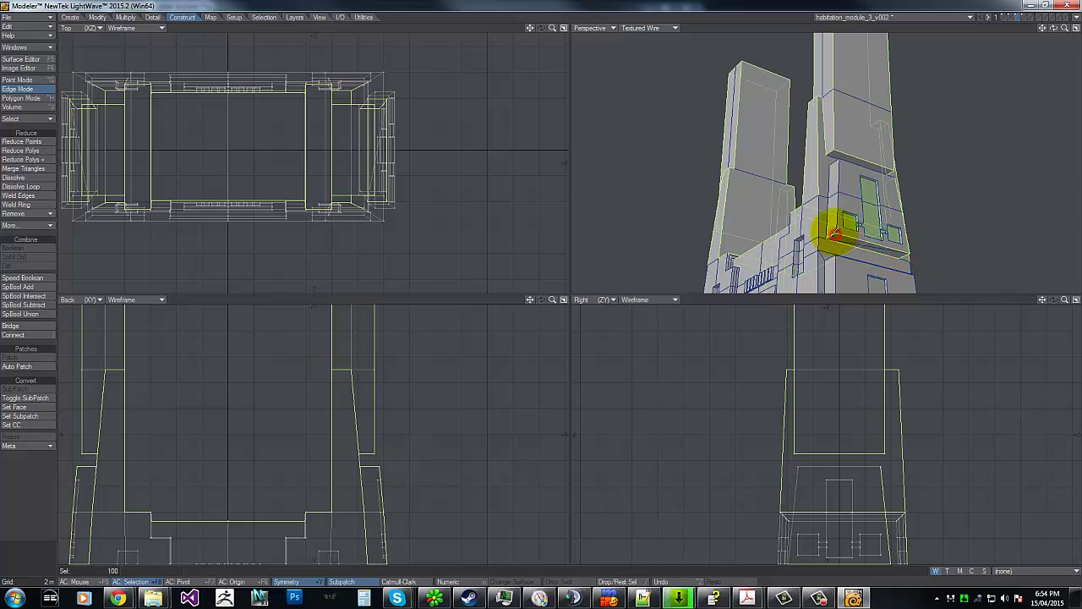
click(829, 216)
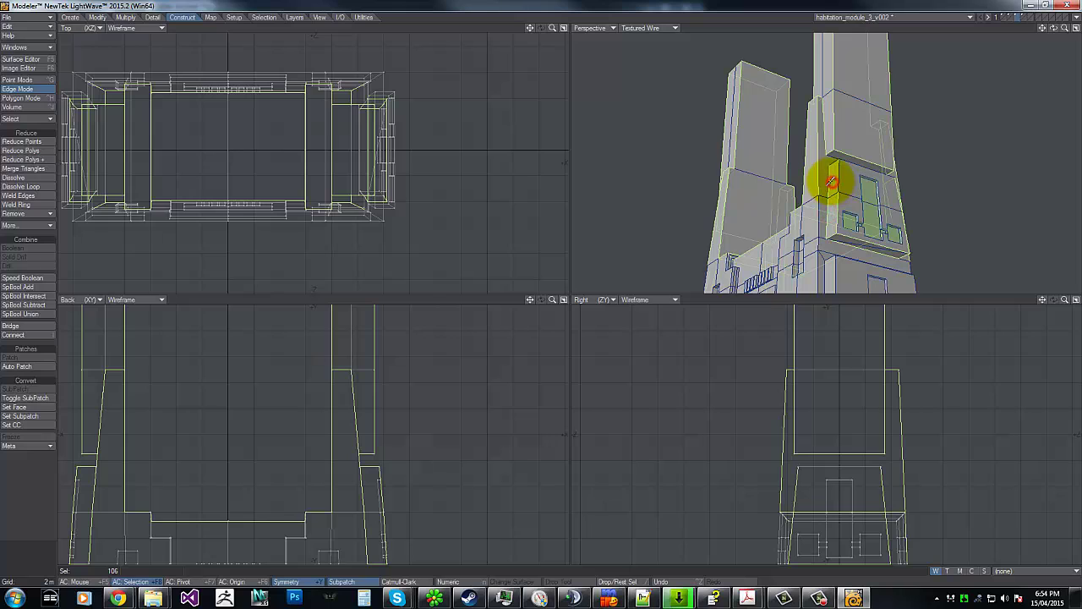
click(840, 177)
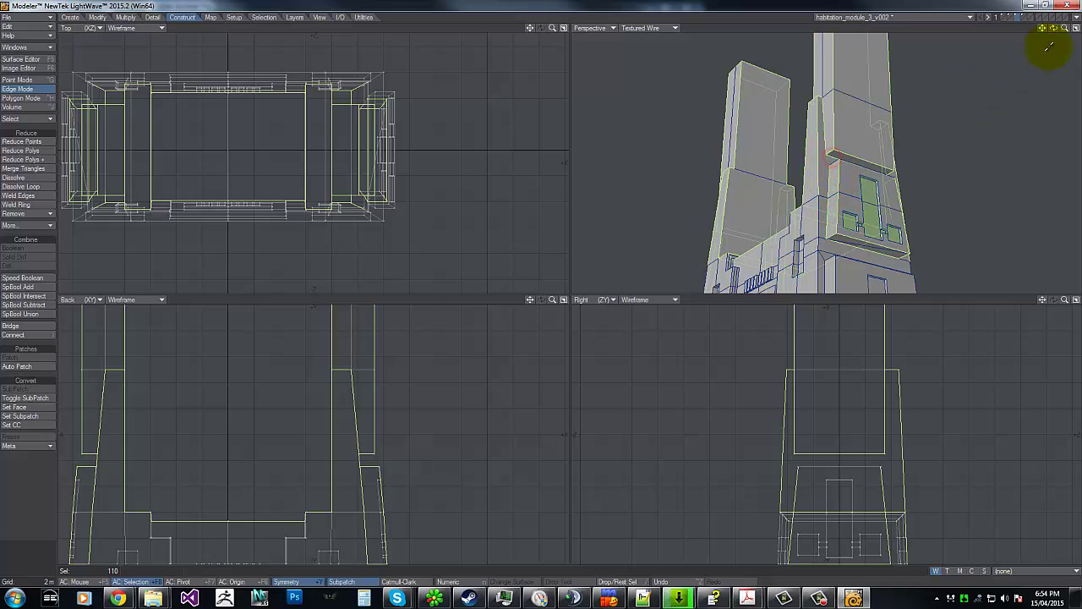
mouse_move(1059, 29)
mouse_down()
mouse_move(537, 283)
mouse_move(913, 109)
mouse_move(859, 195)
mouse_up()
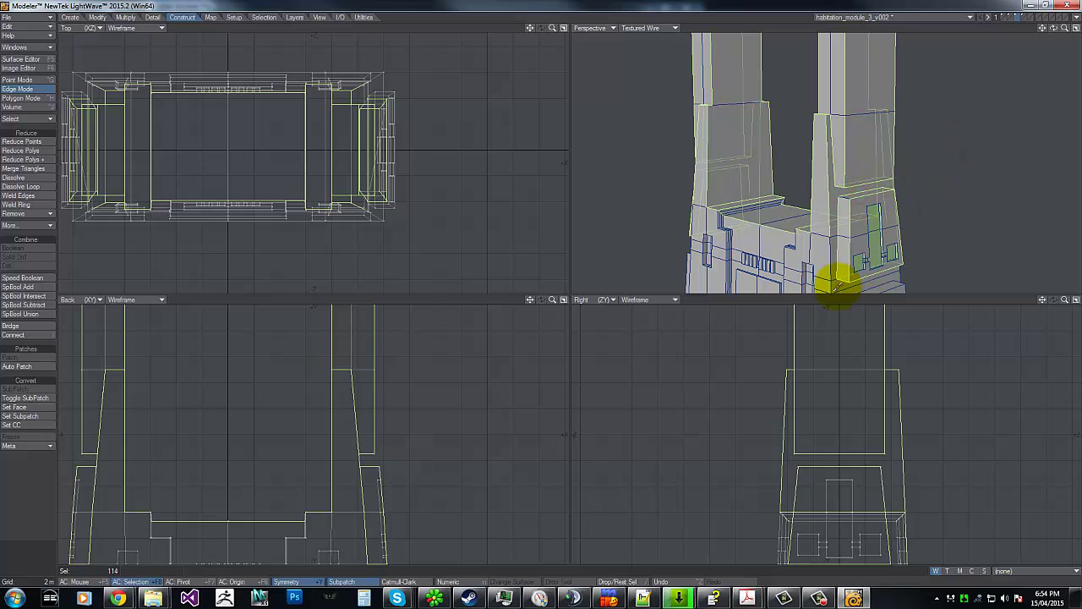
Add the outline edges of the lower protruding side boxes and the adjoining body corner edges to the selection.
key(g)
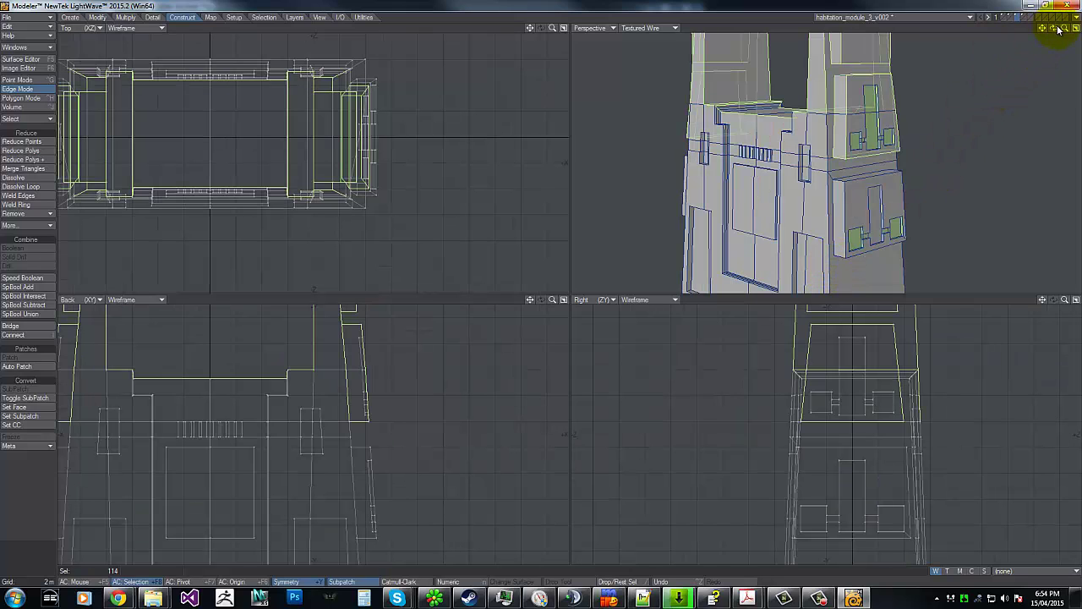
drag(1057, 33, 1006, 48)
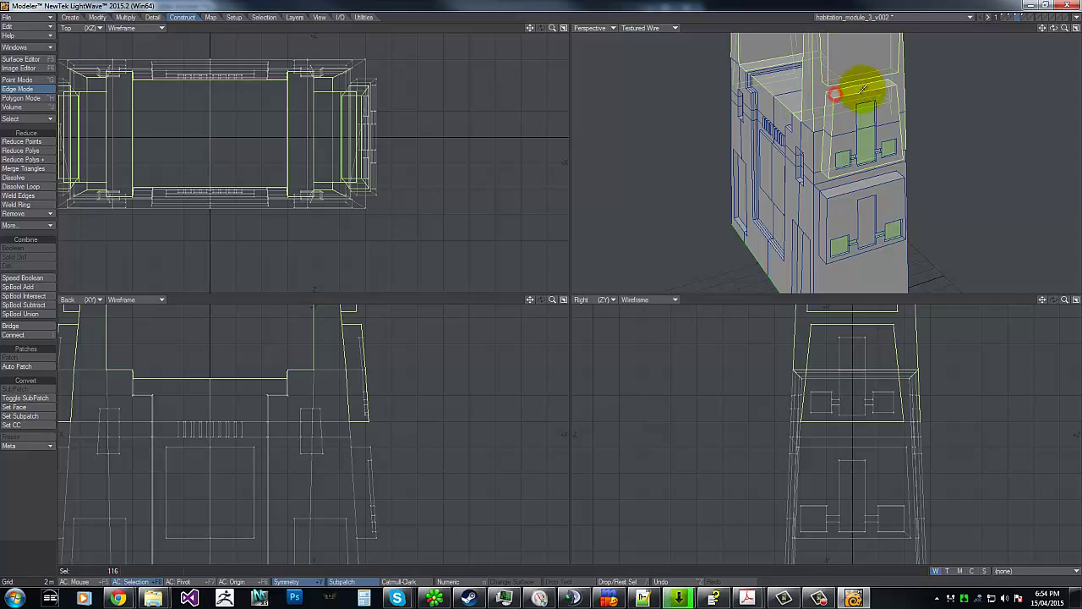
mouse_move(1055, 30)
mouse_down()
mouse_move(536, 290)
mouse_move(851, 96)
mouse_move(827, 114)
mouse_move(829, 160)
mouse_move(804, 121)
mouse_move(851, 126)
mouse_move(850, 165)
mouse_move(919, 111)
mouse_move(860, 230)
mouse_move(860, 212)
mouse_move(912, 148)
mouse_move(841, 169)
mouse_move(837, 140)
mouse_move(835, 209)
mouse_move(842, 151)
mouse_up()
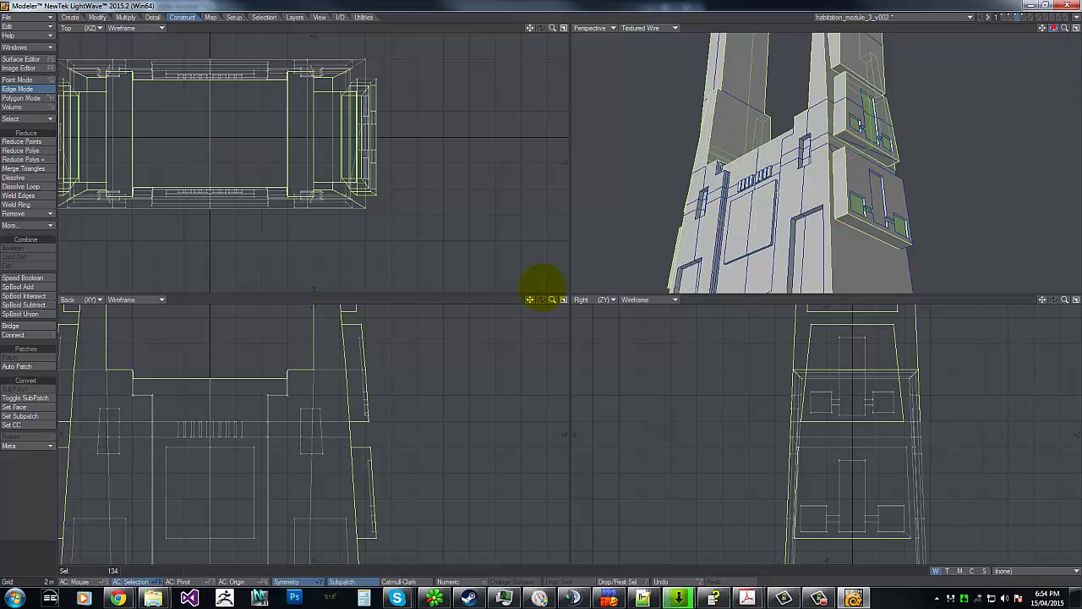
drag(543, 288, 541, 287)
drag(809, 263, 817, 251)
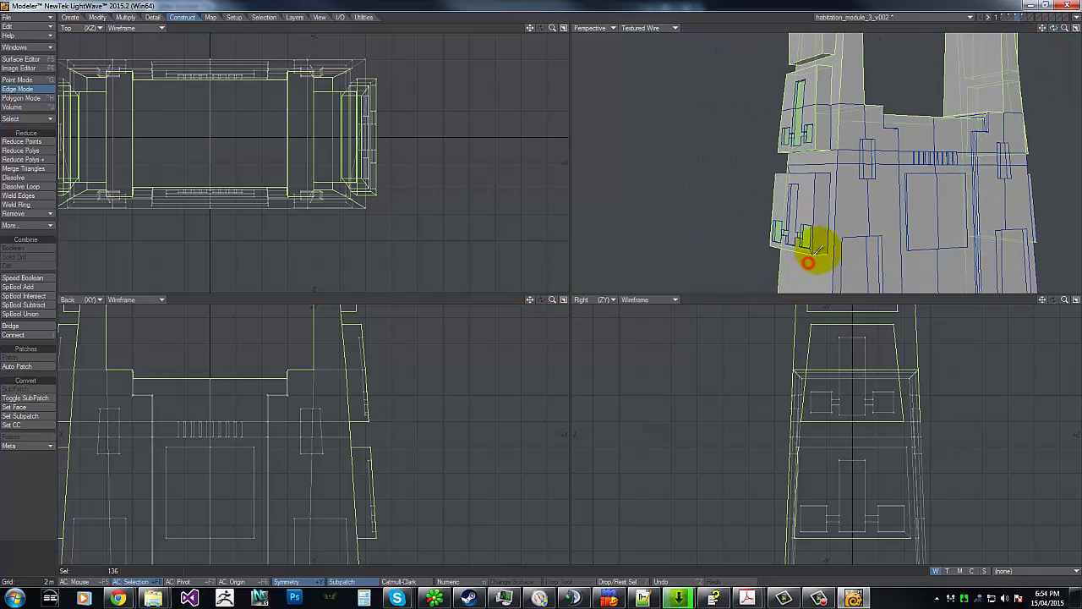
click(826, 226)
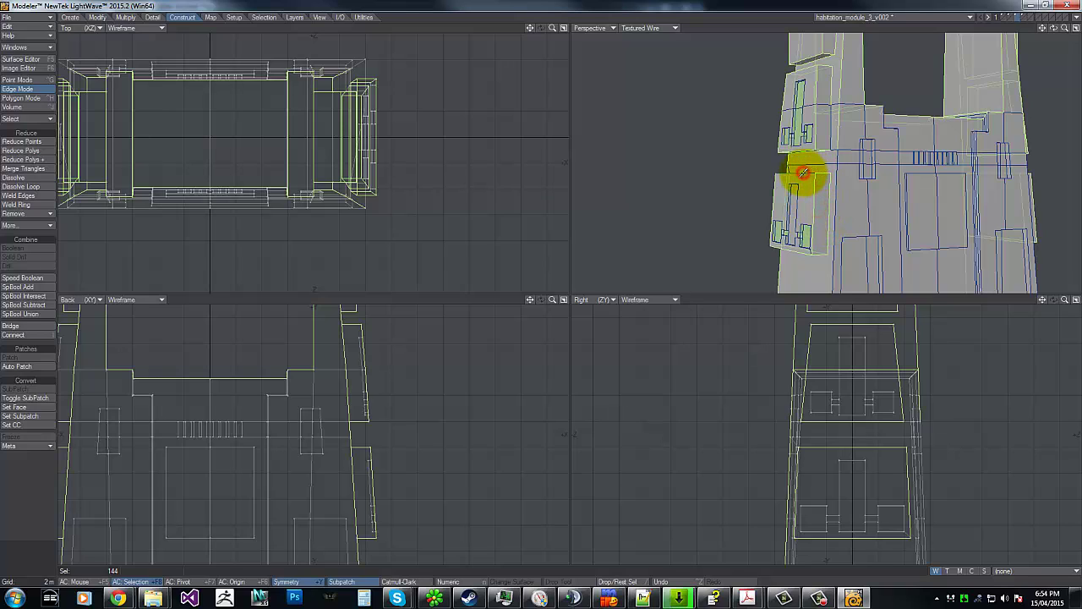
Add the remaining body edges between the side boxes and the vertical corner edges down to the base to the selection.
click(804, 174)
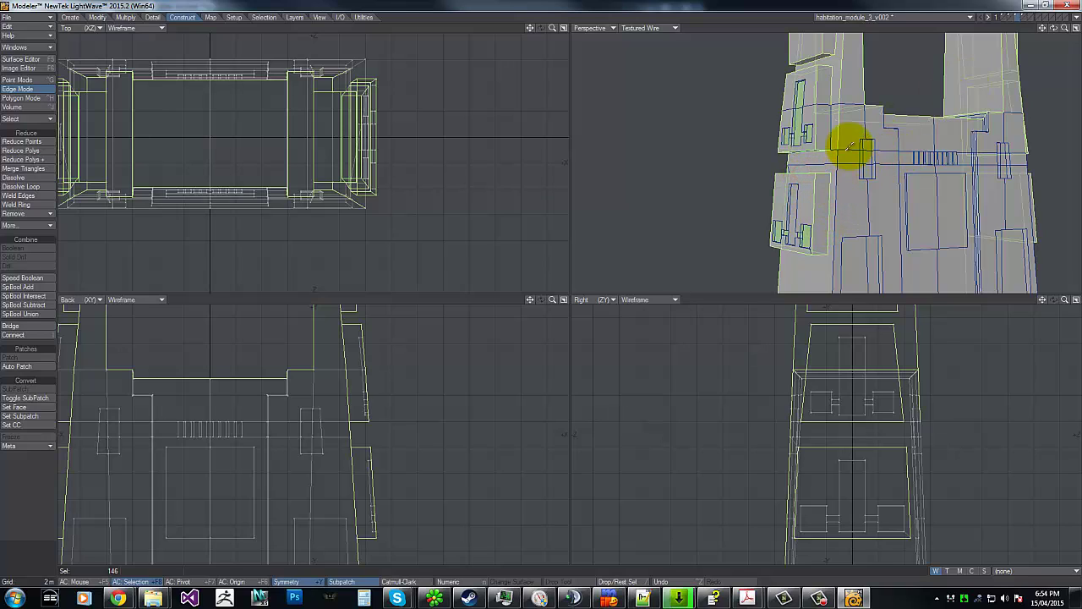
click(834, 188)
key(g)
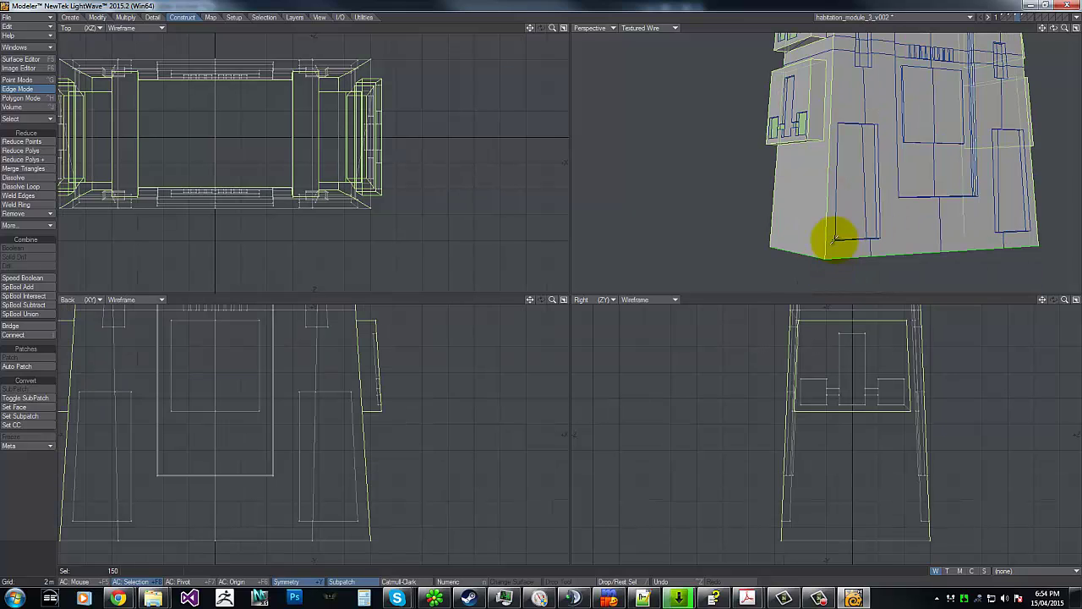
key(g)
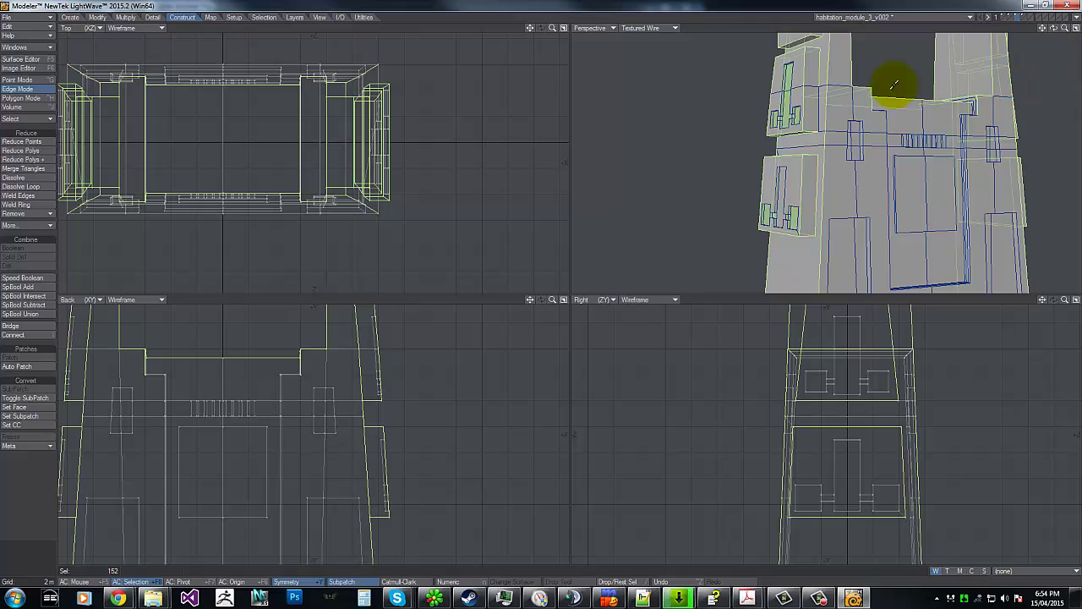
click(871, 100)
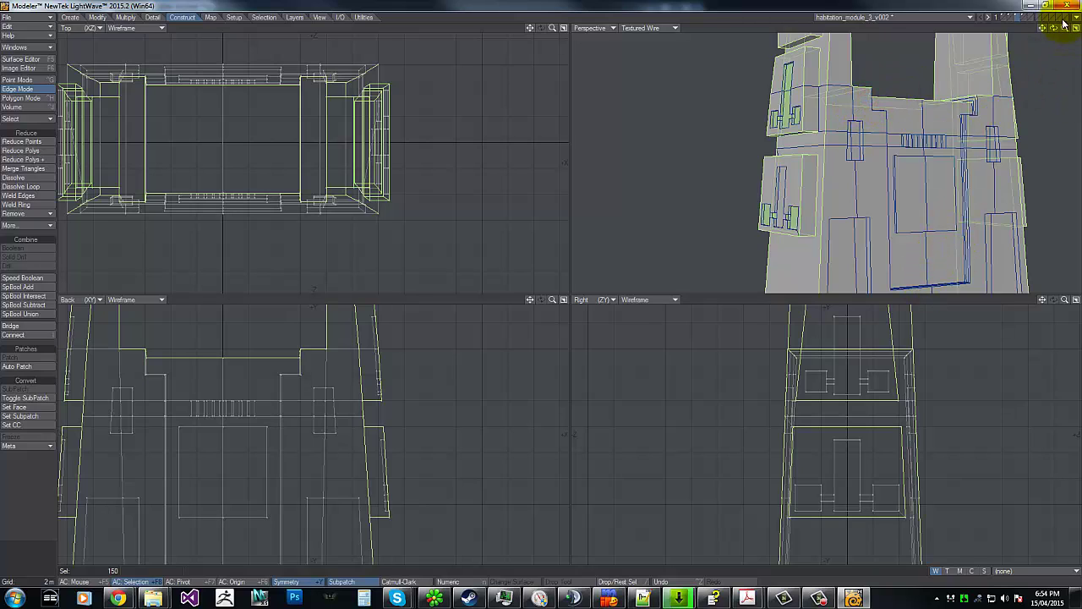
Add the stepped corner edges and the long vertical border edges of the recessed front panel to the selection.
drag(1054, 30, 538, 285)
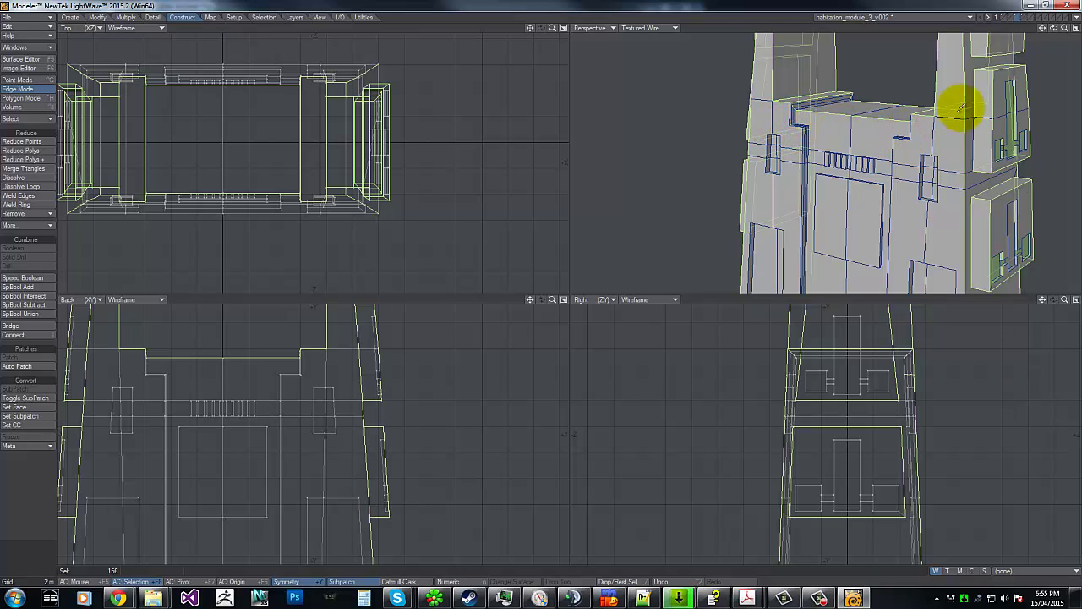
shift+click(799, 130)
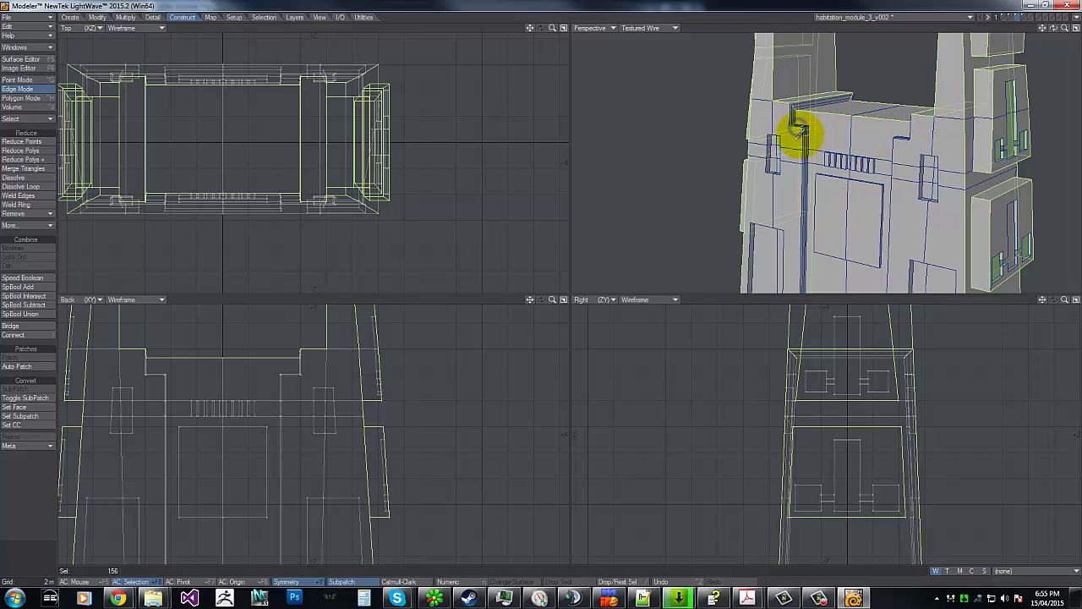
shift+click(802, 159)
shift+click(806, 221)
key(g)
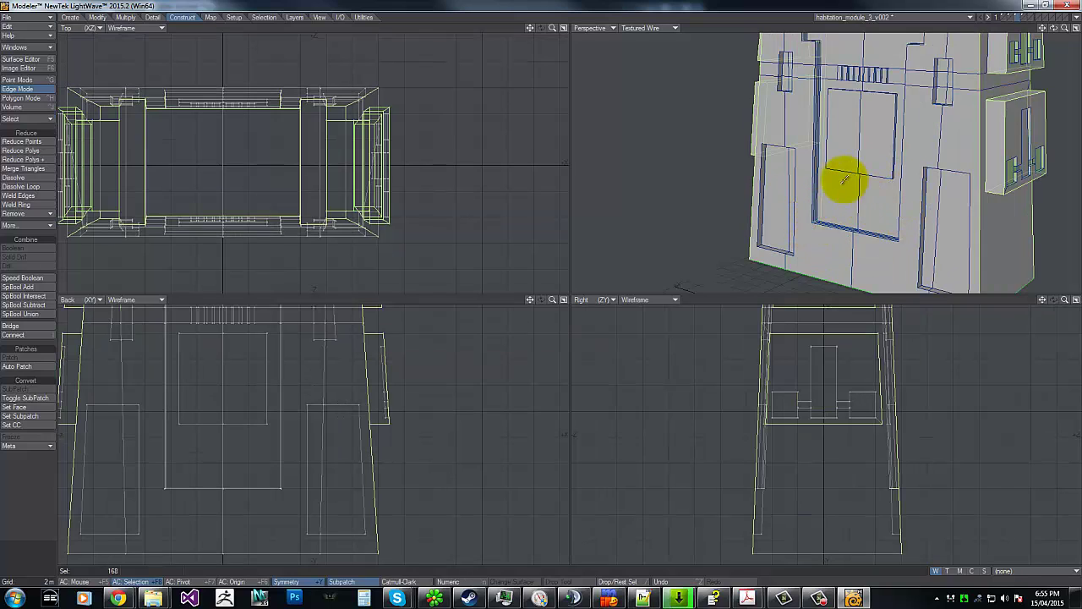
drag(1053, 29, 543, 292)
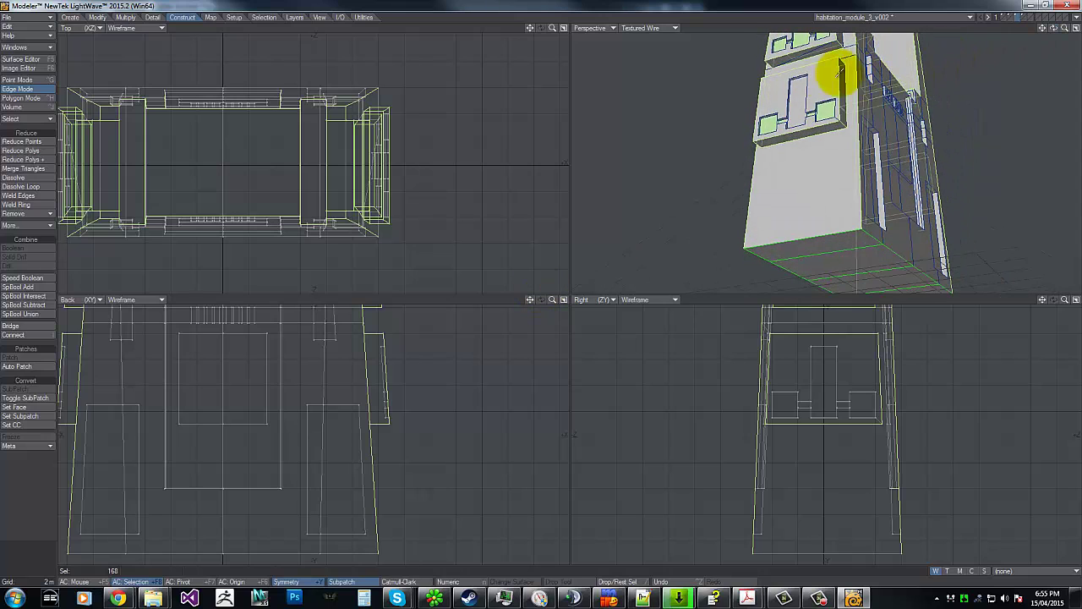
key(ctrl+h)
click(808, 56)
click(803, 54)
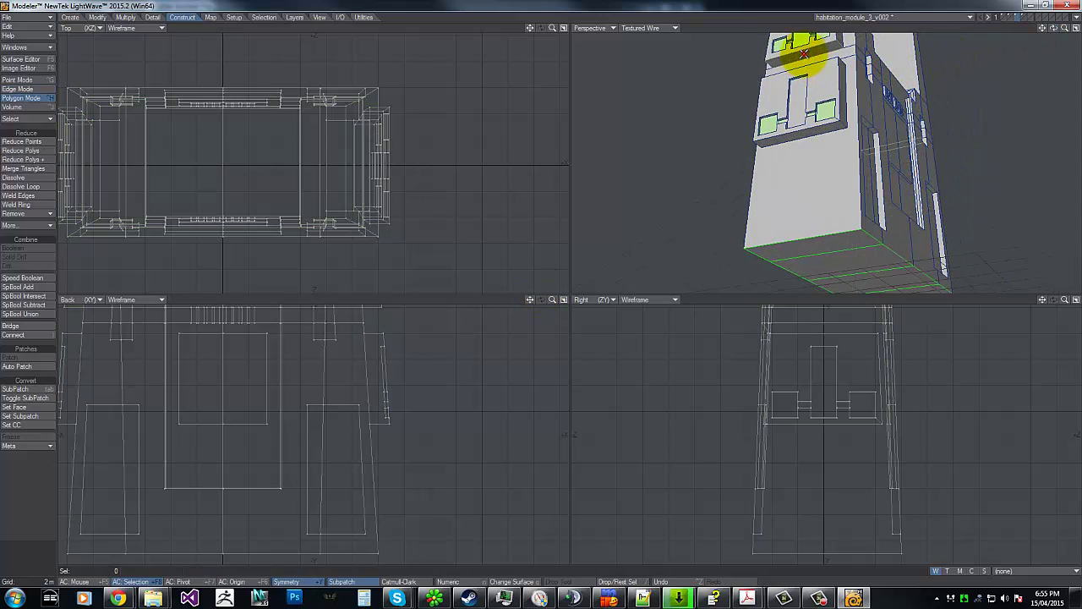
click(14, 89)
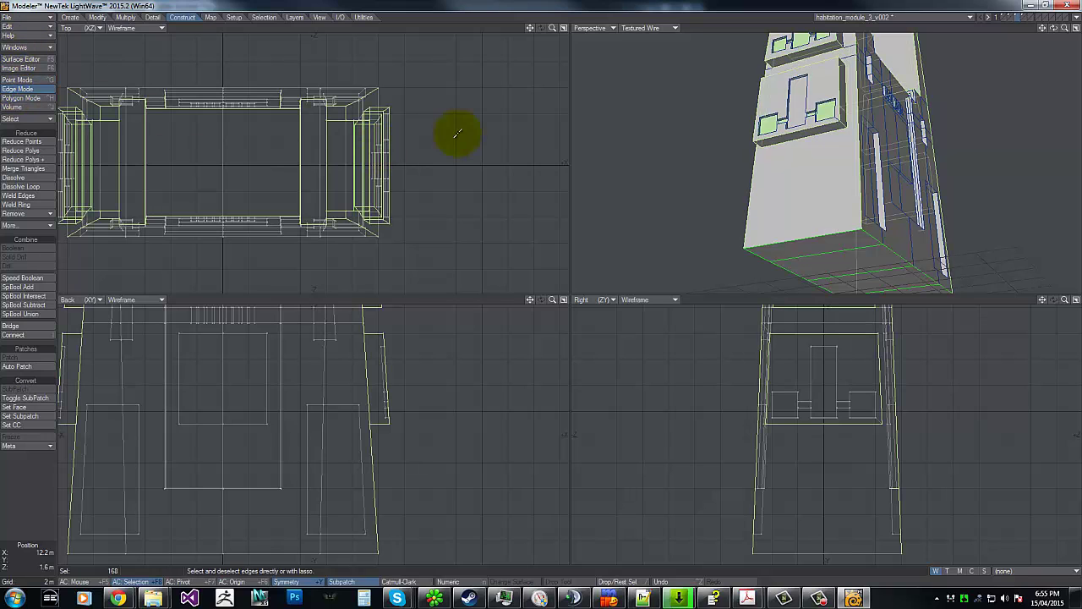
Try a 50 mm chamfer on the selected outline edges and compare the module with the reference PDF drawing in Adobe Acrobat.
drag(1042, 28, 1012, 24)
key(b)
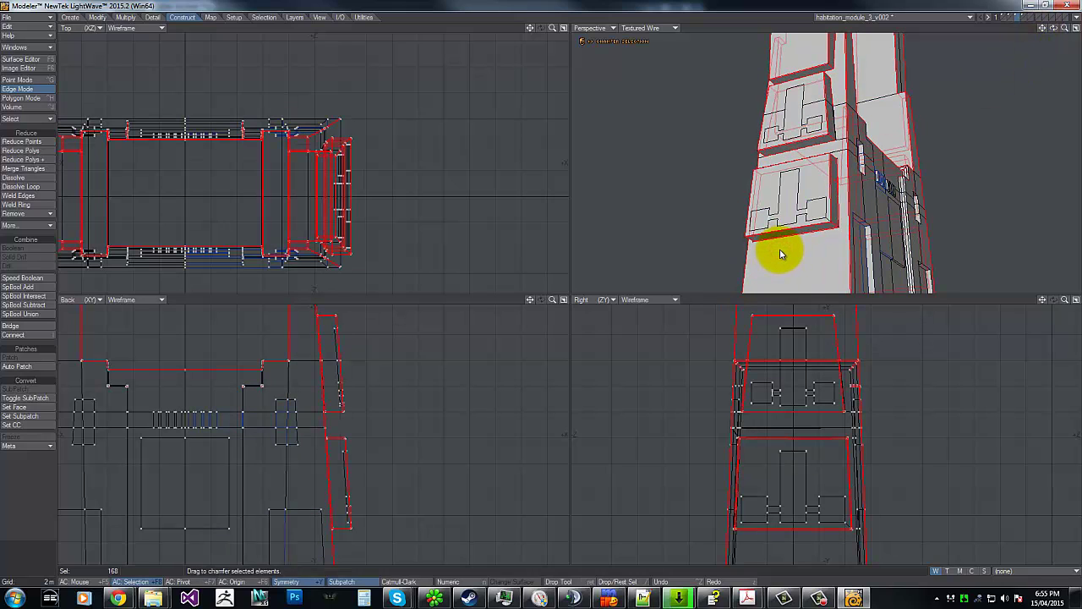
drag(779, 252, 780, 252)
key(n)
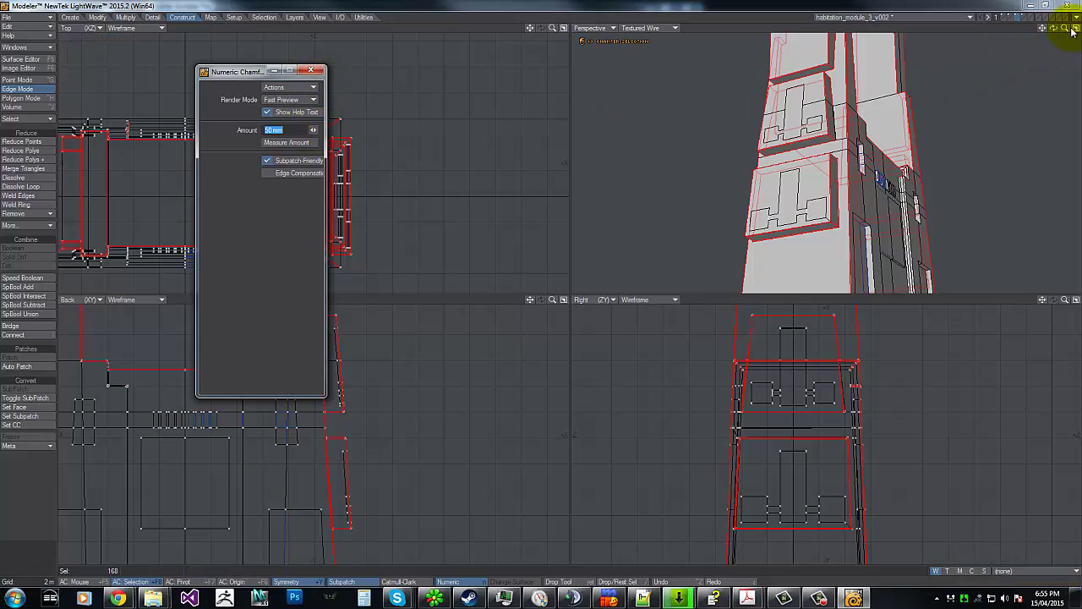
drag(1065, 29, 466, 101)
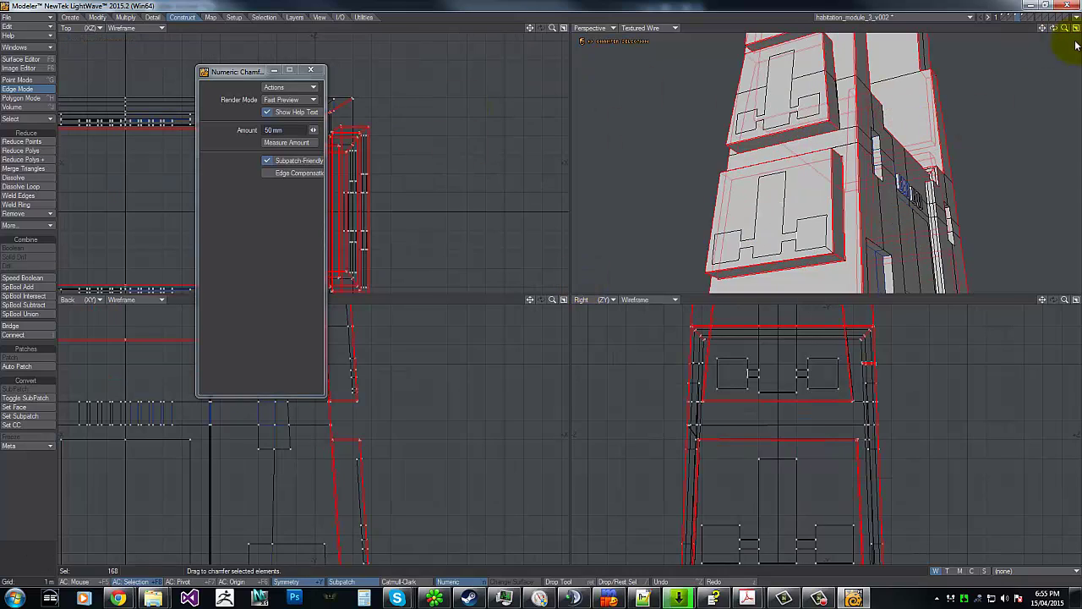
drag(1055, 29, 542, 284)
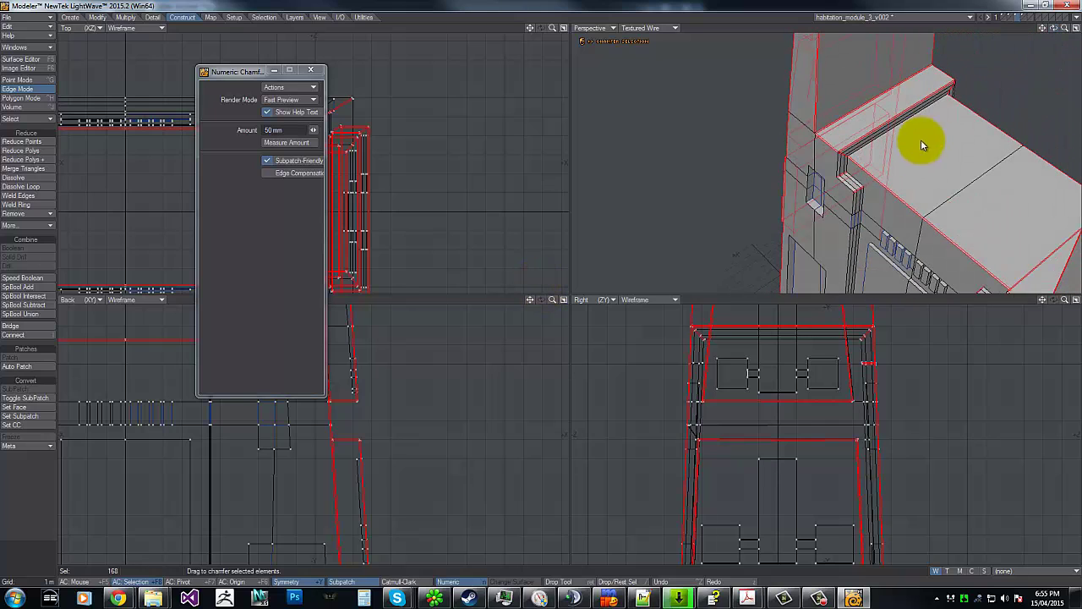
drag(920, 160, 919, 160)
click(919, 160)
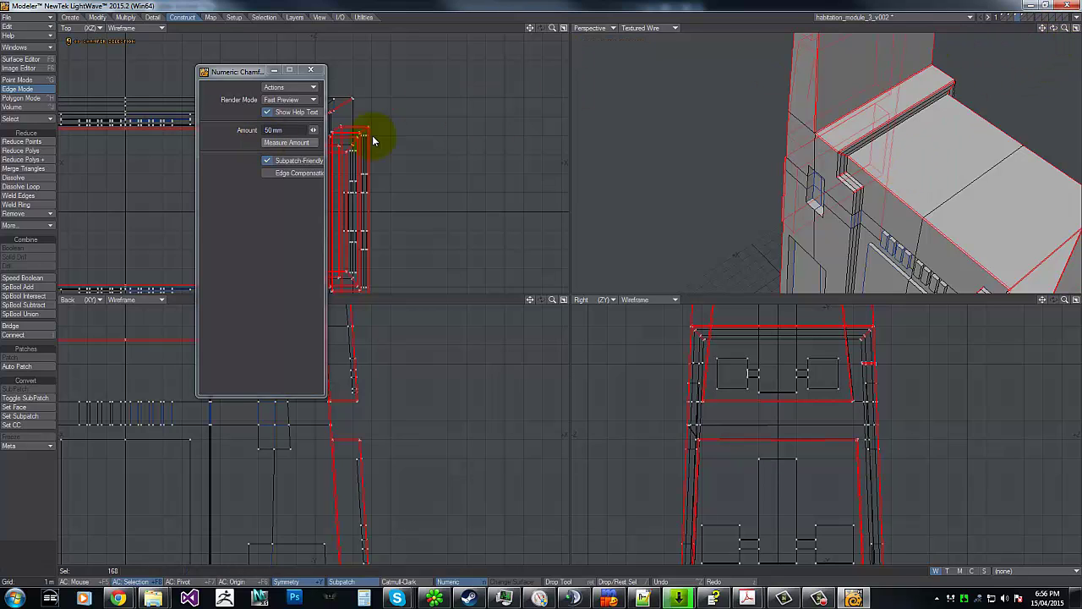
drag(530, 292, 541, 287)
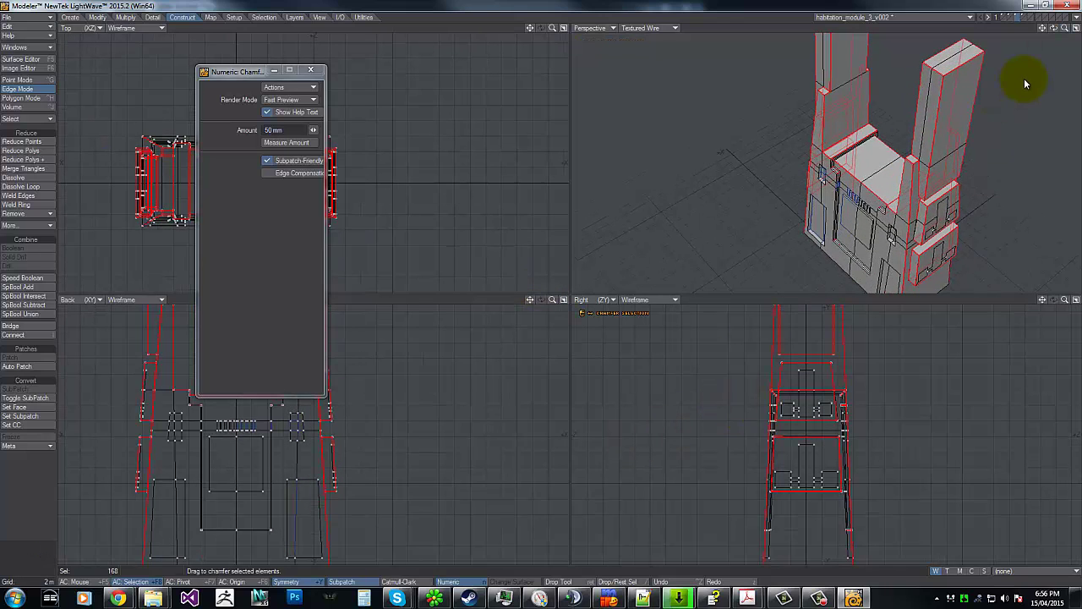
drag(1055, 28, 541, 286)
key(alt+Tab)
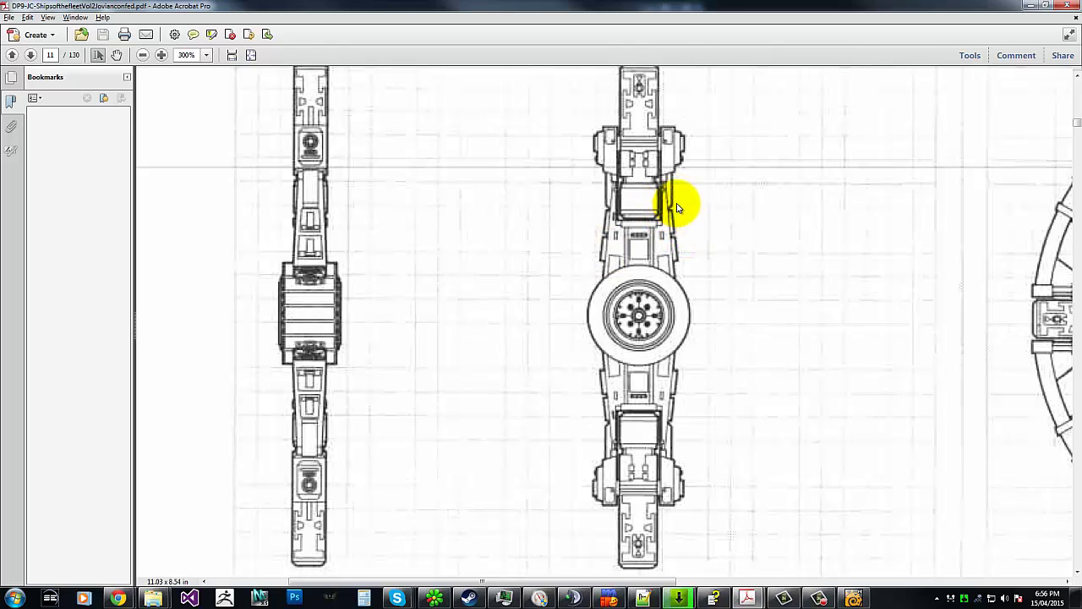
key(alt+Tab)
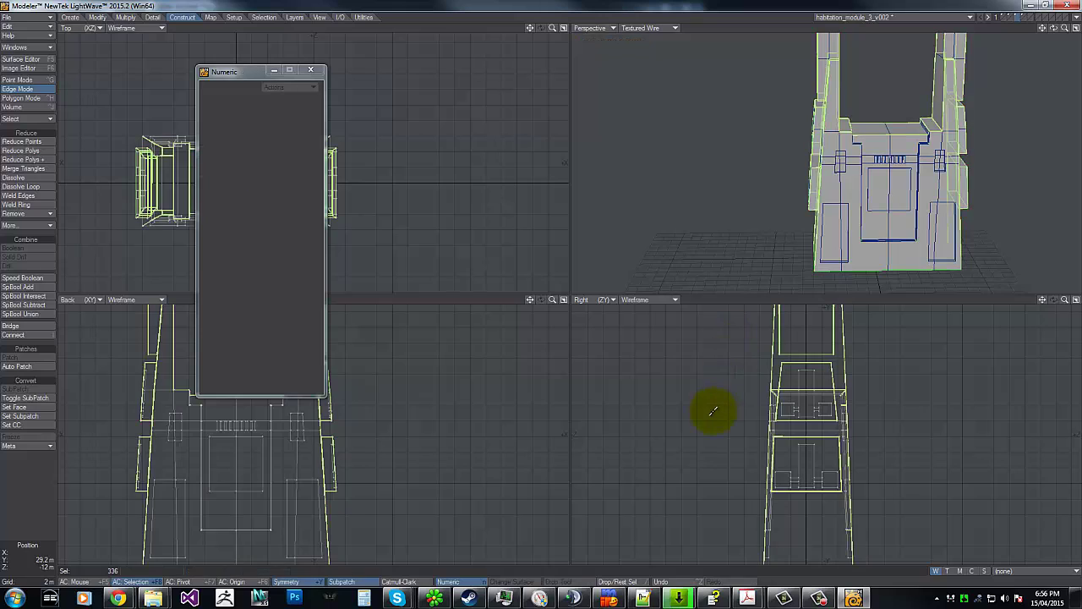
Undo the chamfer and remove the unwanted edges from the outline selection, checking against the reference PDF drawing in Adobe Acrobat.
key(u)
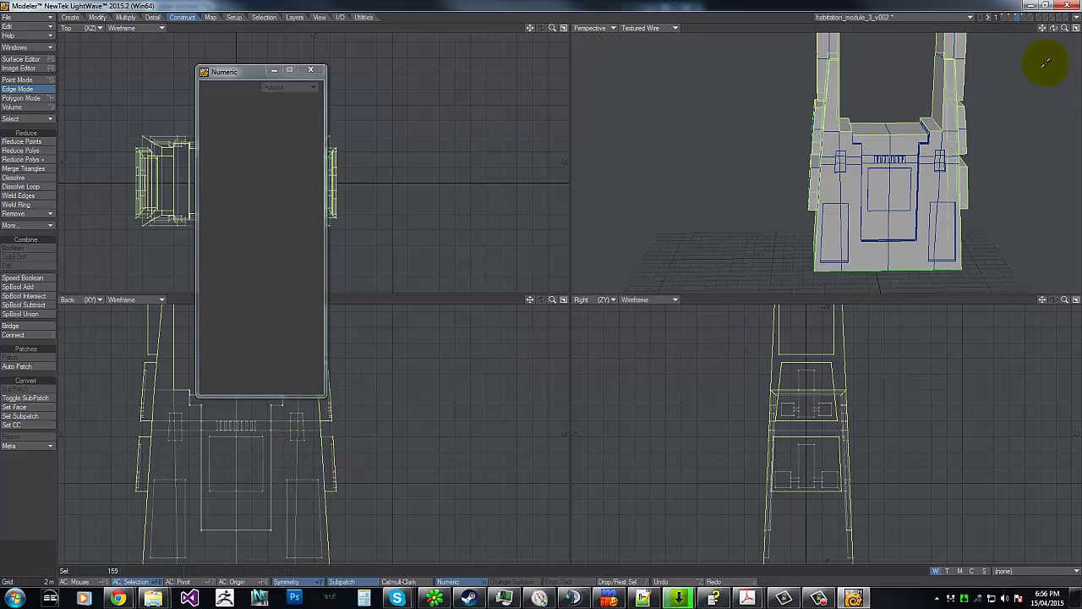
drag(1055, 29, 818, 91)
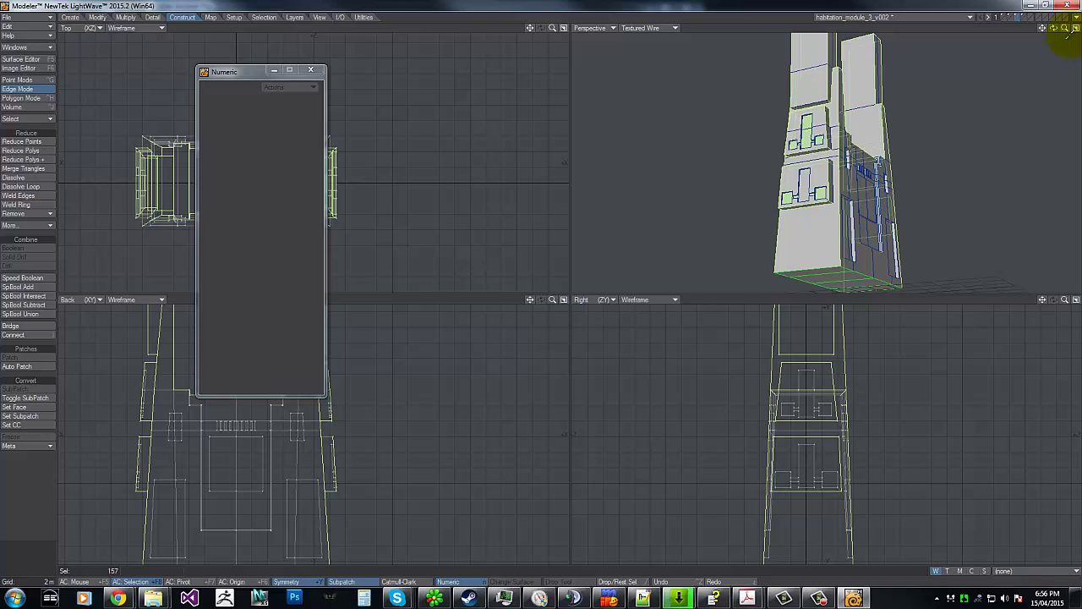
key(alt+Tab)
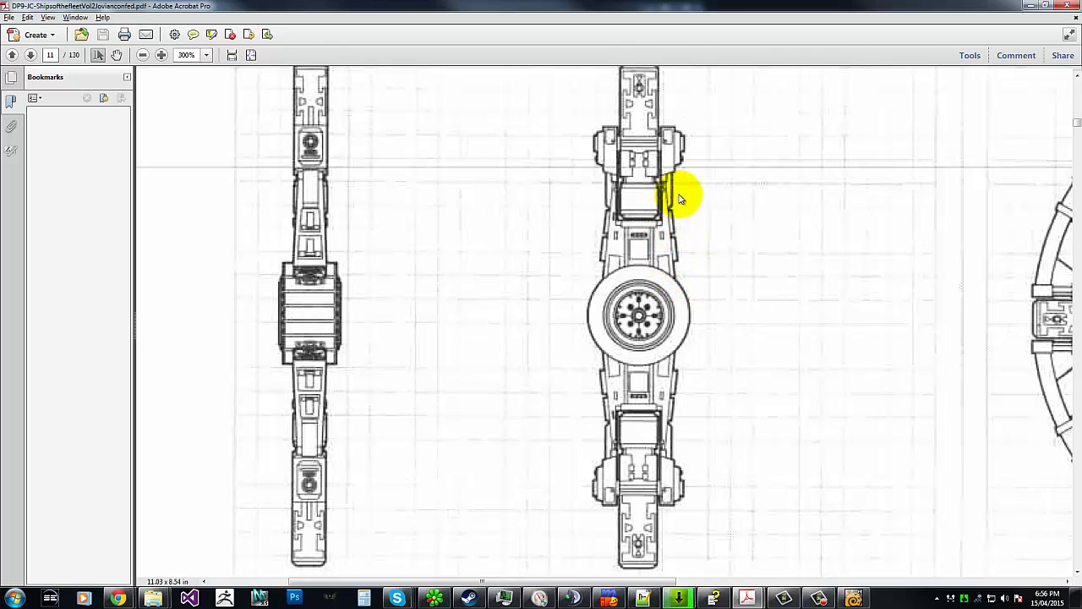
key(alt+Tab)
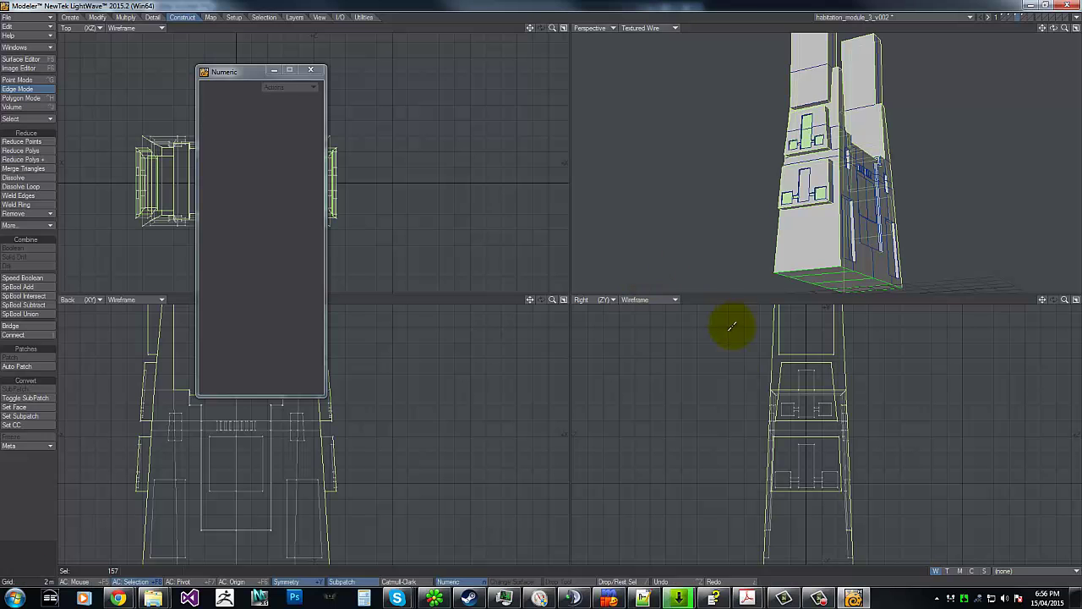
Chamfer the reduced selection of outline edges with an amount of 50 mm.
key(ctrl+b)
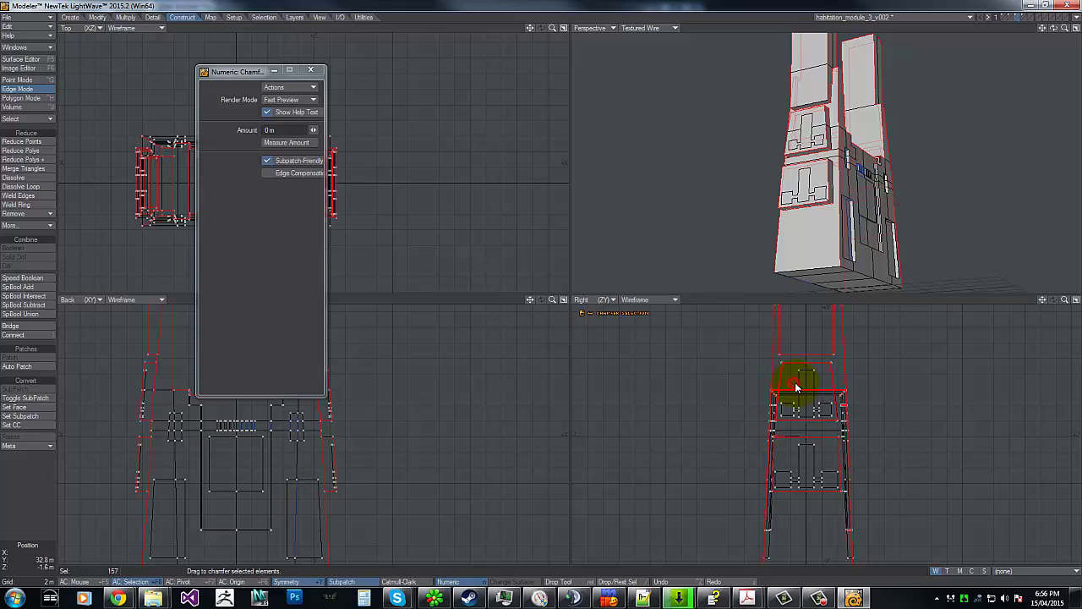
drag(795, 386, 798, 390)
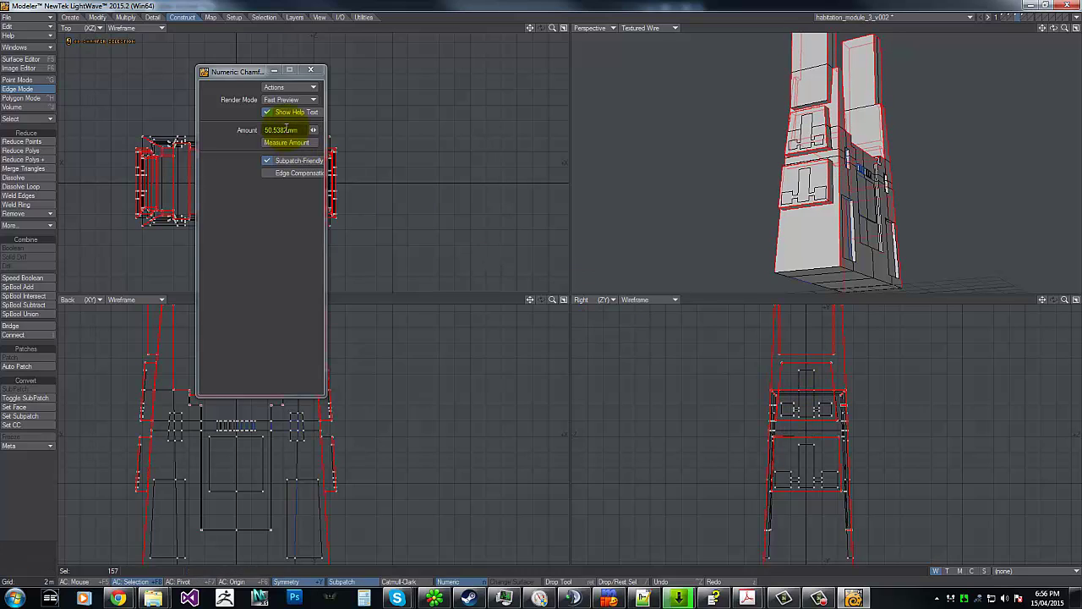
click(300, 130)
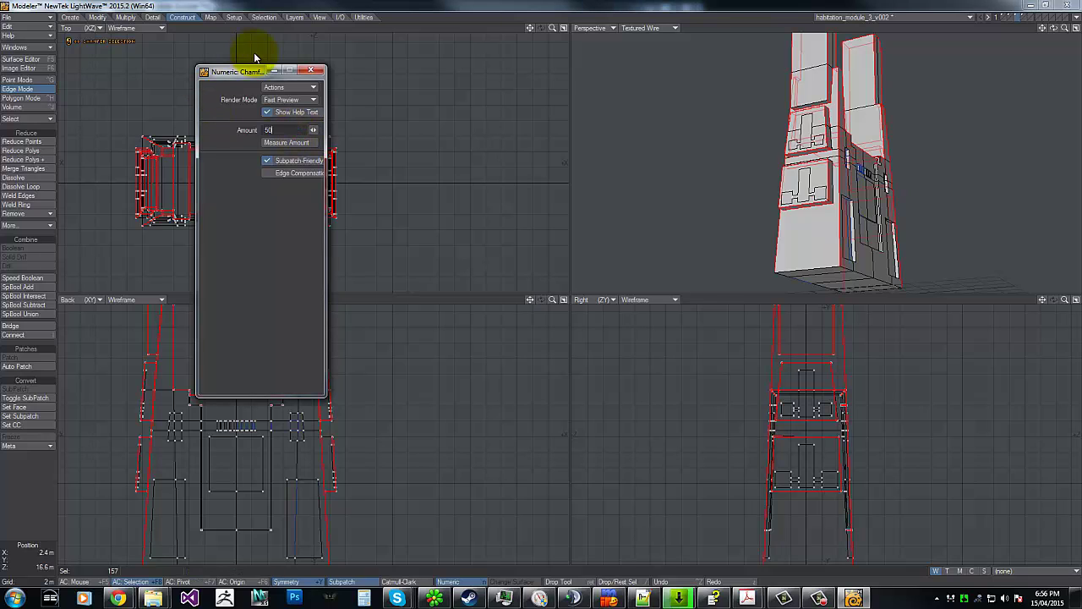
key(Return)
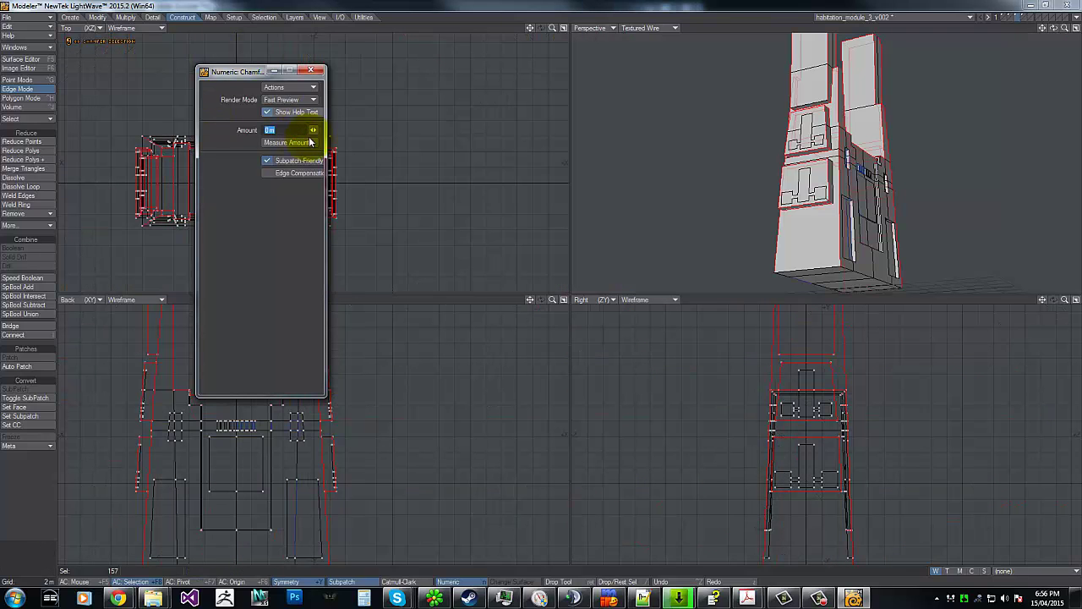
text(mm)
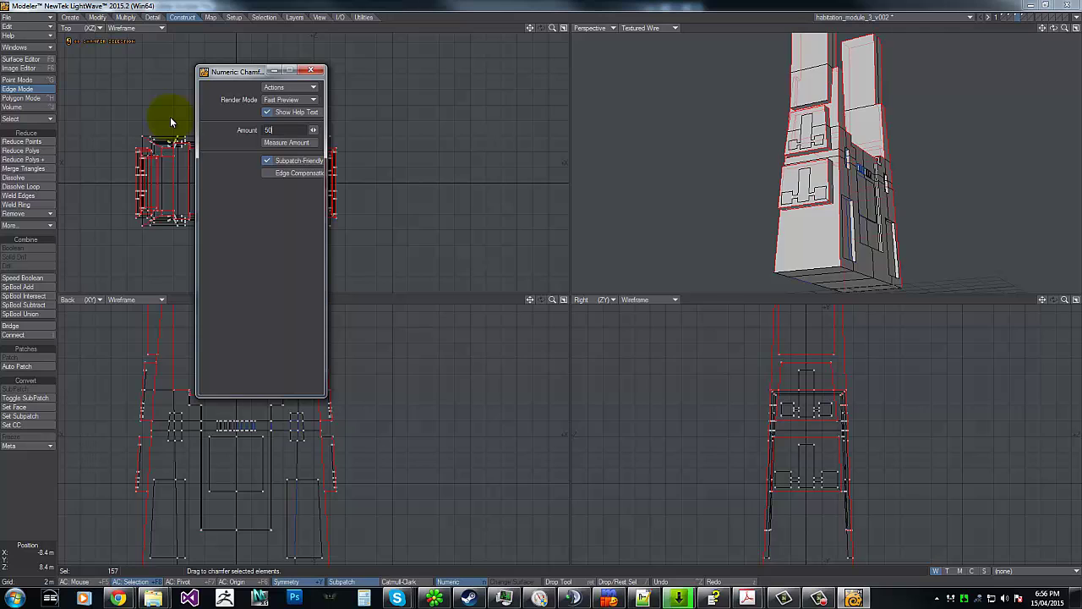
key(BackSpace)
key(BackSpace)
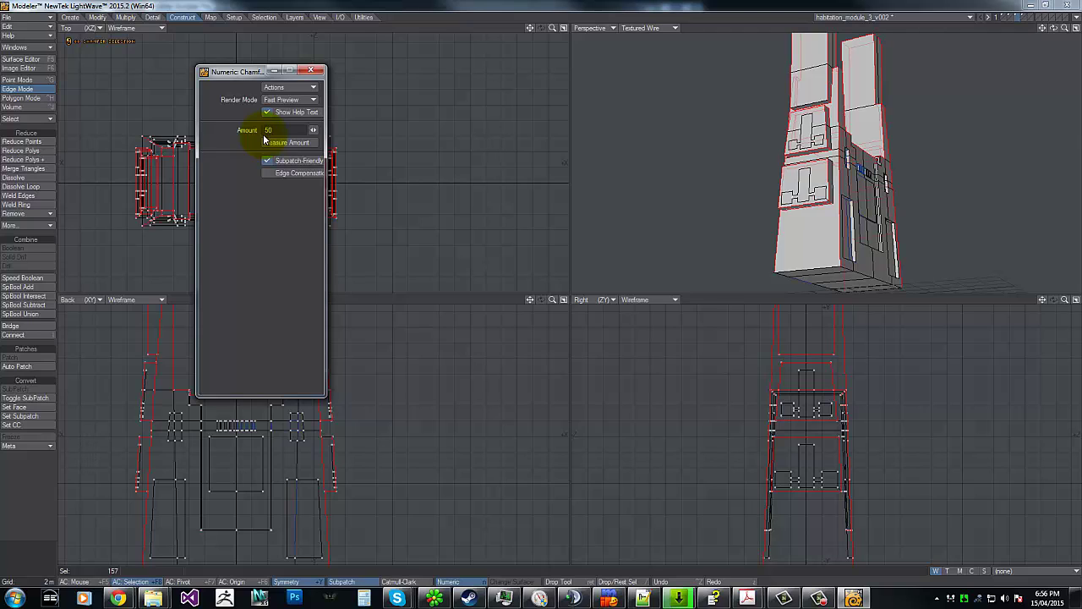
key(Return)
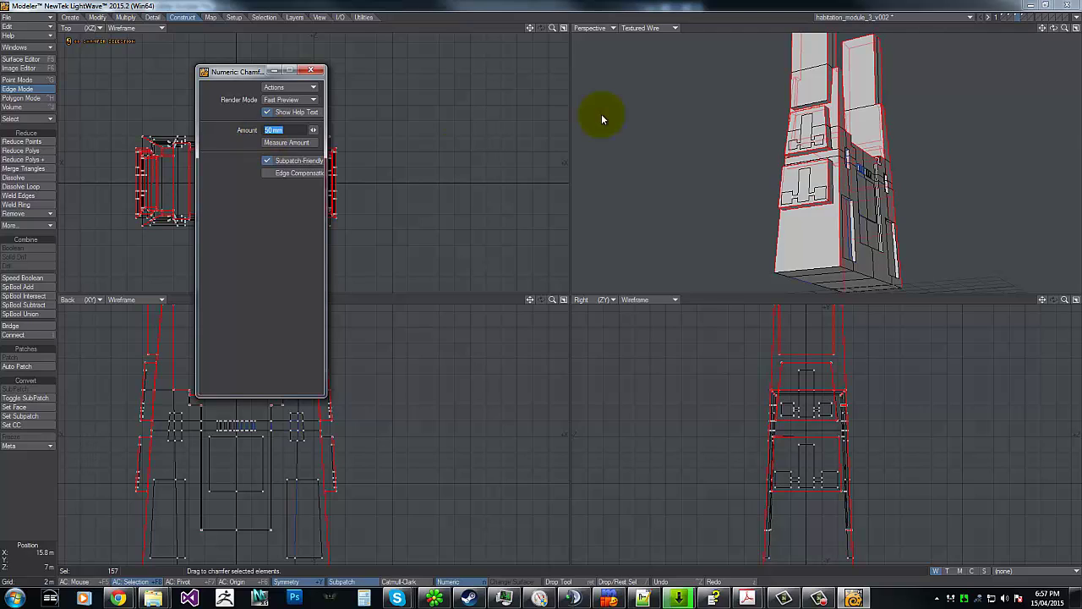
Examine the chamfered edges around the side boxes, drop the Chamfer tool and undo the chamfer.
drag(1065, 28, 542, 290)
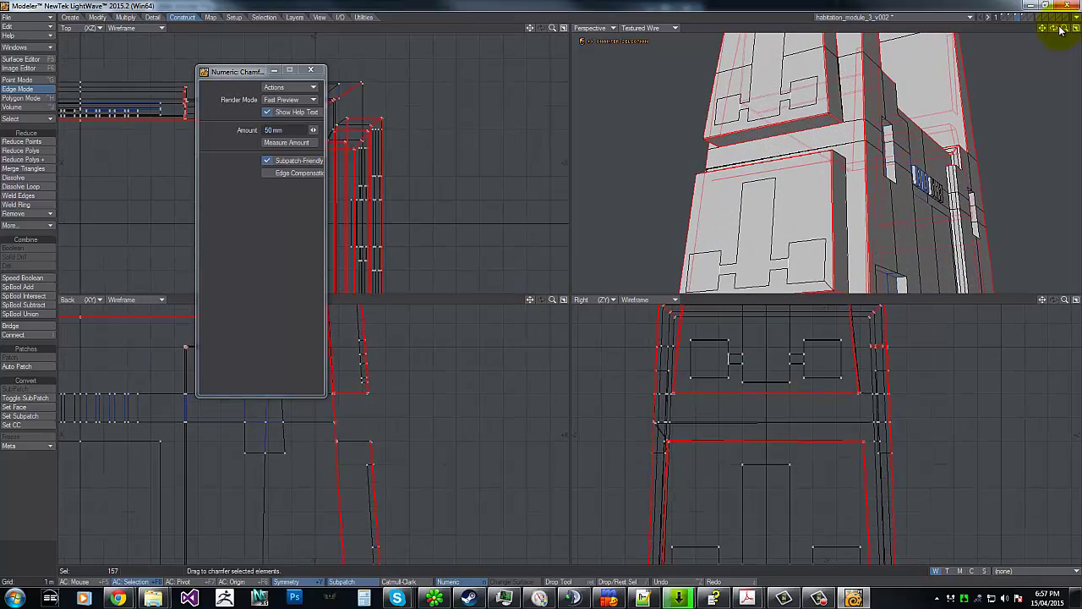
drag(1055, 28, 542, 285)
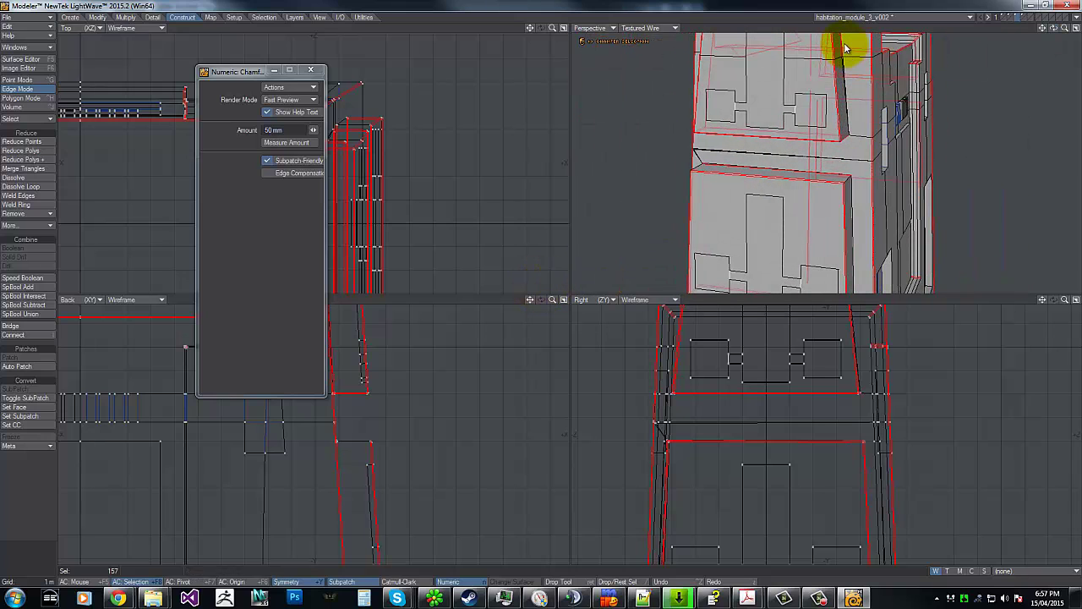
key(t)
key(space)
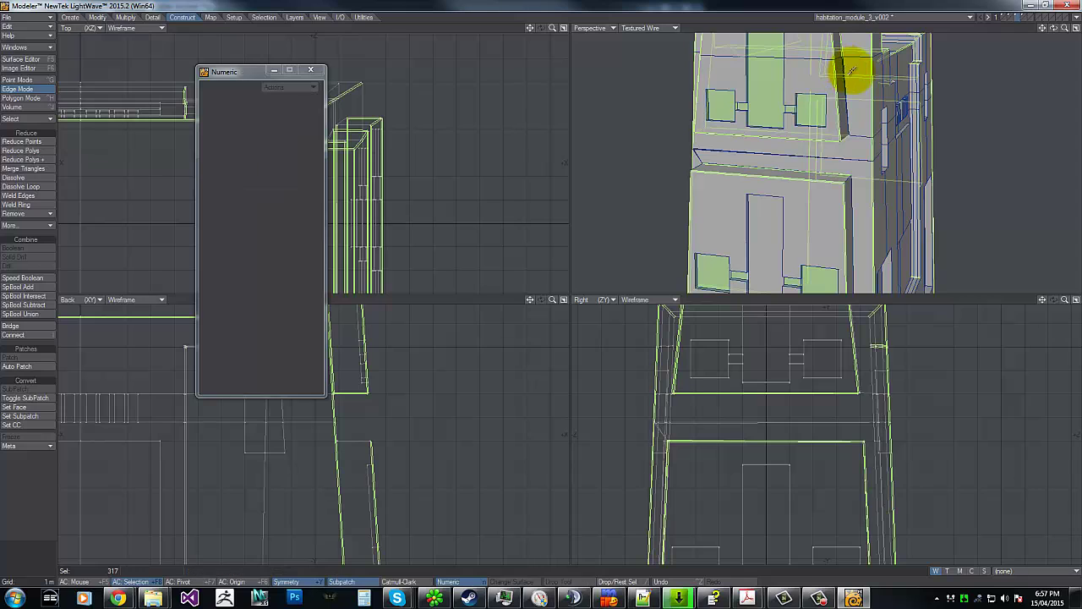
key(u)
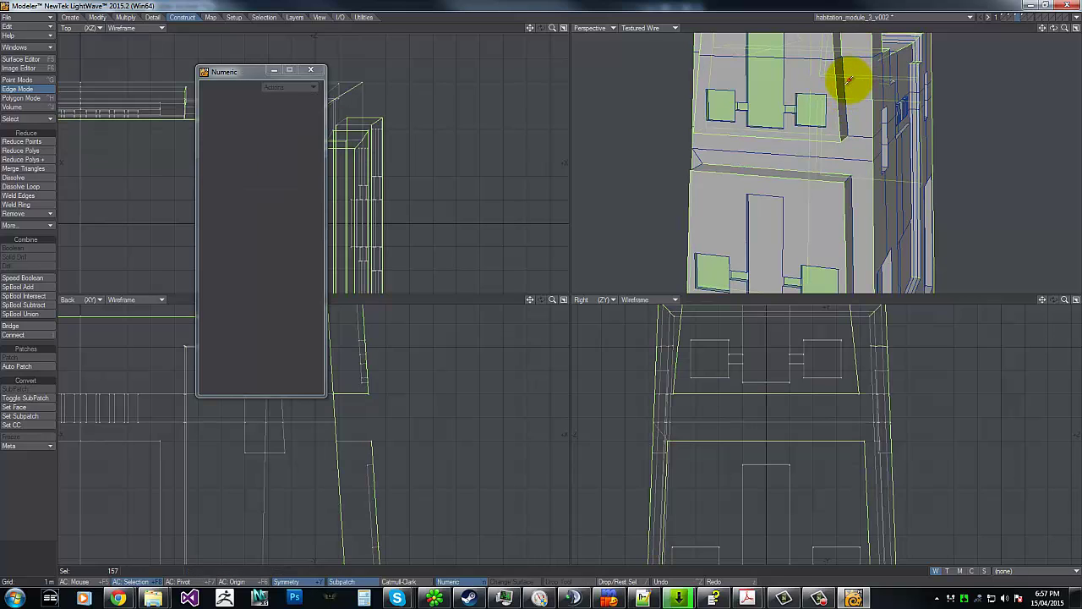
Chamfer the revised selection of hull outline edges with an amount of 50 mm.
drag(1056, 30, 544, 285)
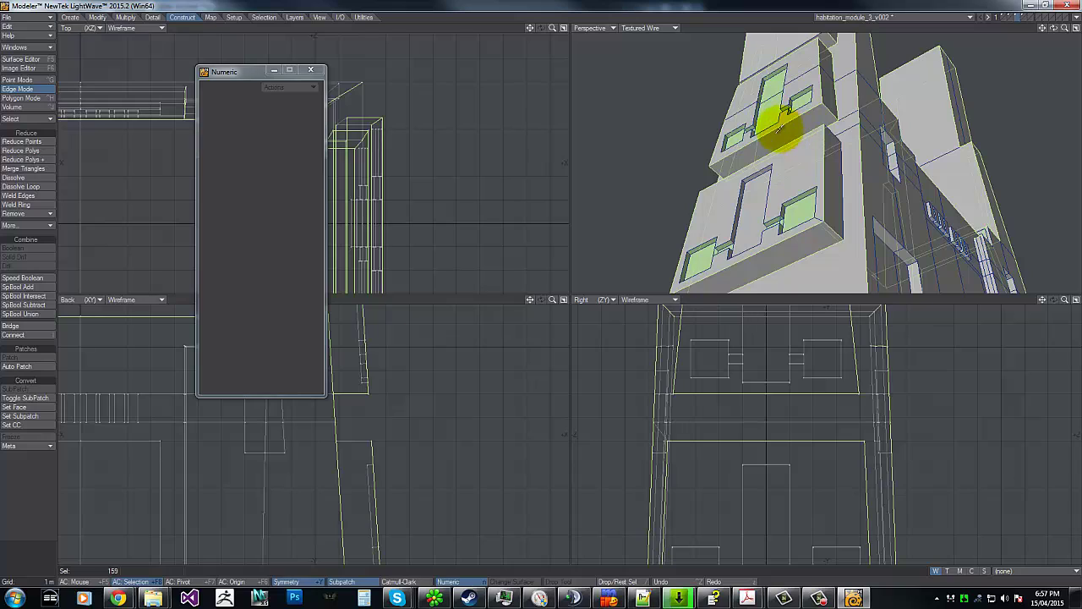
key(ctrl+b)
drag(290, 129, 236, 133)
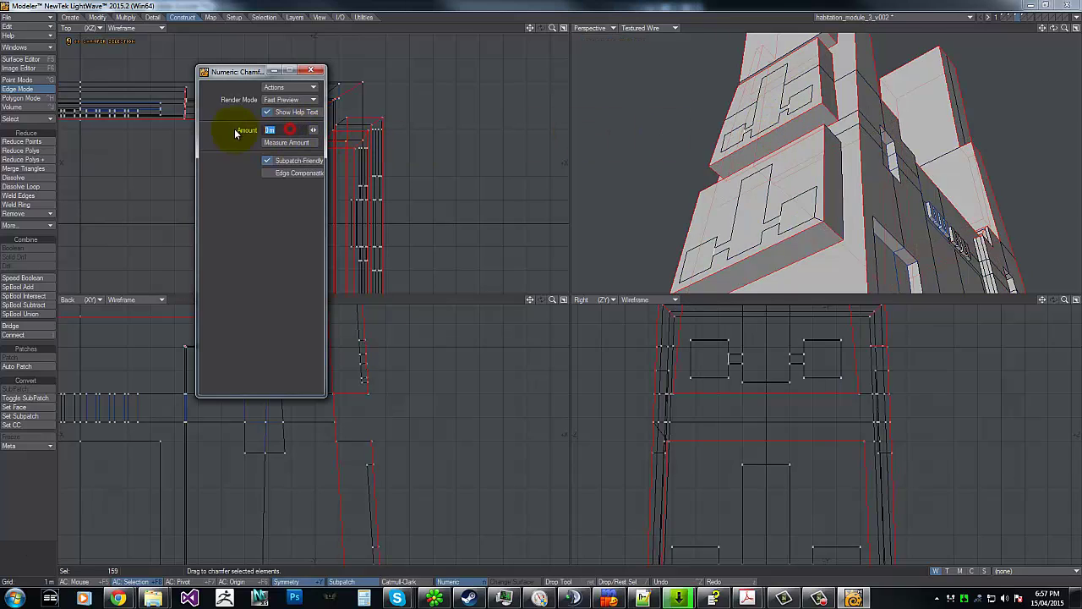
text(50mm)
key(Return)
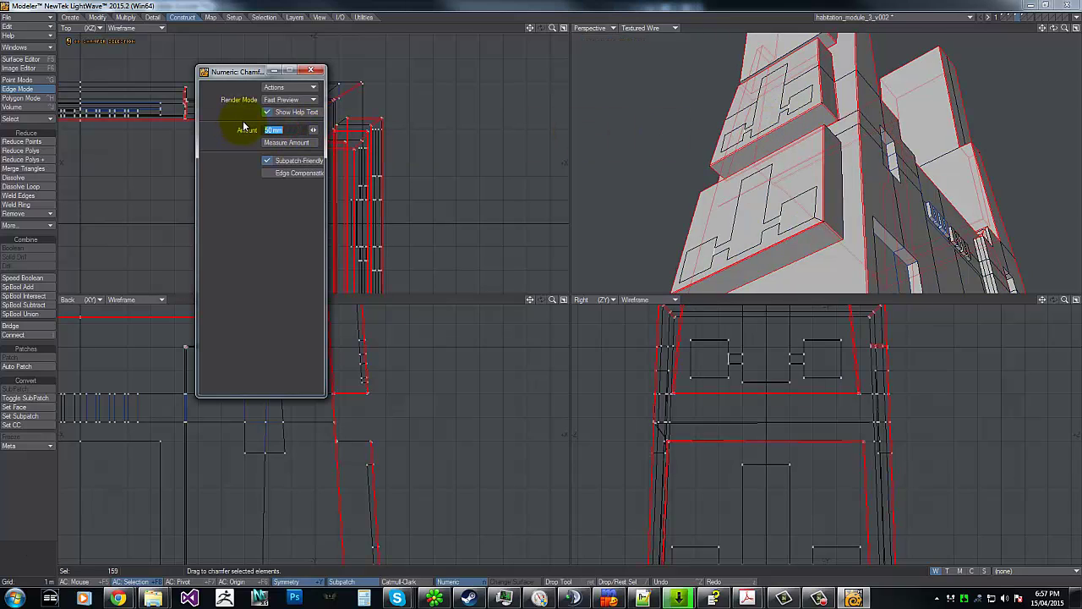
click(322, 71)
key(space)
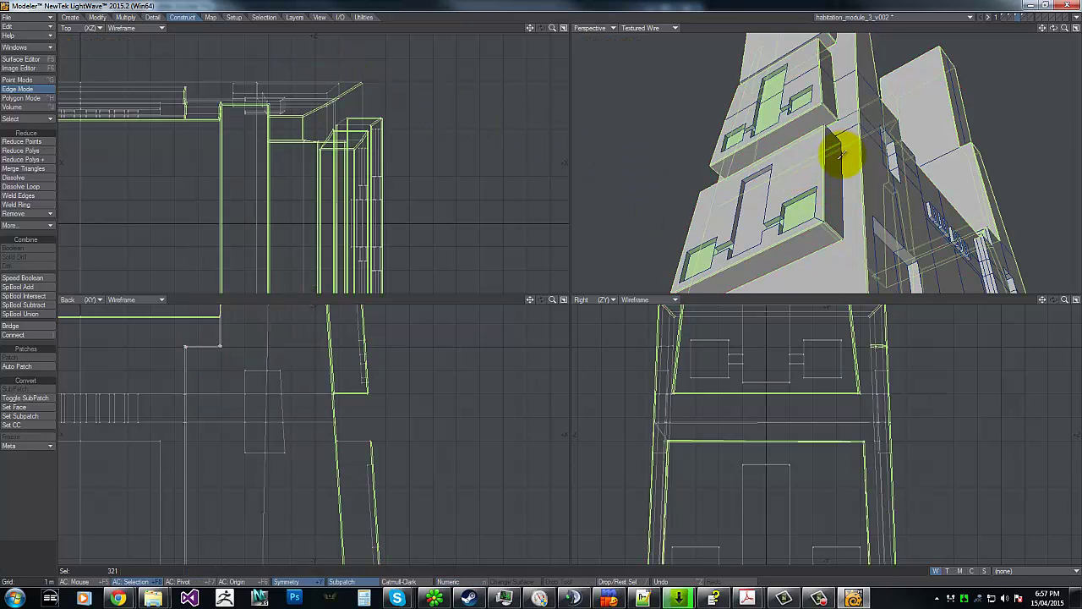
Try a second 50 mm chamfer on the already bevelled outline edges, and undo it.
drag(1045, 30, 536, 293)
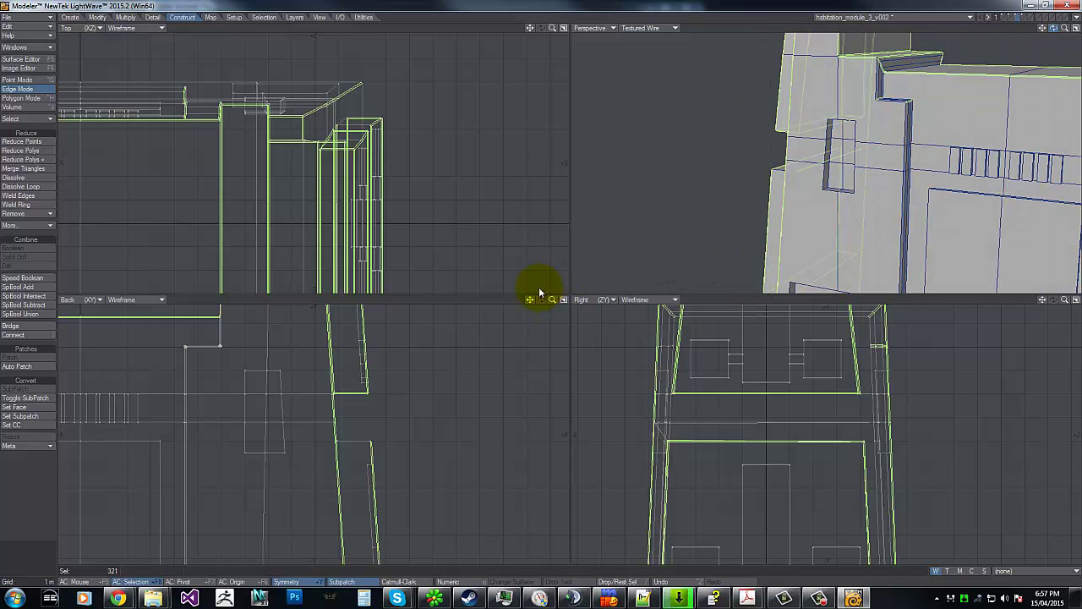
key(ctrl+b)
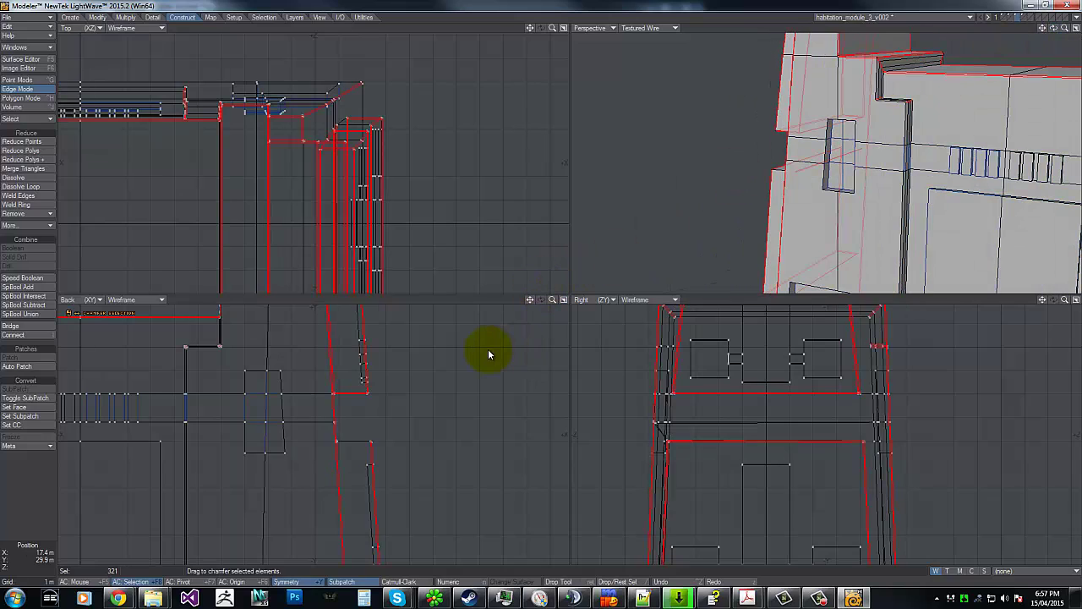
key(n)
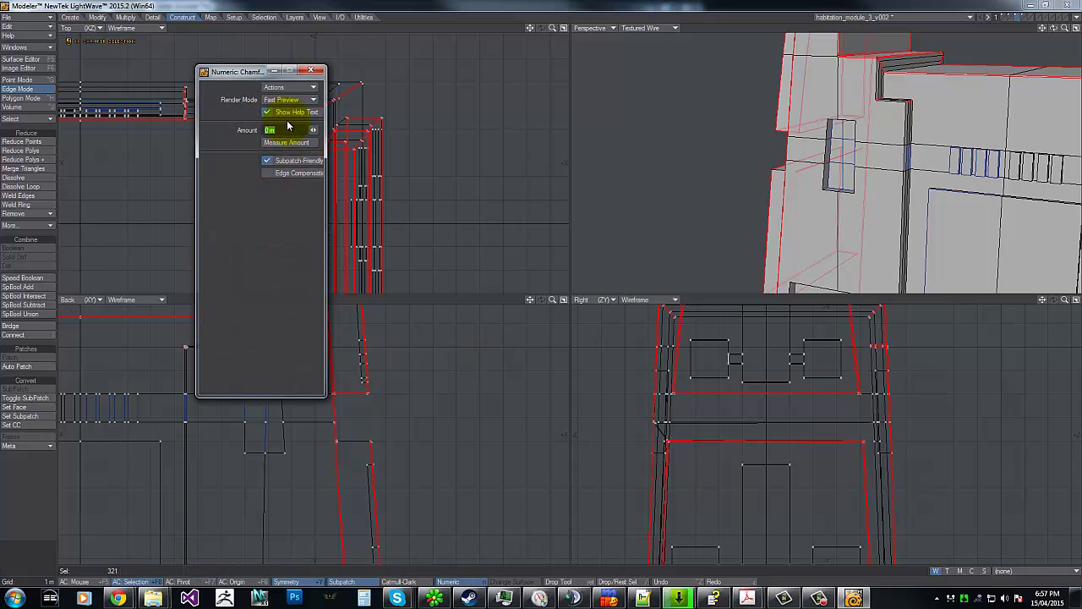
text(50m)
key(Return)
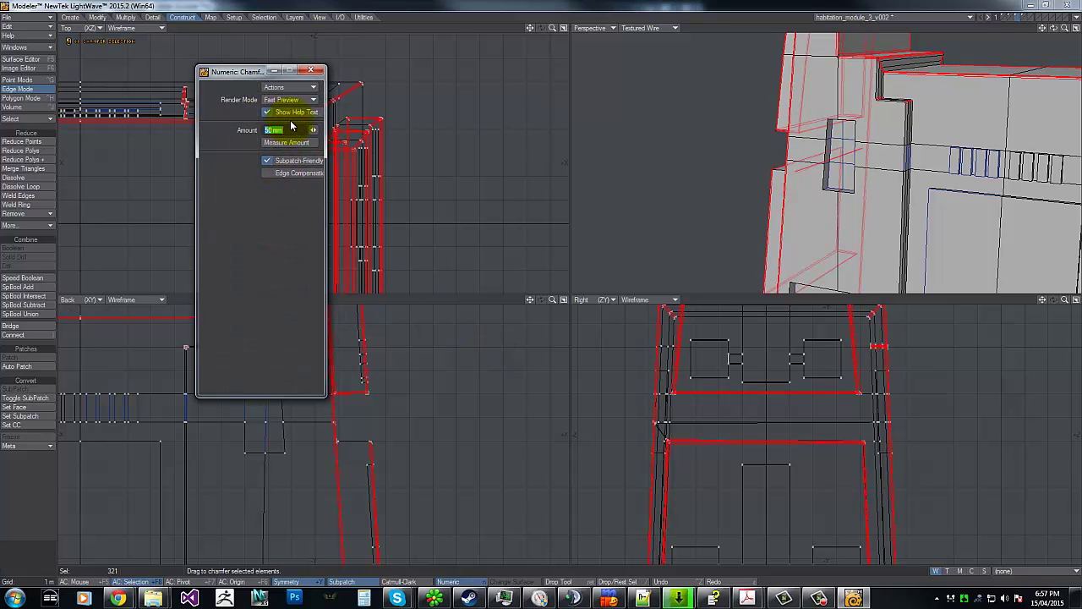
click(320, 71)
key(shift+a)
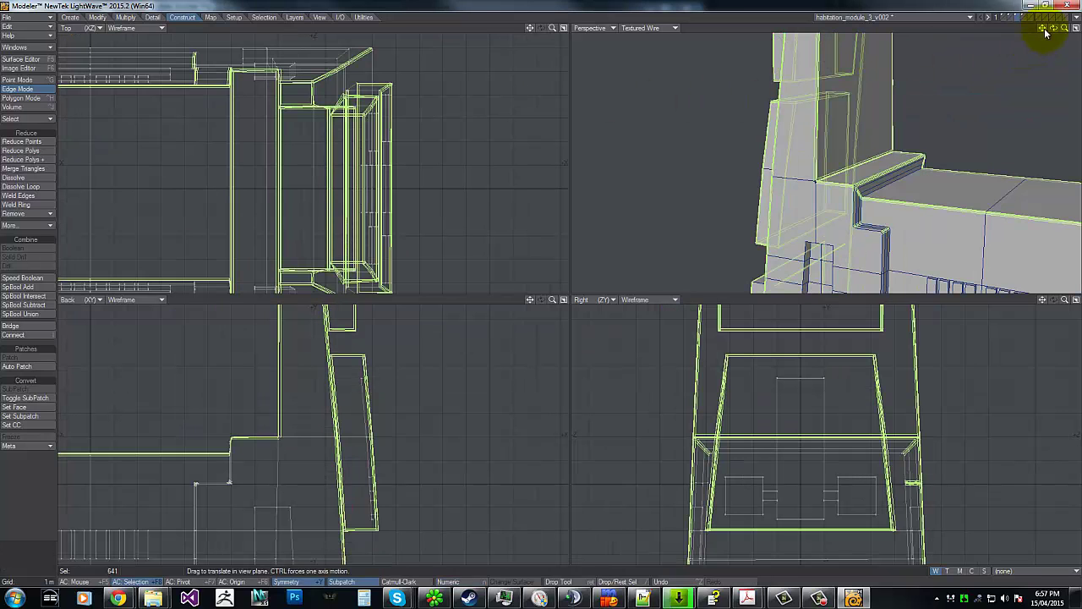
drag(1065, 28, 554, 283)
key(u)
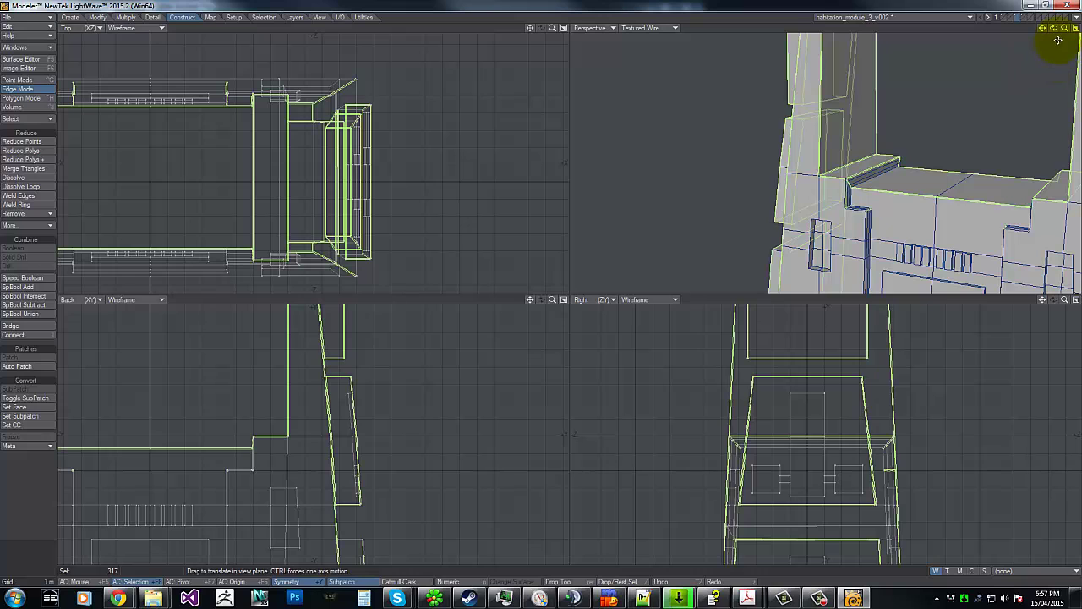
Inspect the bevelled corner where the tower meets the stepped hull top, and clear the edge selection.
drag(1064, 29, 548, 282)
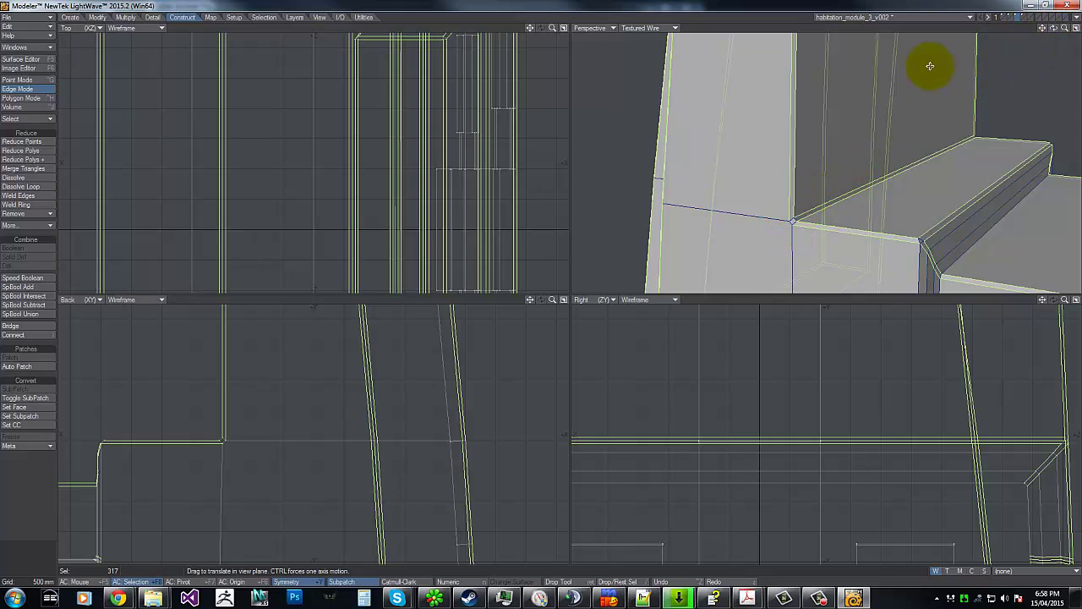
key(a)
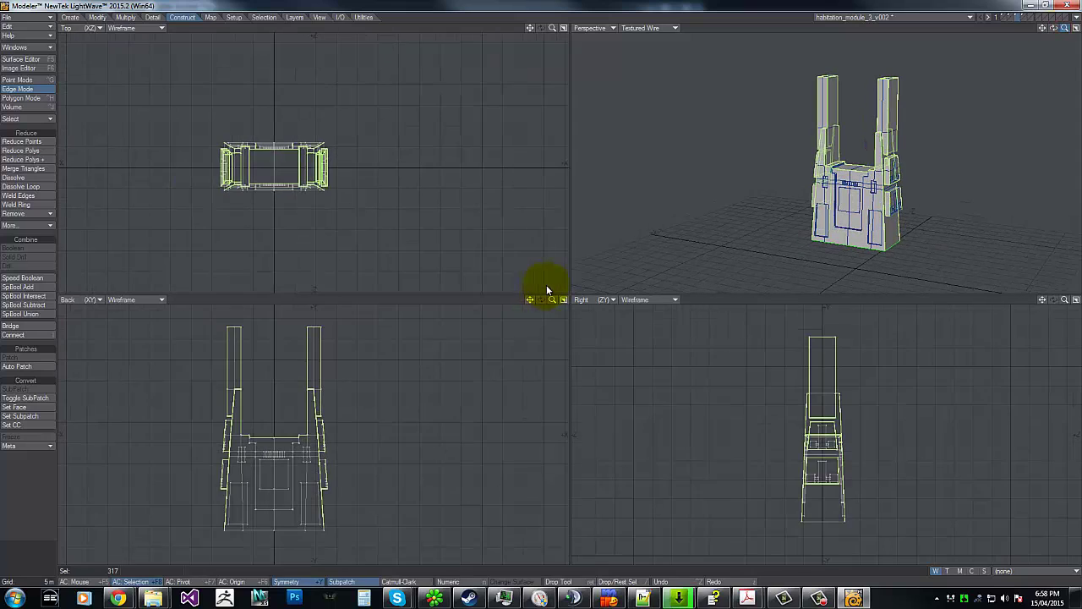
key(slash)
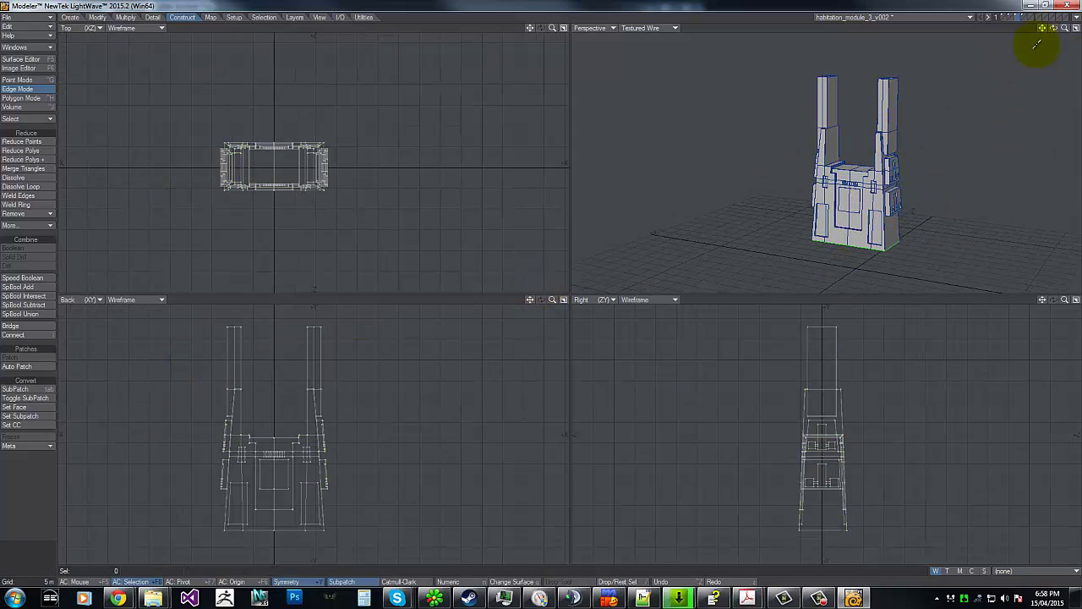
Select the bottom outer edges of the upper tower blocks symmetrically and chamfer them freehand into a wide slope.
mouse_move(550, 288)
mouse_down()
mouse_move(575, 286)
mouse_move(549, 288)
mouse_up()
drag(1054, 29, 792, 53)
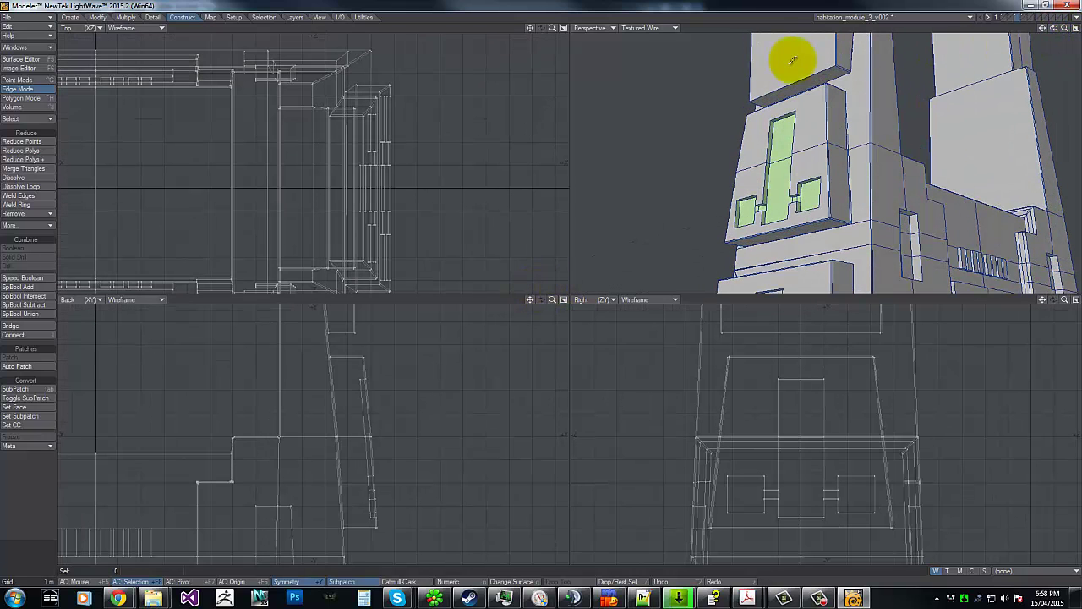
click(768, 71)
shift+click(840, 75)
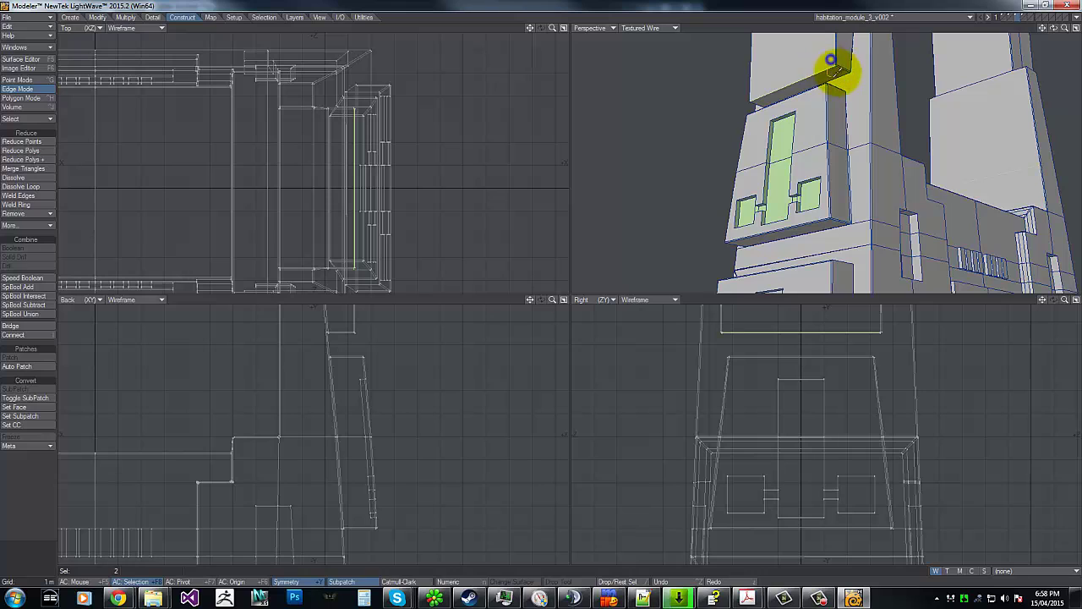
drag(1053, 28, 536, 283)
shift+click(774, 42)
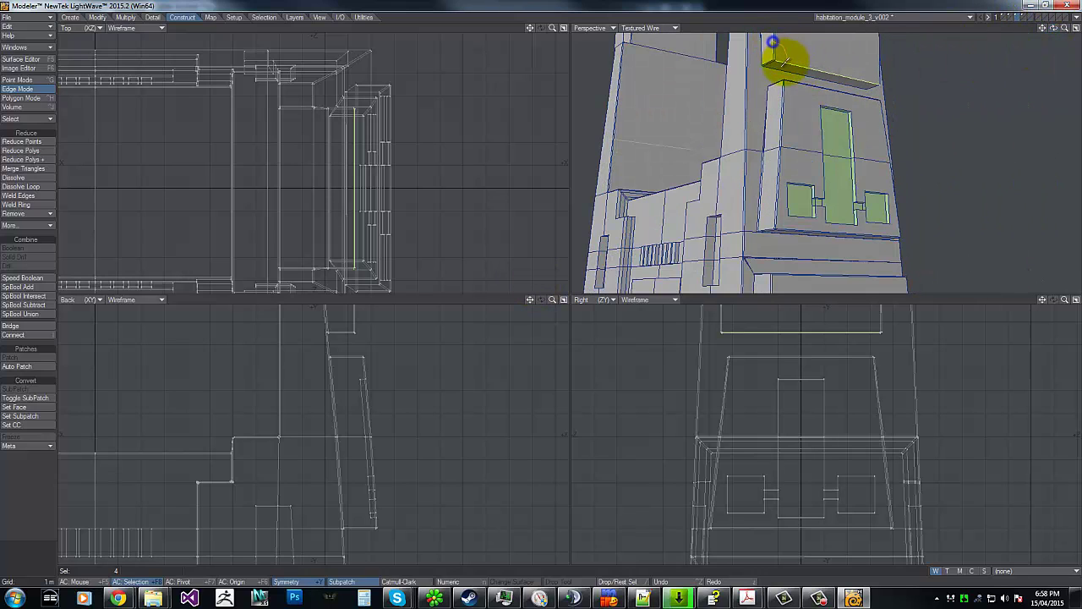
key(ctrl+b)
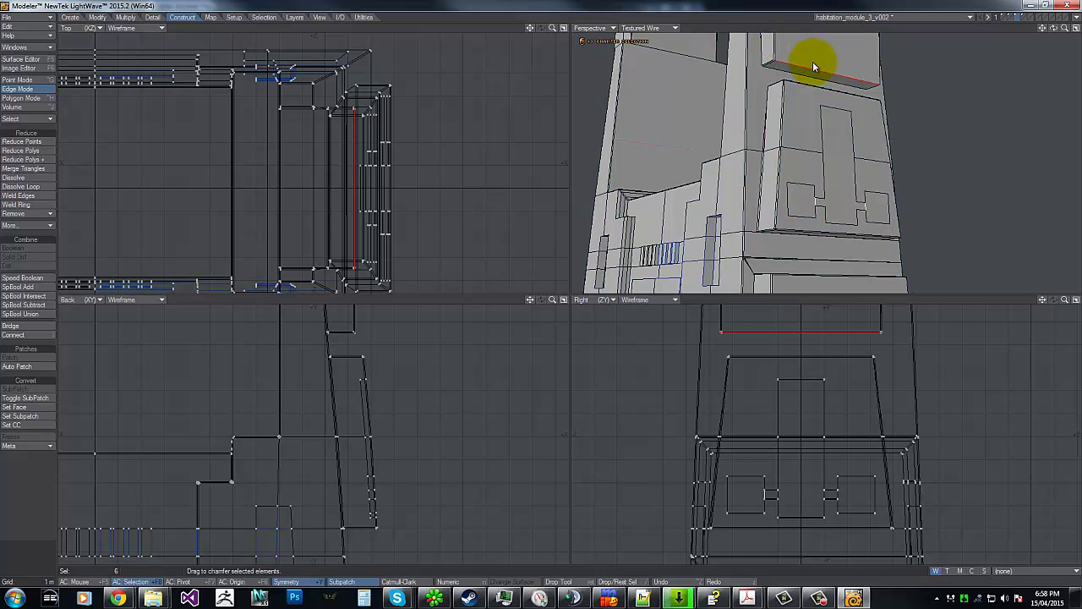
mouse_move(812, 61)
mouse_down()
mouse_move(828, 59)
mouse_move(820, 61)
mouse_up()
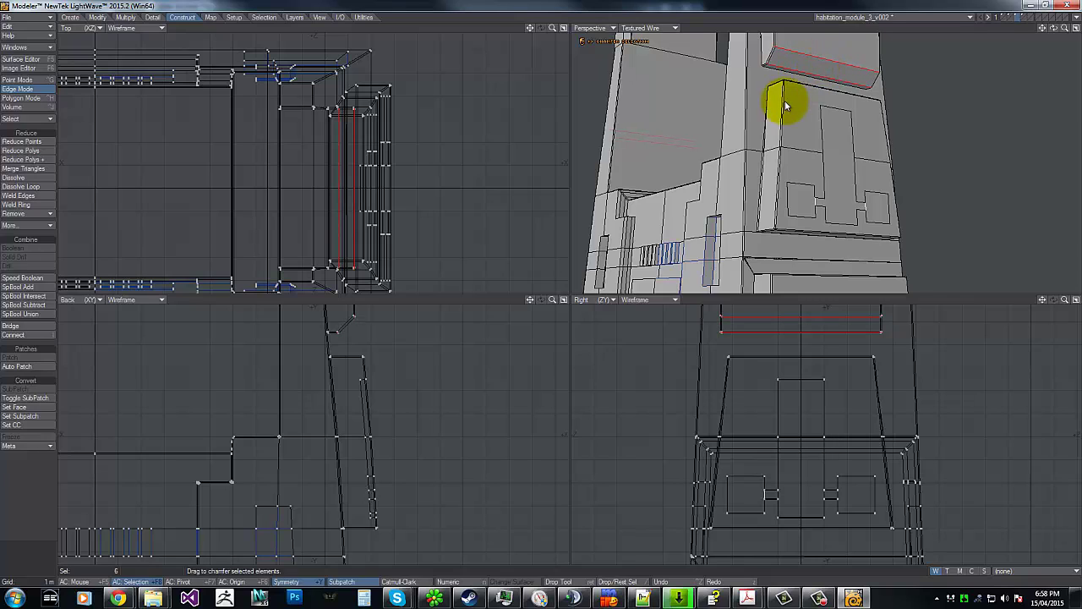
key(space)
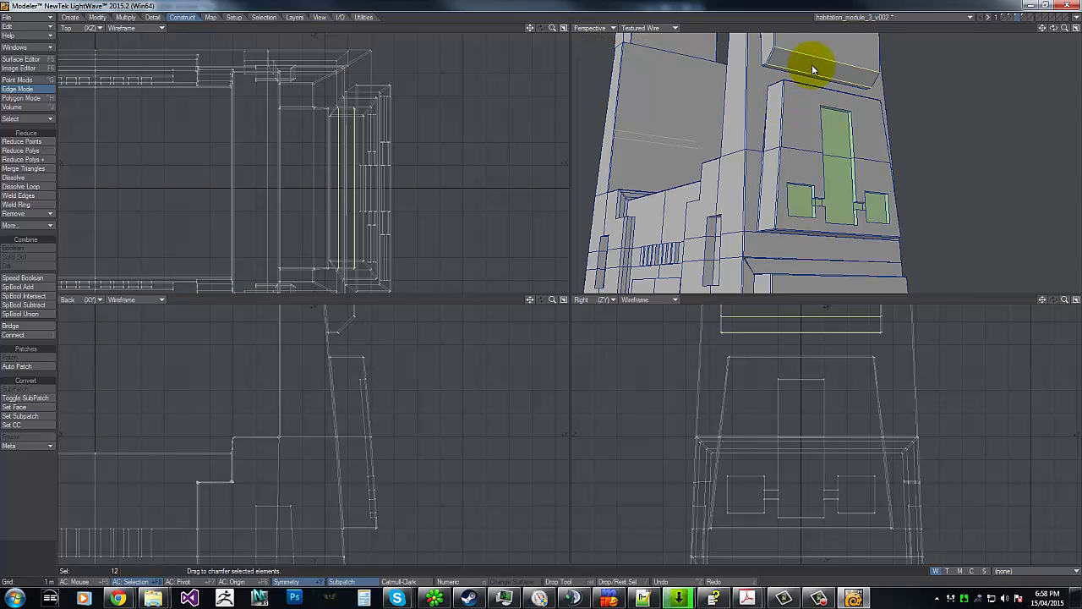
Chamfer the sloped edges of the tower blocks' undersides once more to round the profile, and clear the selection.
drag(812, 66, 814, 65)
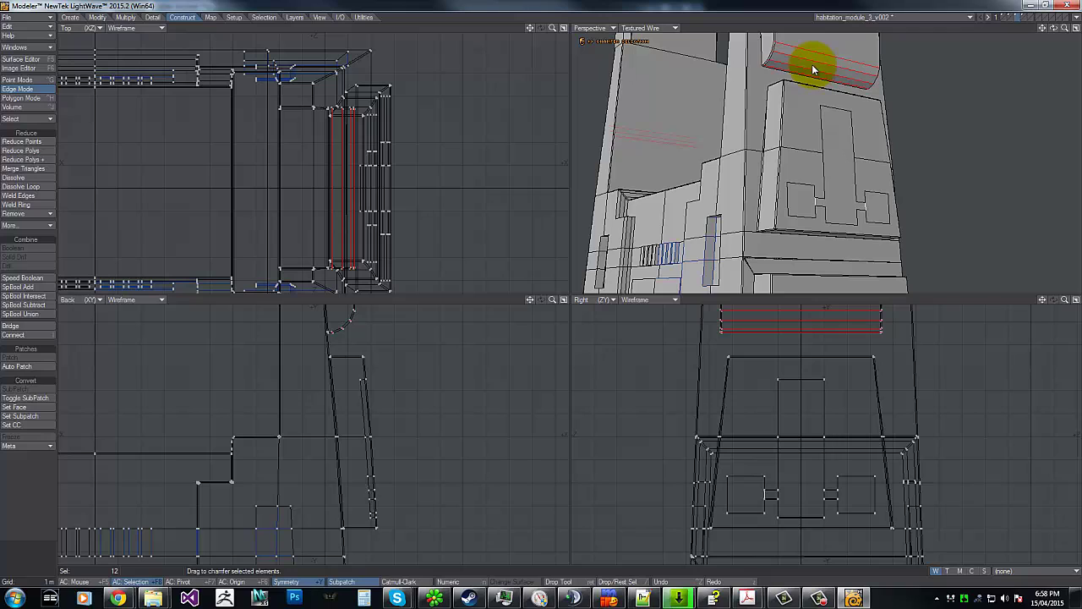
key(space)
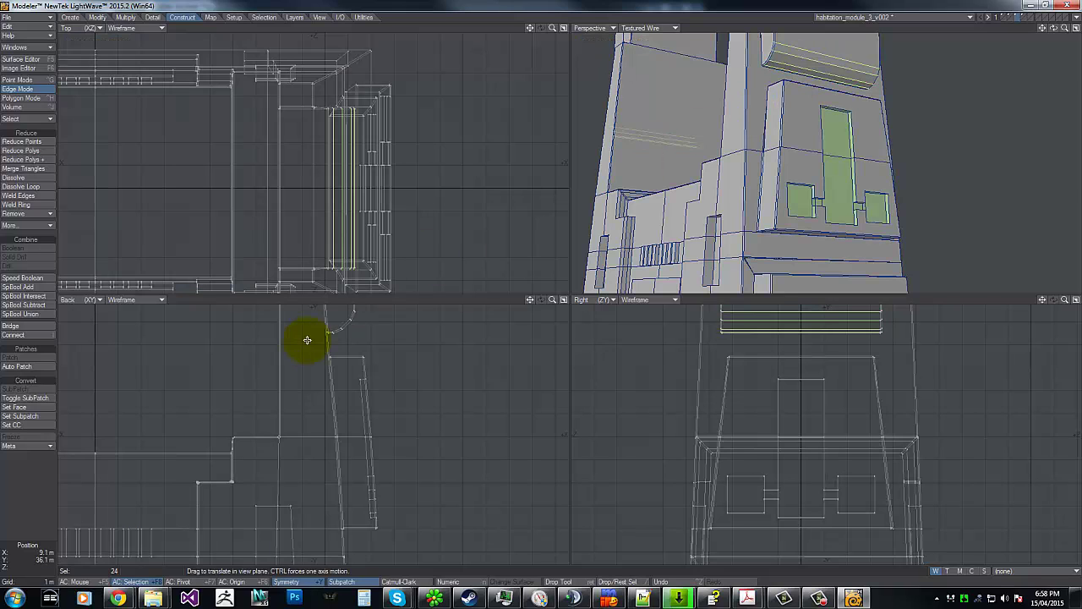
right_drag(308, 319, 362, 173)
click(278, 355)
Examine the rounded tower blocks, the whole module and the recessed panels on its lower front.
key(g)
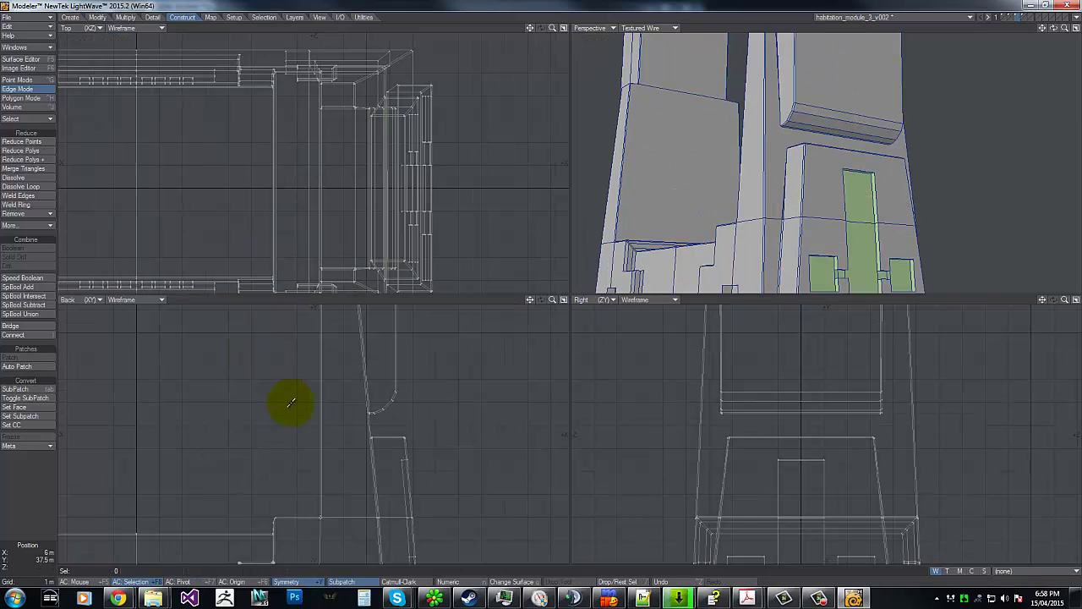
key(g)
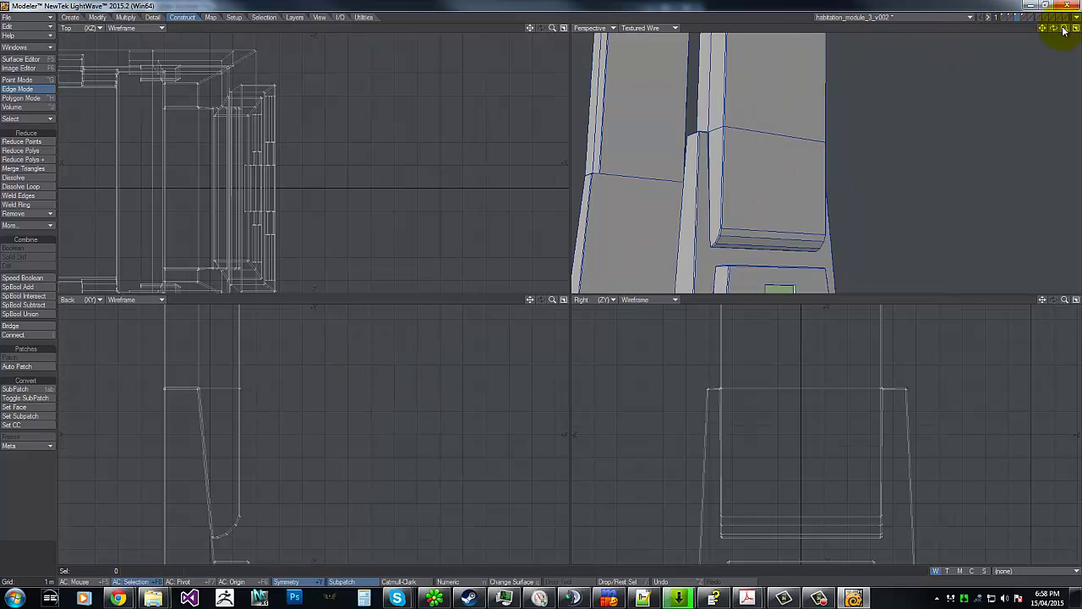
key(a)
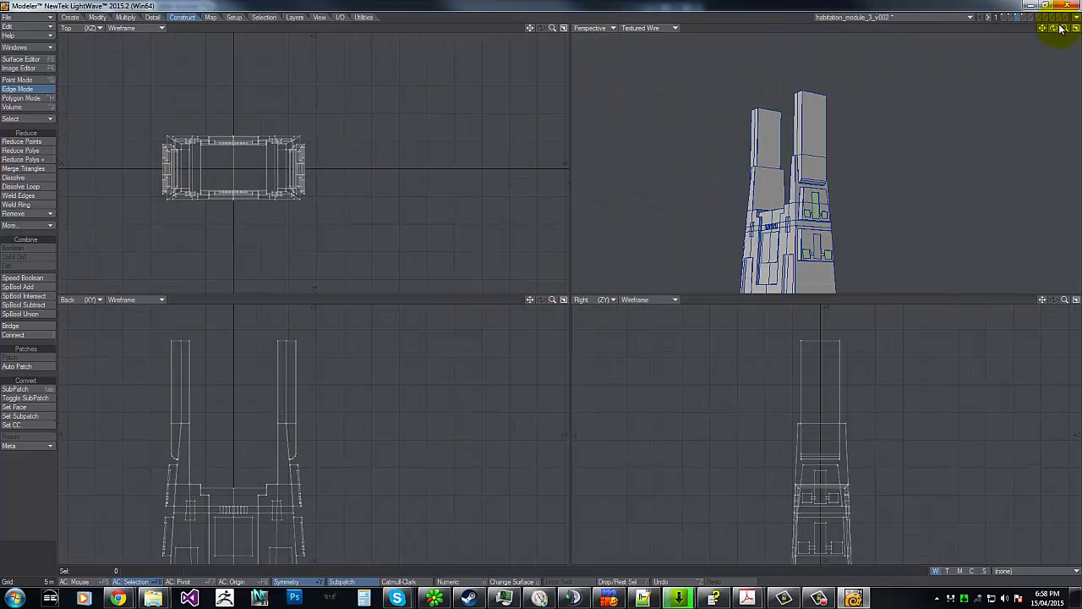
drag(1061, 28, 544, 282)
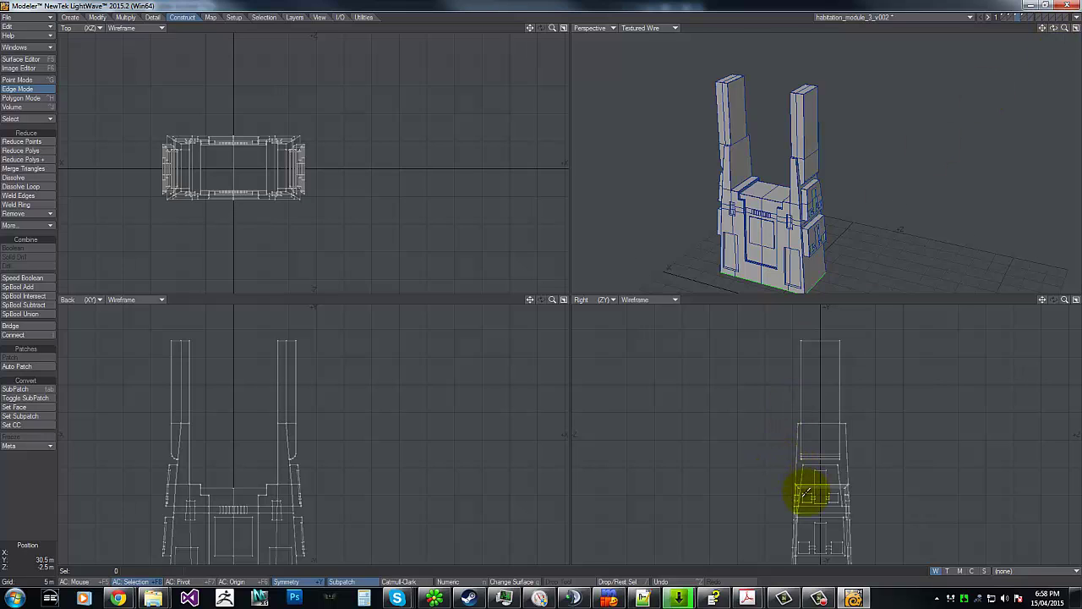
drag(808, 495, 851, 401)
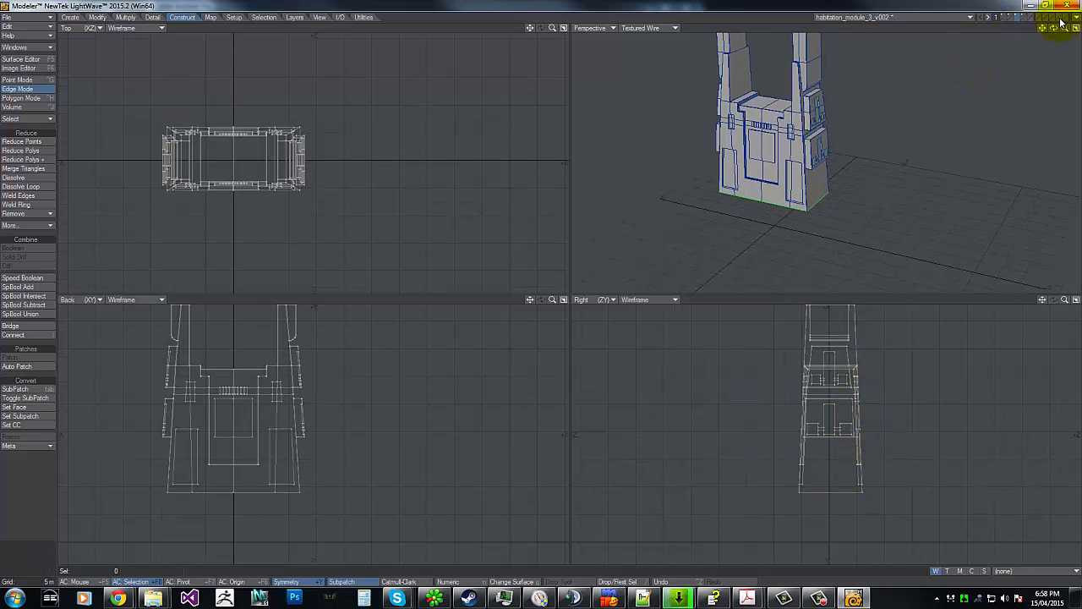
drag(1064, 28, 545, 296)
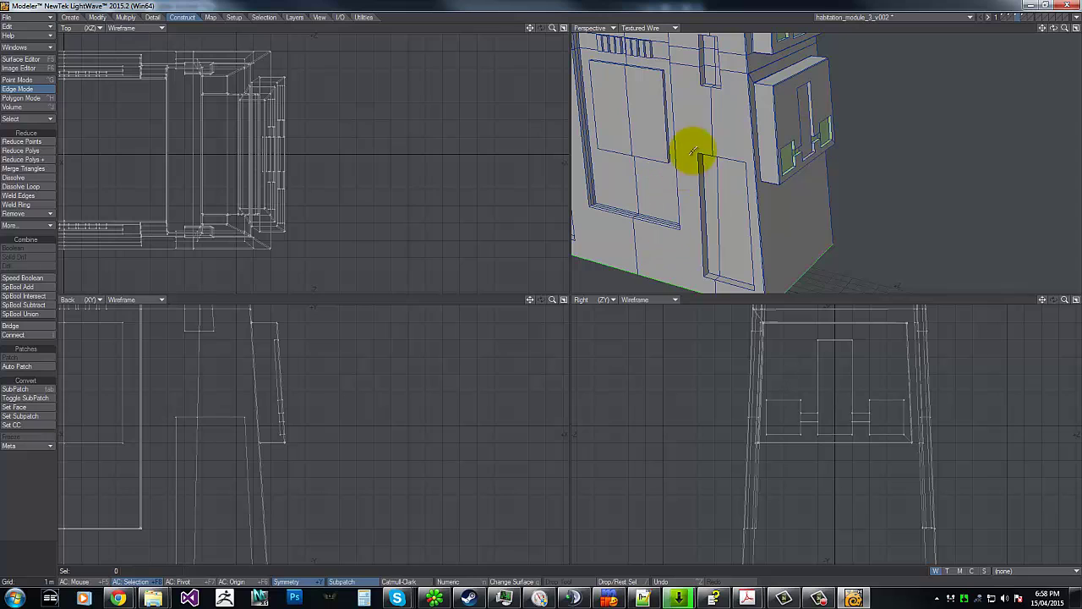
key(g)
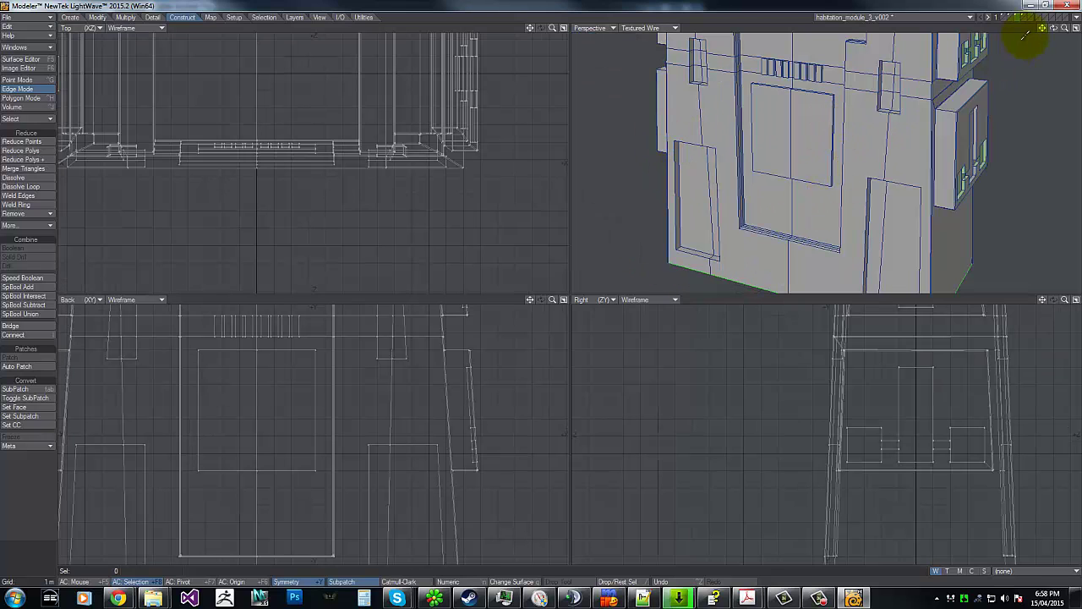
drag(1062, 29, 543, 289)
Select the lower corner edges of the central front recess and try to chamfer them.
right_drag(749, 225, 750, 222)
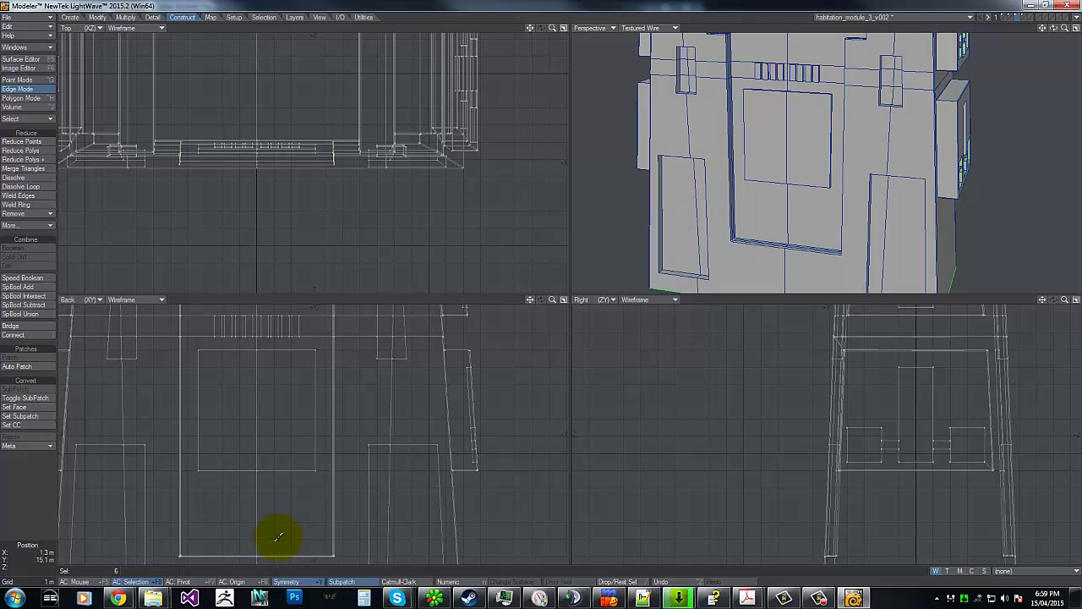
key(ctrl+b)
drag(219, 549, 218, 550)
key(space)
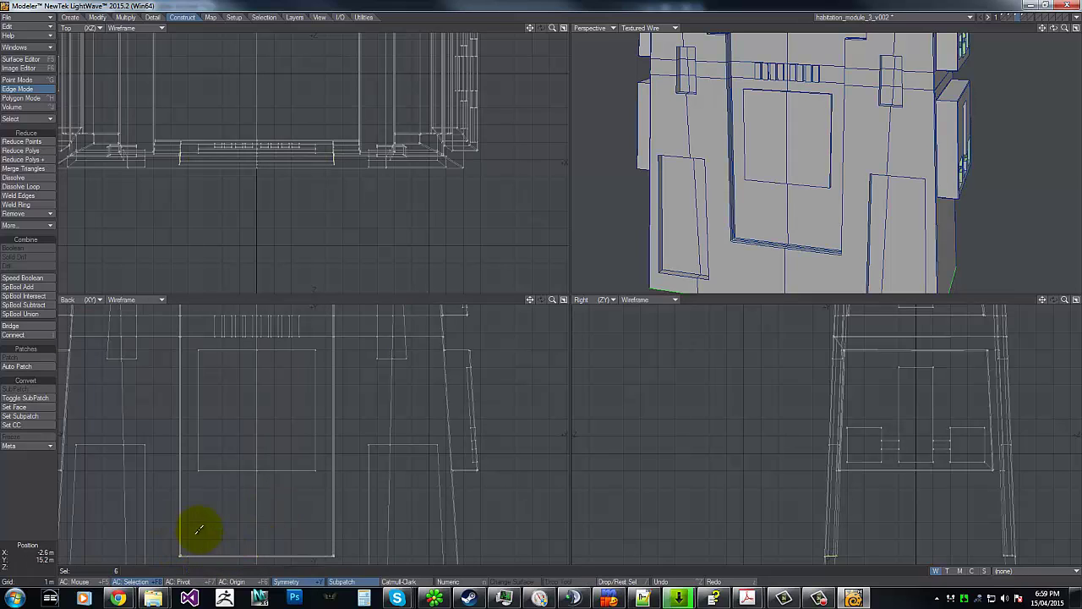
drag(200, 541, 327, 538)
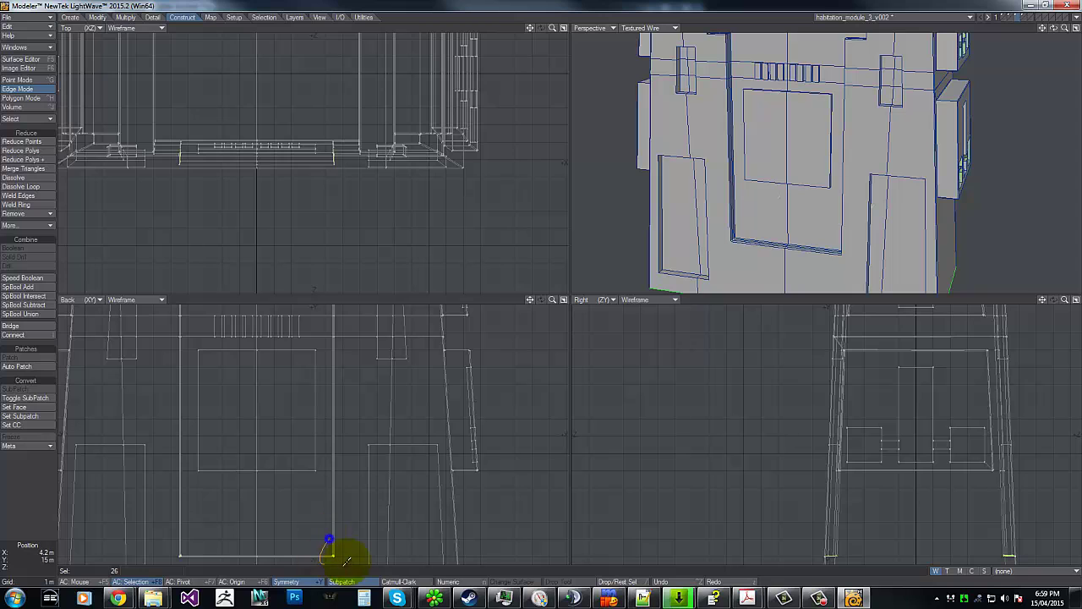
right_drag(347, 562, 330, 538)
Examine the module's base, its side boxes and its overall shape, and clear the edge selection.
mouse_move(1048, 31)
mouse_down()
mouse_move(536, 282)
mouse_move(543, 290)
mouse_move(550, 280)
mouse_move(534, 294)
mouse_up()
key(g)
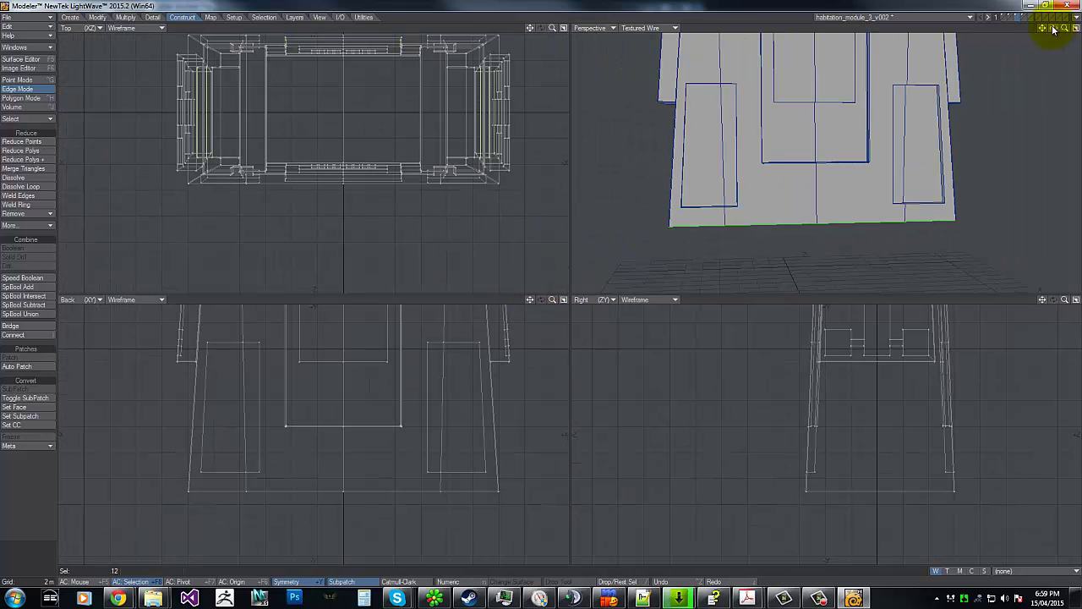
drag(1053, 30, 821, 435)
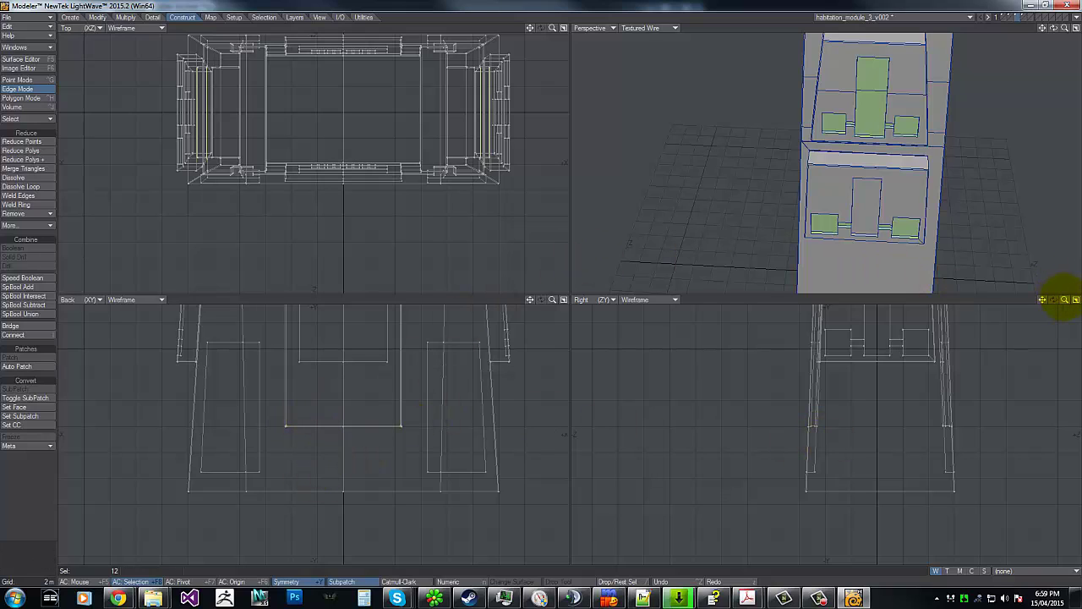
drag(1065, 299, 525, 295)
right_drag(782, 354, 834, 402)
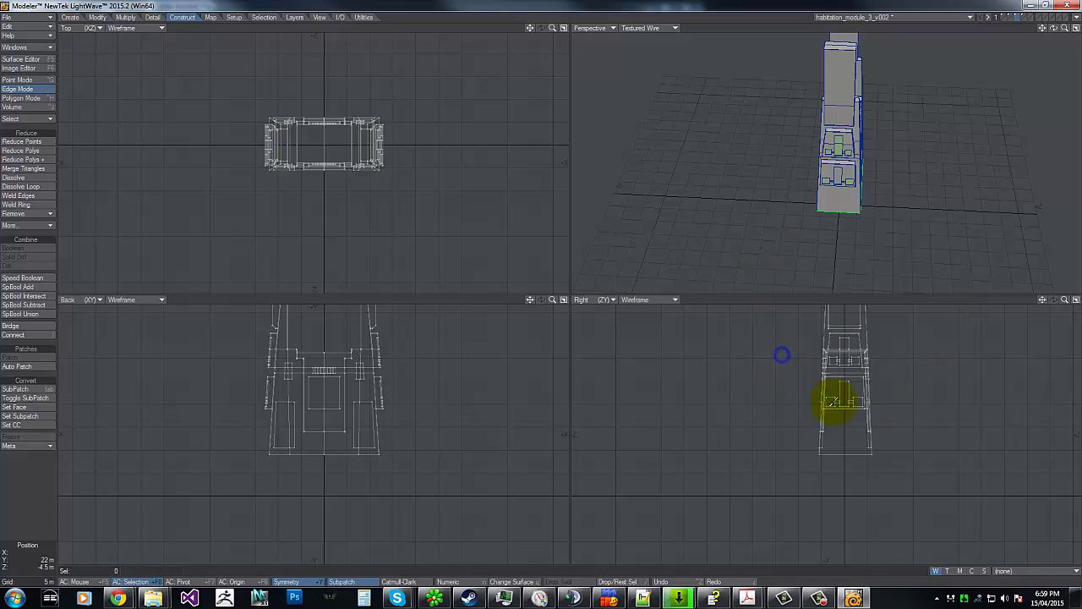
key(g)
drag(1054, 28, 542, 289)
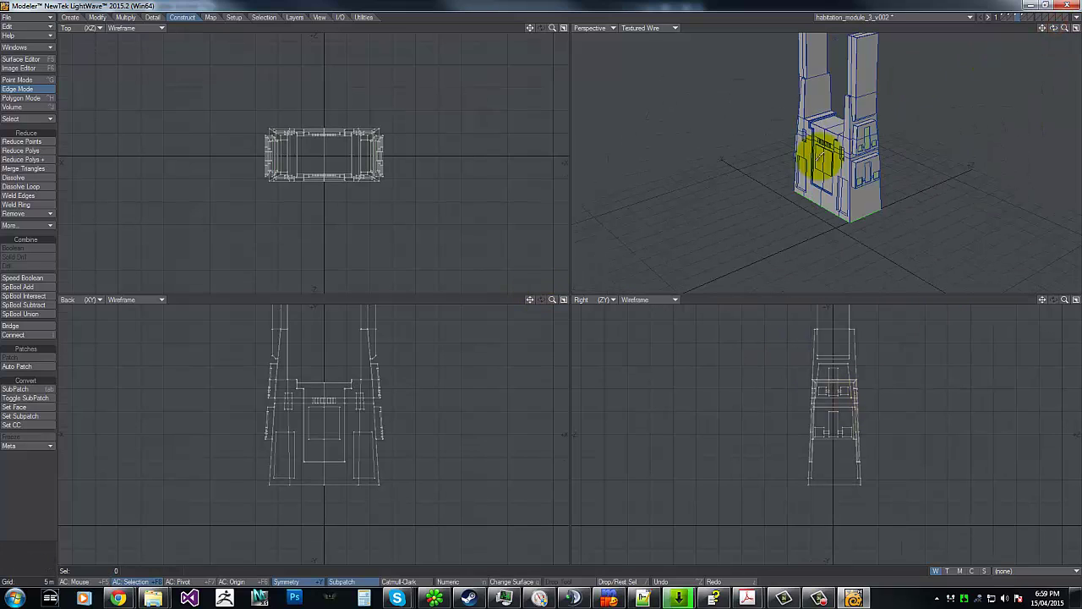
Select the main hull's outline edges and deselect the edges at the stepped upper corners of the central front recess.
drag(1067, 30, 538, 286)
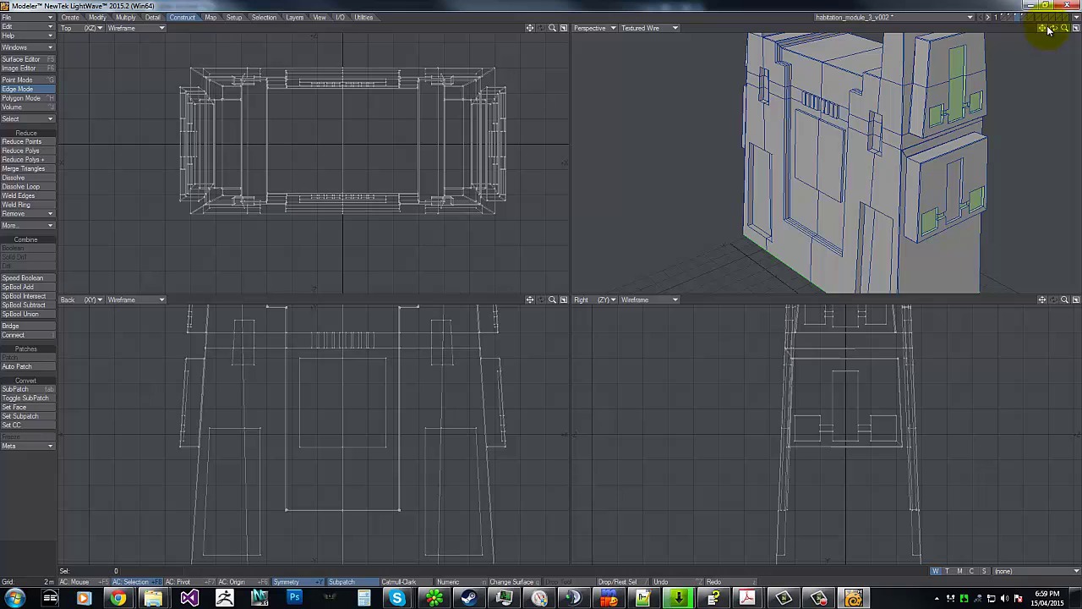
mouse_move(542, 284)
mouse_down()
mouse_move(607, 298)
mouse_move(533, 292)
mouse_up()
drag(1054, 28, 541, 284)
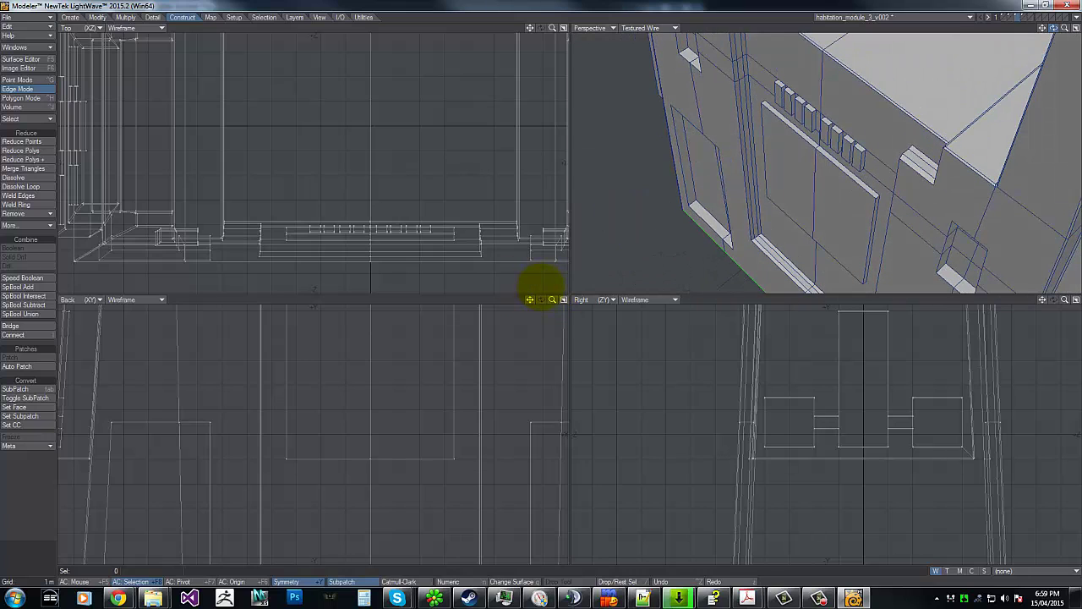
key(])
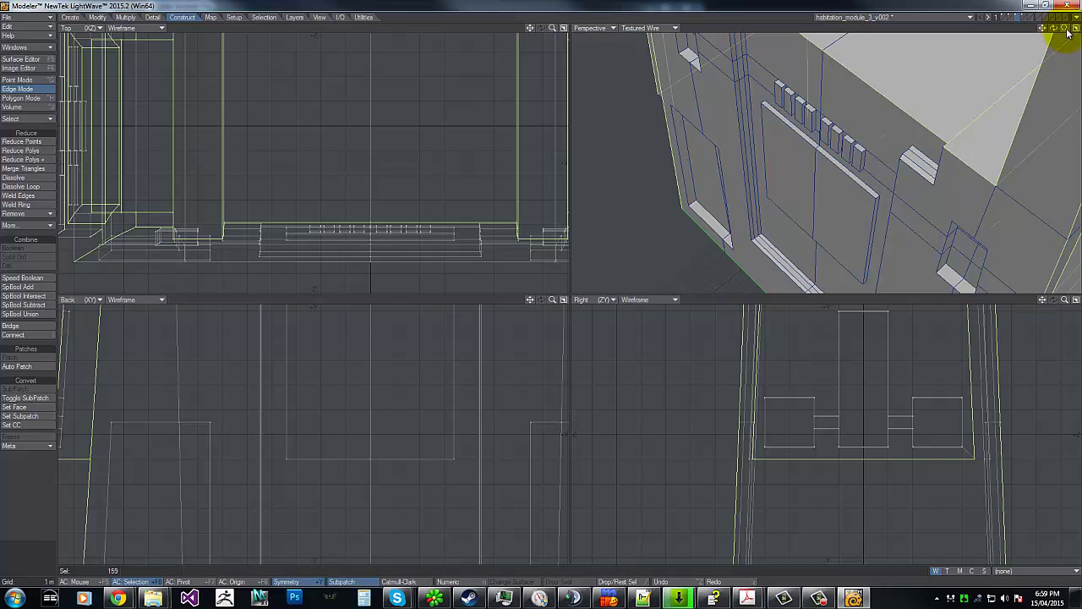
drag(1065, 30, 541, 286)
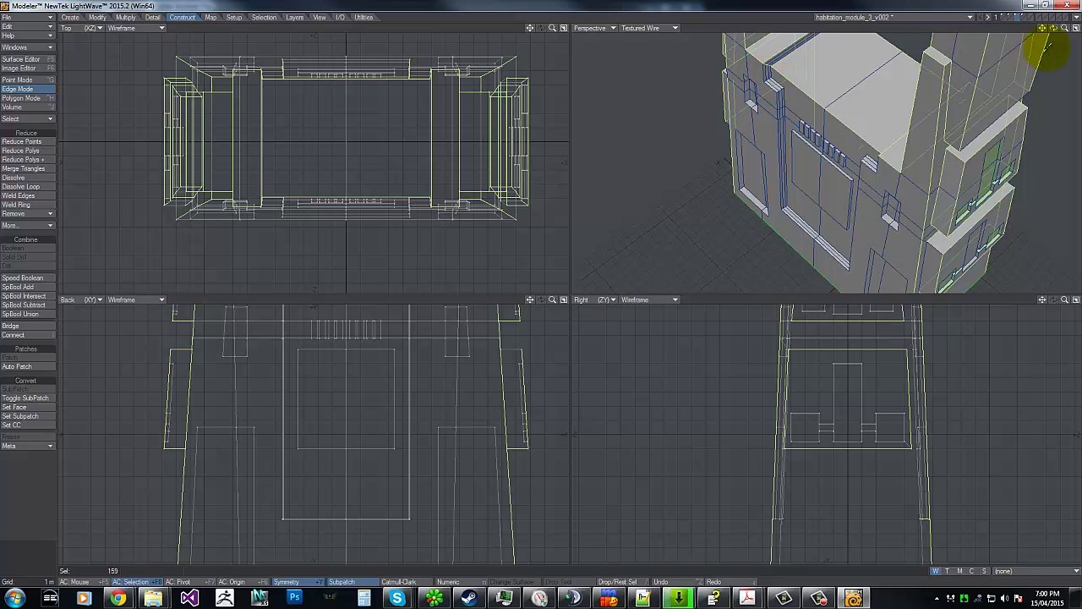
drag(1054, 29, 542, 289)
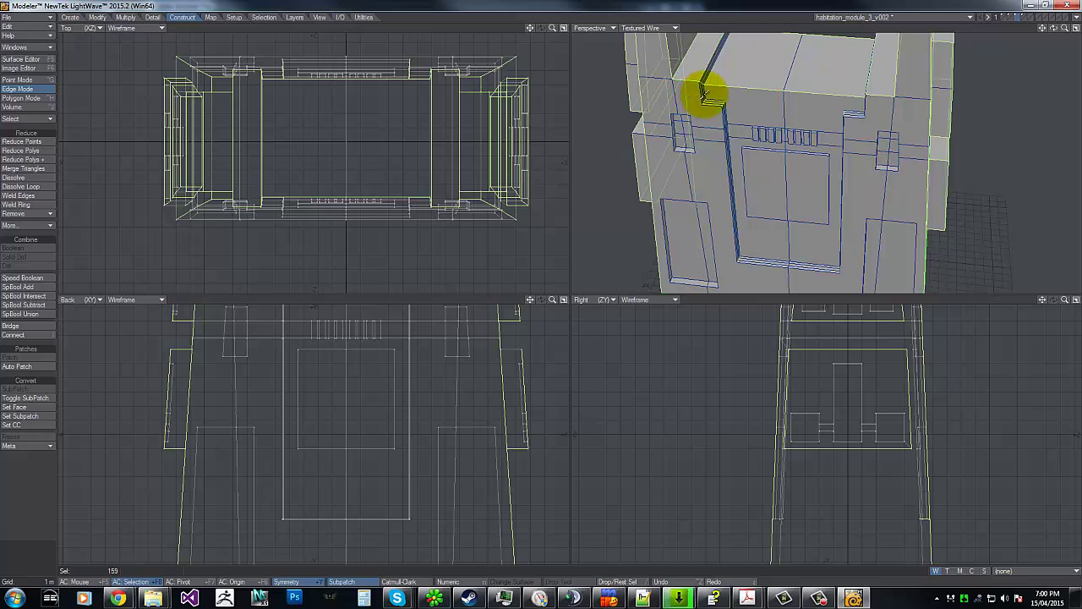
drag(698, 102, 729, 105)
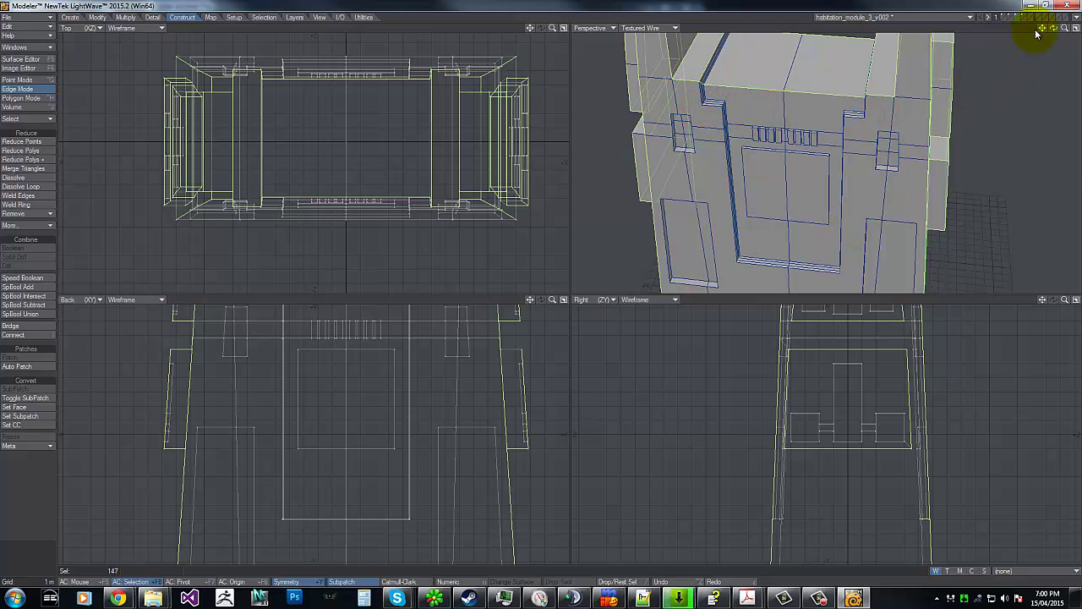
Chamfer the selected hull outline edges by 50 mm, then run Merge Triangles and clear the selection.
drag(536, 290, 539, 282)
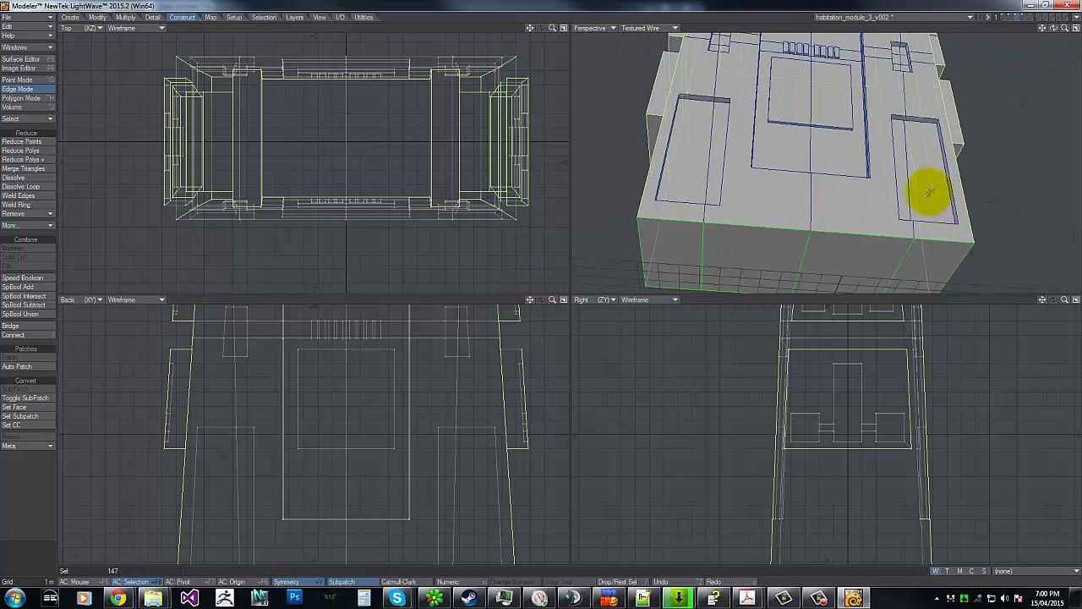
key(g)
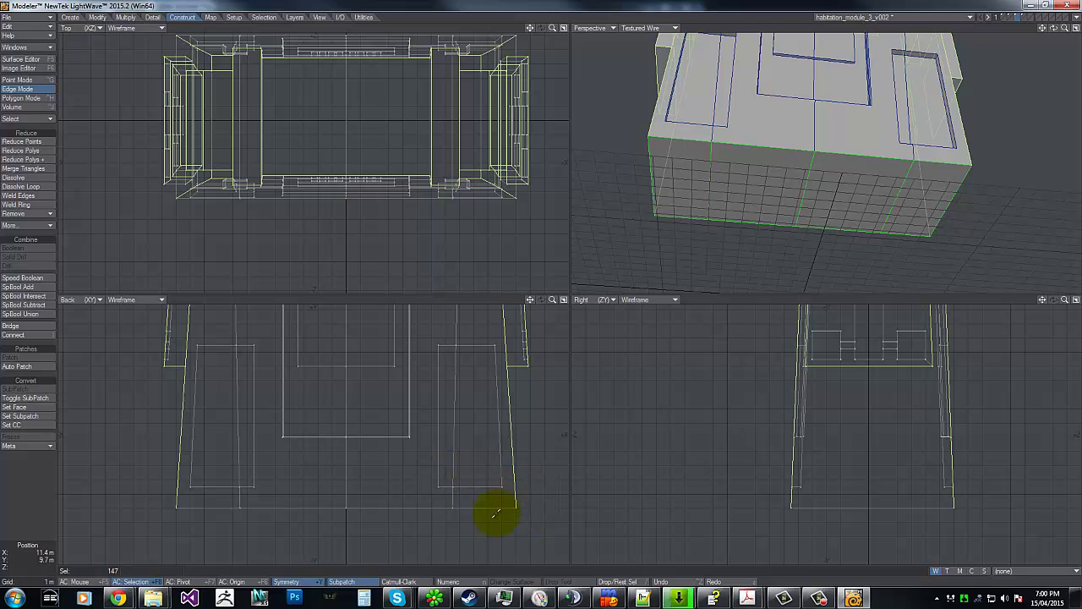
click(161, 512)
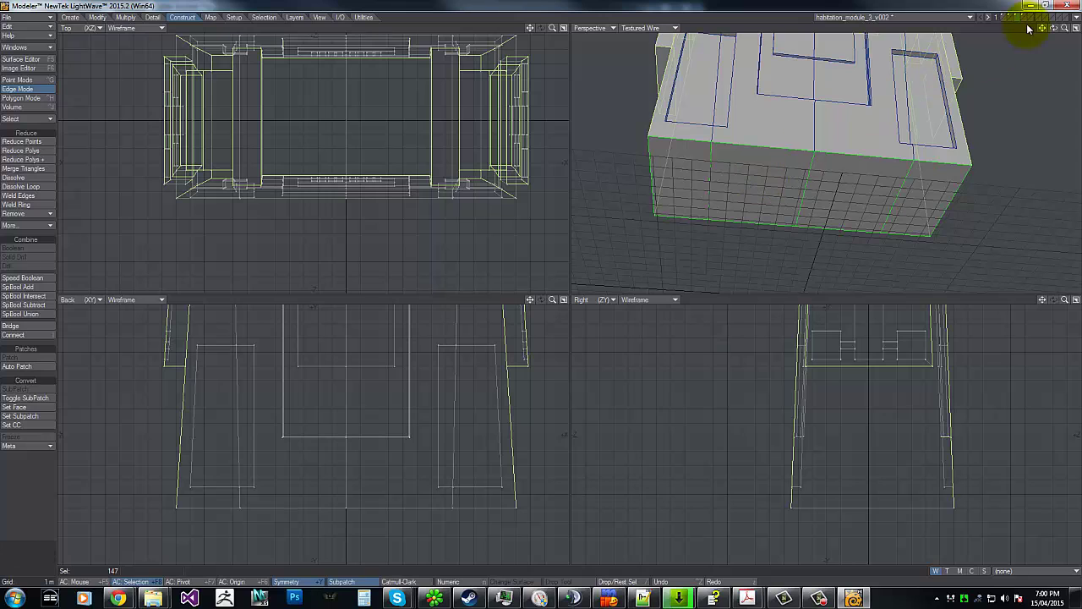
drag(1054, 29, 539, 286)
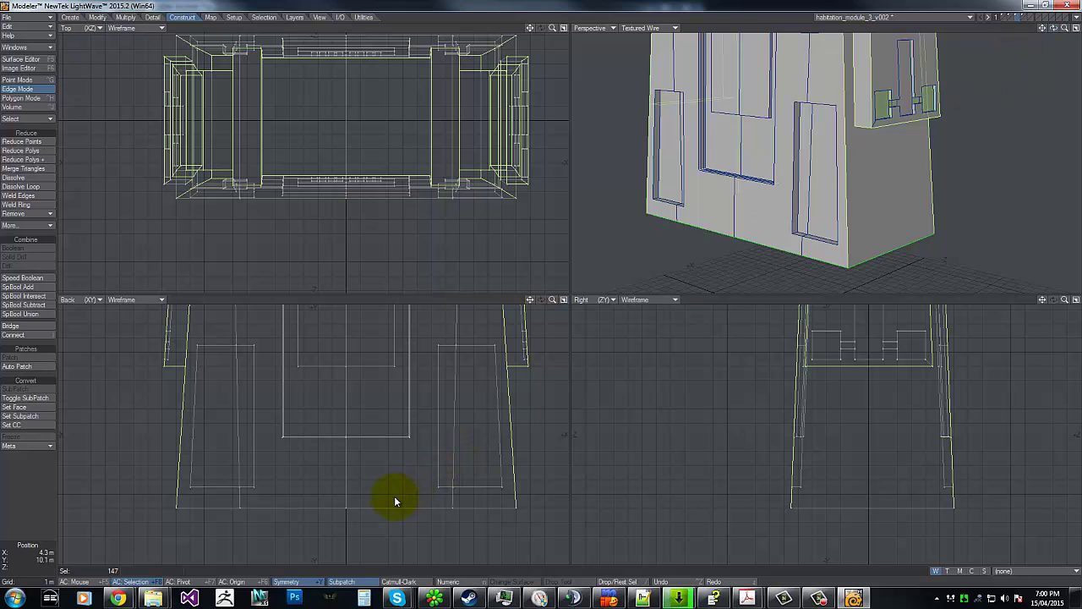
key(ctrl+b)
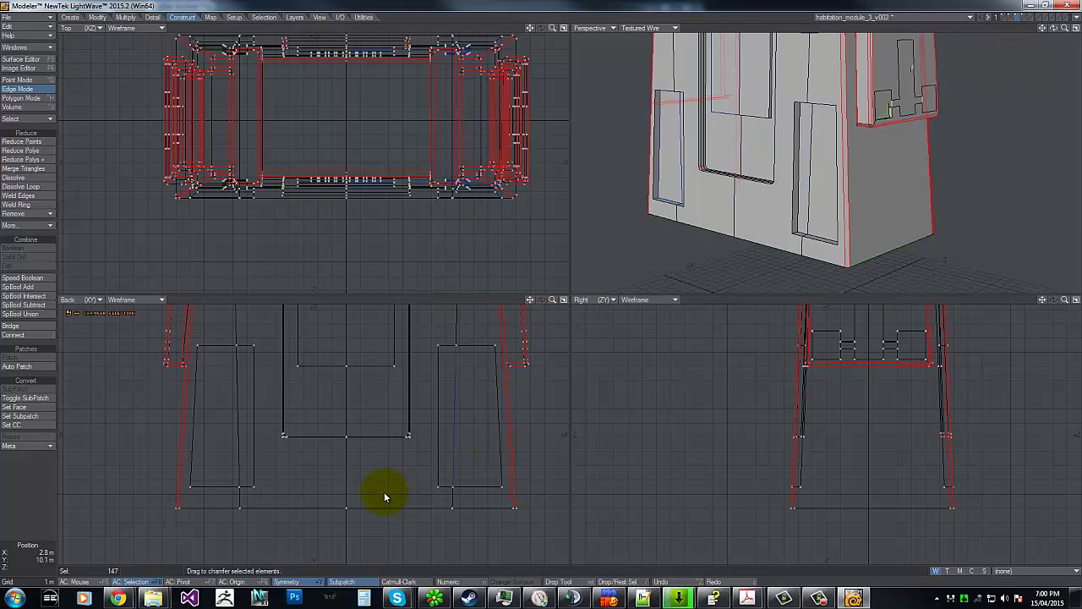
key(n)
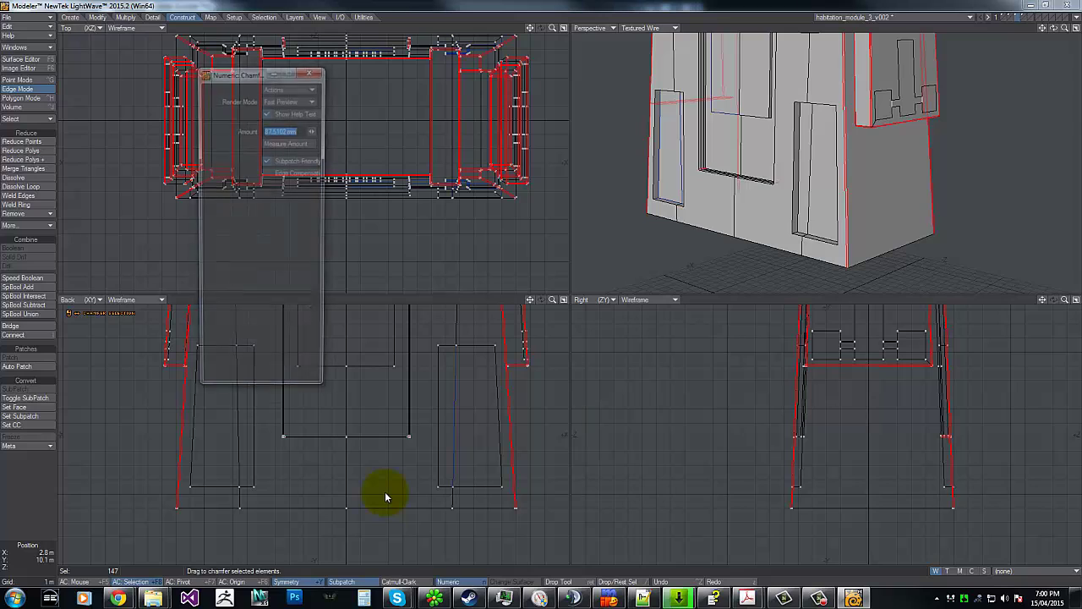
text(50)
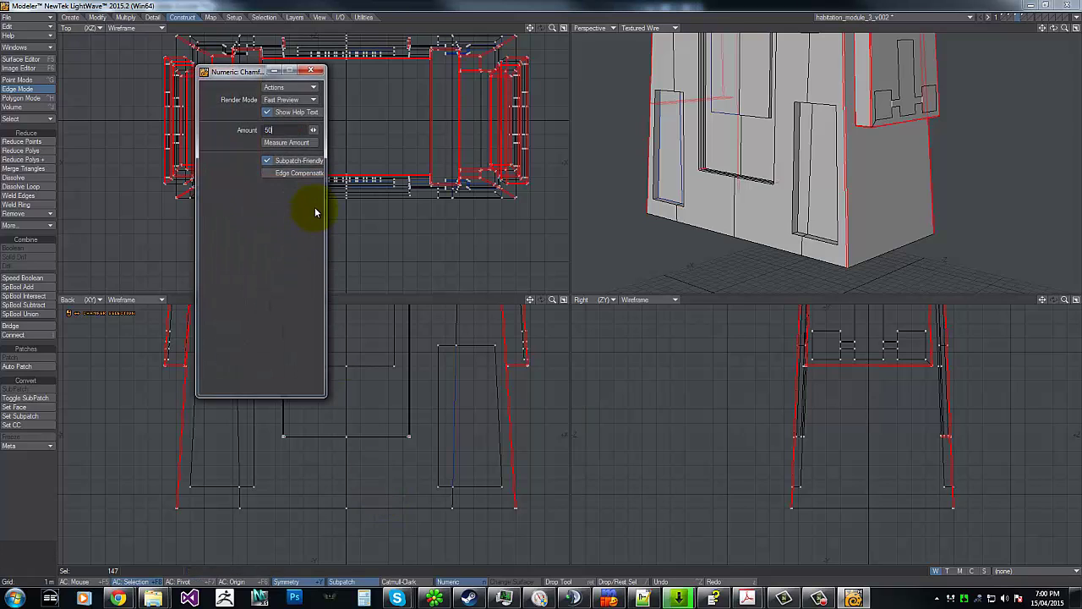
key(Return)
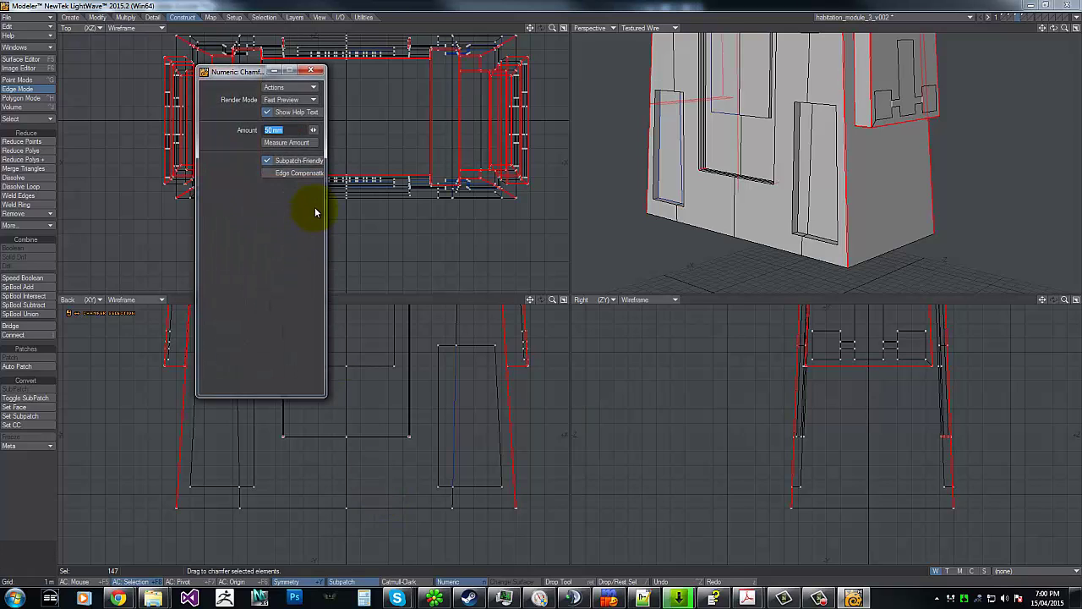
click(311, 70)
key(space)
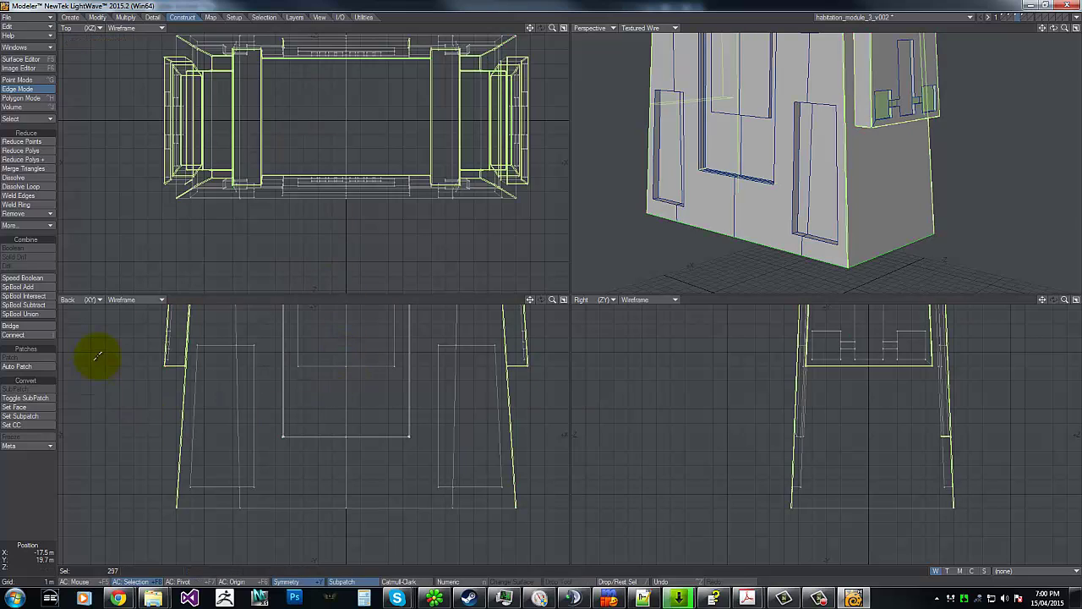
right_drag(106, 373, 111, 348)
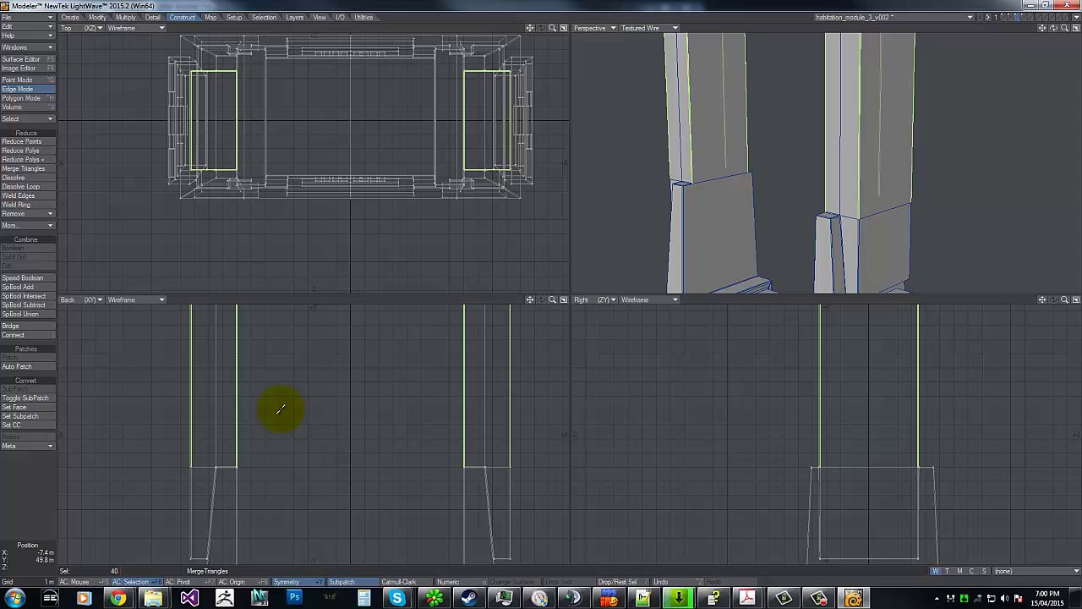
mouse_move(157, 462)
right_down()
mouse_move(205, 488)
mouse_move(84, 244)
right_up()
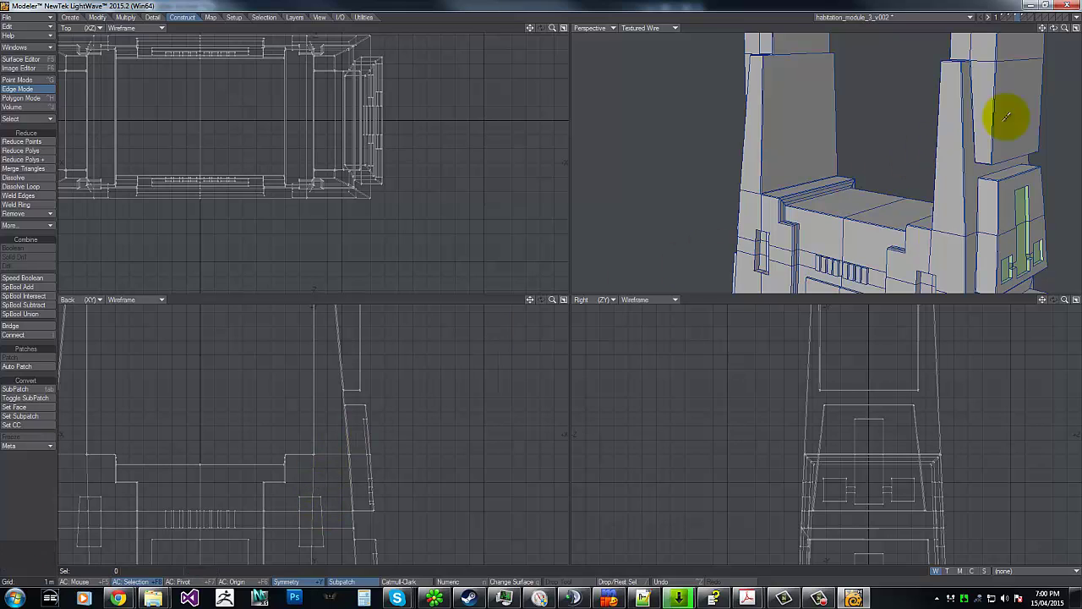
Chamfer the lower outer edges of the upper tower blocks repeatedly to round their undersides, and clear the selection.
drag(1053, 28, 543, 287)
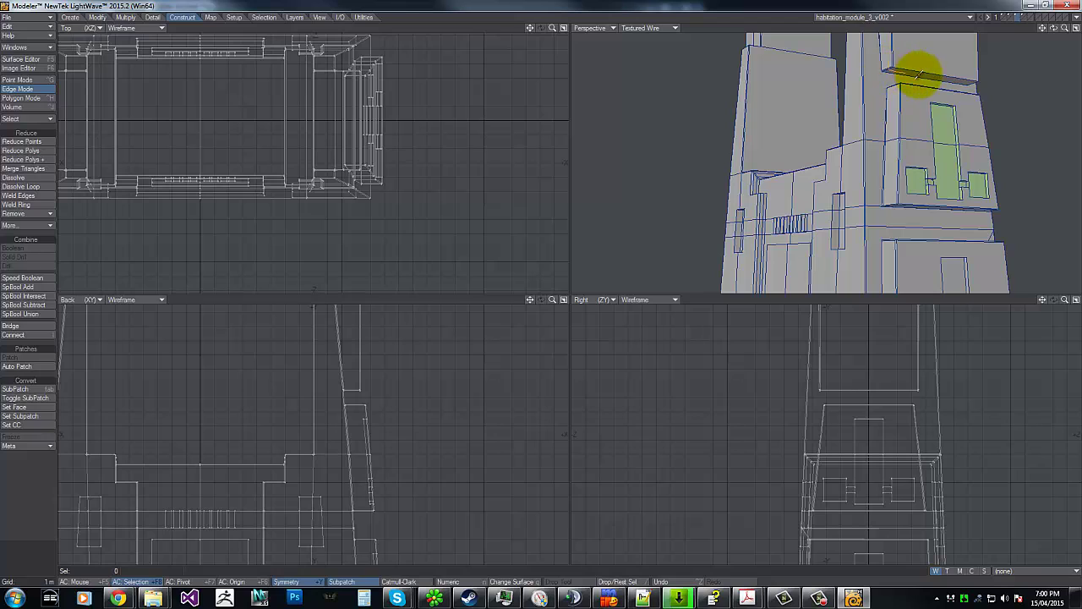
mouse_move(963, 78)
mouse_down()
mouse_move(901, 65)
mouse_move(991, 67)
mouse_up()
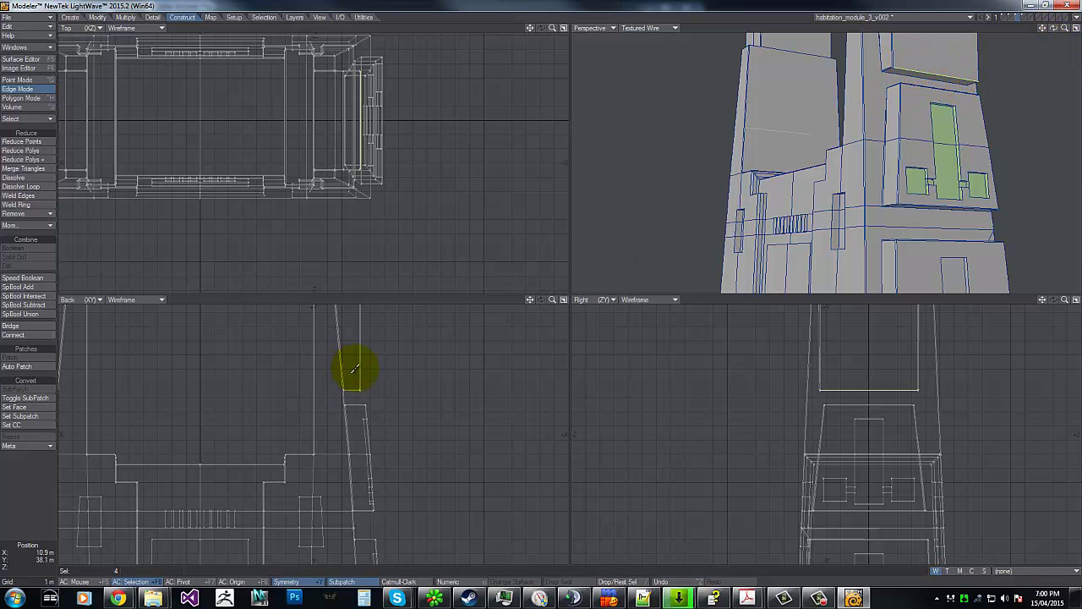
key(ctrl+b)
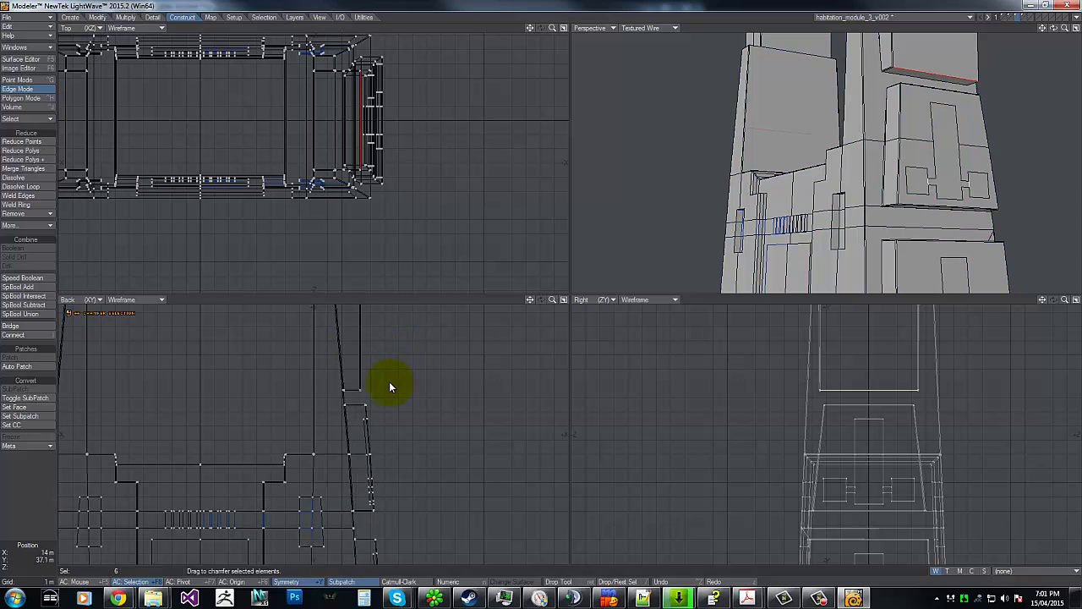
drag(371, 390, 365, 394)
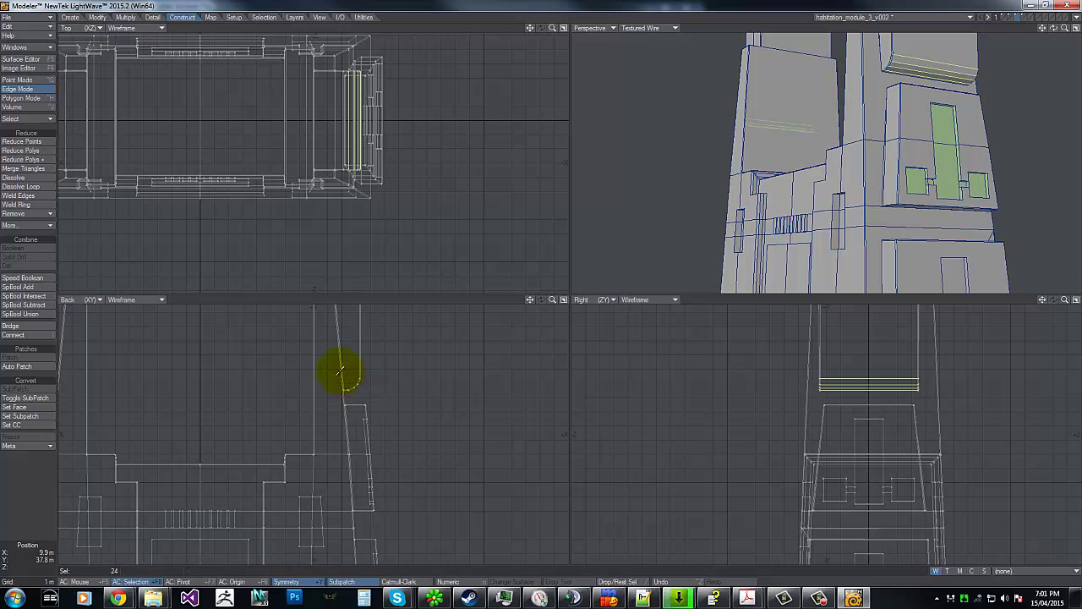
mouse_move(331, 363)
right_down()
mouse_move(466, 370)
mouse_move(451, 362)
right_up()
Select the stepped upper corner edges of the central recess on front and back, chamfer them and clear the selection.
key(g)
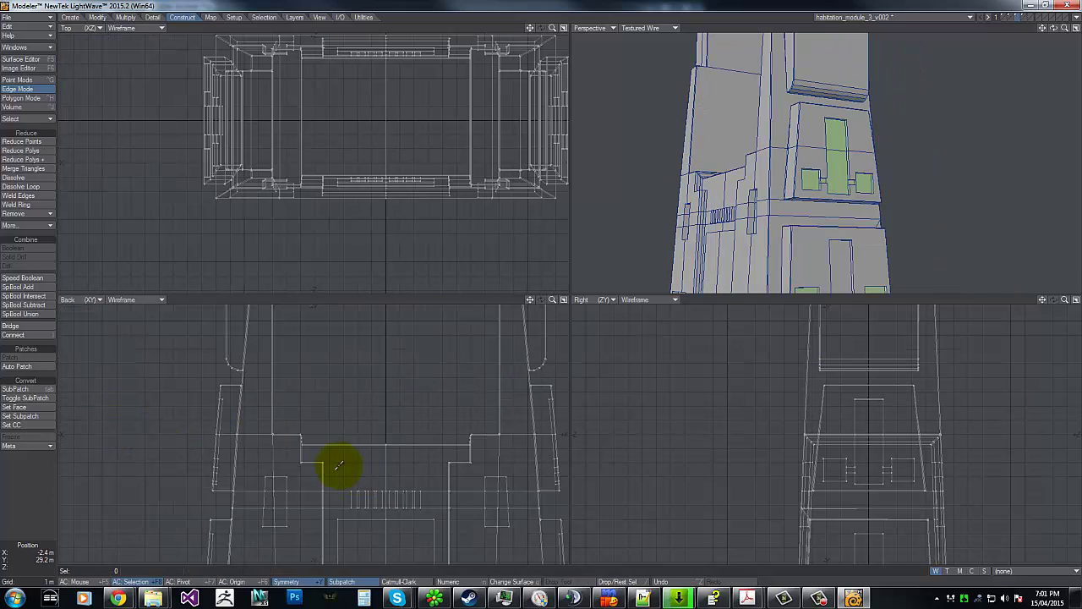
right_drag(288, 457, 444, 456)
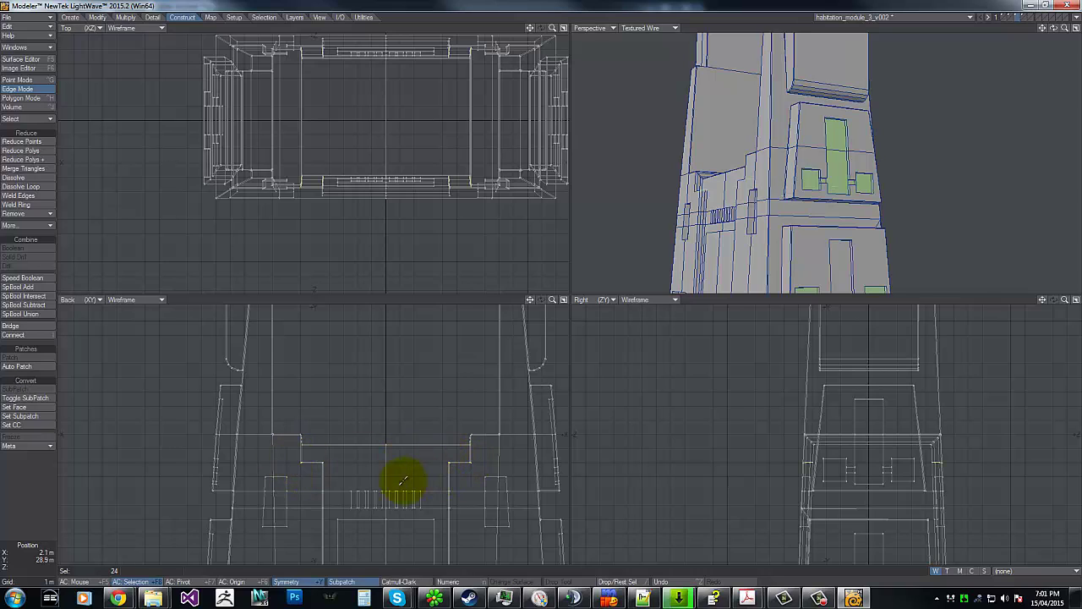
key(b)
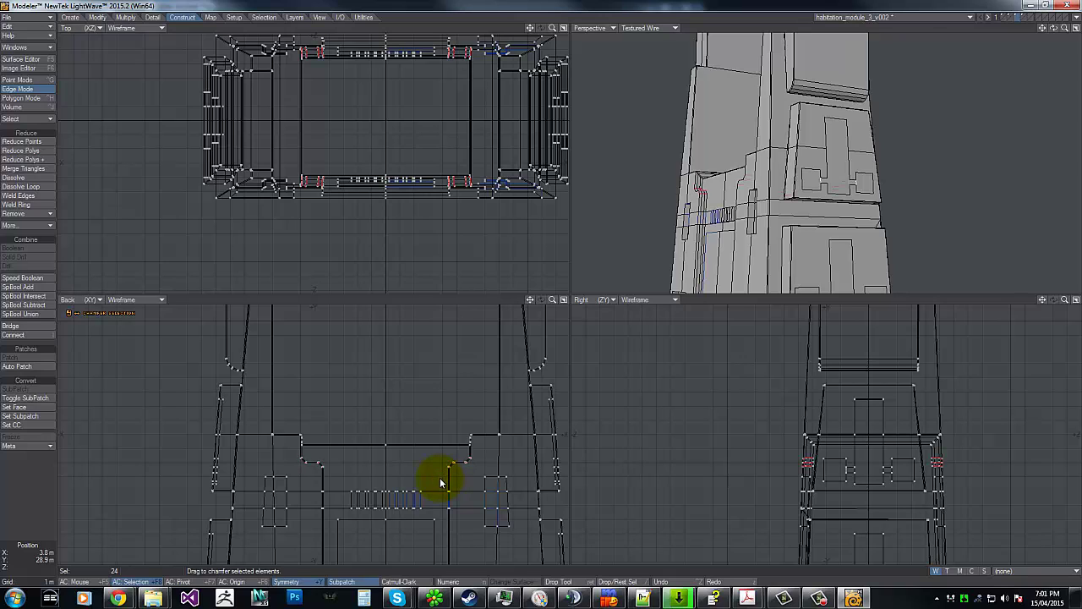
key(space)
right_drag(436, 447, 437, 445)
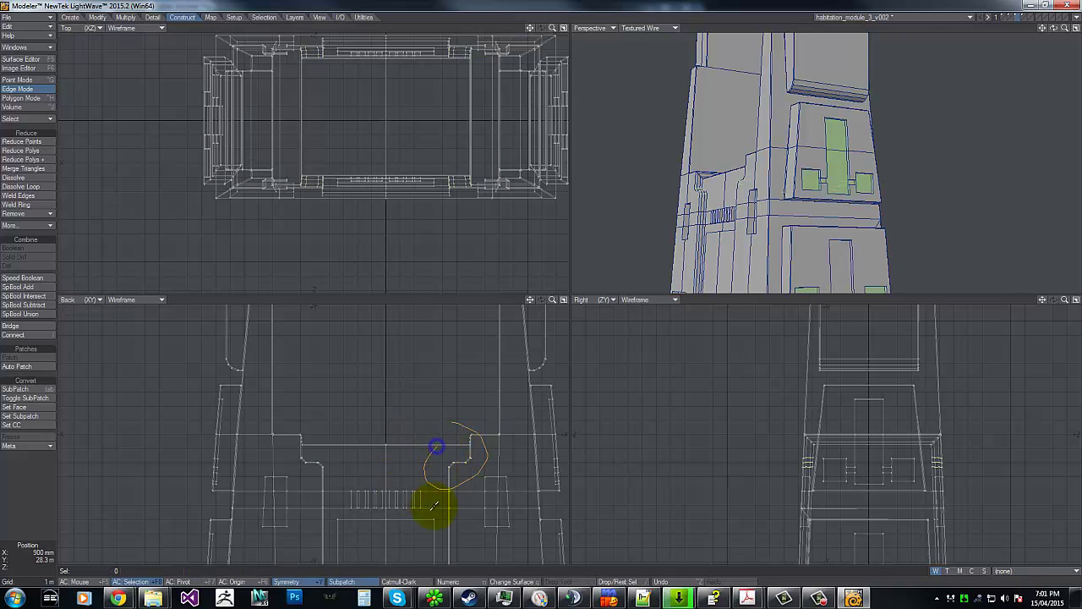
Select the lower corner edges of the central front recess and try to chamfer them.
key(g)
key(g)
key(g)
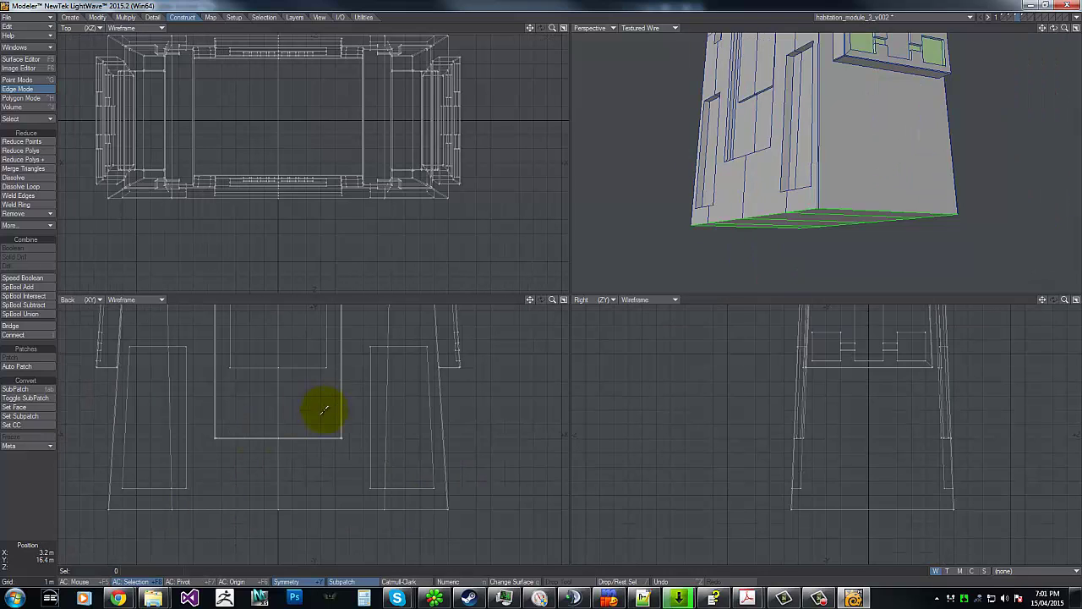
key(ctrl+b)
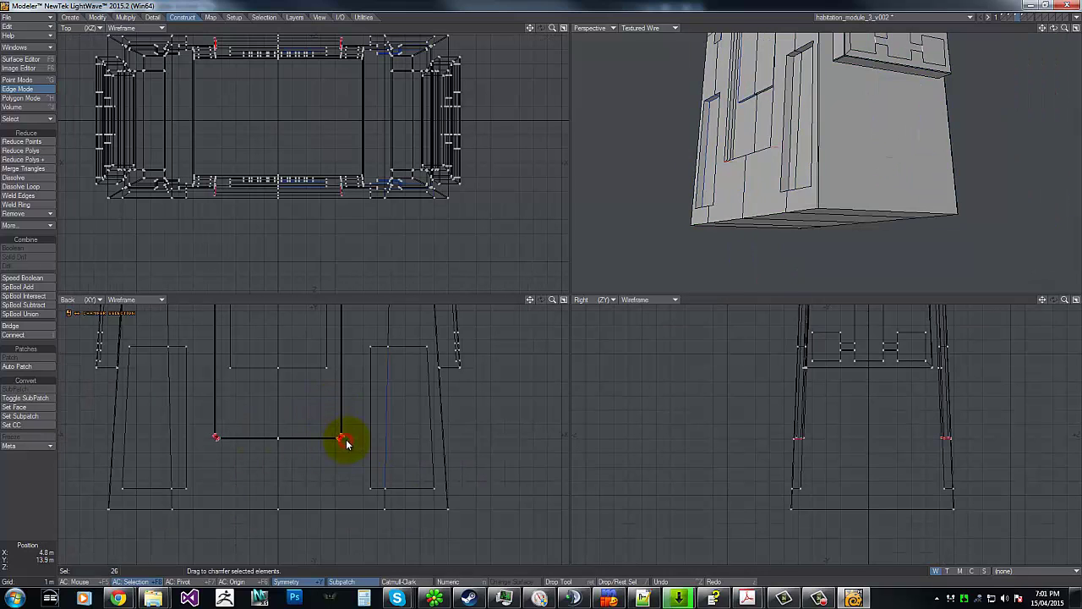
drag(345, 444, 346, 444)
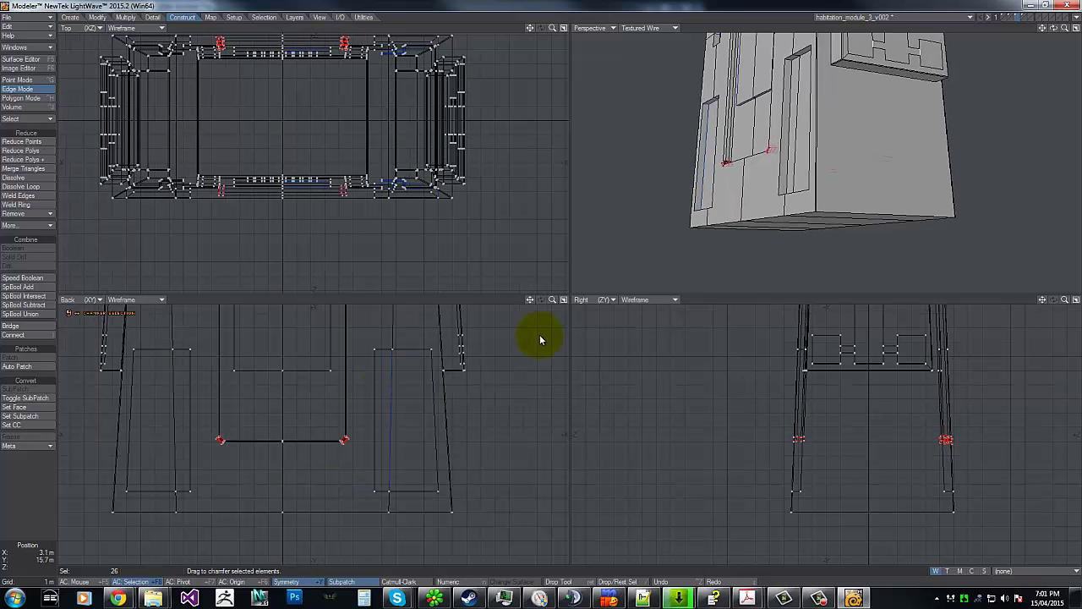
drag(1066, 28, 539, 283)
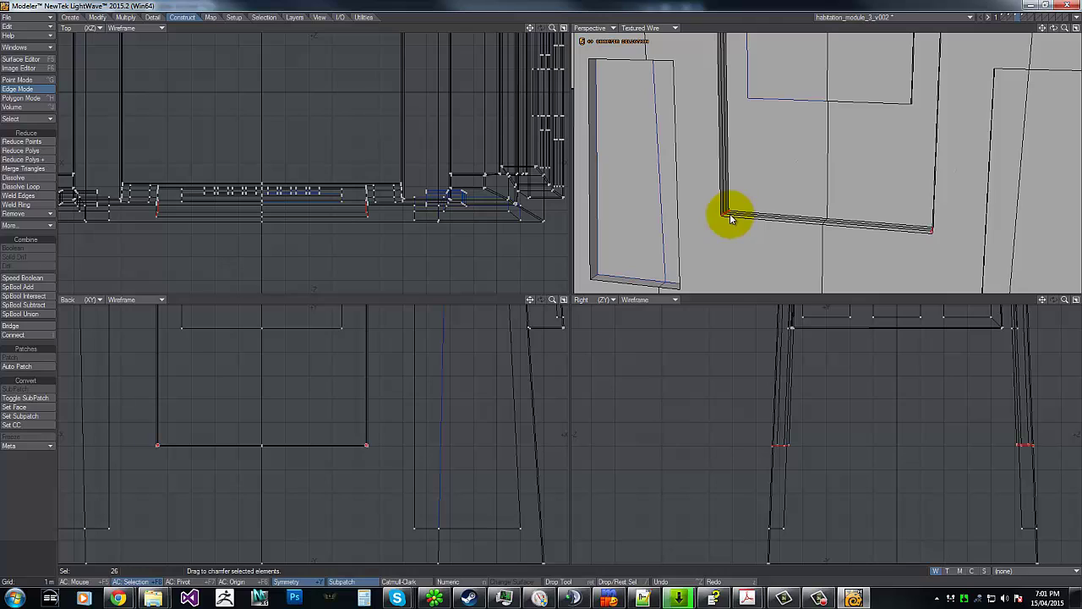
key(t)
key(space)
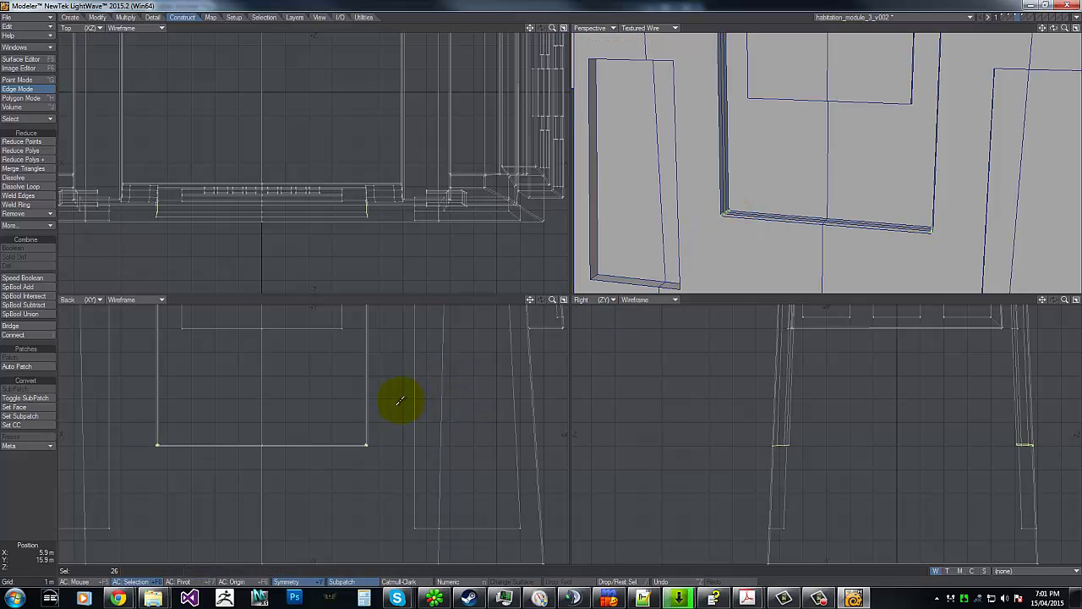
Undo the chamfers back to the unbevelled hull outline selection and deselect the central recess's lower corner edges.
key(ctrl+z)
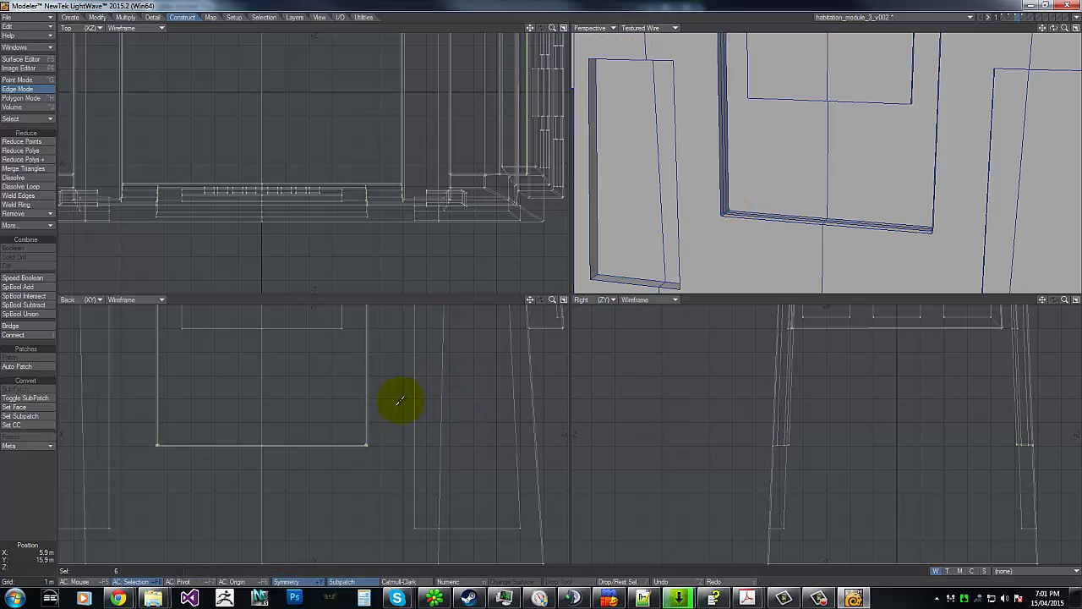
key(ctrl+z)
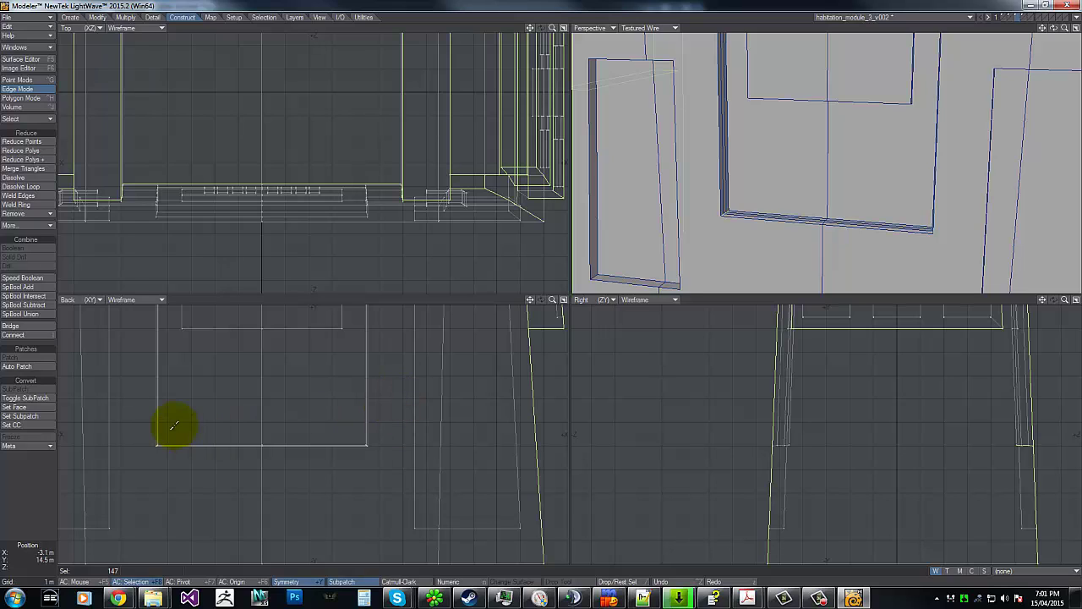
mouse_move(172, 428)
right_down()
mouse_move(164, 400)
mouse_move(170, 406)
right_up()
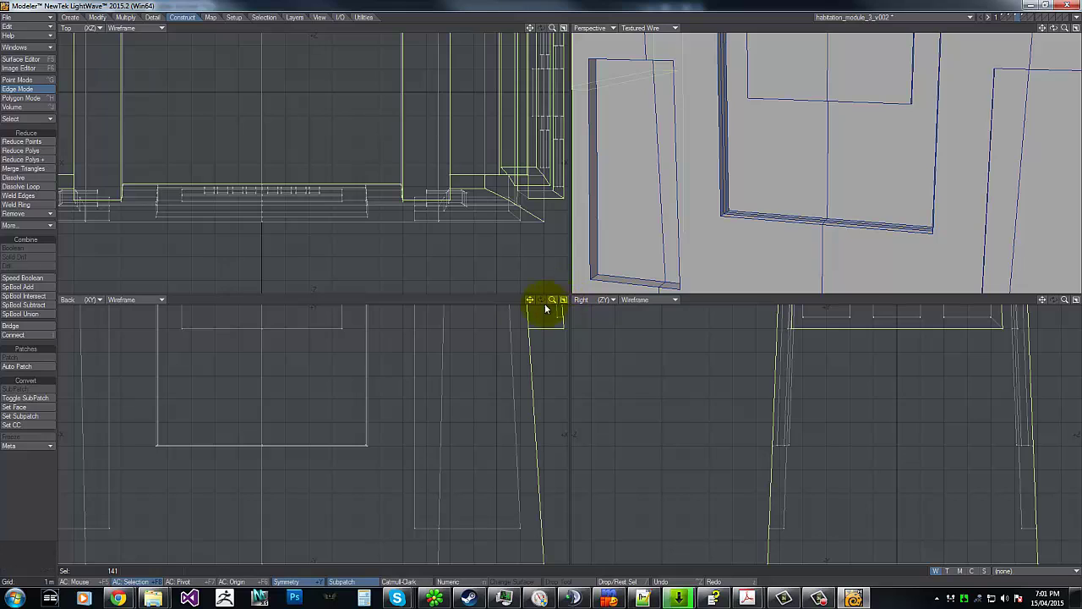
Chamfer the selected hull outline edges by 50 mm and clear the selection.
key(ctrl+b)
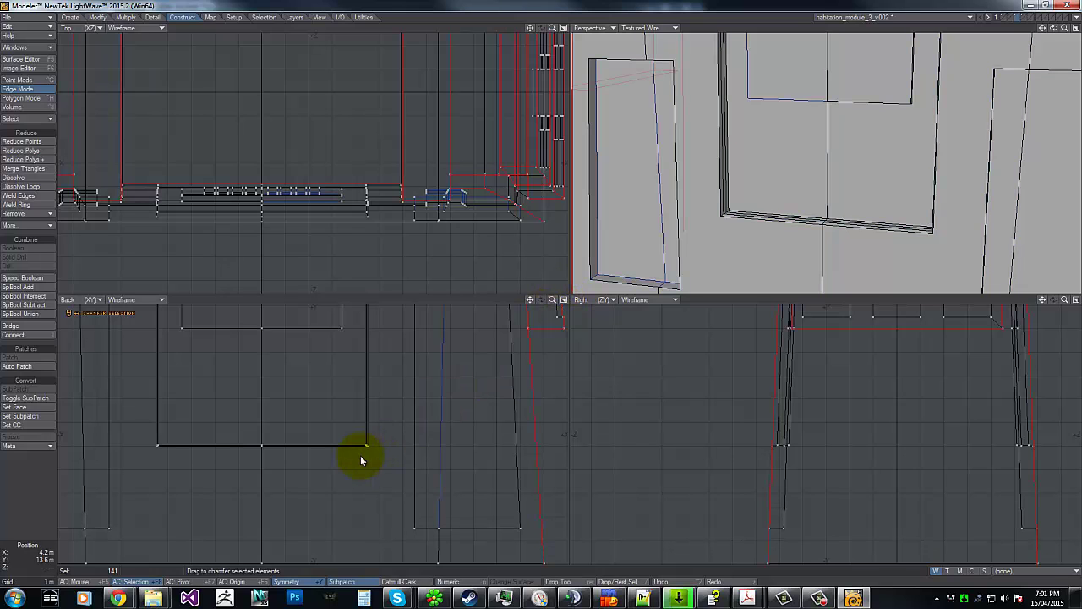
key(n)
key(Return)
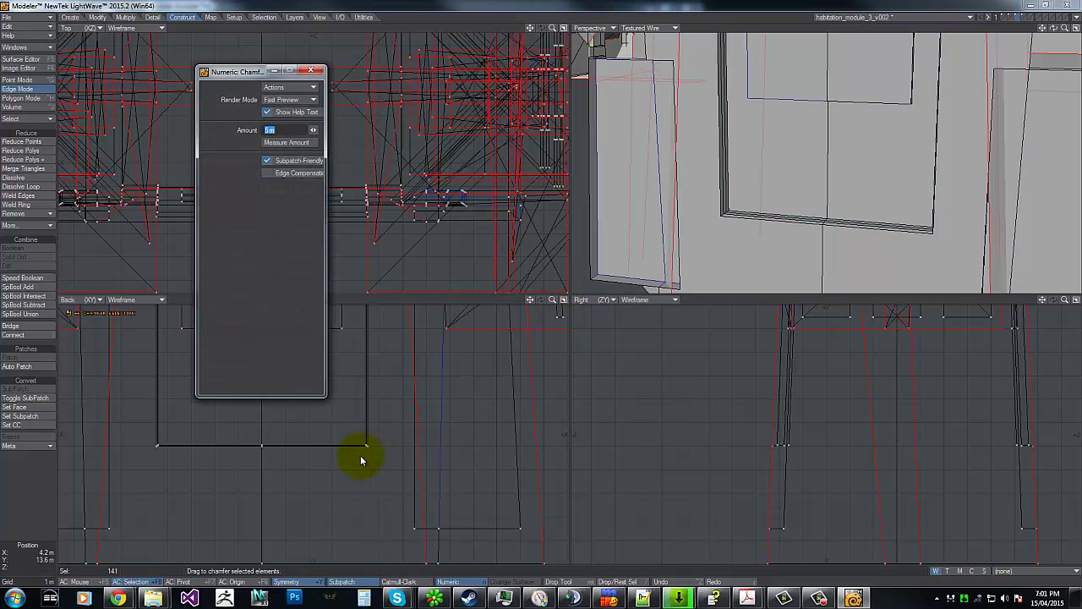
click(289, 129)
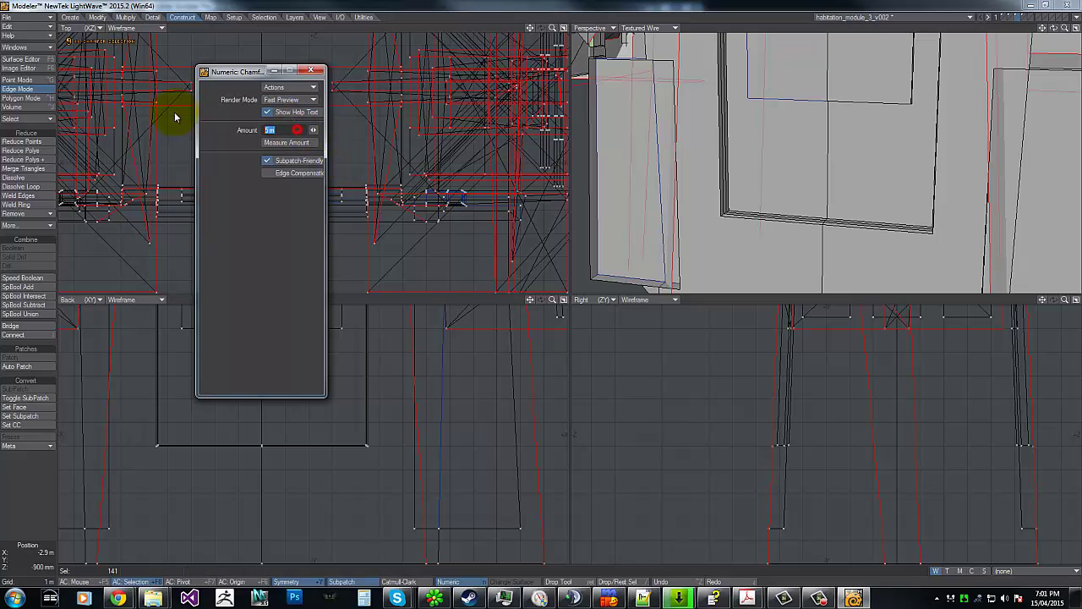
text(50 mm)
key(Return)
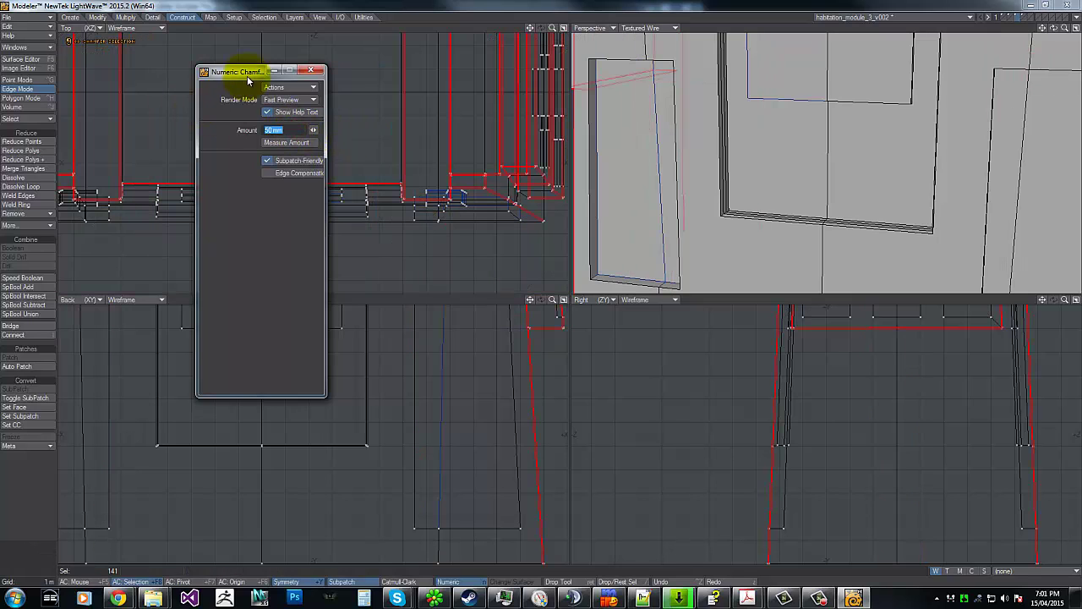
click(314, 76)
key(space)
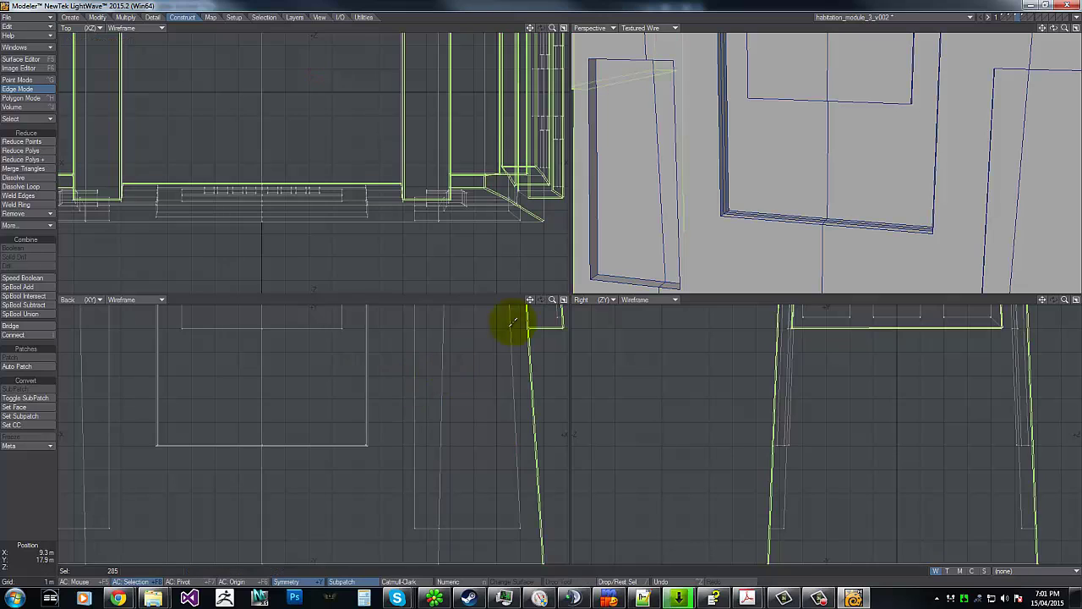
key(a)
click(174, 449)
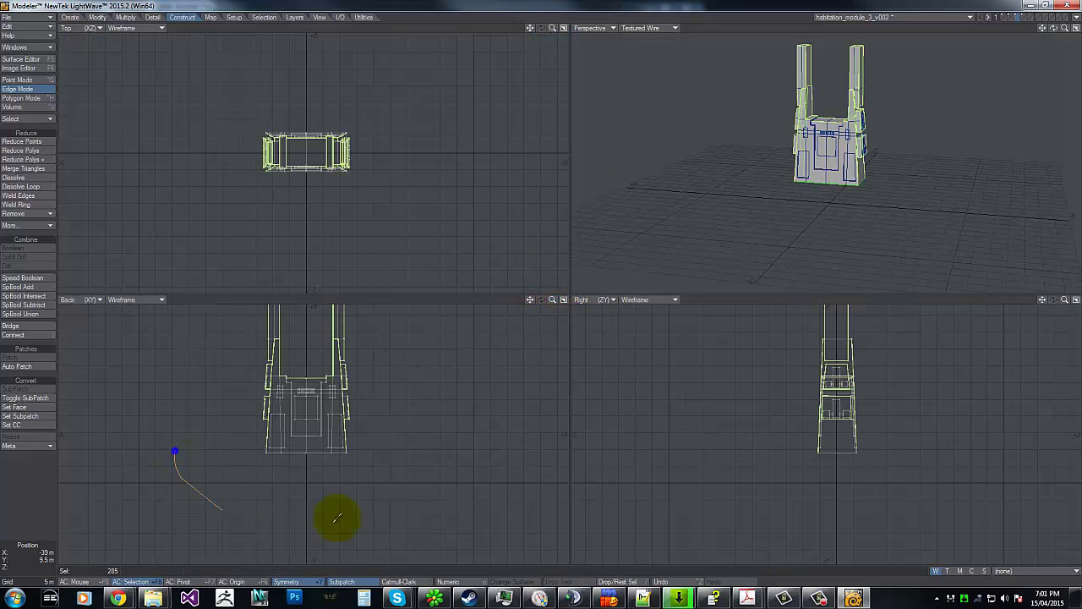
Select the lower outer edges of the upper tower blocks, chamfer them repeatedly to round the undersides and clear the selection.
key(g)
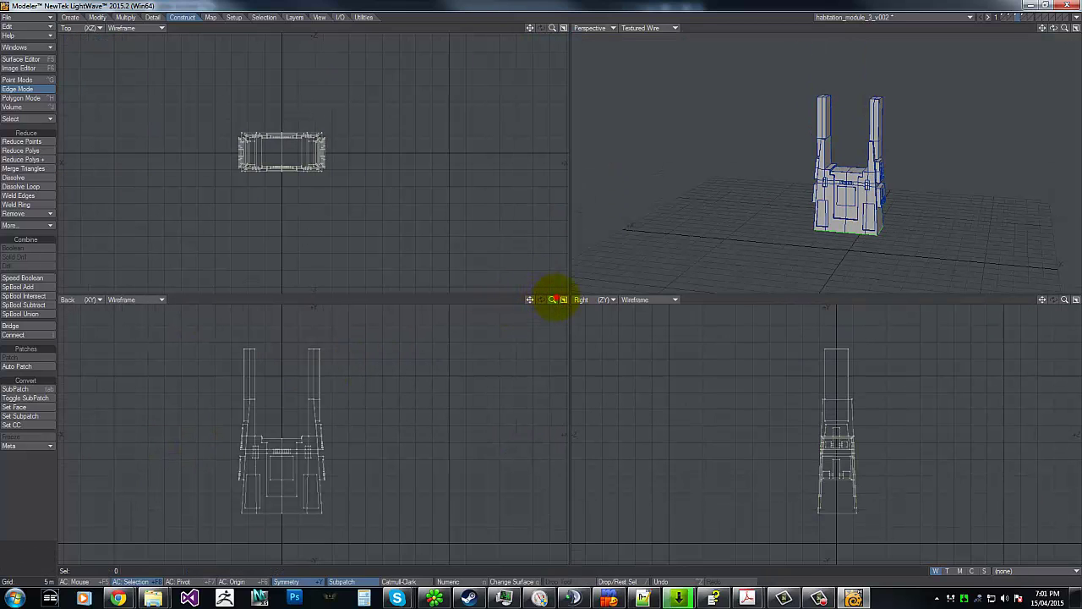
drag(552, 300, 536, 290)
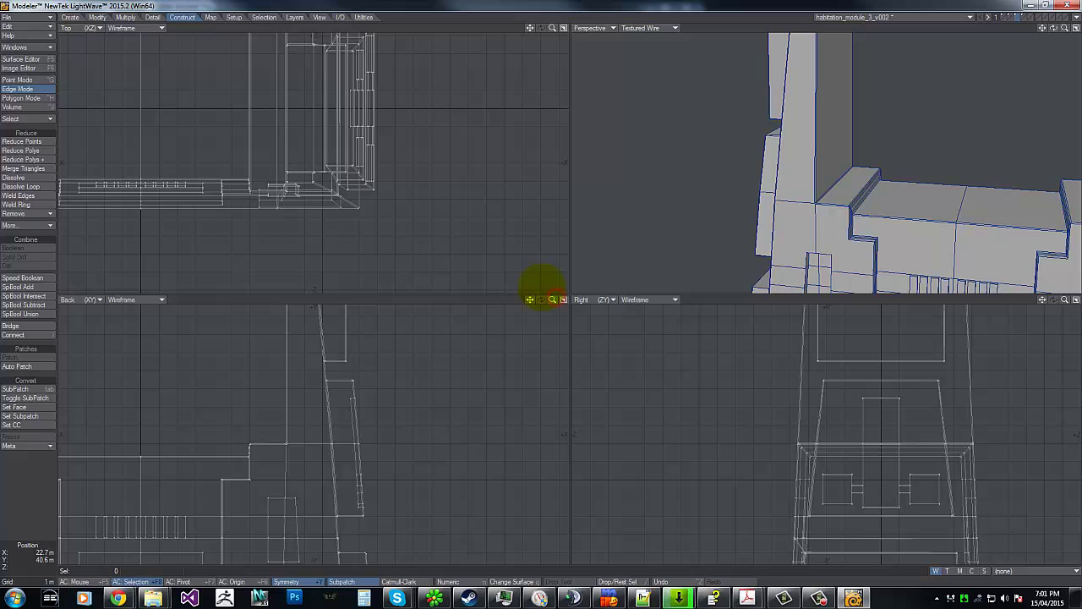
click(338, 341)
click(335, 329)
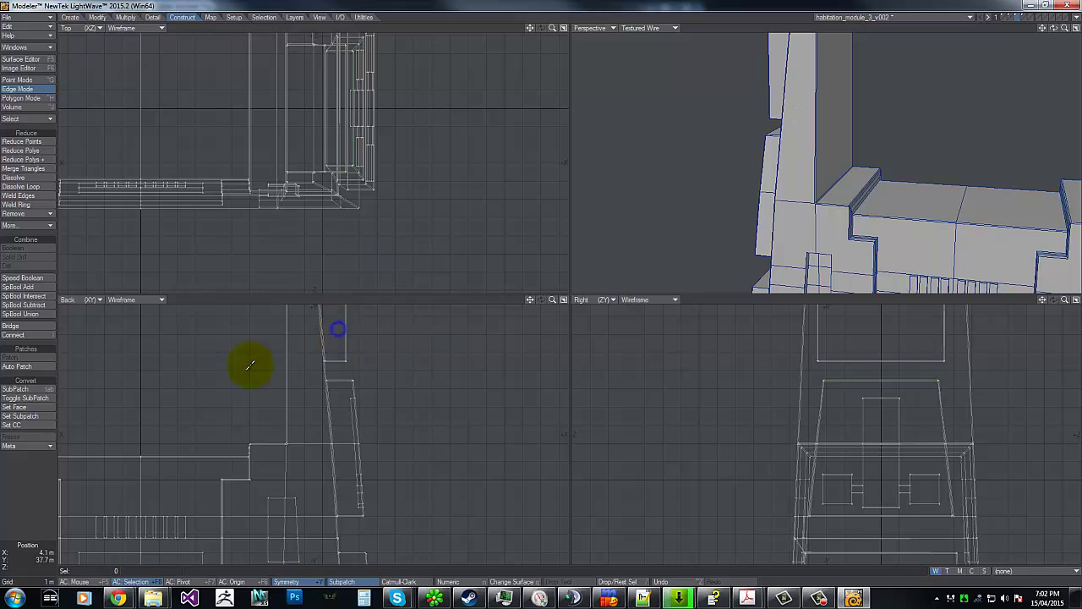
click(343, 345)
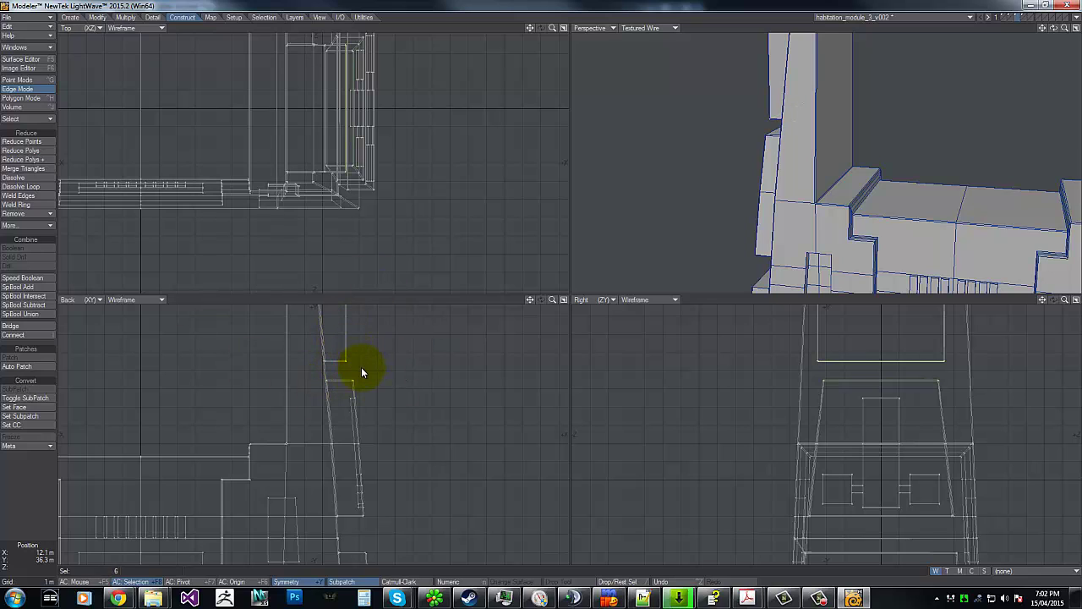
key(b)
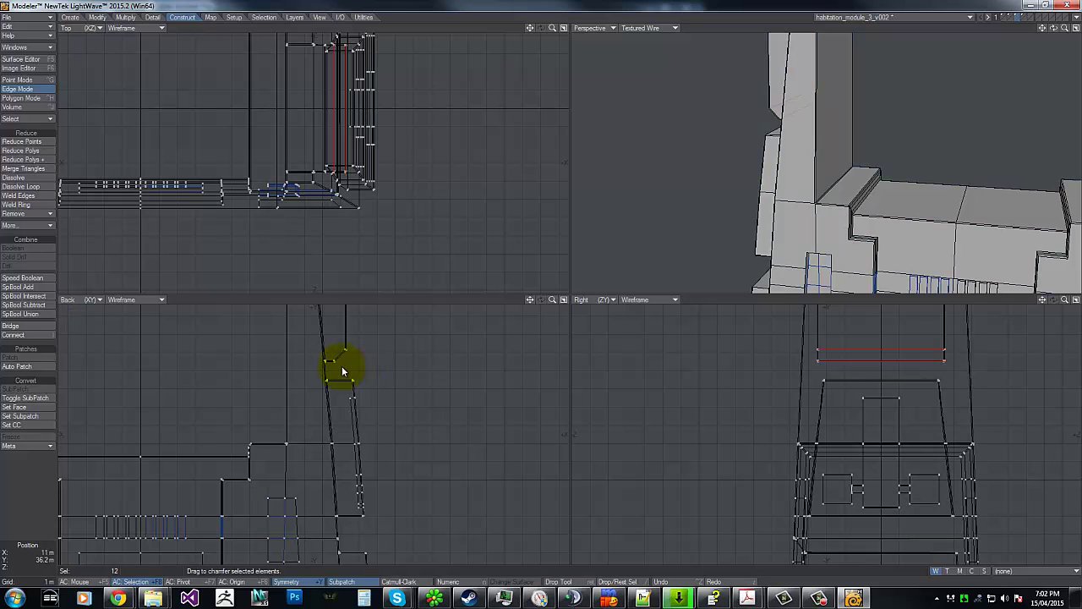
drag(342, 367, 343, 370)
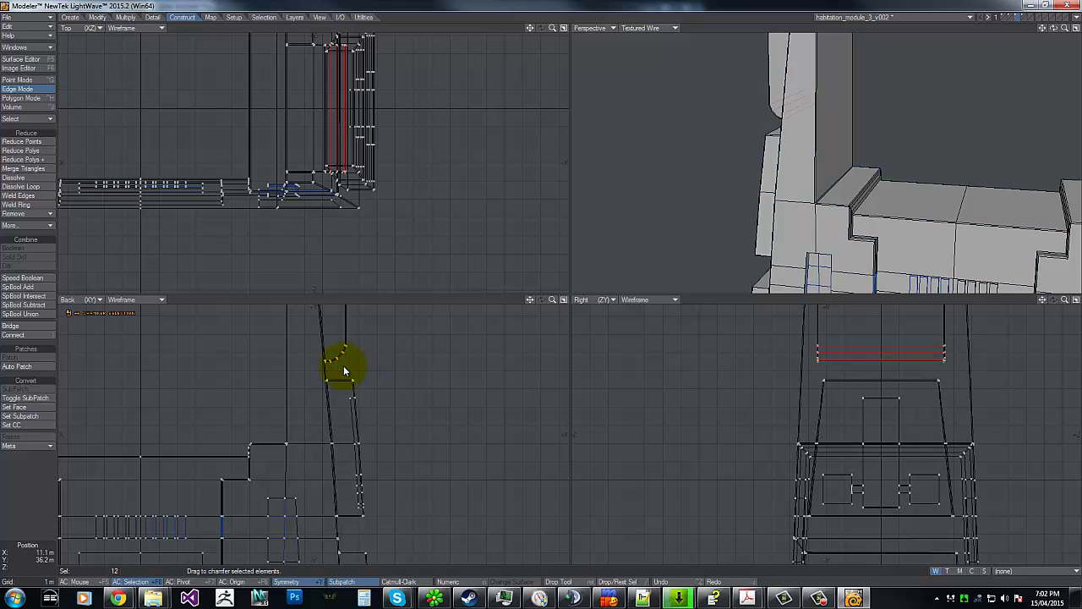
key(space)
mouse_move(303, 347)
right_down()
mouse_move(319, 398)
mouse_move(217, 315)
right_up()
Chamfer the inner and outer corner edges of the central recess's upper steps on front and back, clearing each selection.
key(g)
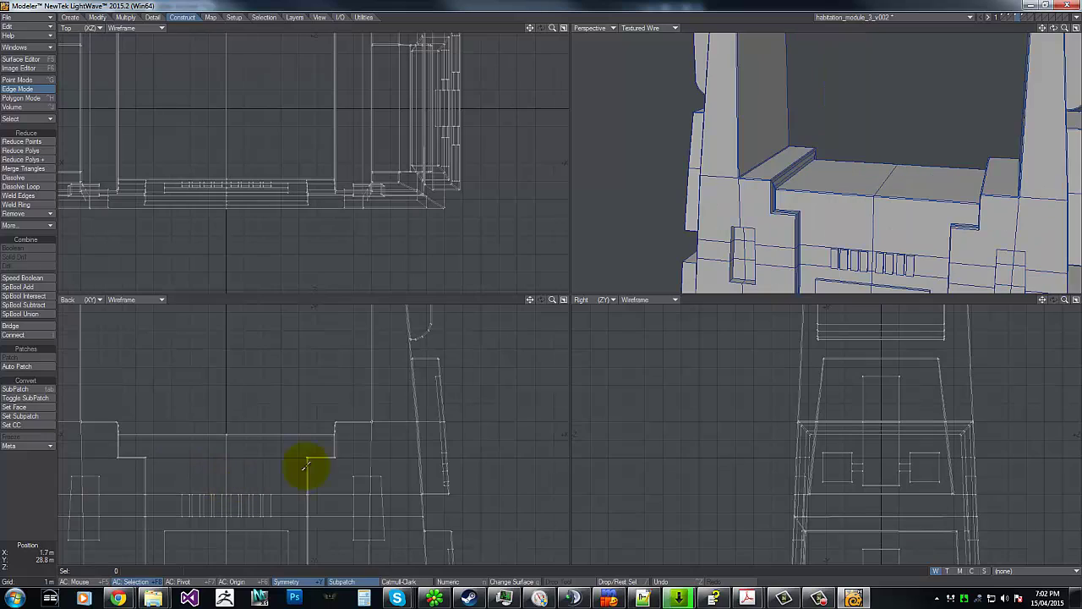
right_drag(346, 467, 341, 449)
key(ctrl+b)
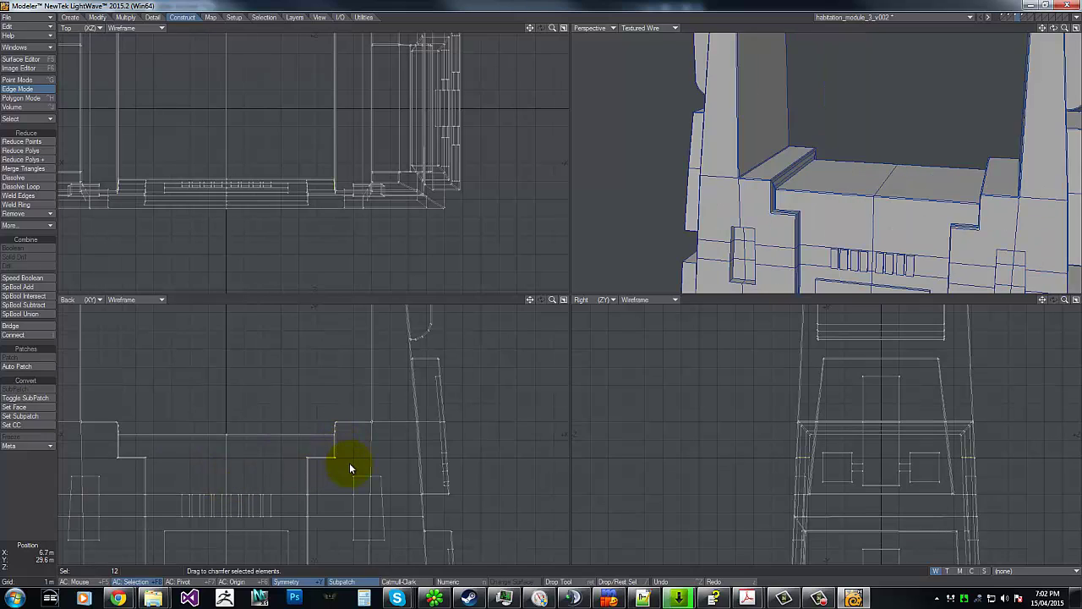
drag(347, 459, 351, 462)
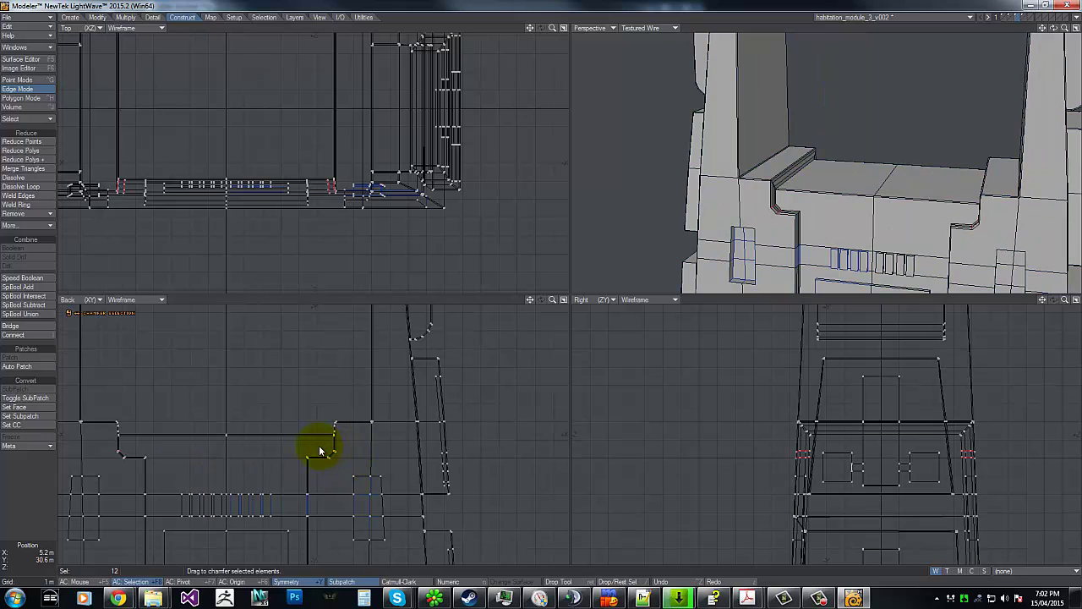
key(slash)
mouse_move(324, 442)
right_down()
mouse_move(307, 461)
mouse_move(353, 477)
mouse_move(302, 450)
mouse_move(357, 447)
mouse_move(349, 446)
right_up()
key(ctrl+b)
key(slash)
Select the lower corner edges of the central recess on front and back and chamfer them twice.
key(g)
key(g)
key(g)
key(g)
key(ctrl+b)
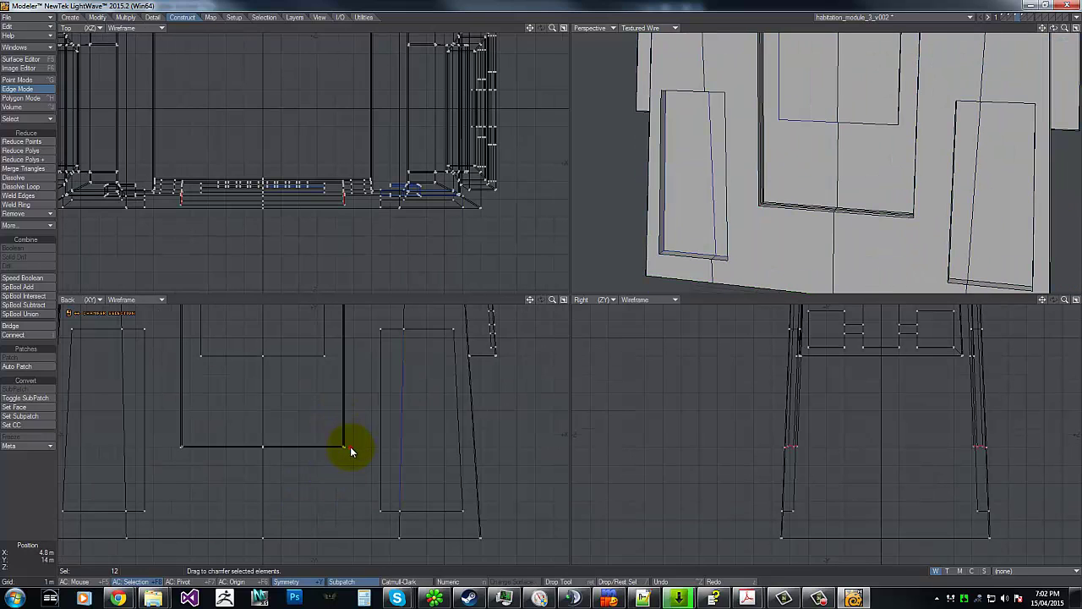
key(Return)
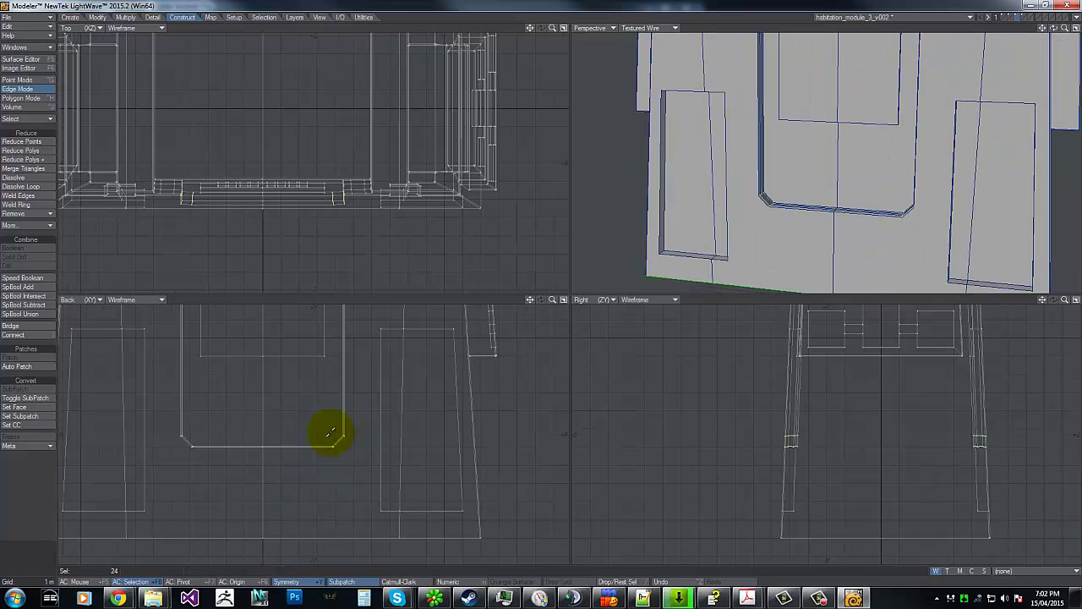
key(ctrl+b)
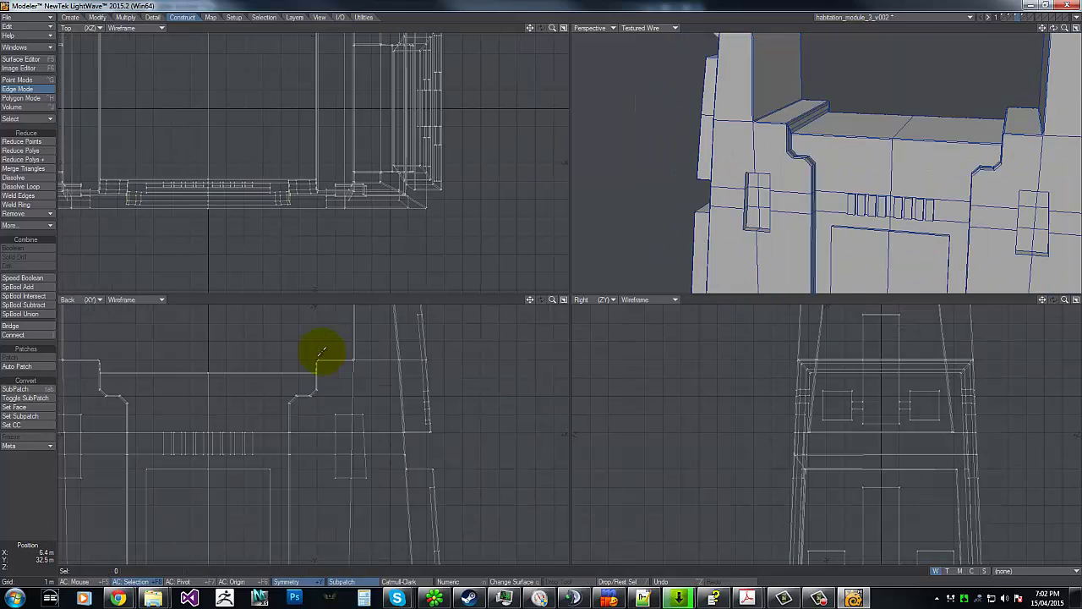
Select only the chamfered outer corner edges of the central recess's upper steps and chamfer them again for a rounder corner.
right_drag(296, 409, 288, 387)
key(ctrl+b)
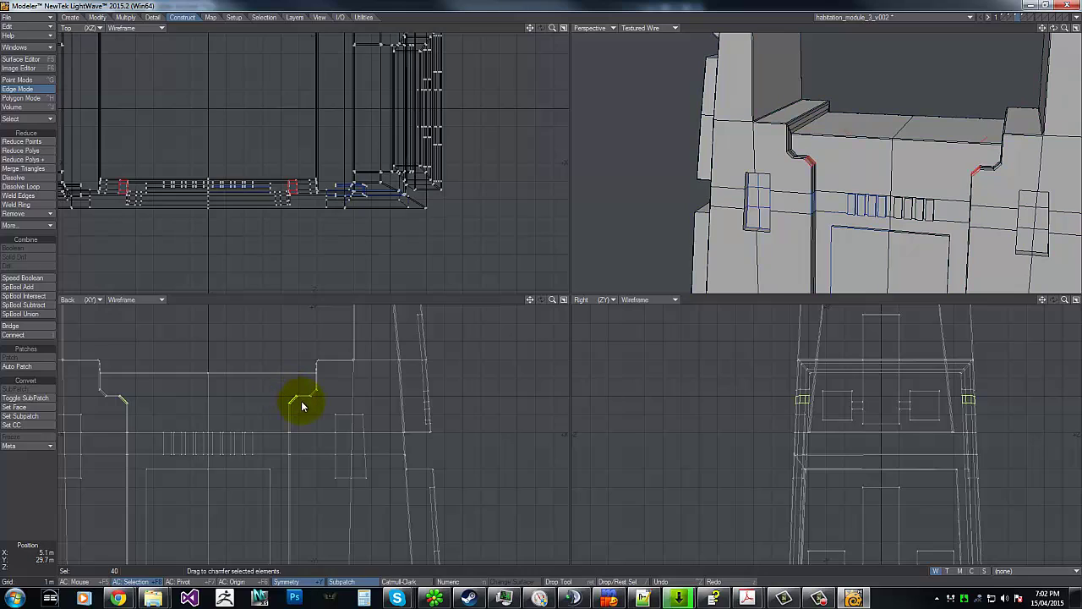
drag(316, 407, 290, 396)
key(space)
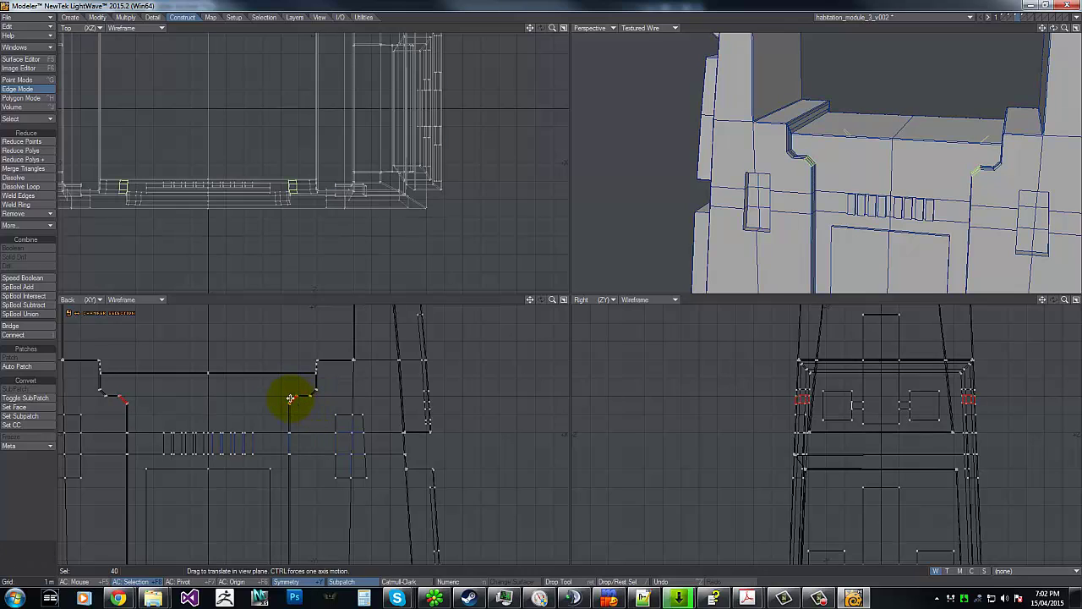
key(ctrl+b)
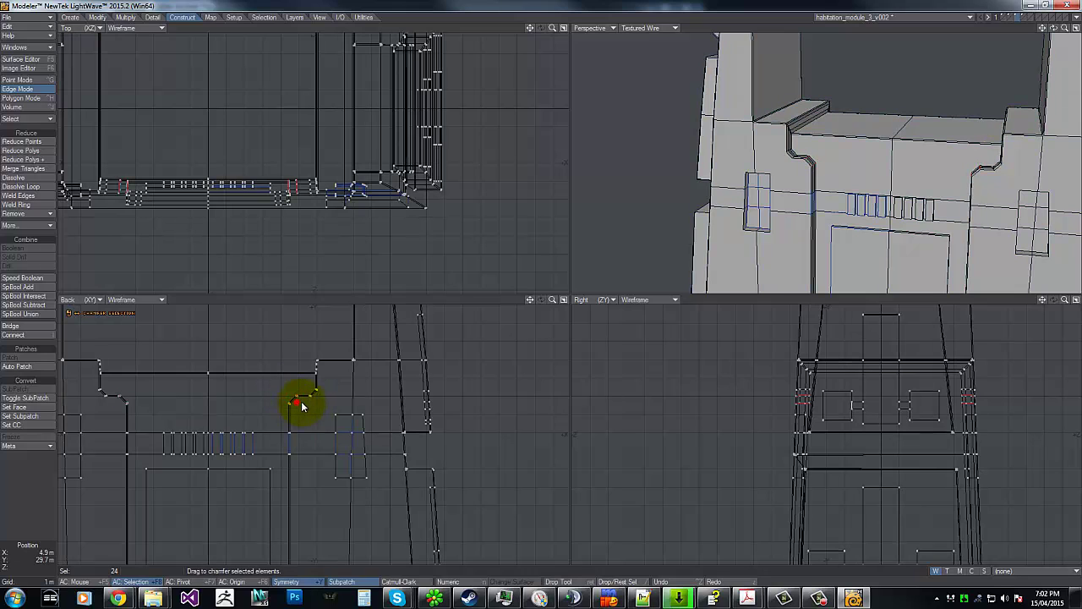
key(space)
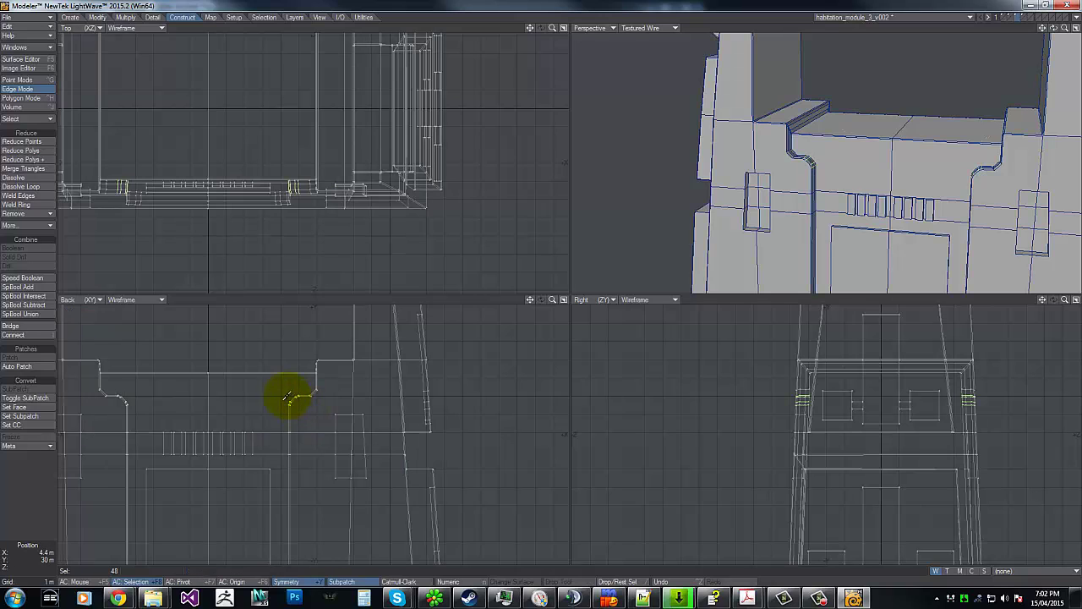
Select the chamfered inner corner edges of the recess's upper steps, chamfer them again and clear the selection.
mouse_move(282, 389)
right_down()
mouse_move(307, 413)
mouse_move(322, 403)
right_up()
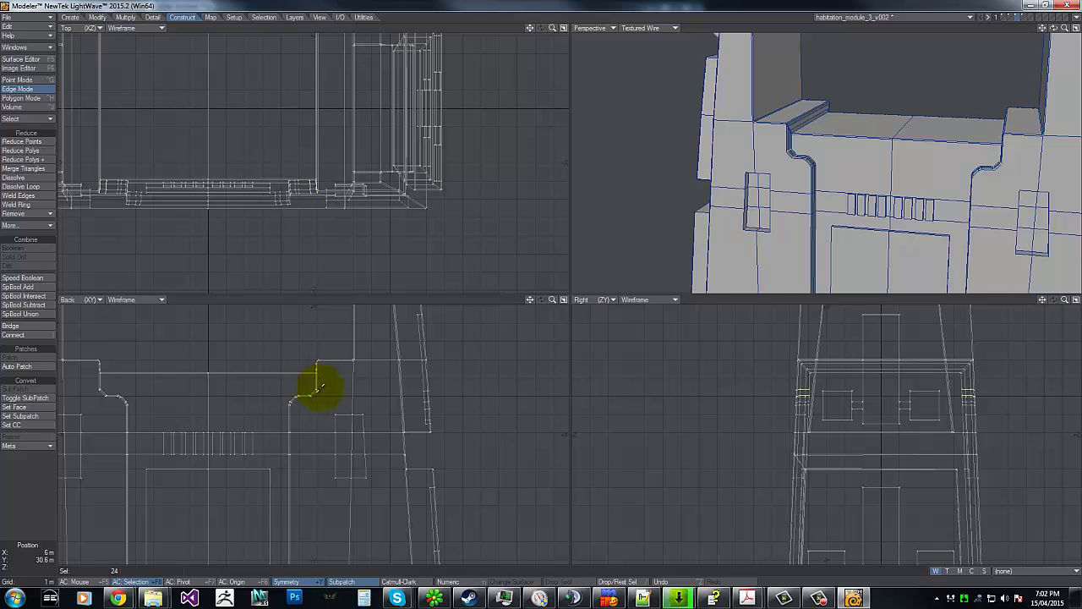
key(ctrl+b)
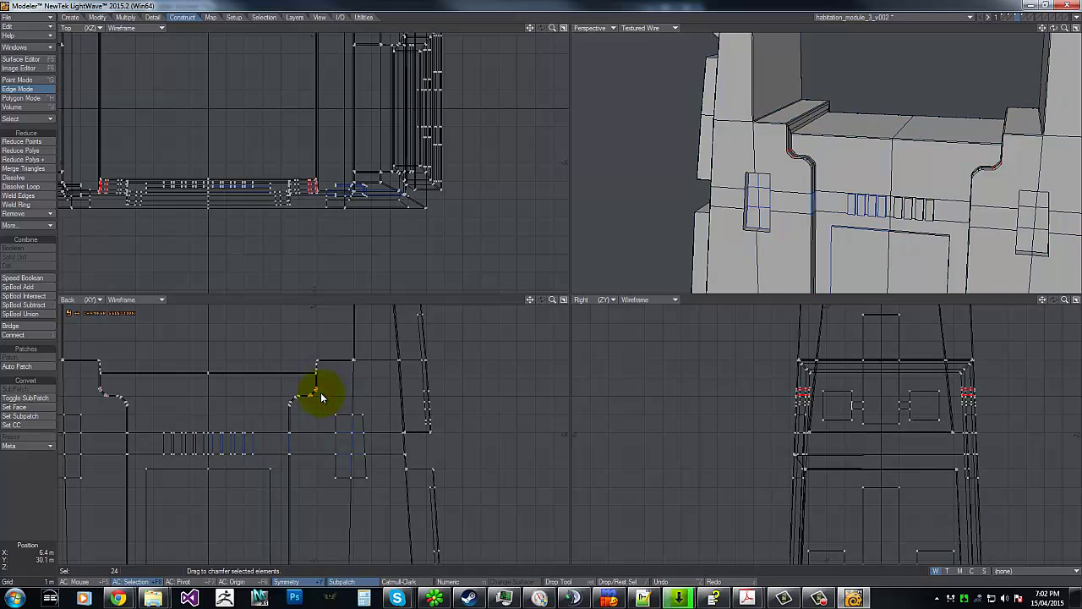
key(space)
mouse_move(281, 386)
right_down()
mouse_move(316, 333)
mouse_move(296, 435)
right_up()
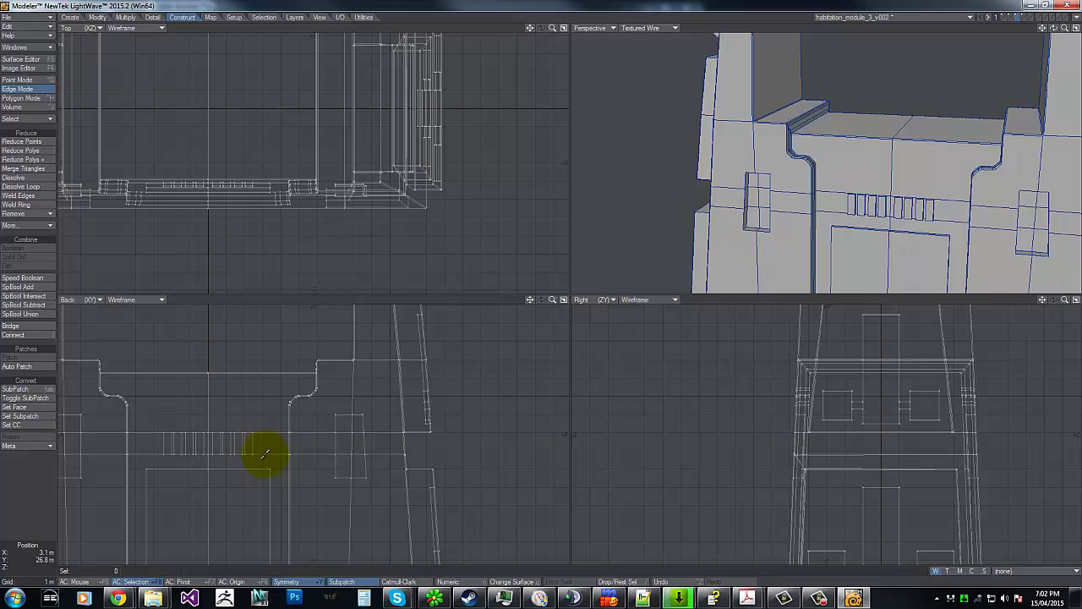
Select the outer upright edges of the small upper front recesses, inspect the hull's side and clear the selection.
key(g)
key(g)
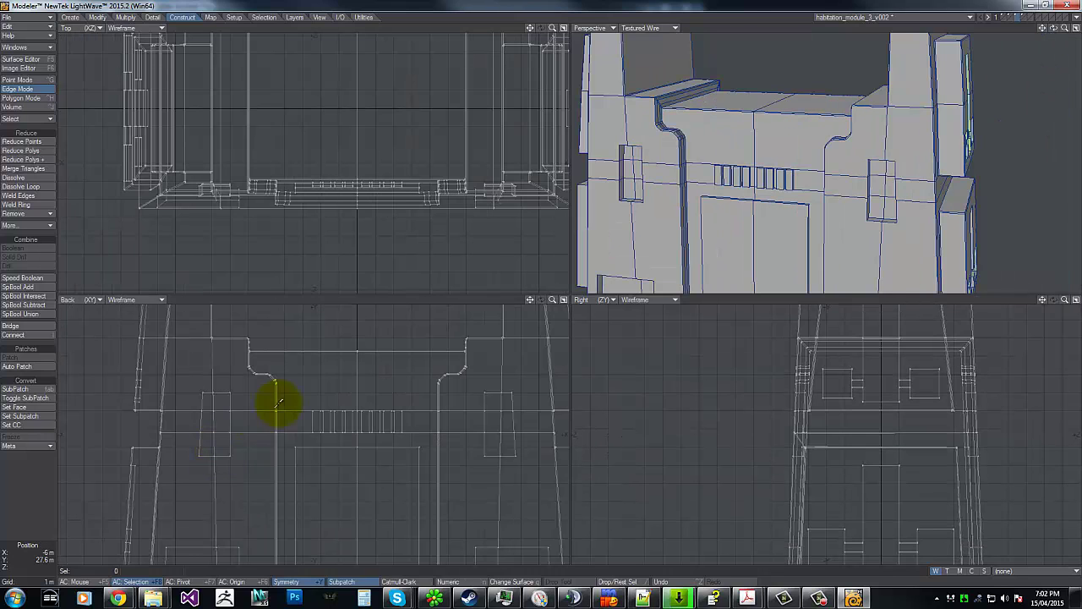
key(g)
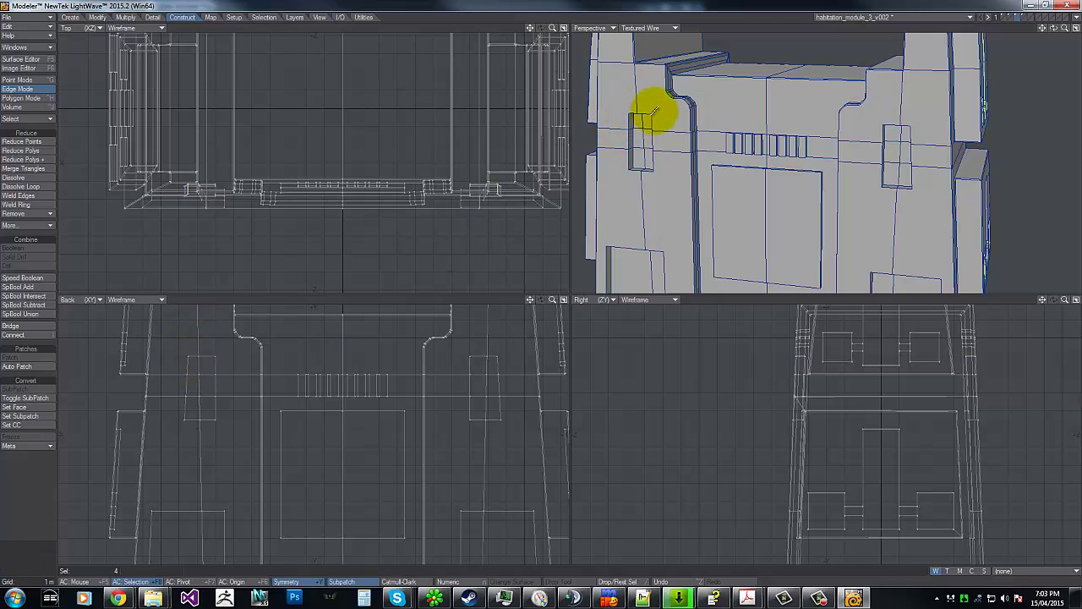
mouse_move(626, 121)
mouse_down()
mouse_move(633, 161)
mouse_move(640, 144)
mouse_up()
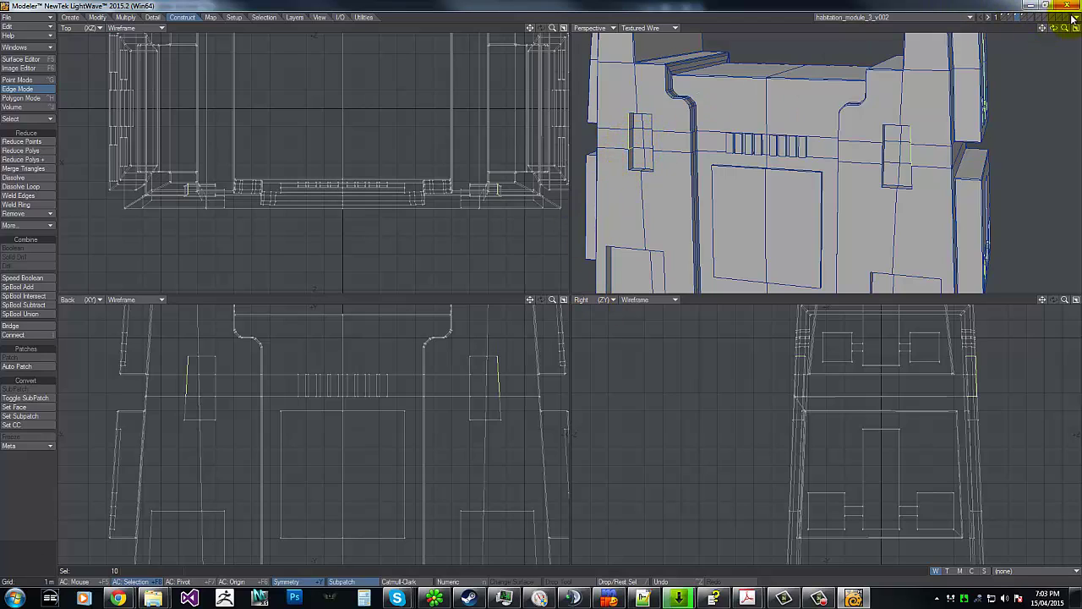
drag(1054, 29, 607, 359)
mouse_move(126, 369)
right_down()
mouse_move(302, 338)
mouse_move(296, 332)
right_up()
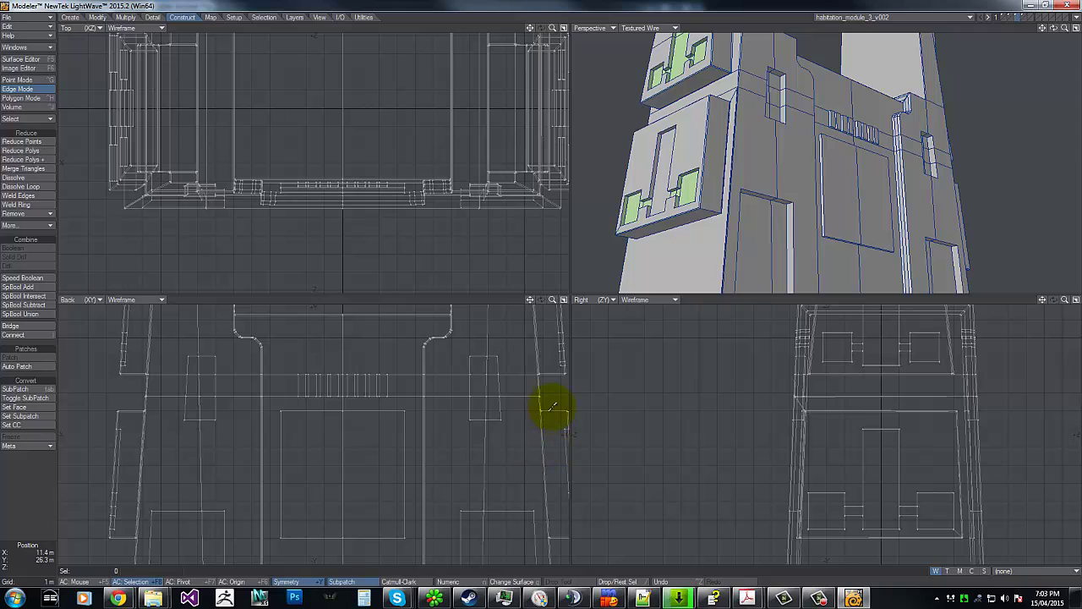
Select the lower side block's top edges and the short diagonal edge joining its corner to the hull.
click(554, 409)
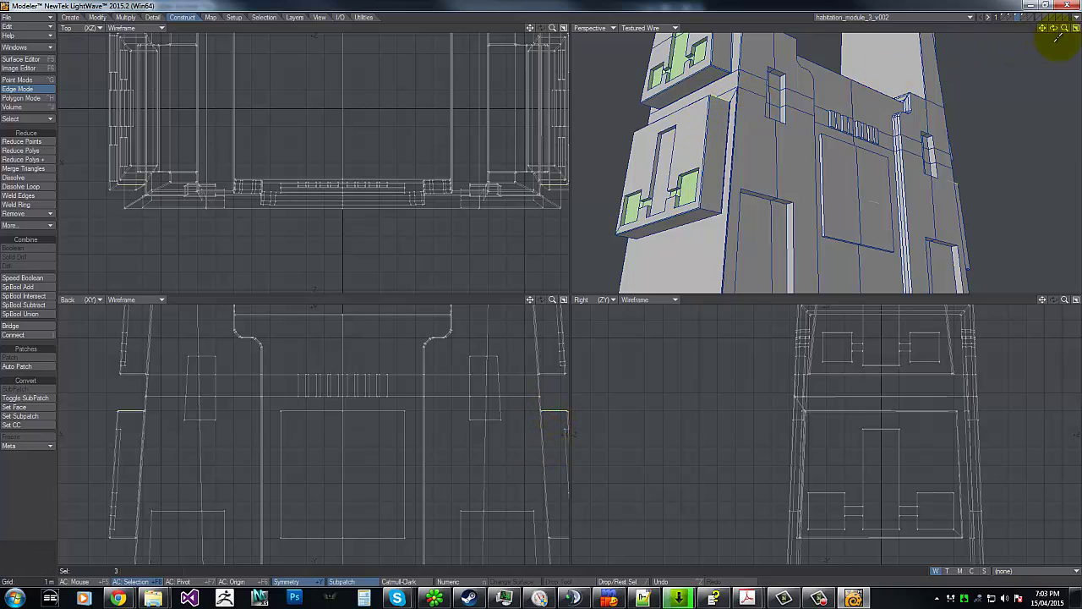
mouse_move(1060, 31)
mouse_down()
mouse_move(536, 285)
mouse_move(967, 49)
mouse_move(805, 145)
mouse_move(1063, 32)
mouse_move(536, 291)
mouse_move(668, 176)
mouse_move(650, 192)
mouse_up()
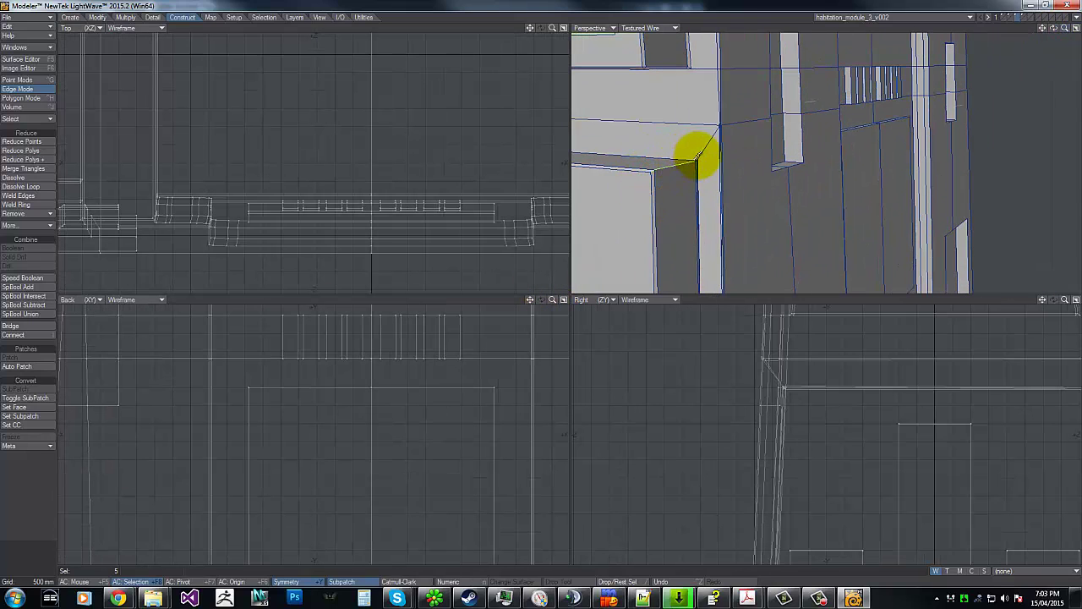
shift+drag(697, 152, 703, 166)
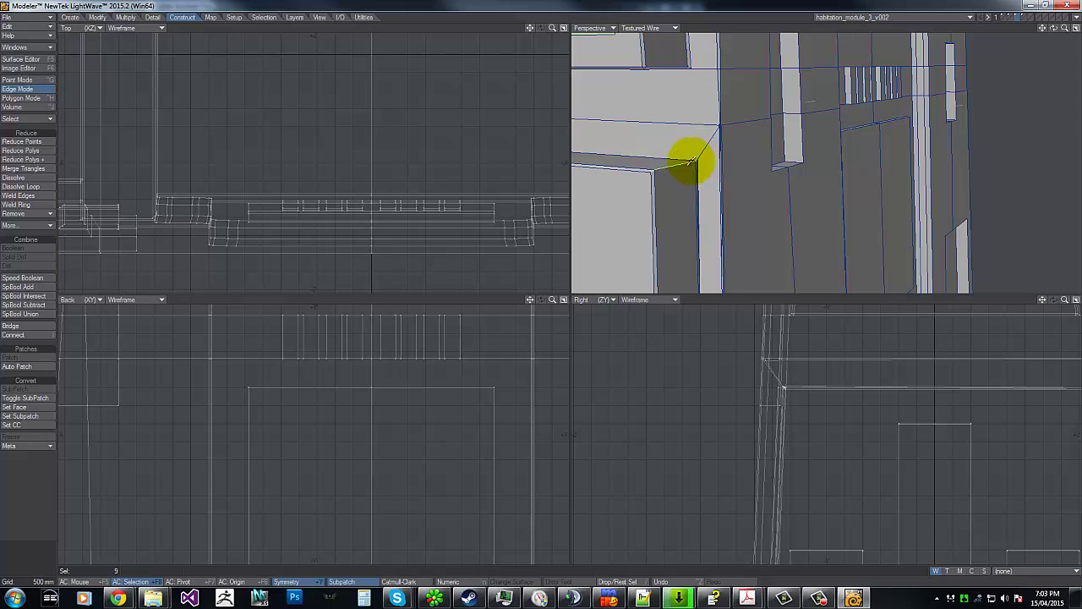
drag(1054, 29, 541, 286)
Undo the corner rounding and the hull chamfer back to the selected, unbevelled hull outline.
key(ctrl+z)
key(ctrl+z)
key(ctrl+z)
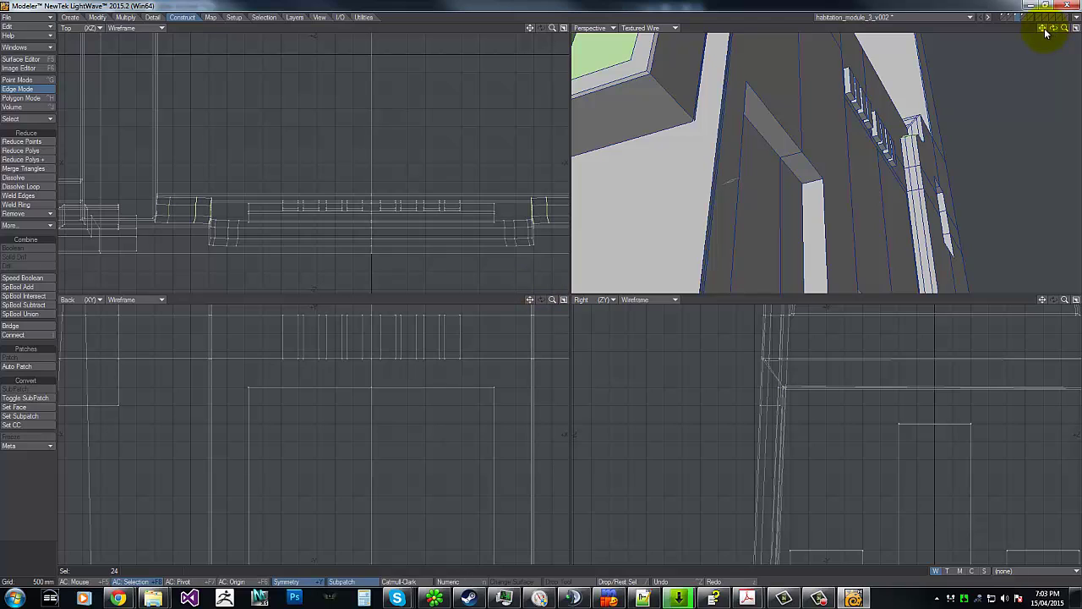
key(ctrl+z)
drag(1050, 30, 536, 283)
key(ctrl+z)
Add the missed edges at the lower side block's upper and lower corners to the selected hull outline.
key(a)
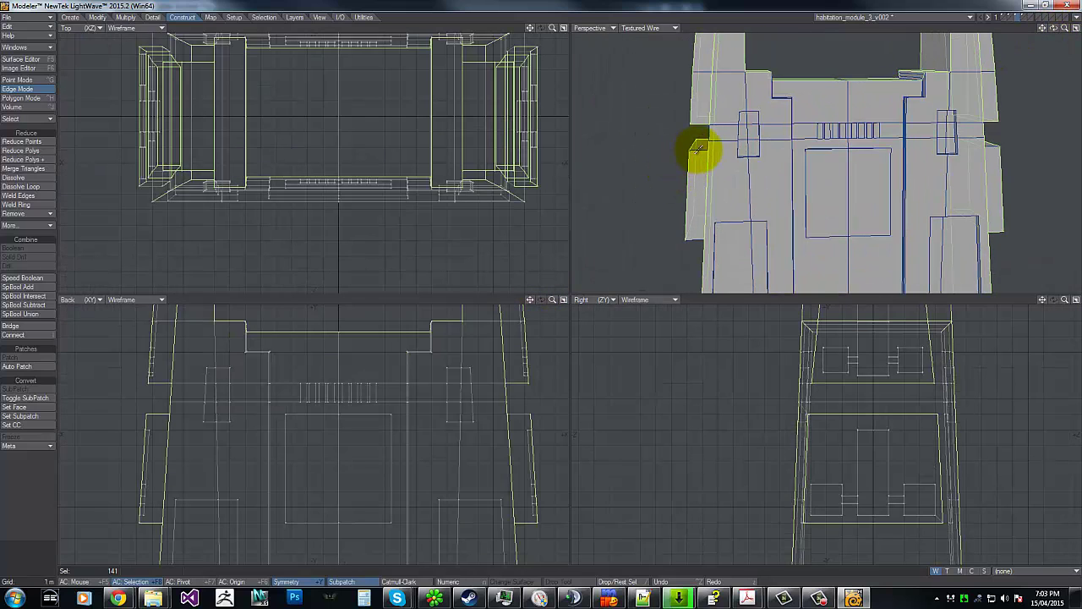
click(699, 149)
drag(1052, 30, 706, 151)
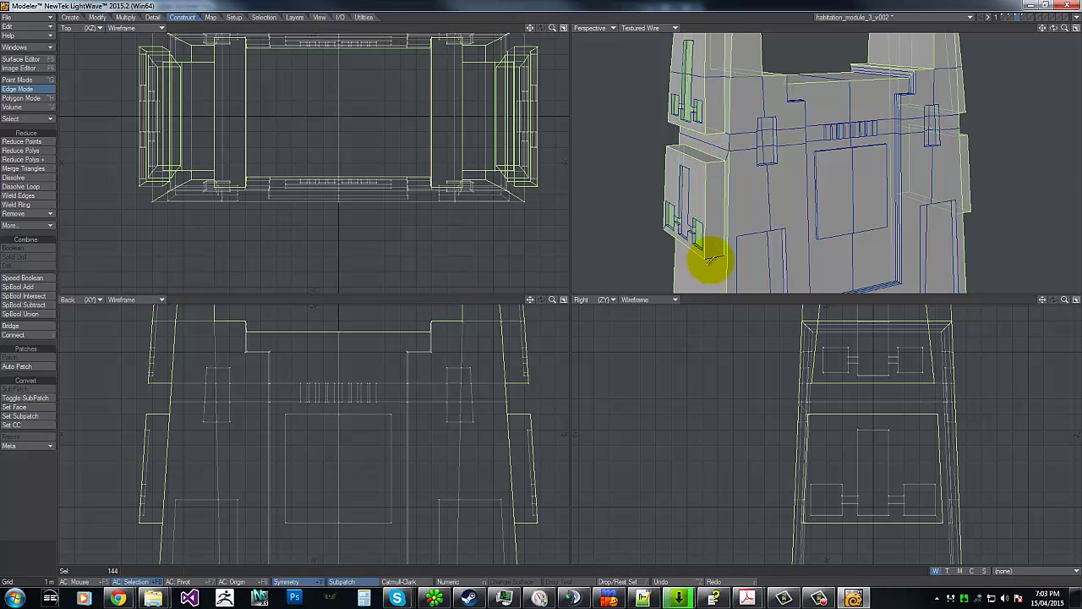
click(710, 260)
drag(1057, 34, 541, 290)
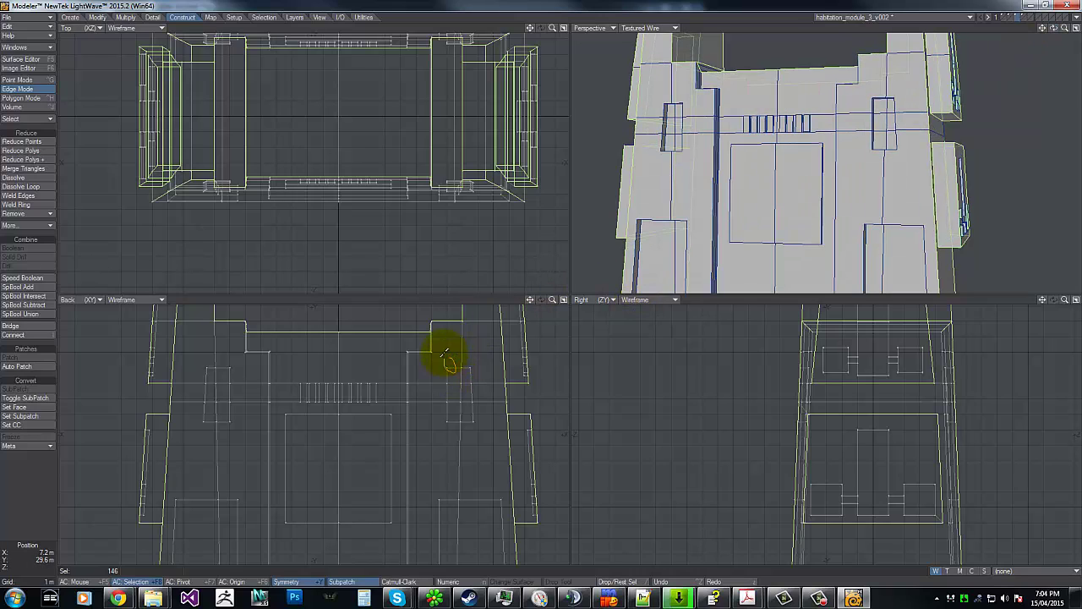
Add the depth edges at the corners of the small upper and large lower front recesses to the selection.
click(447, 415)
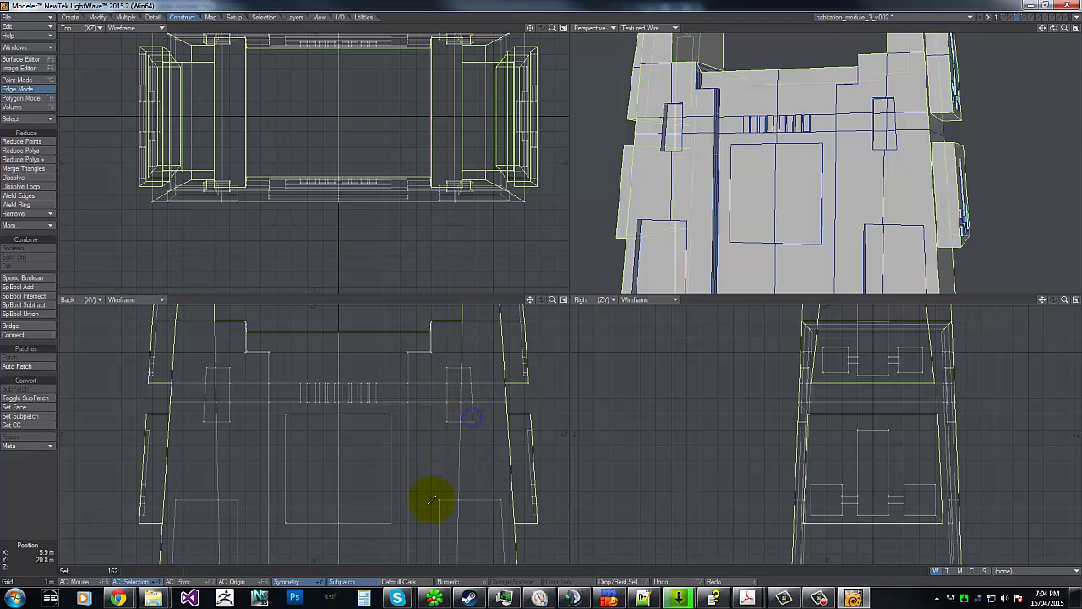
click(517, 497)
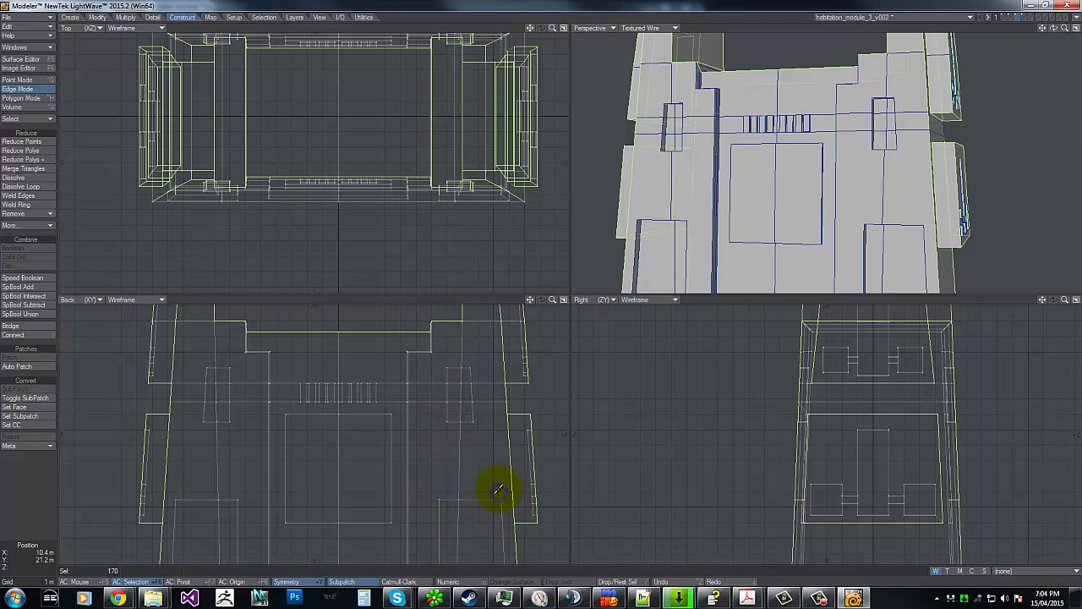
scroll(476, 541, up, 2)
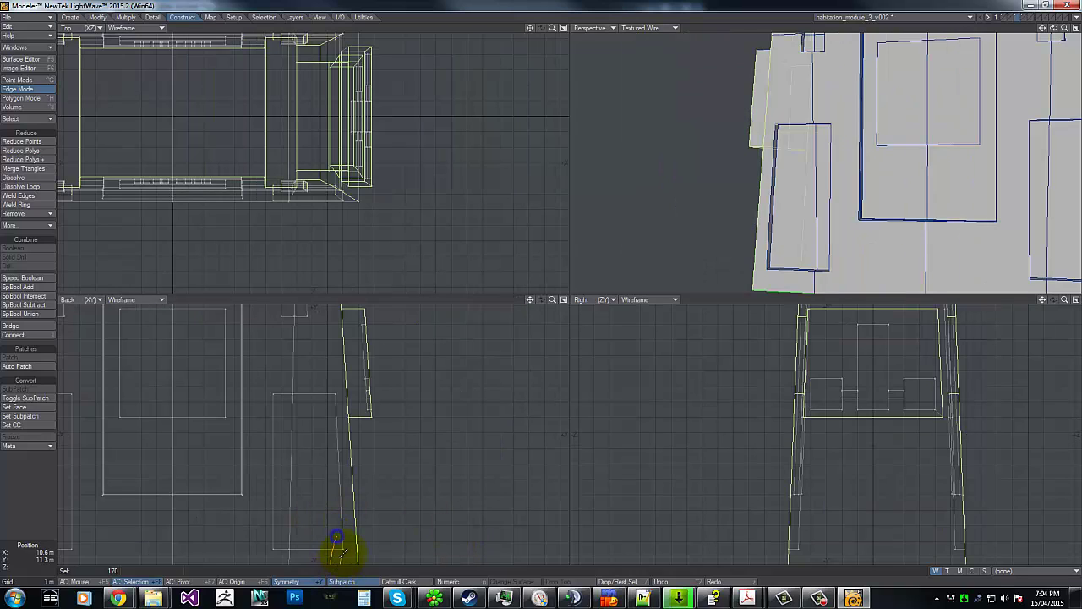
drag(338, 539, 285, 539)
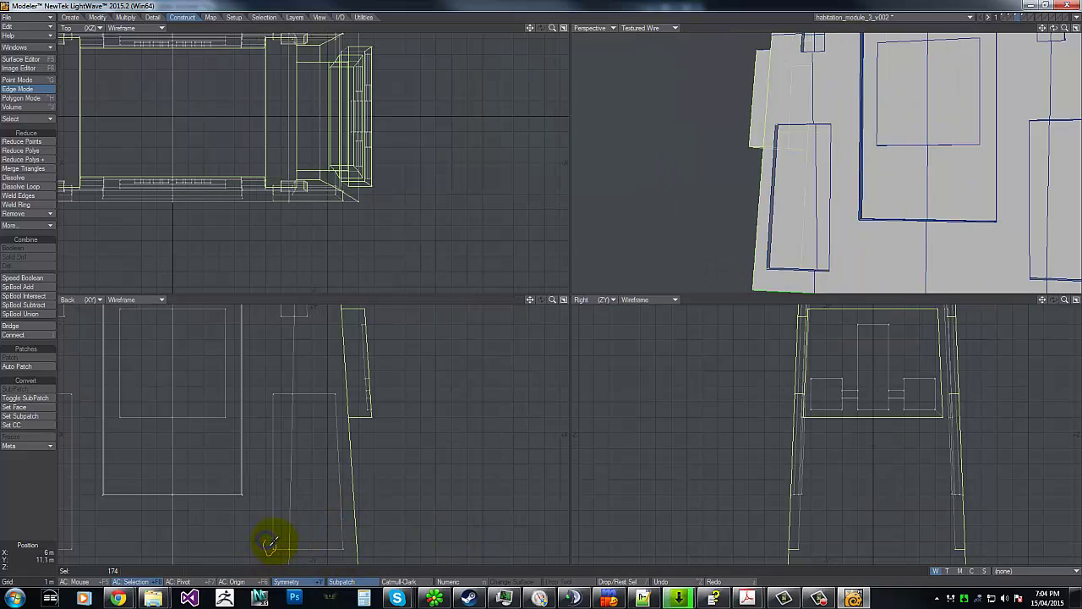
Add the outer rim edges of the large lower front recesses to the selection.
click(772, 144)
mouse_move(777, 145)
mouse_down()
mouse_move(790, 126)
mouse_move(805, 205)
mouse_move(766, 270)
mouse_move(806, 254)
mouse_move(825, 271)
mouse_move(821, 251)
mouse_move(973, 89)
mouse_move(1064, 26)
mouse_move(539, 285)
mouse_up()
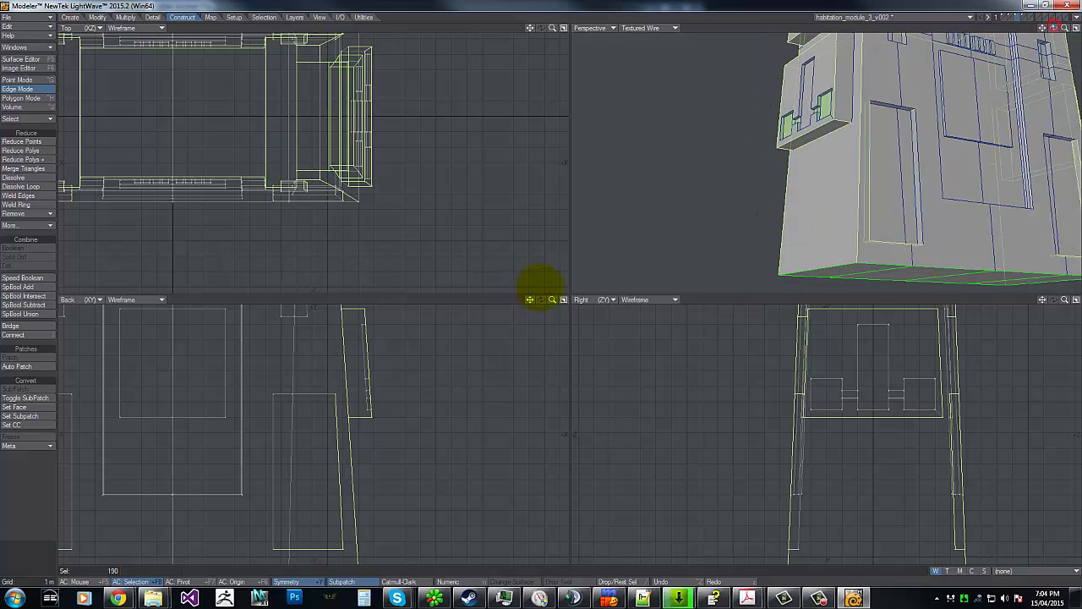
mouse_move(915, 219)
mouse_down()
mouse_move(921, 96)
mouse_move(912, 107)
mouse_move(881, 104)
mouse_up()
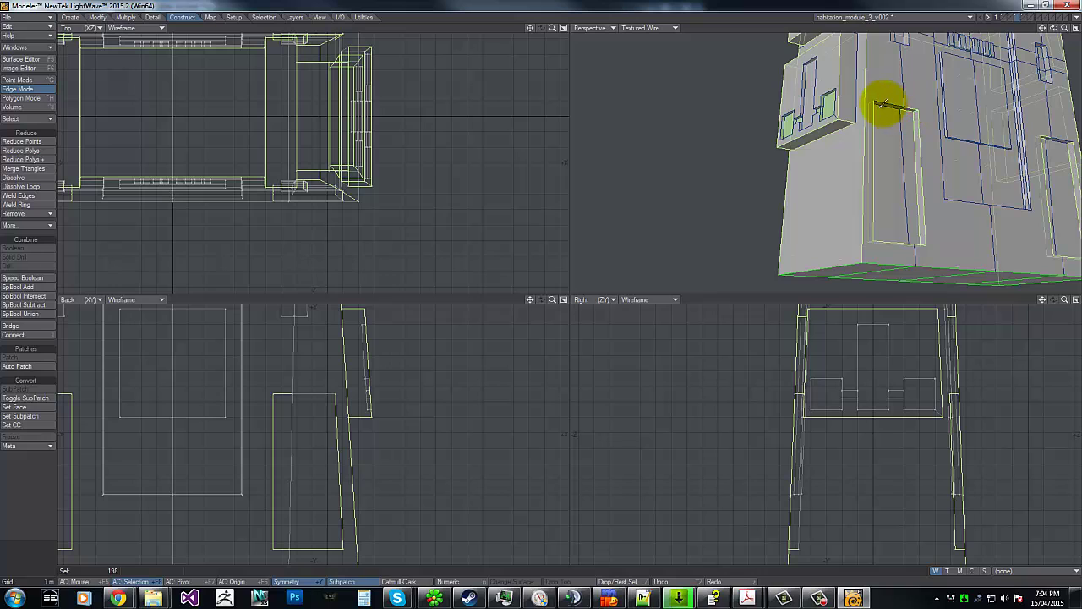
Add the rim edges around the small upper front recesses to the selection.
key(a)
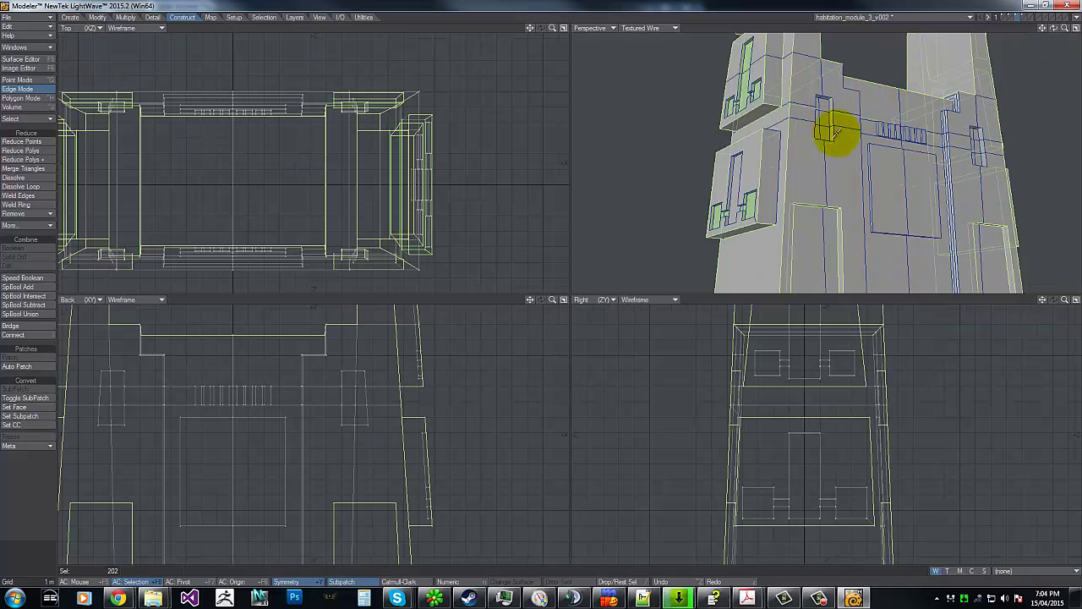
mouse_move(833, 136)
mouse_down()
mouse_move(821, 126)
mouse_move(837, 119)
mouse_move(824, 99)
mouse_up()
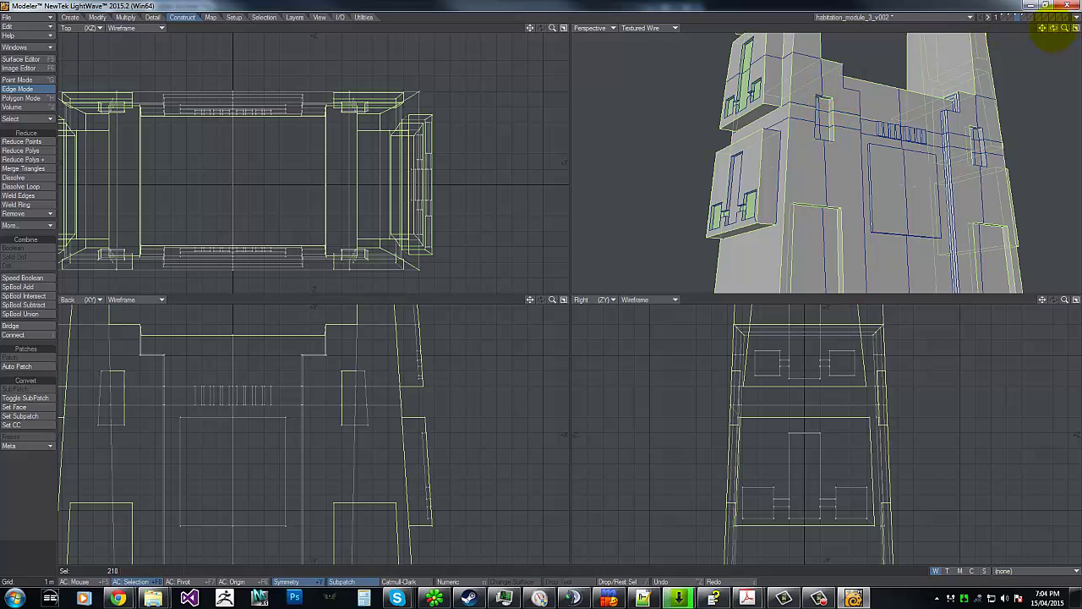
drag(1054, 29, 772, 106)
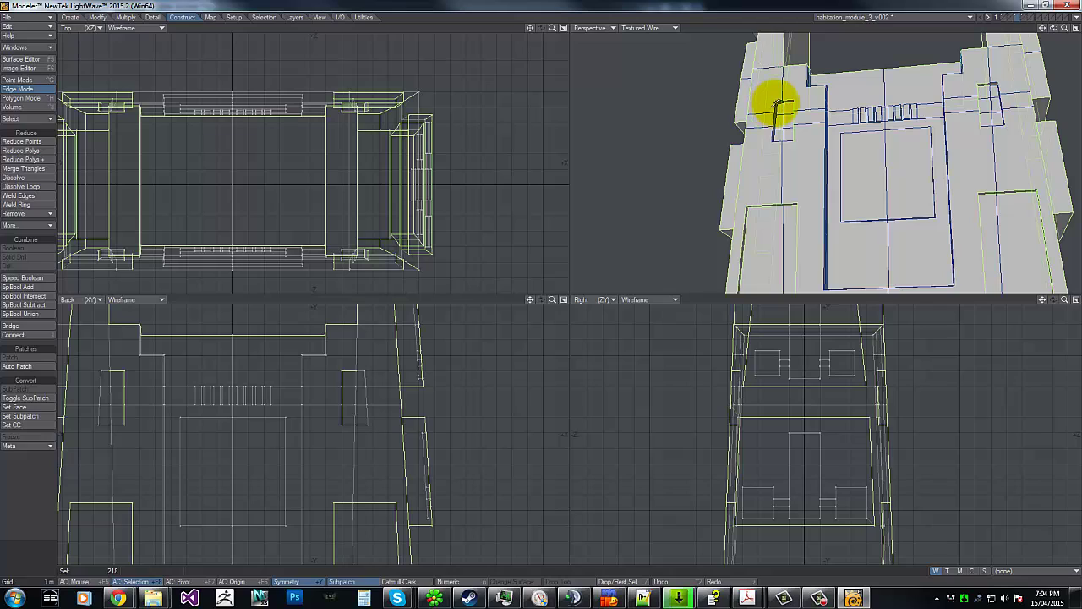
shift+click(779, 104)
shift+click(777, 108)
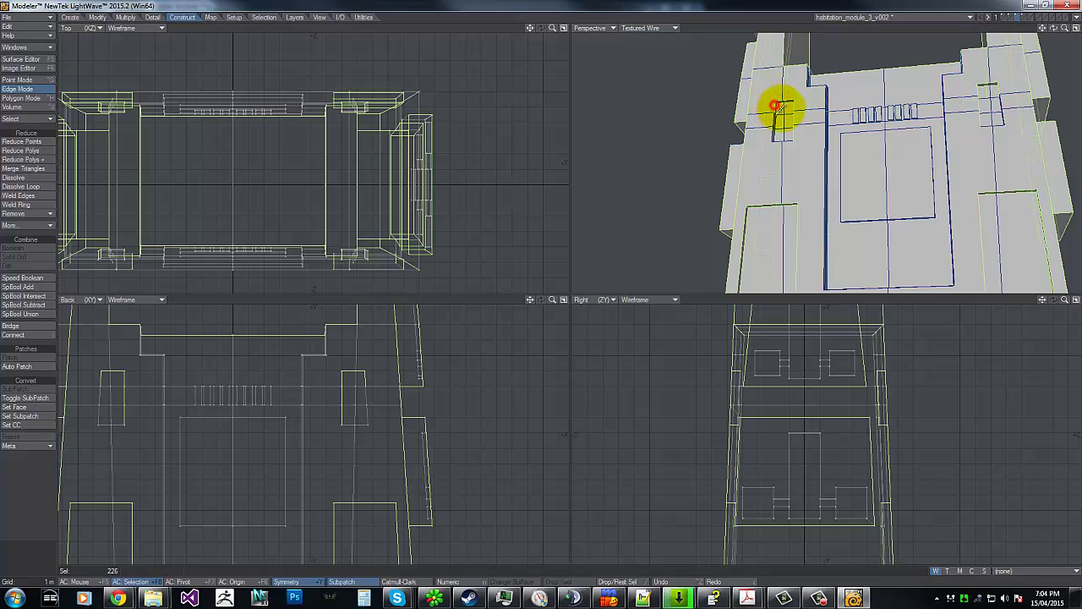
shift+click(773, 132)
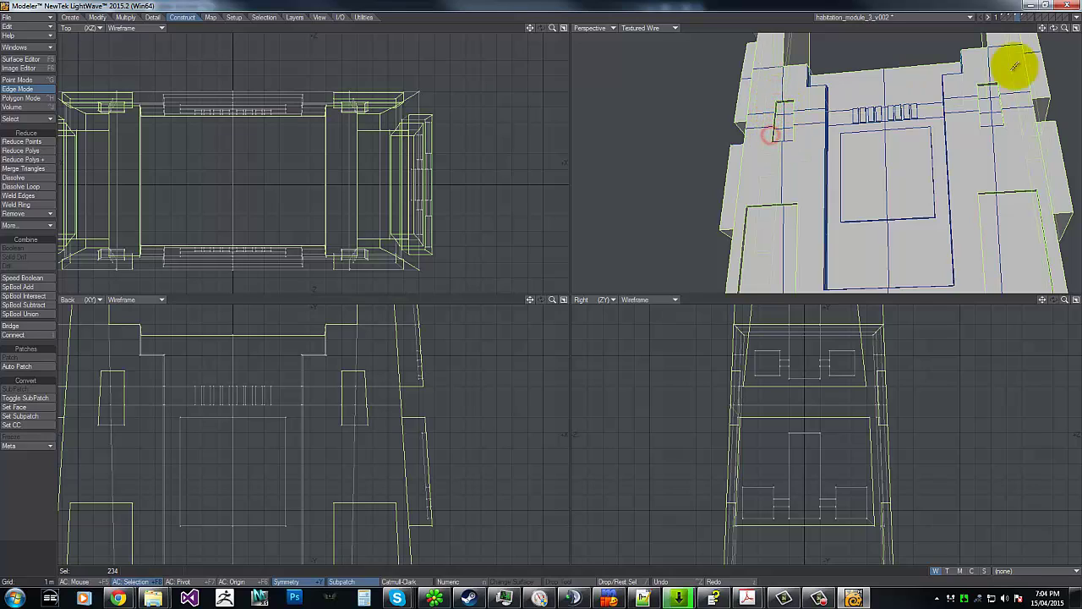
drag(1053, 28, 792, 203)
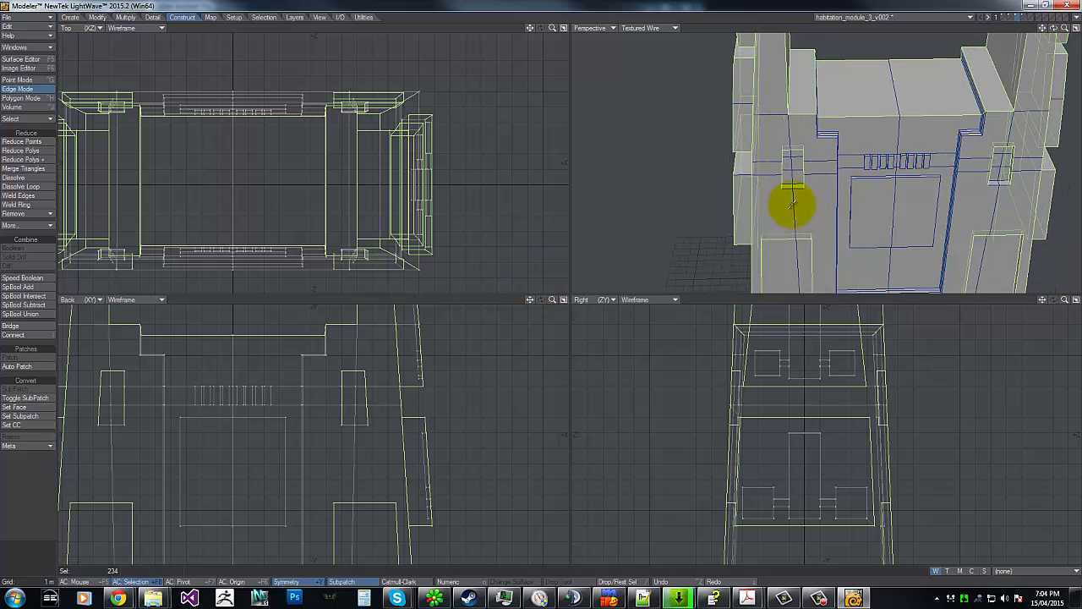
shift+click(792, 181)
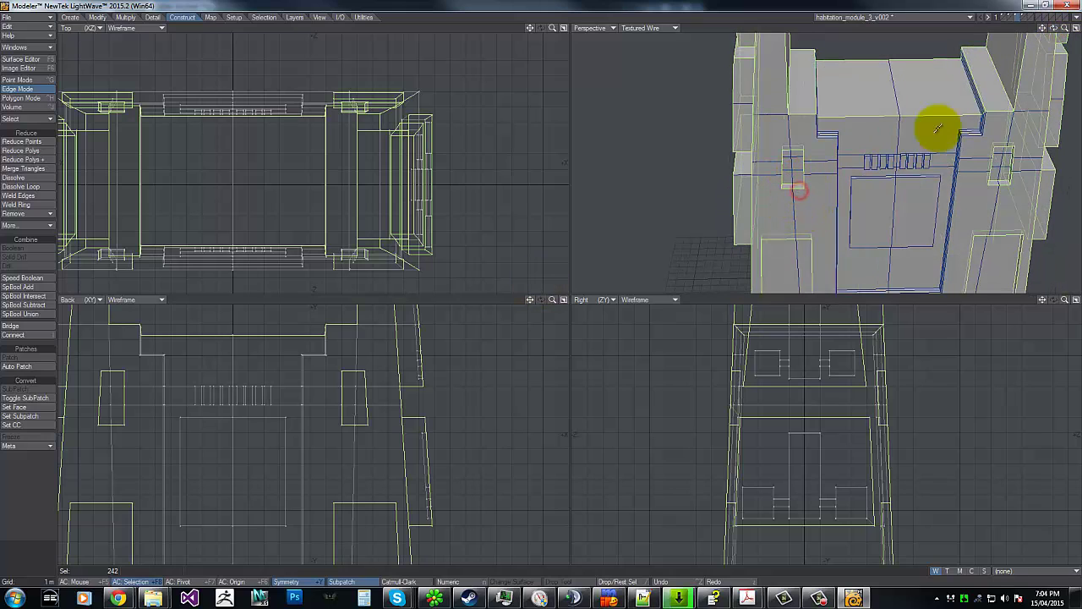
Add the remaining inner edges of the small upper recesses on the hull's faces to the selection.
mouse_move(1056, 29)
mouse_down()
mouse_move(532, 293)
mouse_move(846, 194)
mouse_move(804, 169)
mouse_move(803, 142)
mouse_up()
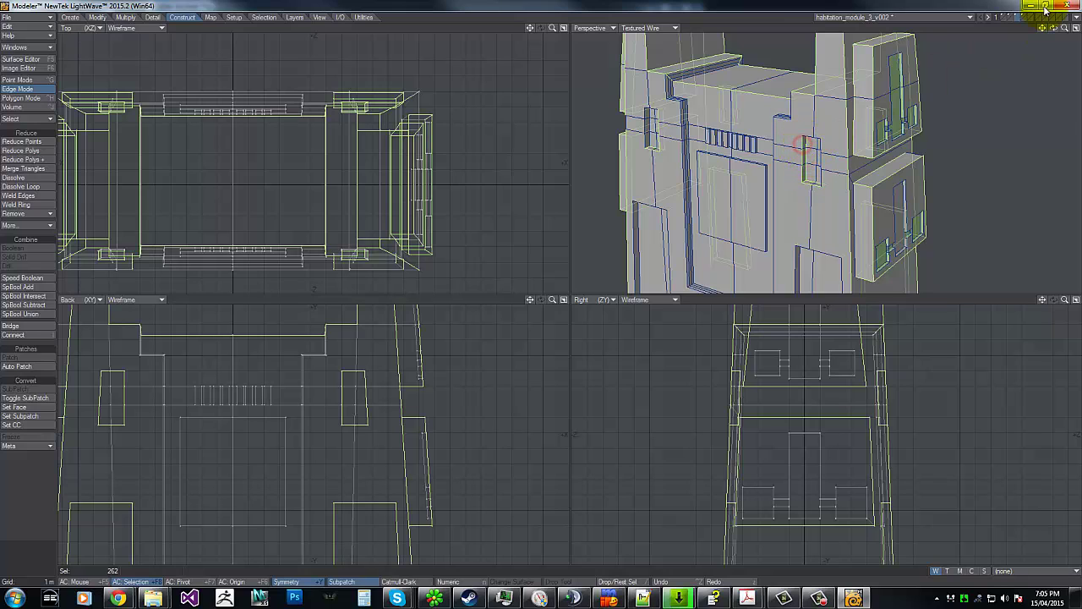
drag(1053, 28, 542, 283)
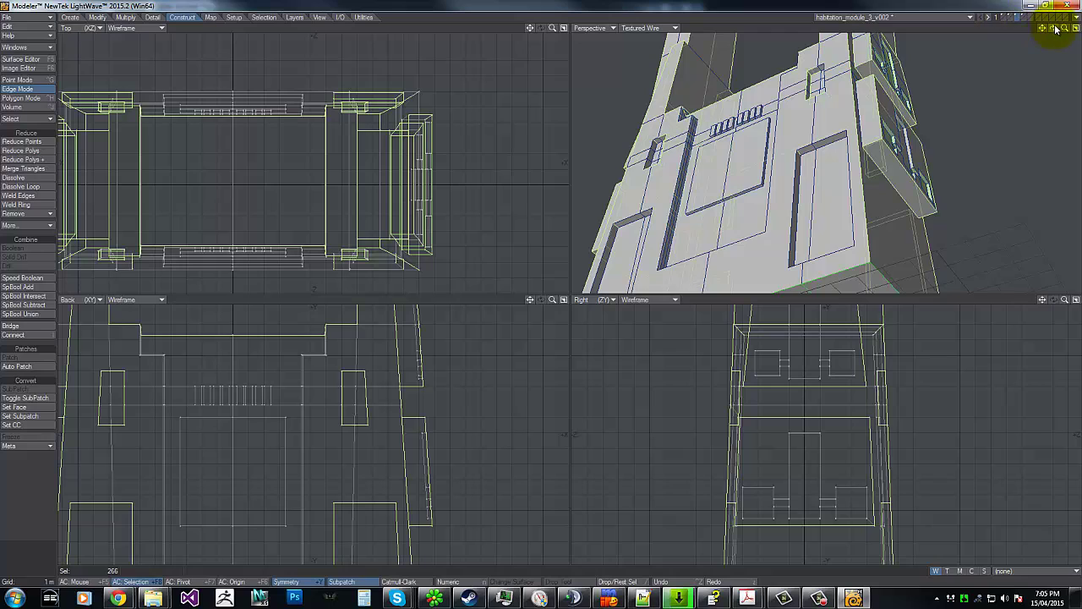
drag(1054, 28, 1052, 31)
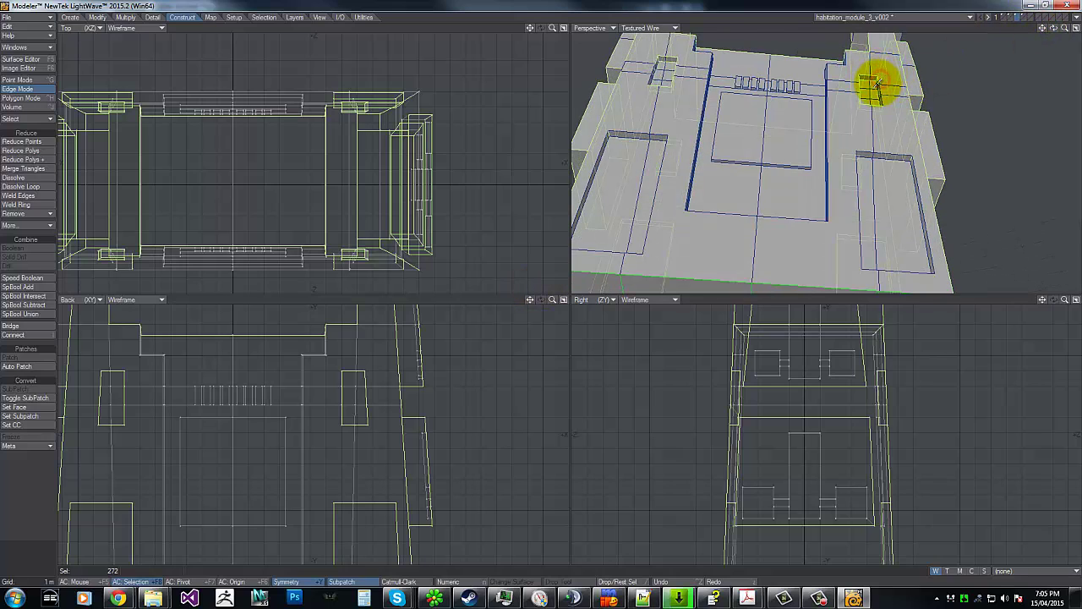
shift+click(882, 95)
shift+click(884, 98)
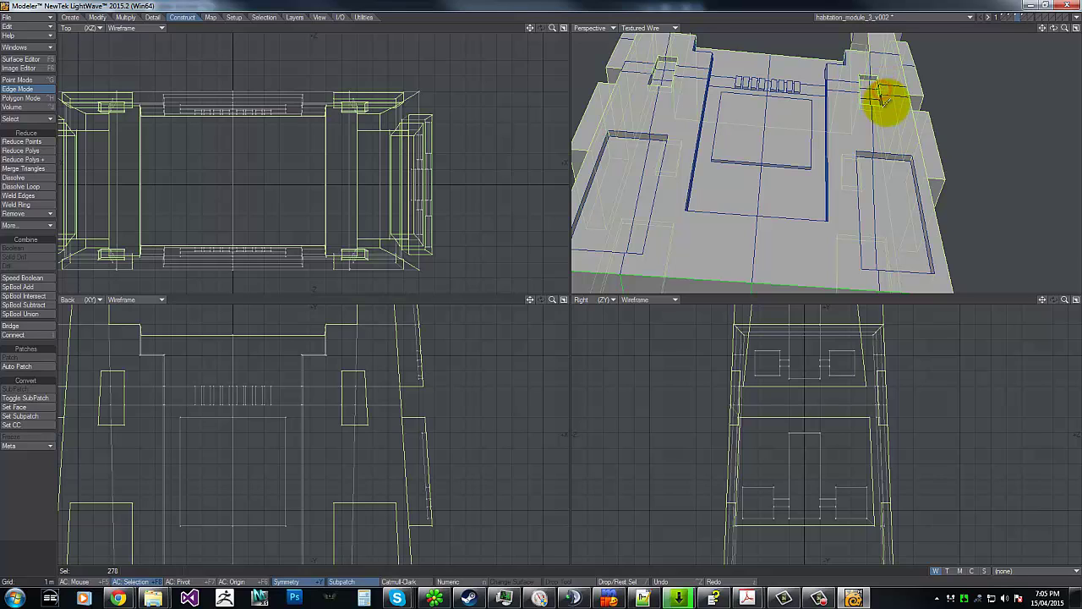
Add the inner floor edges of the large lower recesses to the selection.
shift+click(899, 160)
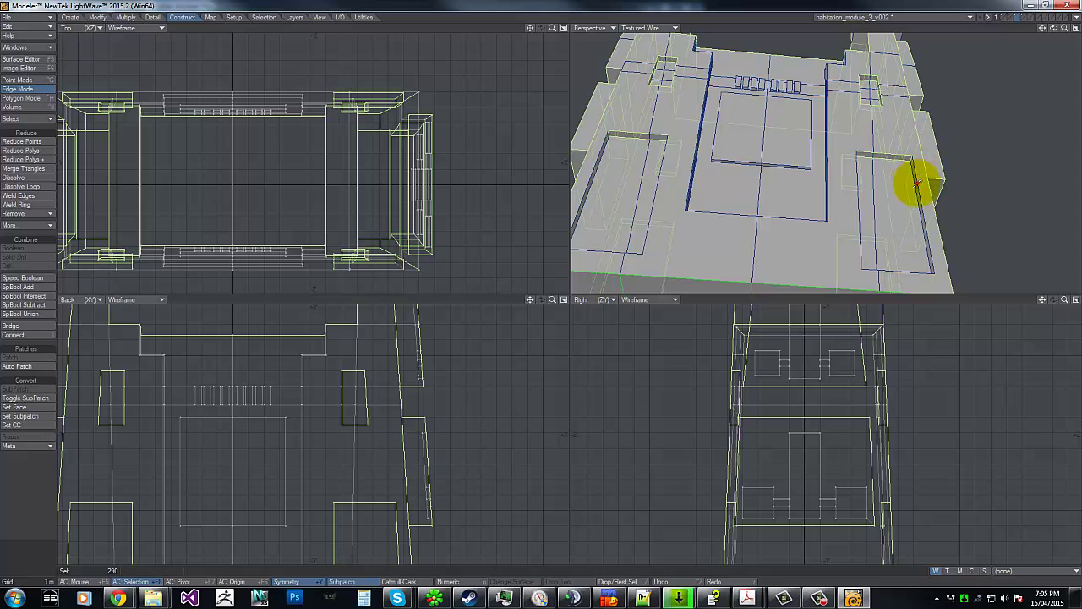
shift+click(916, 181)
mouse_move(1057, 32)
mouse_down()
mouse_move(544, 283)
mouse_move(817, 189)
mouse_move(785, 194)
mouse_move(786, 265)
mouse_move(884, 193)
mouse_up()
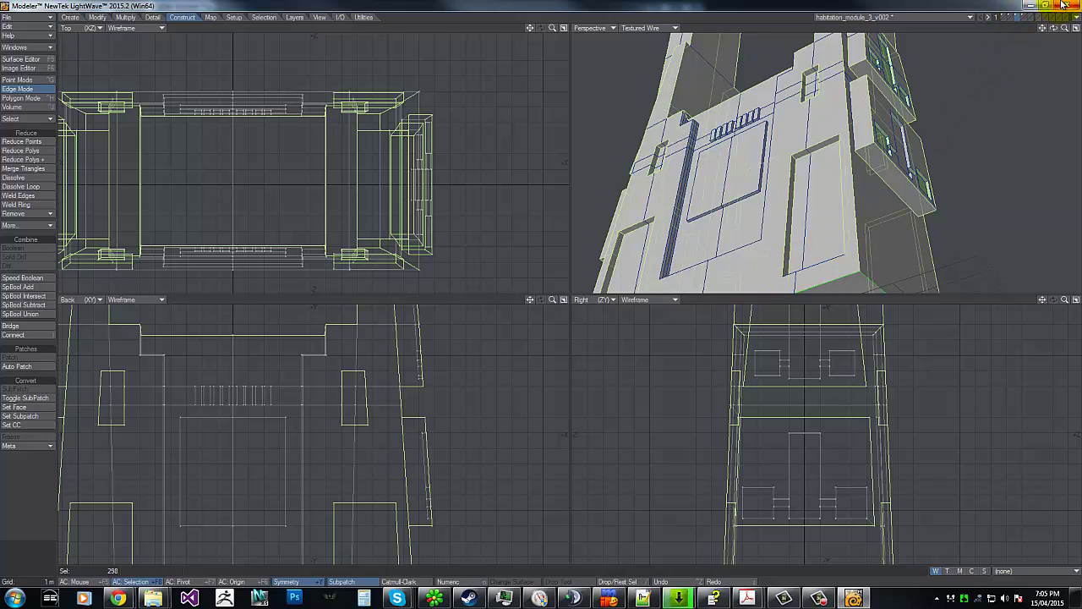
drag(1049, 31, 541, 281)
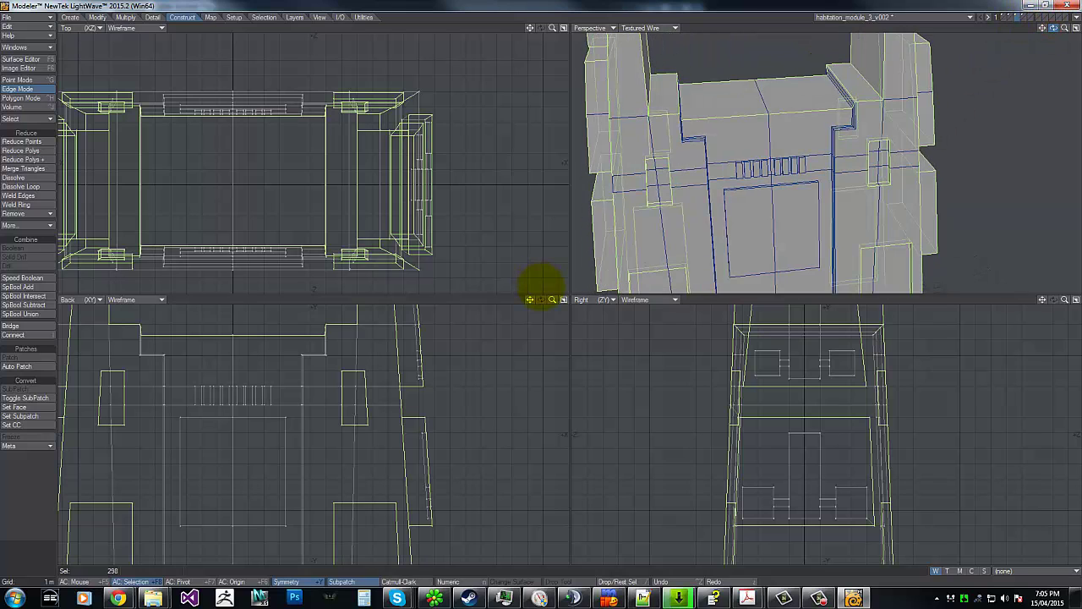
mouse_move(1044, 31)
mouse_down()
mouse_move(546, 307)
mouse_move(541, 283)
mouse_up()
mouse_move(853, 217)
shift+mouse_down()
mouse_move(835, 225)
mouse_move(834, 211)
mouse_move(857, 174)
mouse_move(775, 281)
shift+mouse_up()
Chamfer all selected hull and recess edges by 50 mm, leaving the Subpatch-Friendly option on.
key(shift+c)
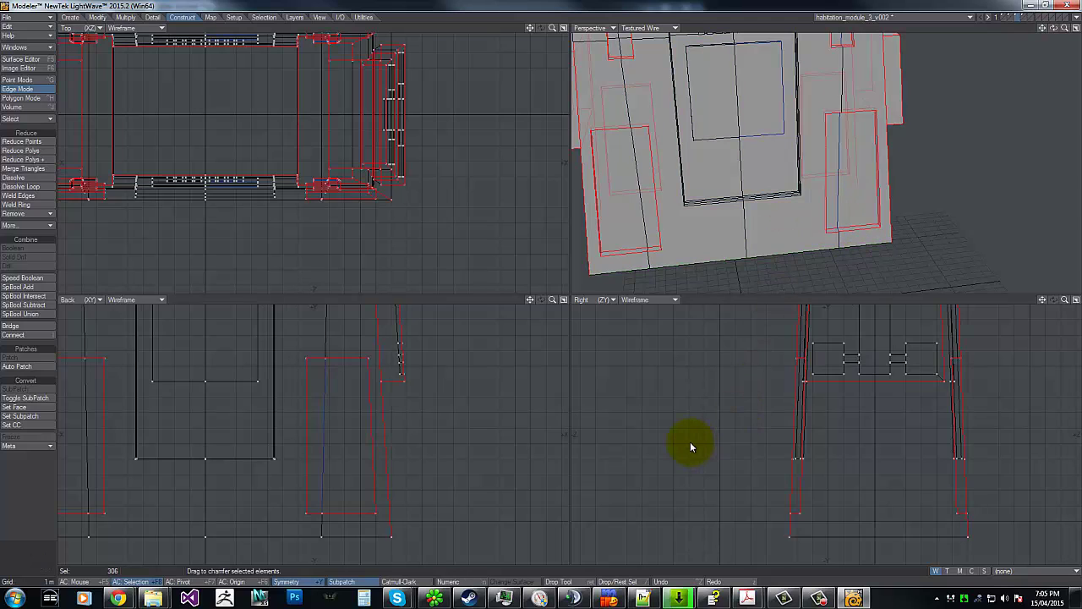
key(n)
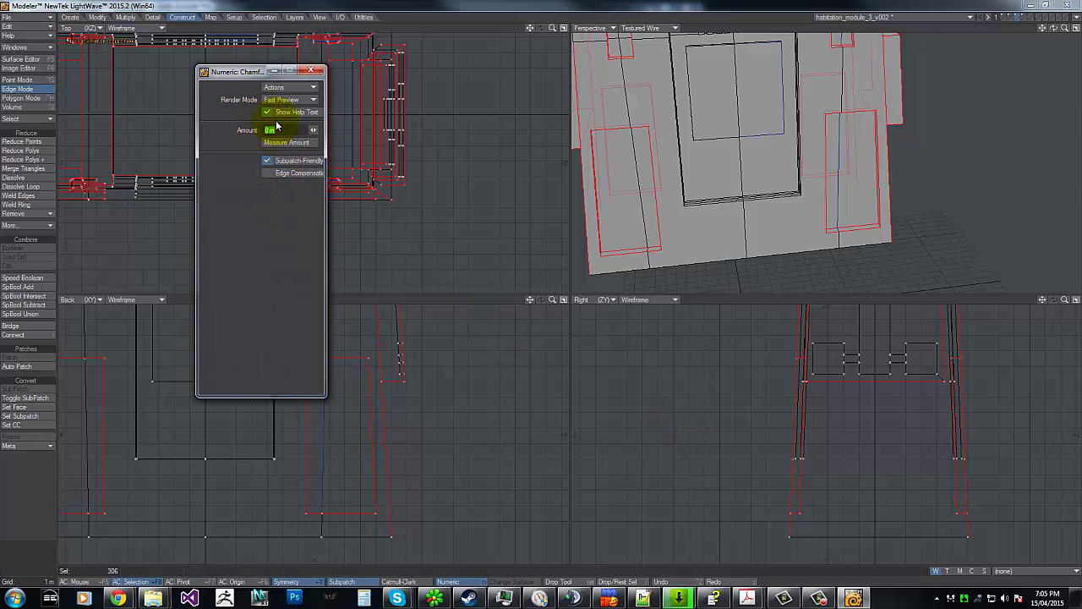
text(50)
key(Return)
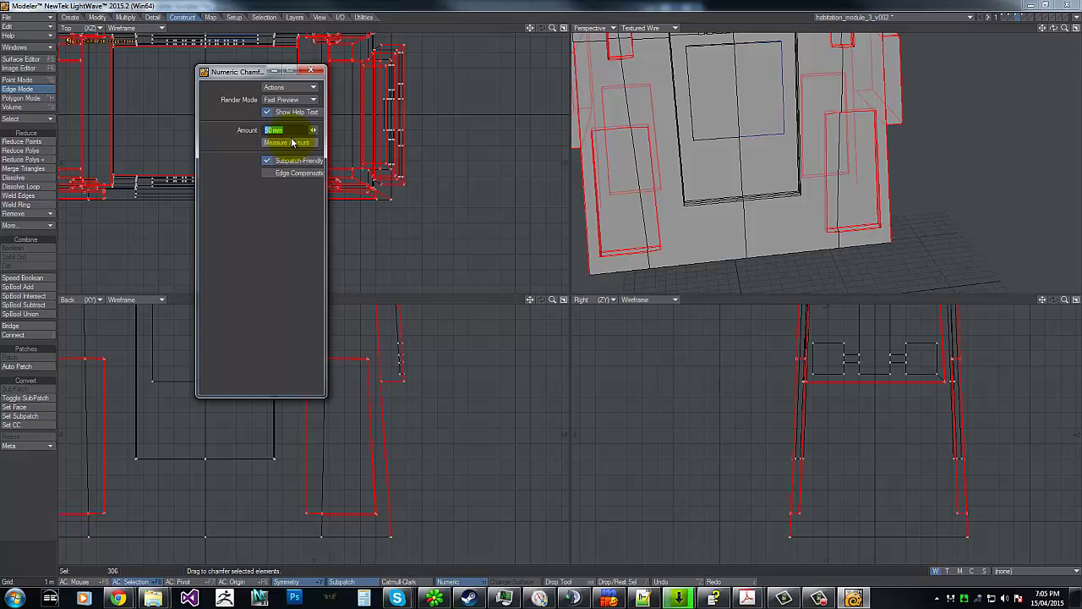
click(312, 73)
key(space)
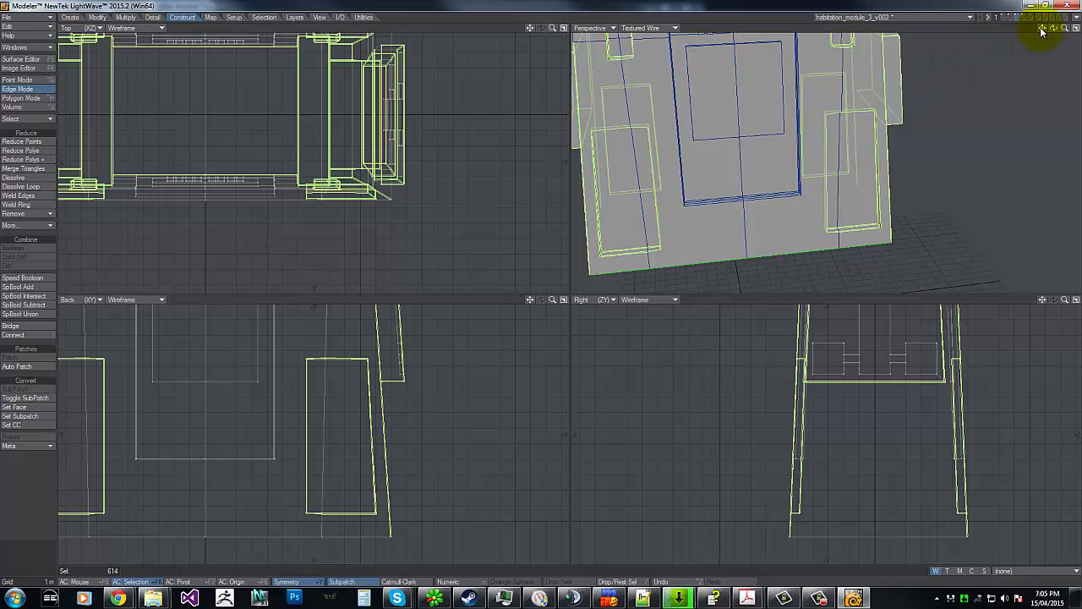
Clear the edge selection and examine the chamfered edges around the recess steps, small upper recesses and side blocks.
drag(541, 287, 480, 304)
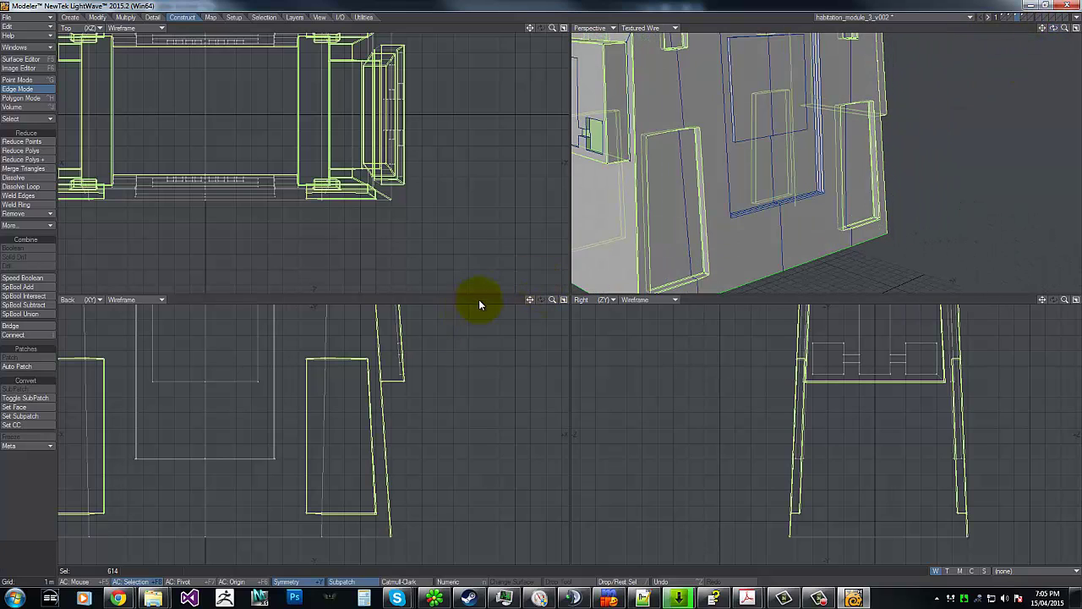
drag(551, 302, 529, 291)
key(a)
mouse_move(195, 375)
right_down()
mouse_move(166, 306)
mouse_move(188, 355)
right_up()
key(g)
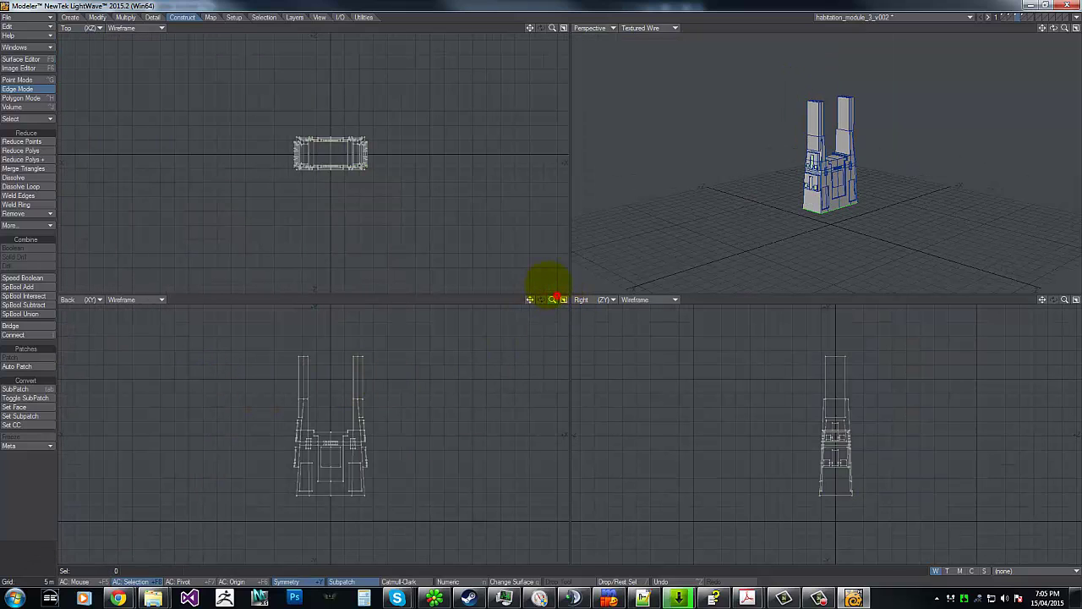
mouse_move(553, 298)
mouse_down()
mouse_move(561, 284)
mouse_move(542, 286)
mouse_up()
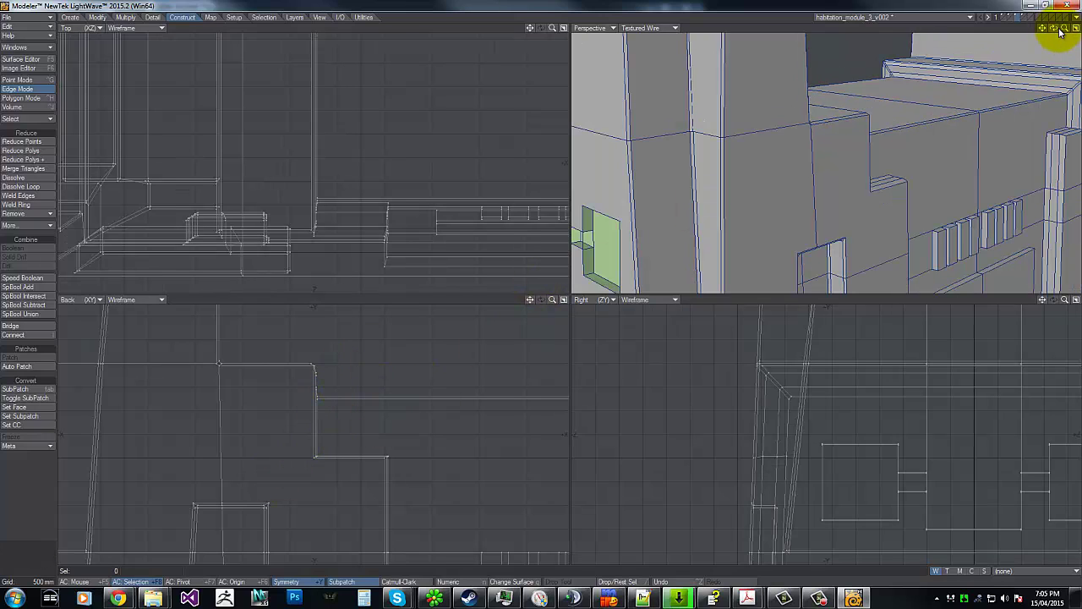
drag(1062, 32, 541, 283)
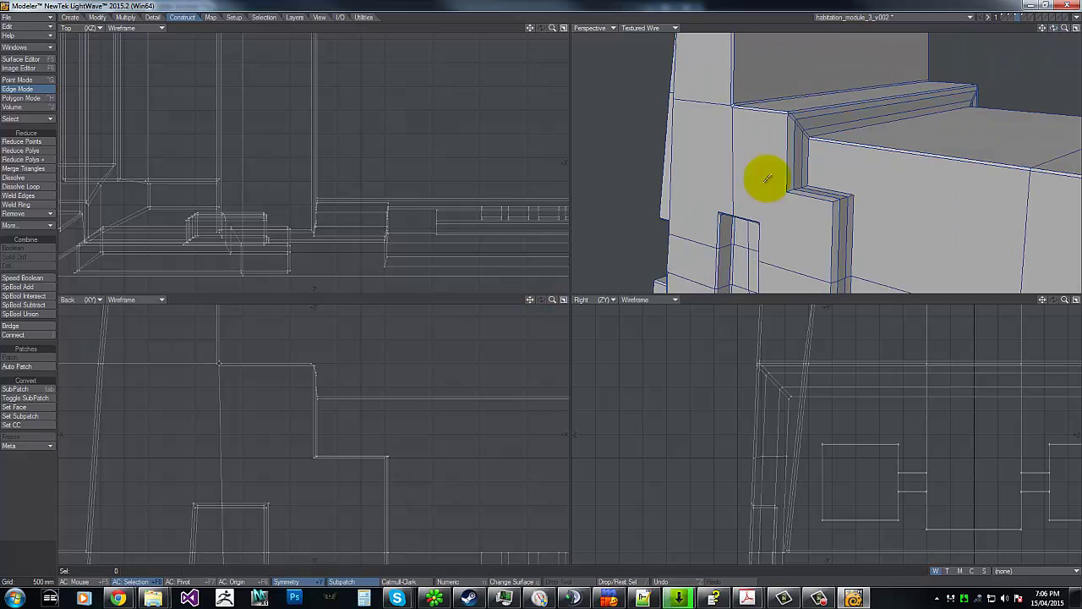
mouse_move(307, 463)
right_down()
mouse_move(316, 444)
mouse_move(307, 435)
right_up()
key(g)
key(g)
key(g)
key(g)
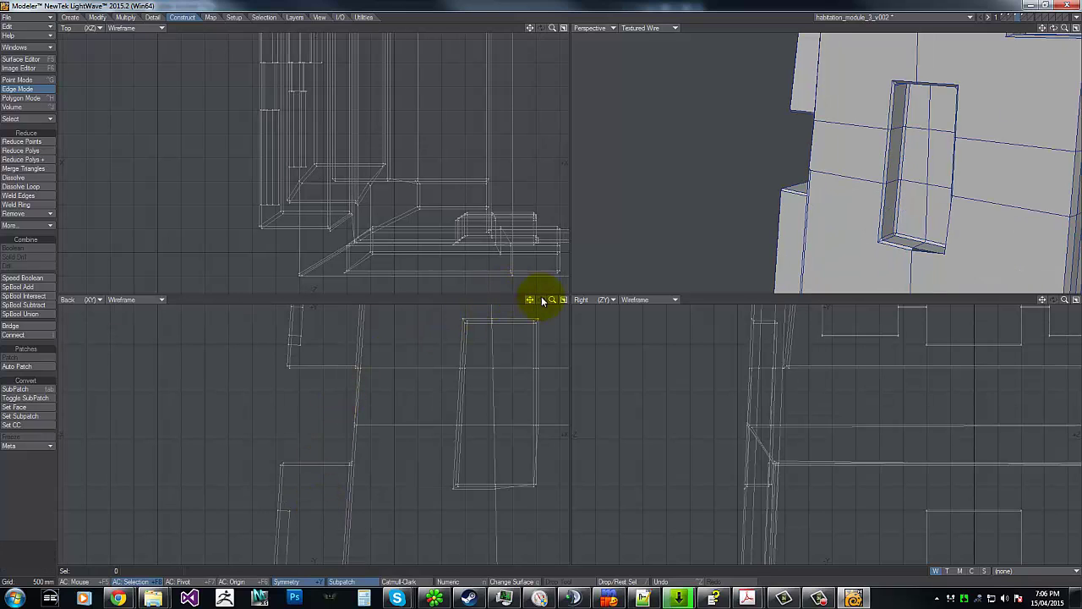
Round the lower outer edges of the upper side blocks by chamfering them freehand twice.
mouse_move(554, 300)
mouse_down()
mouse_move(525, 295)
mouse_move(567, 285)
mouse_up()
key(g)
mouse_move(295, 389)
right_down()
mouse_move(280, 364)
mouse_move(292, 361)
right_up()
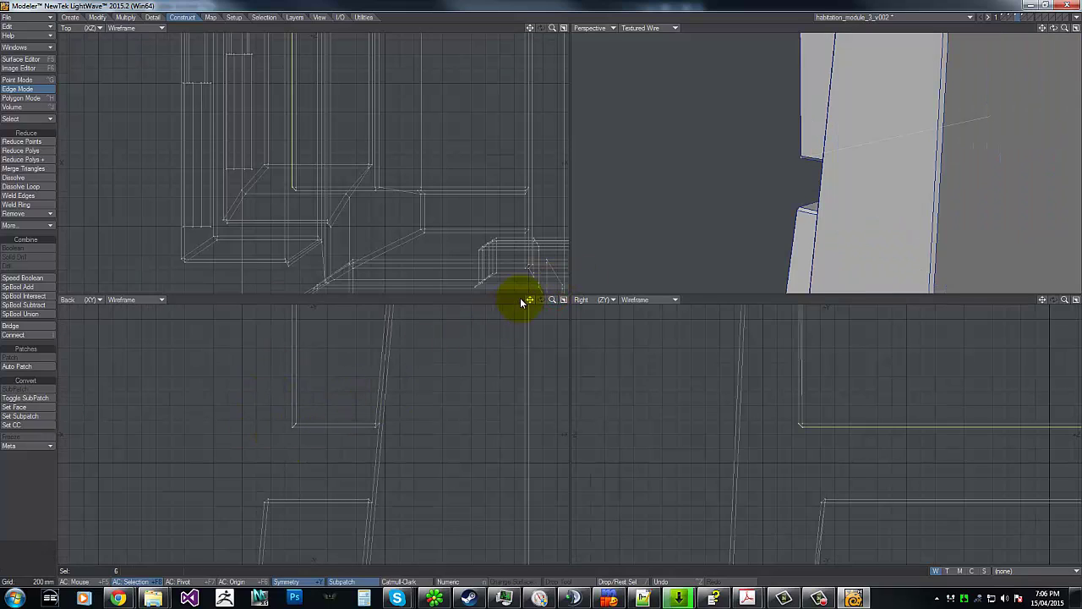
drag(553, 302, 546, 281)
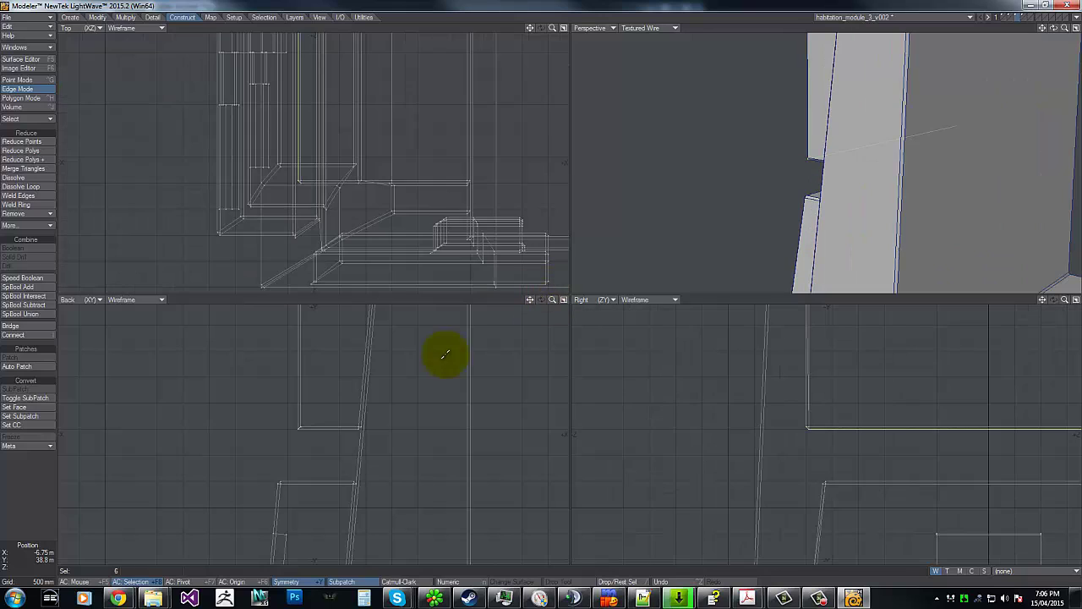
key(ctrl+b)
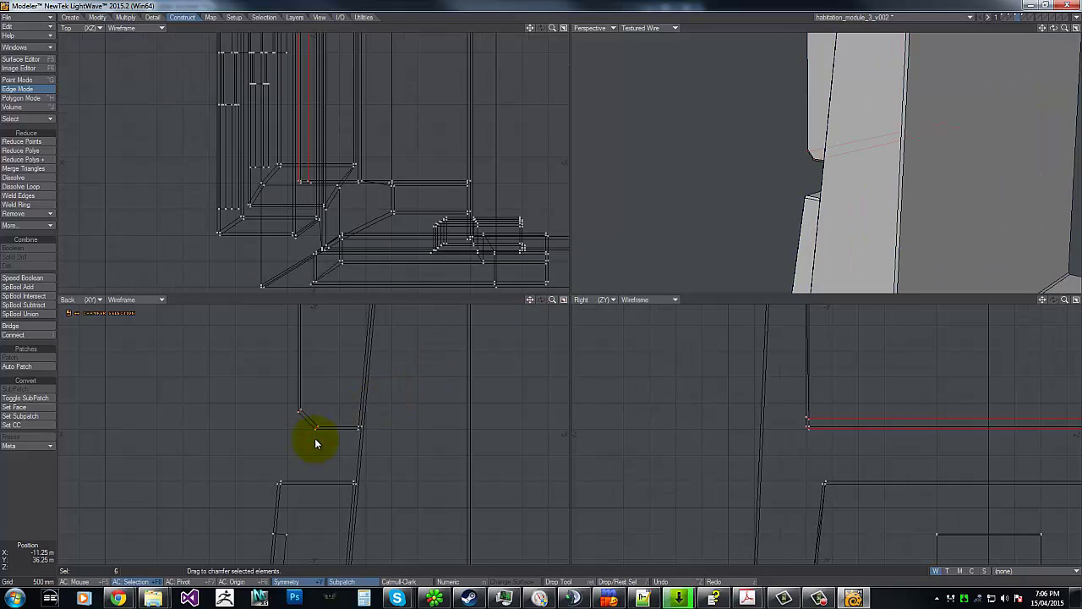
drag(320, 445, 299, 444)
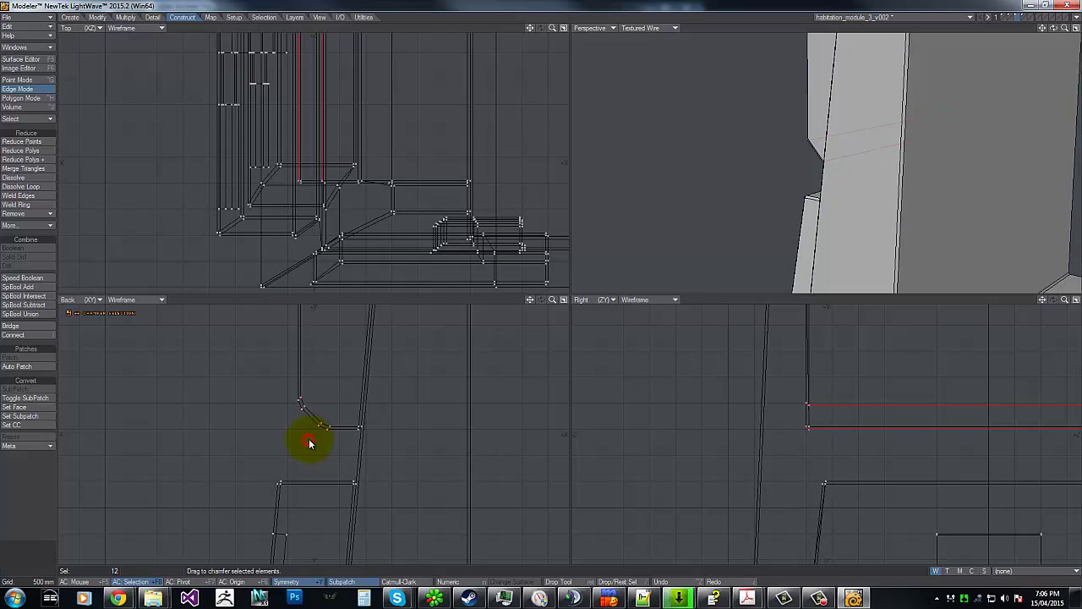
drag(309, 440, 308, 440)
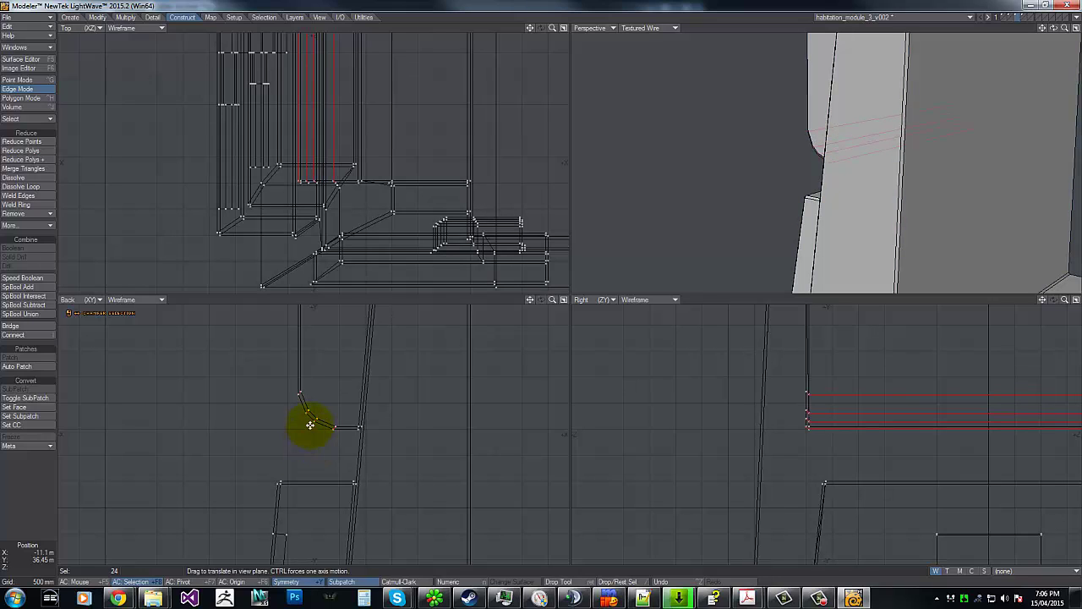
key(space)
Move the inner bottom corner points of the rounded side blocks down to the blocks' bottom edge line.
right_drag(290, 382, 283, 373)
mouse_move(553, 301)
mouse_down()
mouse_move(559, 290)
mouse_move(542, 291)
mouse_up()
key(ctrl+g)
click(544, 396)
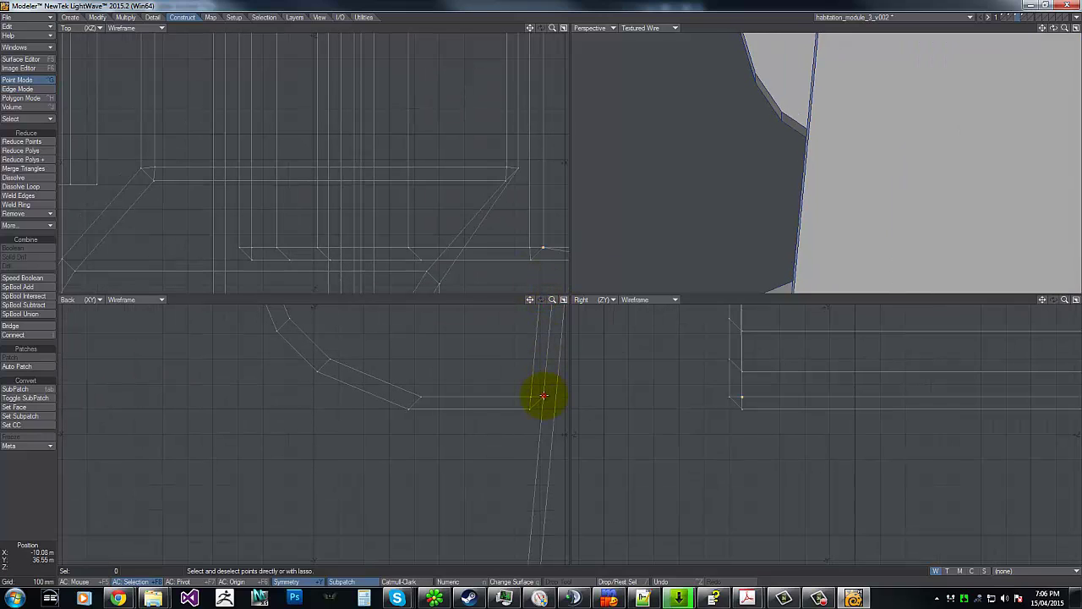
key(t)
mouse_move(545, 393)
mouse_down()
mouse_move(541, 288)
mouse_move(547, 406)
mouse_up()
drag(542, 288, 582, 283)
key(g)
key(t)
mouse_move(471, 353)
mouse_down()
mouse_move(487, 358)
mouse_move(461, 363)
mouse_up()
drag(541, 285, 537, 285)
drag(1066, 28, 541, 286)
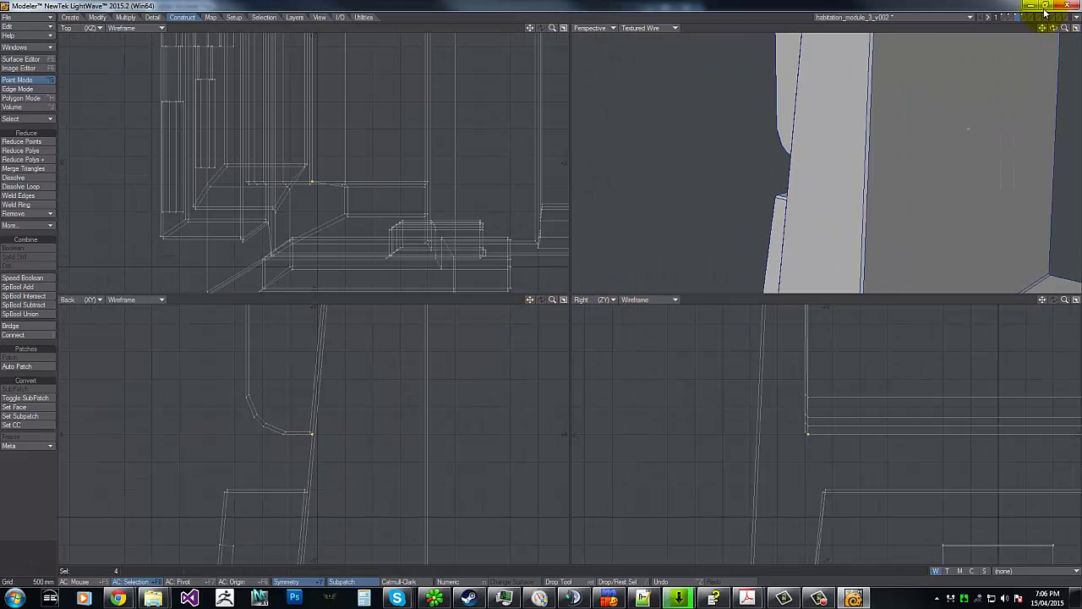
Fine-adjust the moved corner points onto the slanted hull edge and clear the point selection.
drag(1054, 29, 546, 290)
key(t)
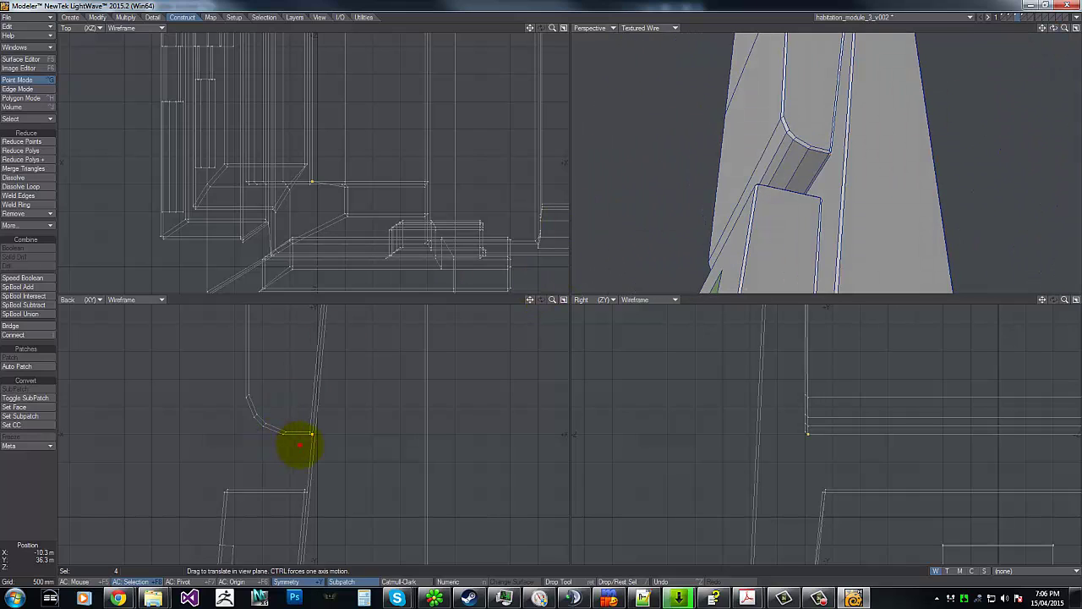
mouse_move(300, 445)
mouse_down()
mouse_move(543, 288)
mouse_move(306, 442)
mouse_up()
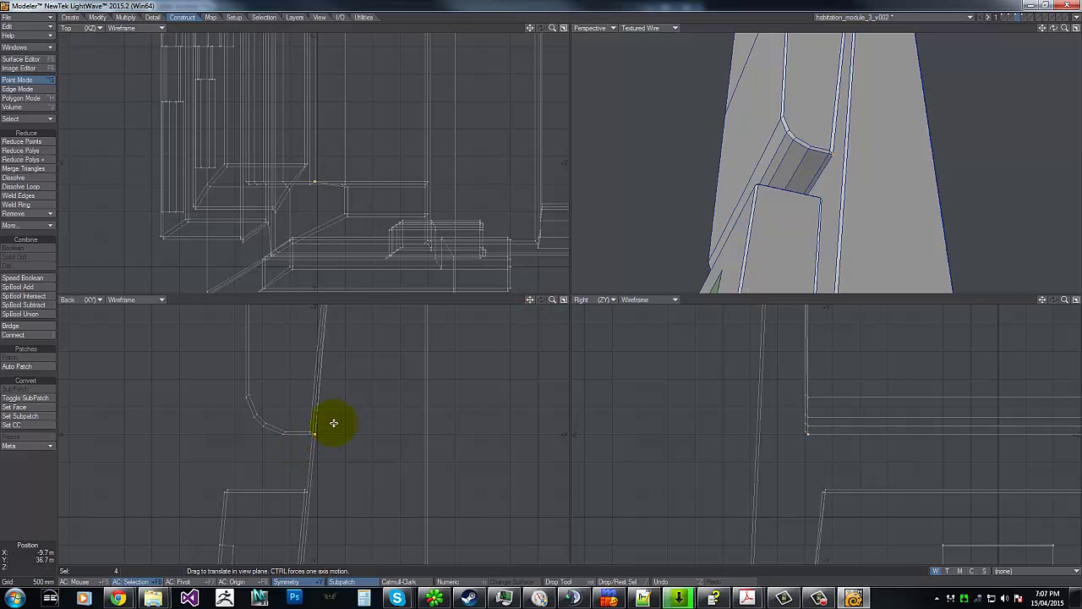
drag(552, 300, 550, 292)
drag(295, 442, 541, 289)
key(Return)
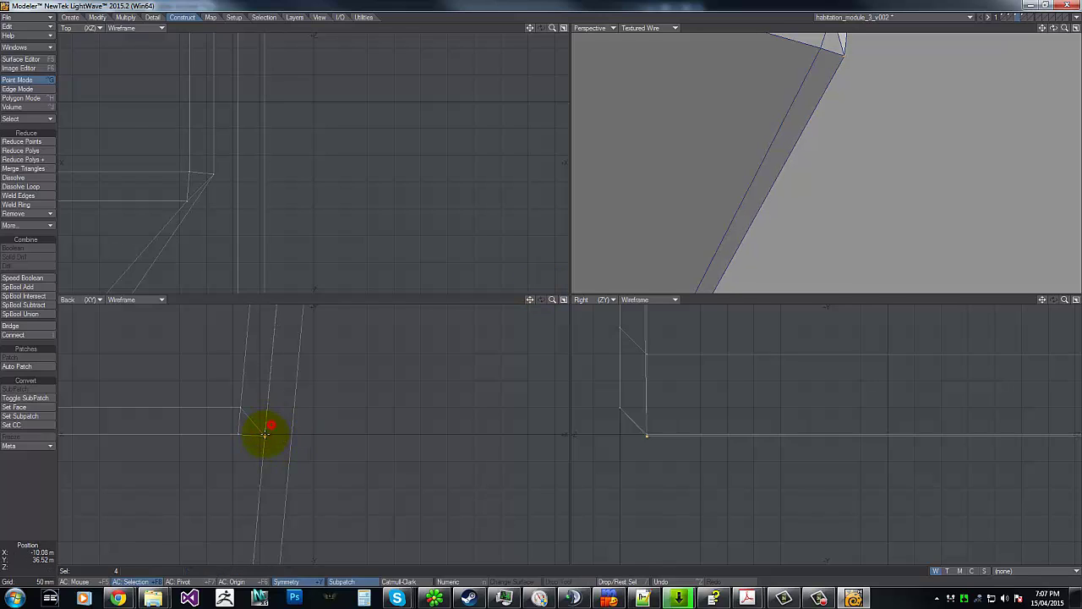
key(a)
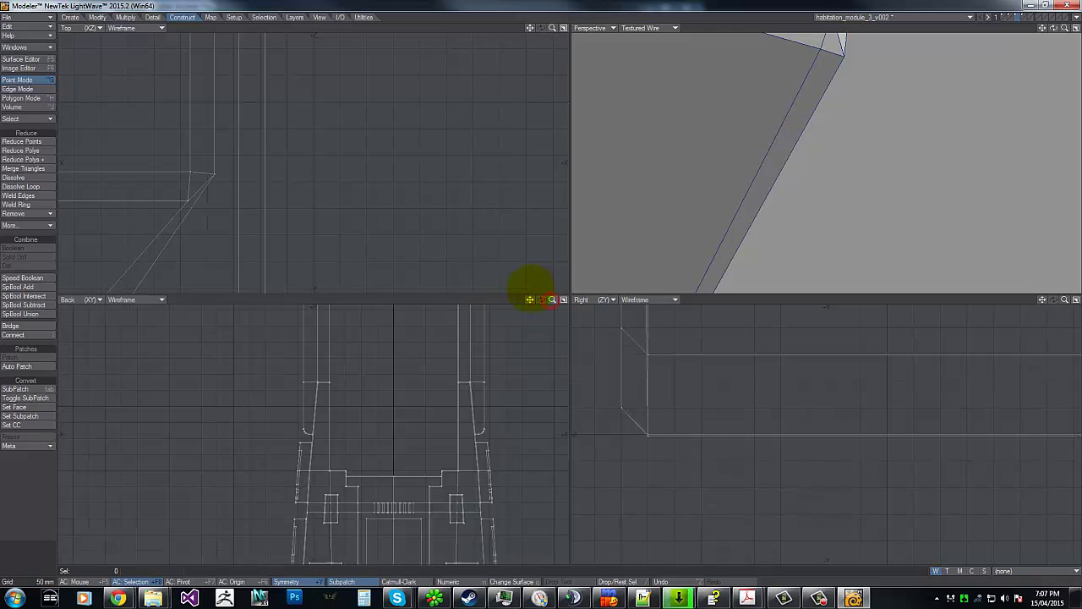
Chamfer the corner edges of the stepped notches and the lower corners of the large central front recess.
scroll(541, 282, up, 6)
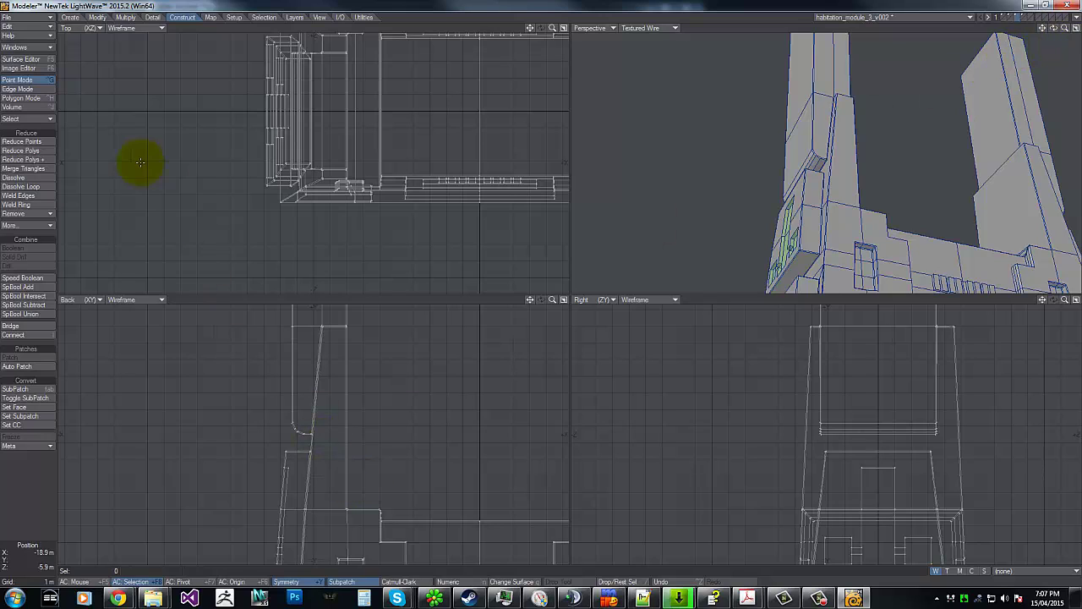
key(ctrl+h)
key(g)
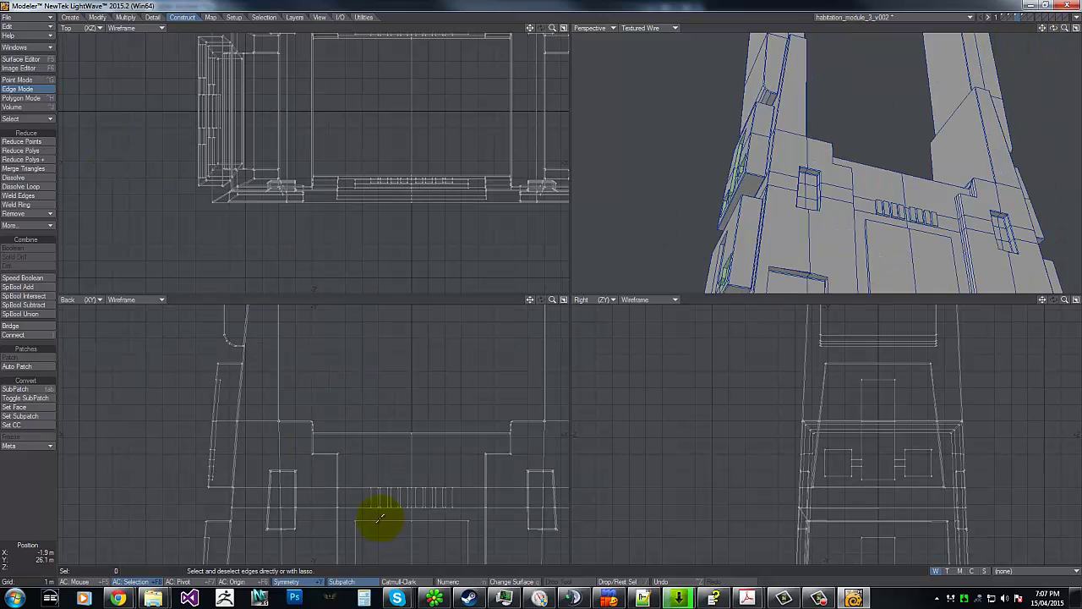
click(313, 441)
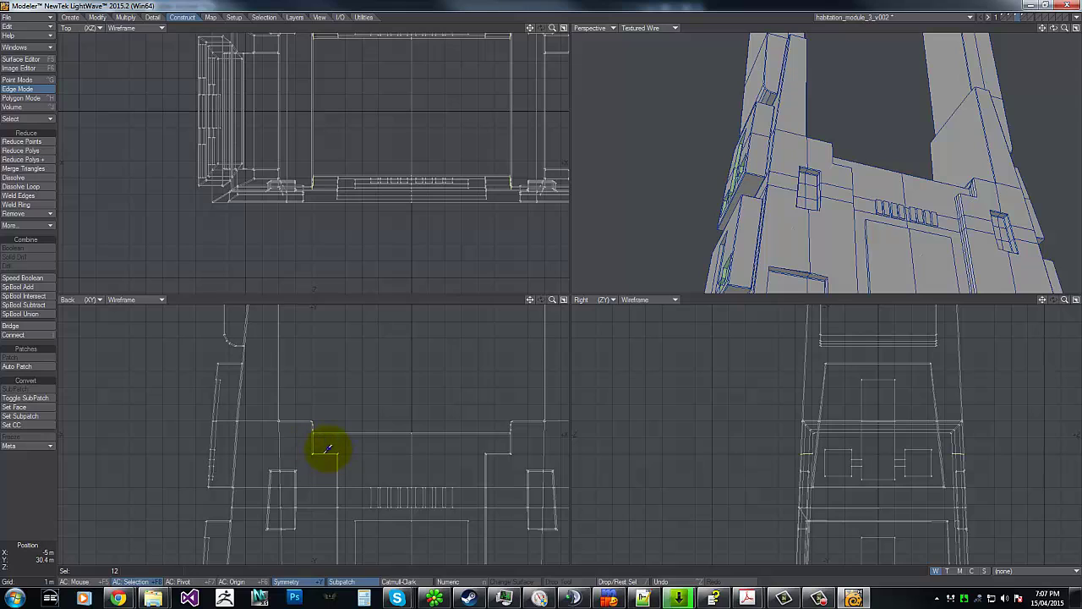
key(g)
key(g)
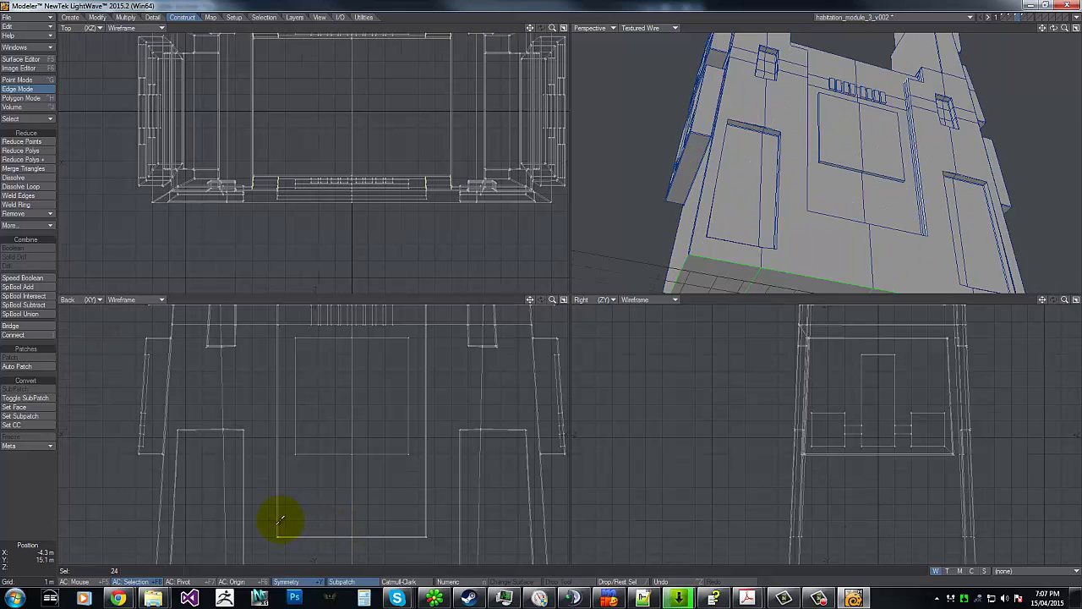
key(shift+b)
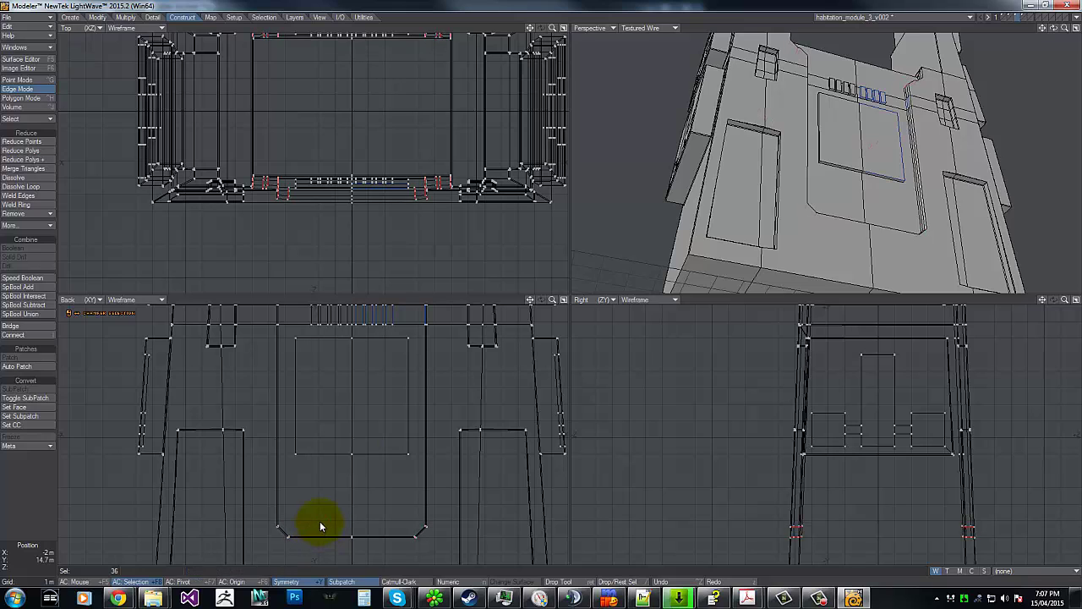
key(g)
key(g)
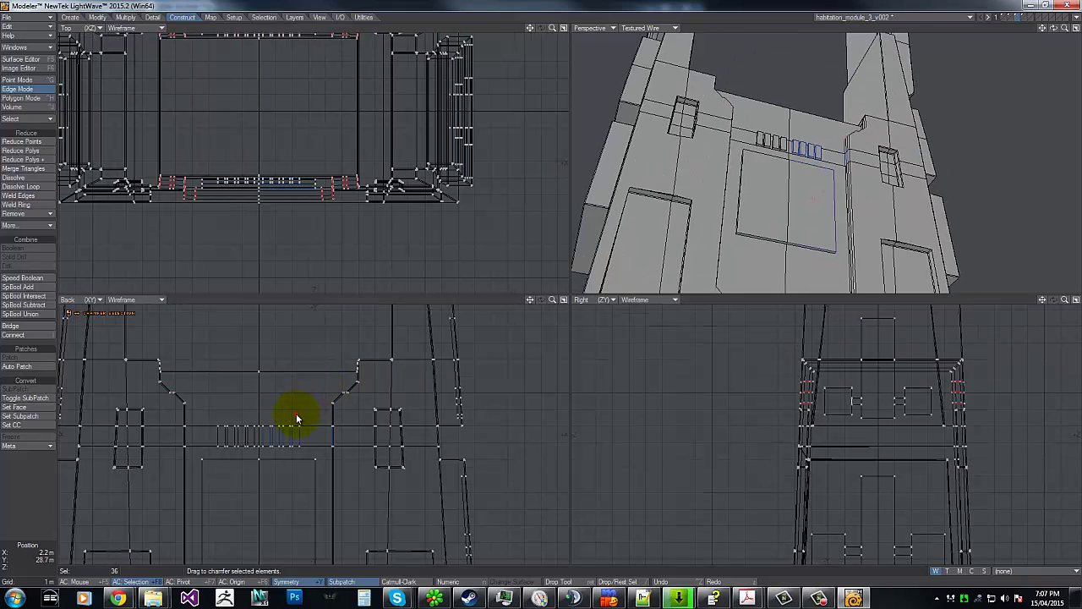
drag(298, 415, 296, 415)
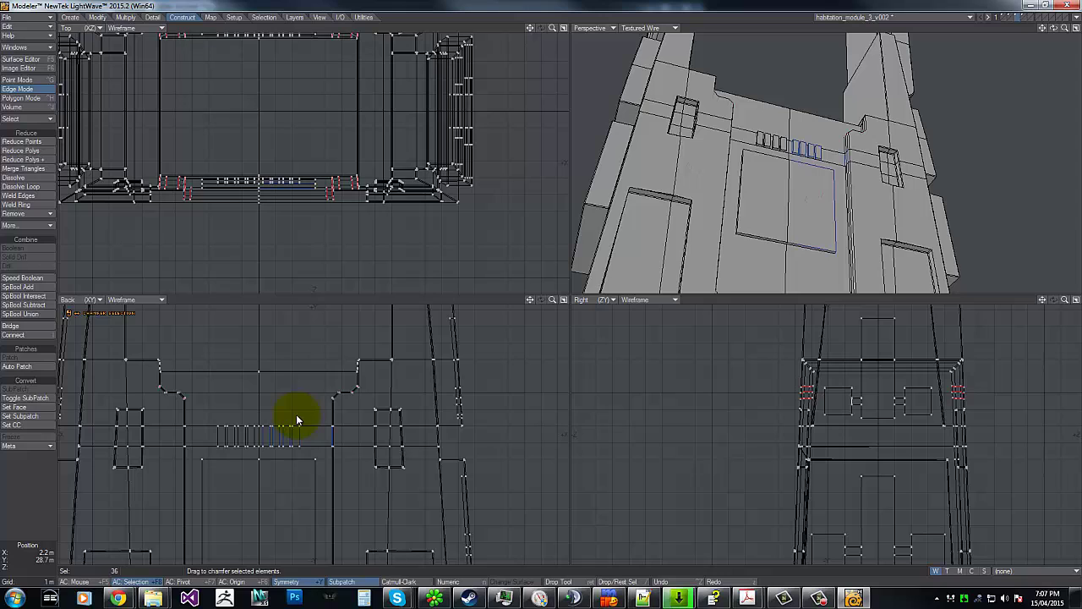
key(space)
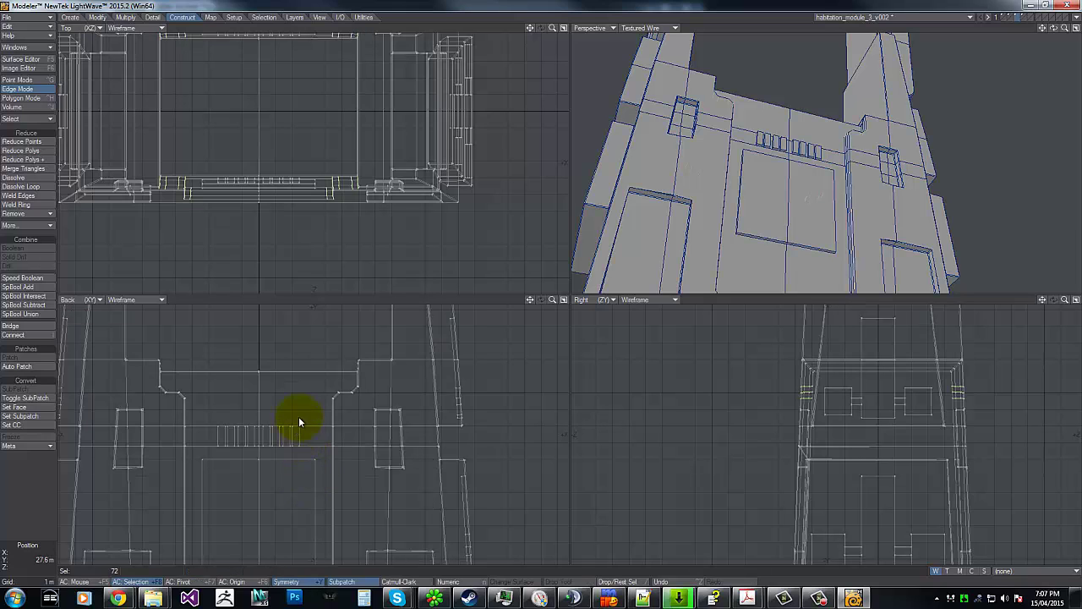
Chamfer the notch and central recess corners a second time to round them, and clear the edge selection.
key(u)
key(space)
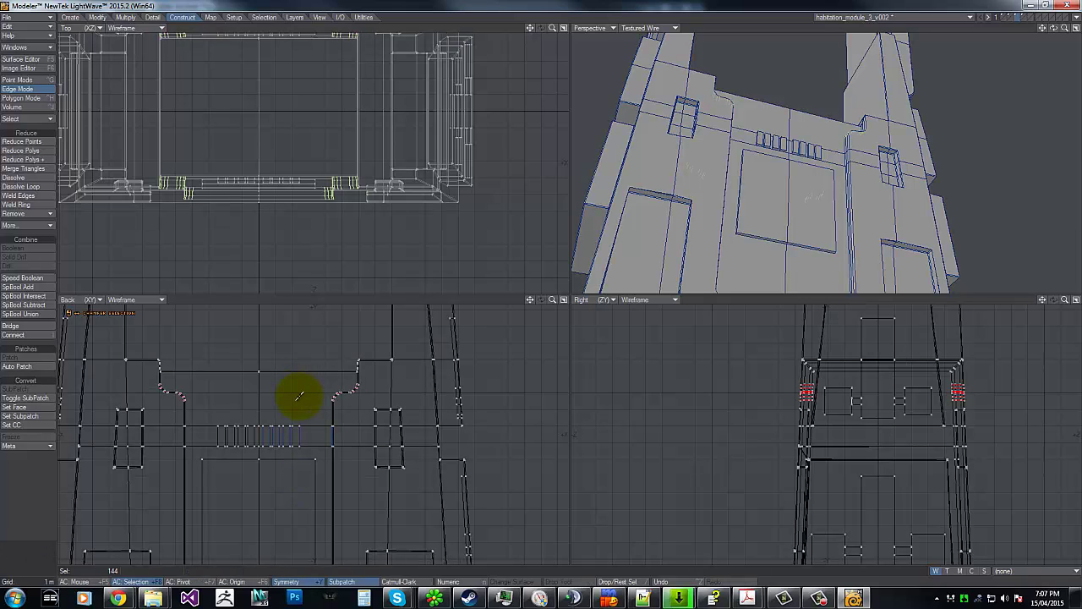
key(g)
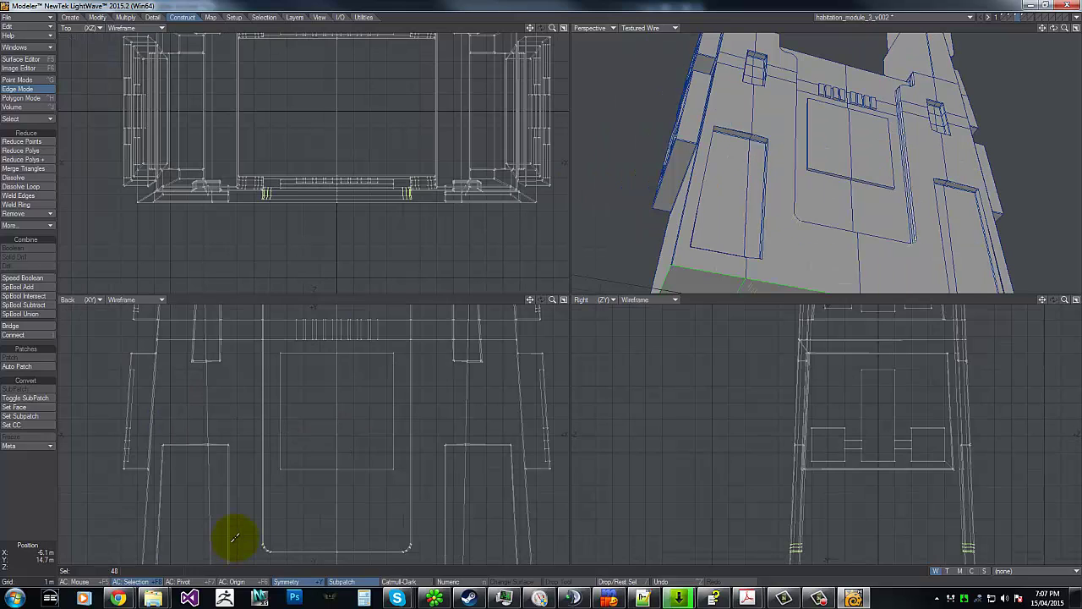
click(264, 512)
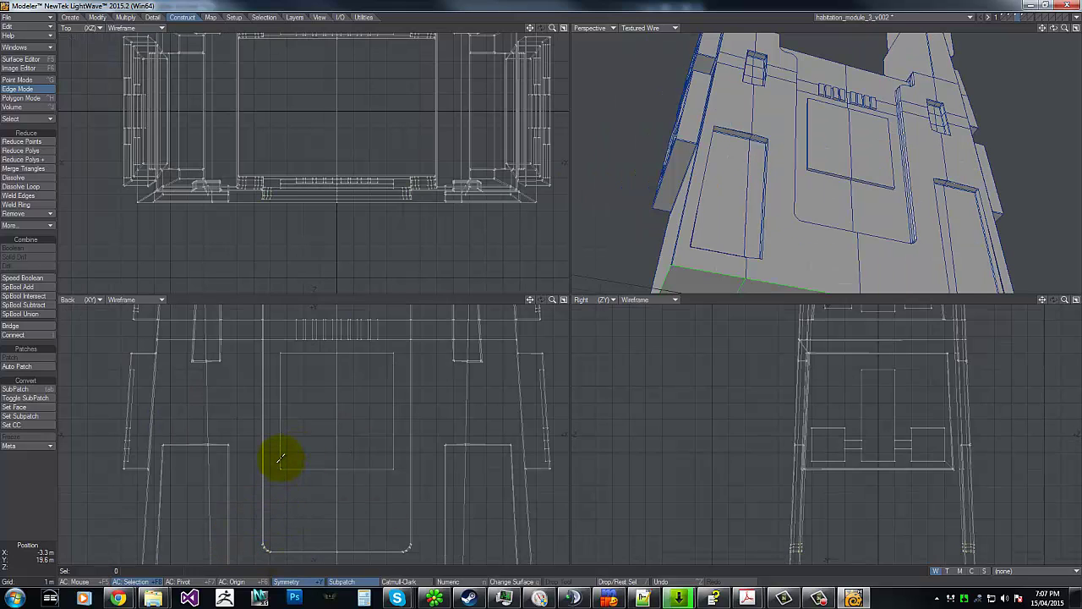
Round the four corner edges of the square inset in the central recess by chamfering them twice, and clear the selection.
mouse_move(281, 458)
mouse_down()
mouse_move(296, 435)
mouse_move(282, 347)
mouse_move(377, 348)
mouse_move(386, 437)
mouse_up()
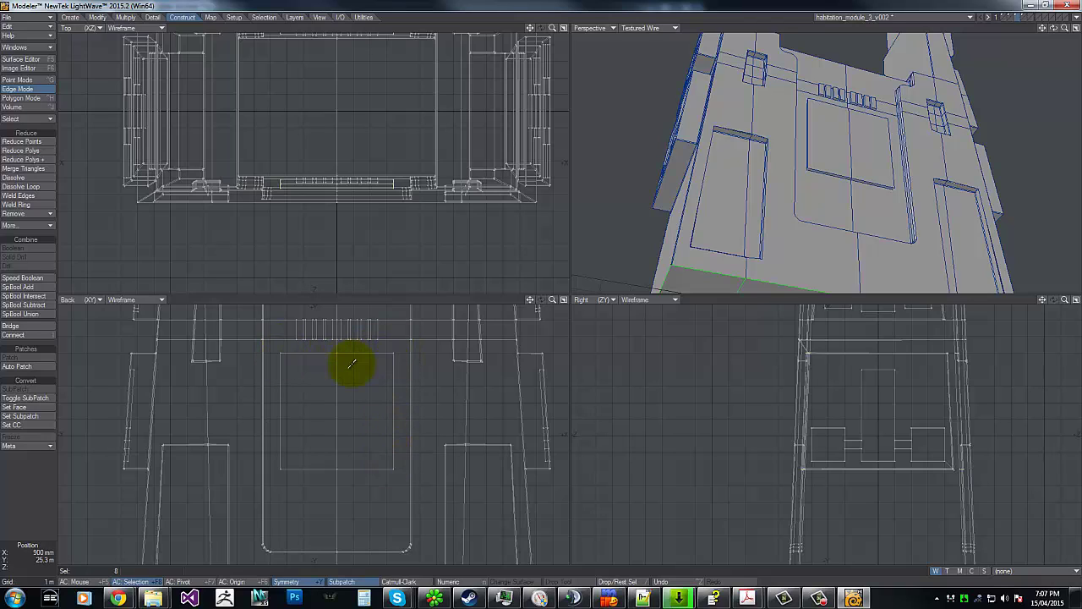
key(ctrl+b)
drag(366, 428, 366, 429)
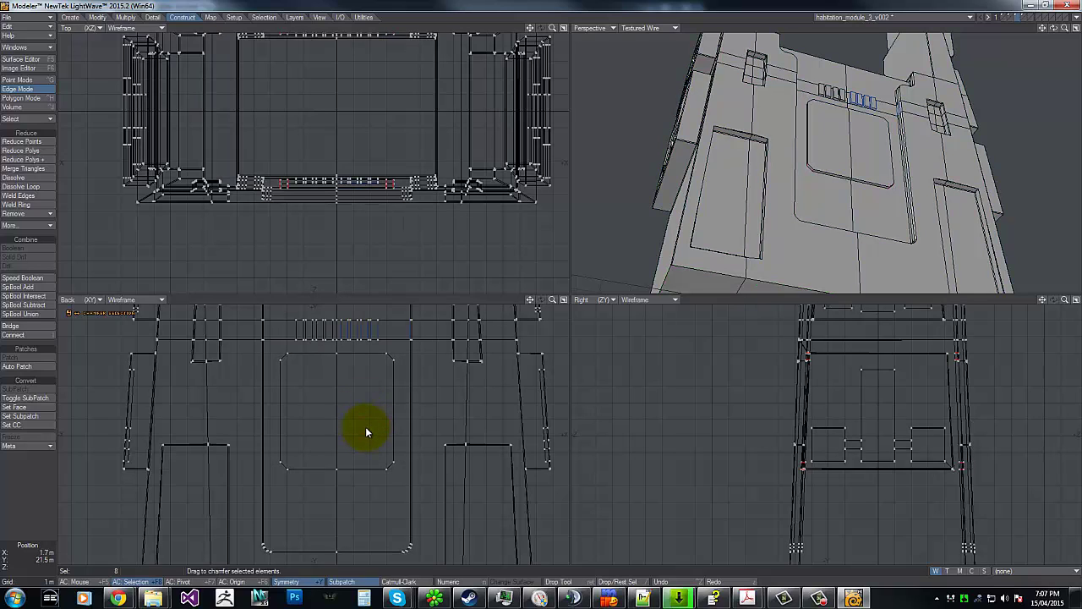
key(space)
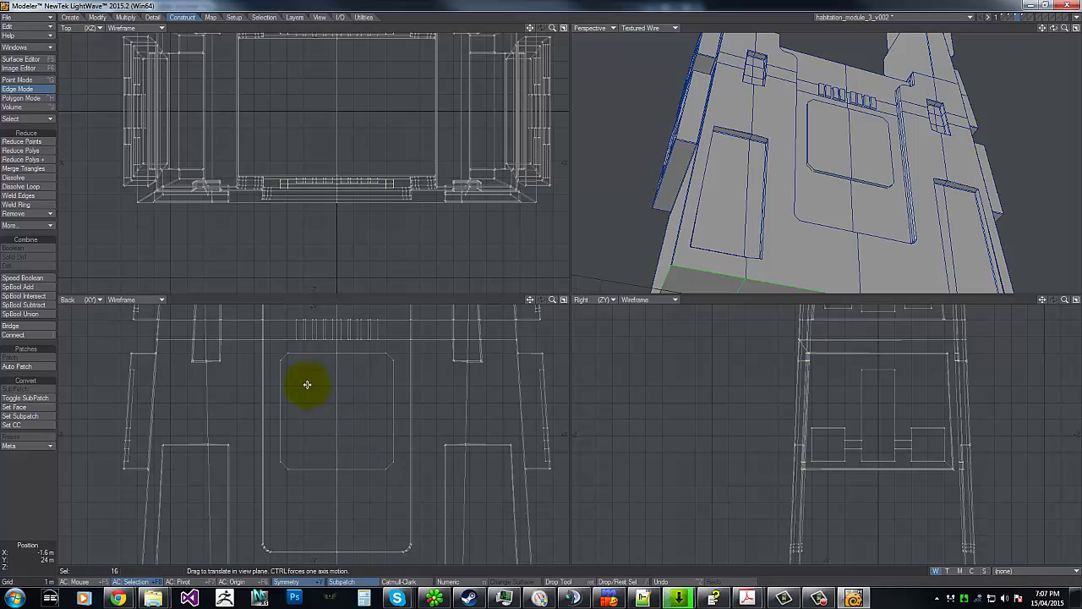
key(ctrl+b)
drag(356, 423, 358, 424)
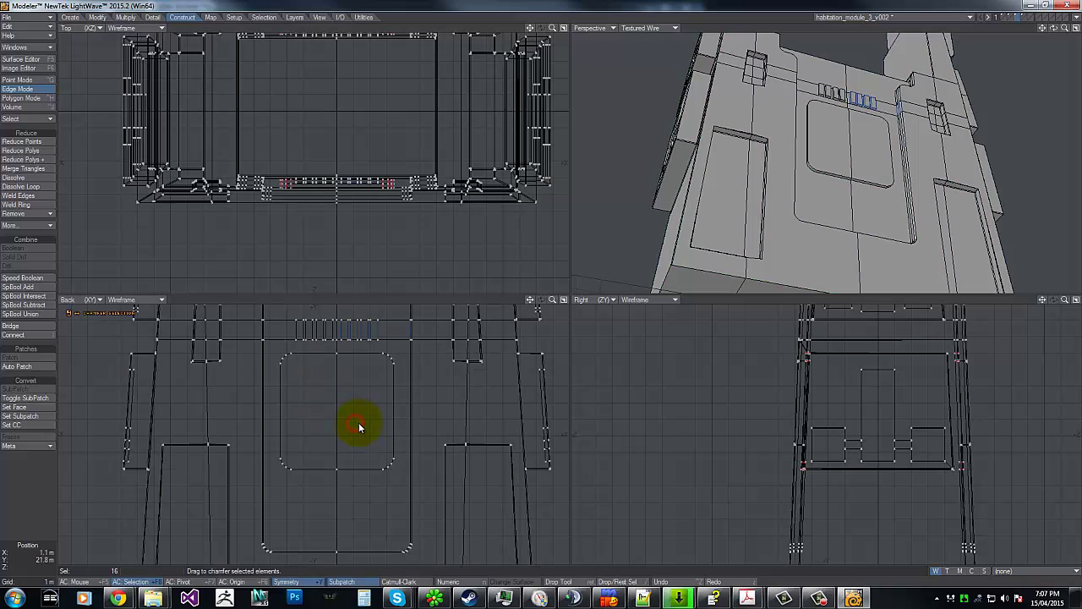
key(t)
key(space)
right_drag(247, 403, 470, 510)
Select the outer rim and inner floor edges of the square inset, including the short edges around its rounded corners.
click(834, 175)
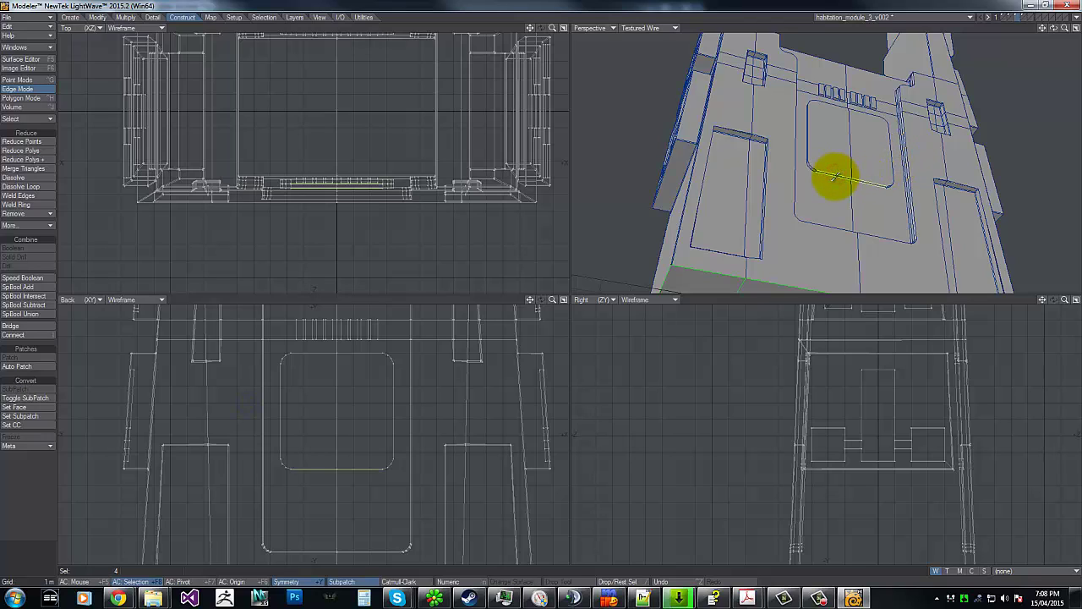
click(807, 142)
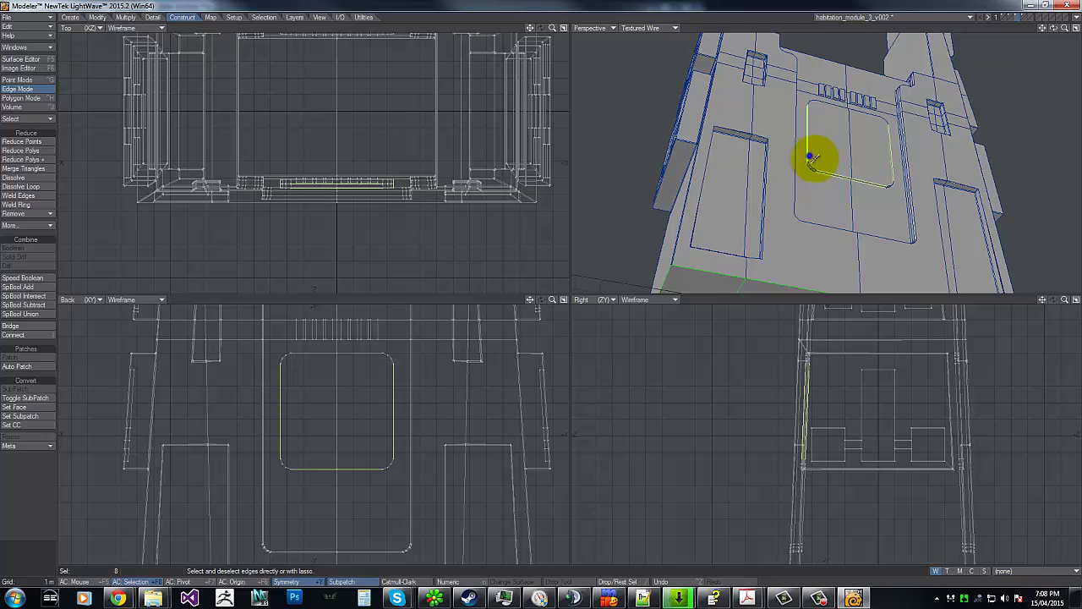
shift+drag(812, 160, 810, 173)
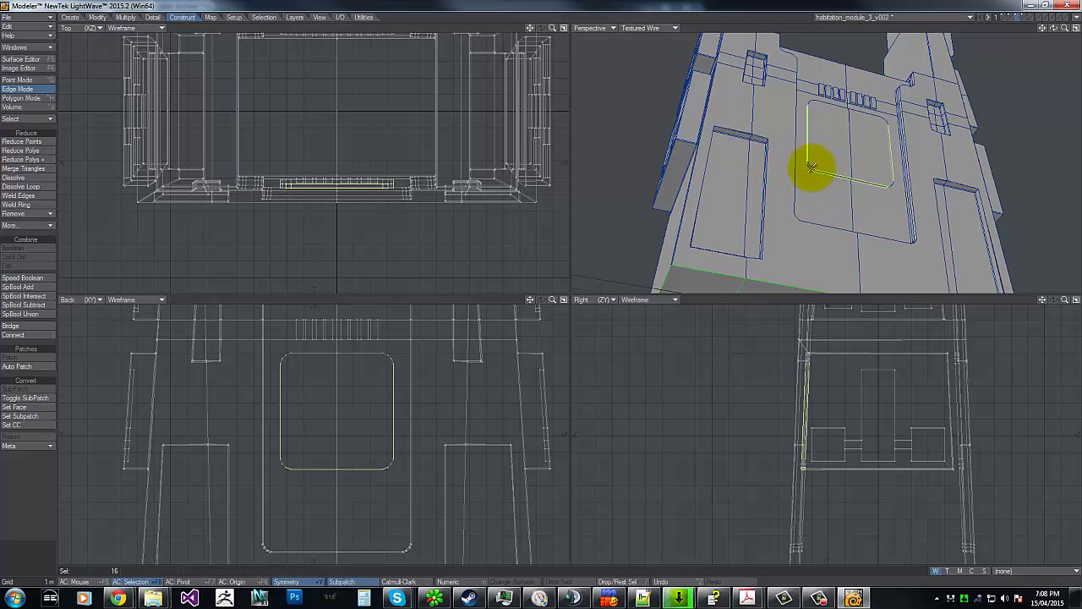
mouse_move(817, 144)
right_down()
mouse_move(811, 177)
mouse_move(817, 144)
right_up()
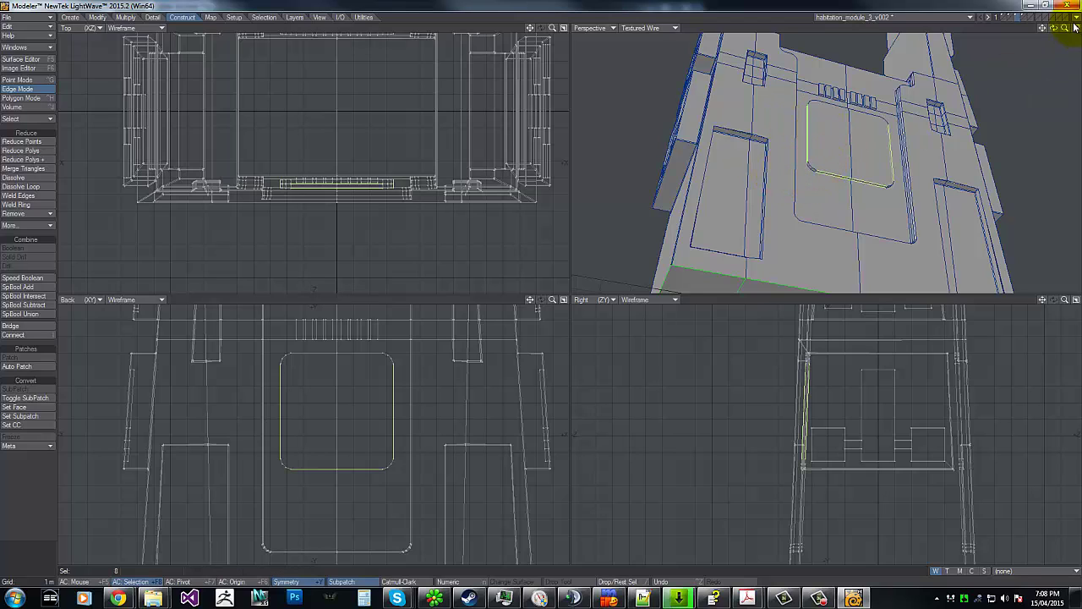
key(shift+a)
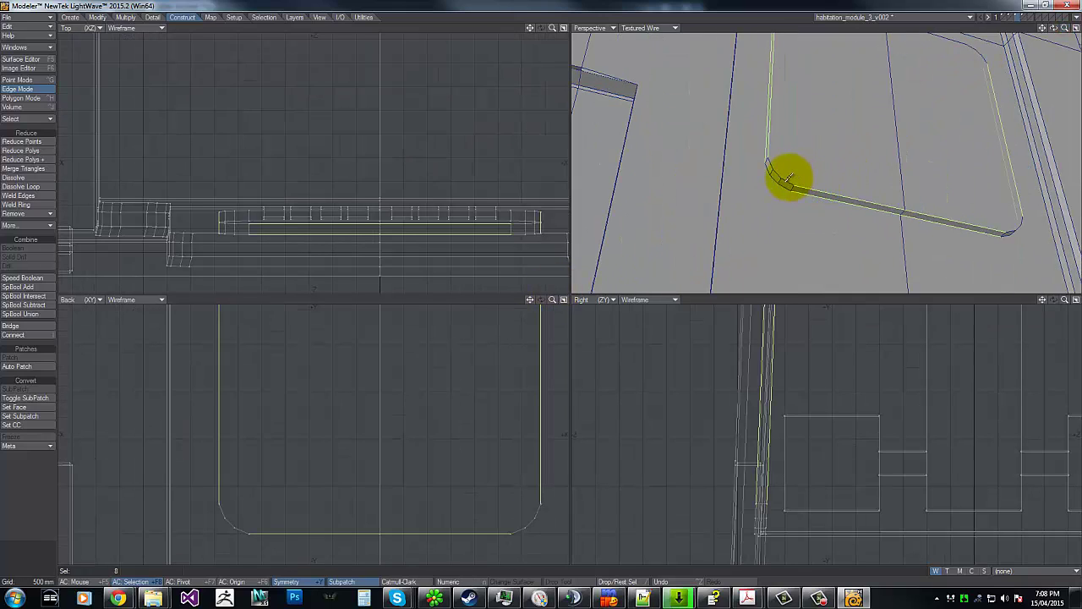
mouse_move(775, 170)
shift+mouse_down()
mouse_move(771, 181)
mouse_move(759, 168)
shift+mouse_up()
drag(1055, 29, 540, 288)
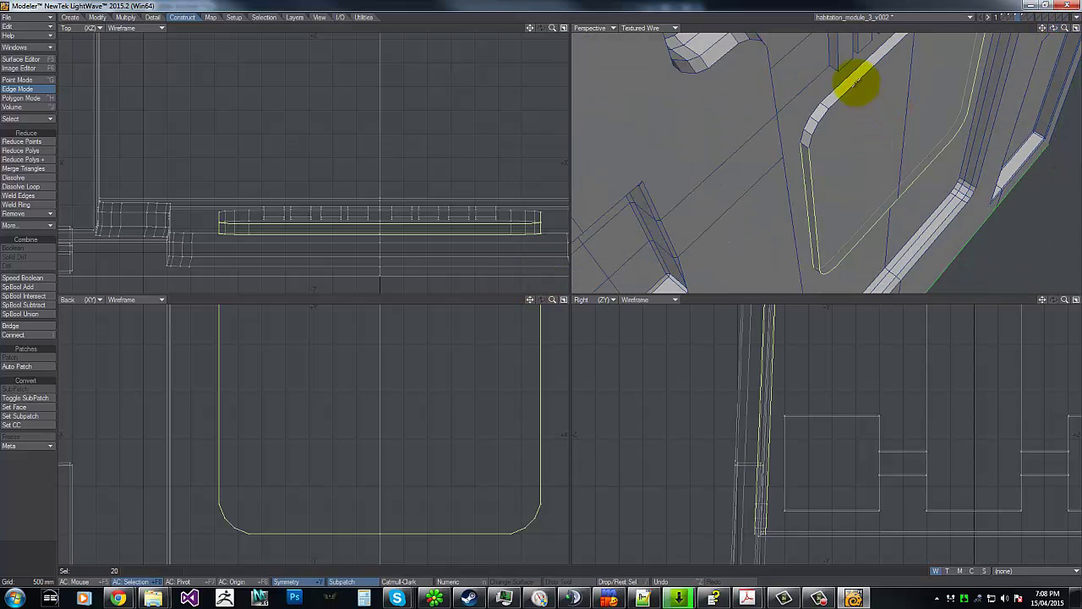
mouse_move(817, 113)
shift+mouse_down()
mouse_move(821, 92)
mouse_move(844, 94)
mouse_move(817, 130)
shift+mouse_up()
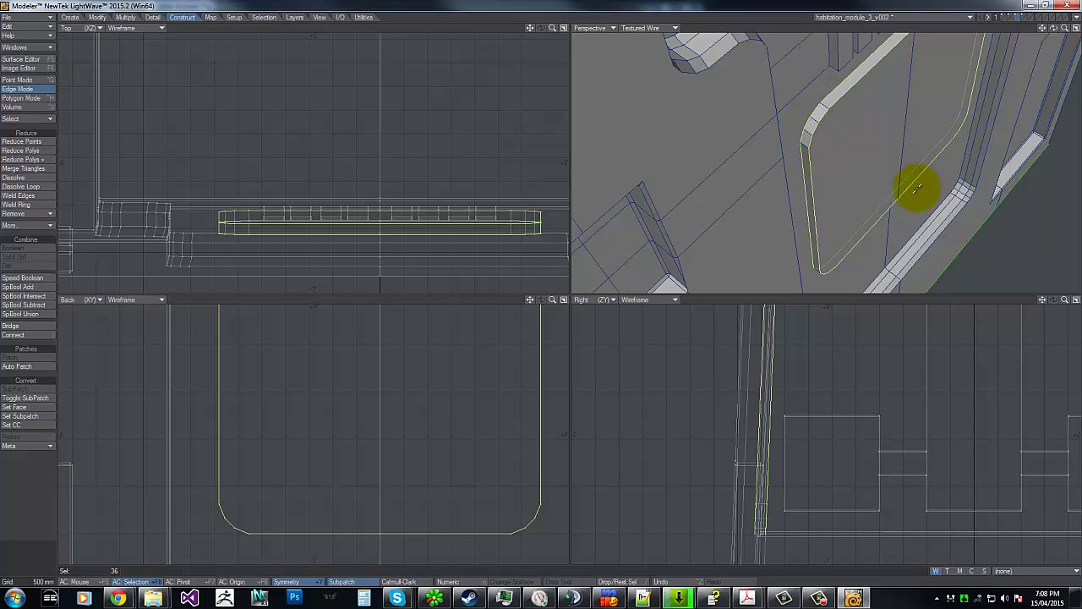
Try to chamfer the selected rim and floor edges of the square inset.
key(ctrl+b)
drag(850, 195, 850, 194)
key(space)
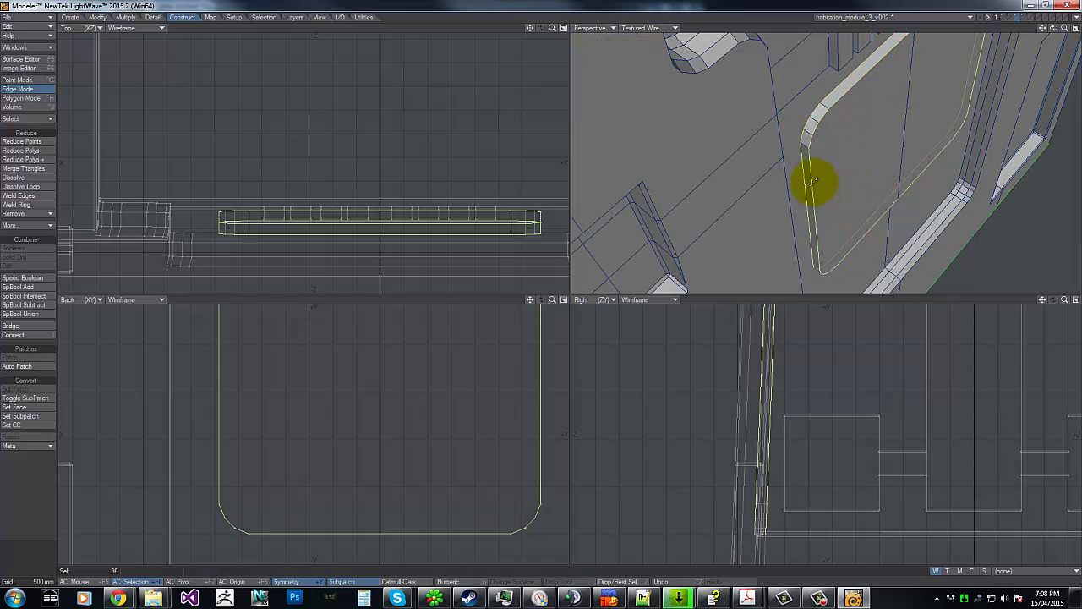
Clear the edge selection, reselect one edge loop around the square inset and chamfer it slightly.
drag(821, 99, 809, 114)
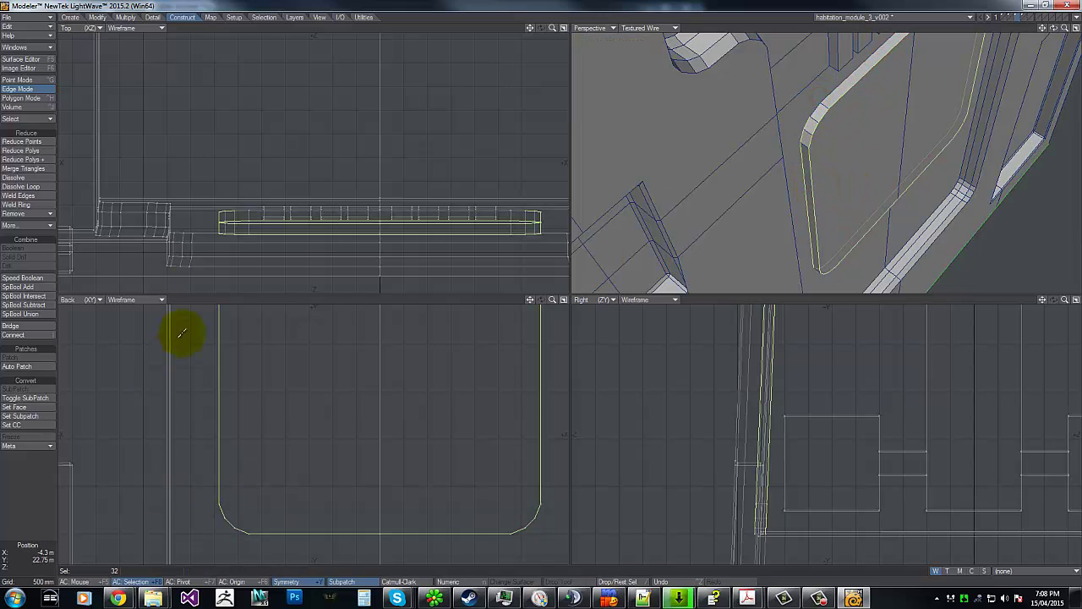
mouse_move(202, 146)
right_down()
mouse_move(291, 44)
mouse_move(568, 89)
right_up()
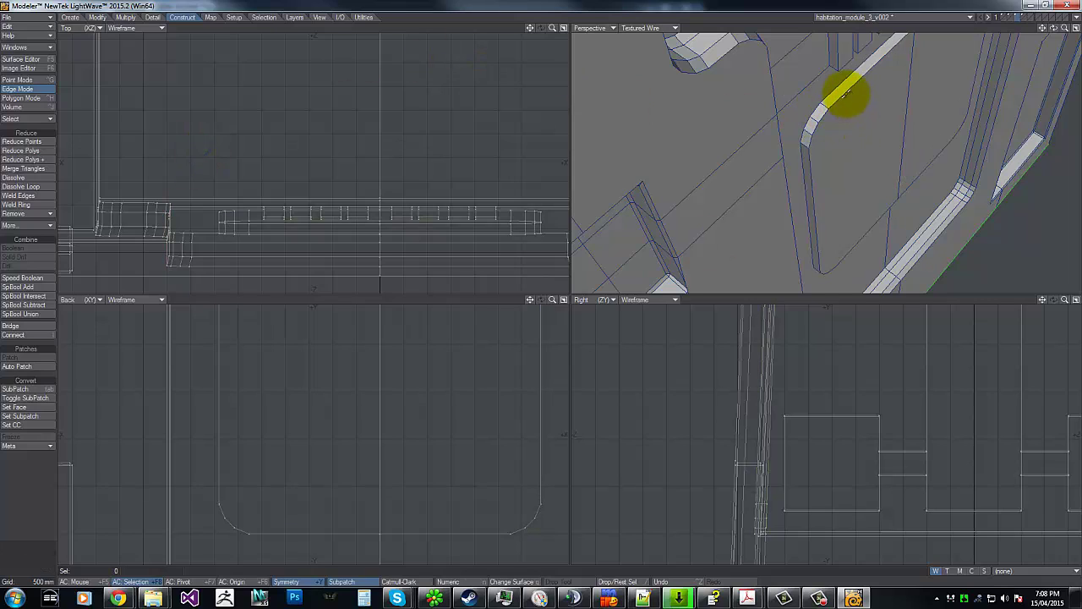
click(825, 116)
mouse_move(820, 116)
mouse_down()
mouse_move(829, 136)
mouse_move(814, 137)
mouse_move(812, 175)
mouse_move(861, 248)
mouse_move(1059, 30)
mouse_move(536, 285)
mouse_move(791, 169)
mouse_move(826, 203)
mouse_up()
key(ctrl+b)
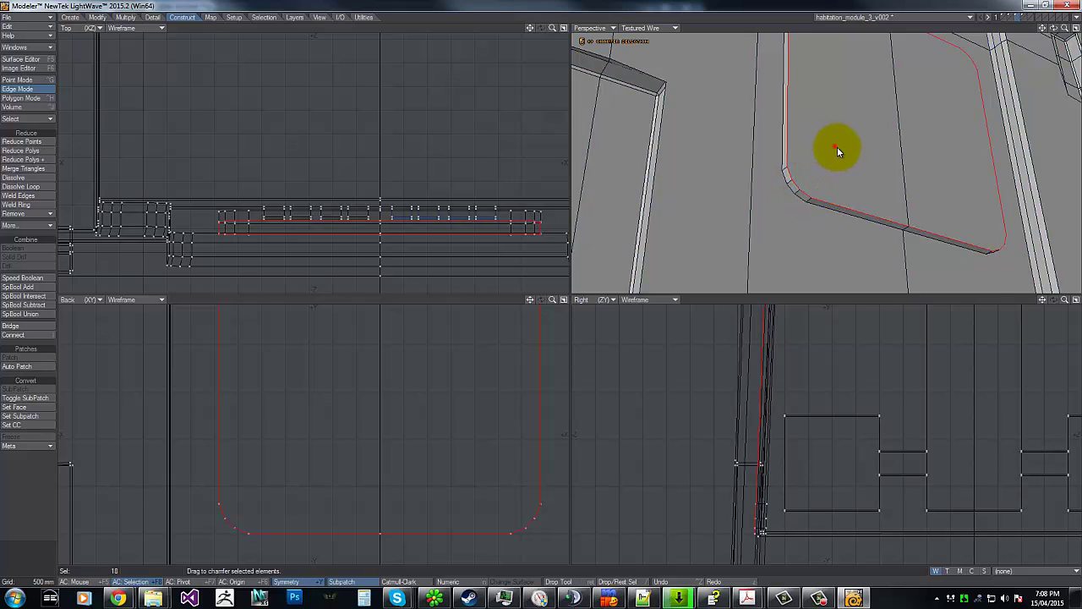
drag(835, 147, 836, 150)
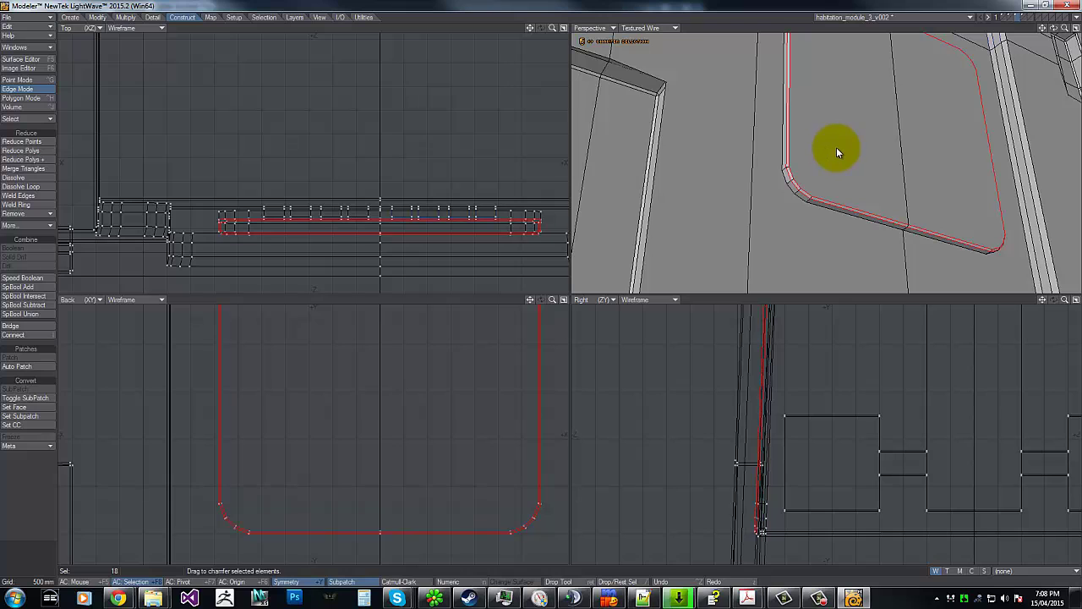
key(space)
mouse_move(164, 443)
right_down()
mouse_move(175, 524)
mouse_move(17, 65)
mouse_move(34, 110)
right_up()
mouse_move(553, 301)
mouse_down()
mouse_move(519, 291)
mouse_move(551, 288)
mouse_move(555, 300)
mouse_up()
key(g)
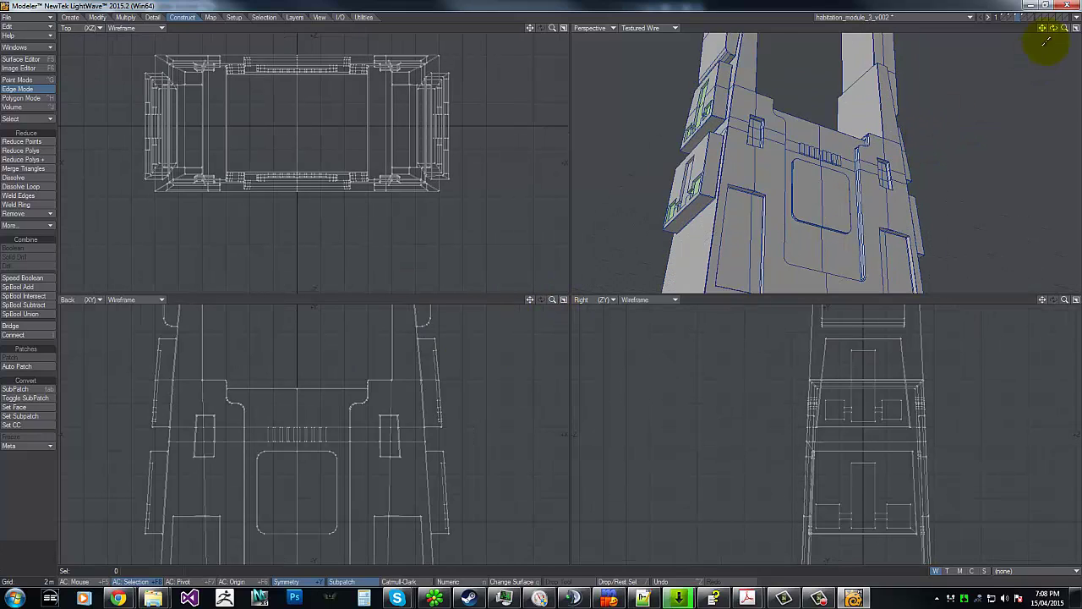
drag(1062, 29, 679, 121)
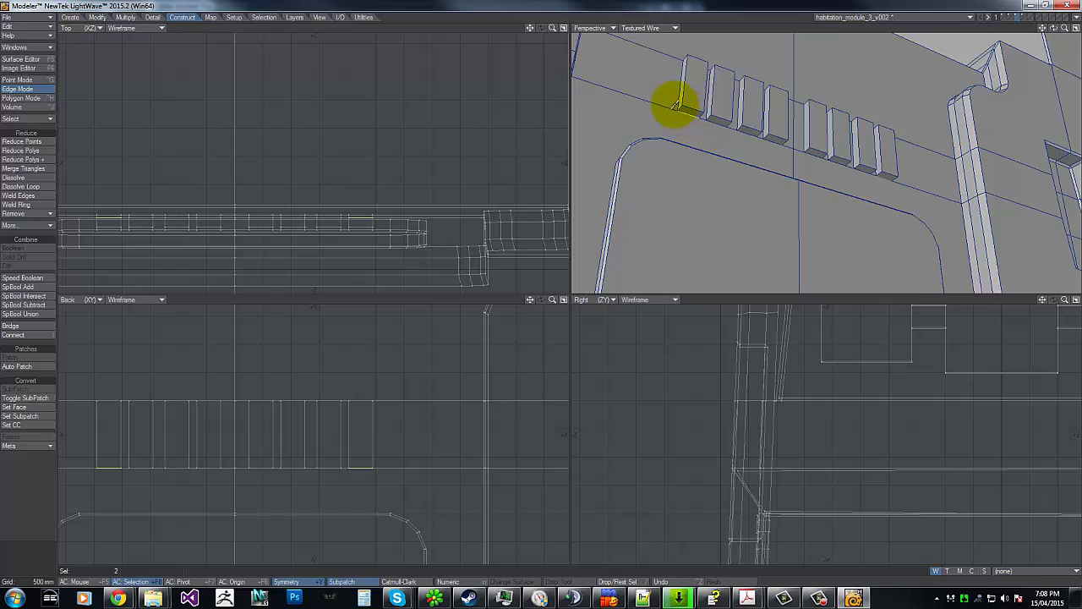
key(ctrl+l)
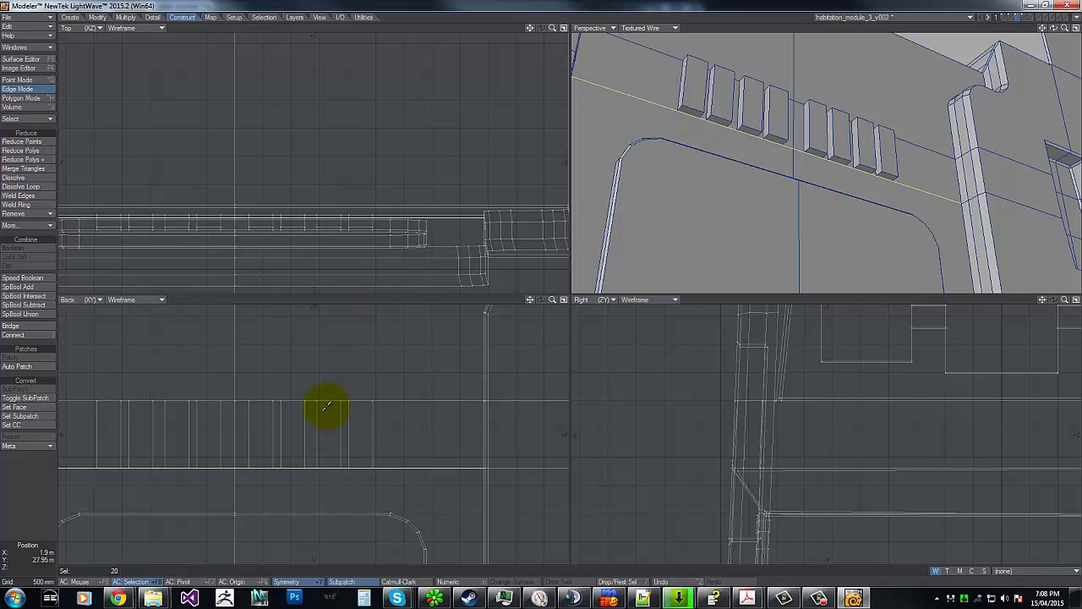
mouse_move(242, 395)
right_down()
mouse_move(508, 519)
mouse_move(8, 392)
right_up()
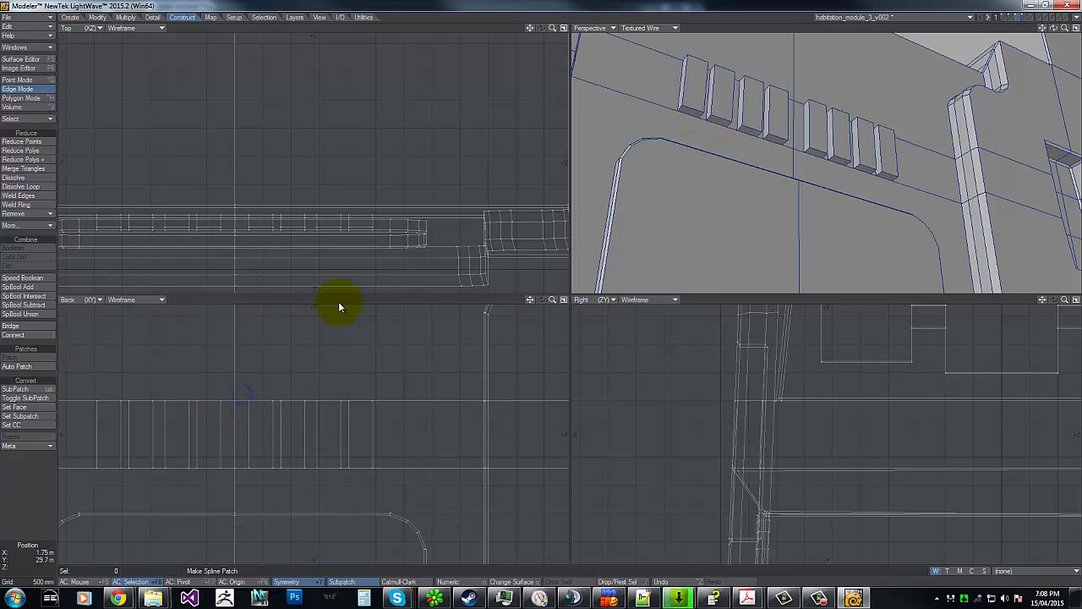
Select the front, back and depth edges of all eight vent slots above the square inset.
click(682, 91)
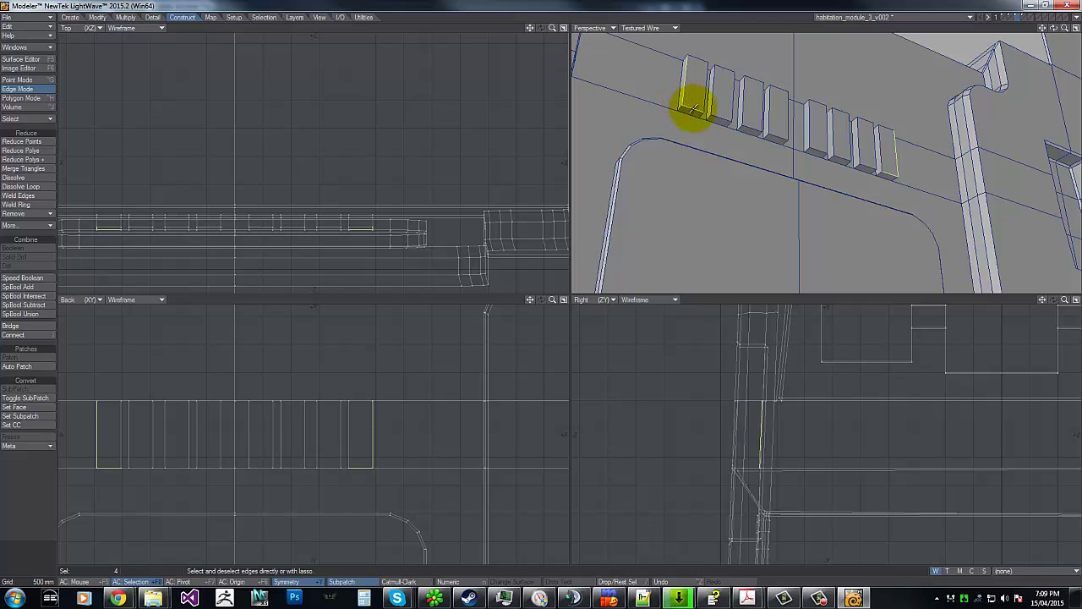
click(702, 96)
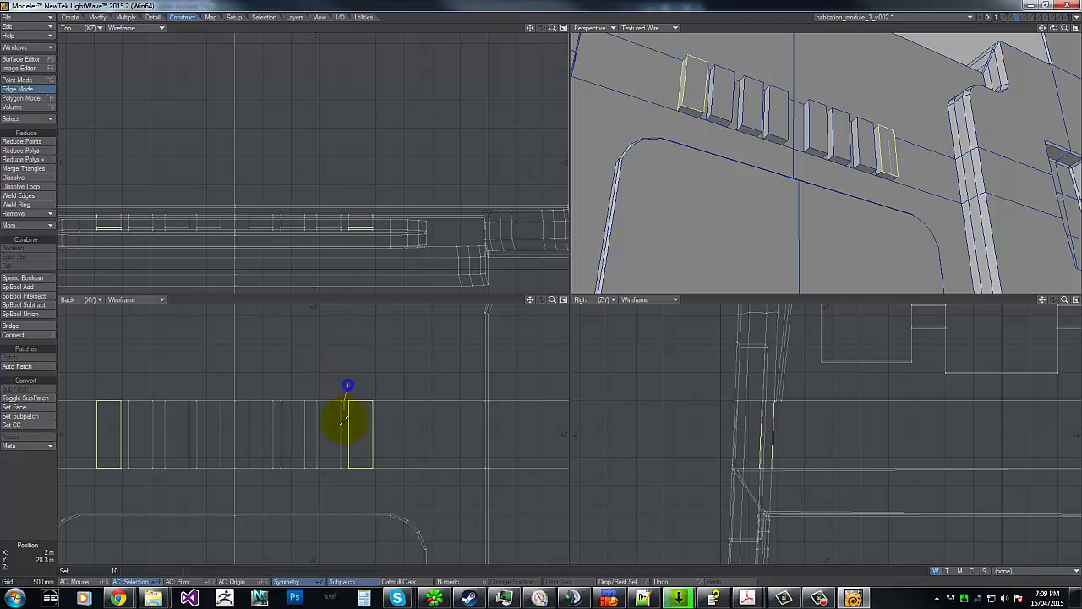
mouse_move(346, 465)
right_down()
mouse_move(302, 321)
mouse_move(345, 395)
right_up()
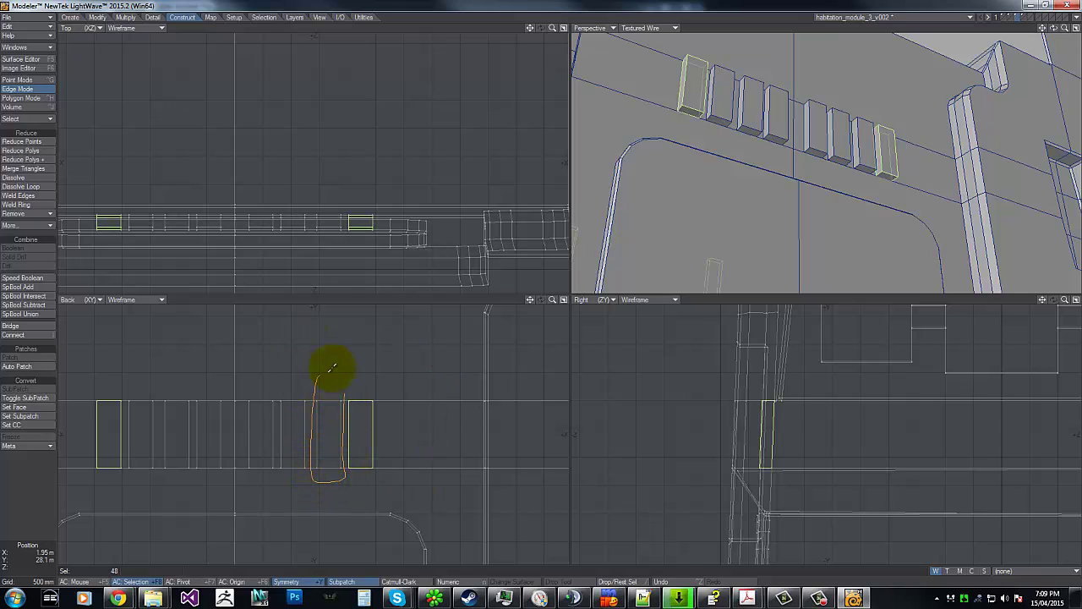
right_drag(332, 367, 312, 387)
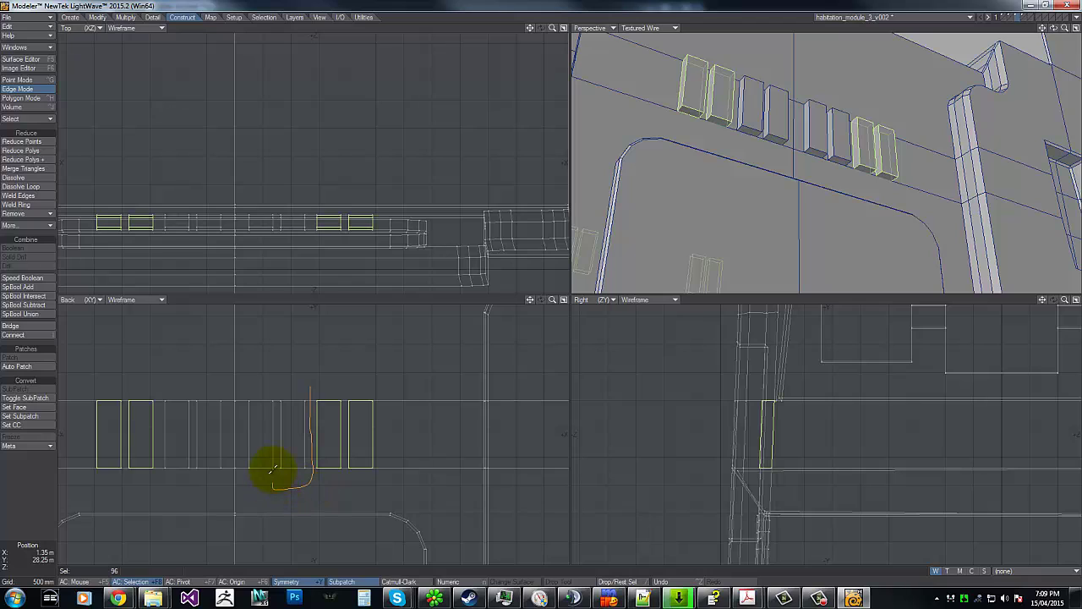
mouse_move(277, 405)
right_down()
mouse_move(279, 466)
mouse_move(242, 369)
right_up()
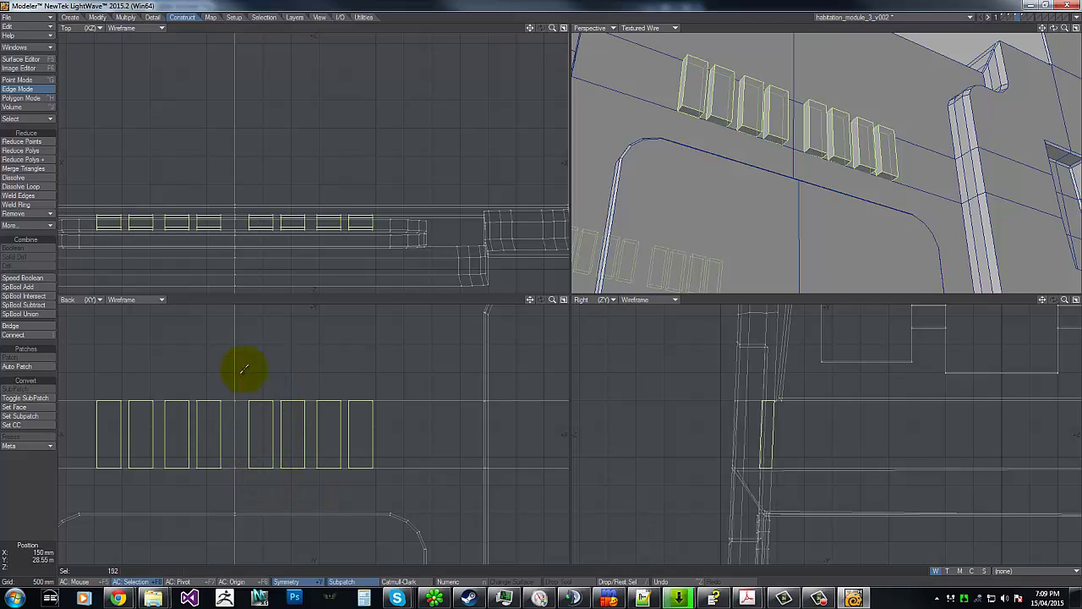
Chamfer the selected vent slot edges slightly and clear the edge selection.
key(b)
drag(292, 440, 291, 442)
key(space)
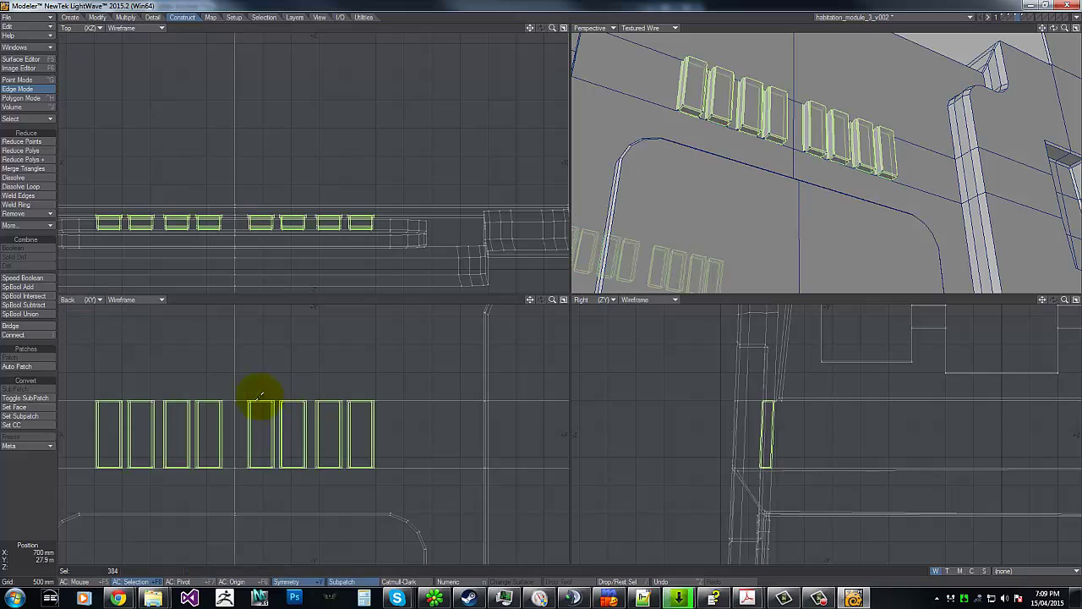
mouse_move(231, 367)
right_down()
mouse_move(363, 546)
mouse_move(726, 167)
right_up()
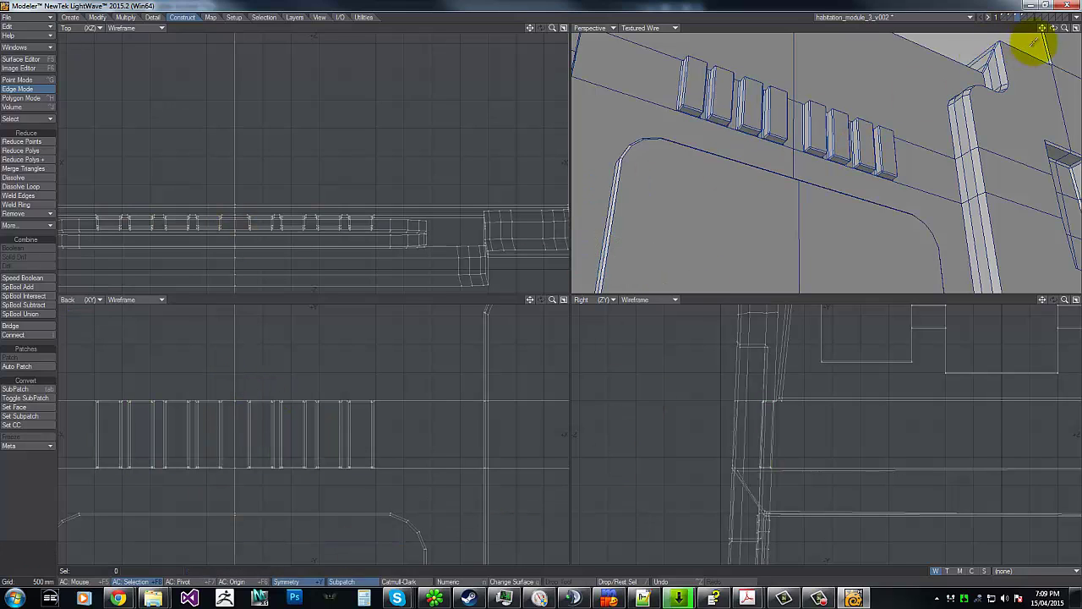
drag(1065, 28, 543, 281)
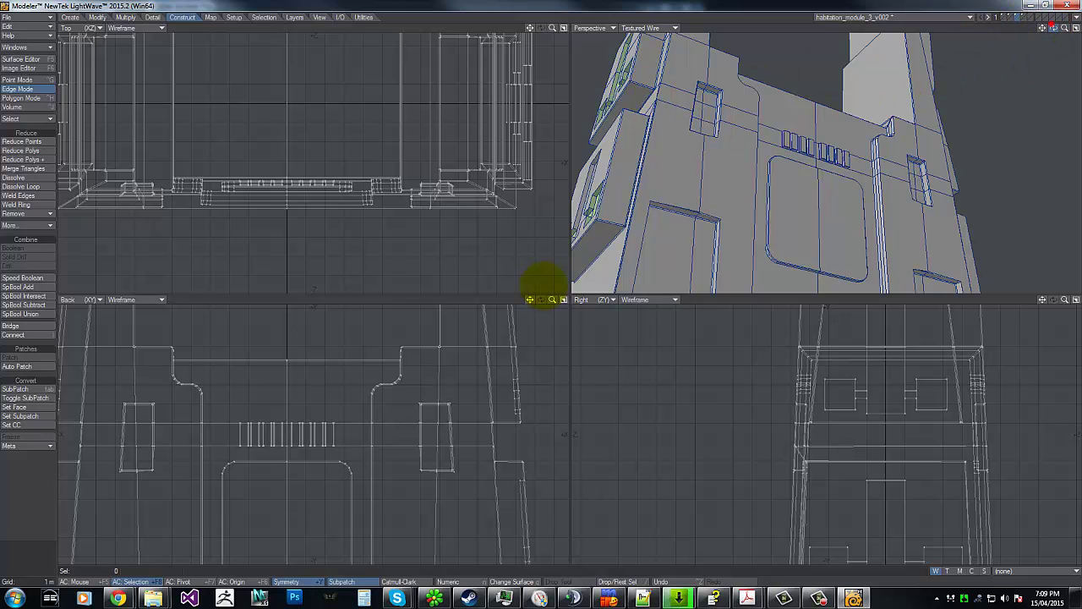
drag(541, 279, 962, 66)
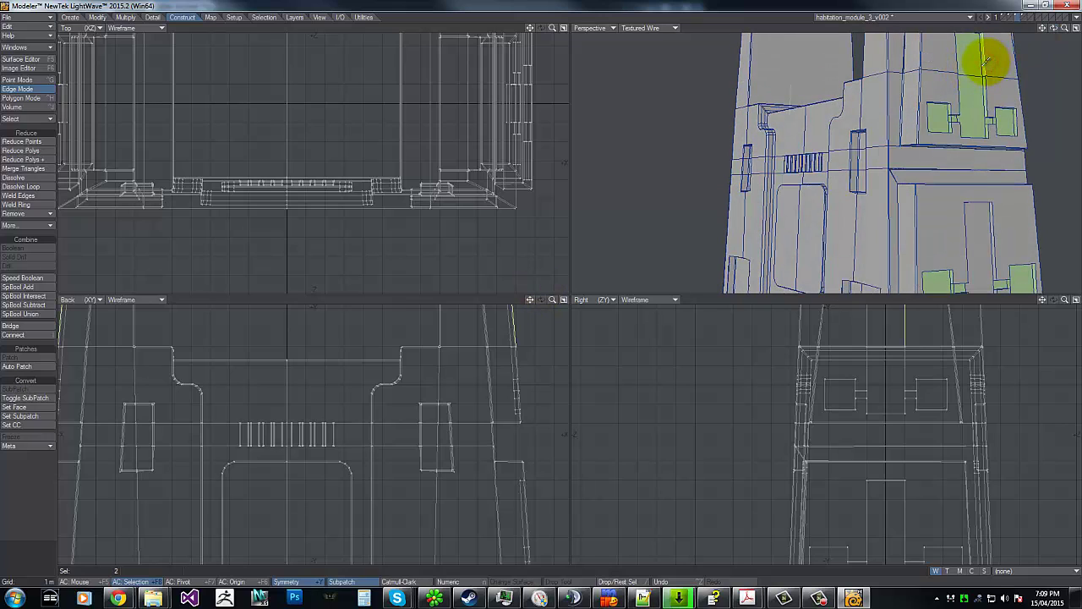
drag(994, 90, 974, 92)
mouse_move(986, 54)
mouse_down()
mouse_move(949, 71)
mouse_move(964, 67)
mouse_up()
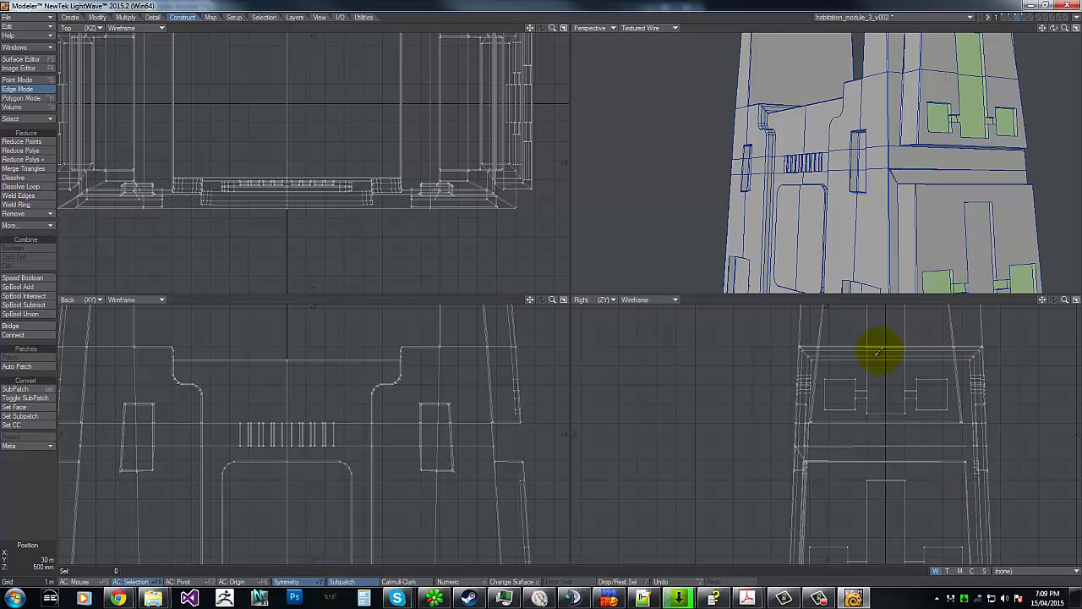
mouse_move(447, 380)
right_down()
mouse_move(643, 452)
mouse_move(500, 328)
right_up()
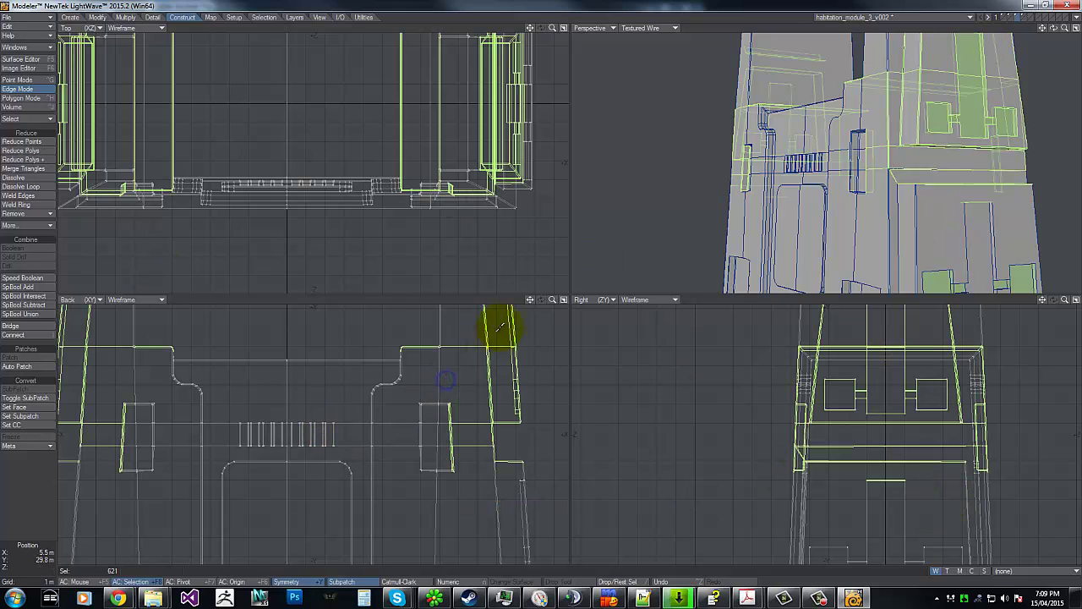
click(312, 285)
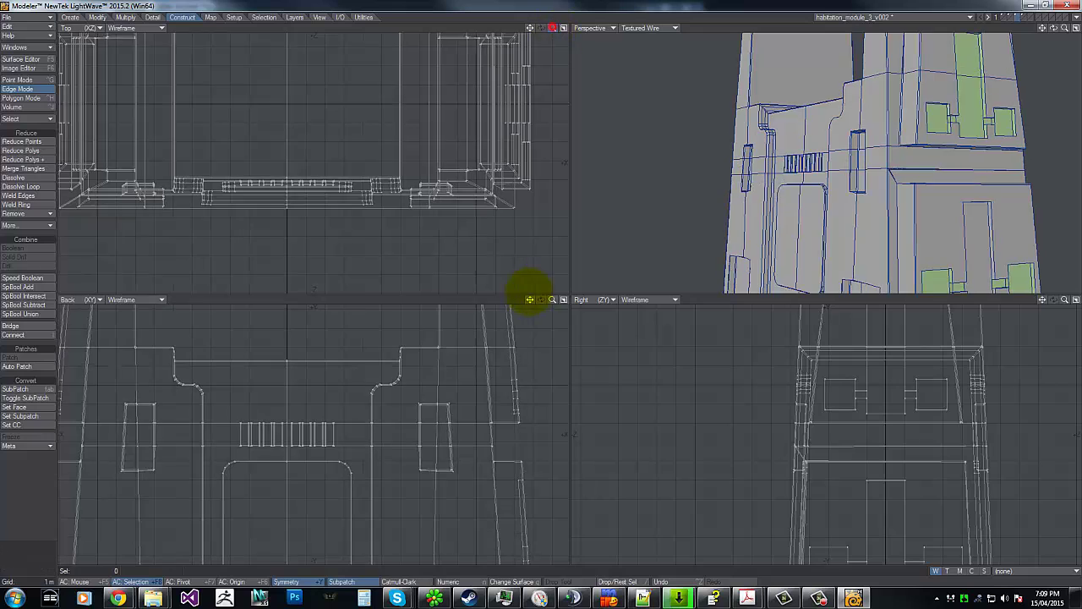
mouse_move(531, 291)
mouse_down()
mouse_move(560, 285)
mouse_move(544, 288)
mouse_up()
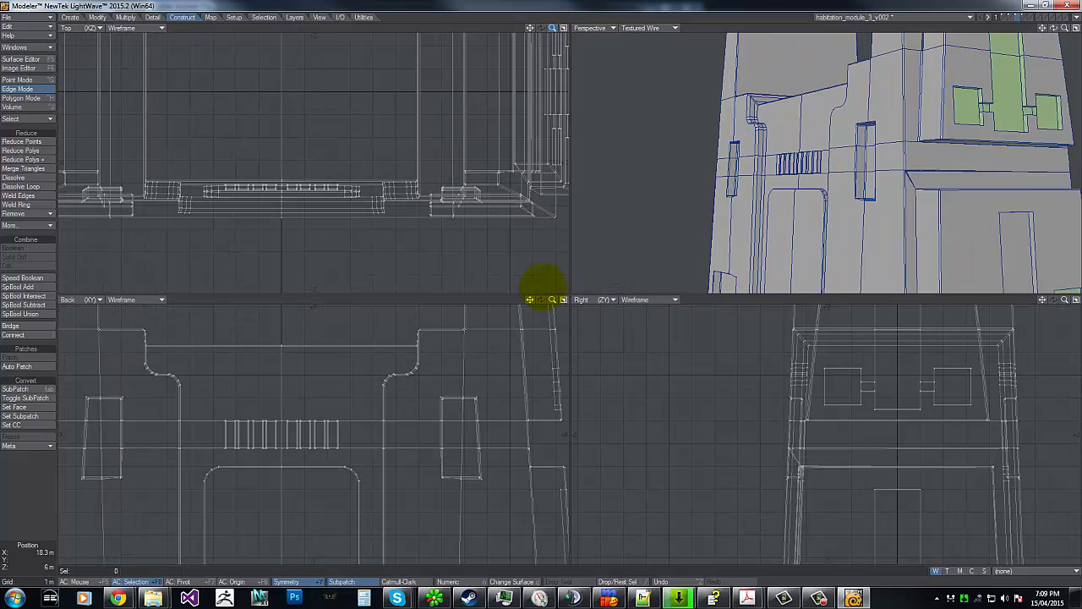
Cut the leftover boxes out of their layer and show the habitation module behind the empty layer as a background reference.
click(1025, 17)
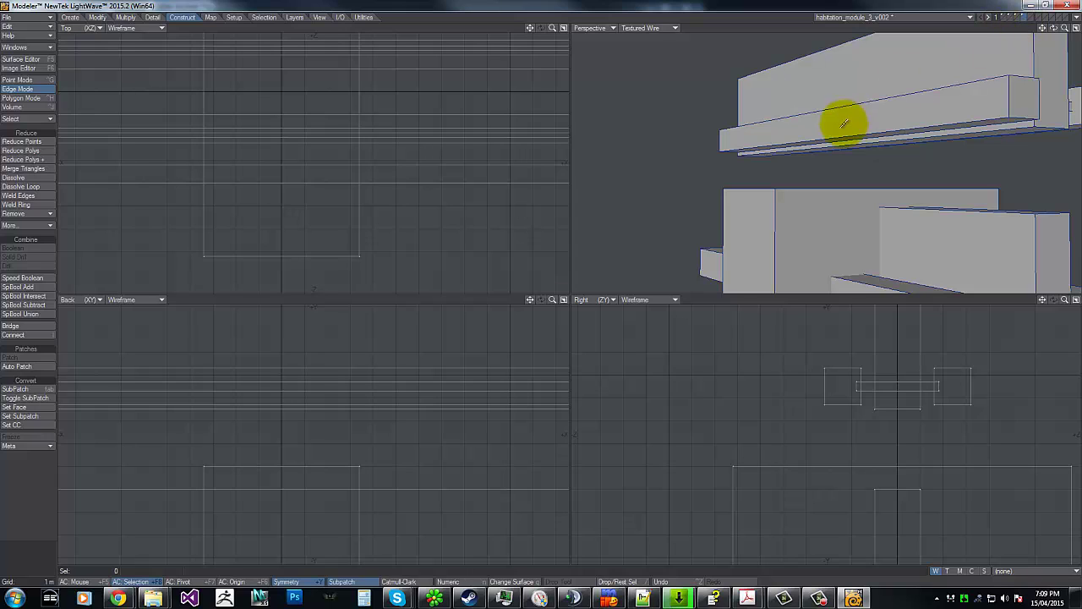
key(space)
key(ctrl+x)
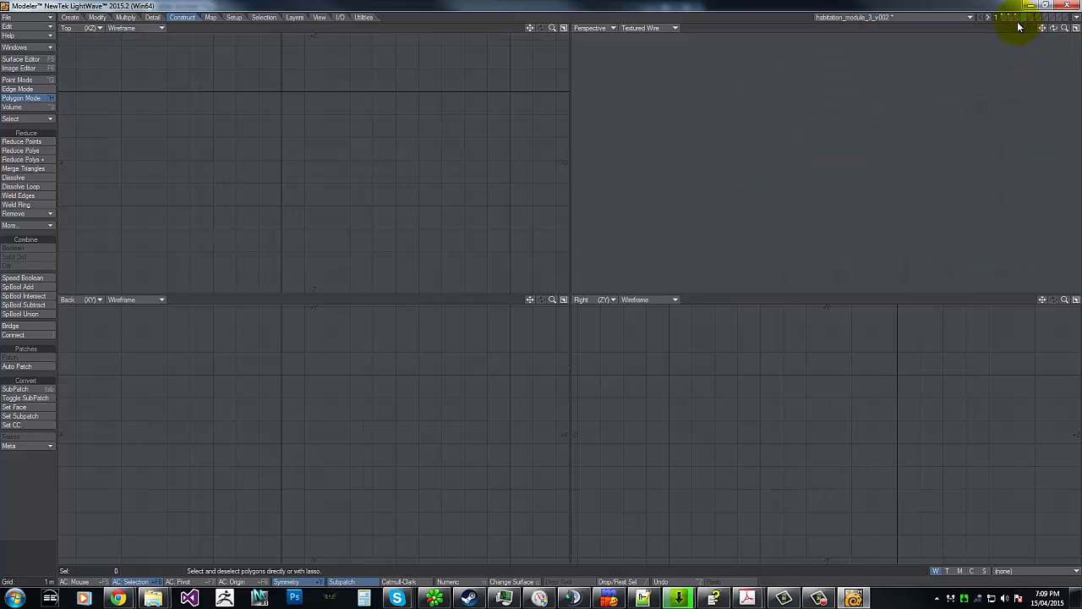
click(1019, 19)
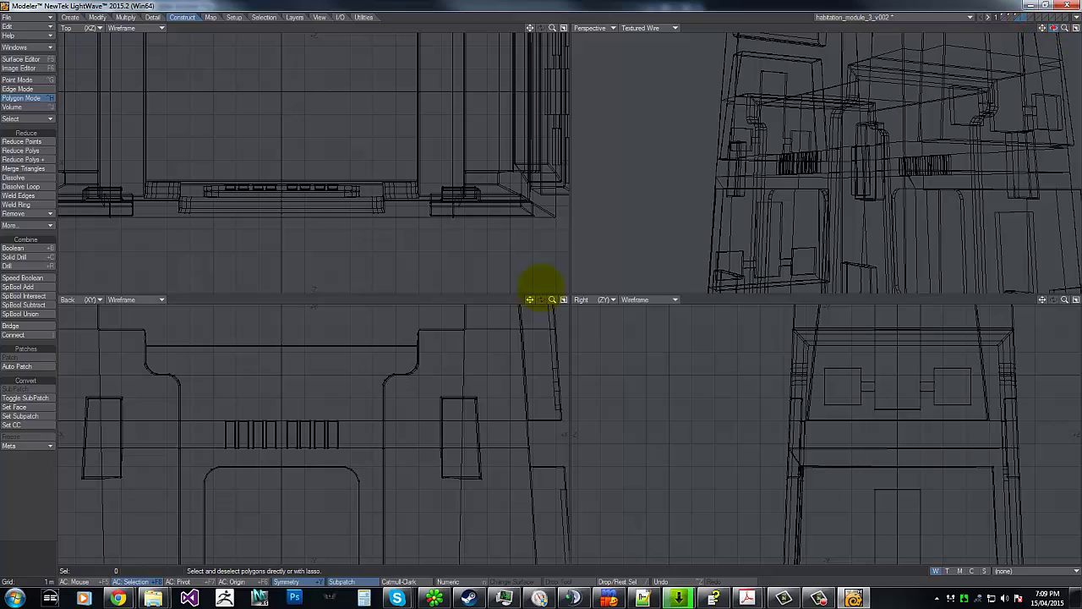
alt+drag(541, 287, 713, 227)
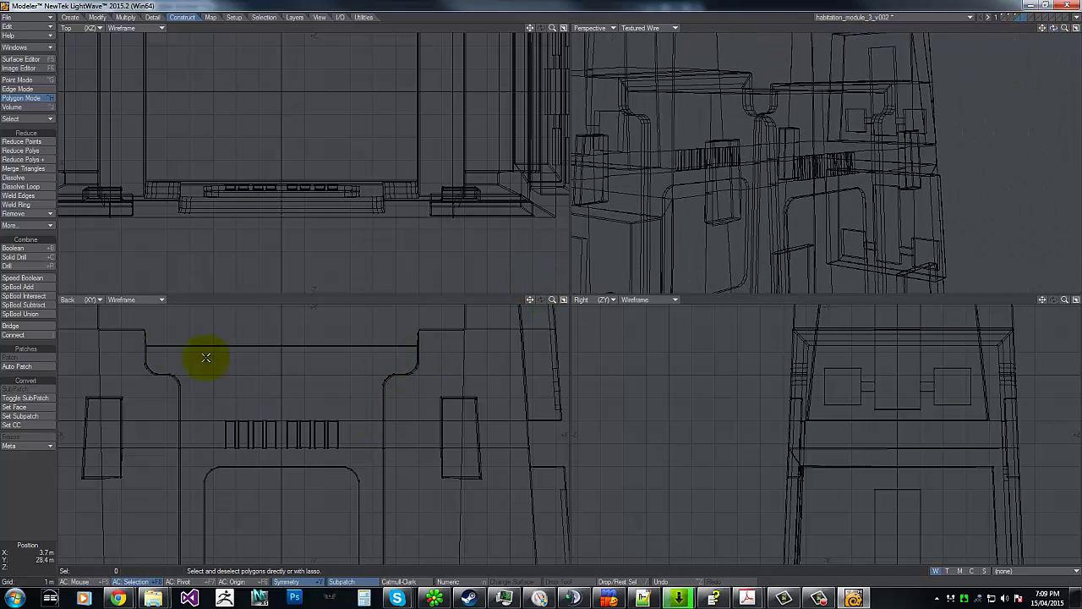
Draw a small disc about 60 mm across in the side view, inside the upper part of the vent slots.
click(14, 89)
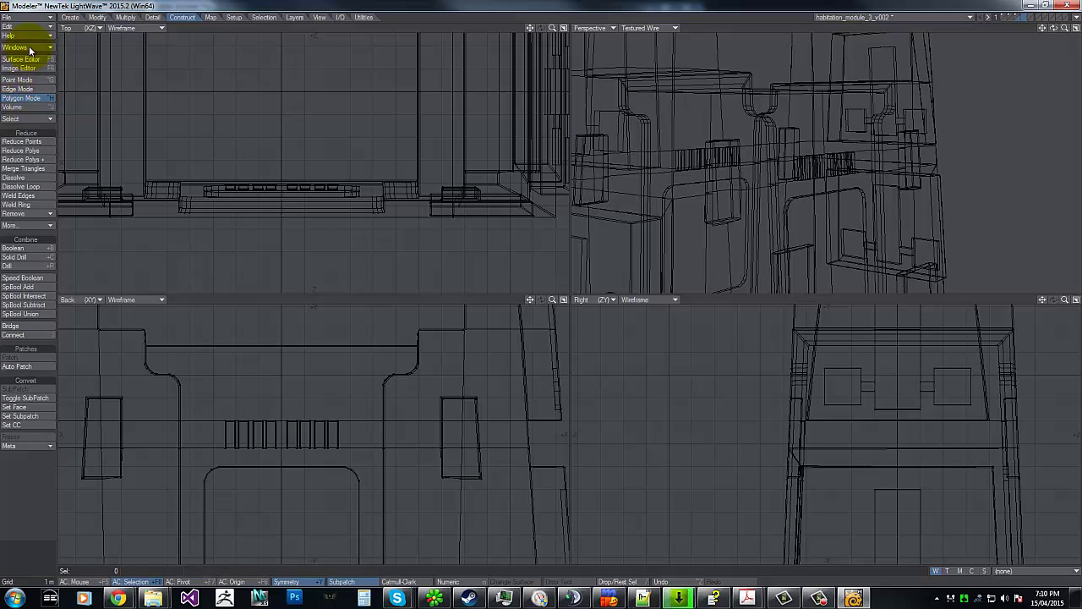
click(71, 17)
click(10, 160)
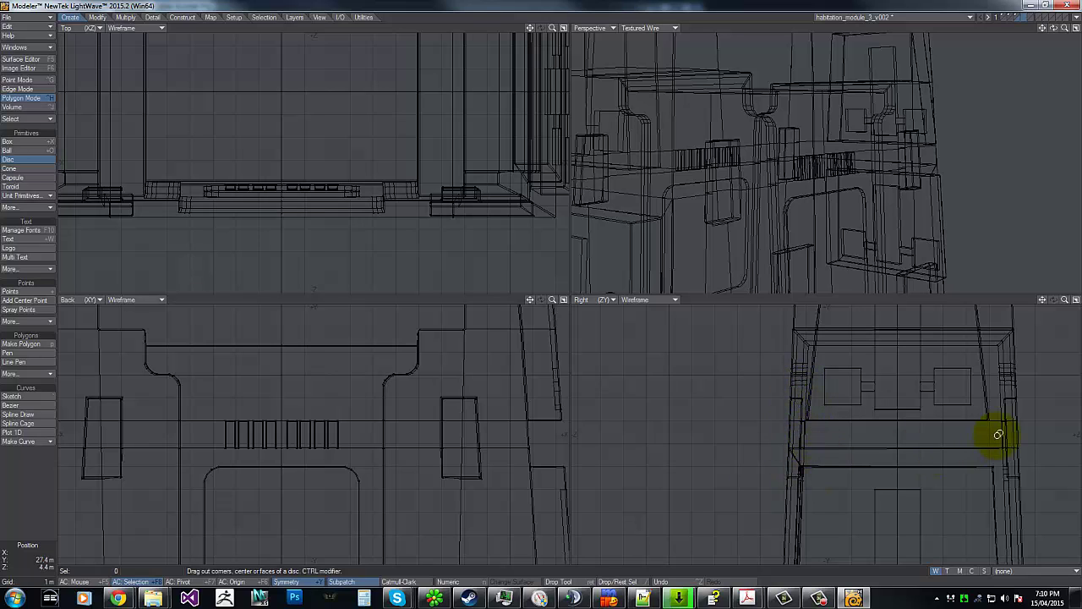
key(g)
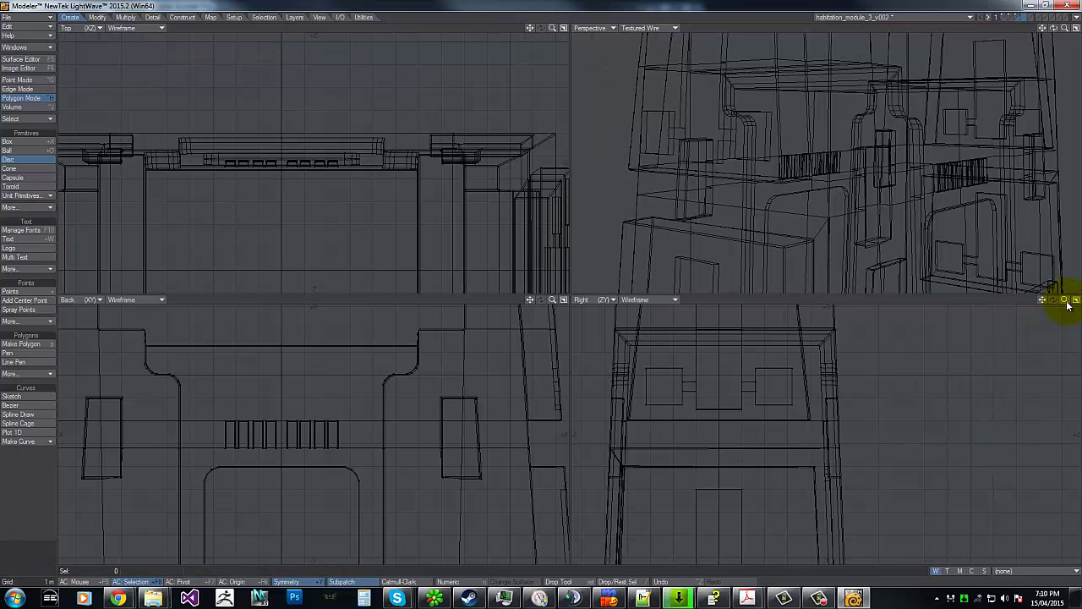
drag(1066, 303, 546, 291)
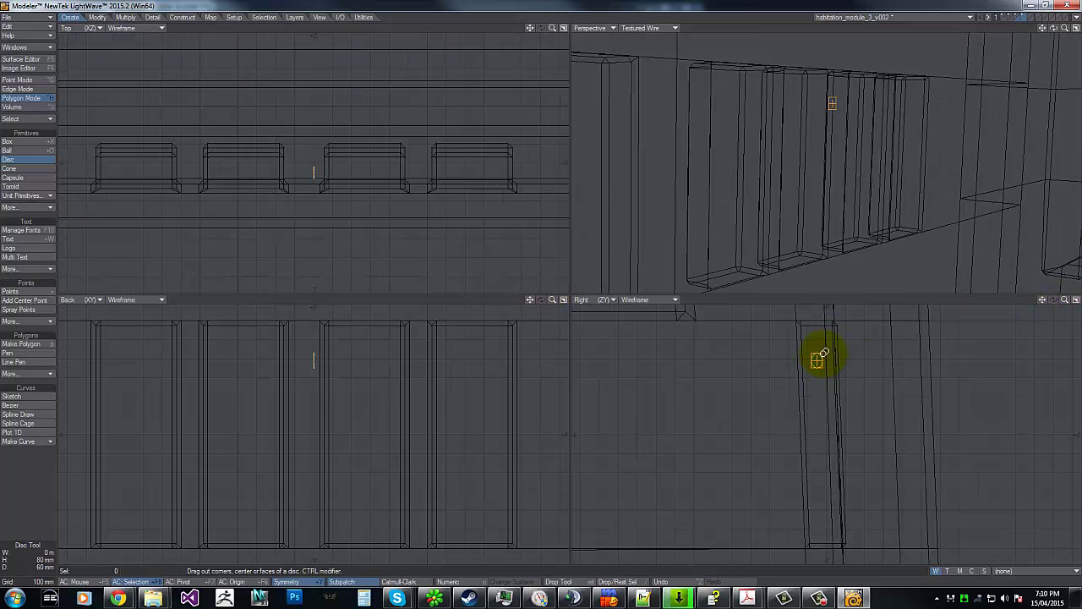
Extend the disc sideways in both directions into a thin horizontal bar across the row of vent slots.
drag(314, 355, 562, 368)
key(g)
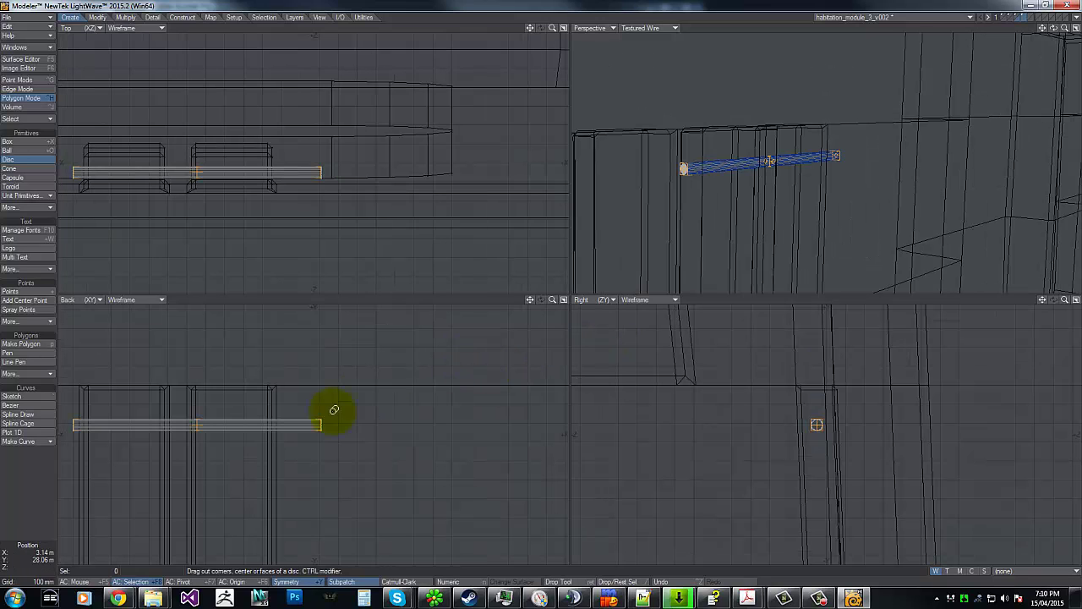
drag(329, 425, 223, 397)
key(g)
key(g)
key(g)
key(g)
key(g)
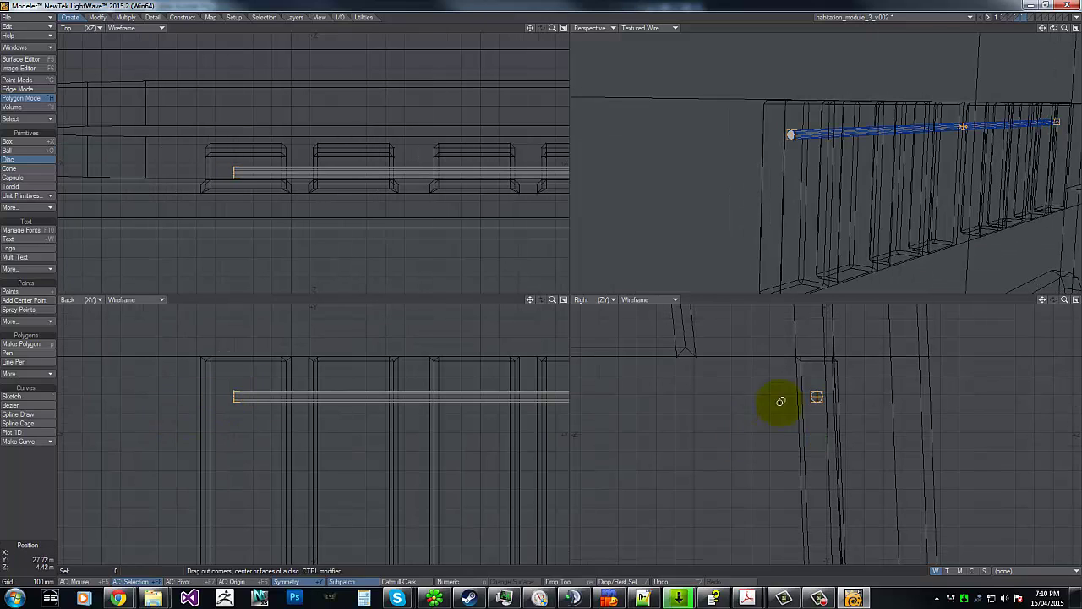
drag(1054, 28, 541, 284)
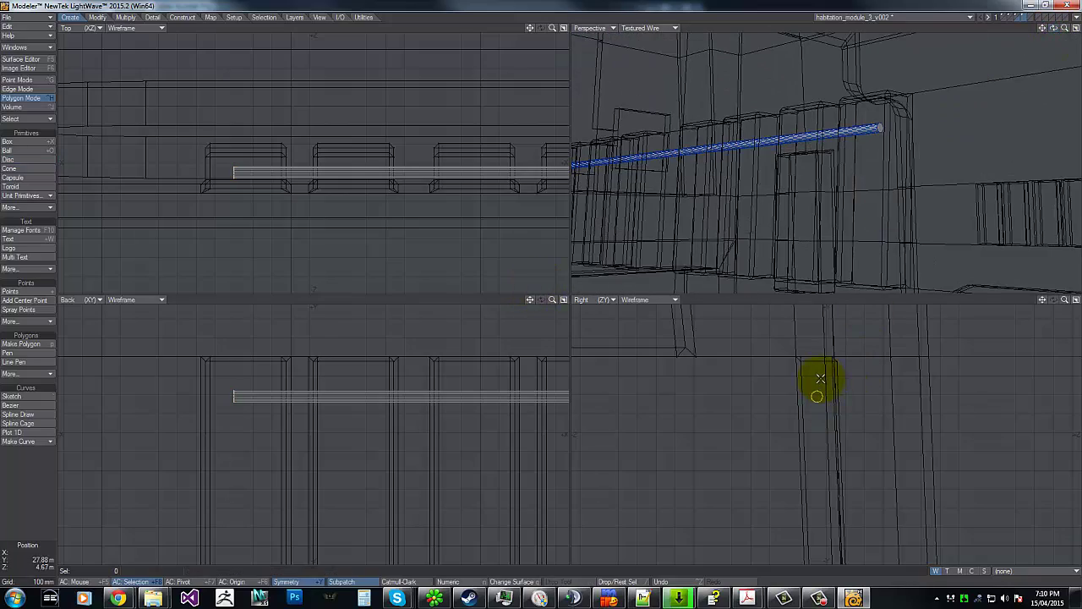
Duplicate the bar twice, place the copies evenly below it along the slots' slope, and clear the polygon selection.
drag(830, 369, 859, 404)
key(c)
key(v)
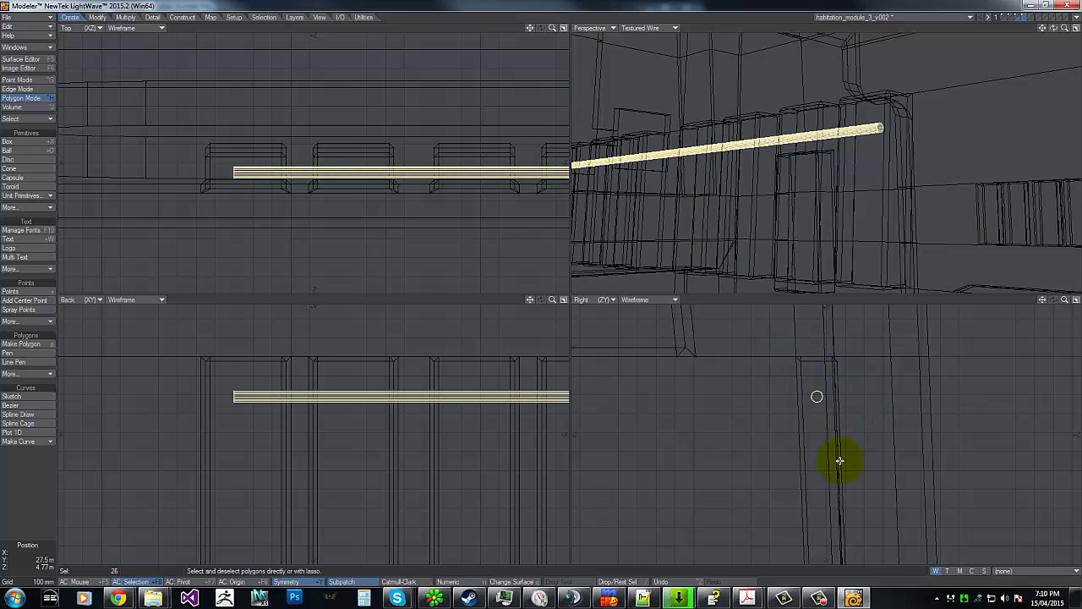
key(t)
mouse_move(835, 439)
mouse_down()
mouse_move(839, 481)
mouse_move(836, 453)
mouse_up()
drag(819, 410, 834, 456)
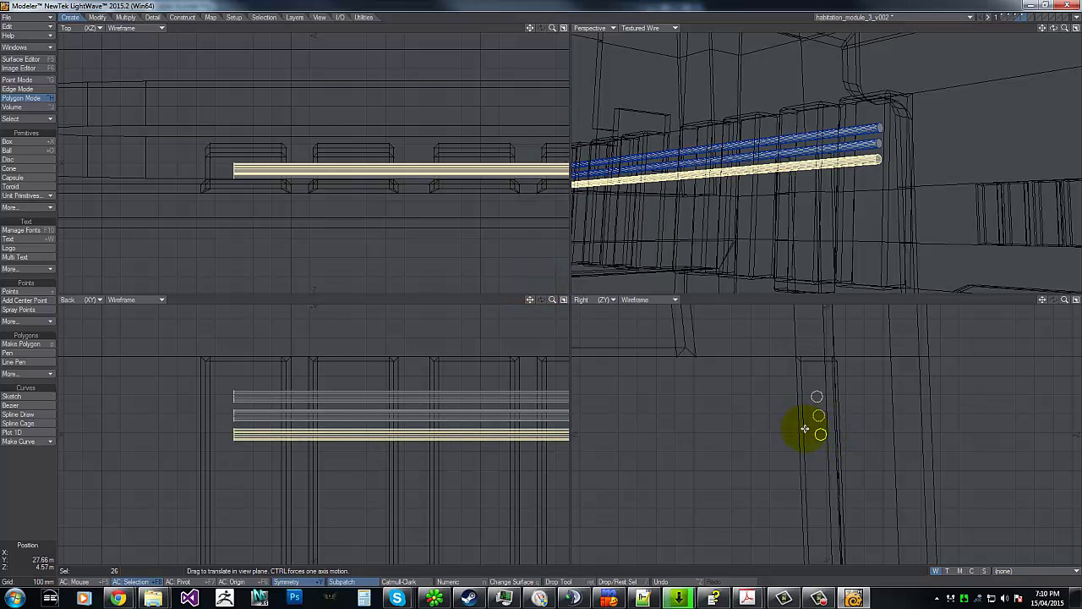
key(Return)
mouse_move(804, 429)
right_down()
mouse_move(761, 315)
mouse_move(744, 364)
right_up()
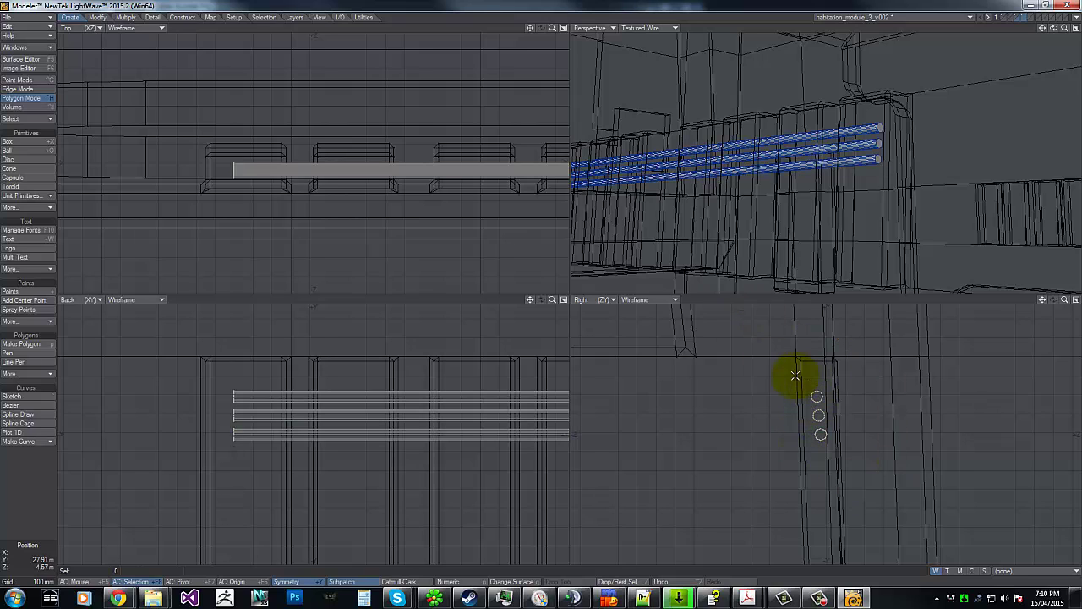
Duplicate the three thin bars and move the copies down along the vent slots in the side view.
right_drag(778, 419, 903, 404)
key(c)
key(v)
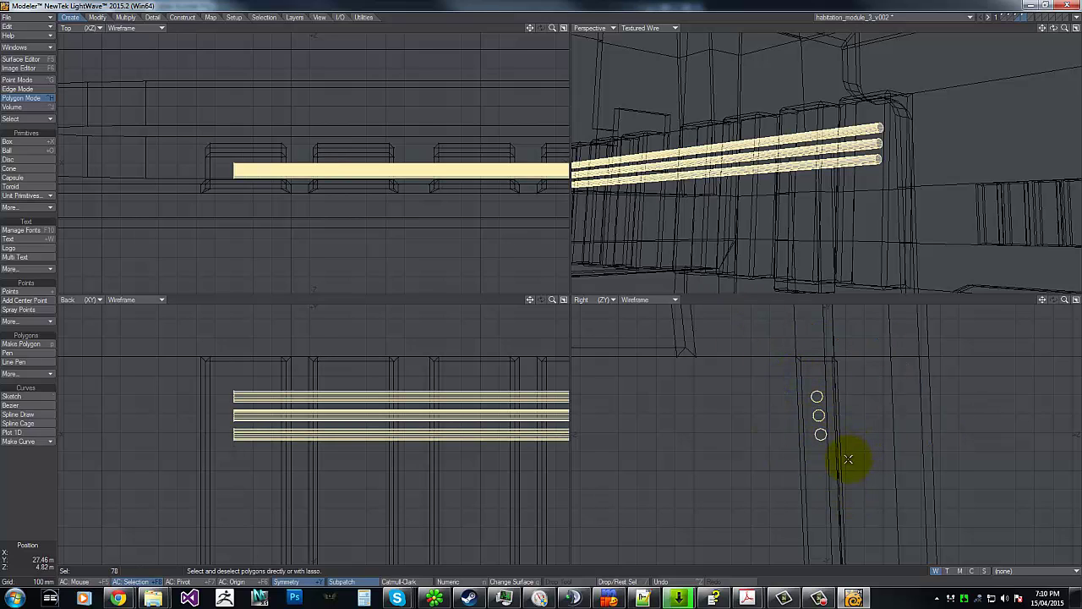
key(t)
drag(849, 441, 859, 584)
drag(542, 276, 540, 293)
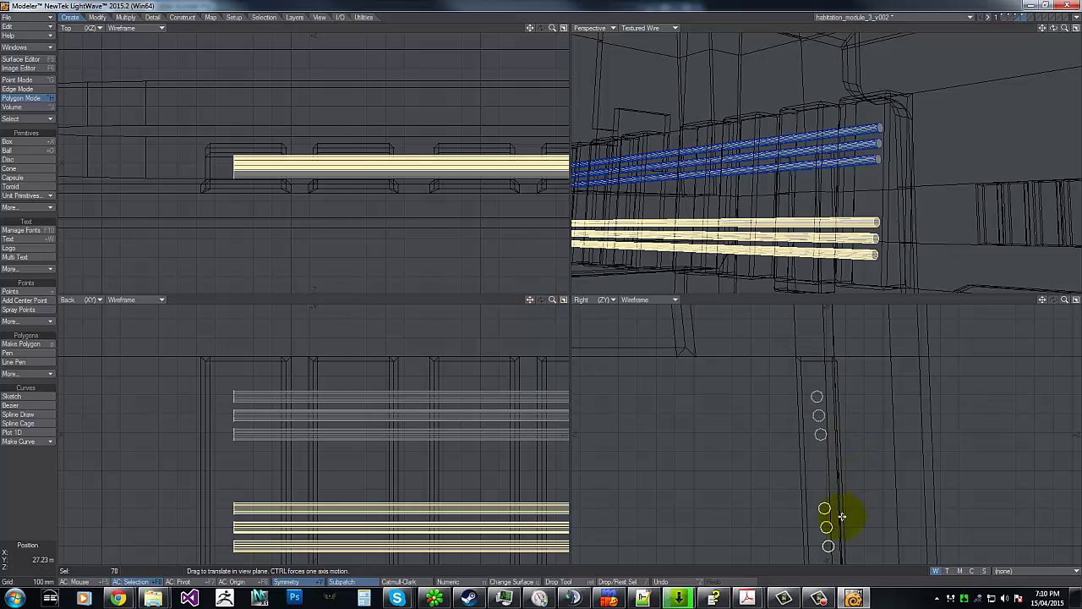
Place the three copied bars just above the slots' lower end and tilt them slightly to follow the slots' slope.
key(g)
key(g)
drag(817, 442, 819, 463)
key(y)
drag(798, 377, 800, 377)
key(t)
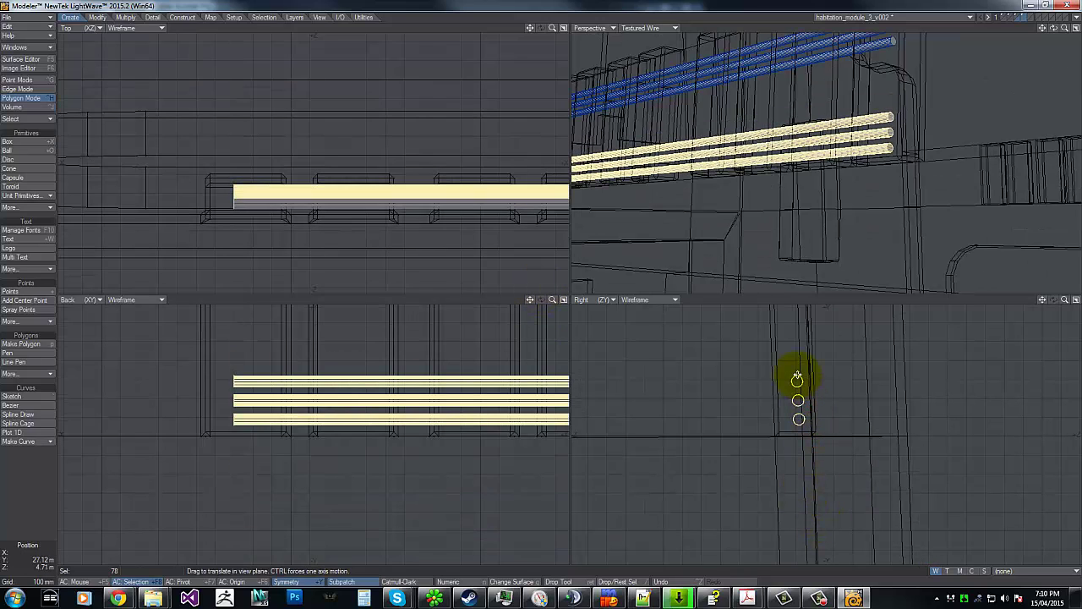
key(Return)
Mirror all six bars to the module's opposite side and merge them into the habitation module's layer.
right_drag(781, 366, 789, 277)
mouse_move(1064, 301)
mouse_down()
mouse_move(514, 289)
mouse_move(544, 285)
mouse_move(533, 288)
mouse_up()
key(shift+v)
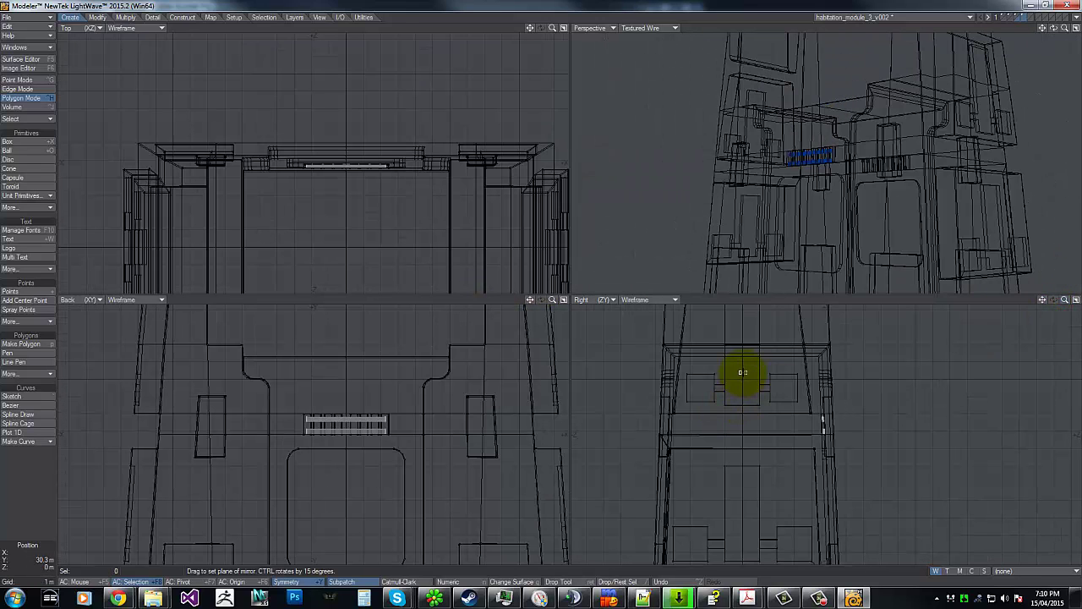
drag(741, 370, 775, 429)
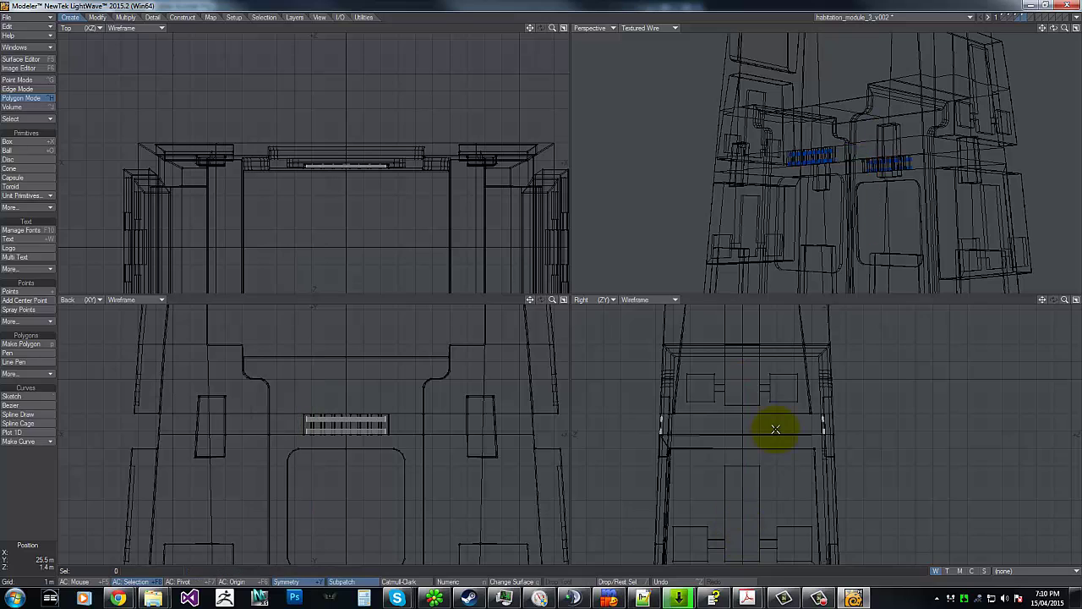
drag(1053, 32, 1030, 28)
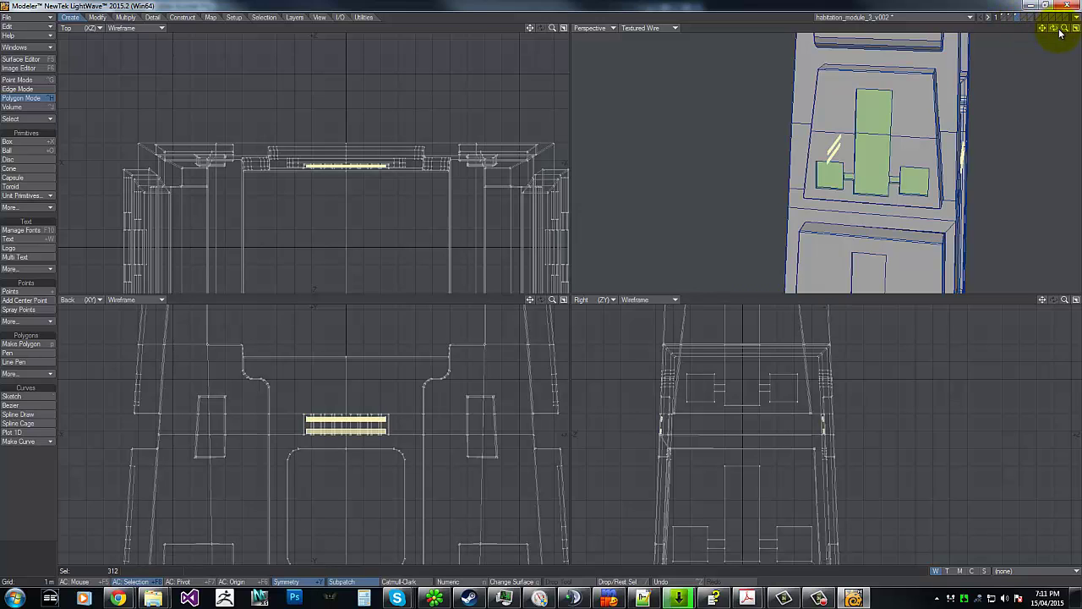
right_drag(628, 409, 829, 251)
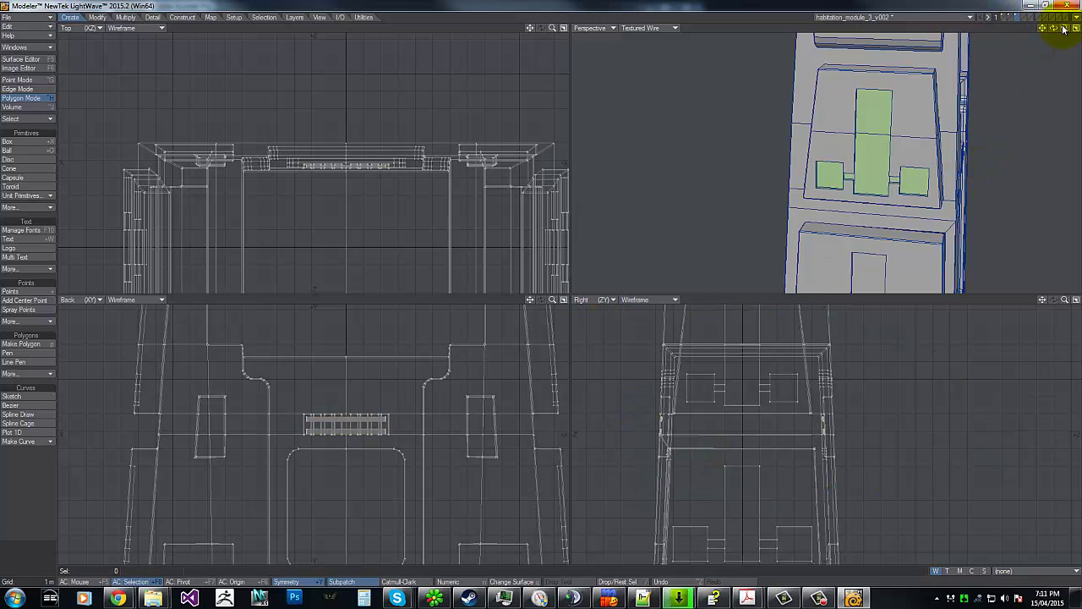
Set the perspective view's shading to Texture to check the whole habitation module without its wire overlay.
drag(1063, 31, 999, 15)
click(640, 28)
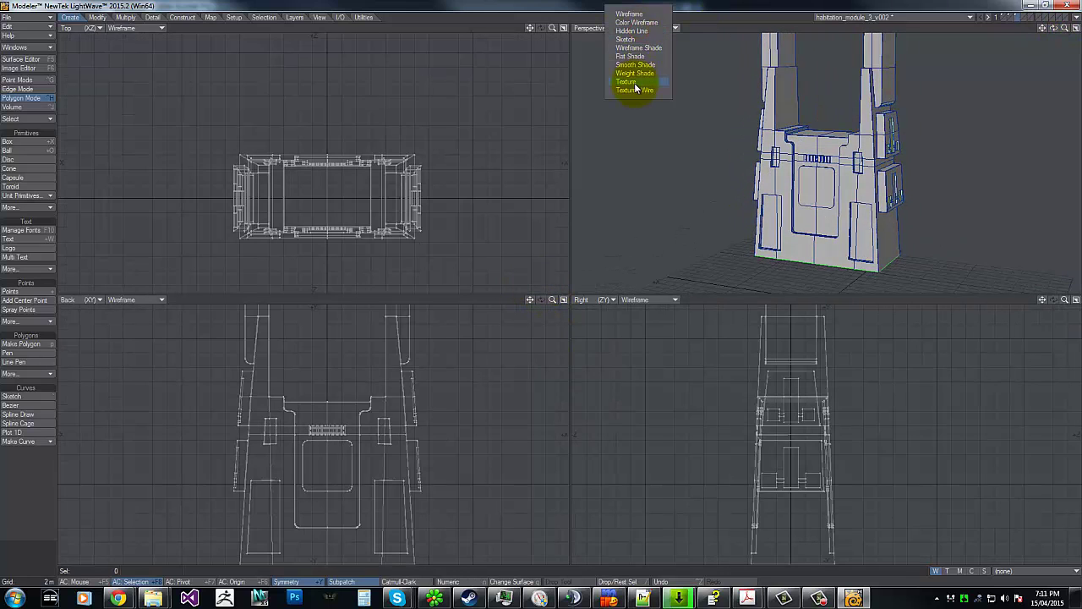
click(634, 87)
drag(1063, 30, 1049, 10)
key(a)
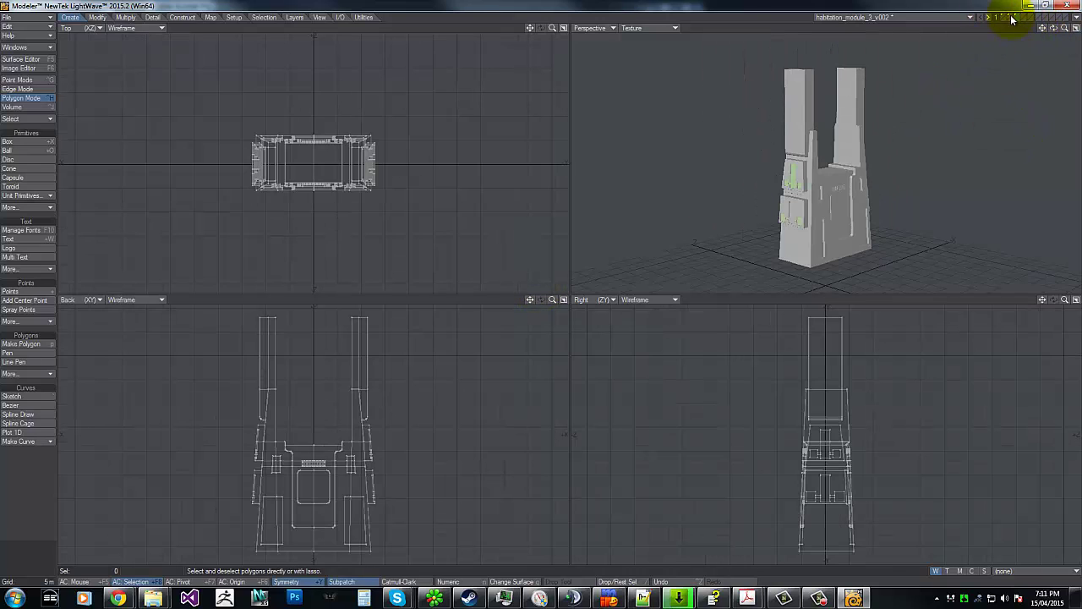
Display the other tower module layers and the central wheel's layer together with the habitation module and examine the assembly.
shift+click(1013, 17)
key(a)
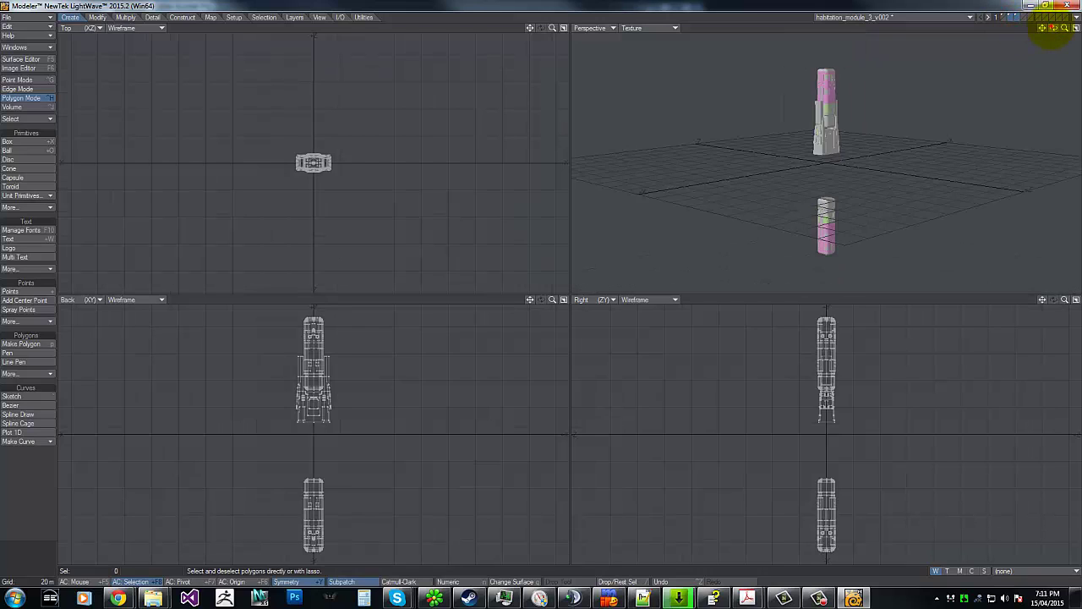
drag(1052, 32, 536, 285)
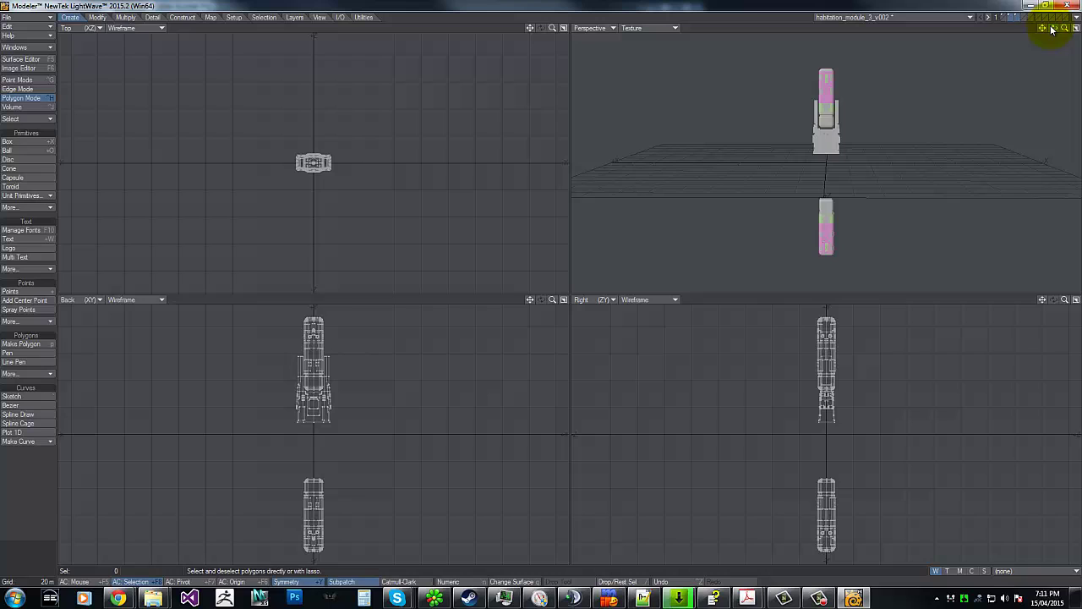
click(1004, 18)
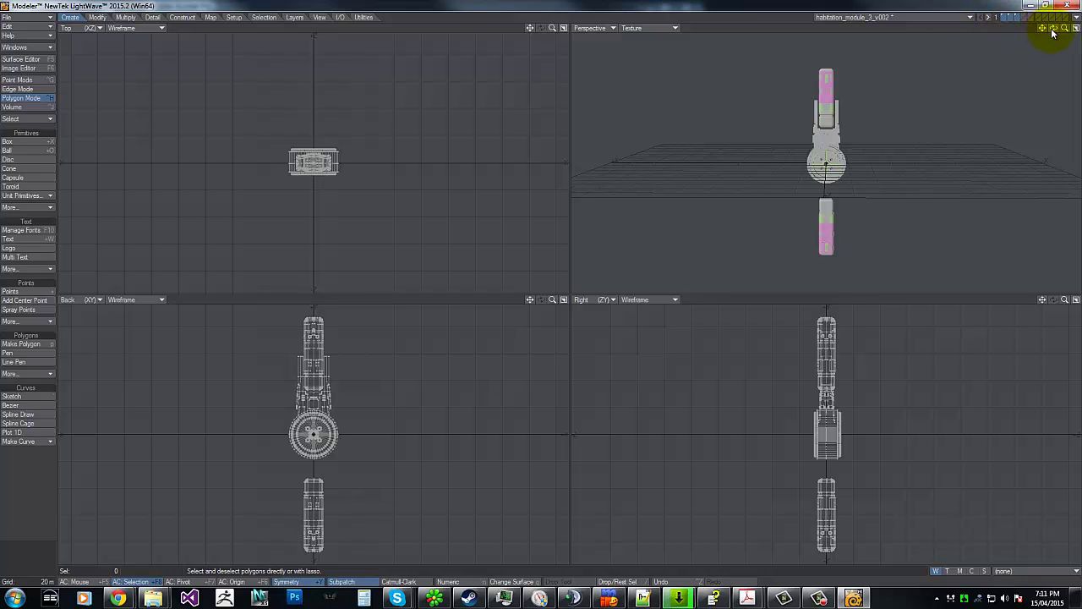
drag(1053, 33, 542, 286)
drag(535, 285, 543, 288)
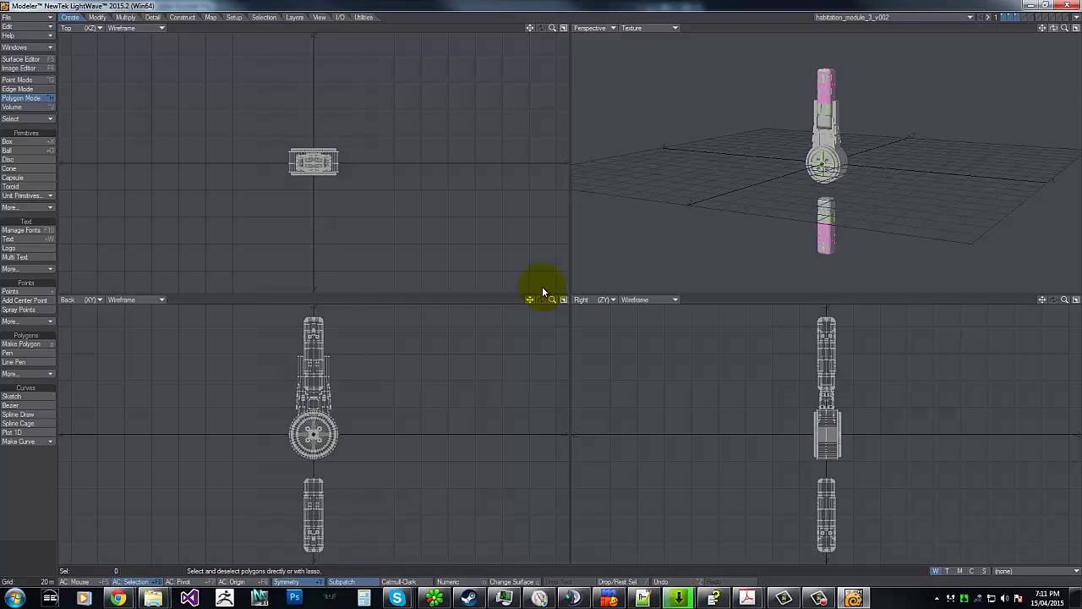
click(1065, 299)
key(a)
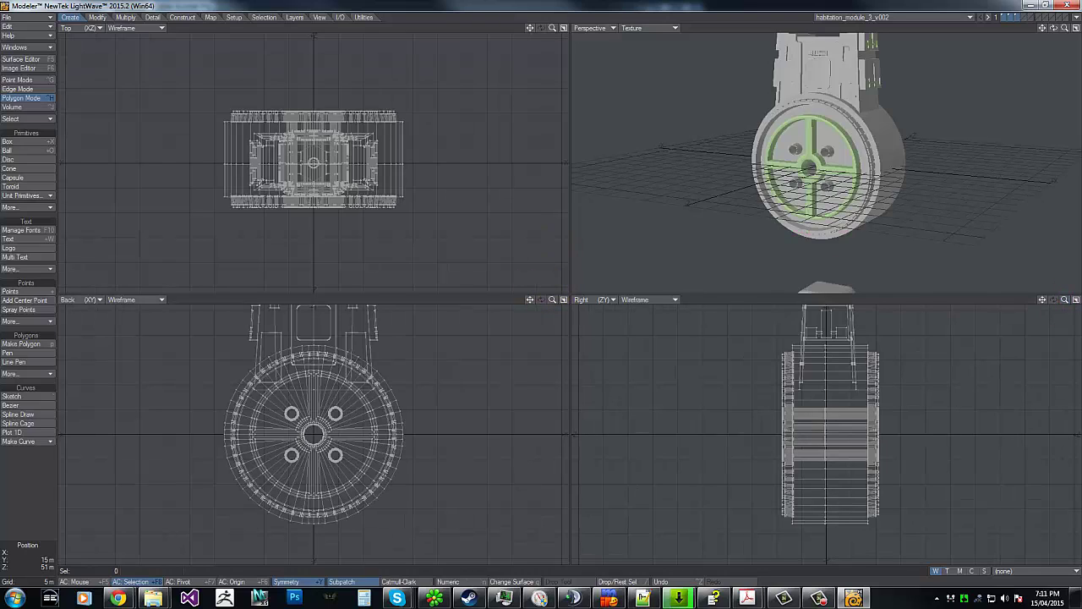